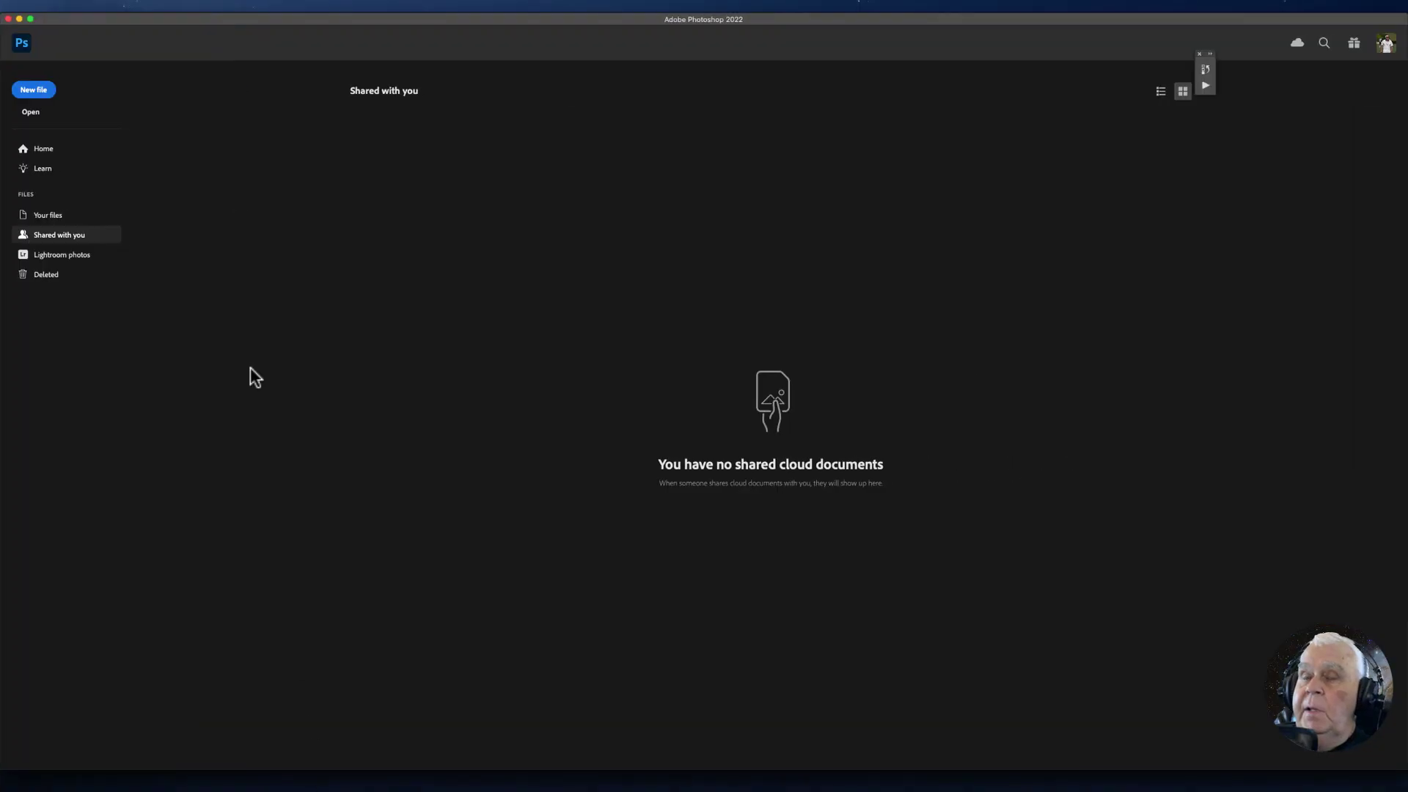
# Select Ha.tif through SII.tif in the DSS folder and open all three TIFFs.
pyautogui.click(86, 6)
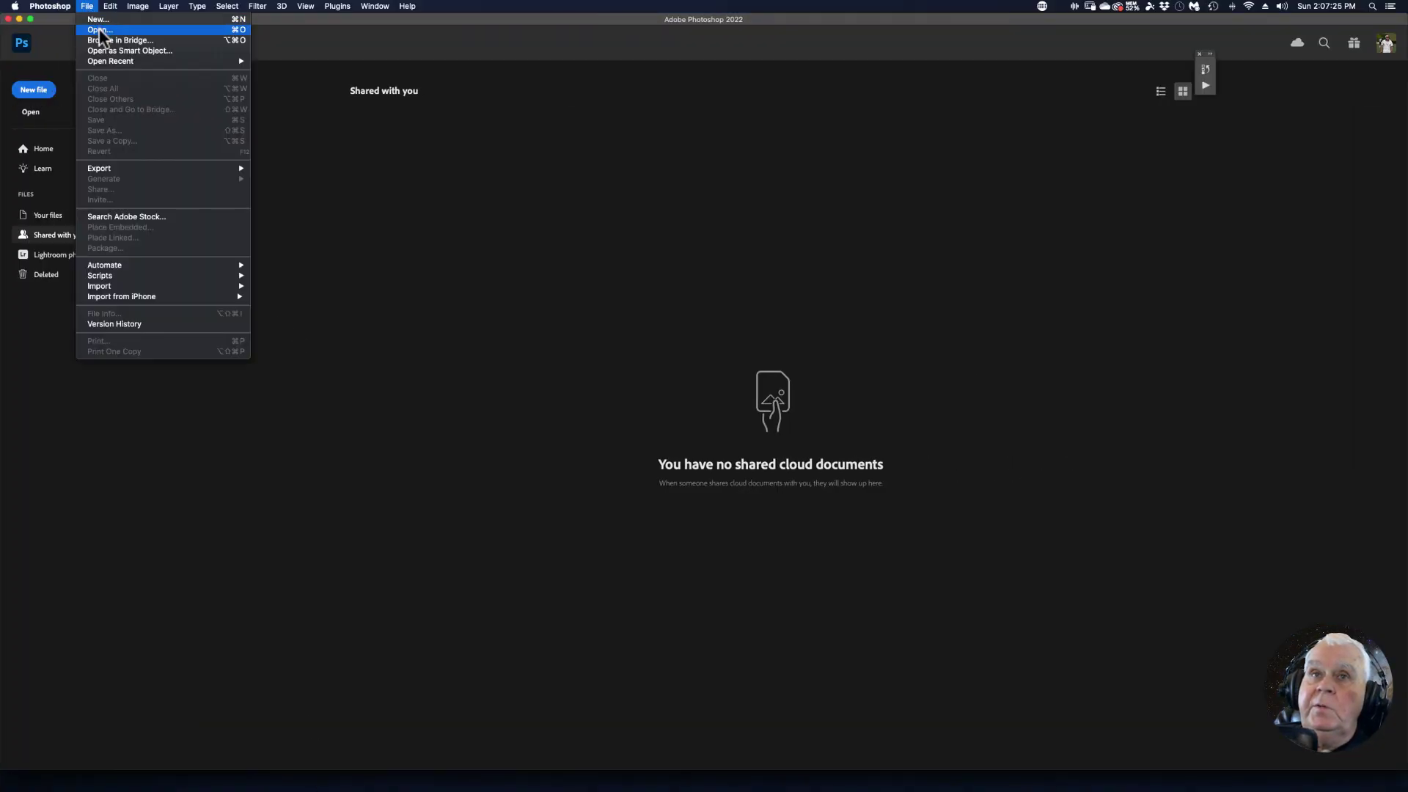
pyautogui.click(100, 31)
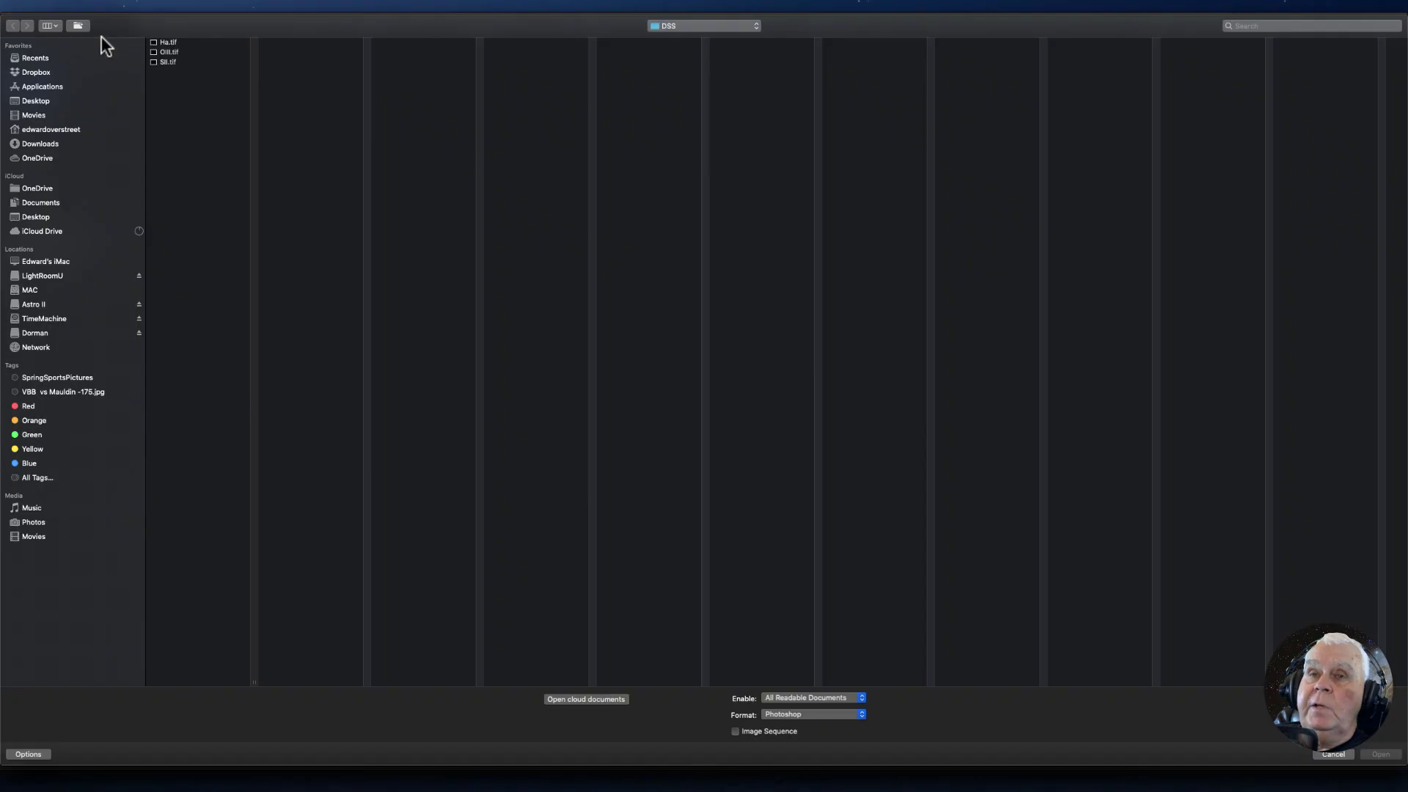
pyautogui.click(167, 44)
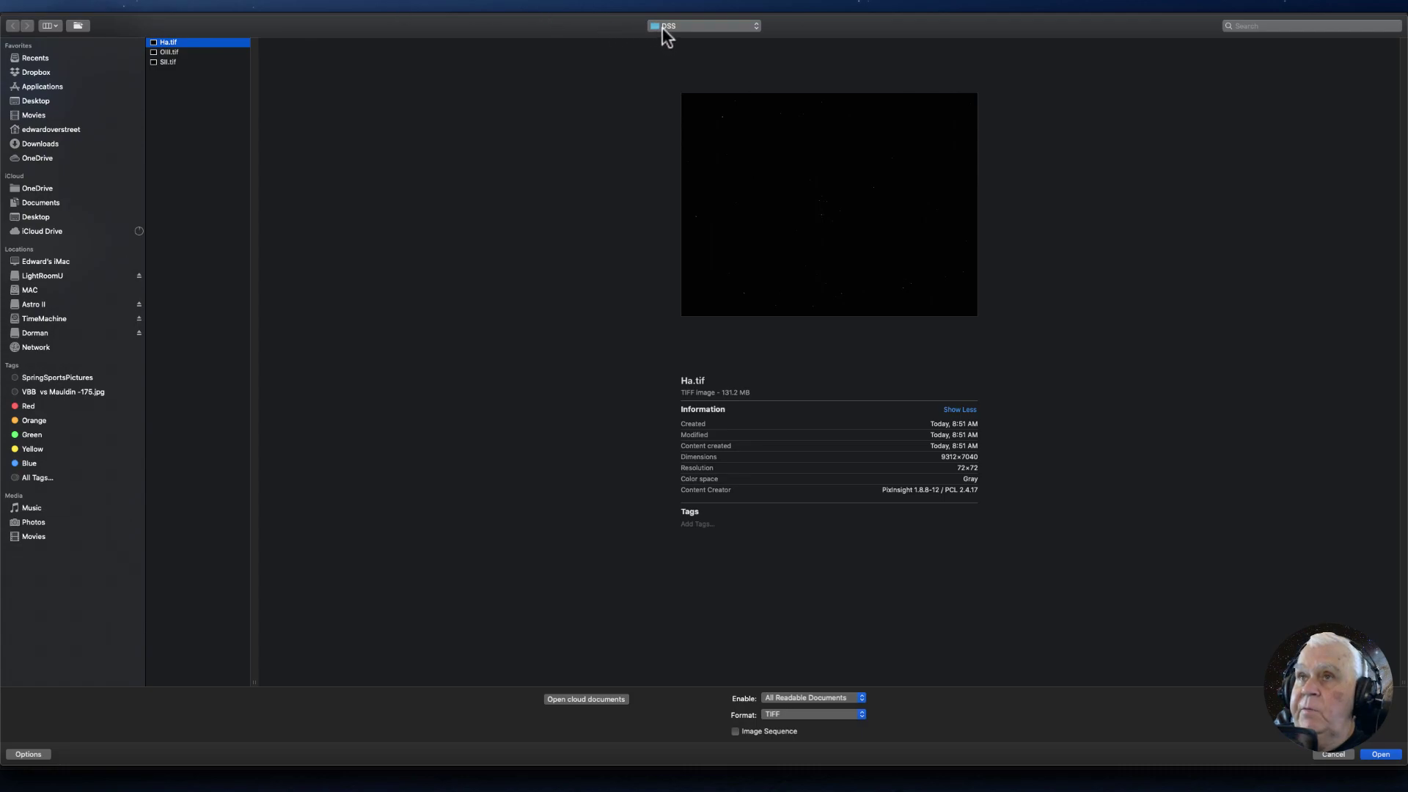
pyautogui.keyDown('shift'); pyautogui.click(168, 62); pyautogui.keyUp('shift')
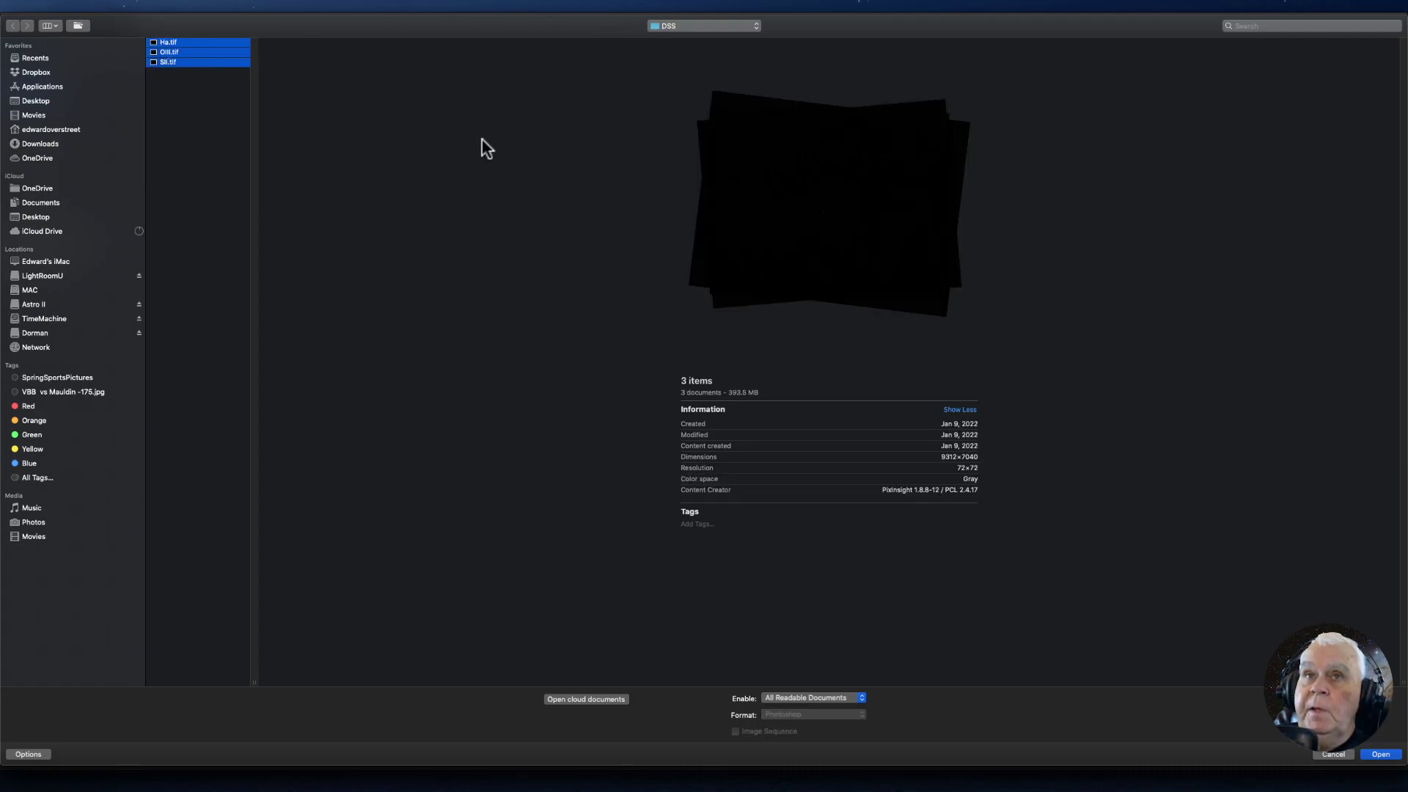
pyautogui.click(1377, 755)
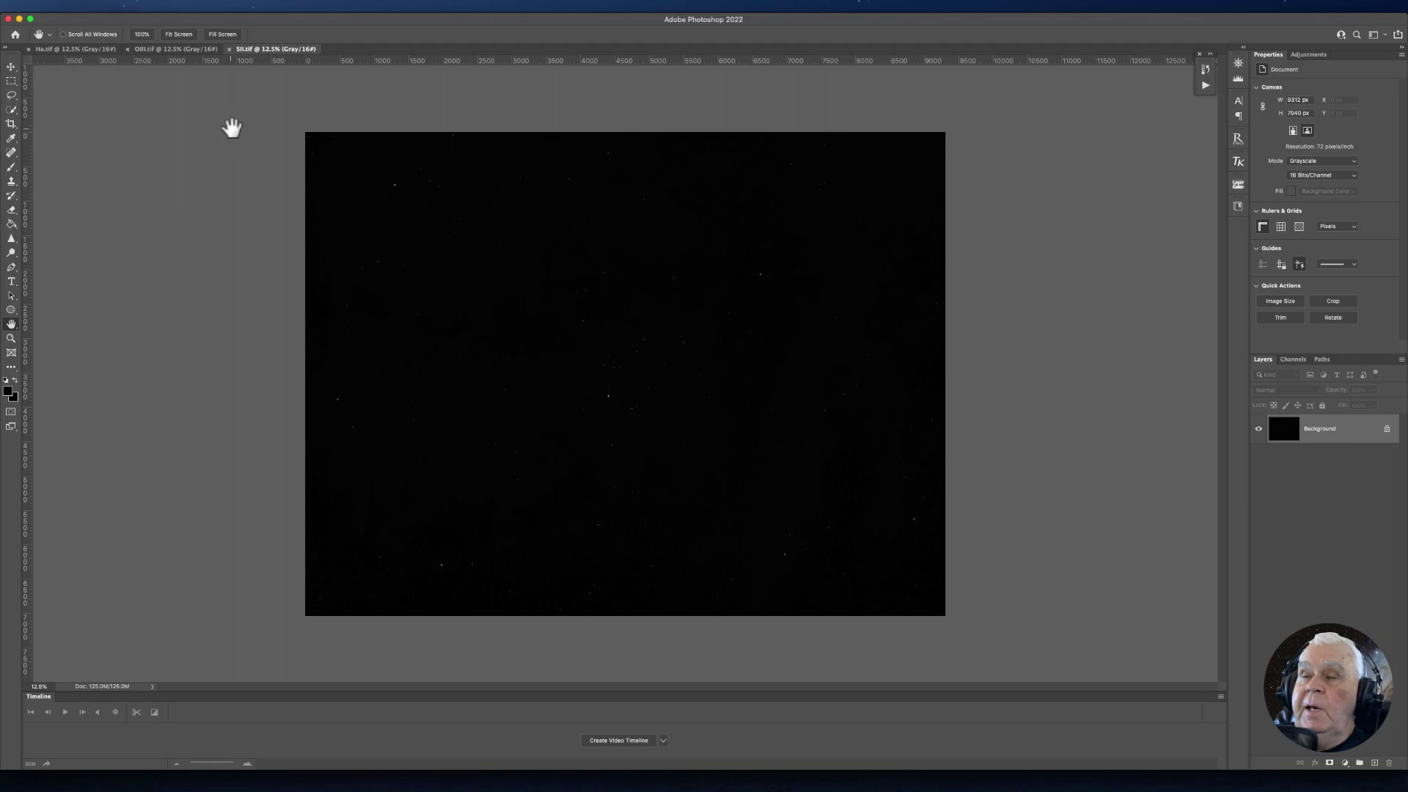
# Step through the OIII.tif and SII.tif documents, ending on Ha.tif.
pyautogui.click(92, 47)
pyautogui.click(211, 50)
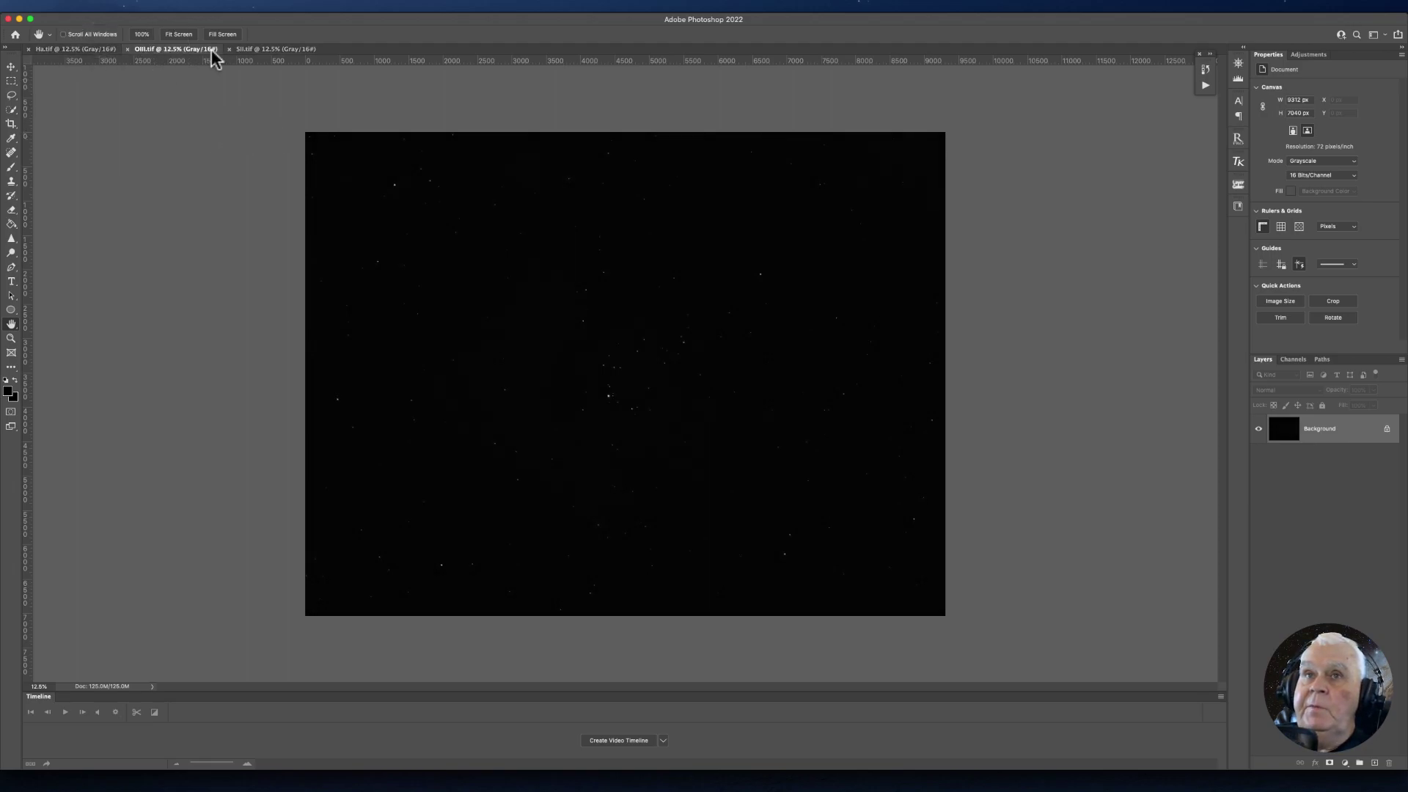
pyautogui.click(250, 49)
pyautogui.click(181, 53)
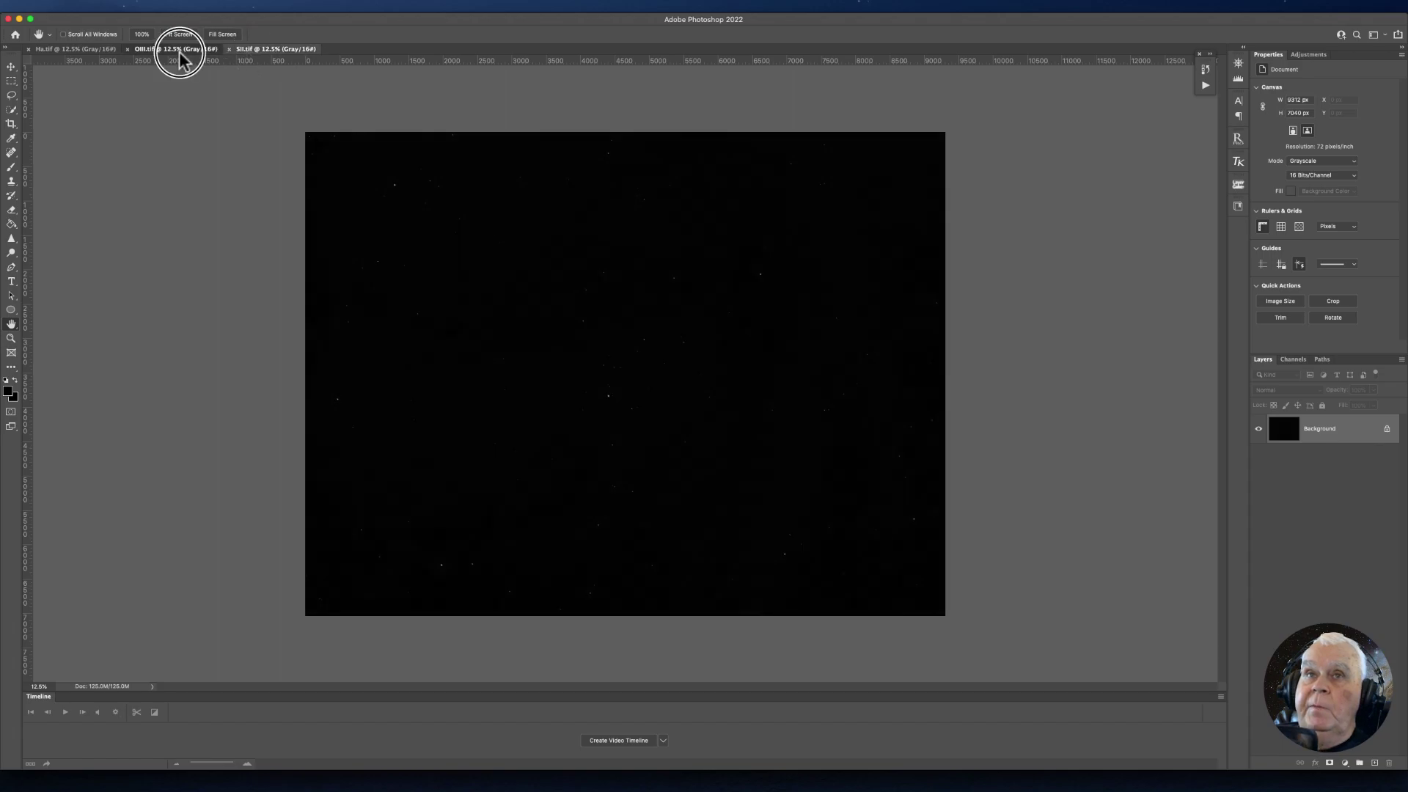
pyautogui.click(81, 49)
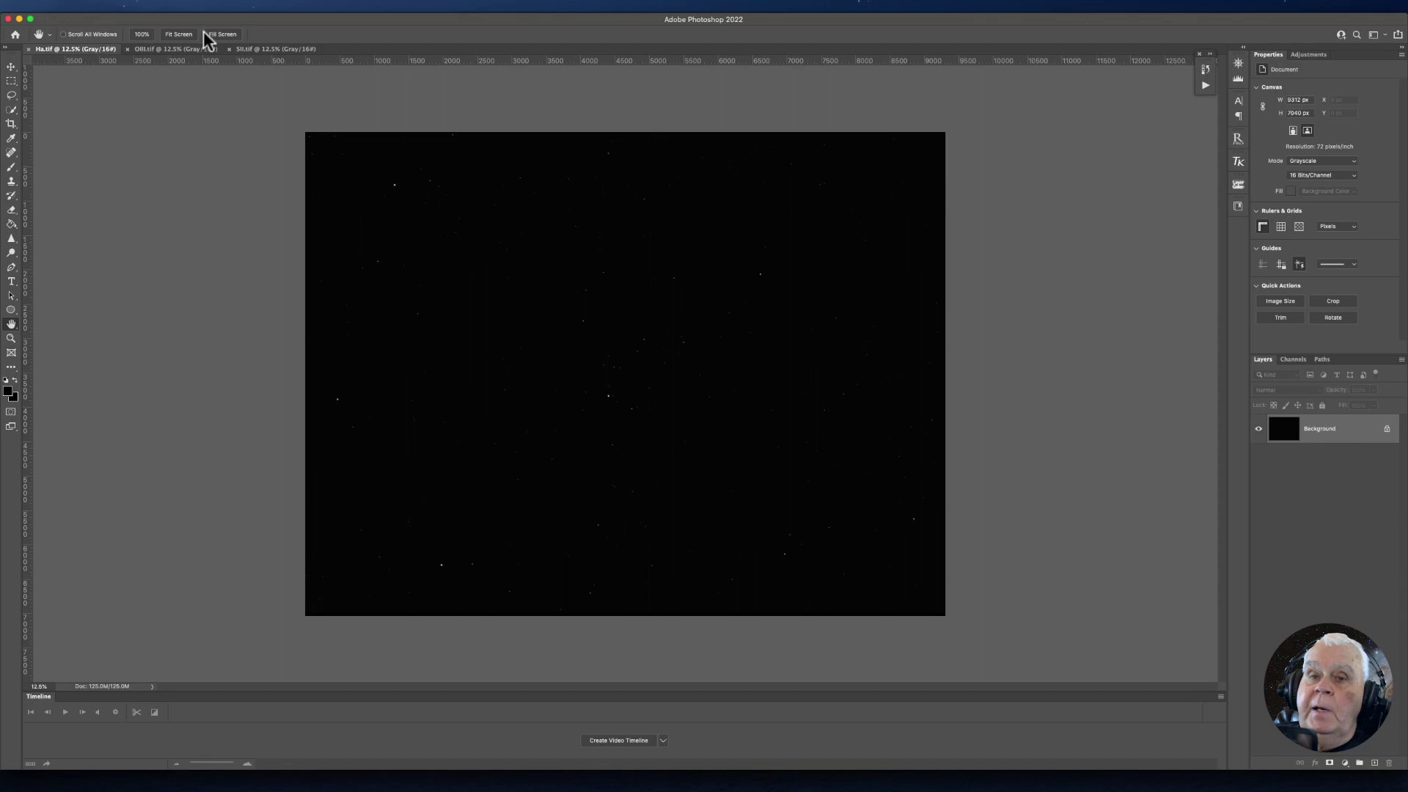
# Convert the Ha image to RGB Color mode.
pyautogui.click(138, 6)
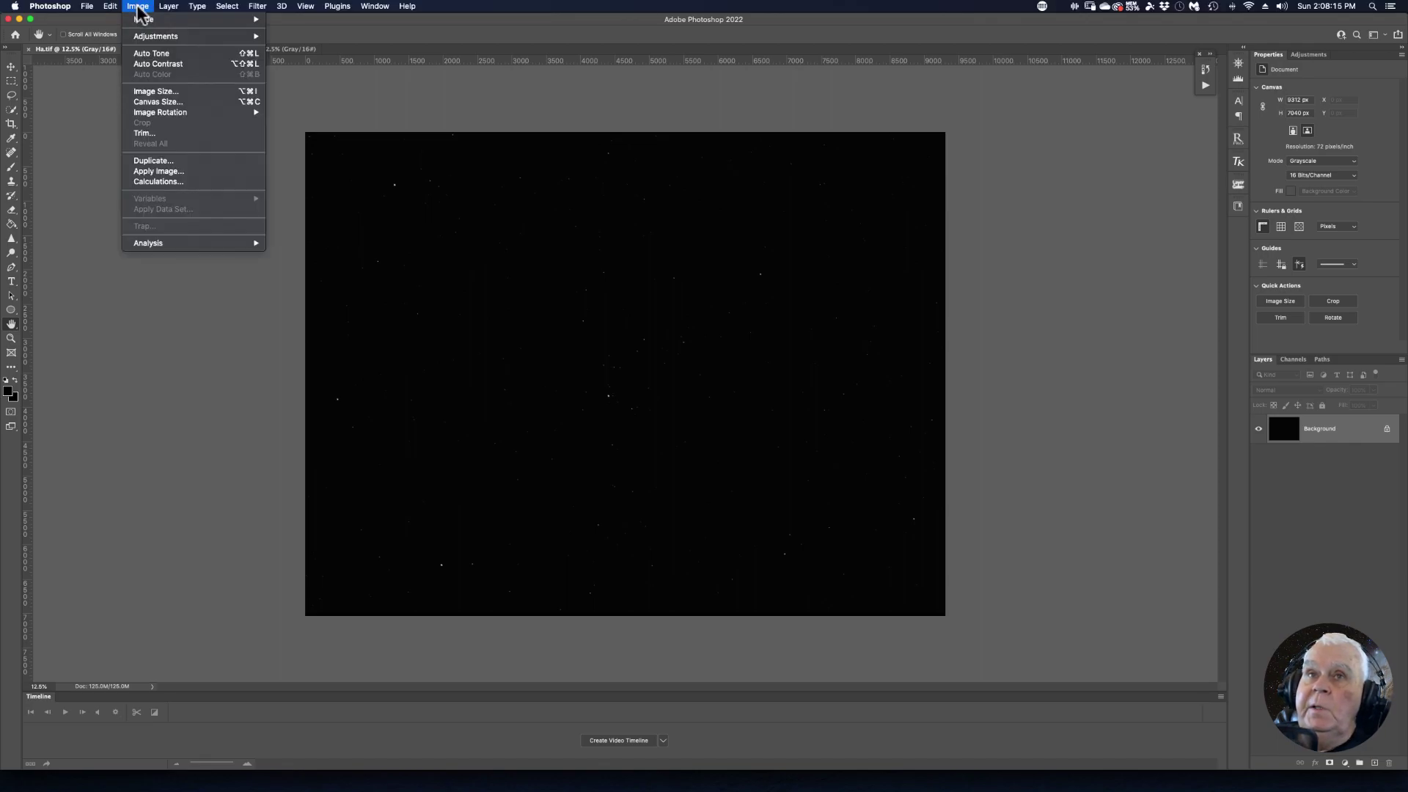
pyautogui.moveTo(147, 20)
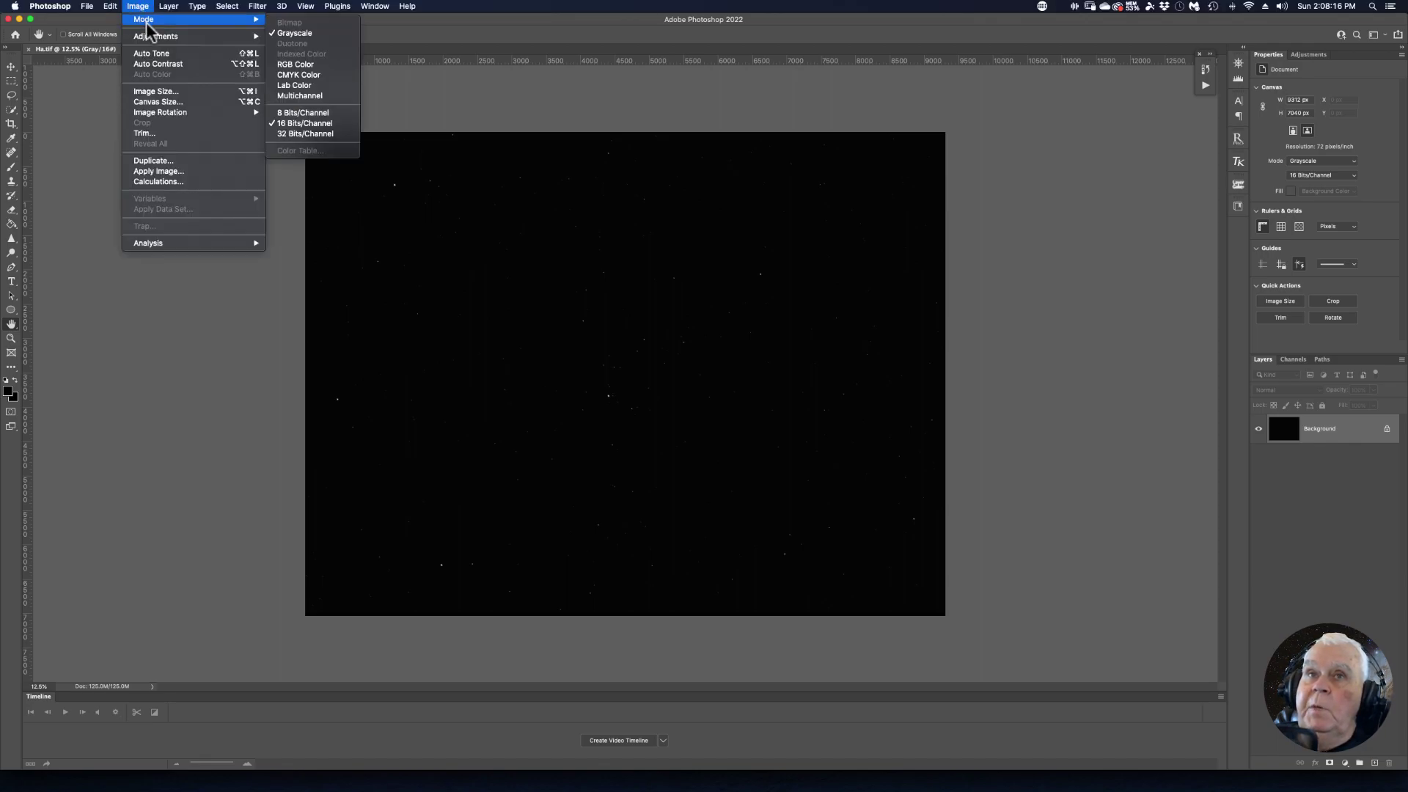
pyautogui.click(284, 64)
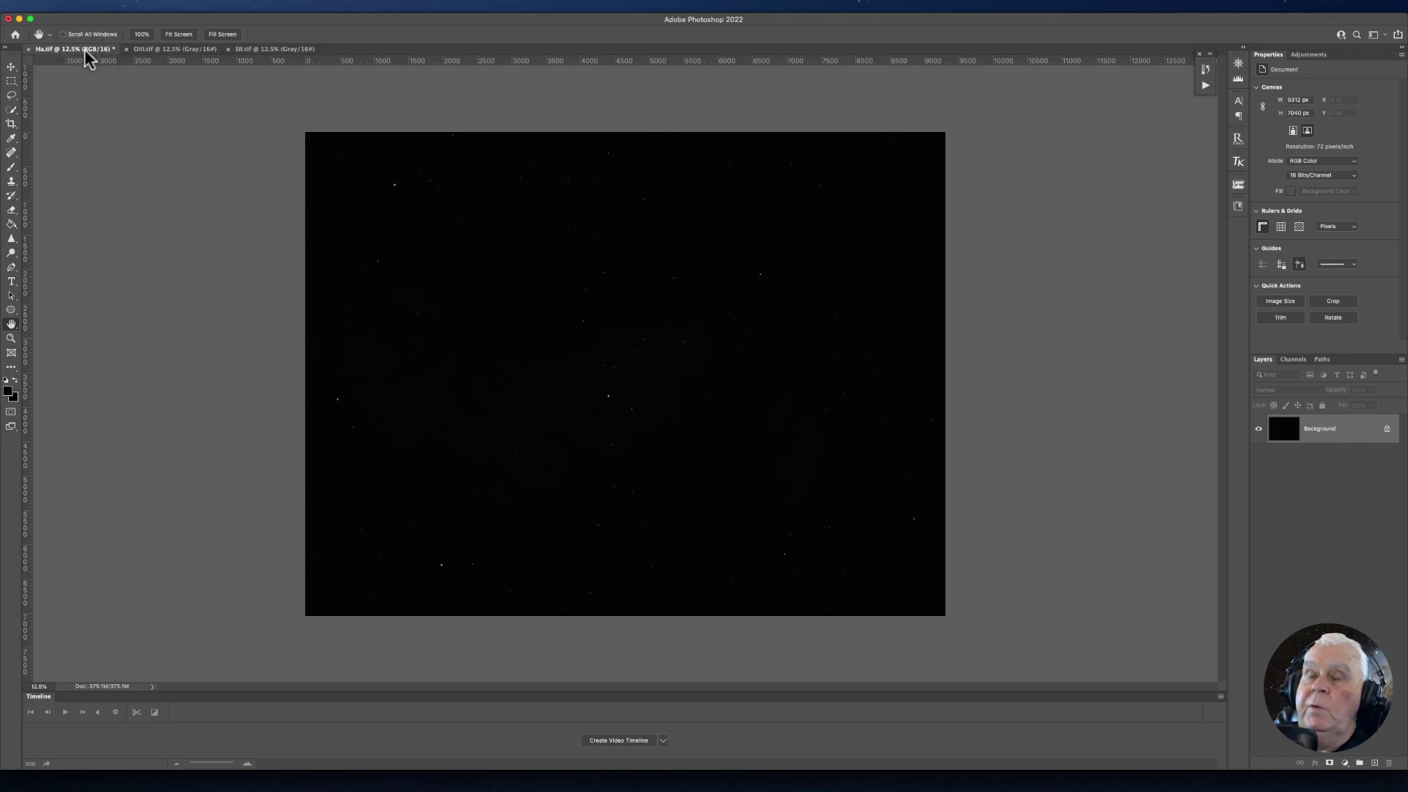
# Resample the Ha image to 15 inches wide at 240 pixels/inch and zoom in.
pyautogui.click(139, 6)
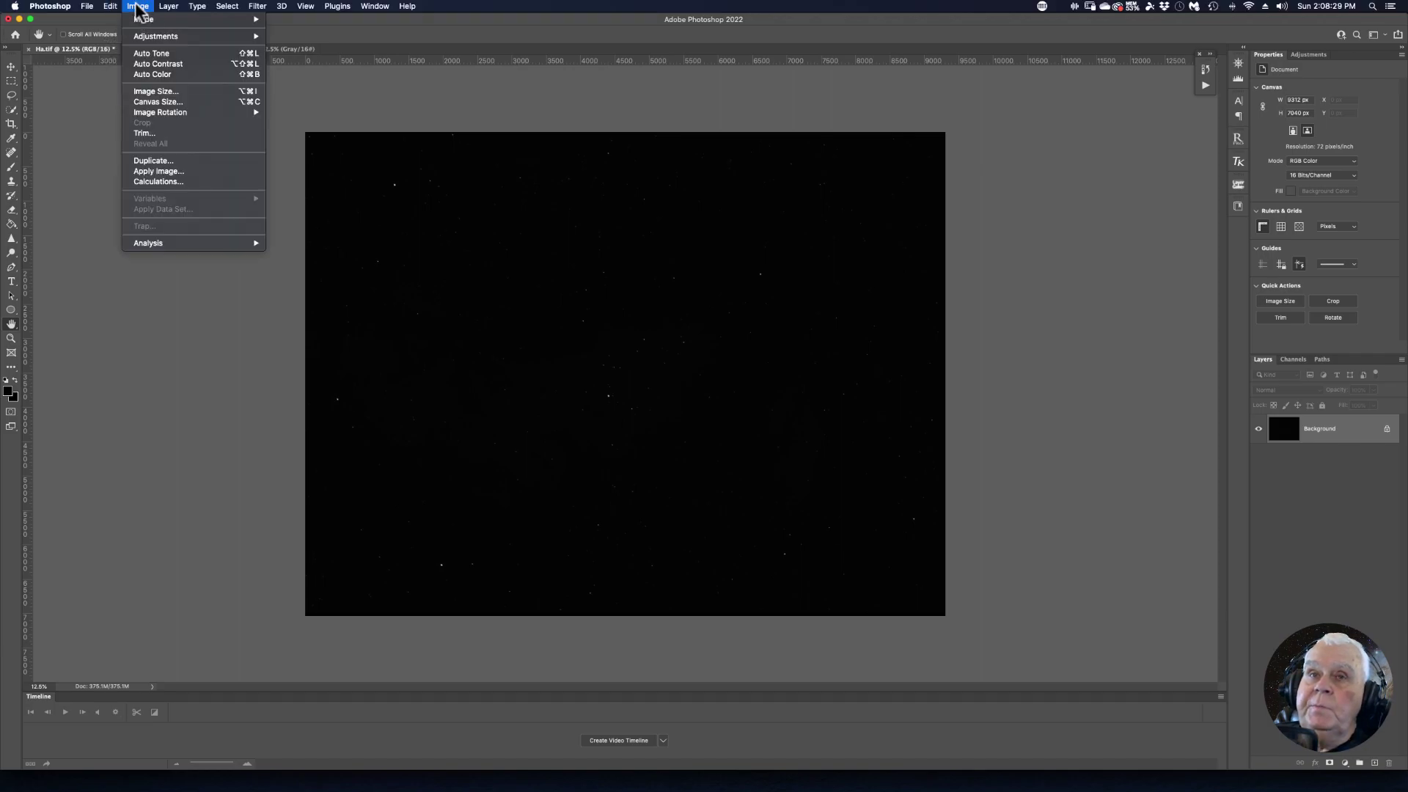
pyautogui.click(148, 91)
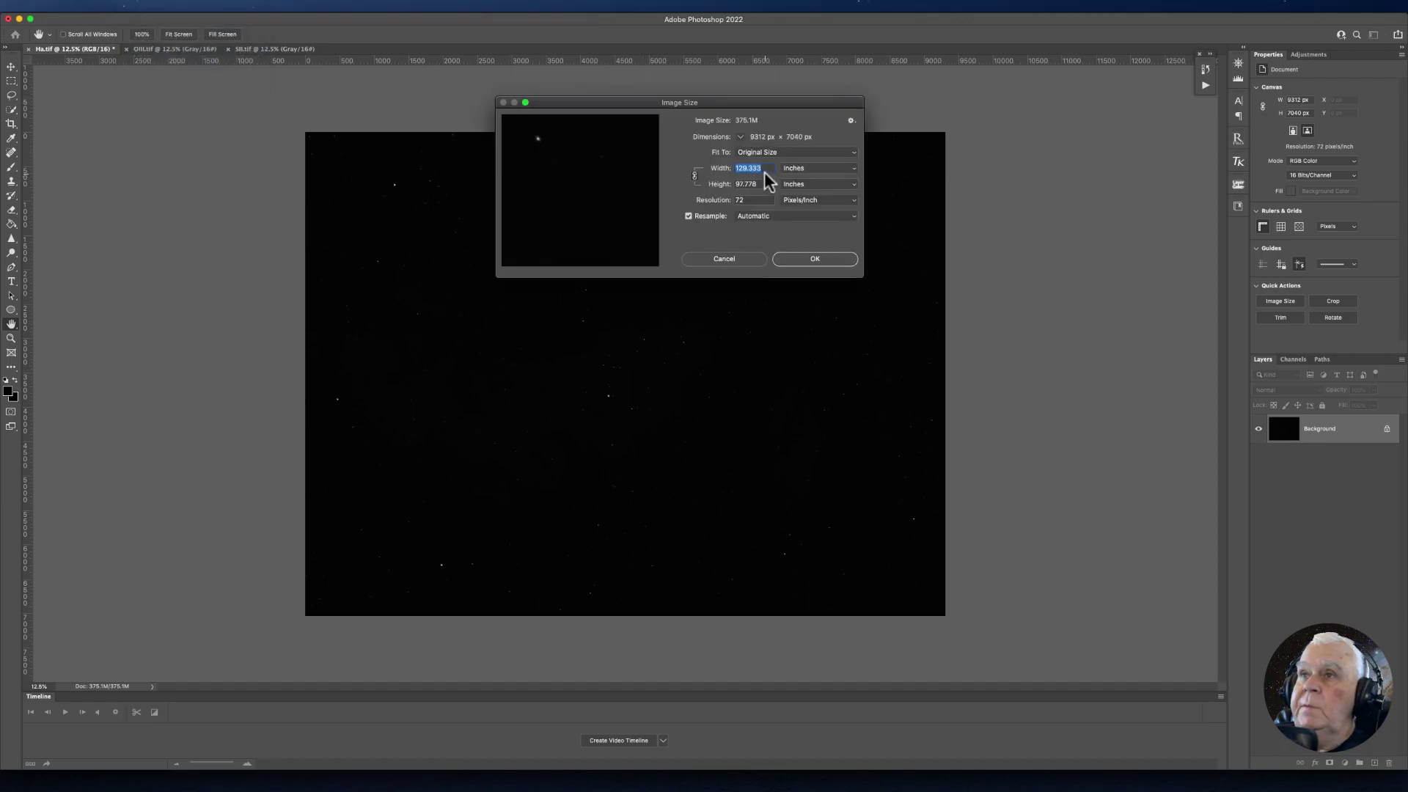
pyautogui.write('1')
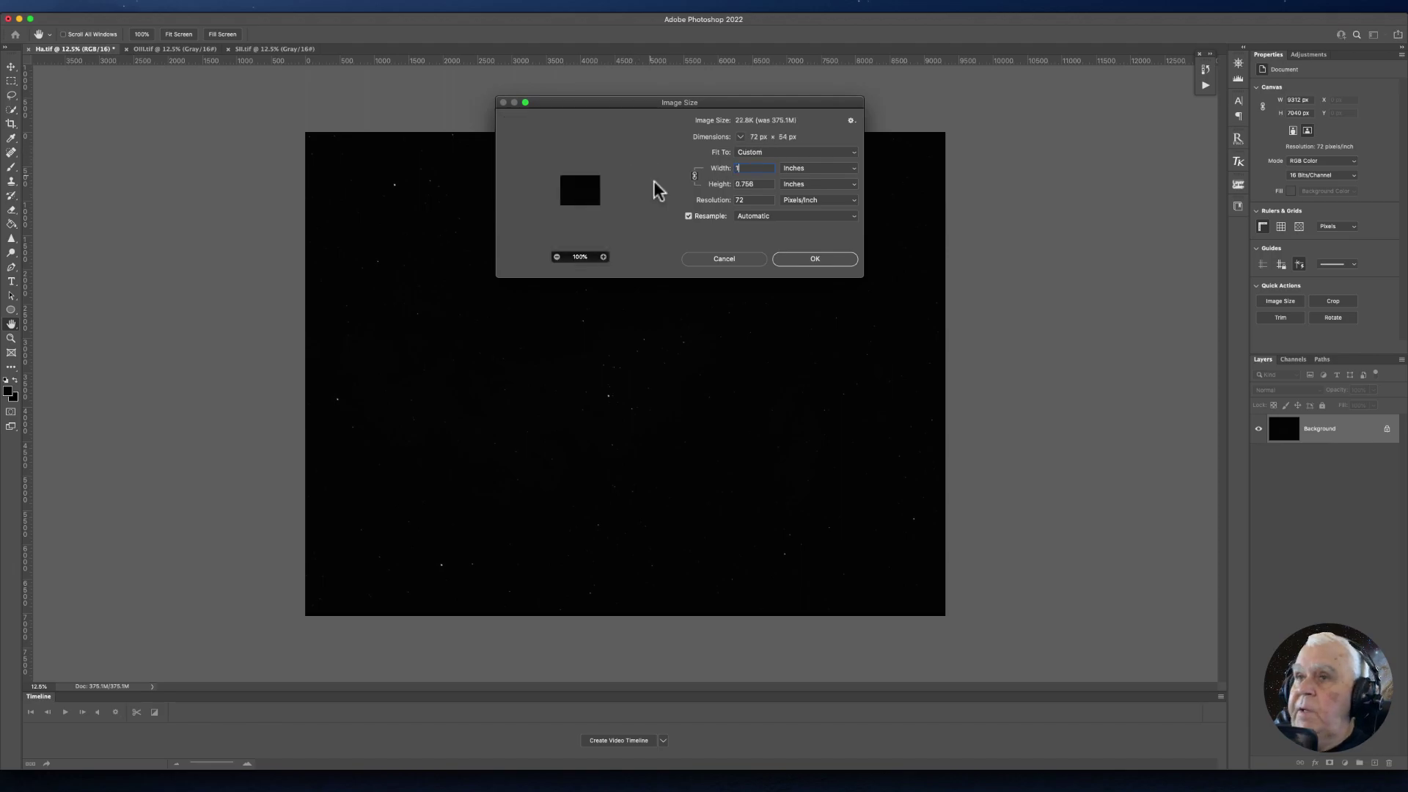
pyautogui.write('5')
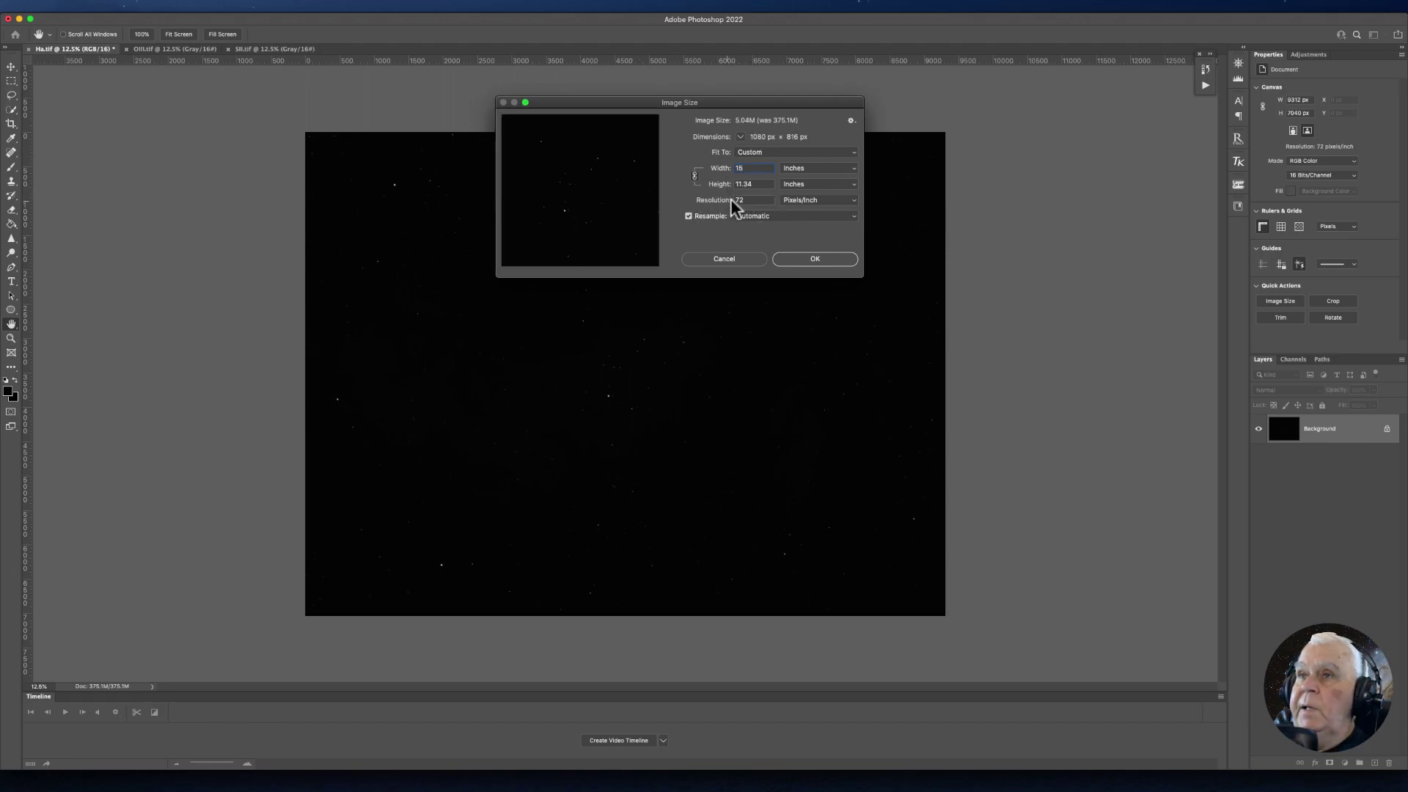
pyautogui.doubleClick(752, 195)
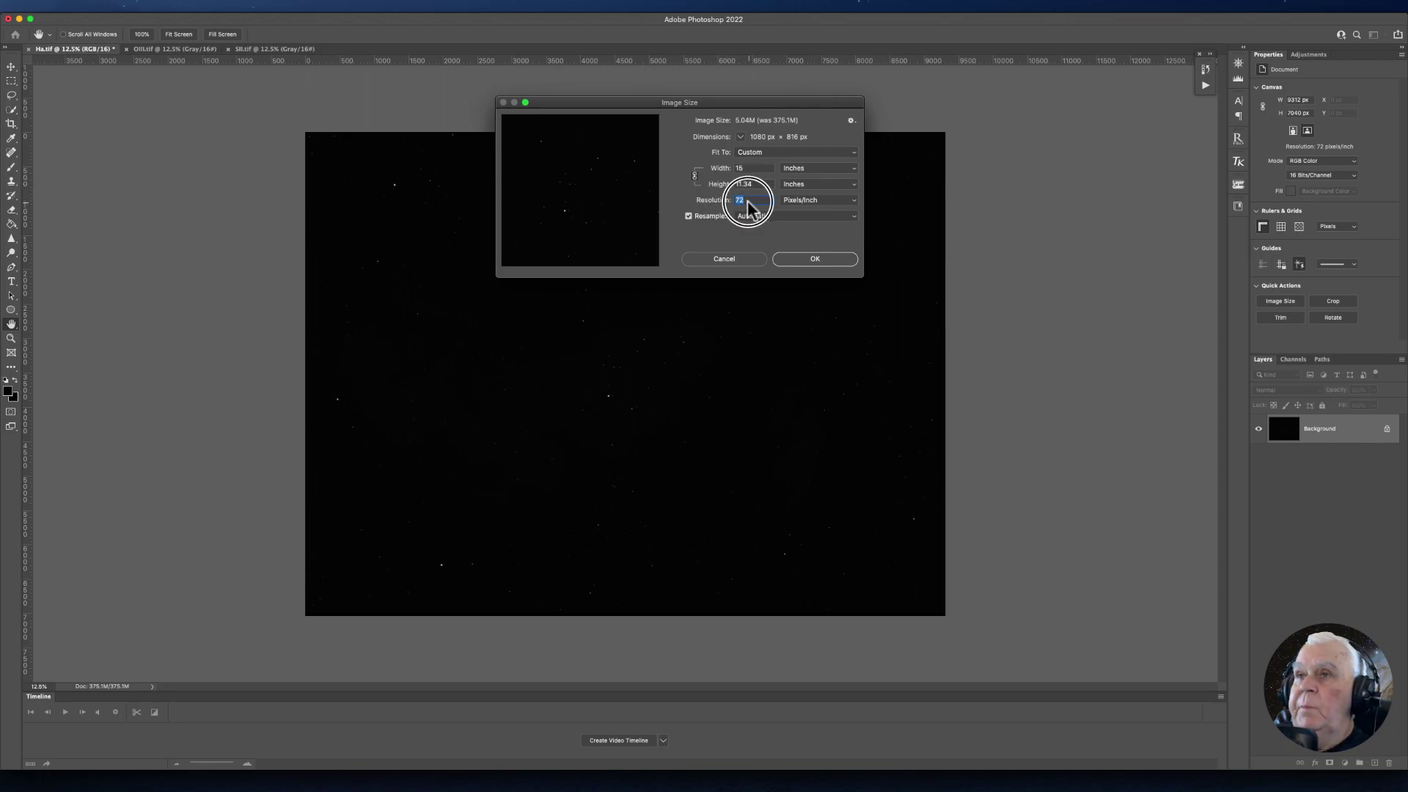
pyautogui.write('240')
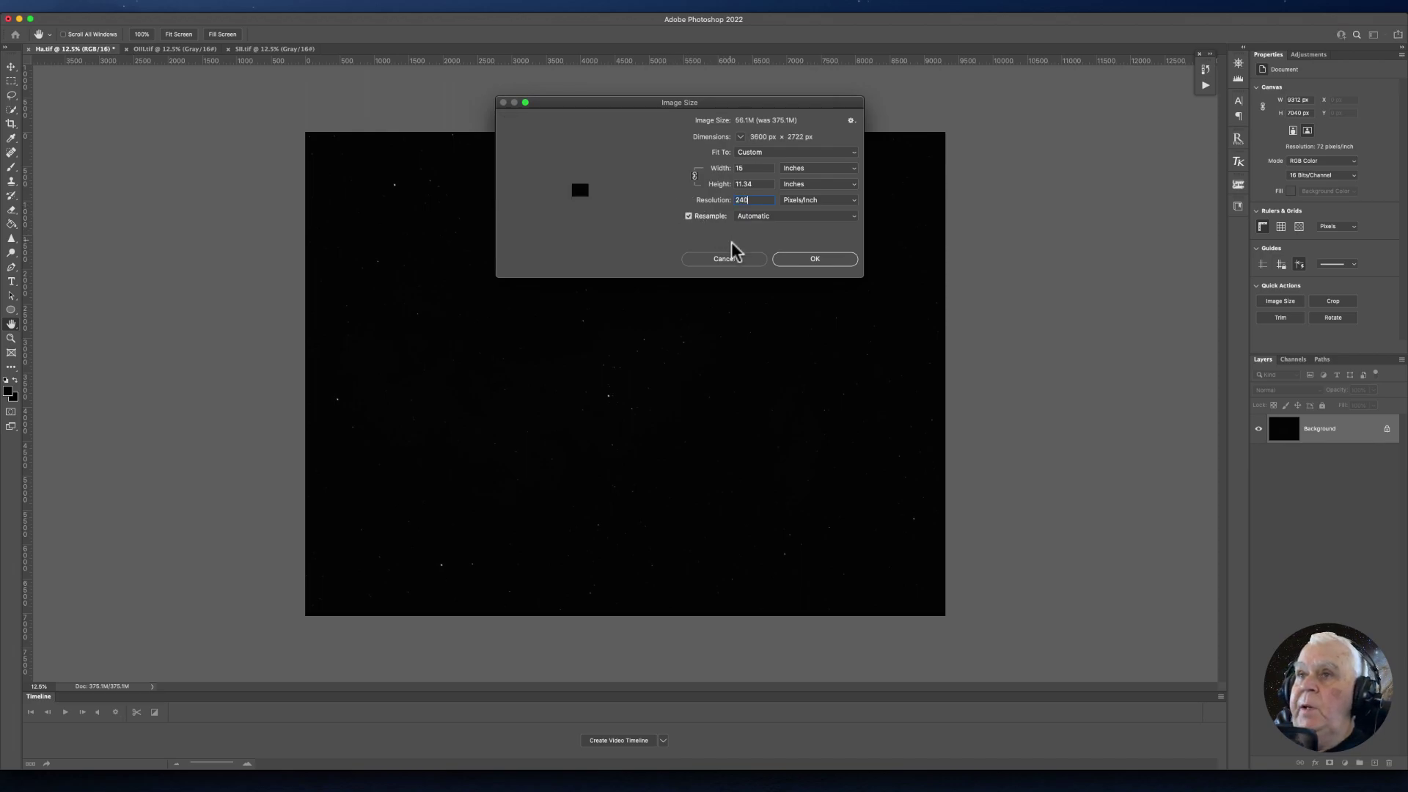
pyautogui.click(815, 259)
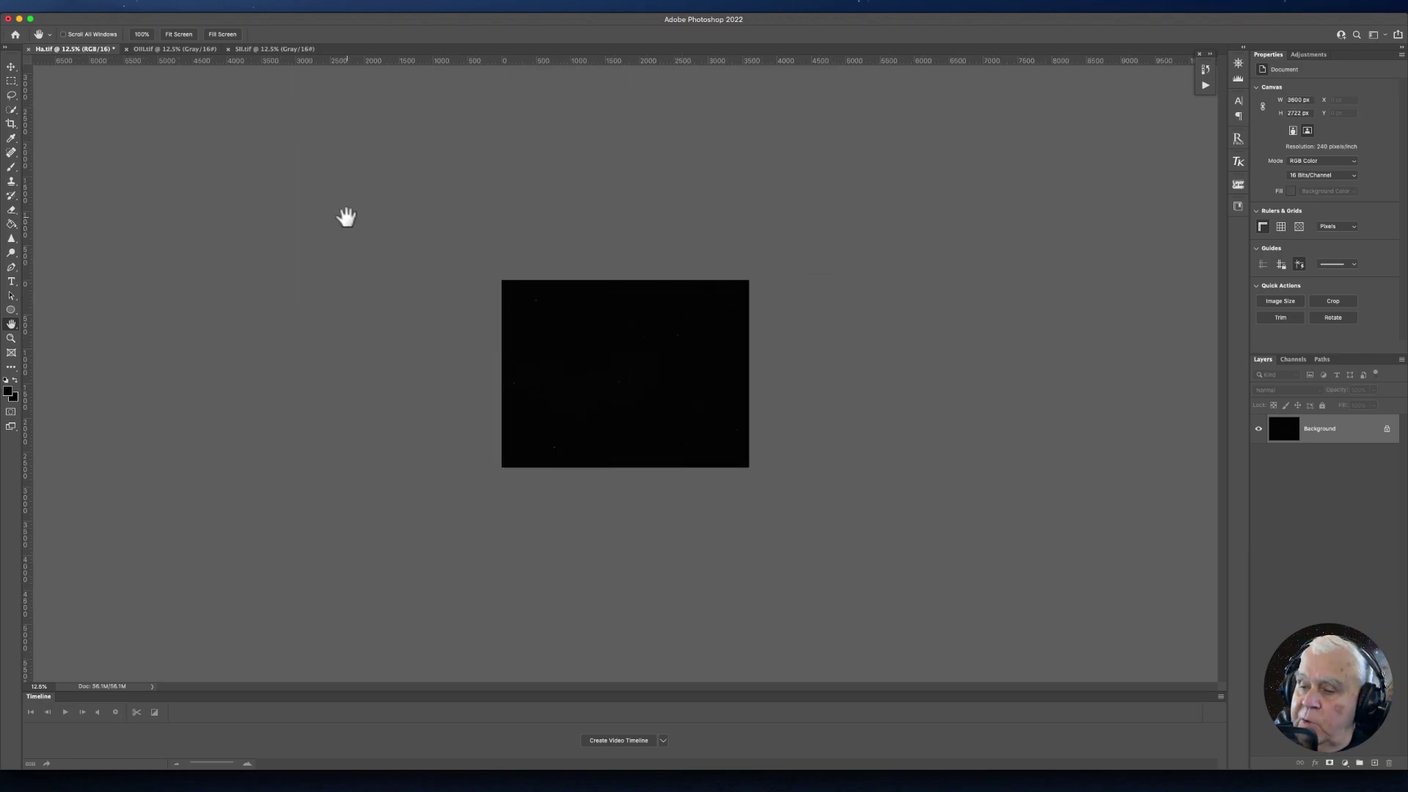
pyautogui.press('super+equal')
pyautogui.press('super+equal')
pyautogui.press('super+equal')
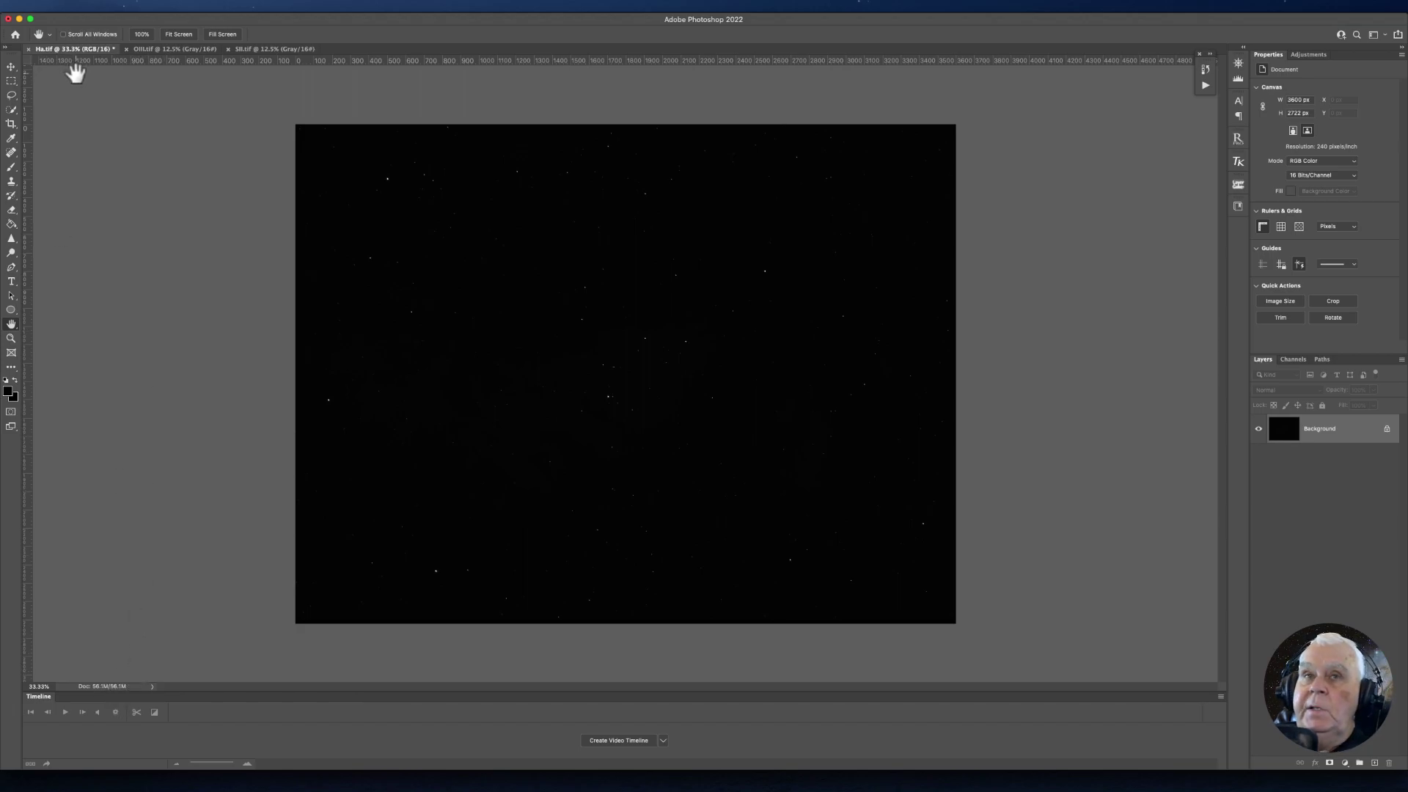
# Switch to the OIII image and convert it to RGB Color mode.
pyautogui.click(156, 49)
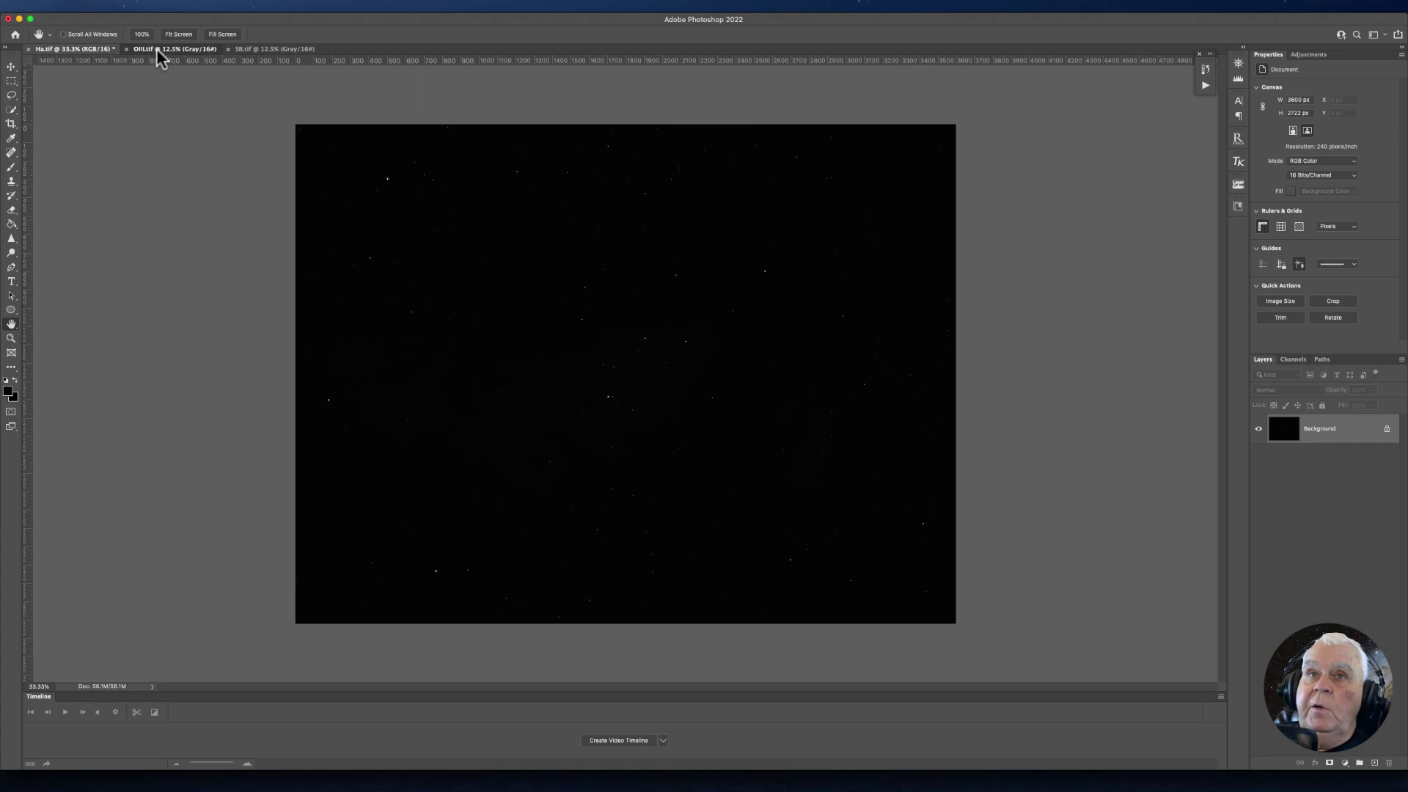
pyautogui.click(138, 6)
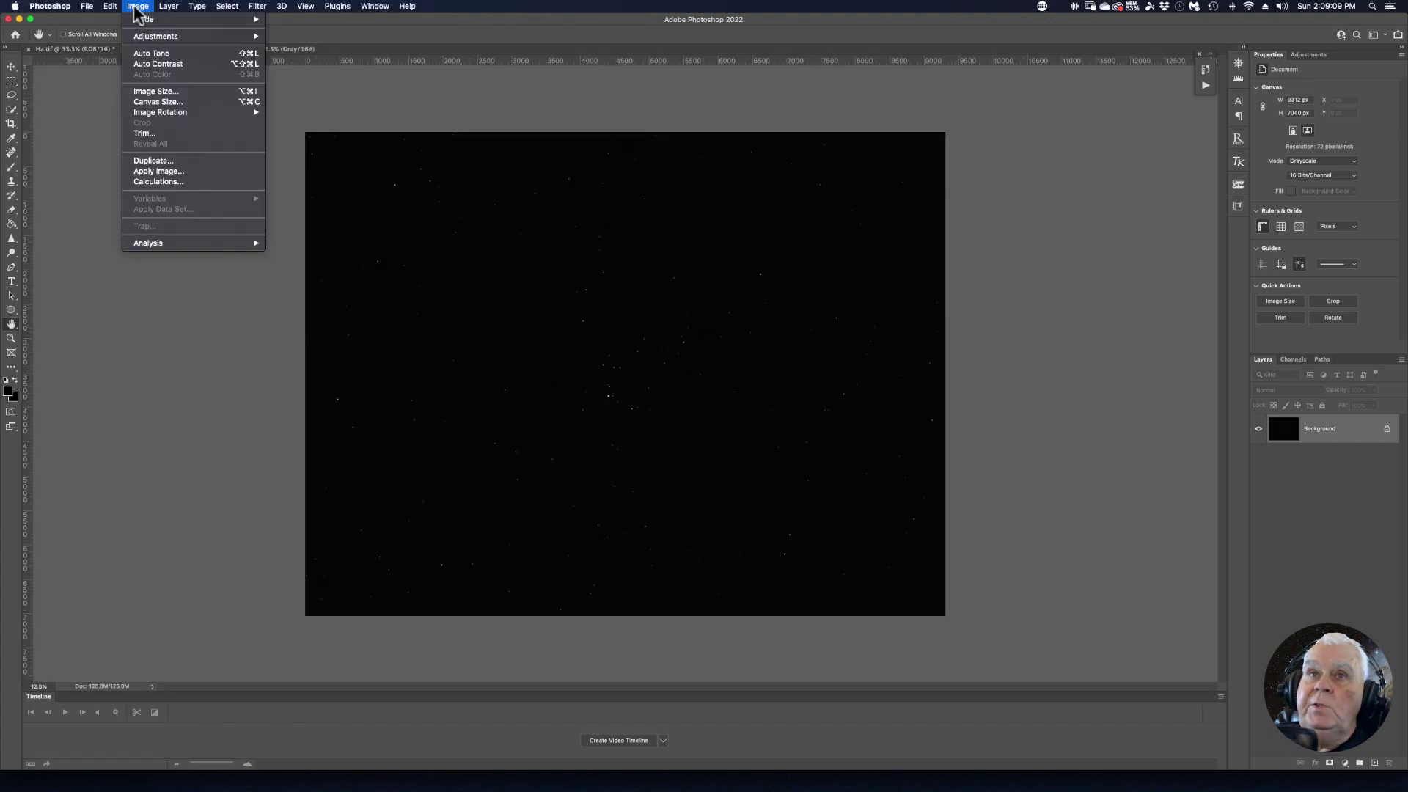
pyautogui.moveTo(141, 19)
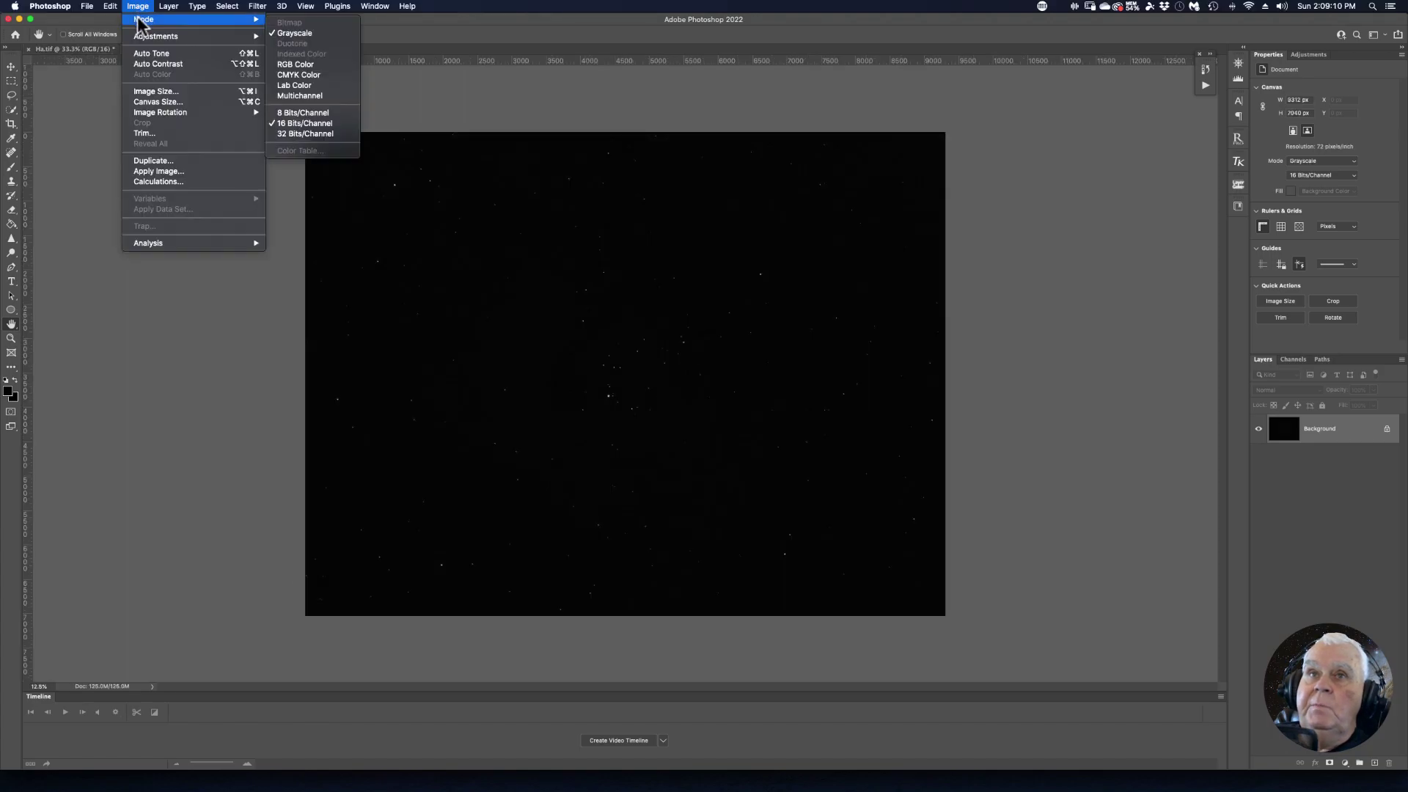
pyautogui.click(284, 64)
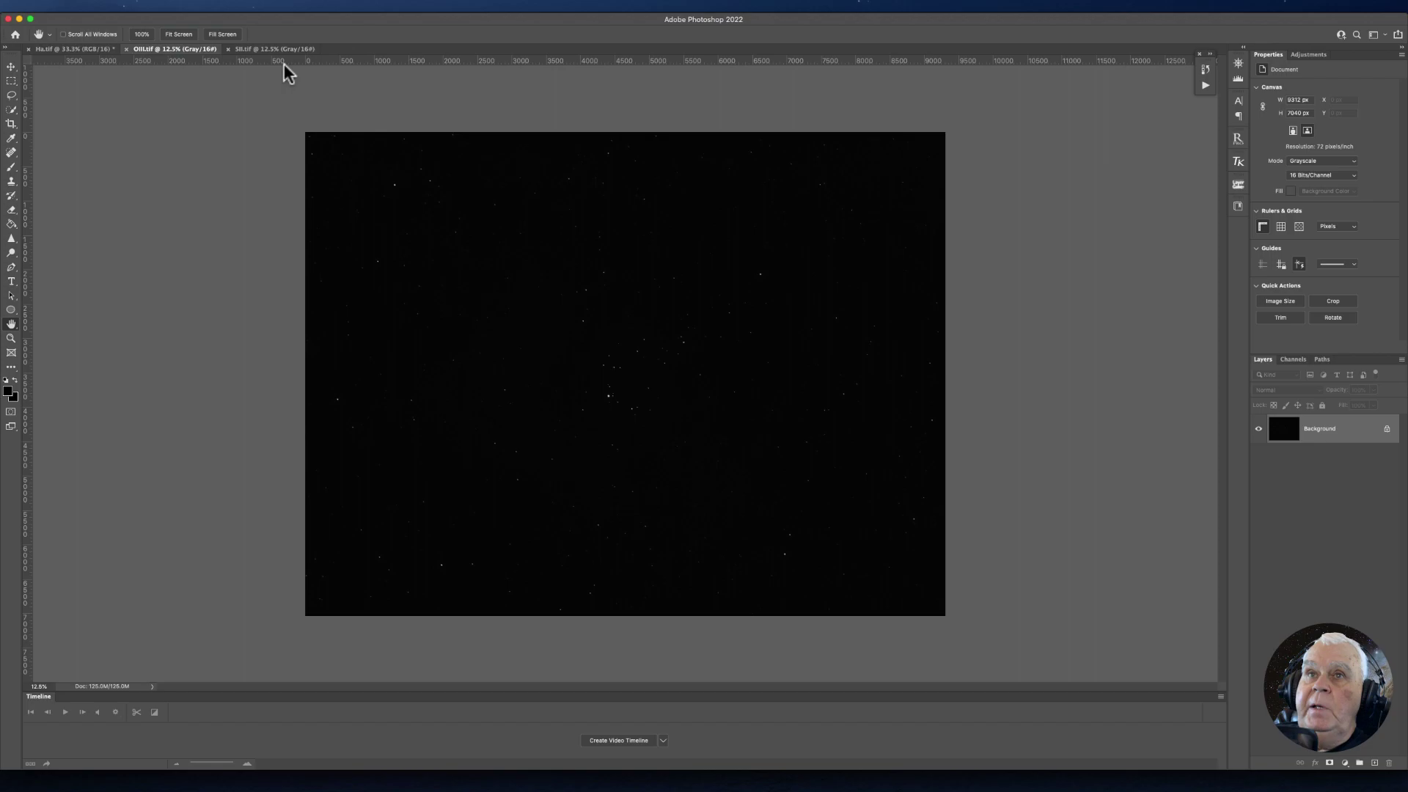
# Resample OIII to 15 inches at 240 pixels/inch, zoom in, then bring SII forward.
pyautogui.click(138, 5)
pyautogui.click(173, 89)
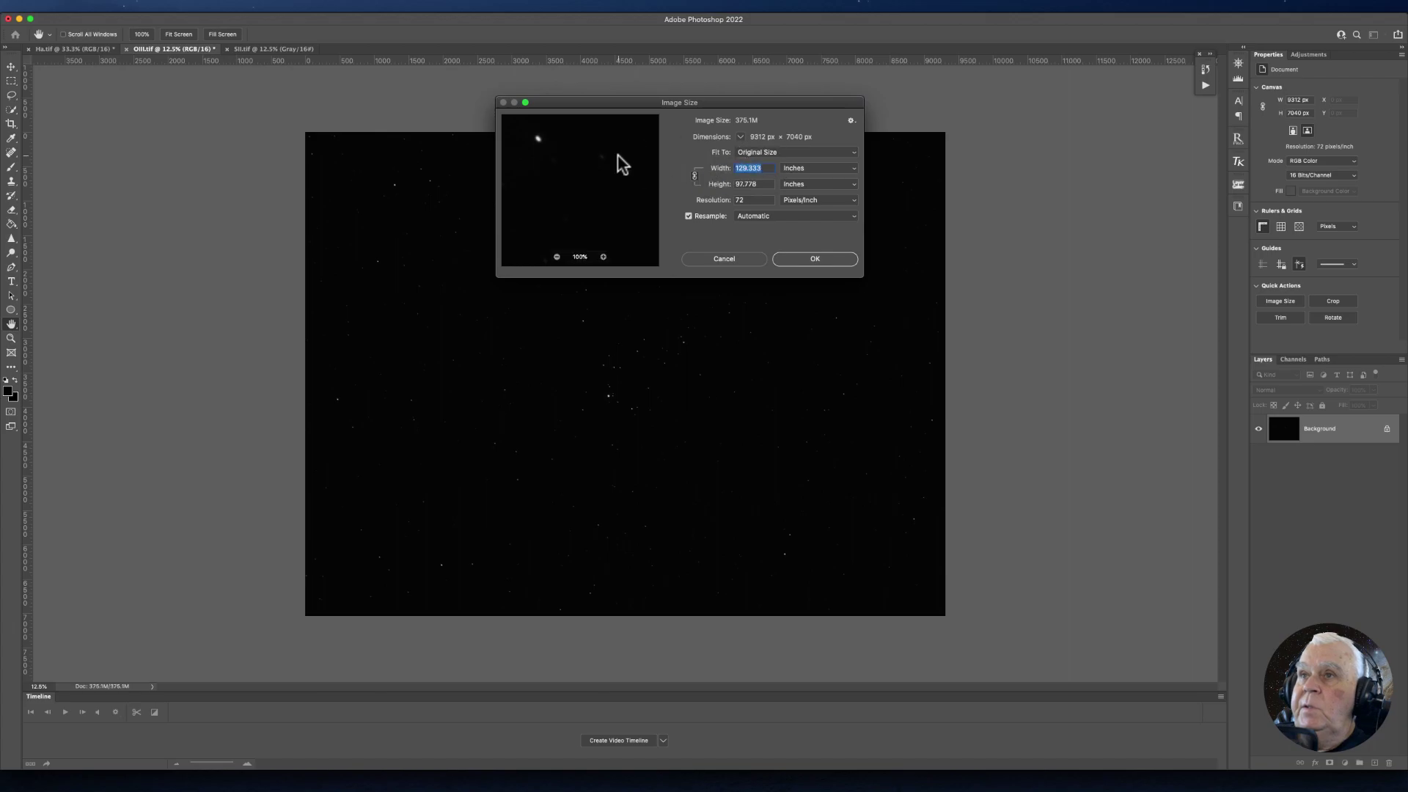
pyautogui.write('15')
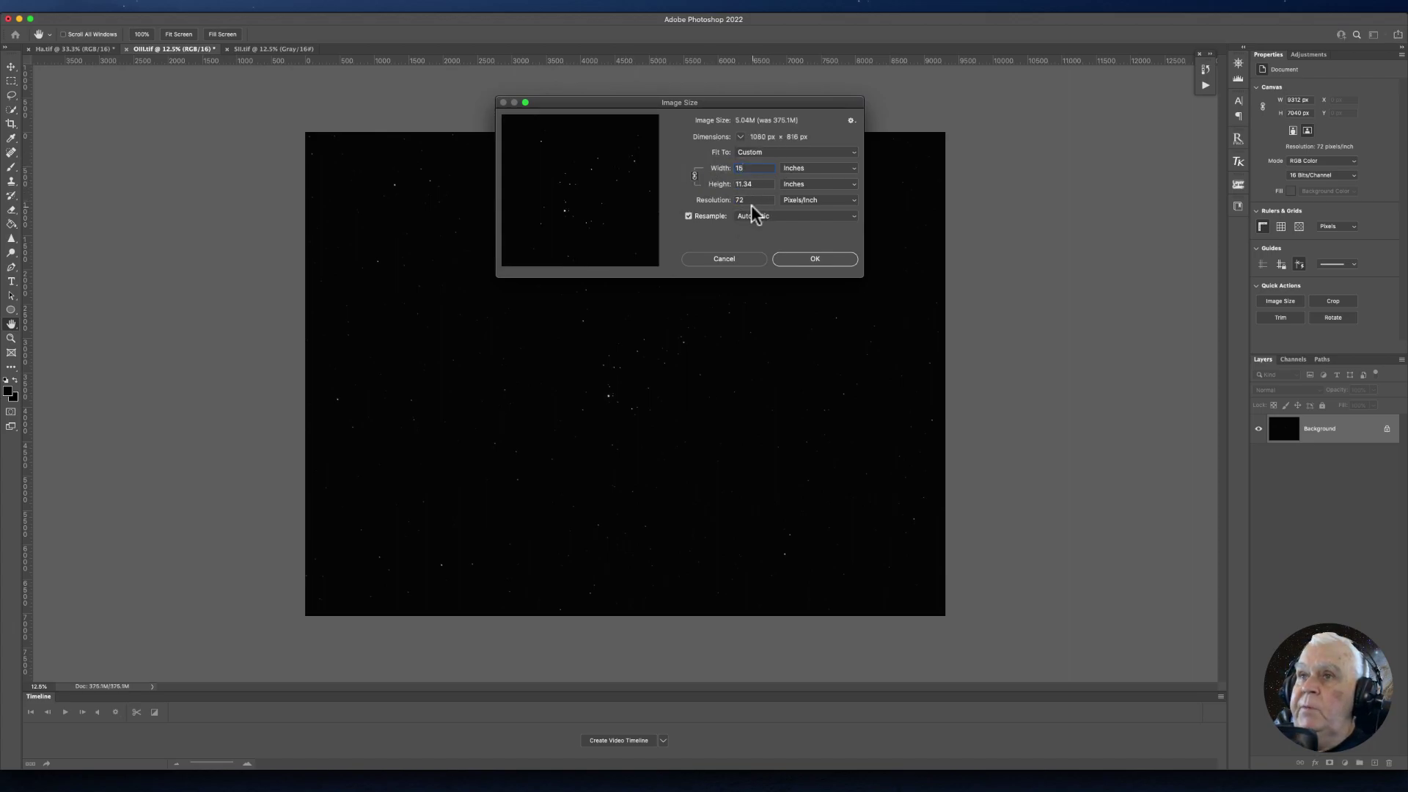
pyautogui.doubleClick(751, 200)
pyautogui.write('240')
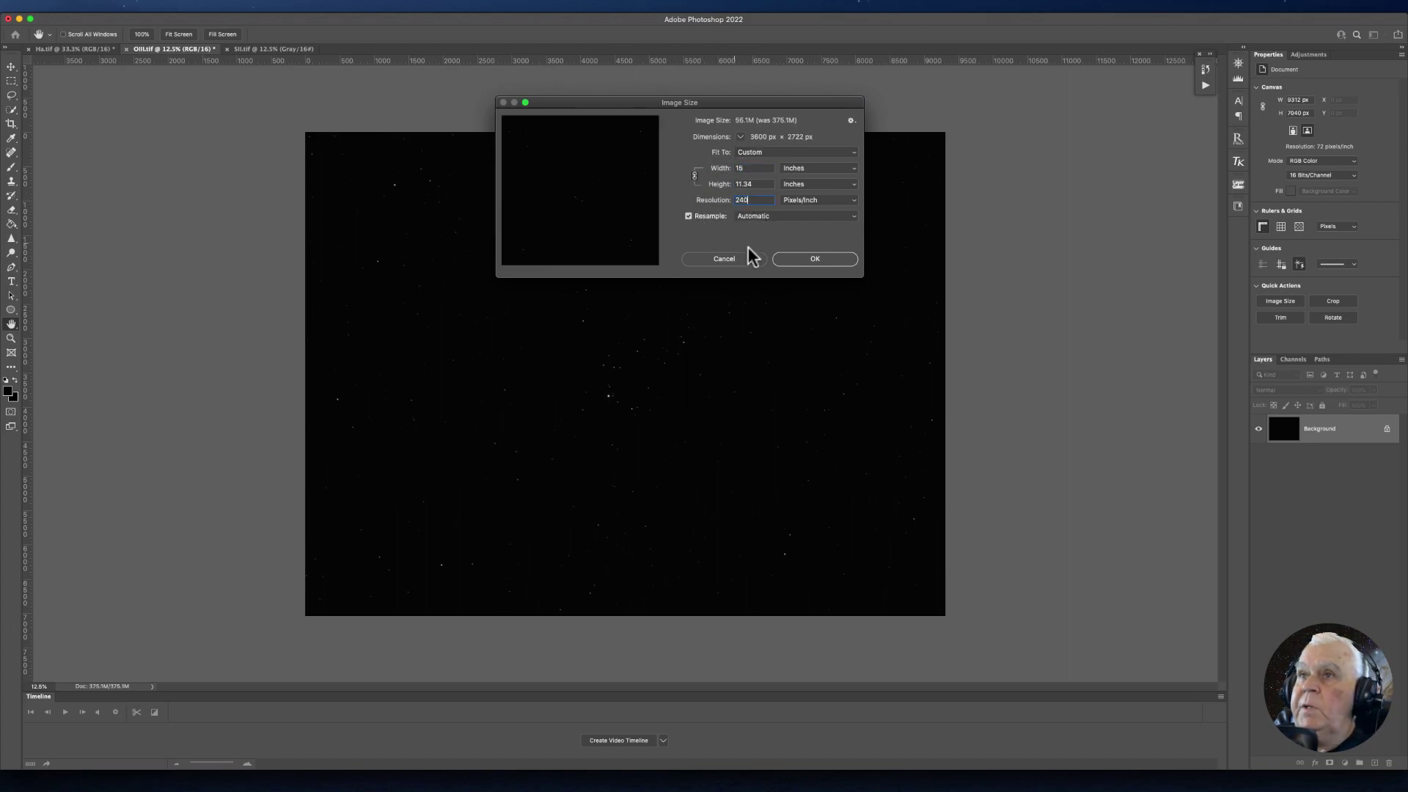
pyautogui.click(795, 257)
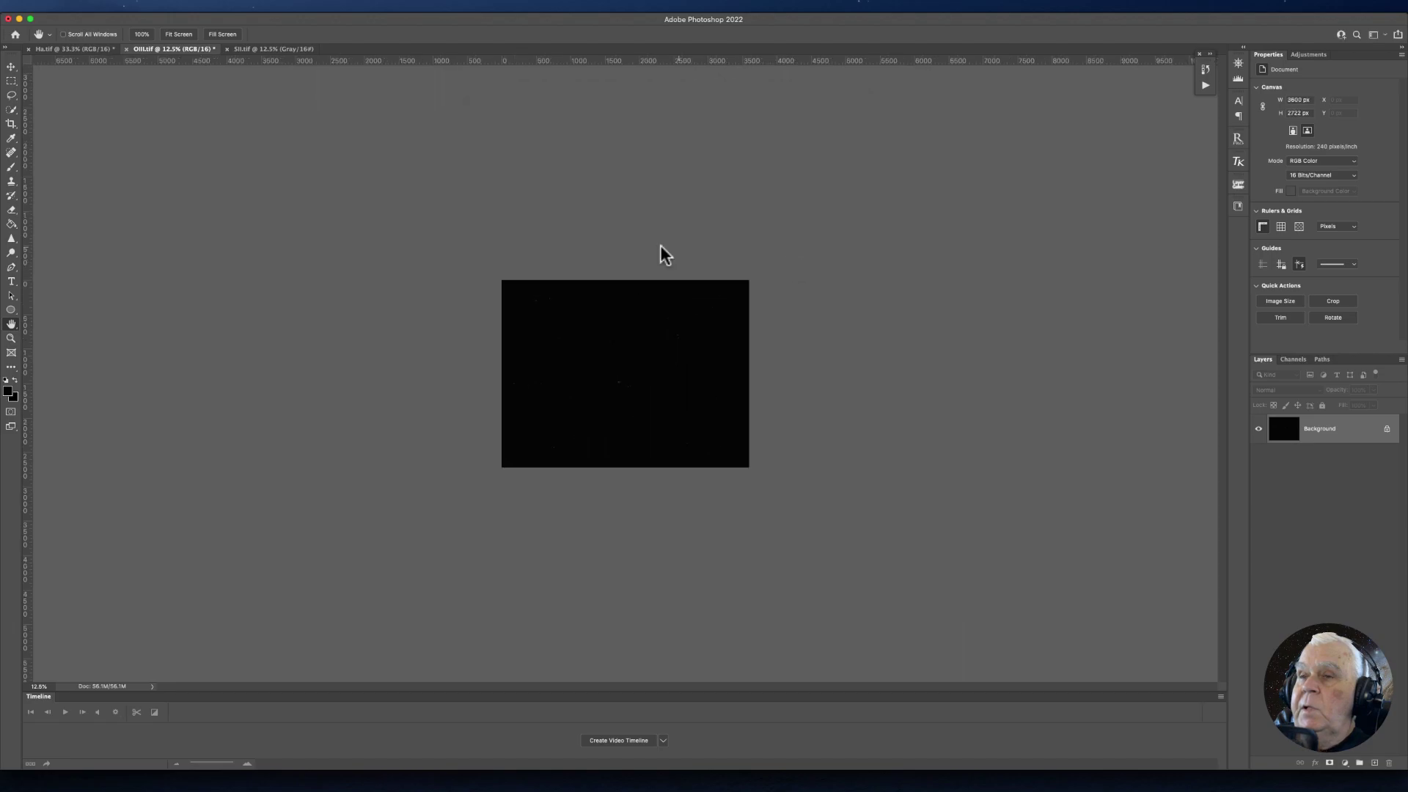
pyautogui.click(367, 197)
pyautogui.click(364, 197)
pyautogui.click(365, 199)
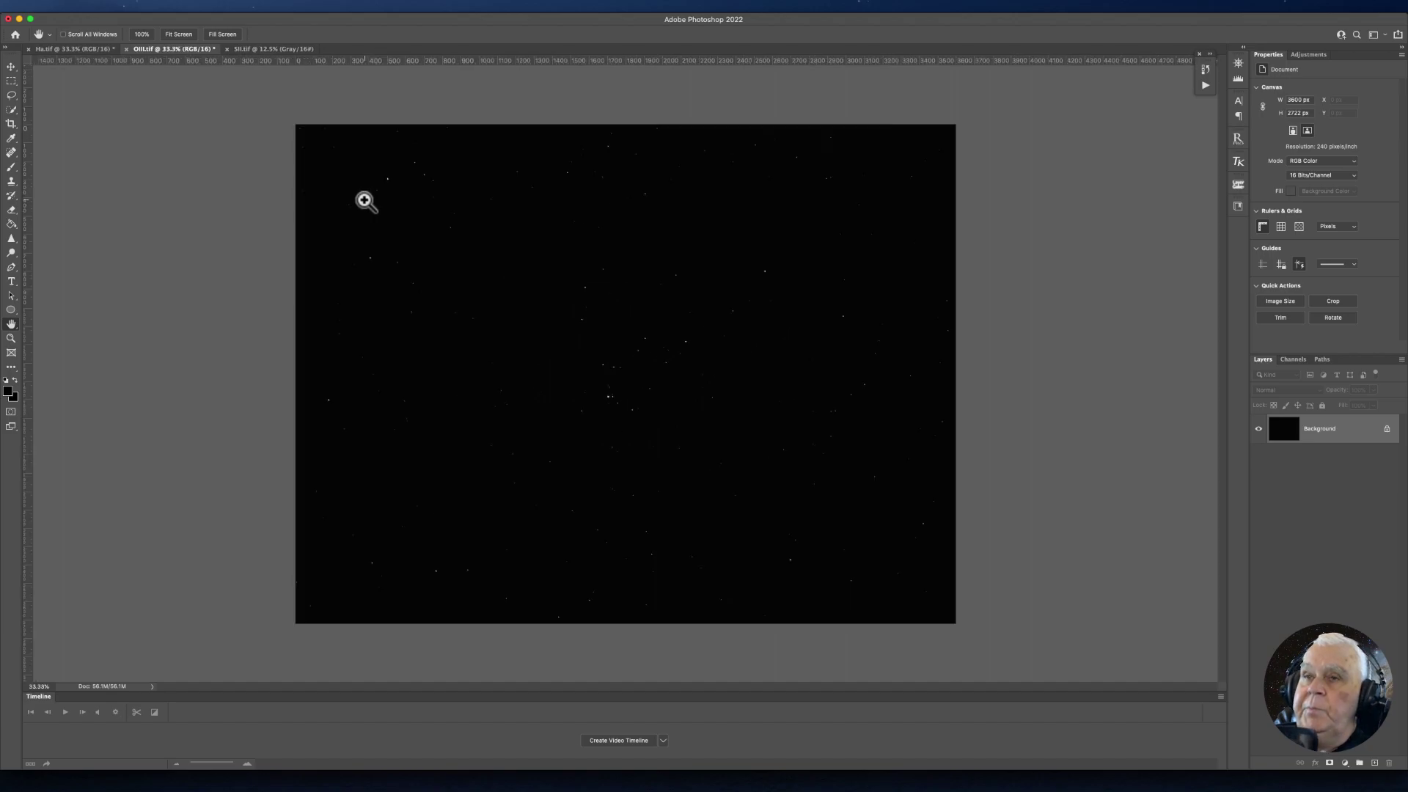
pyautogui.click(240, 50)
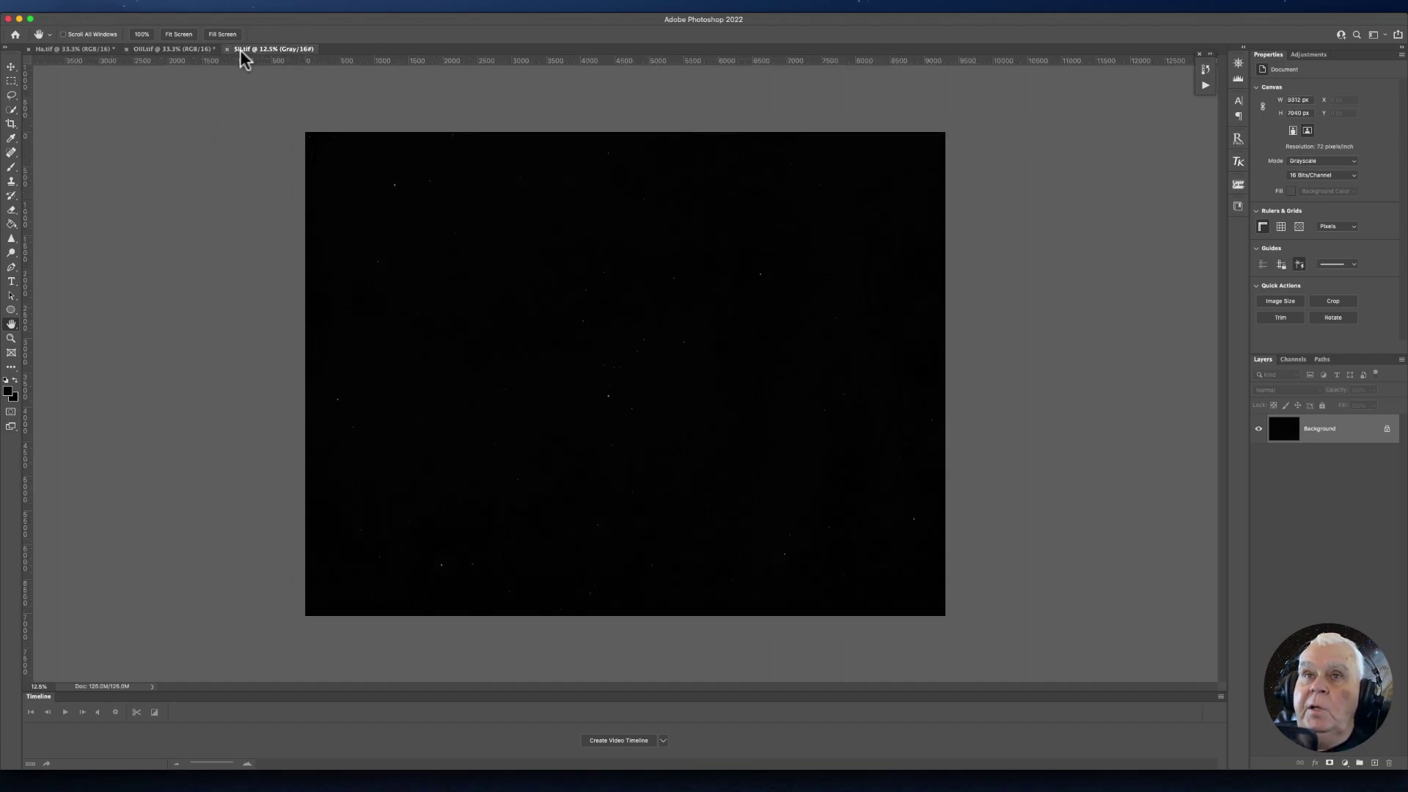
# Convert the SII image to RGB Color mode.
pyautogui.click(140, 7)
pyautogui.moveTo(144, 24)
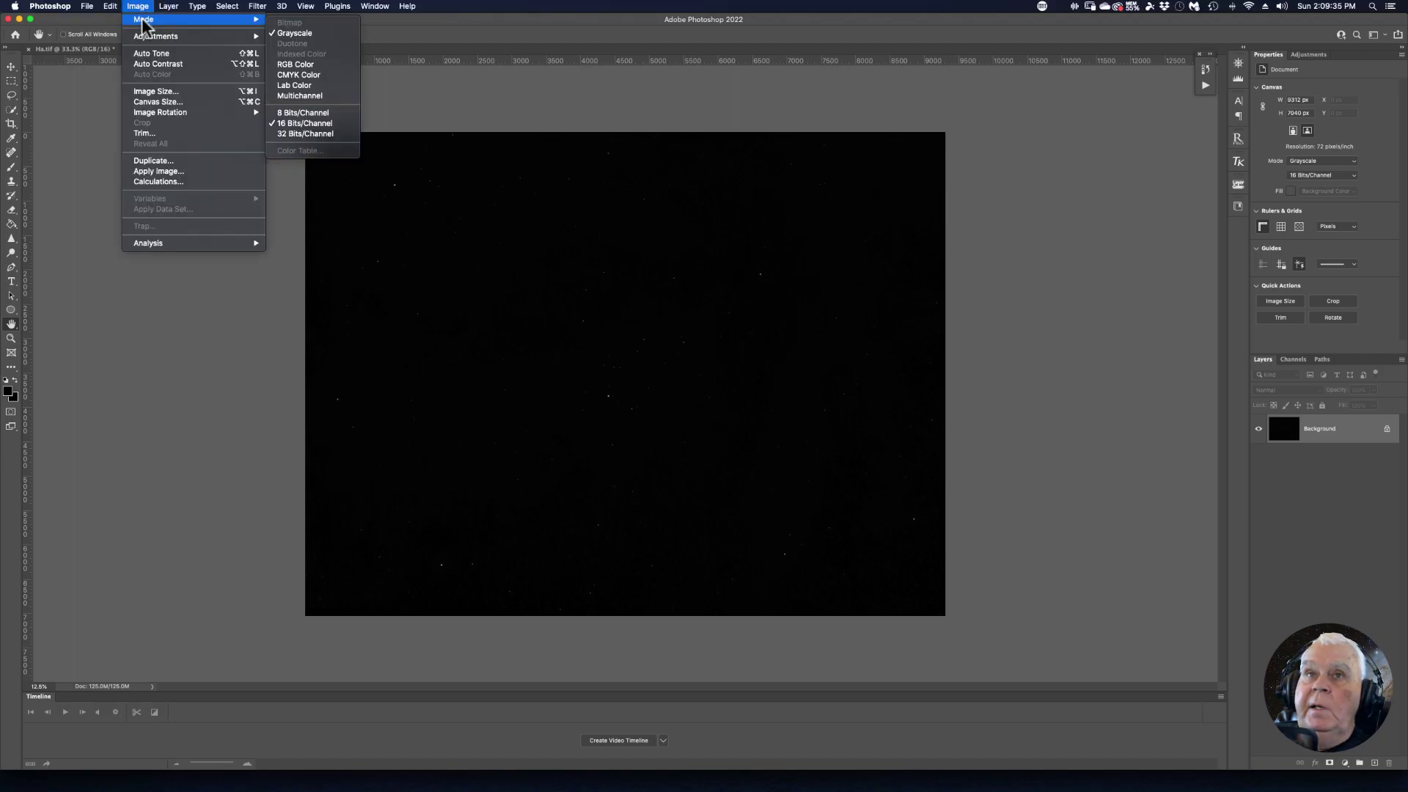
pyautogui.click(294, 63)
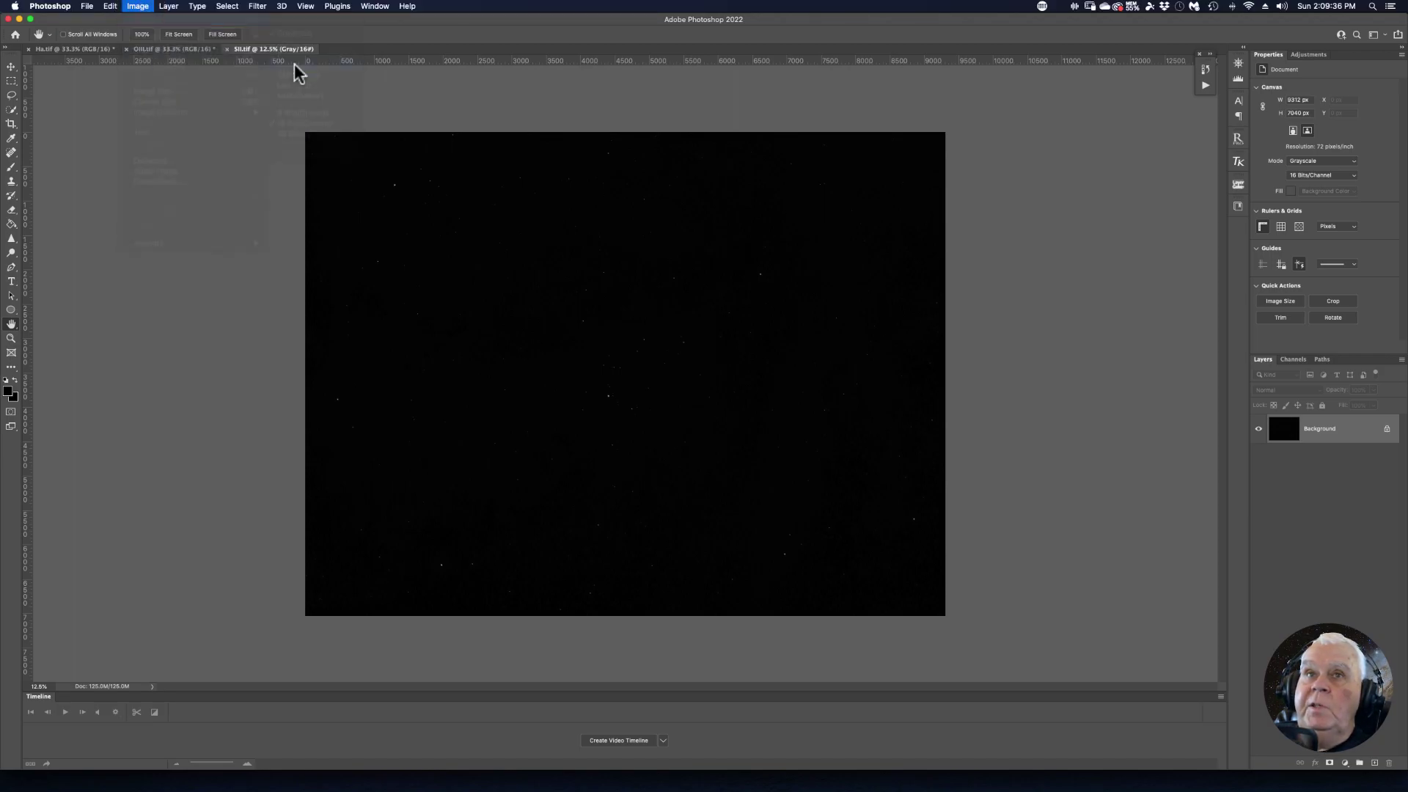
# Resample SII to 15 inches at 240 pixels/inch, zoom in, then return to Ha.
pyautogui.click(137, 7)
pyautogui.click(156, 90)
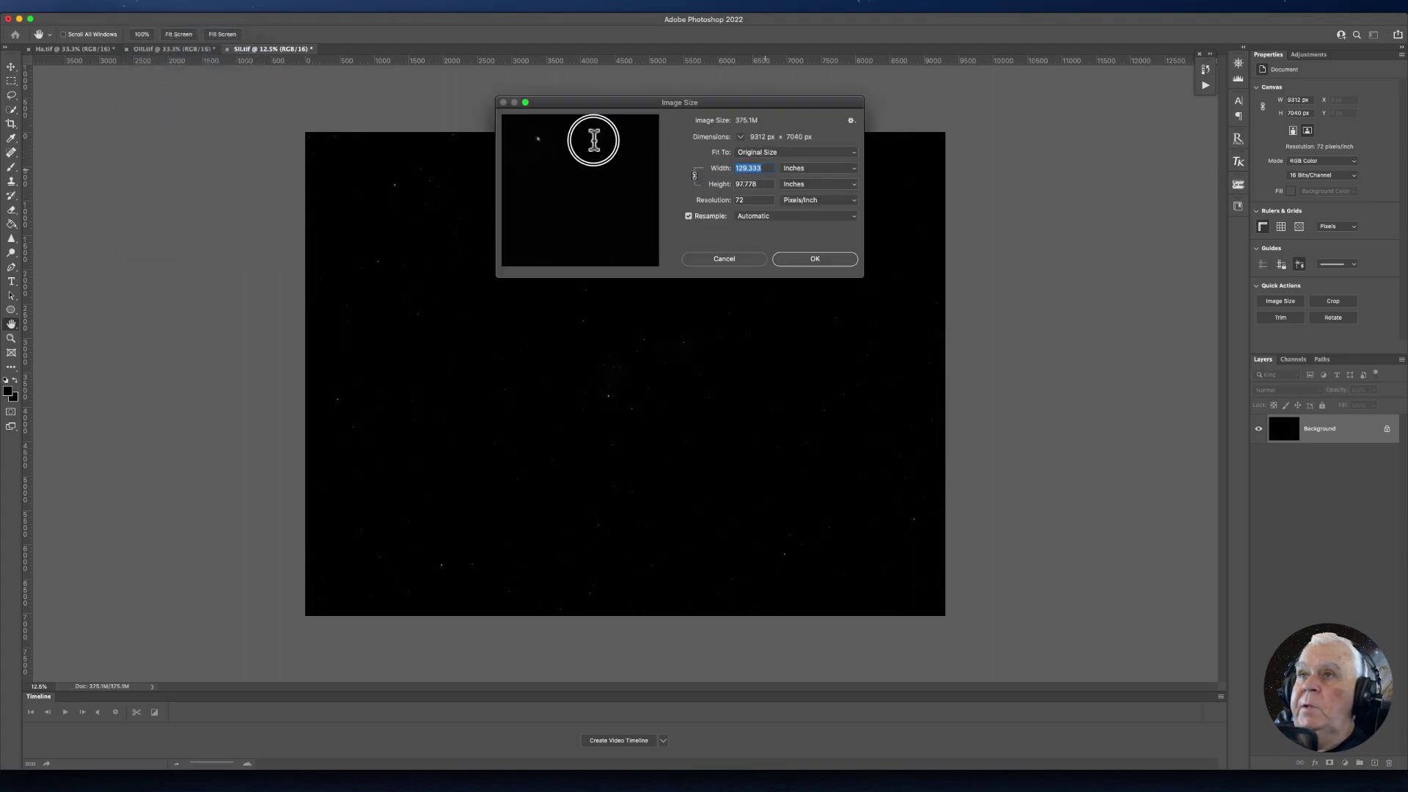
pyautogui.write('15')
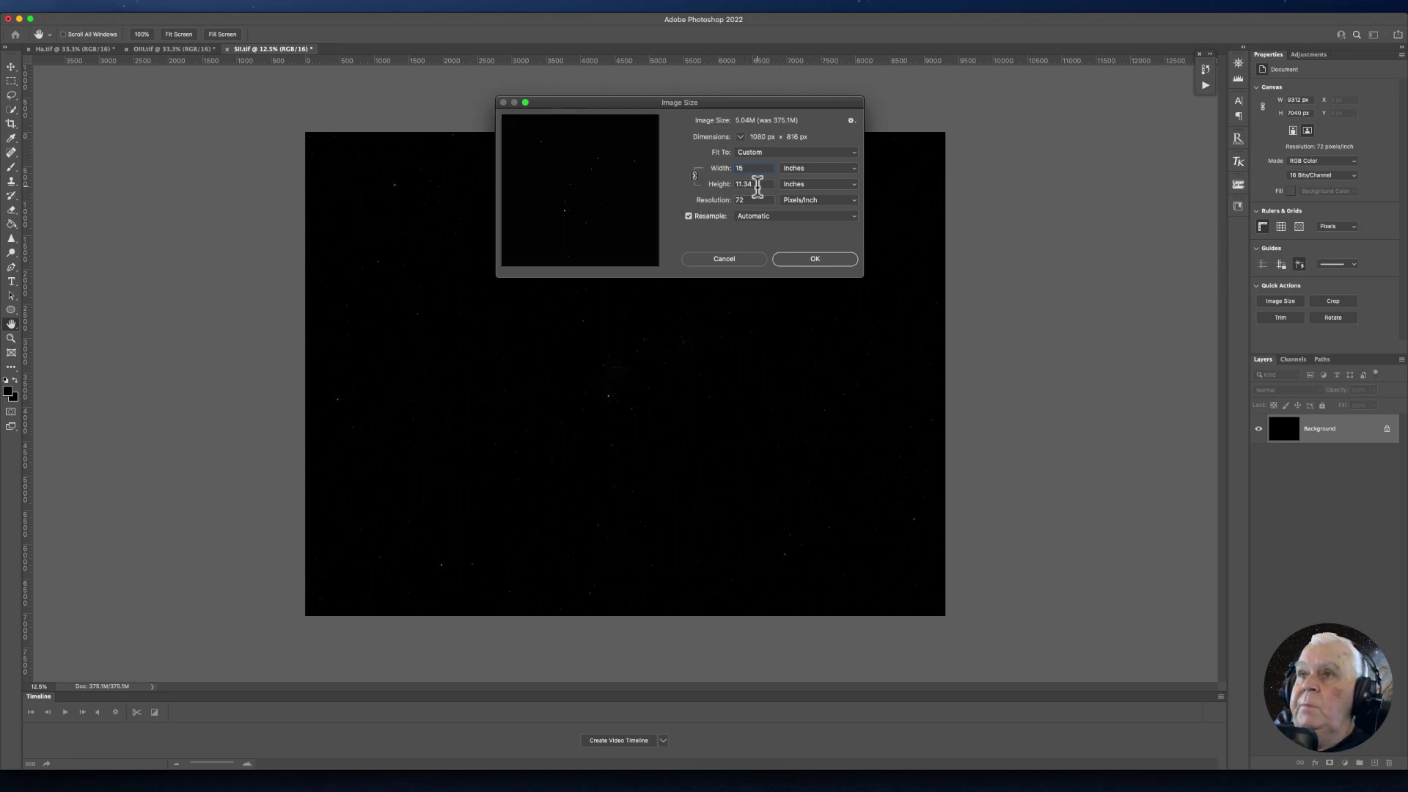
pyautogui.doubleClick(739, 201)
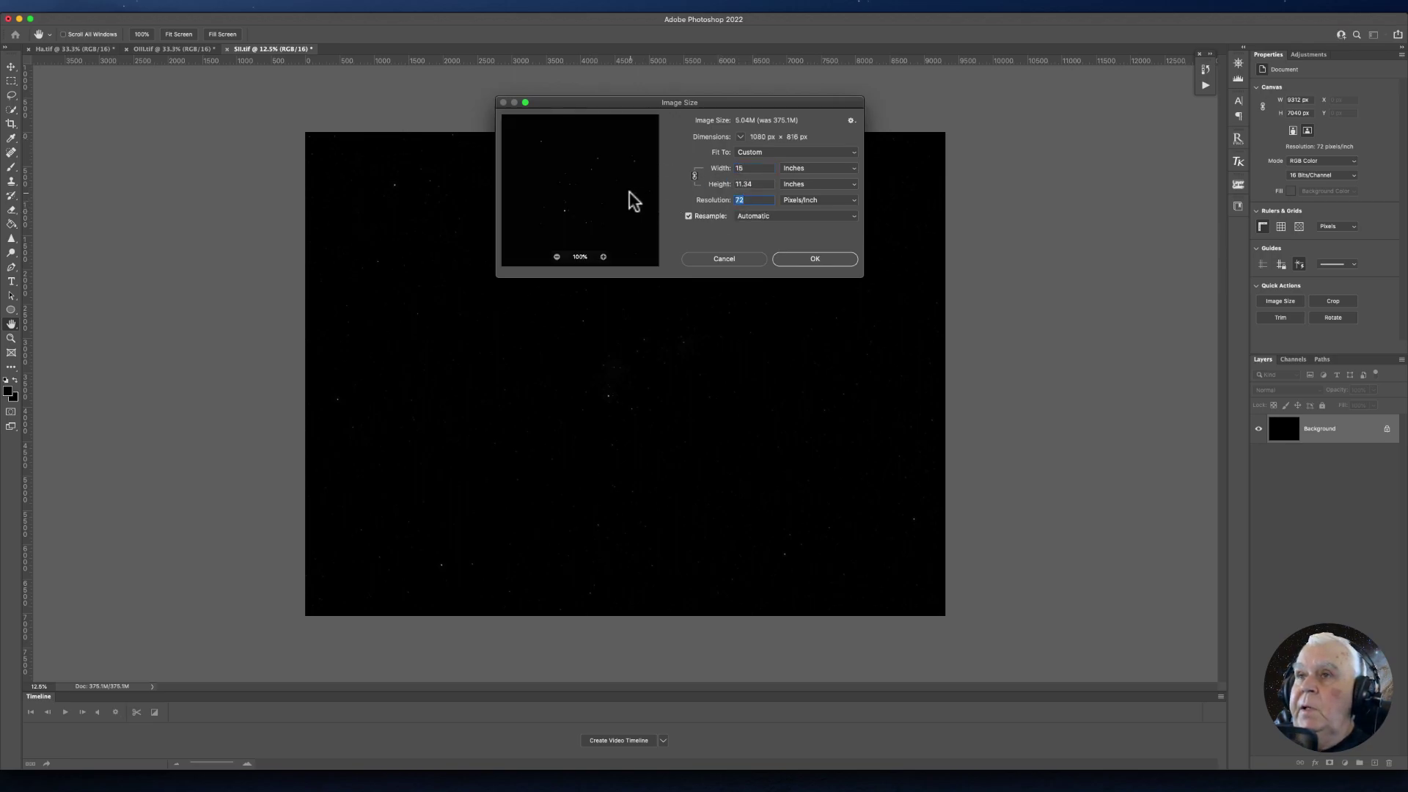
pyautogui.write('240')
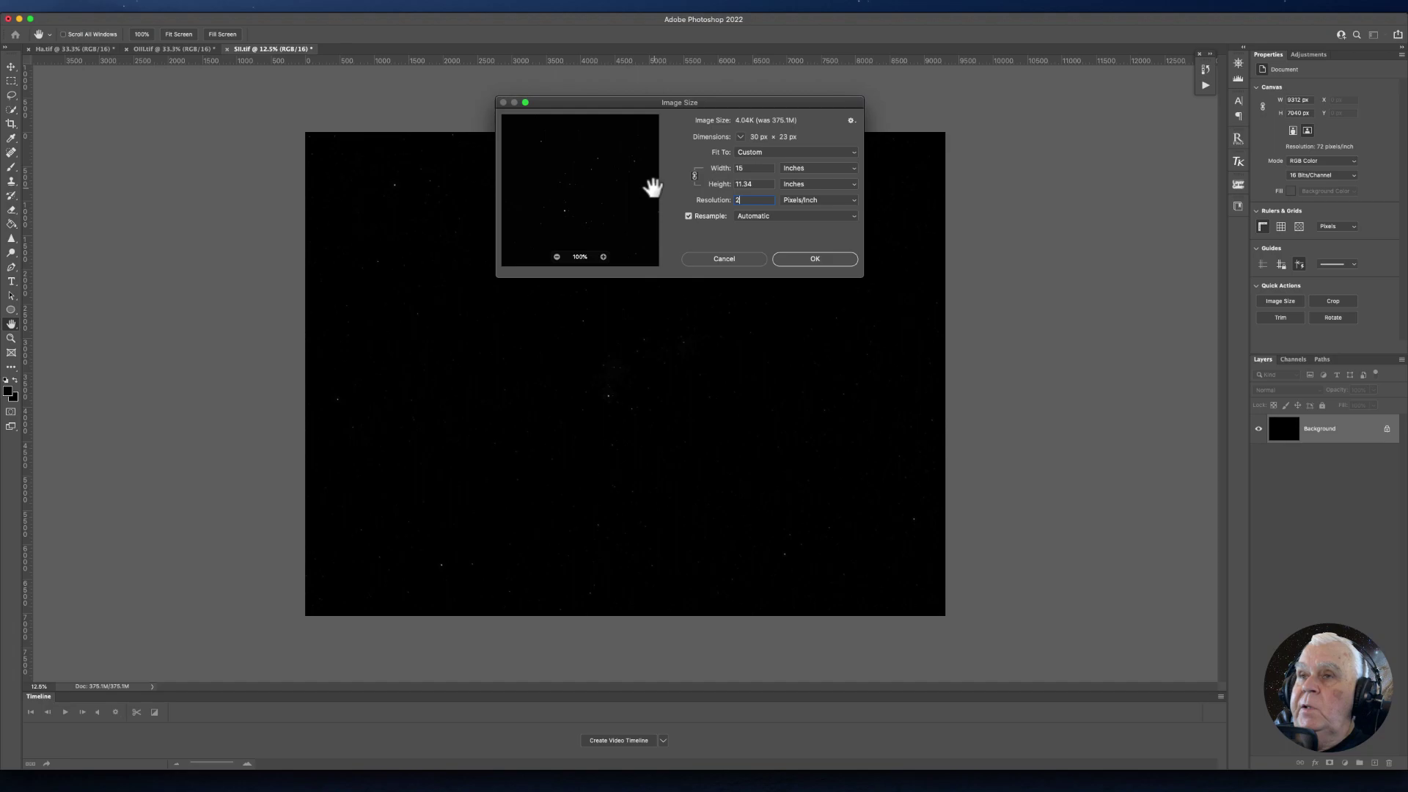
pyautogui.click(812, 258)
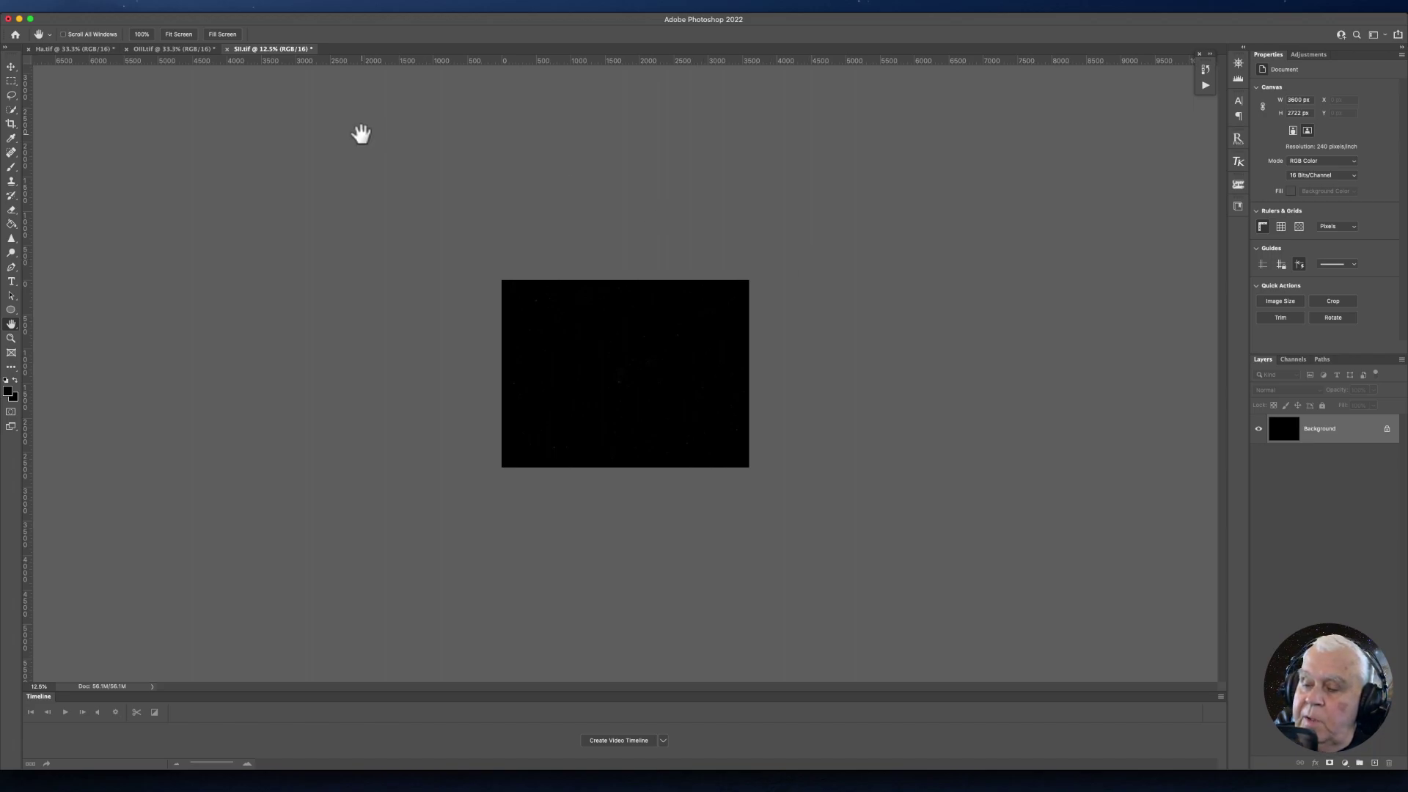
pyautogui.keyDown('super'); pyautogui.click(361, 135); pyautogui.keyUp('super')
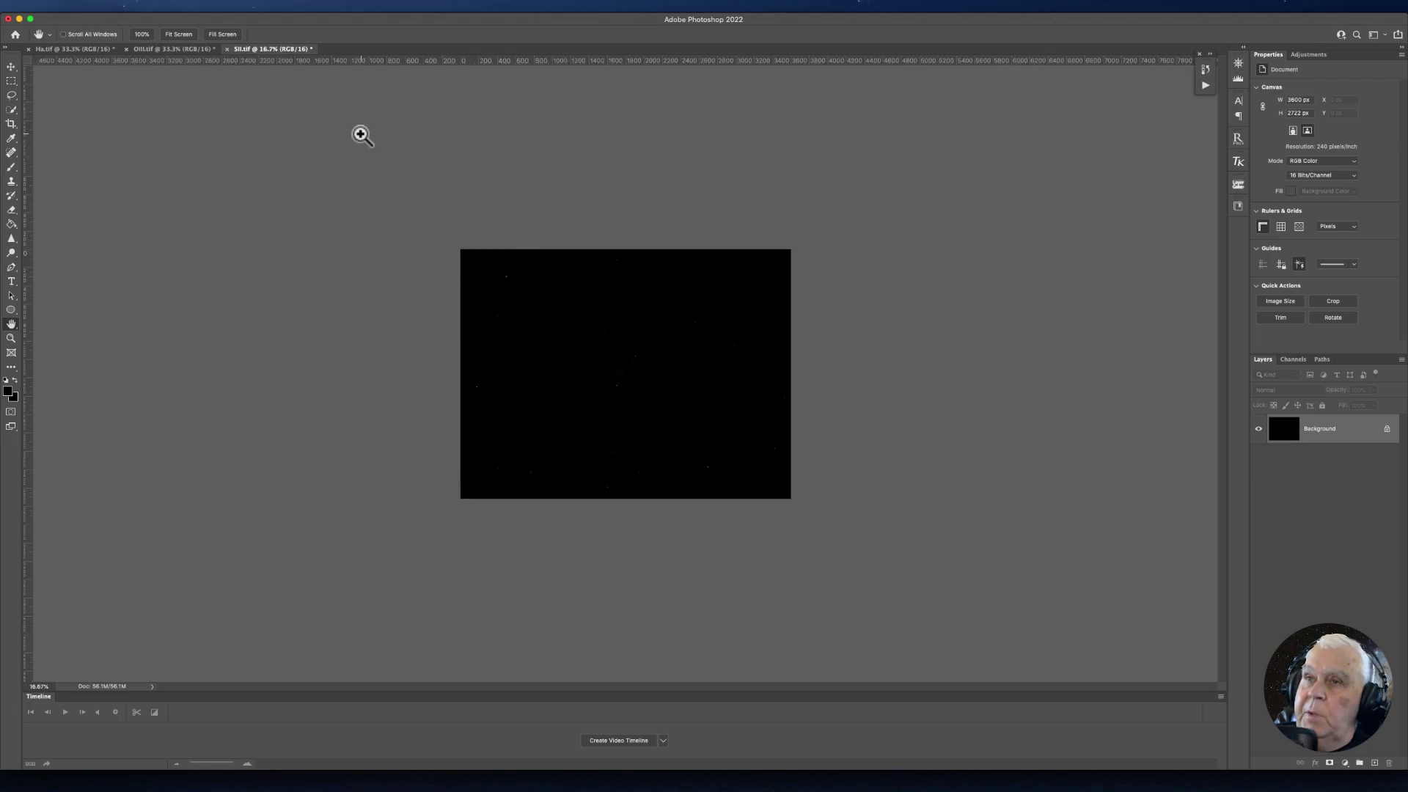
pyautogui.keyDown('super'); pyautogui.click(360, 135); pyautogui.keyUp('super')
pyautogui.keyDown('super'); pyautogui.click(360, 135); pyautogui.keyUp('super')
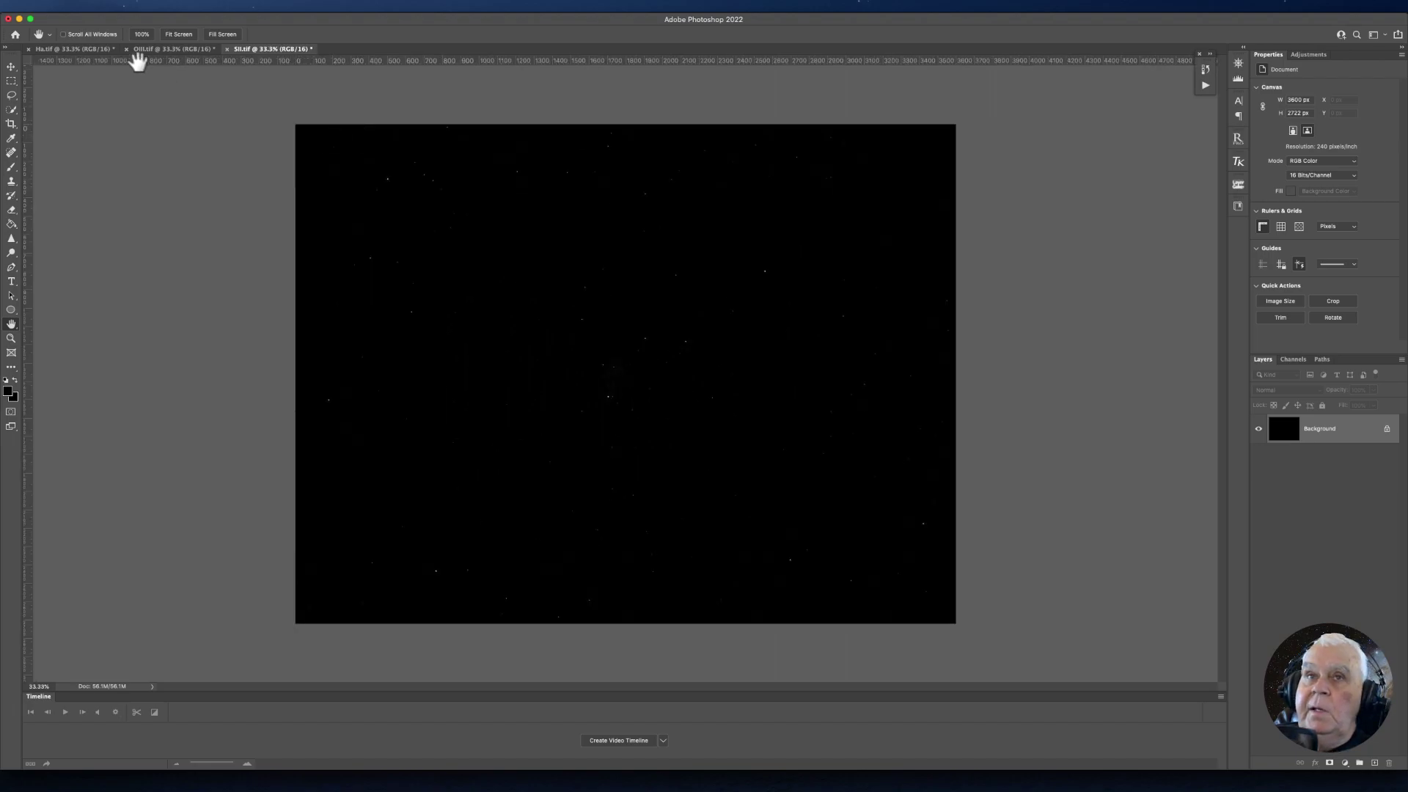
pyautogui.click(151, 49)
pyautogui.click(65, 49)
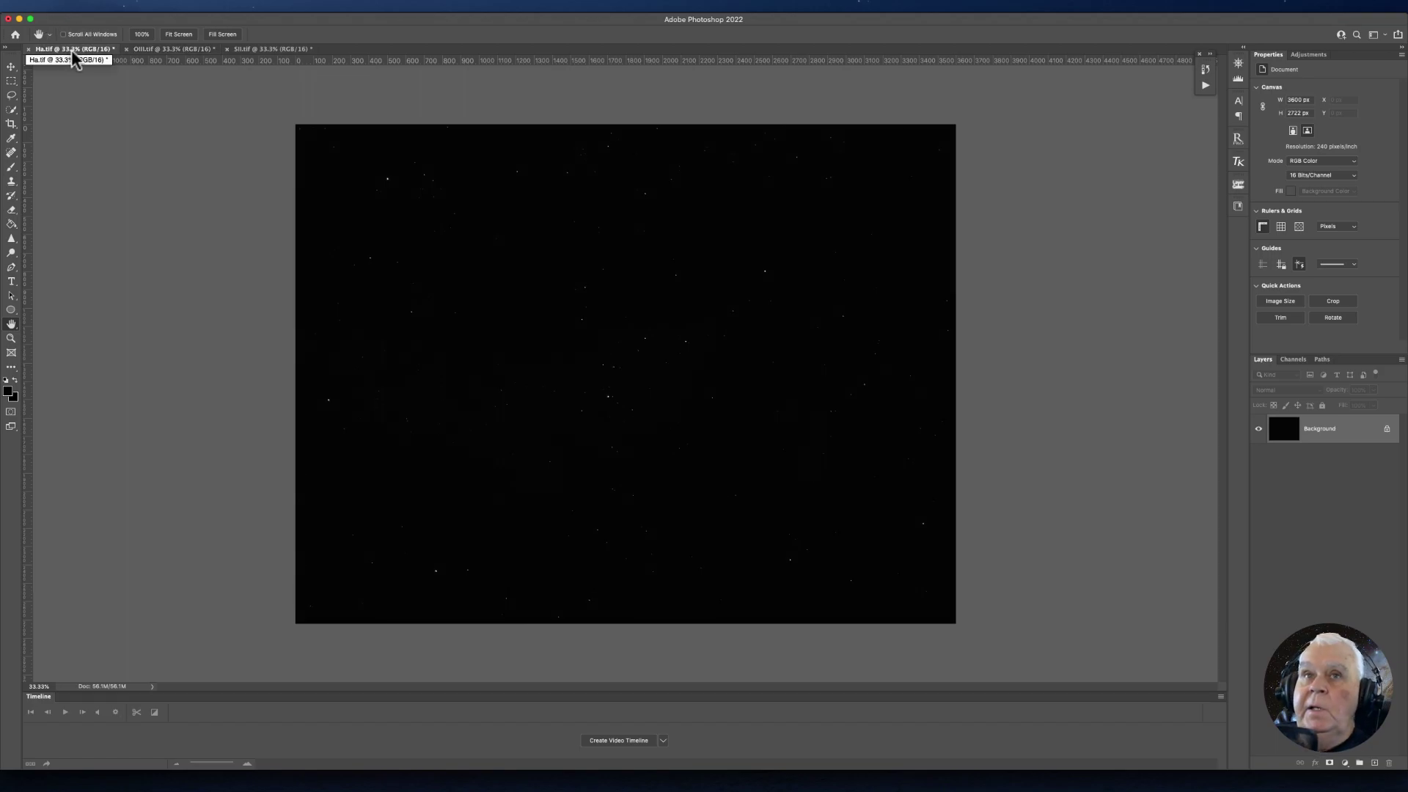
# Convert each document's Background into a layer named Ha, OIII and SII respectively.
pyautogui.doubleClick(1332, 435)
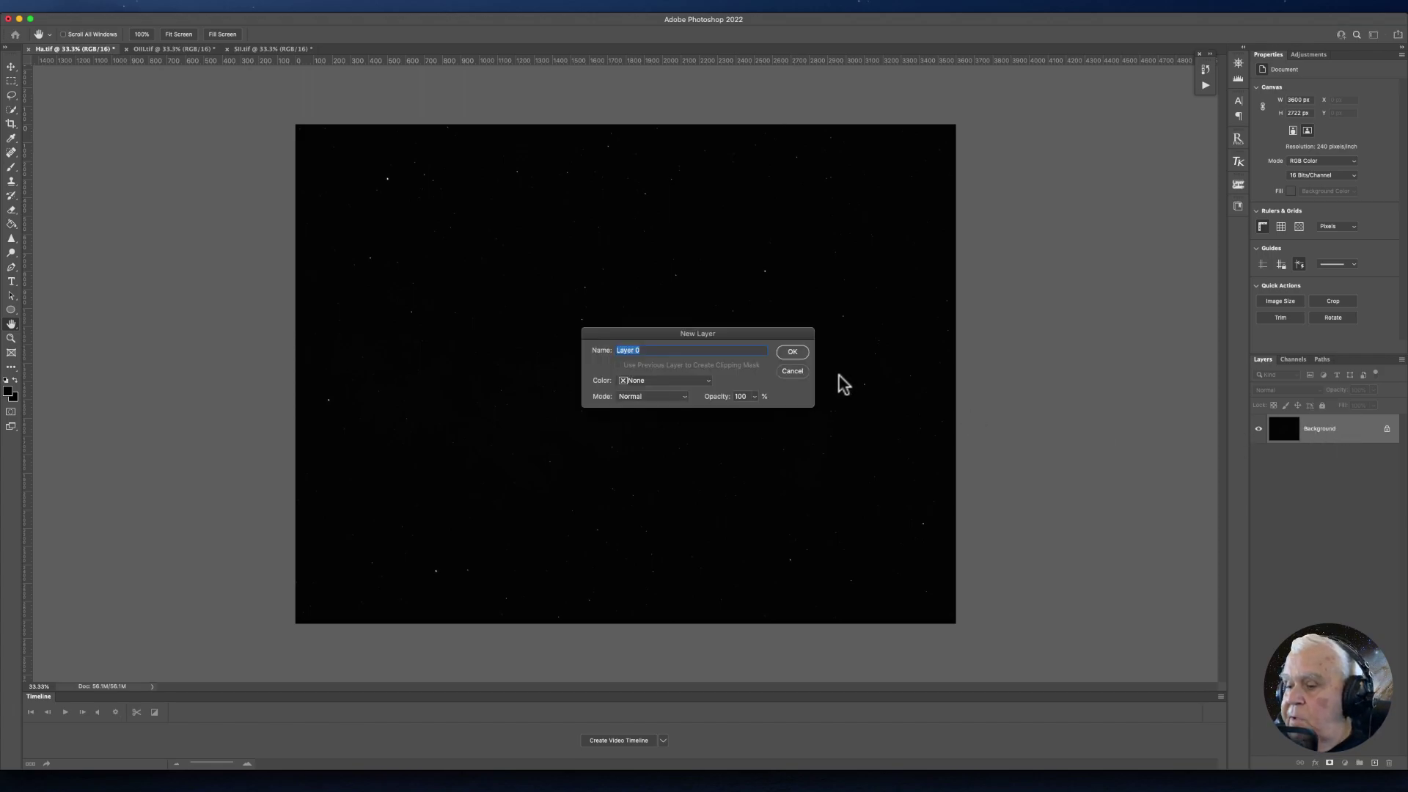
pyautogui.write('Ha')
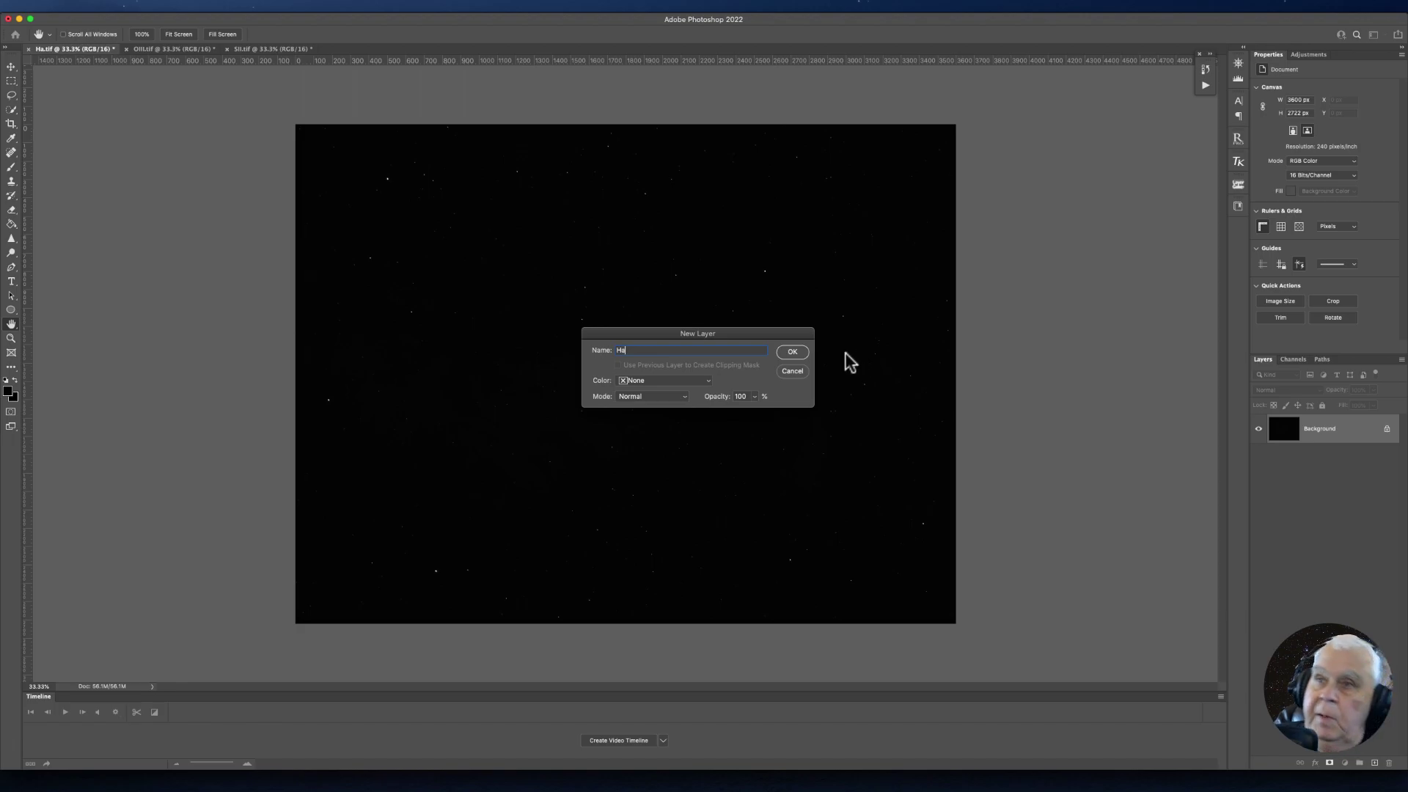
pyautogui.press('Return')
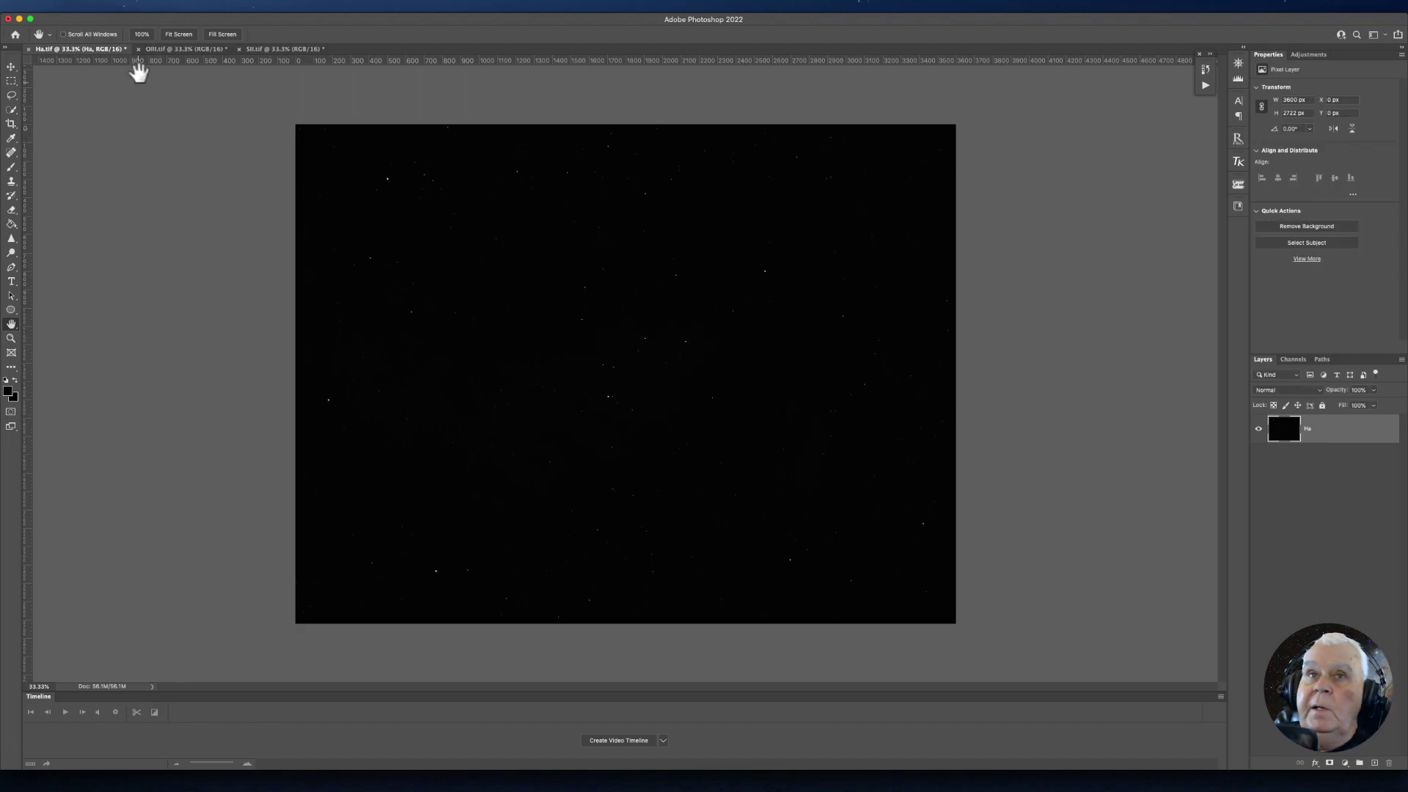
pyautogui.click(172, 50)
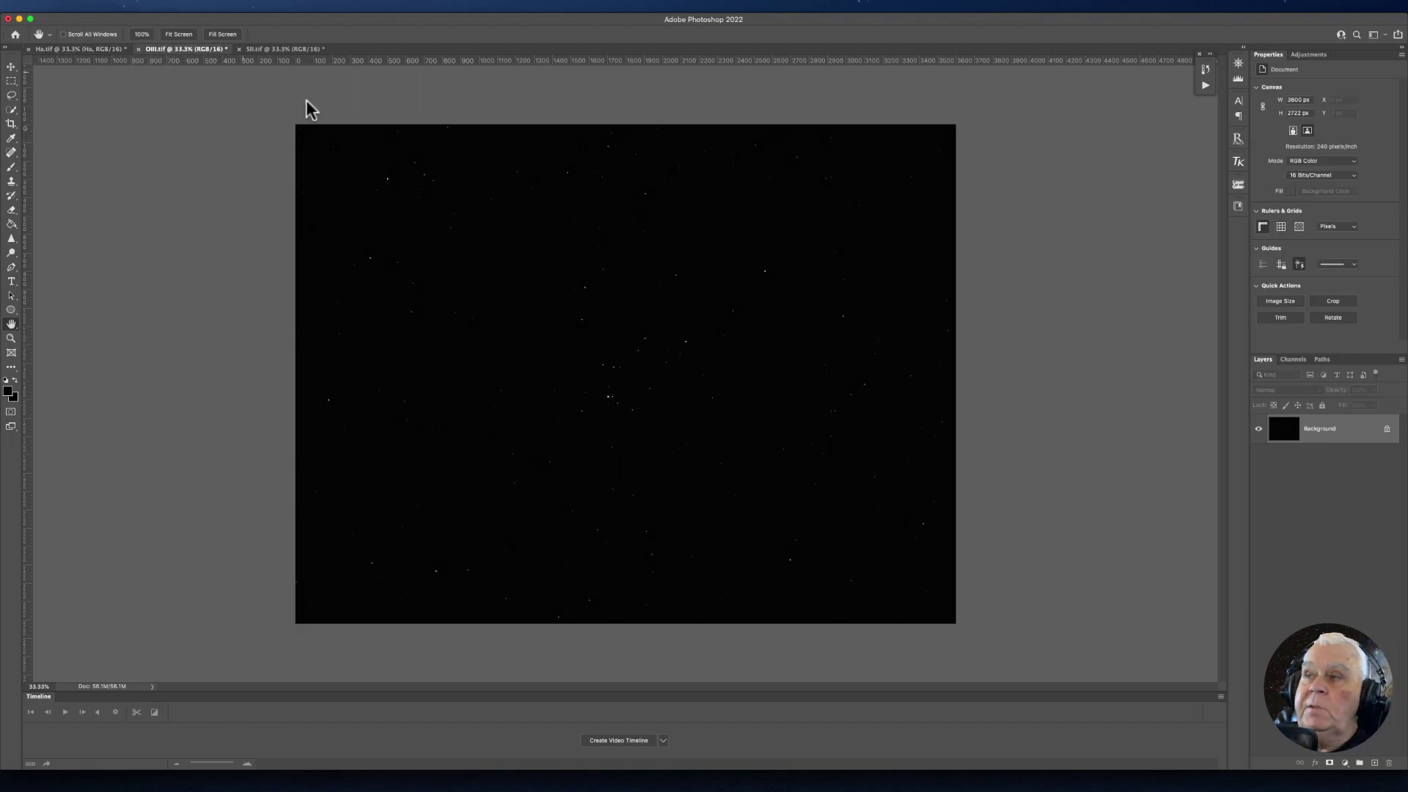
pyautogui.doubleClick(1323, 433)
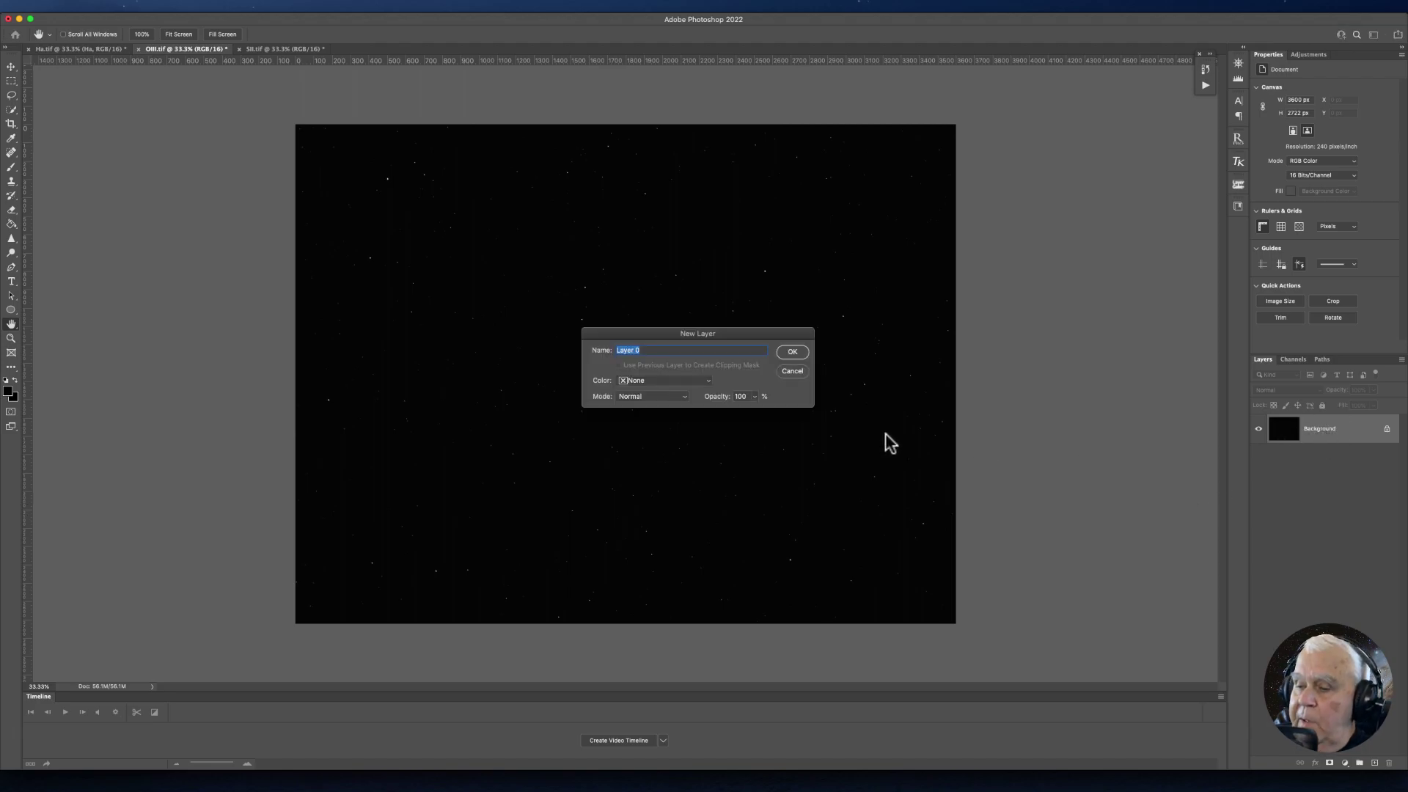
pyautogui.write('OIII')
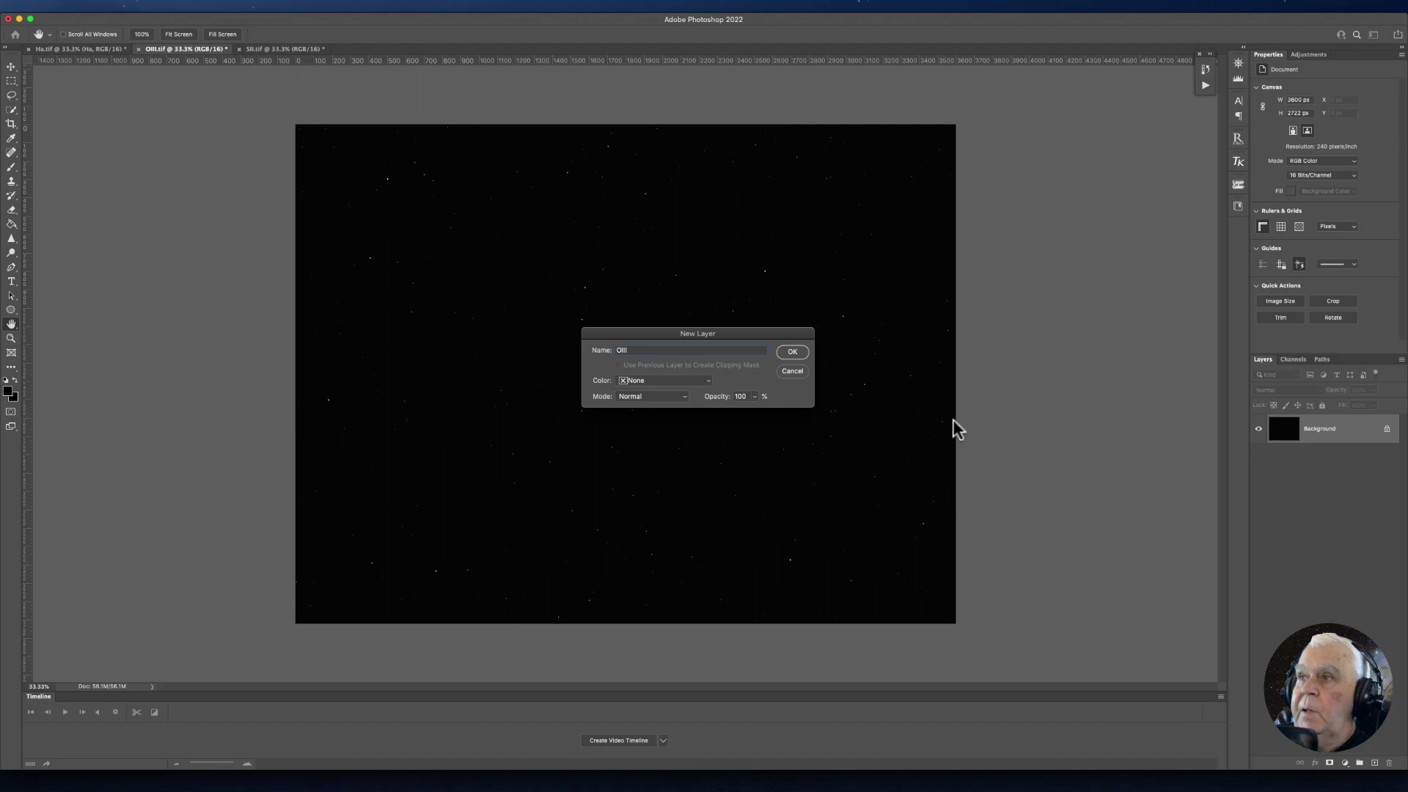
pyautogui.press('Return')
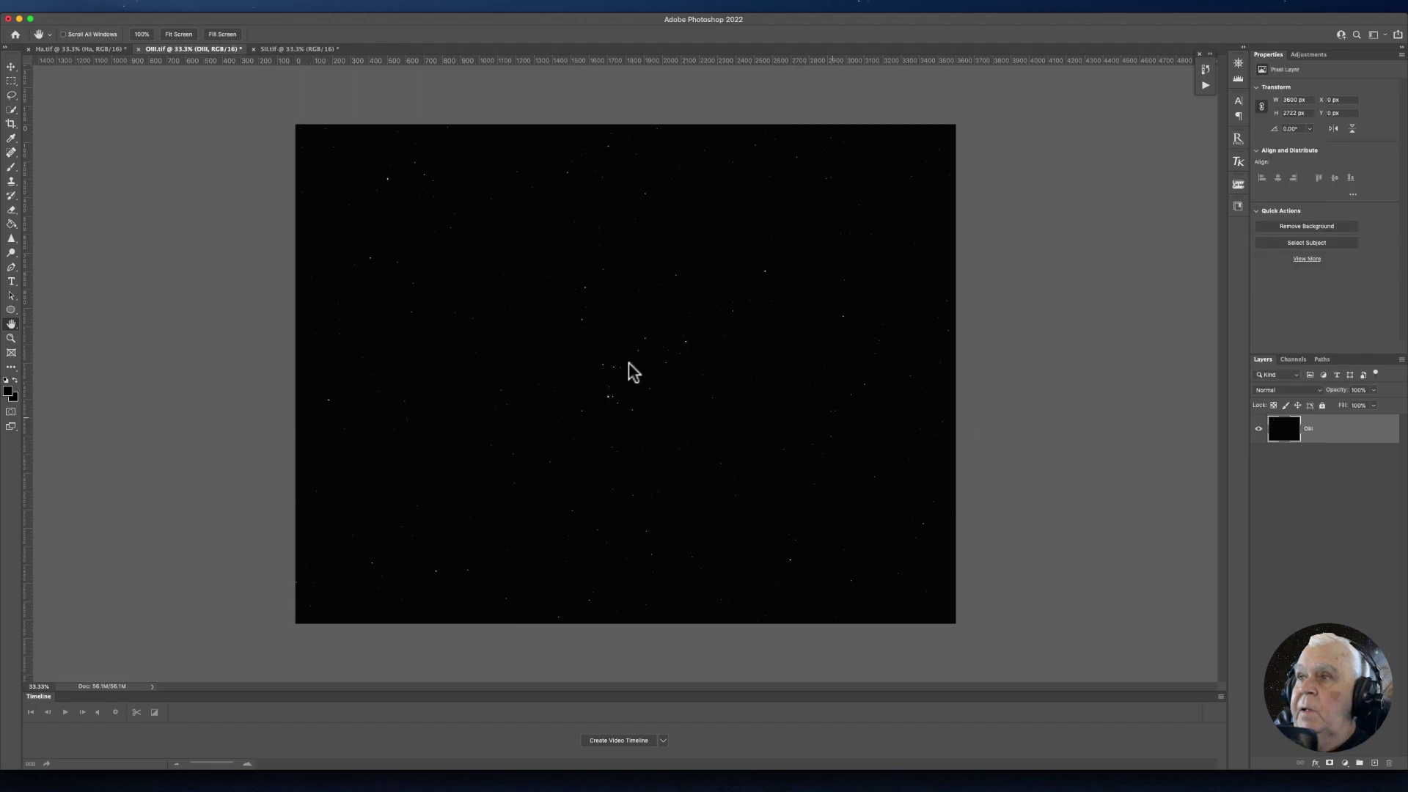
pyautogui.click(269, 50)
pyautogui.doubleClick(1305, 436)
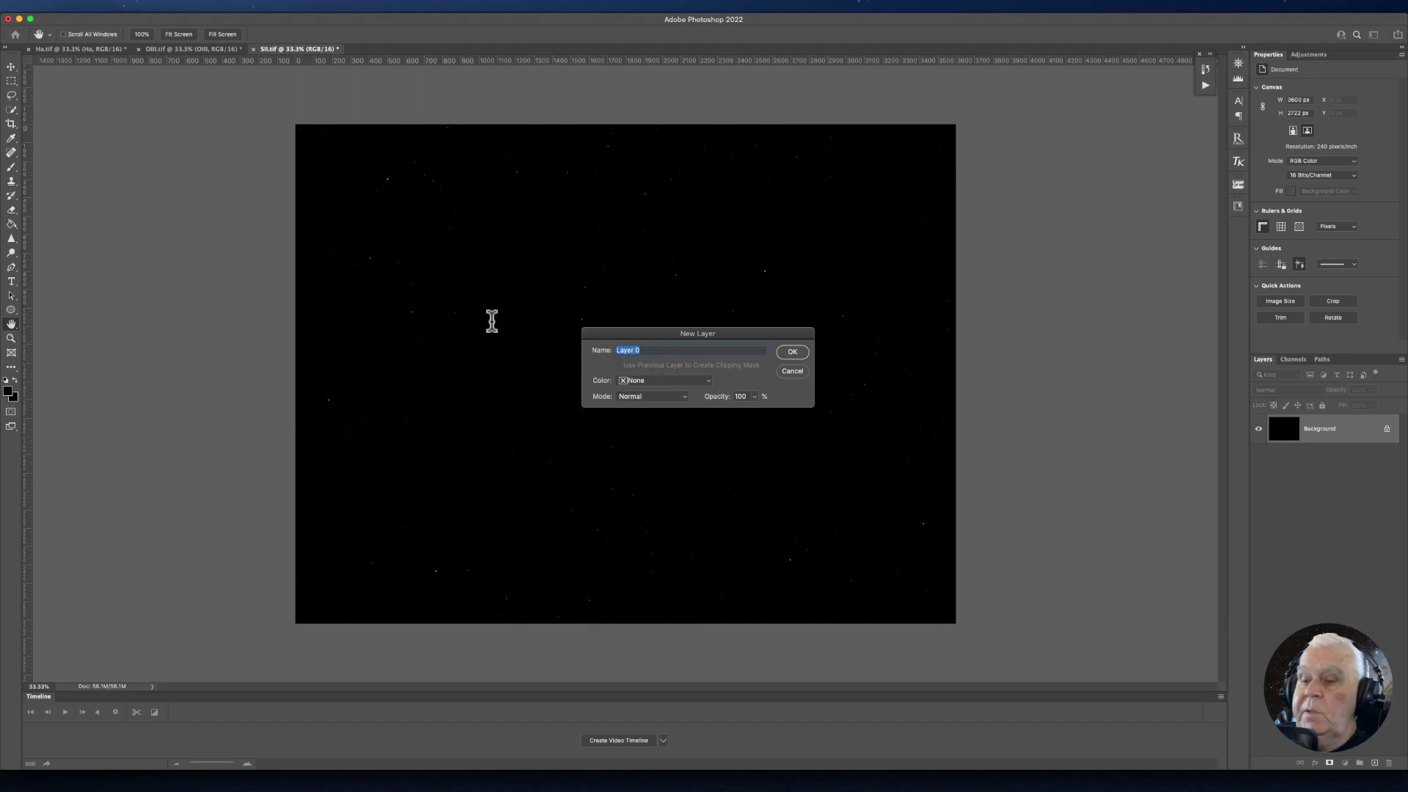
pyautogui.write('S')
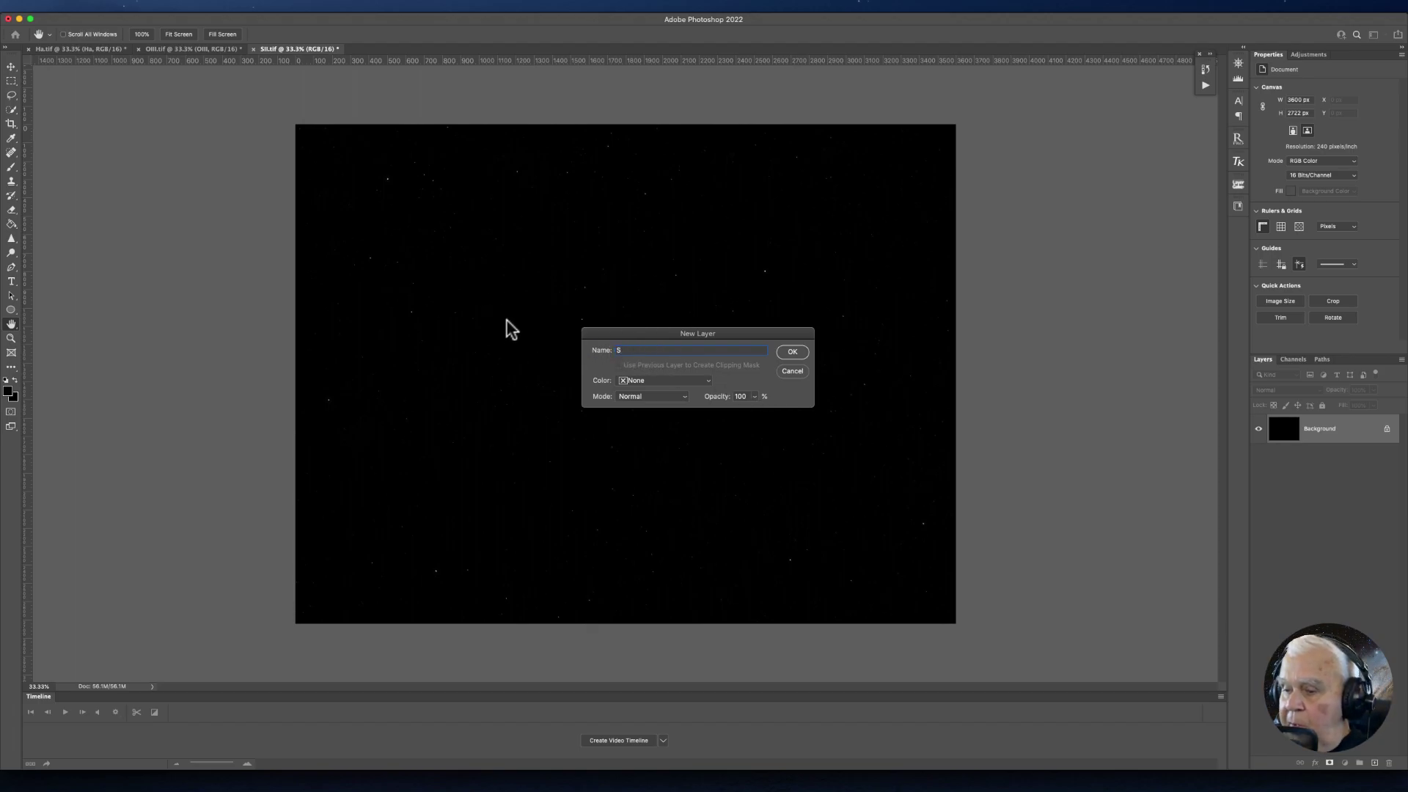
pyautogui.write('II')
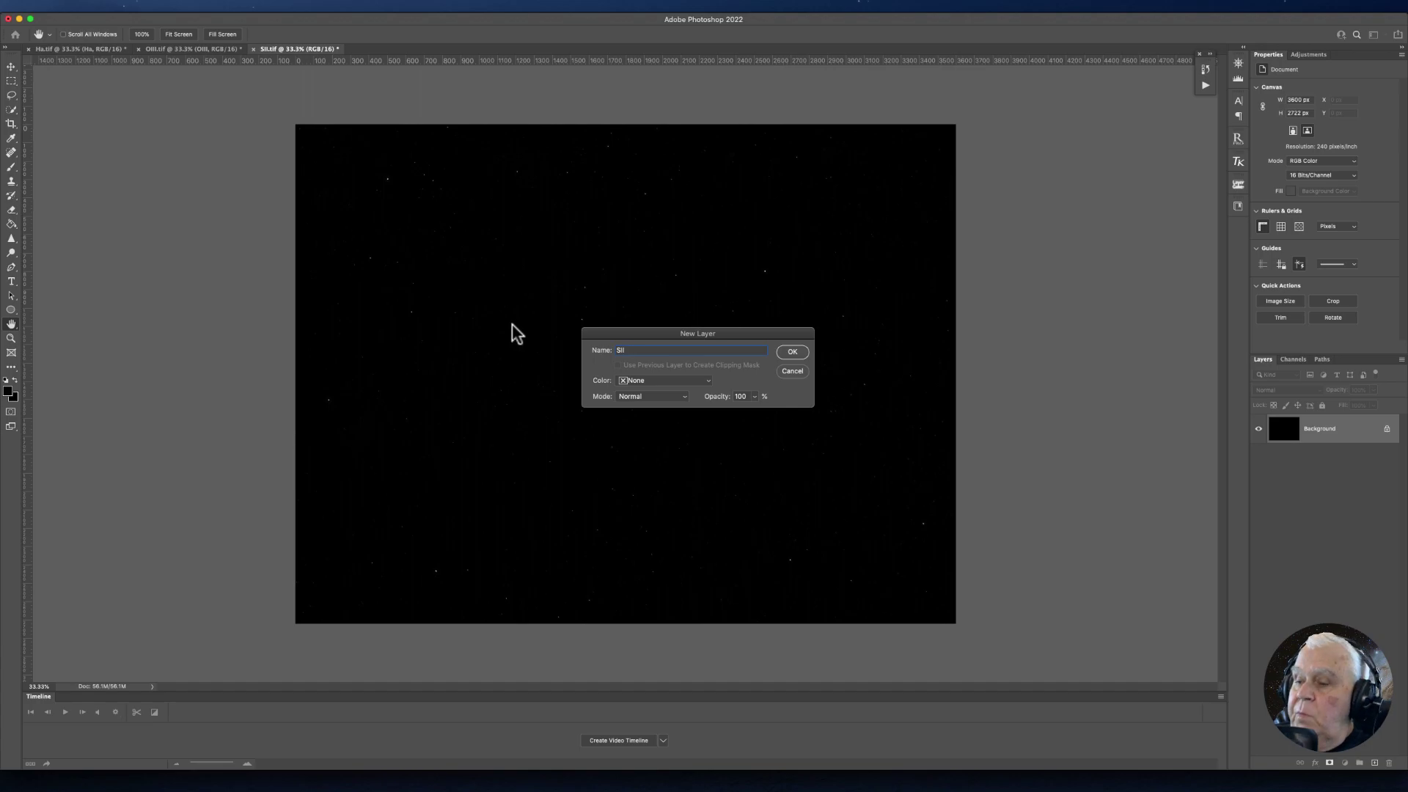
pyautogui.press('Return')
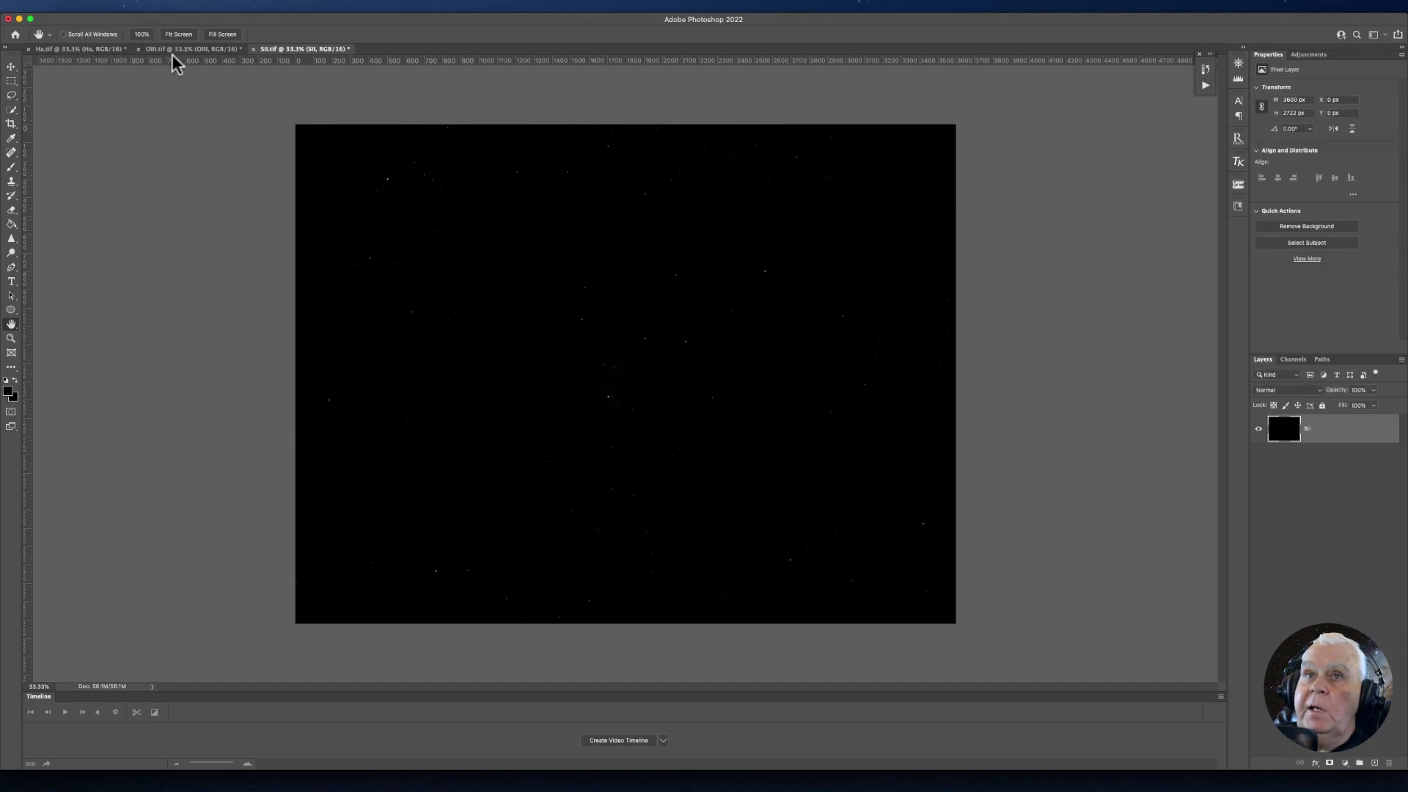
# Switch back to the Ha.tif document.
pyautogui.click(71, 49)
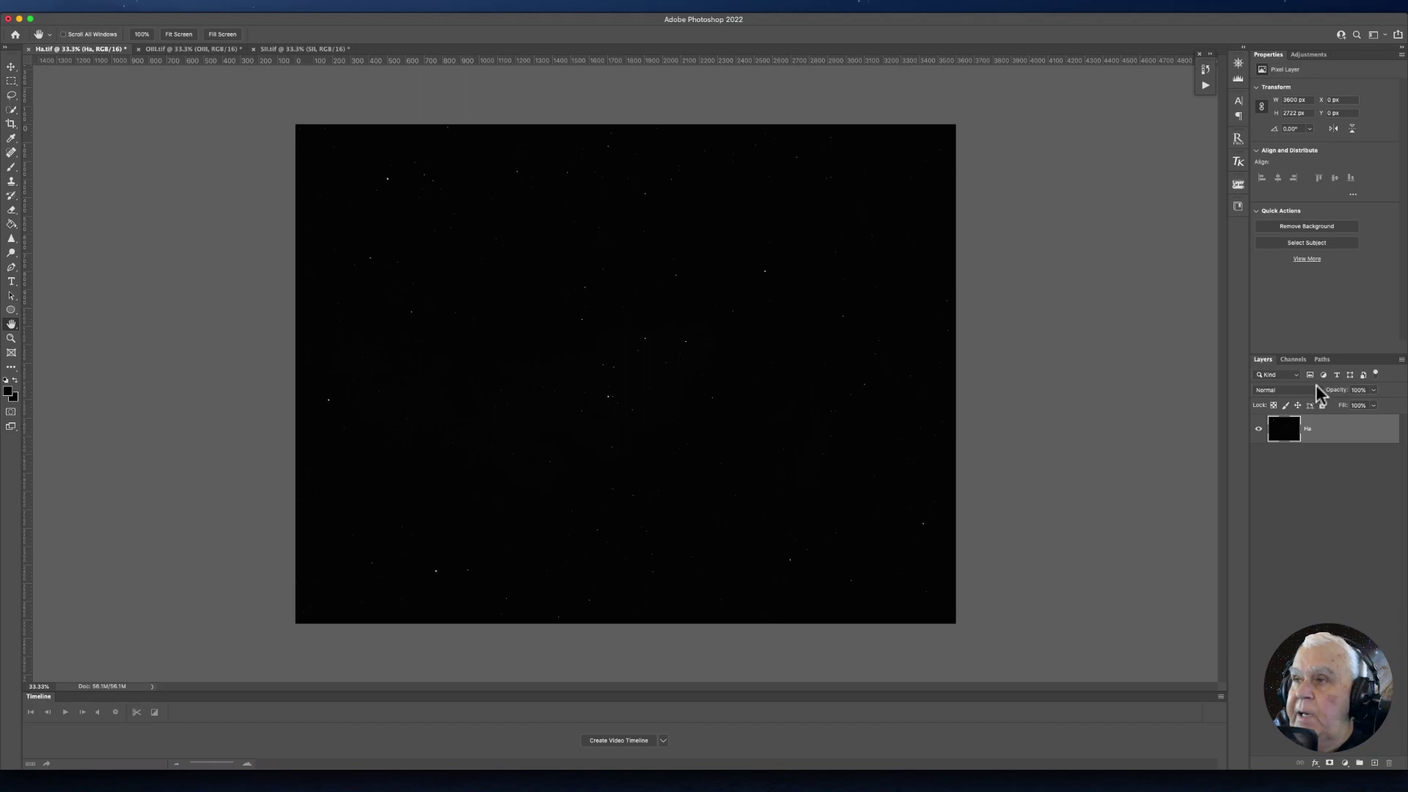
# Duplicate the Ha layer as Ha copy, then cancel out of Levels.
pyautogui.press('super+j')
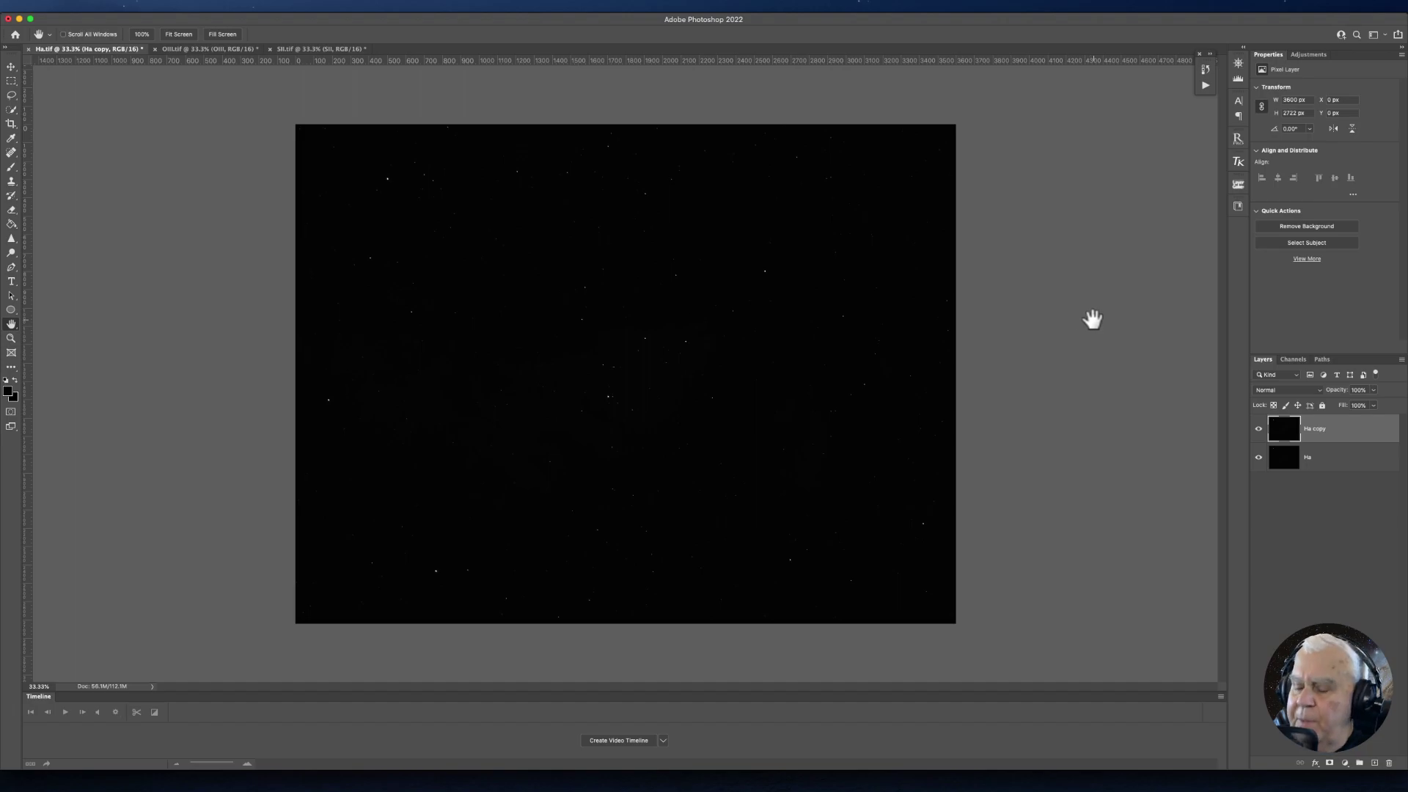
pyautogui.press('super+l')
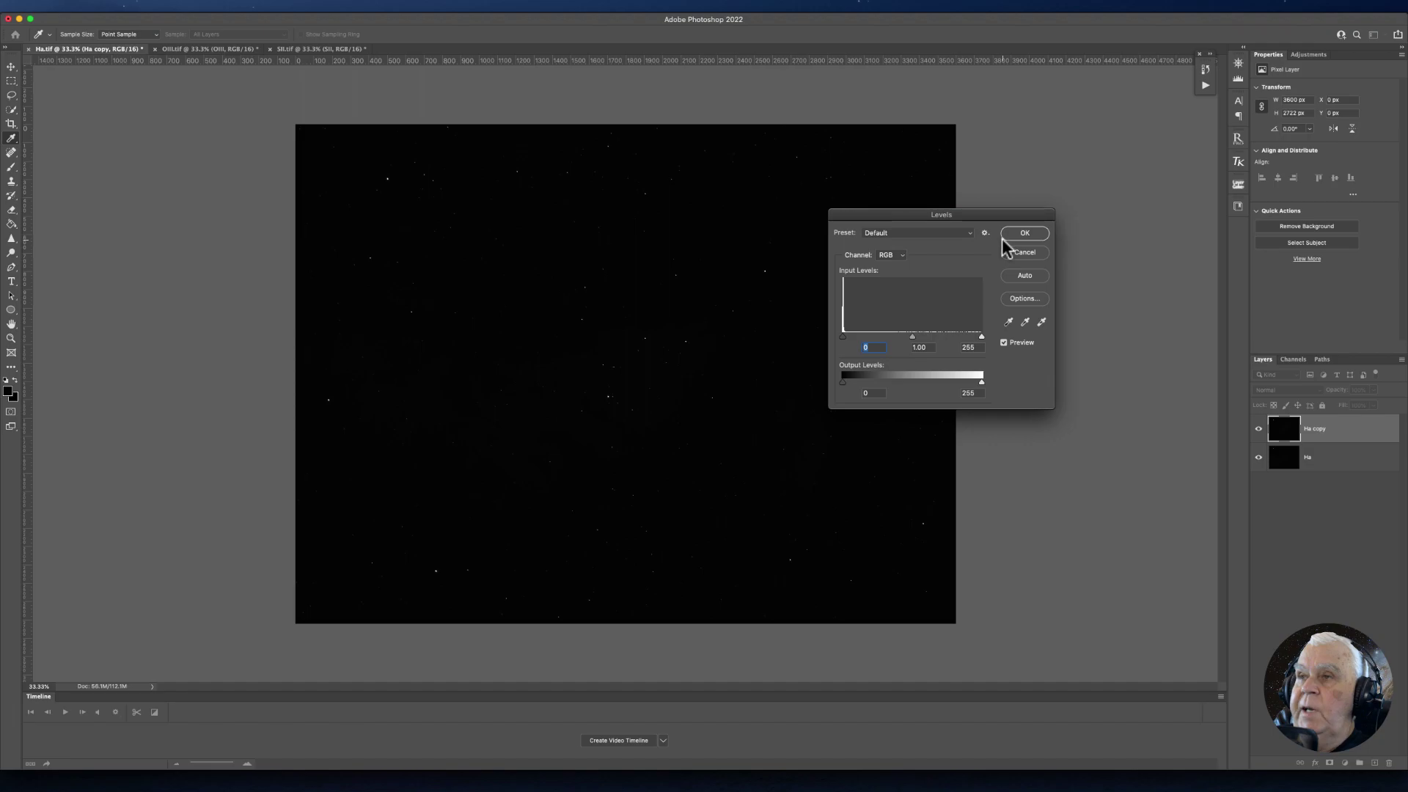
pyautogui.click(1034, 251)
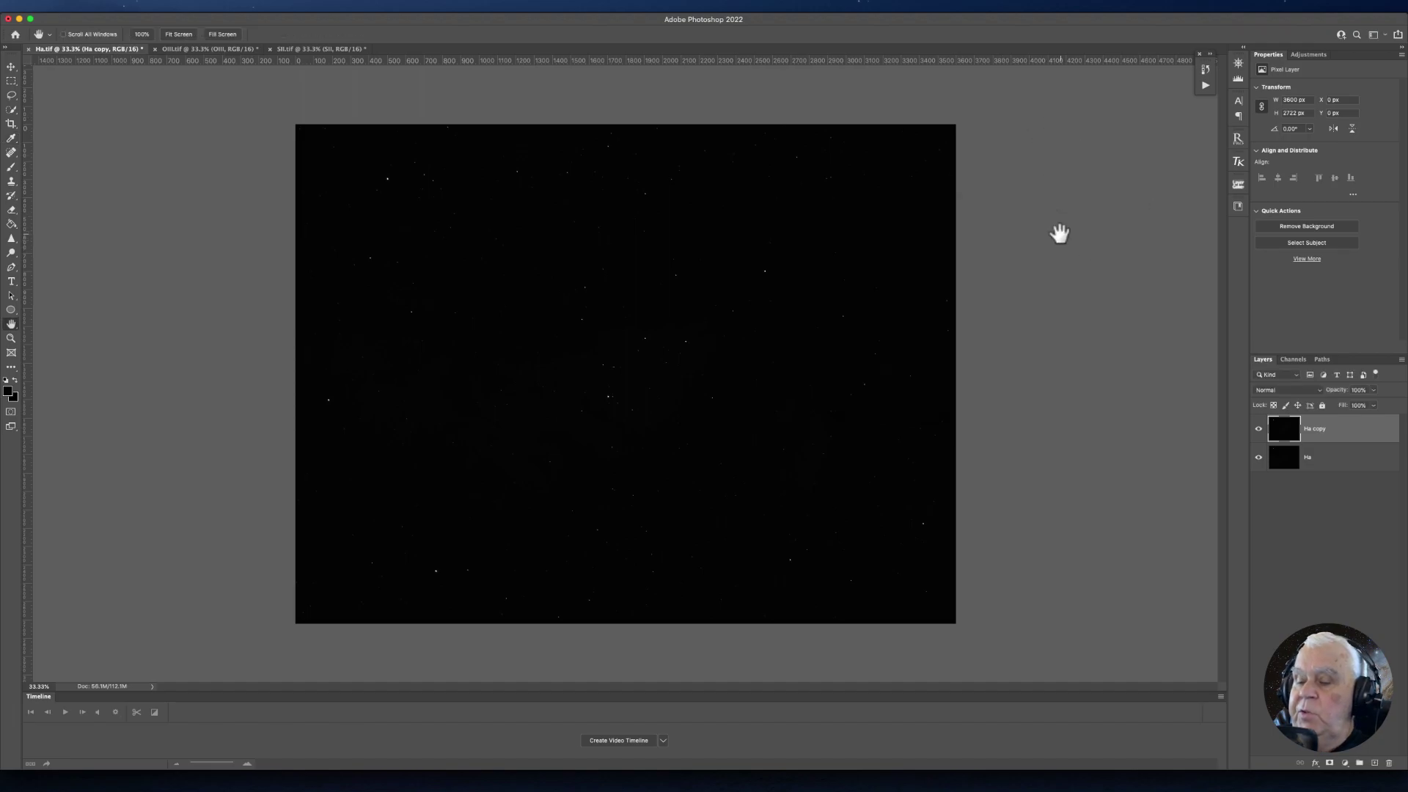
pyautogui.press('super')
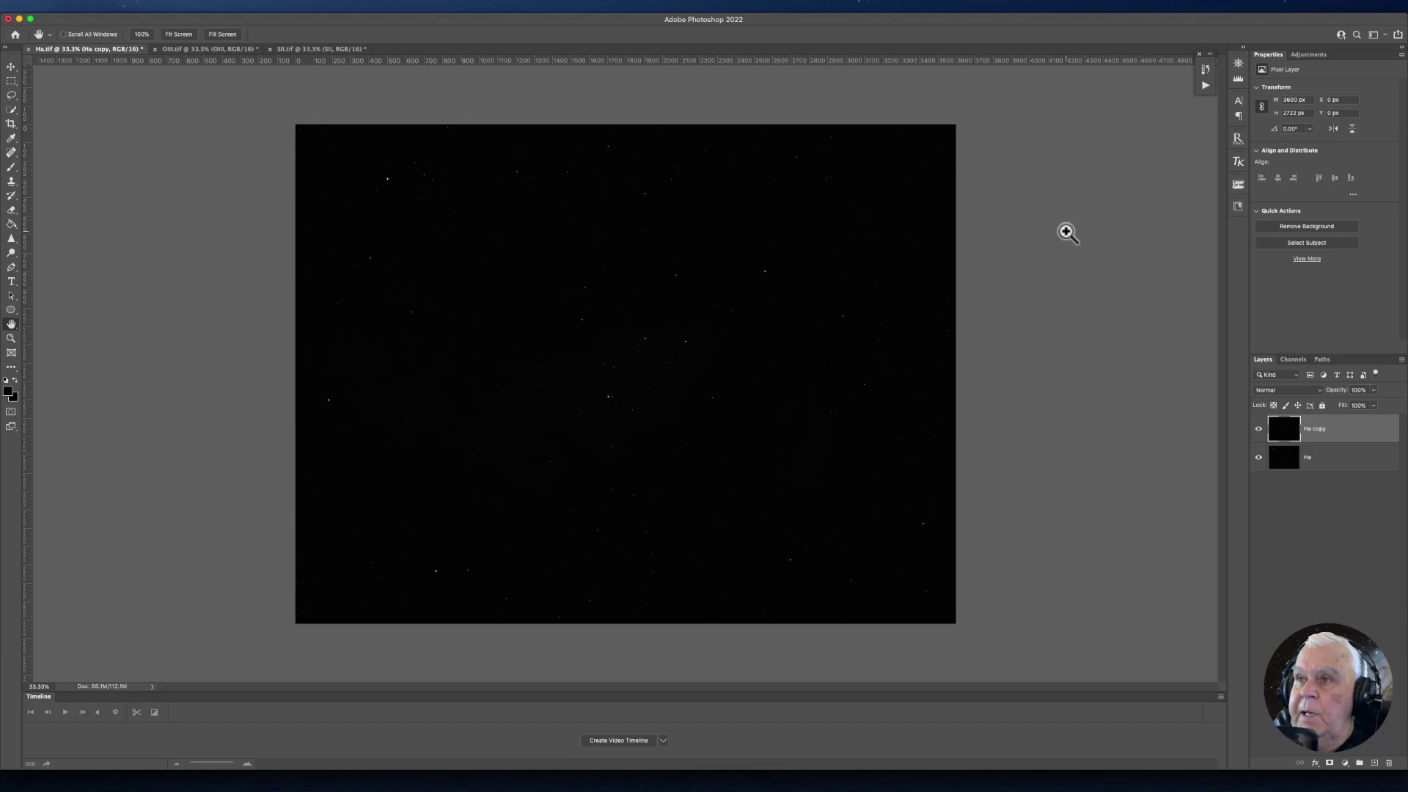
# Open and cancel Curves, then browse Image > Adjustments without choosing anything.
pyautogui.press('super+m')
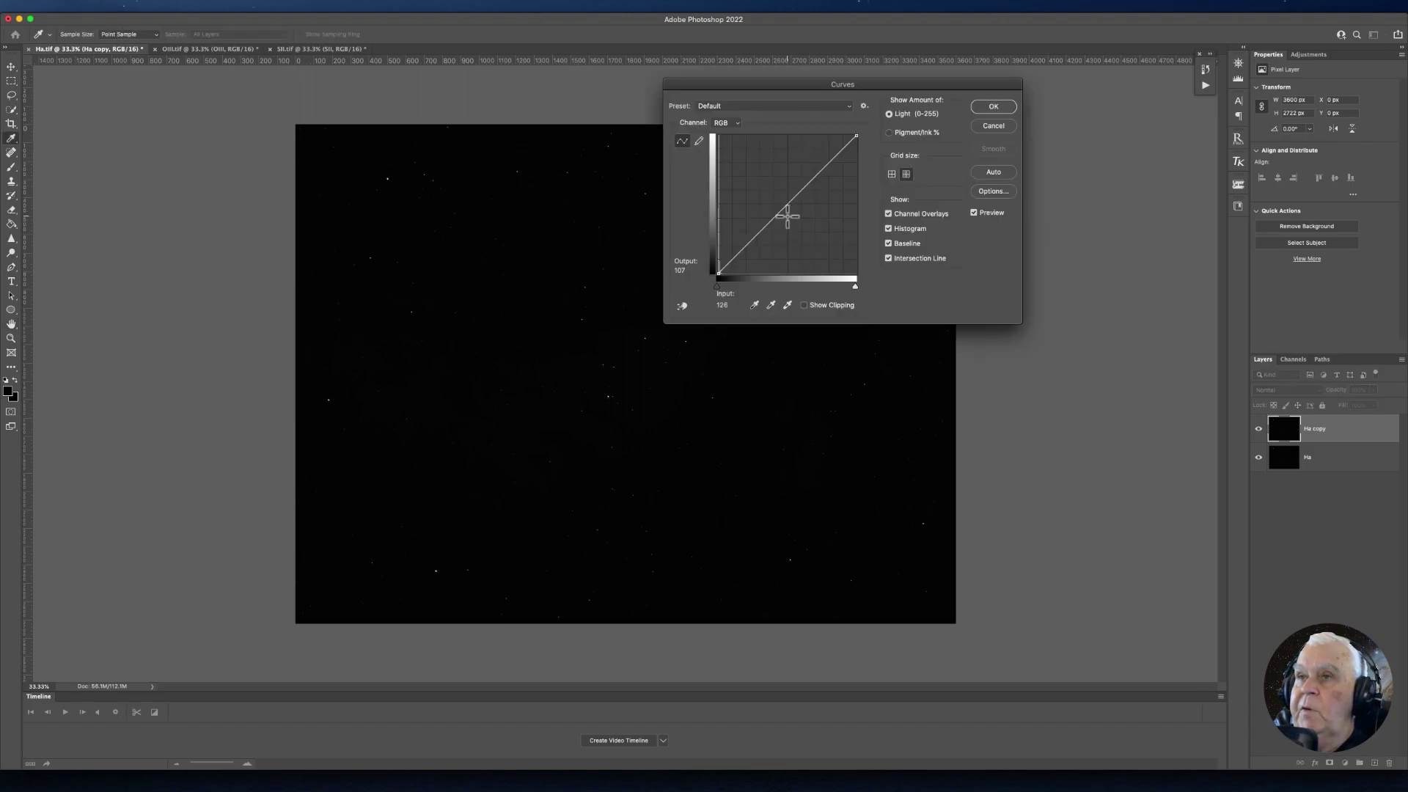
pyautogui.click(994, 126)
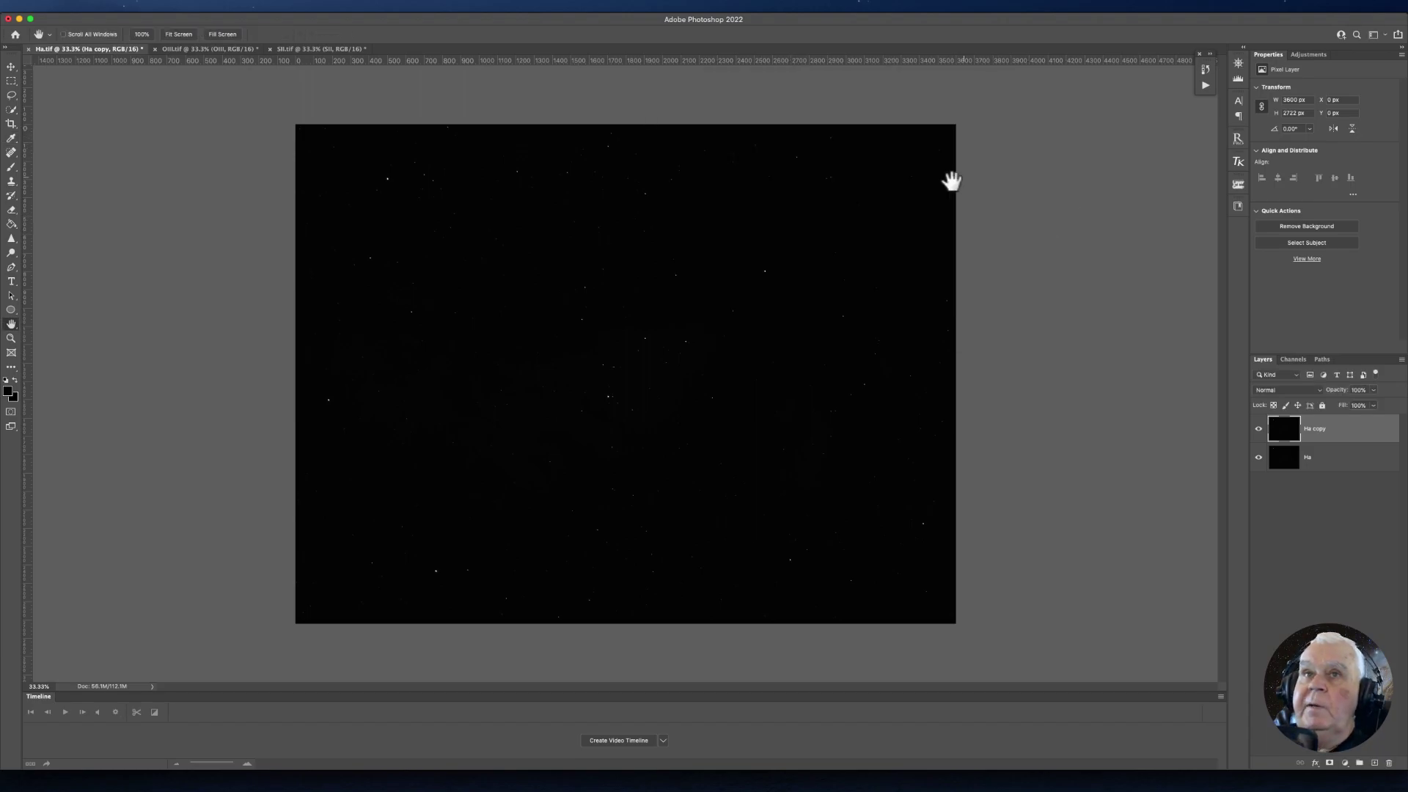
pyautogui.click(138, 6)
pyautogui.moveTo(172, 44)
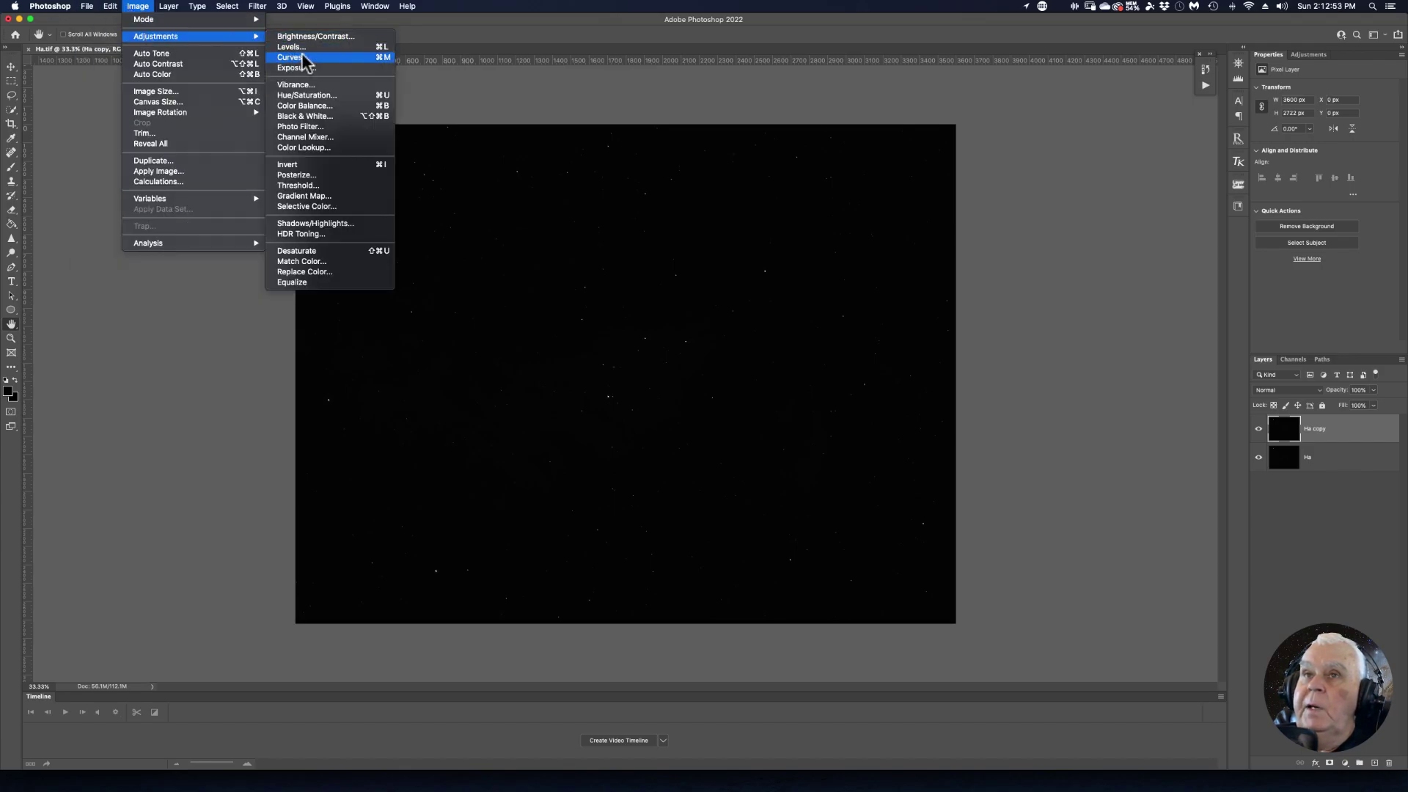
pyautogui.click(530, 83)
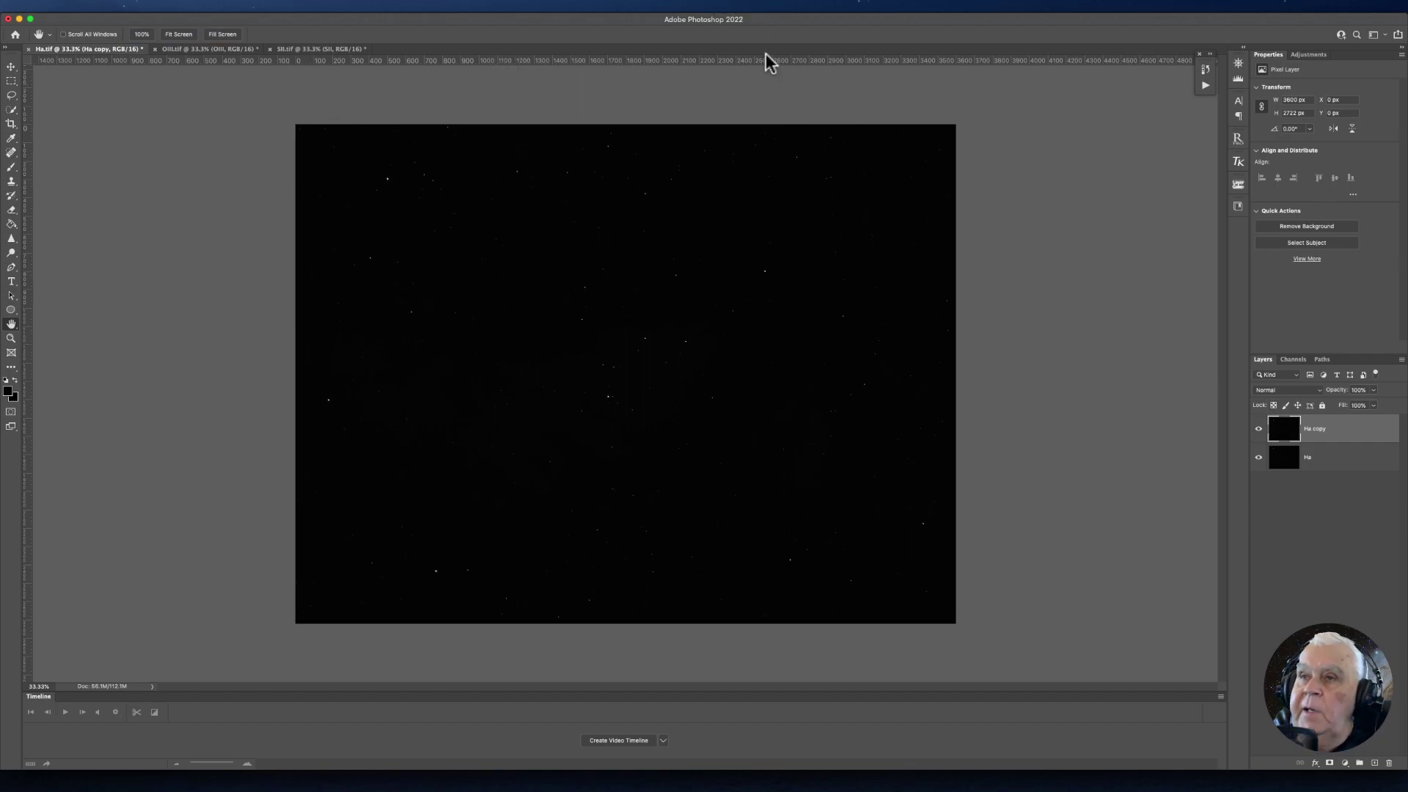
# Stretch Ha copy's Levels midtones to 2.30, then duplicate as Ha copy 2 and stretch again.
pyautogui.press('super+l')
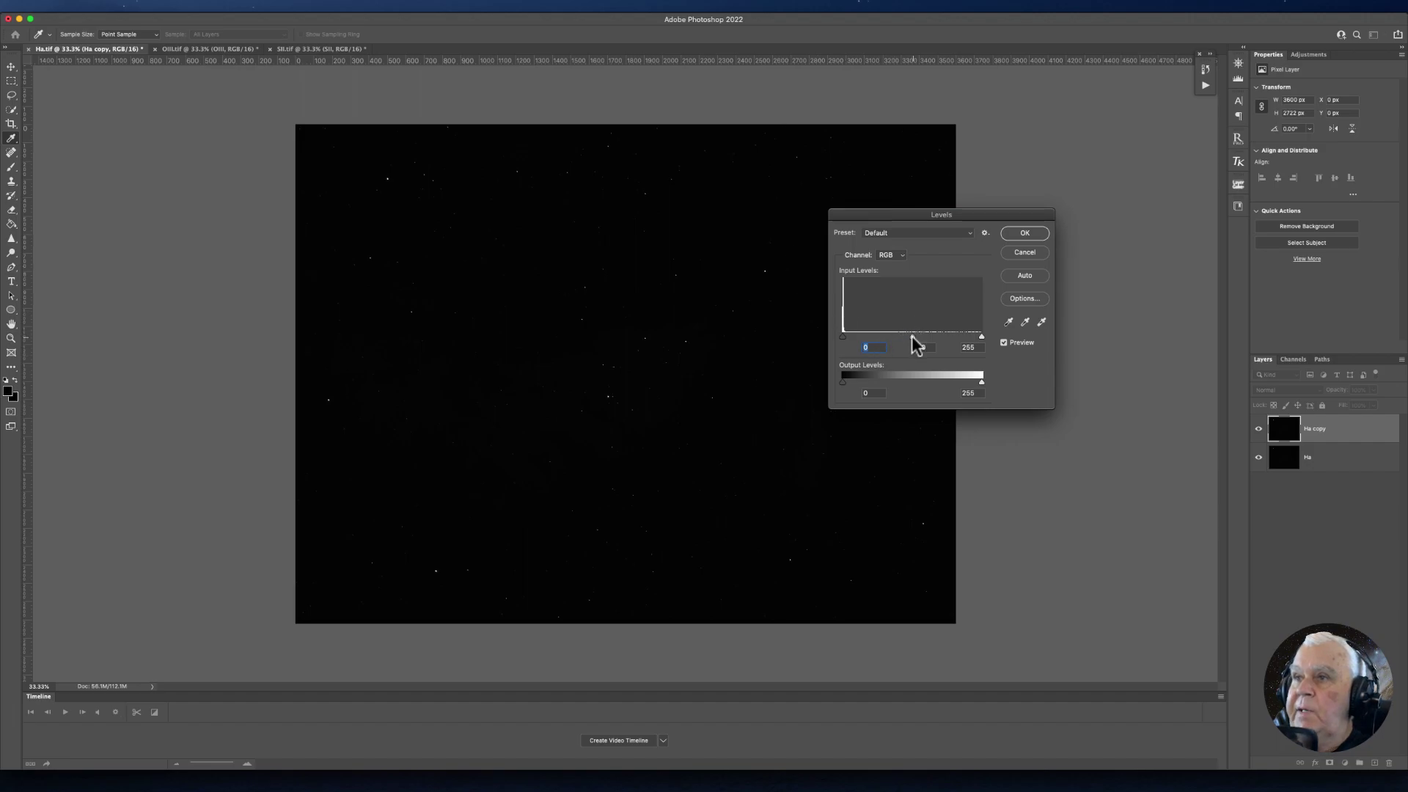
pyautogui.click(913, 337)
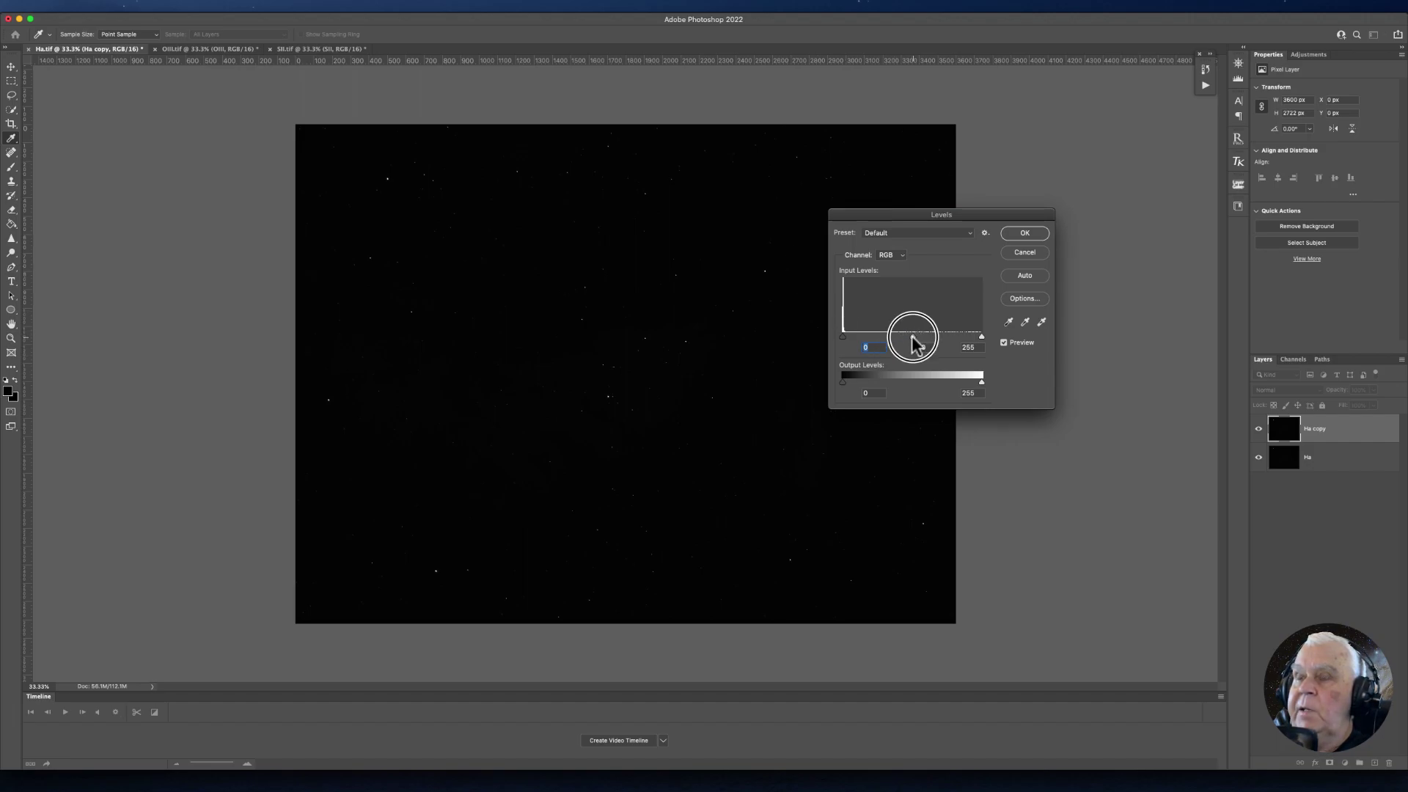
pyautogui.moveTo(913, 337); pyautogui.dragTo(870, 337)
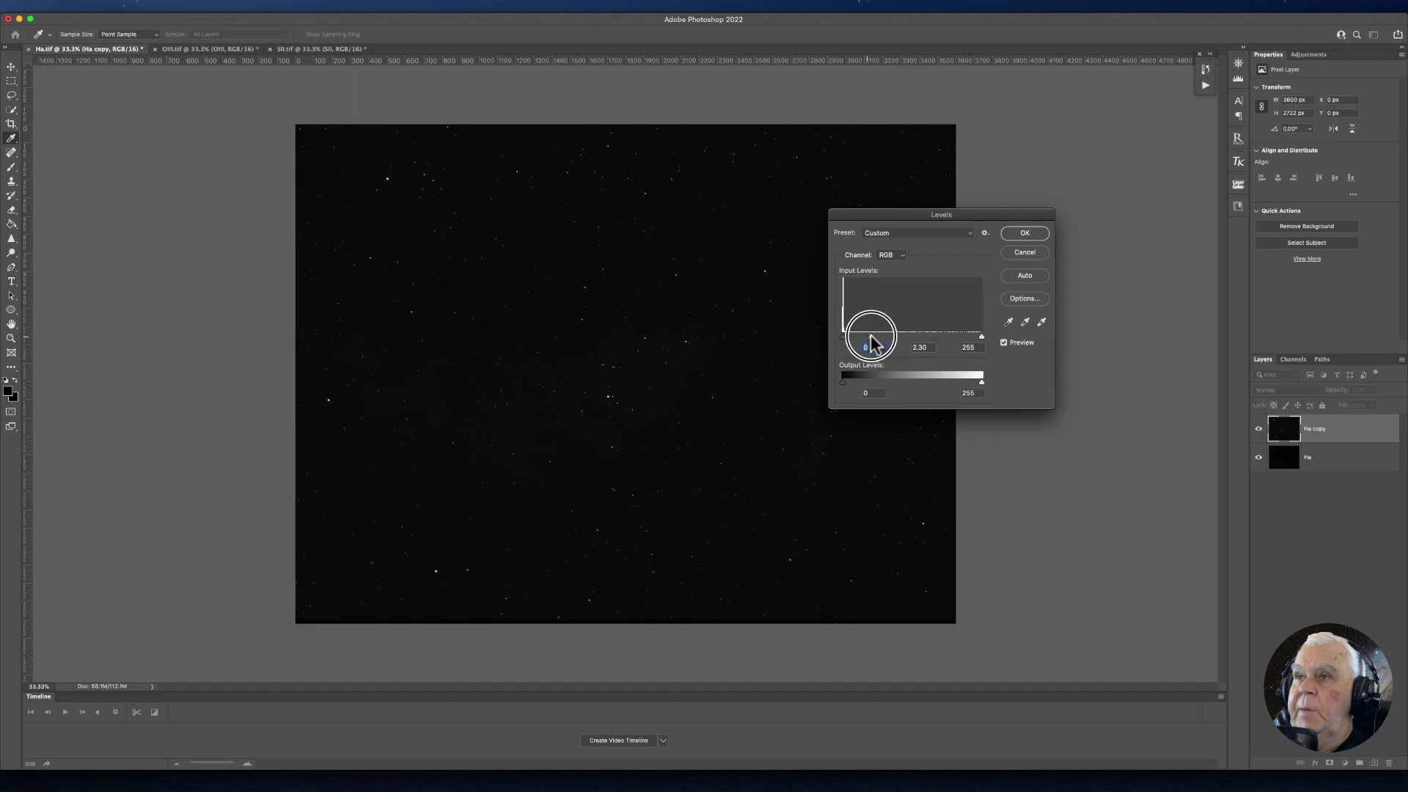
pyautogui.click(1023, 233)
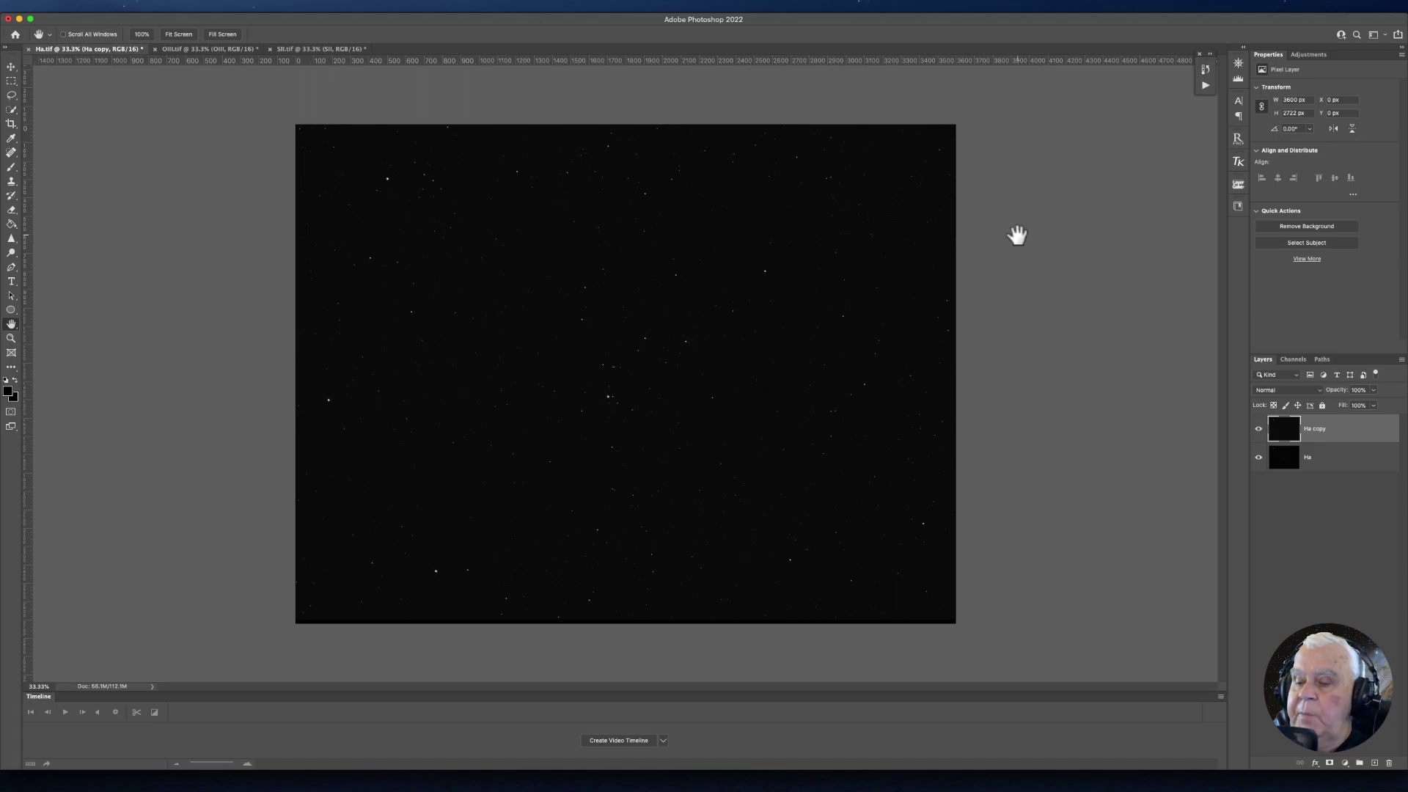
pyautogui.press('super+j')
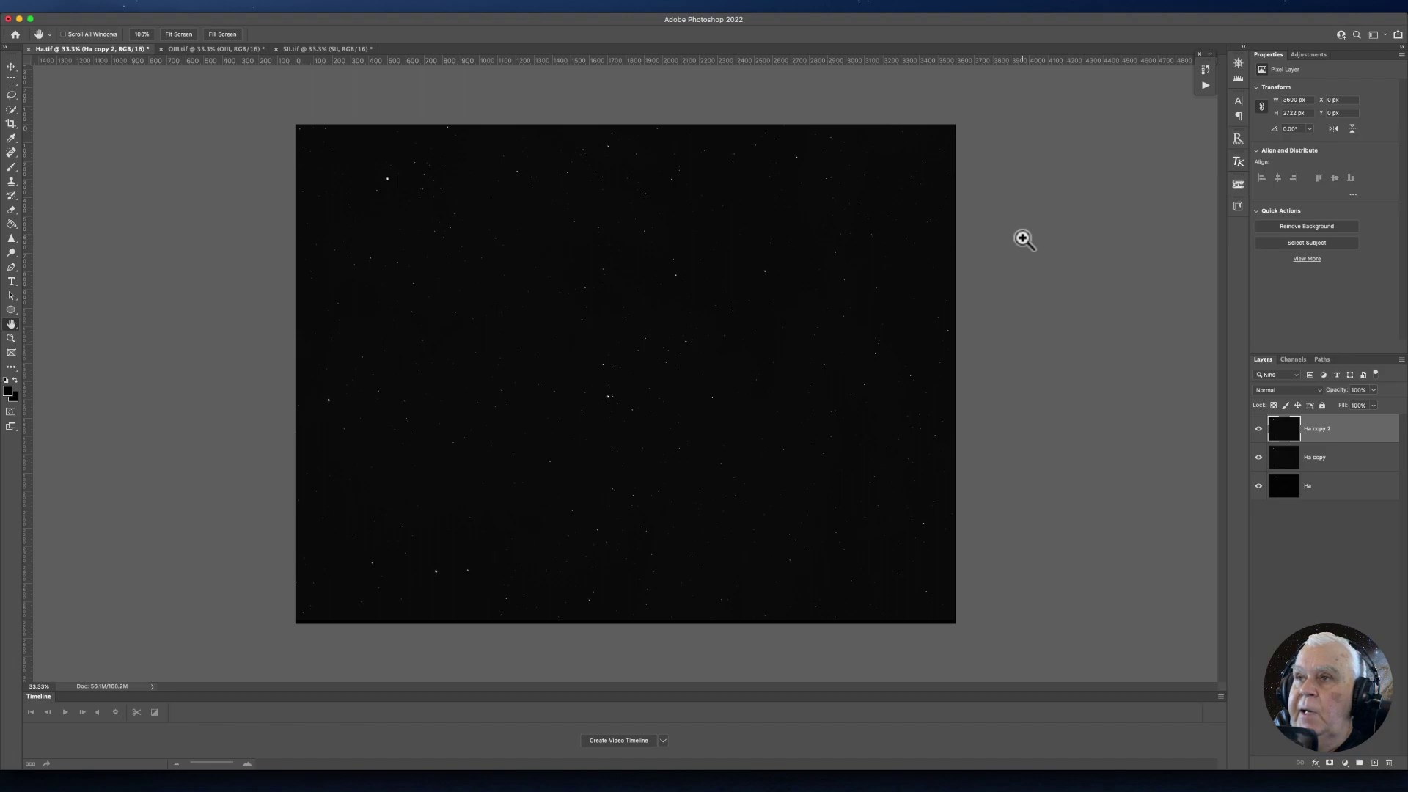
pyautogui.press('super+l')
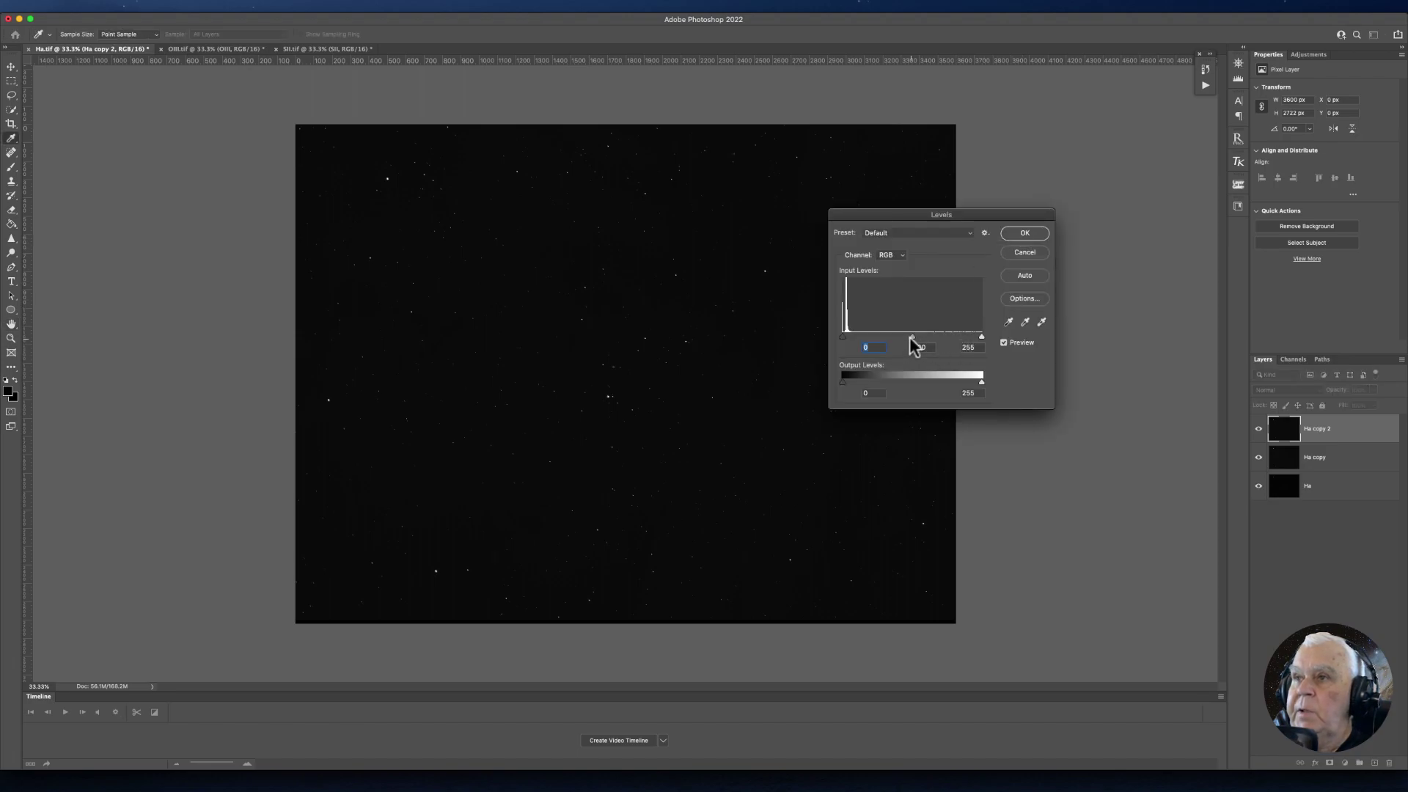
pyautogui.moveTo(911, 337); pyautogui.dragTo(869, 338)
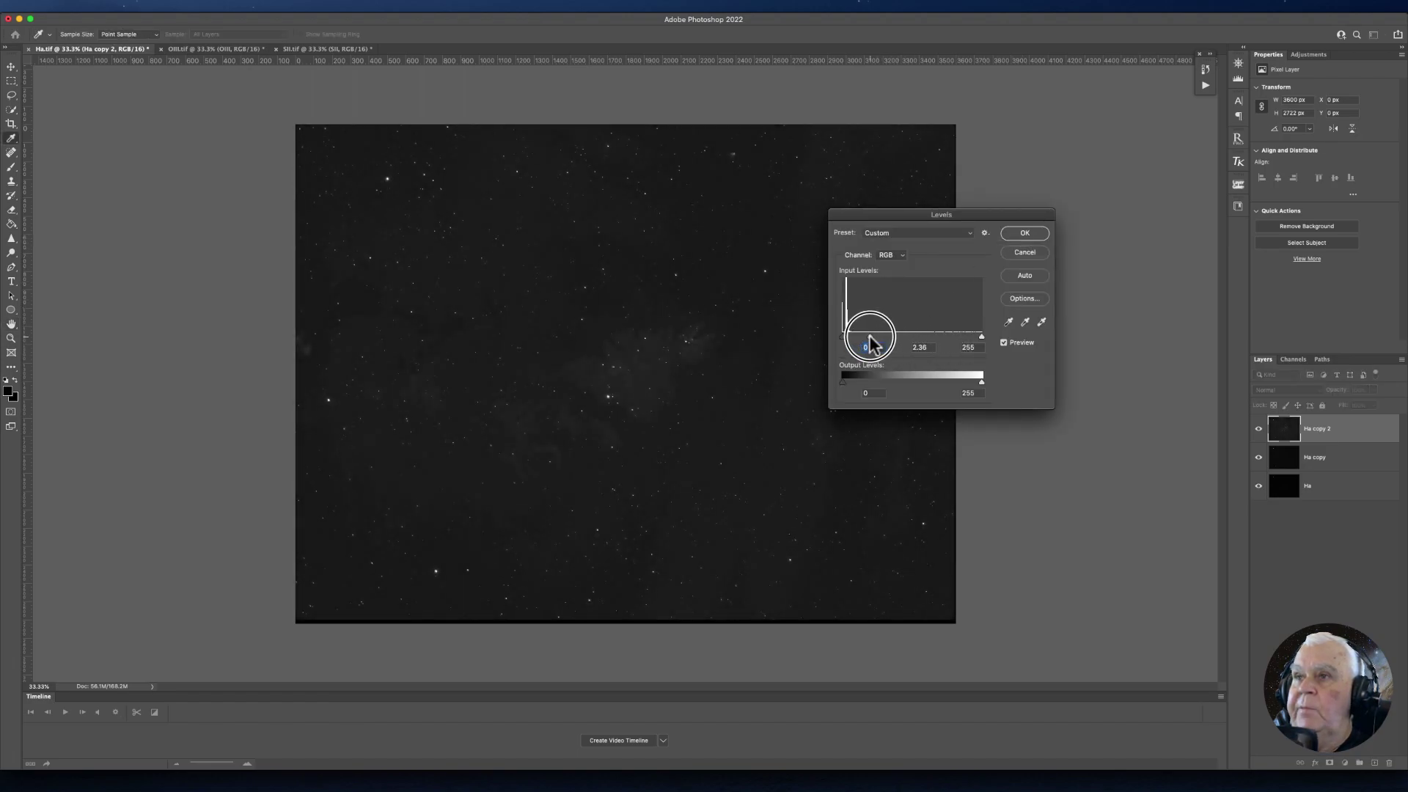
pyautogui.click(1025, 234)
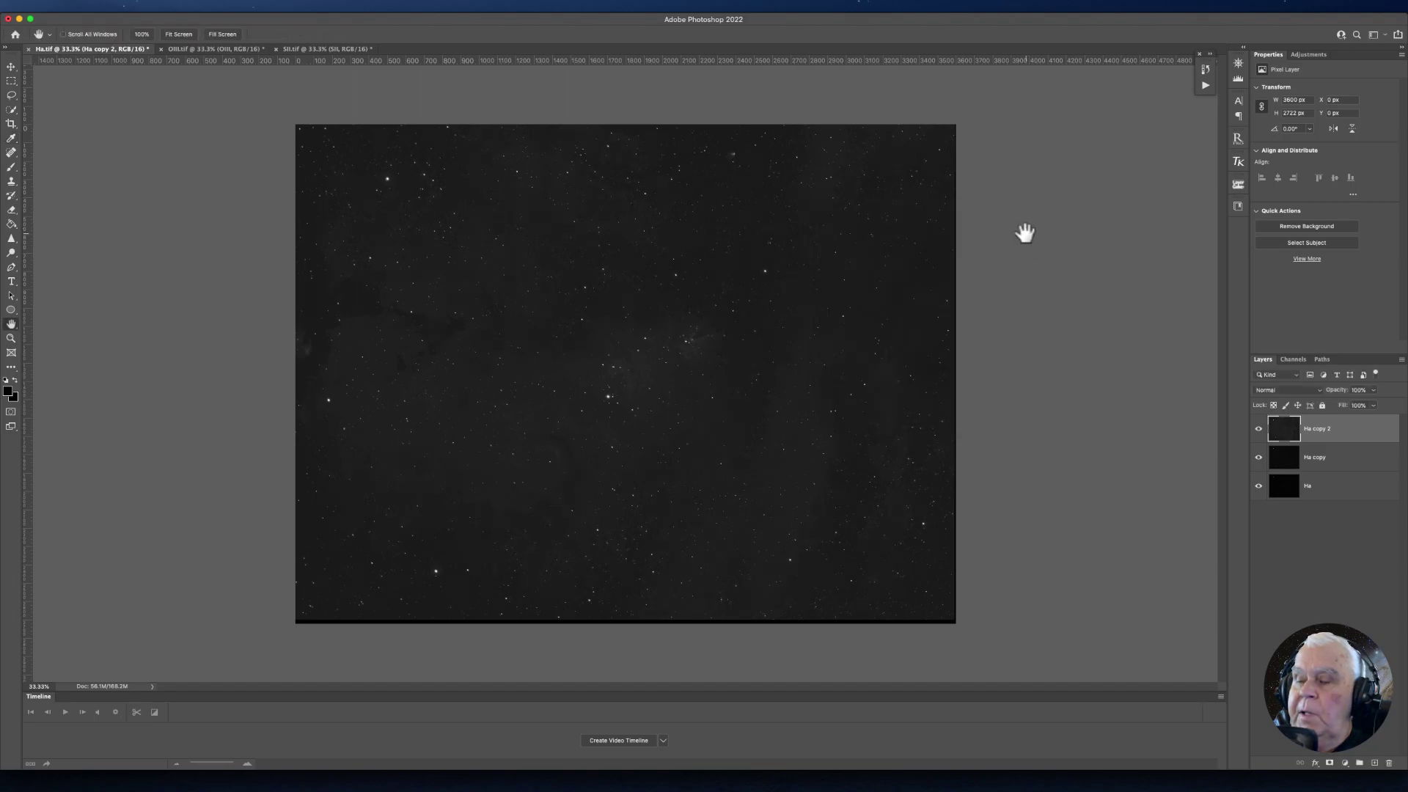
# Duplicate as Ha copy 3 and apply a smaller midtone Levels stretch.
pyautogui.press('super+j')
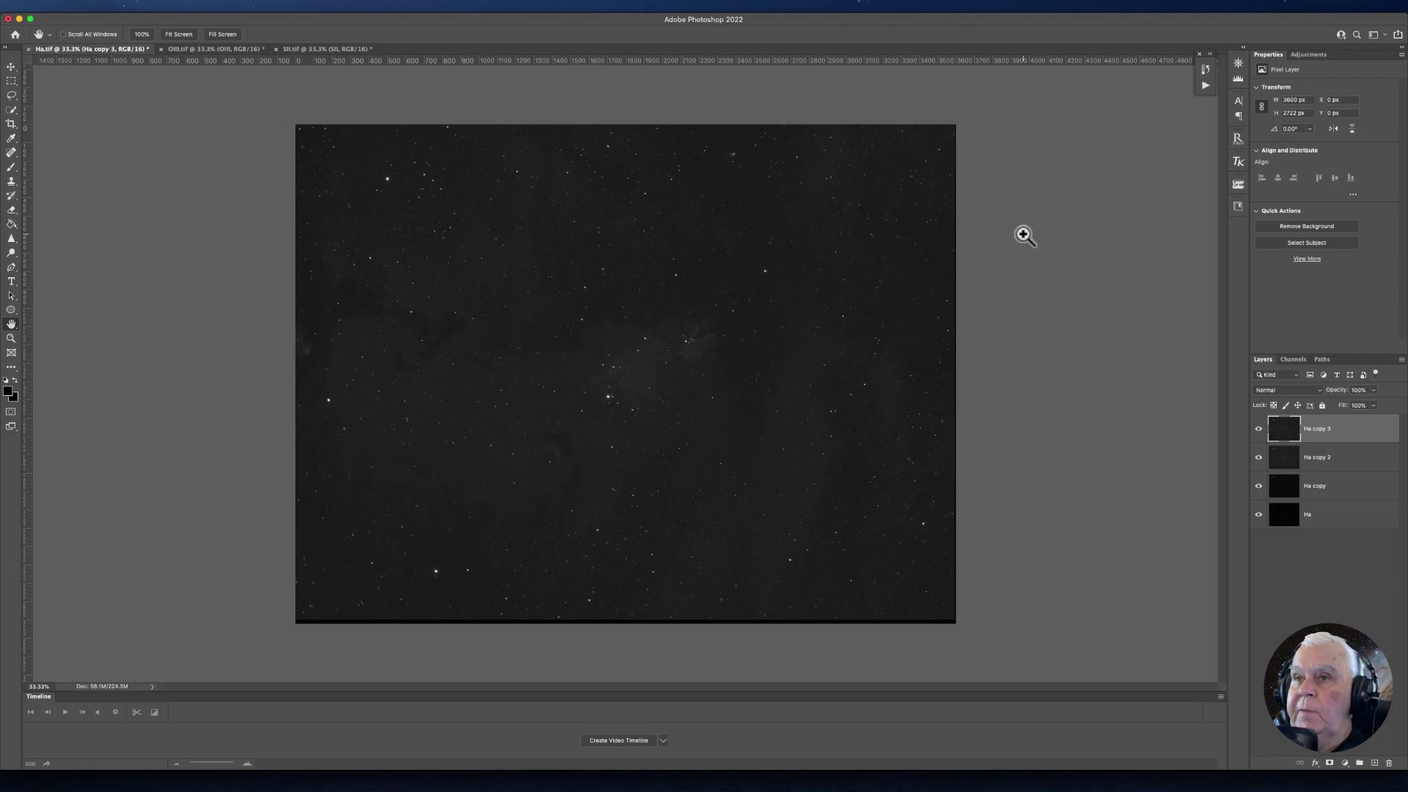
pyautogui.press('super+l')
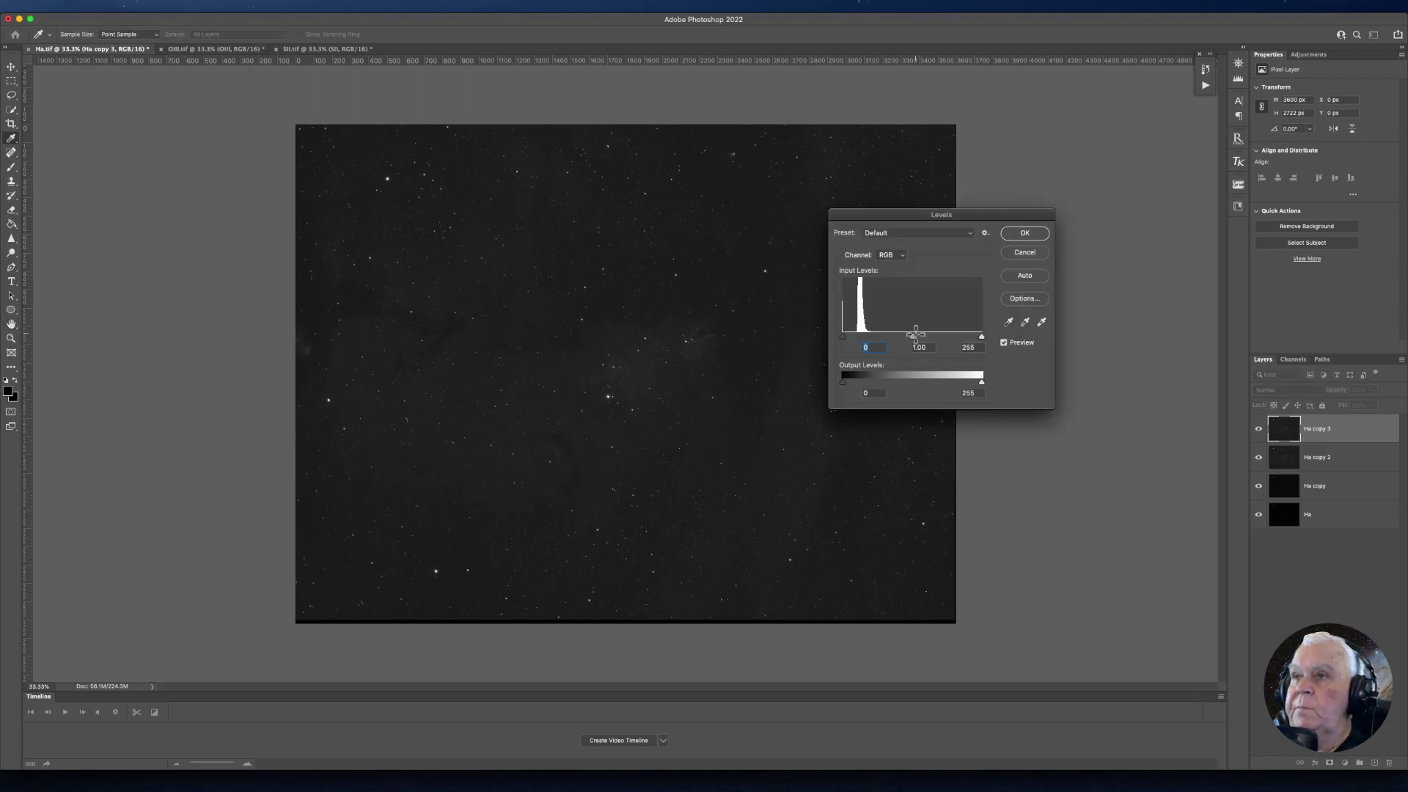
pyautogui.moveTo(911, 338); pyautogui.dragTo(891, 339)
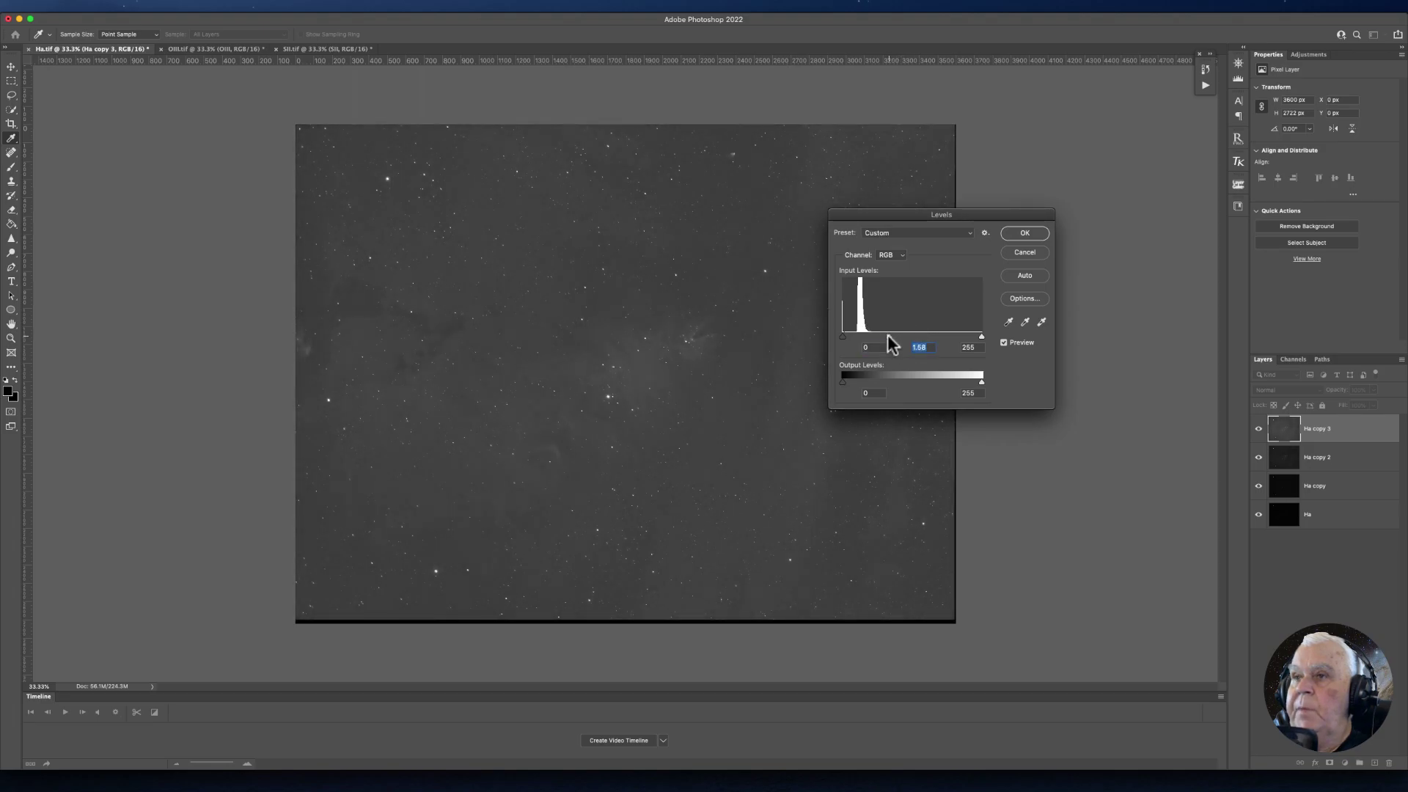
pyautogui.click(1025, 235)
pyautogui.press('h')
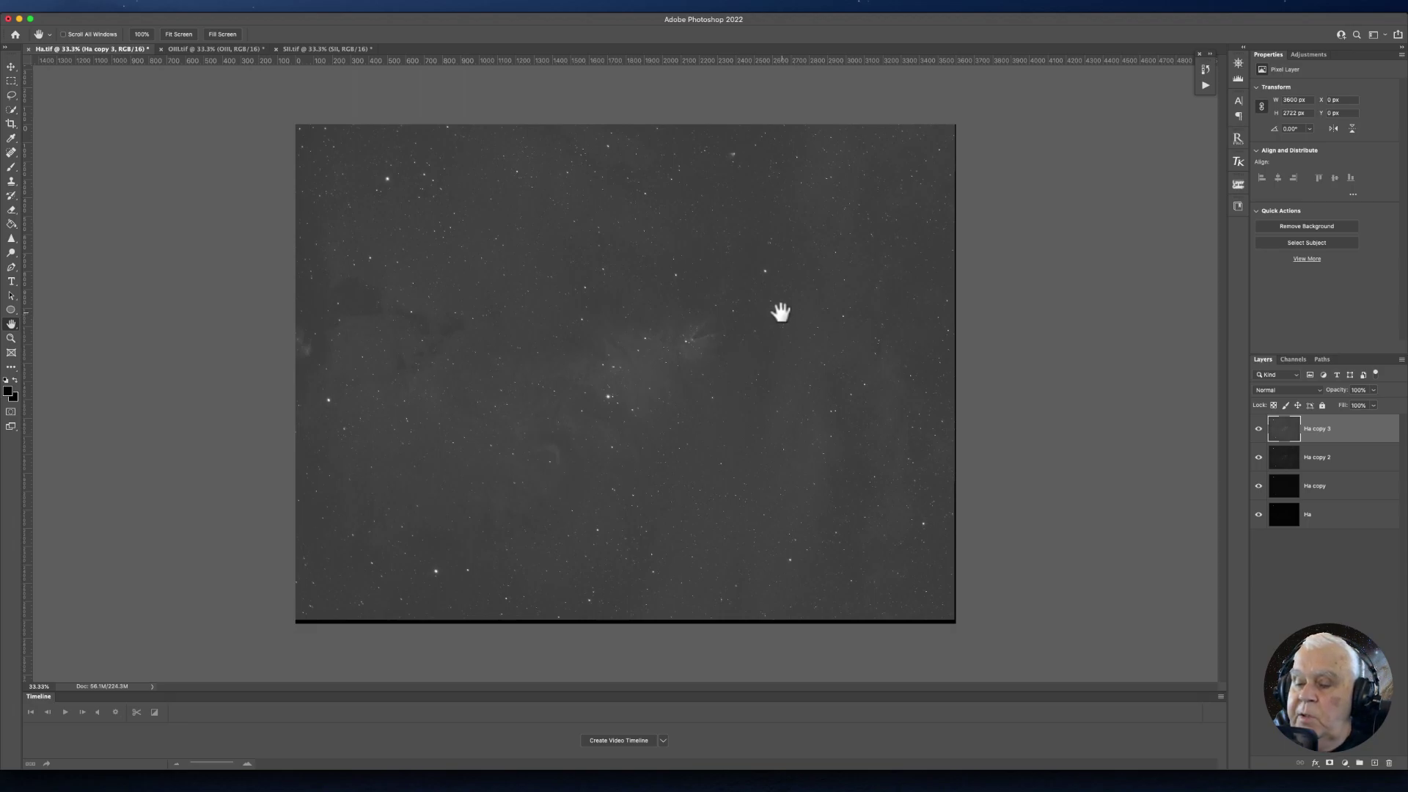
# Duplicate to Ha copy 4 and raise its Levels black point to 56.
pyautogui.press('super+j')
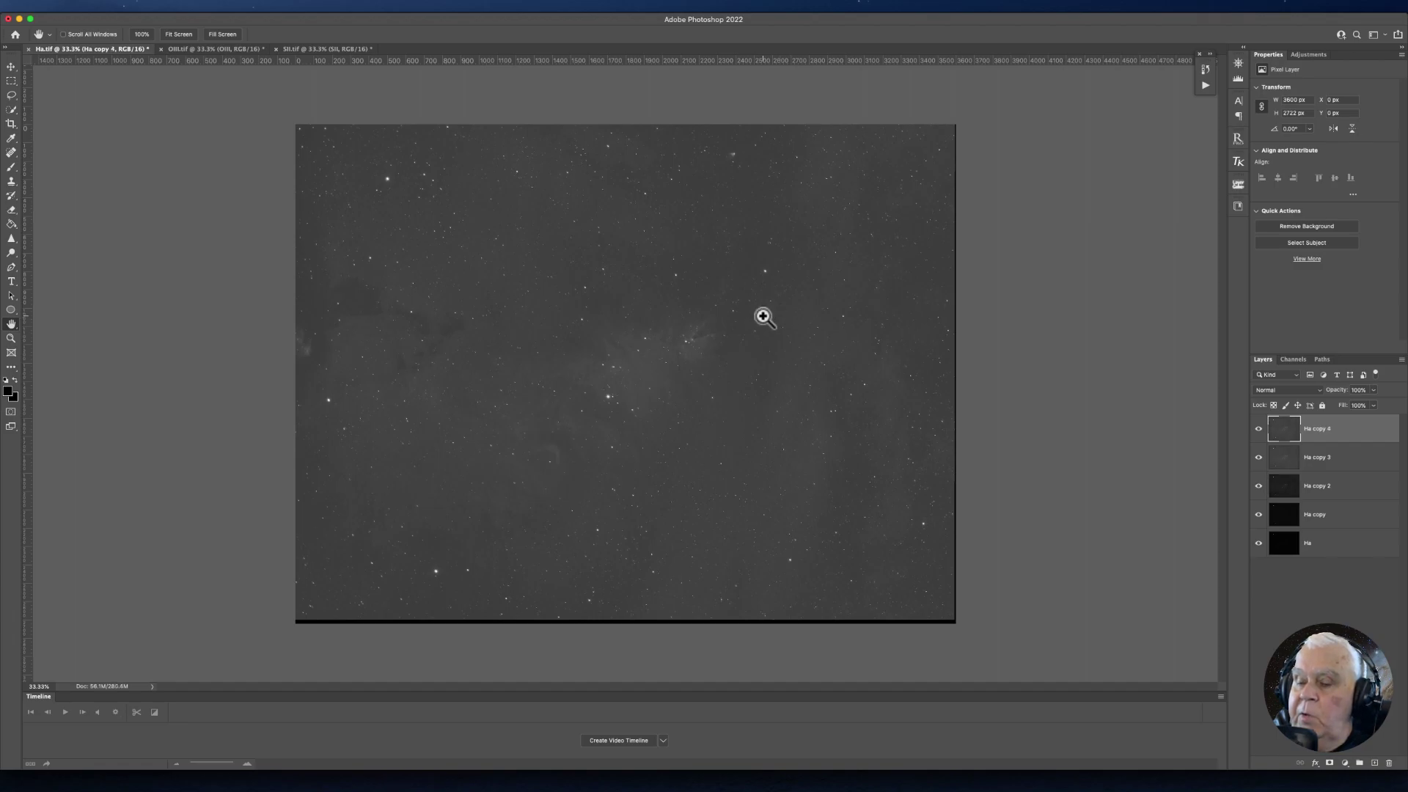
pyautogui.press('super+l')
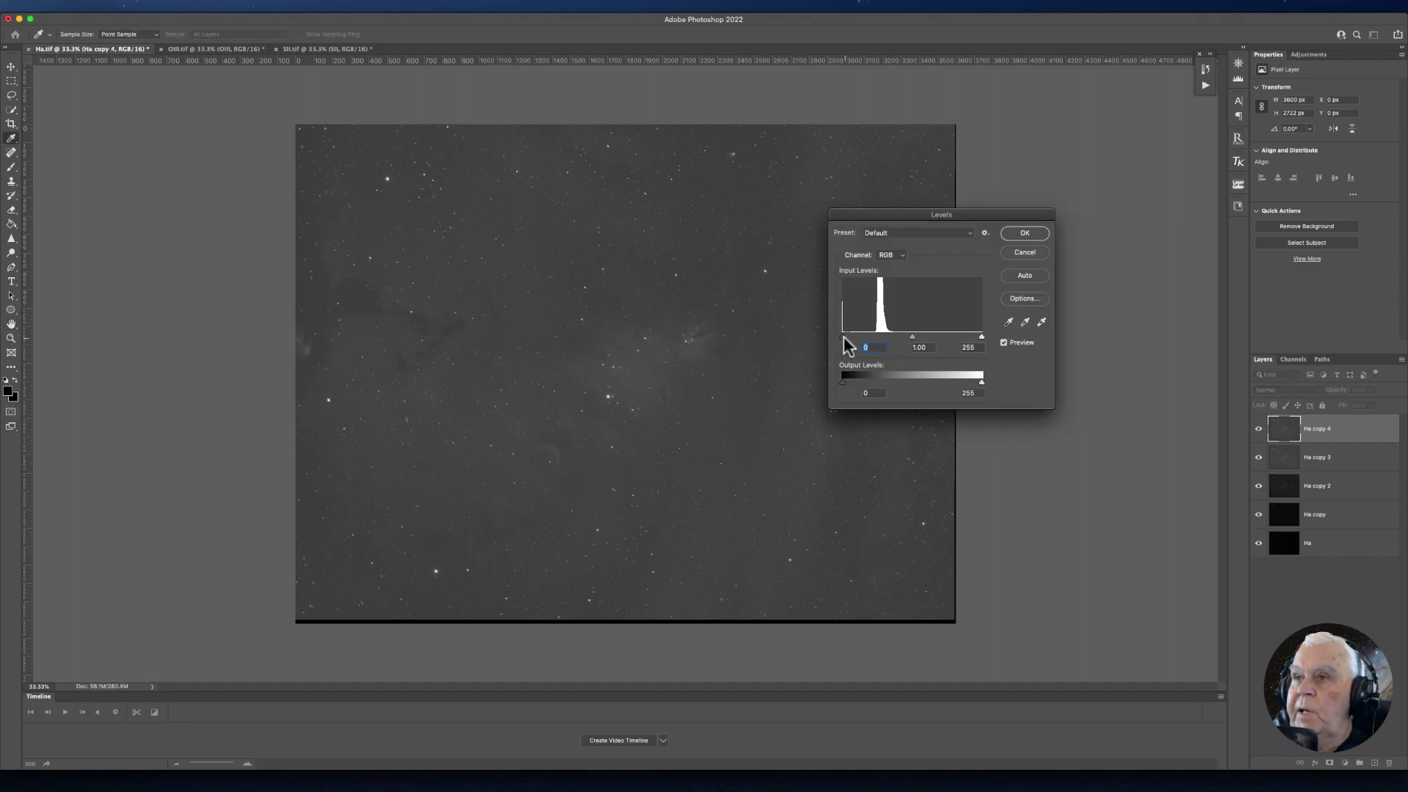
pyautogui.moveTo(843, 336); pyautogui.dragTo(873, 339)
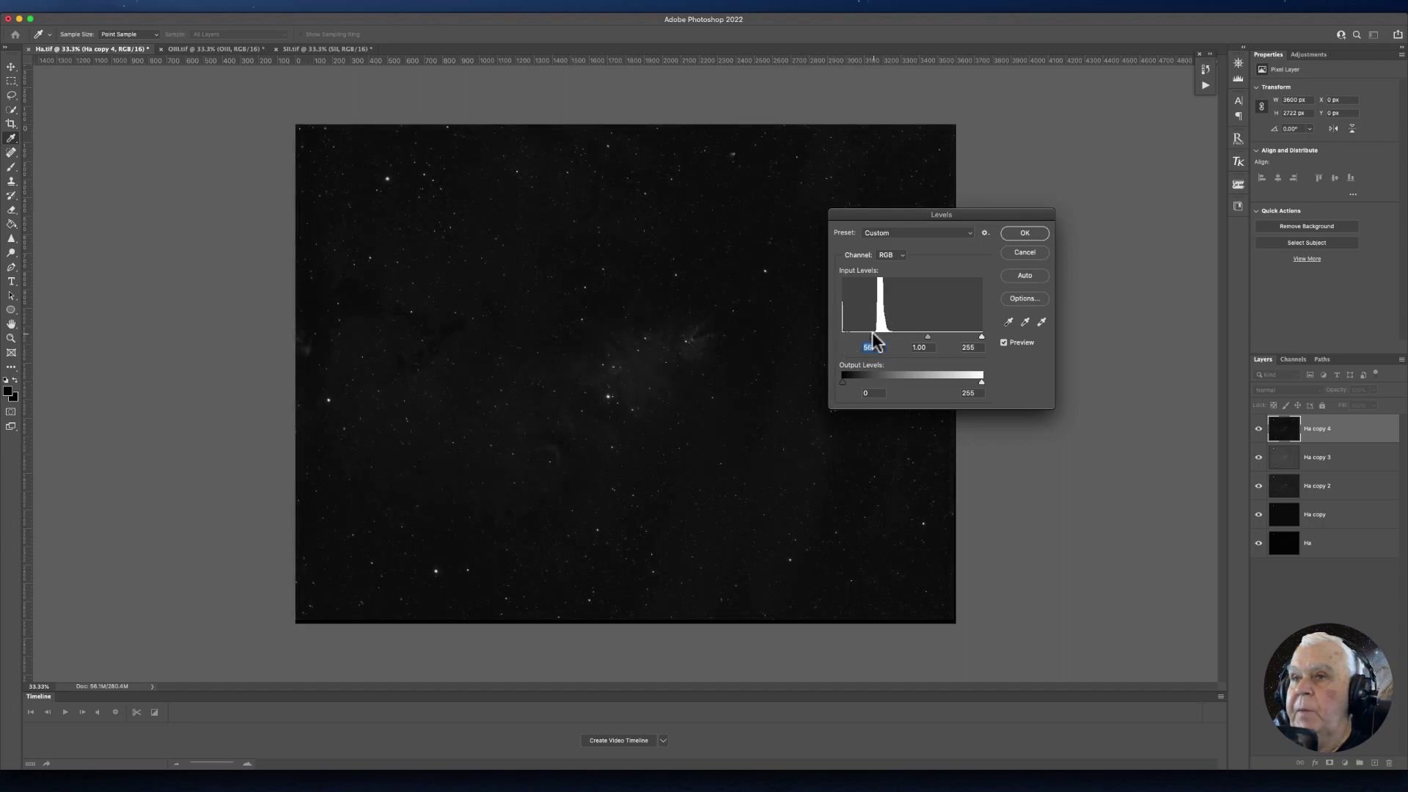
pyautogui.click(1025, 234)
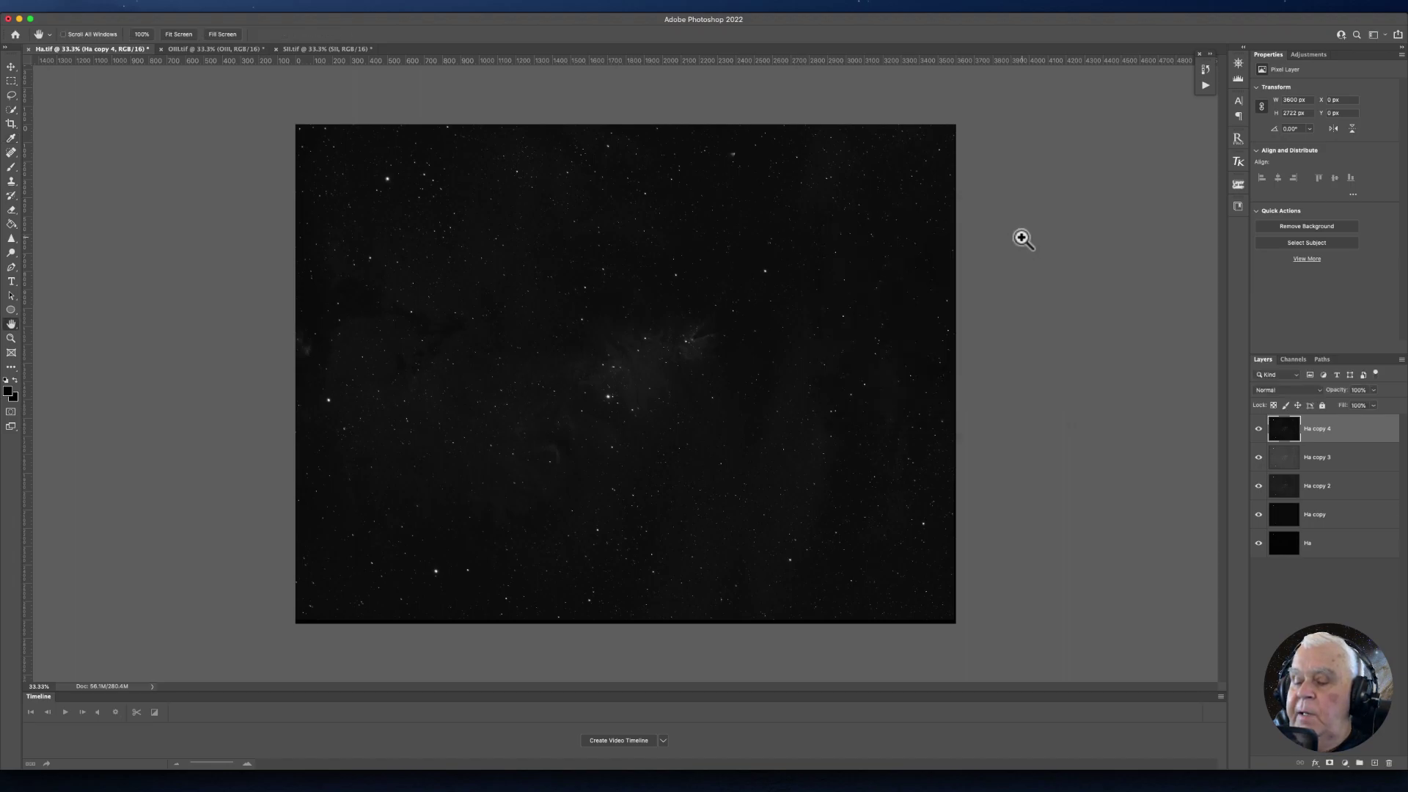
# Duplicate to Ha copy 5 and bow its Curves upward to lift the faint nebulosity.
pyautogui.press('super+j')
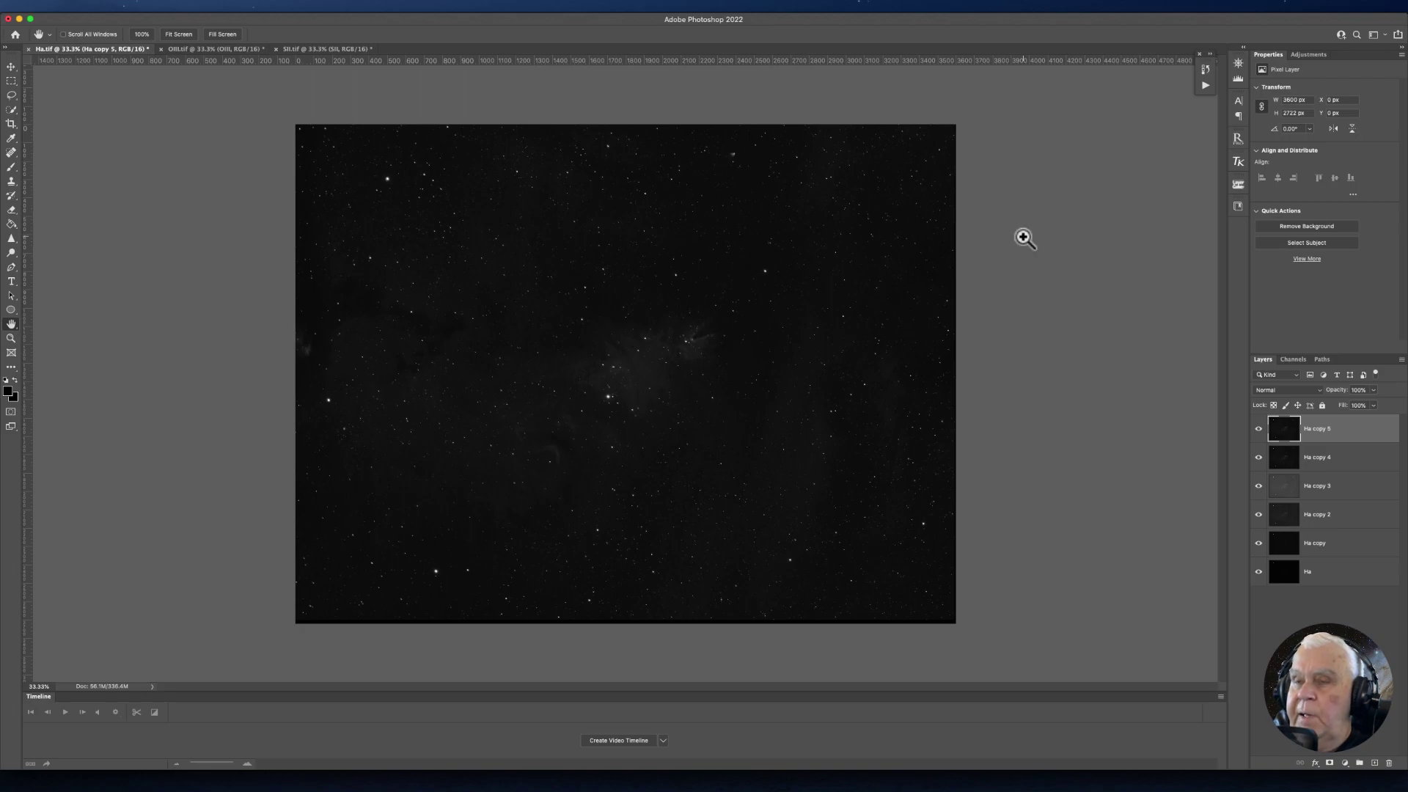
pyautogui.press('super+m')
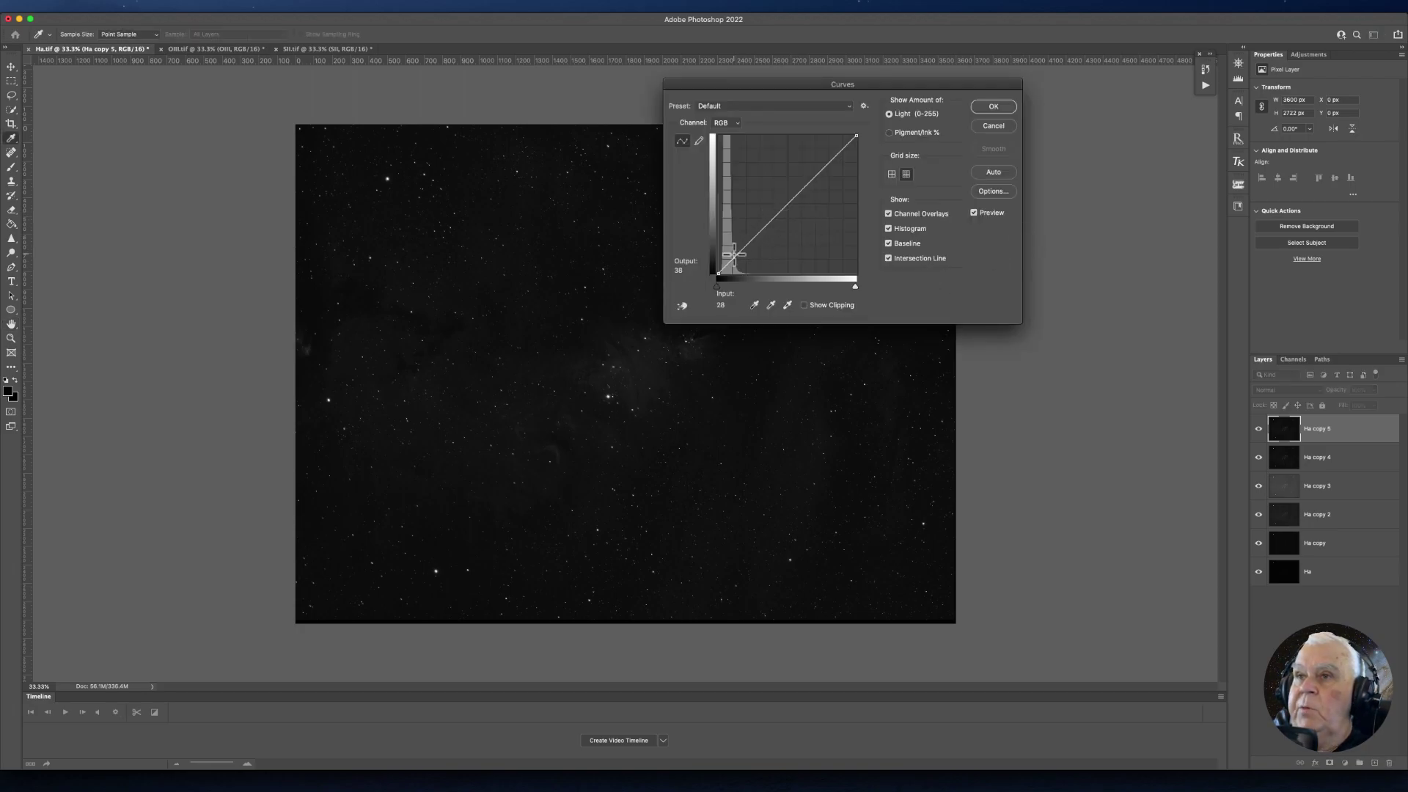
pyautogui.moveTo(737, 250); pyautogui.dragTo(726, 248)
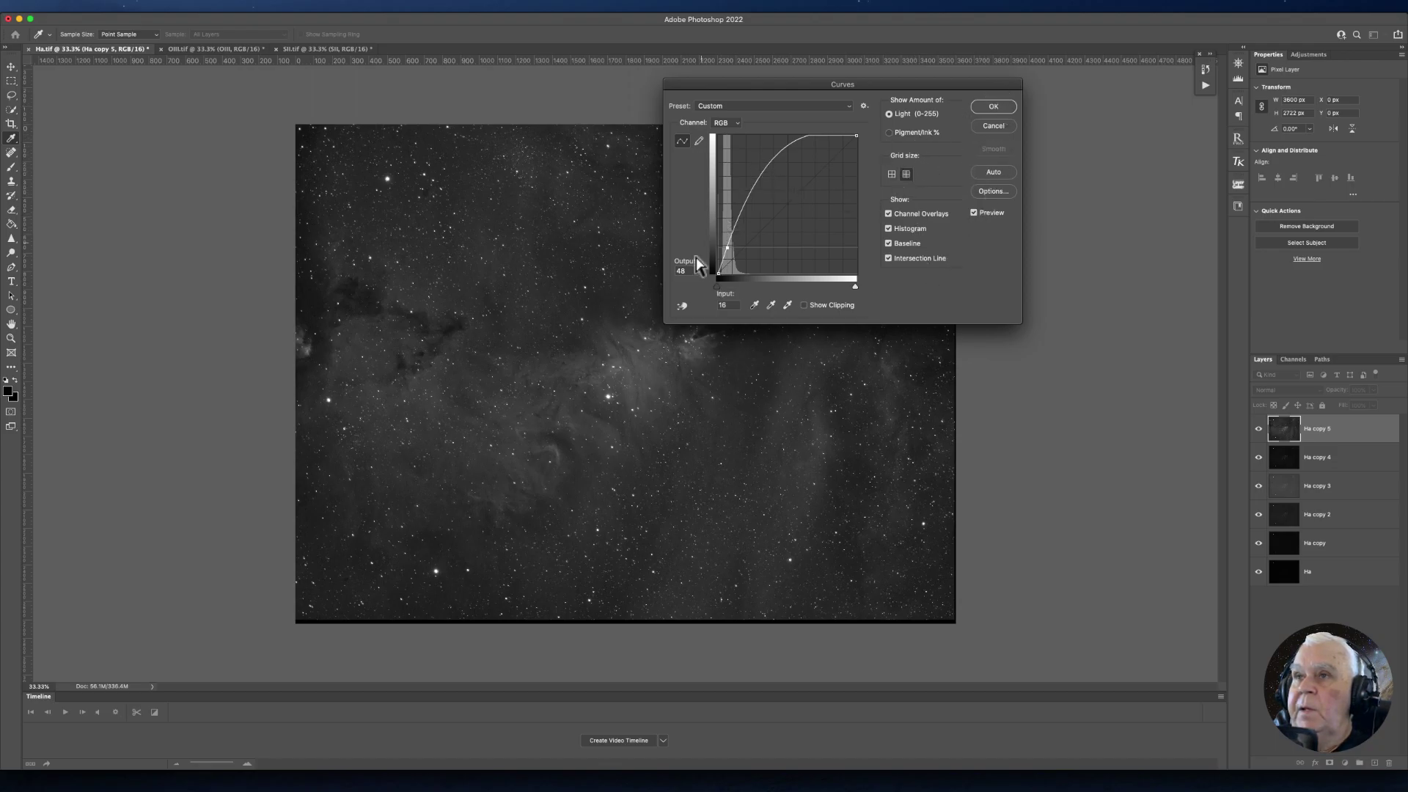
pyautogui.moveTo(726, 251); pyautogui.dragTo(455, 182)
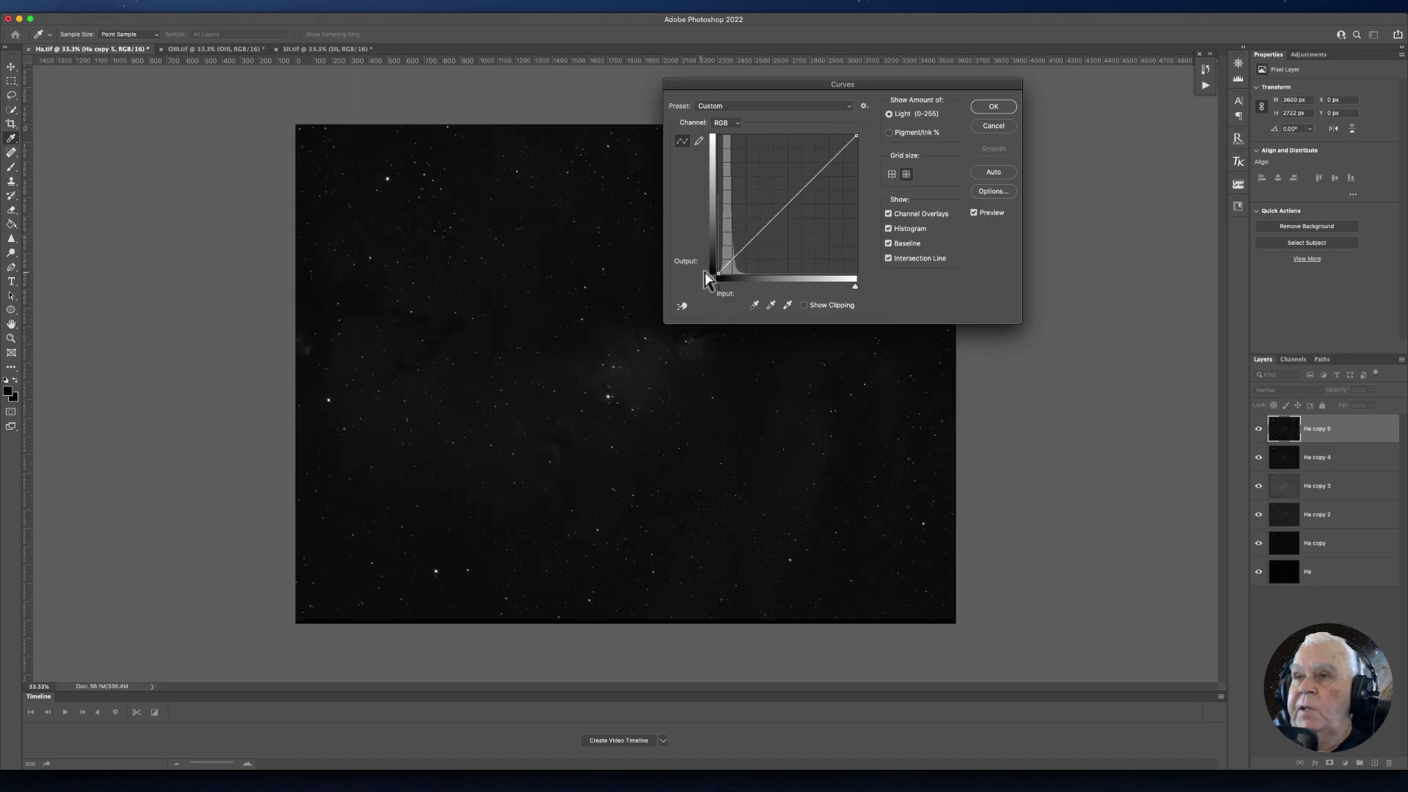
pyautogui.moveTo(732, 258); pyautogui.dragTo(726, 253)
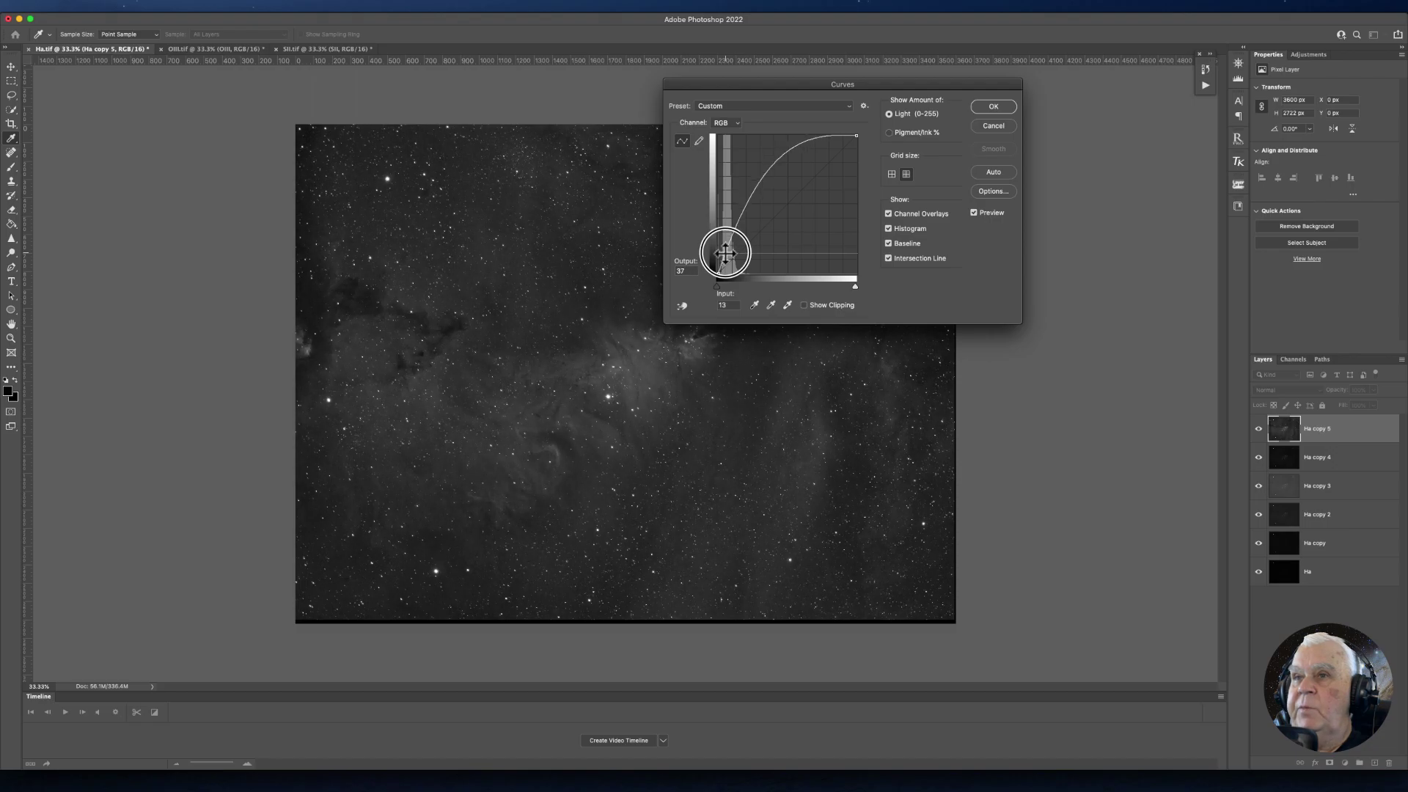
pyautogui.moveTo(726, 254); pyautogui.dragTo(726, 257)
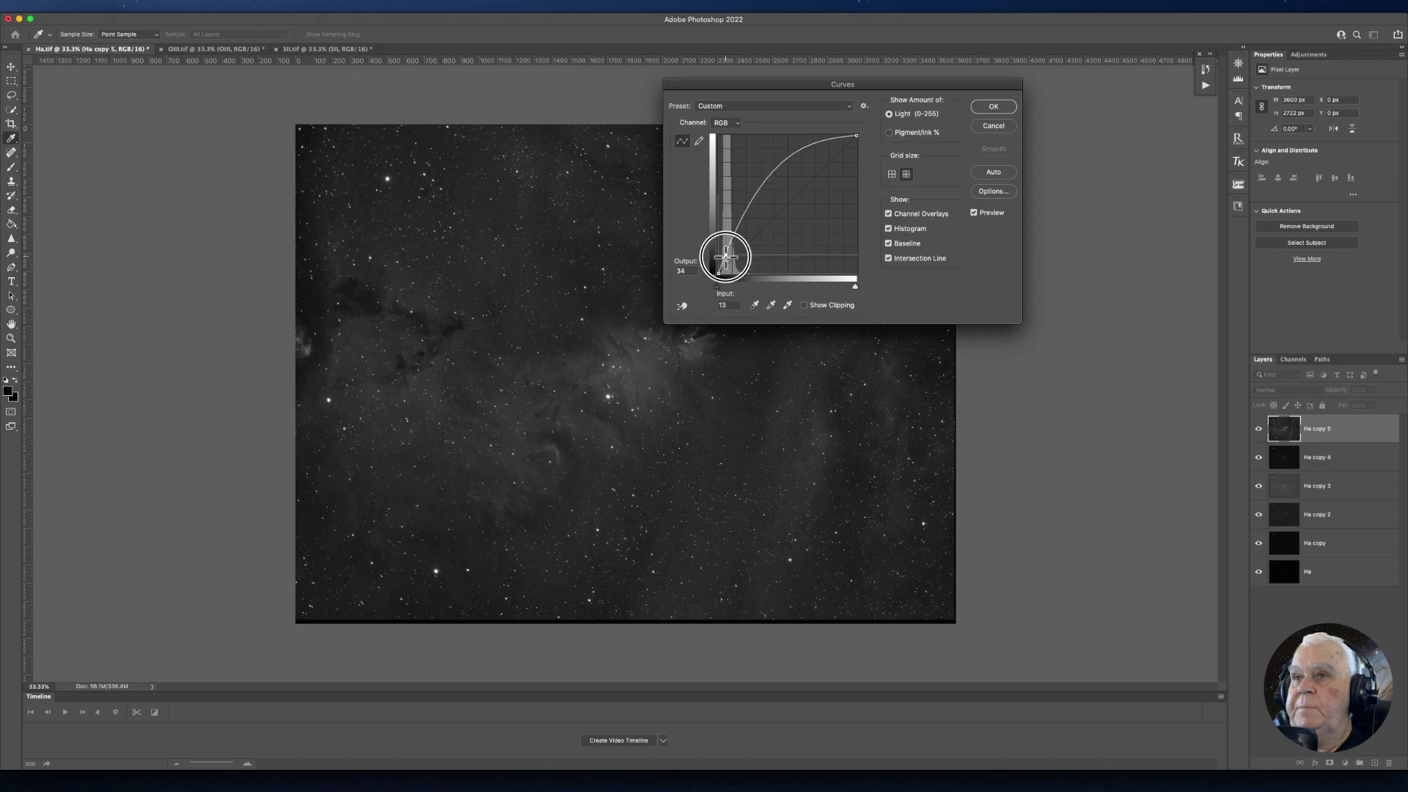
pyautogui.click(987, 105)
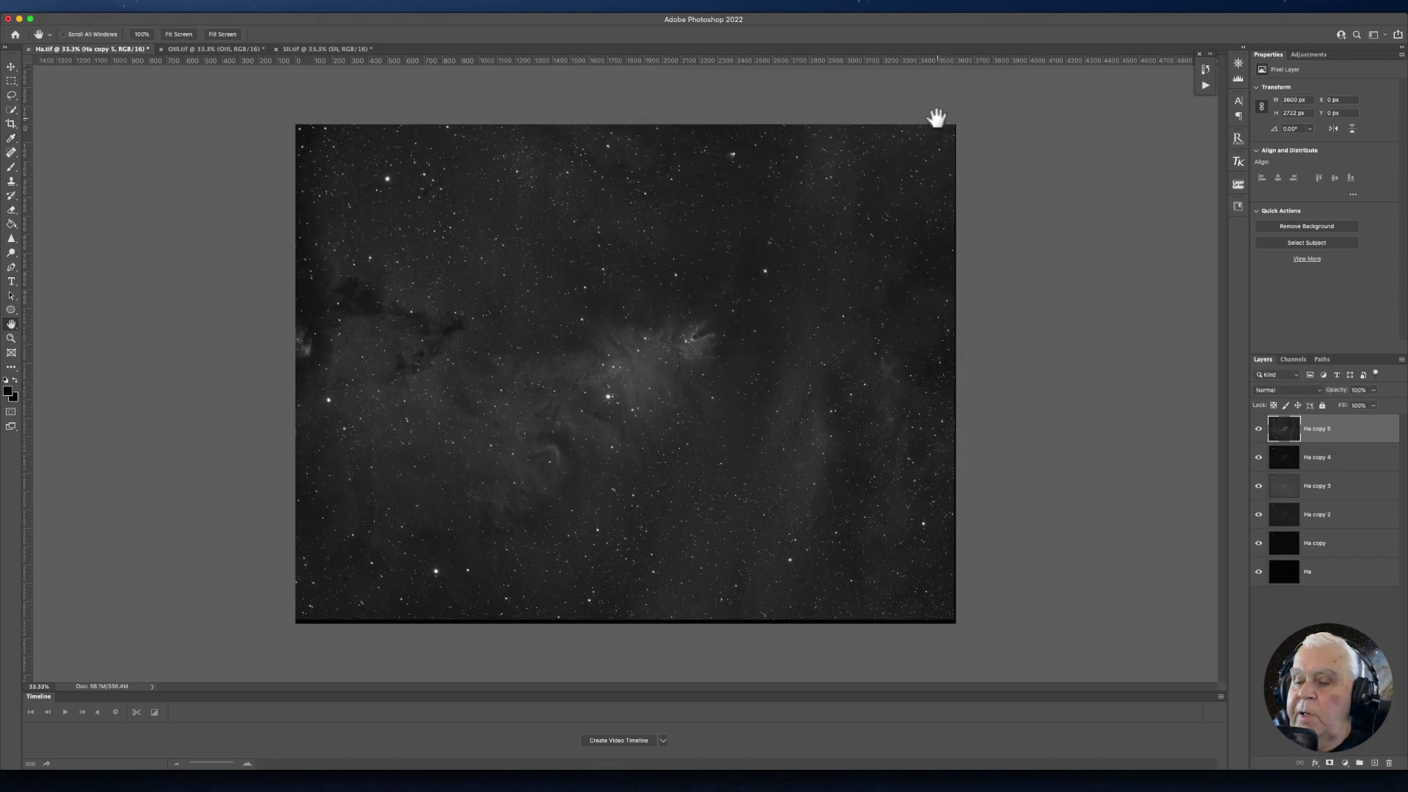
# Duplicate the layer as Ha copy 6 and raise its Levels black point slightly.
pyautogui.press('super+j')
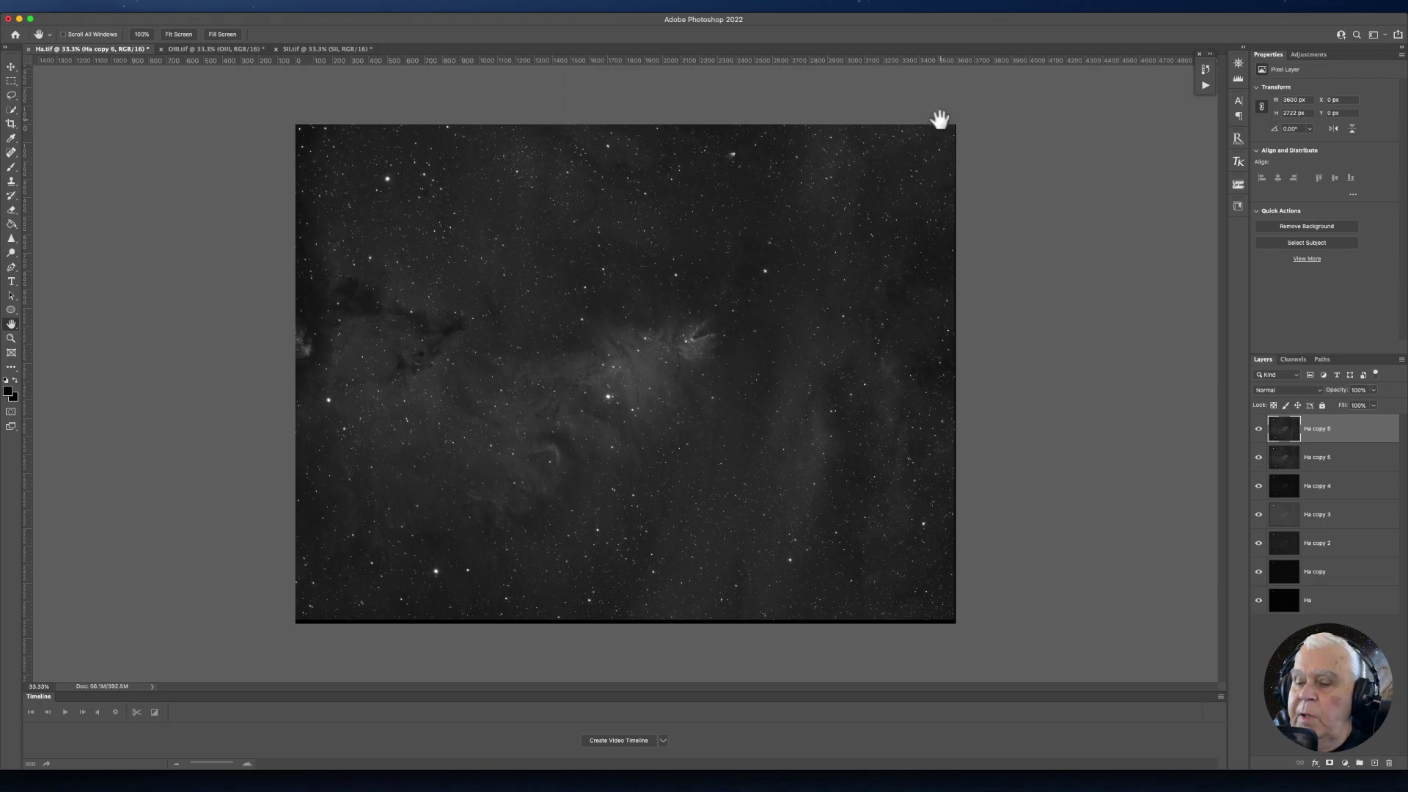
pyautogui.press('super+l')
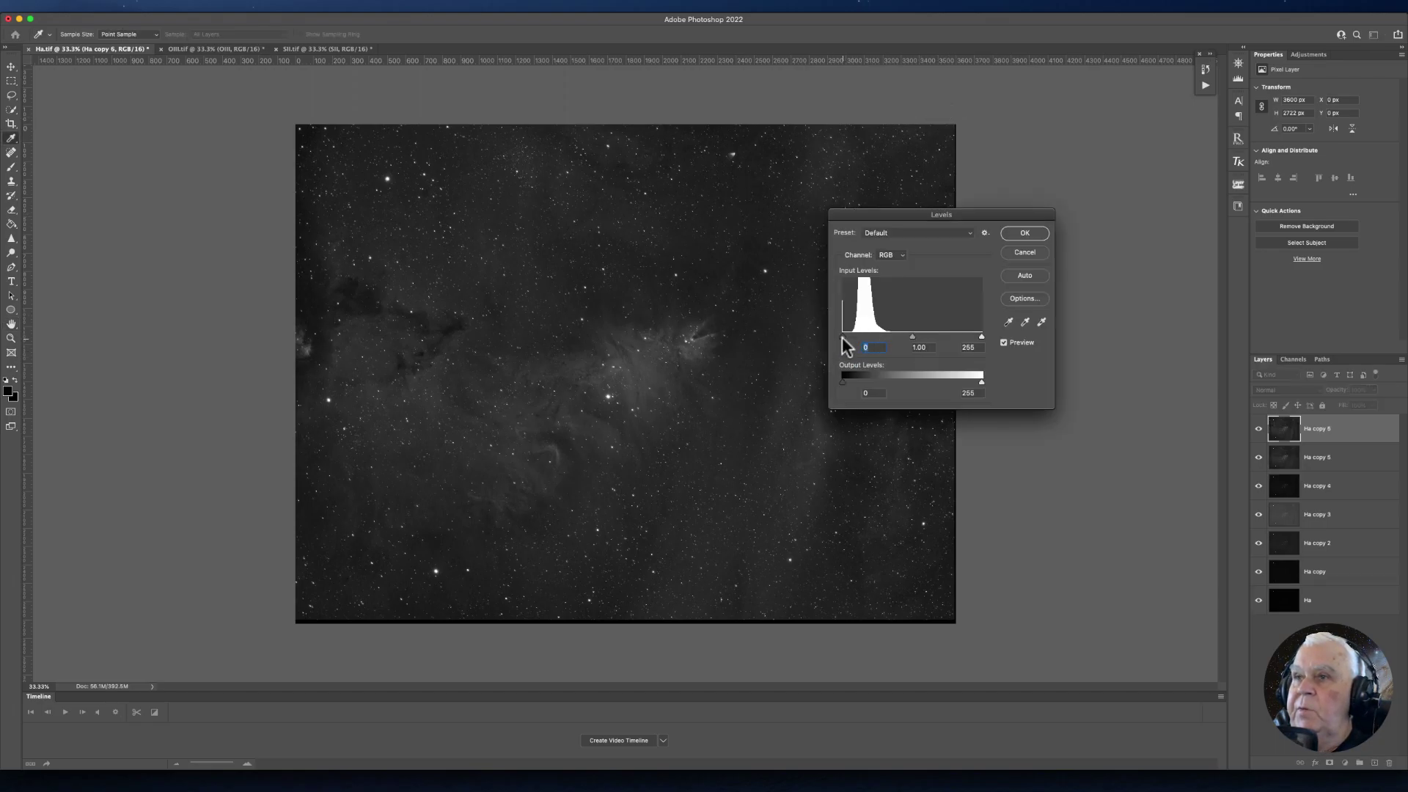
pyautogui.moveTo(842, 337); pyautogui.dragTo(849, 338)
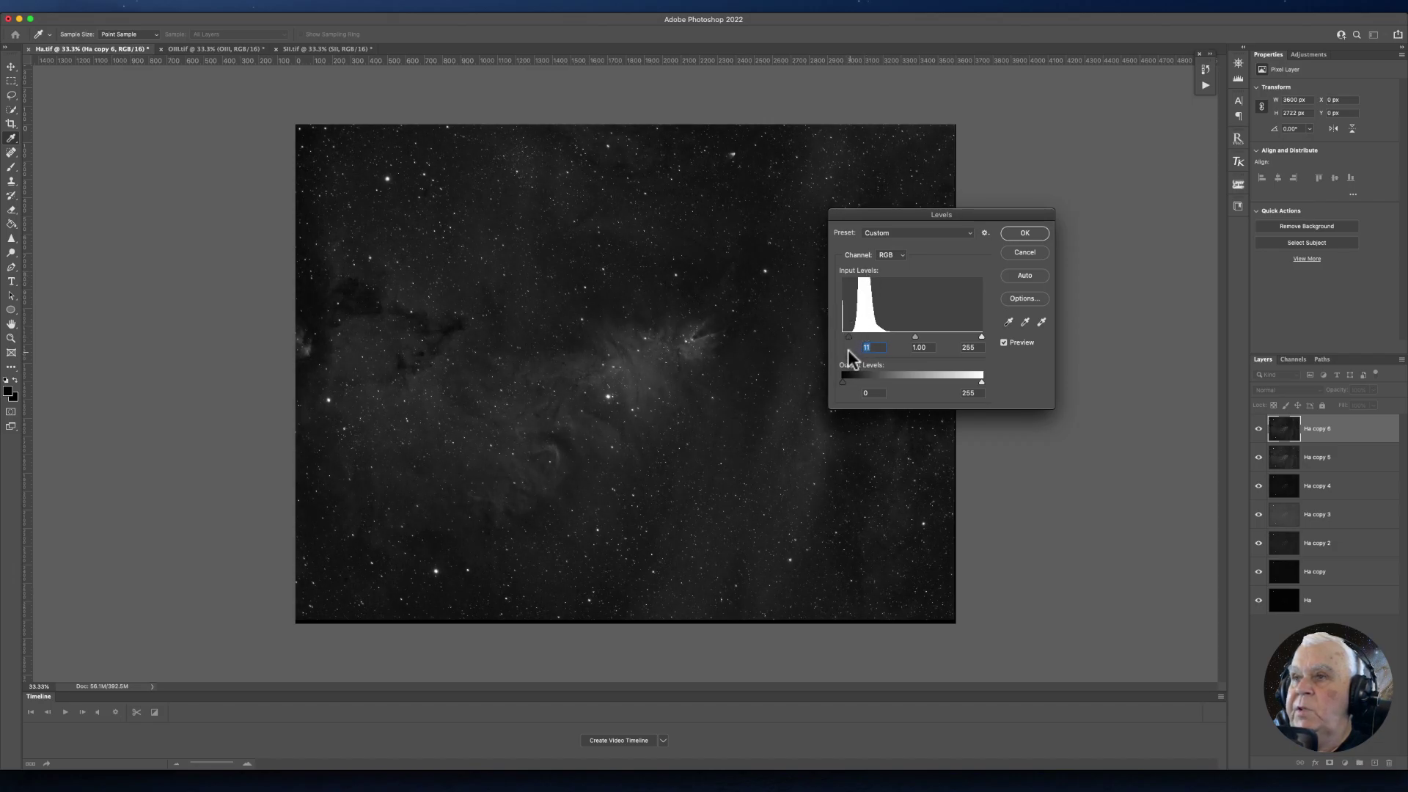
pyautogui.click(1026, 233)
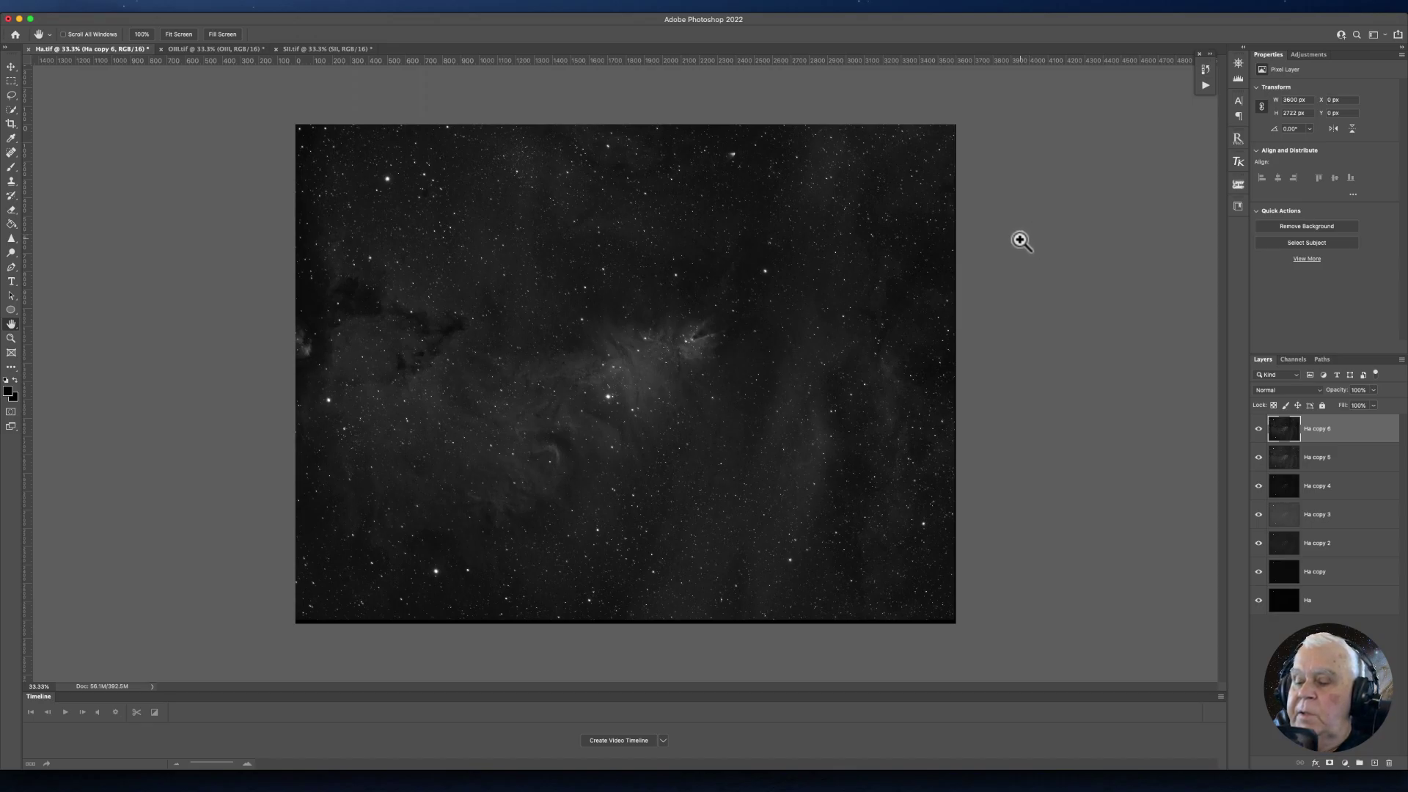
# Lift Ha copy 7's shadows with a two-point curve, then duplicate it as Ha copy 8.
pyautogui.press('super+j')
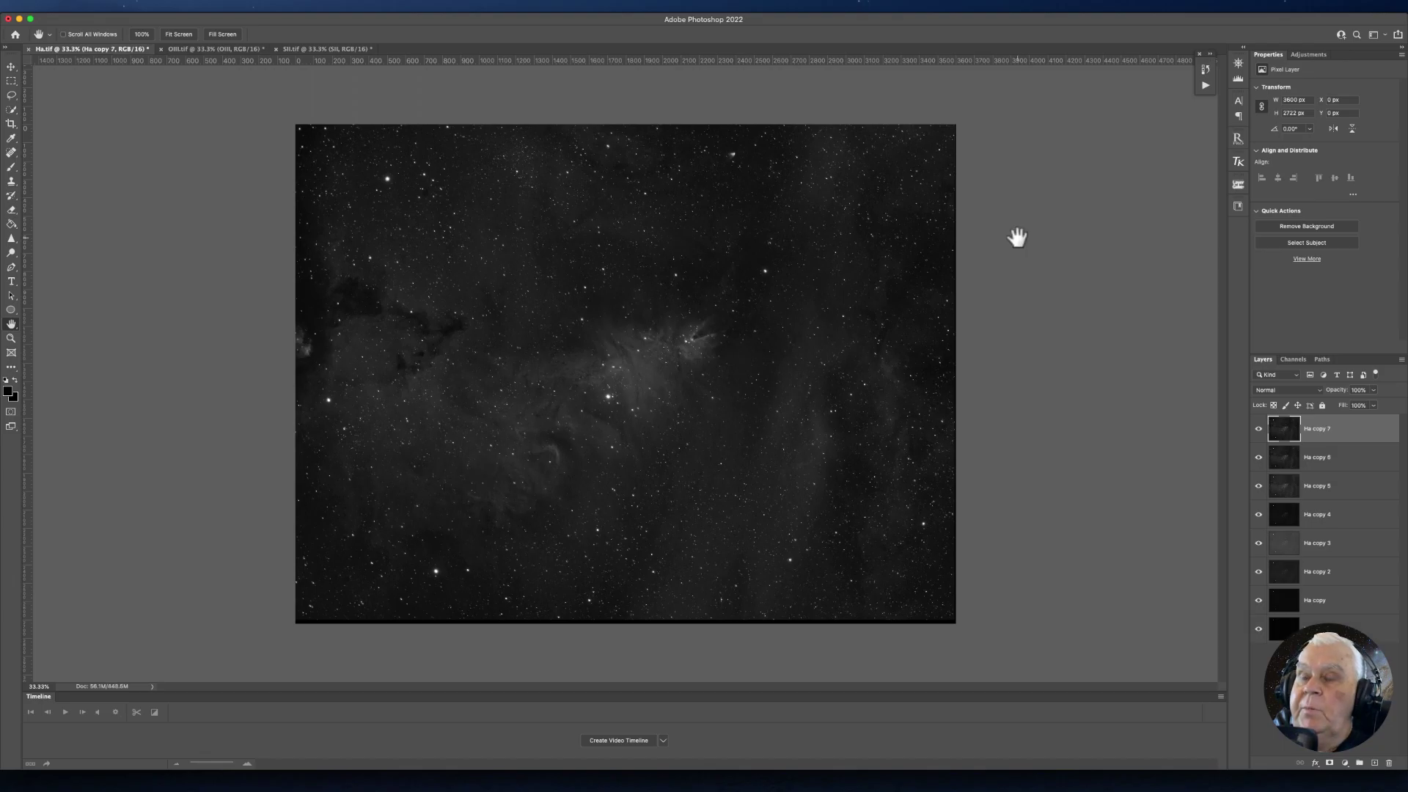
pyautogui.press('super+m')
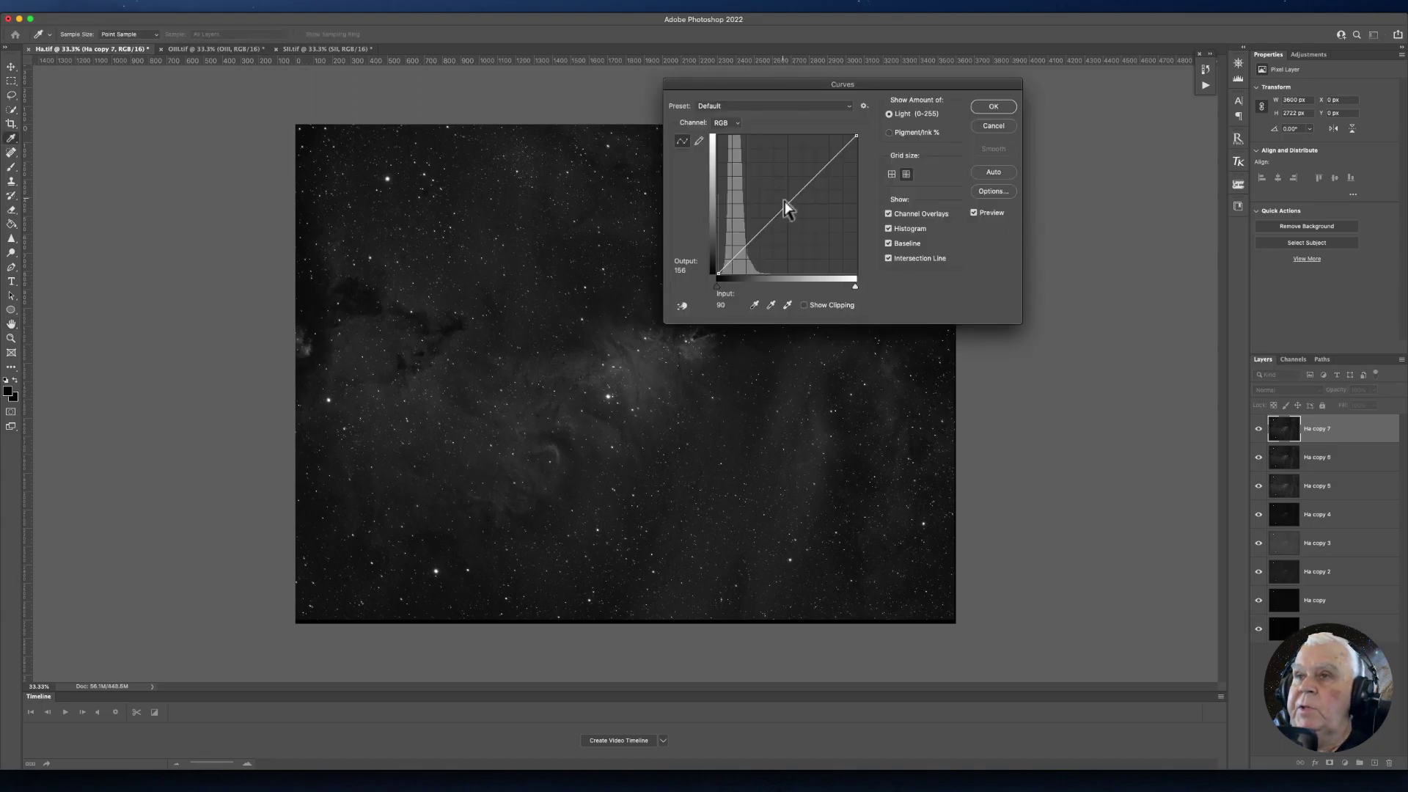
pyautogui.moveTo(742, 248)
pyautogui.mouseDown()
pyautogui.moveTo(734, 230)
pyautogui.moveTo(736, 244)
pyautogui.mouseUp()
pyautogui.moveTo(776, 192); pyautogui.dragTo(779, 197)
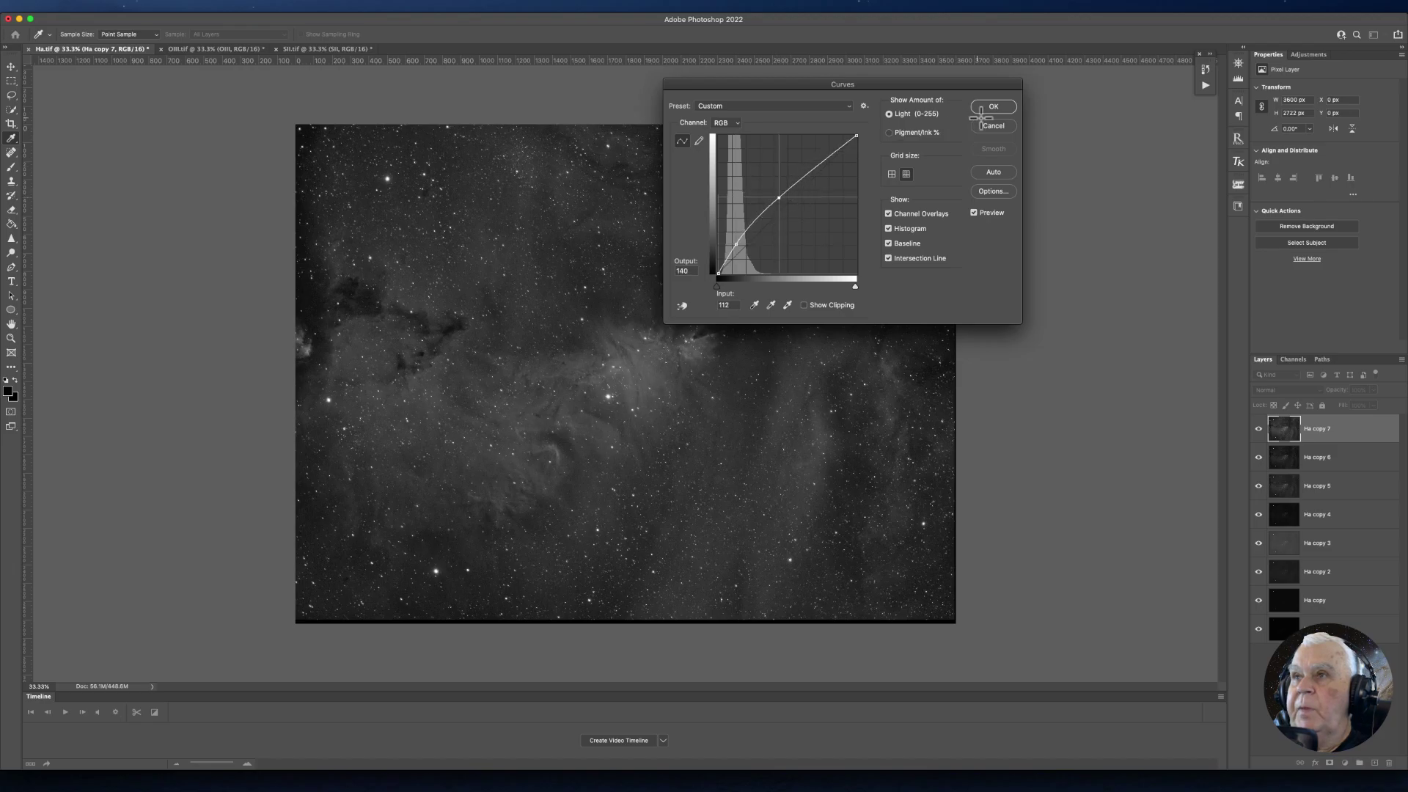
pyautogui.click(992, 105)
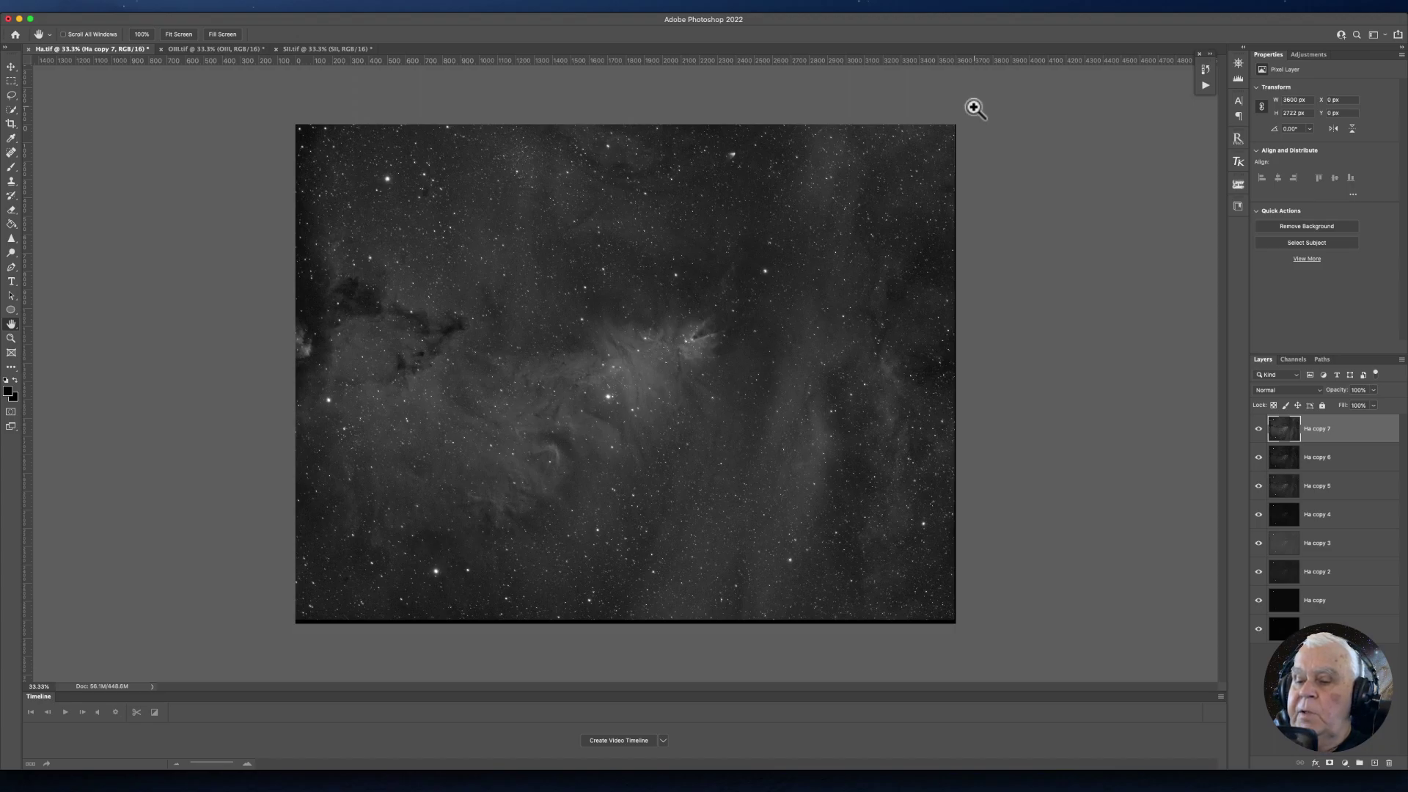
pyautogui.press('super+j')
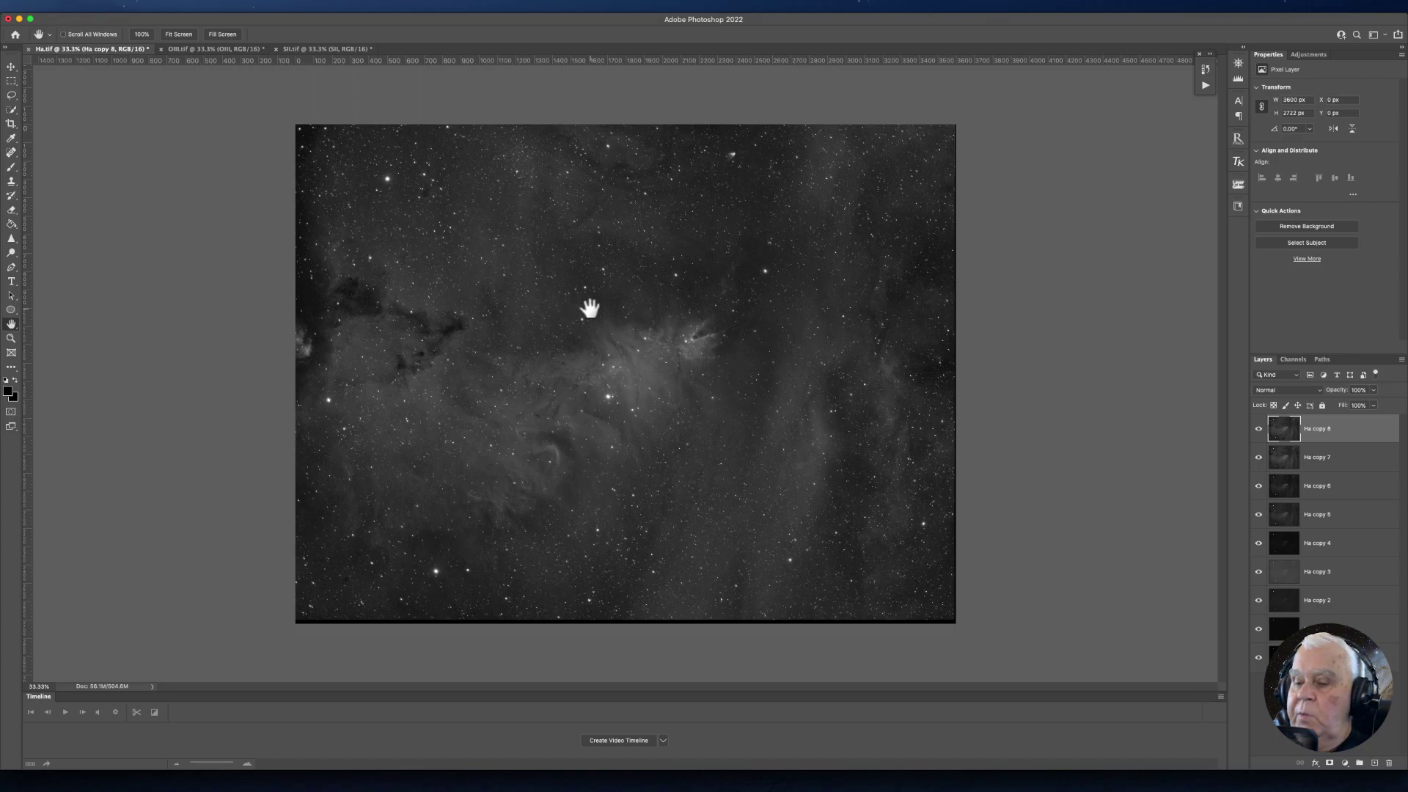
pyautogui.press('super+l')
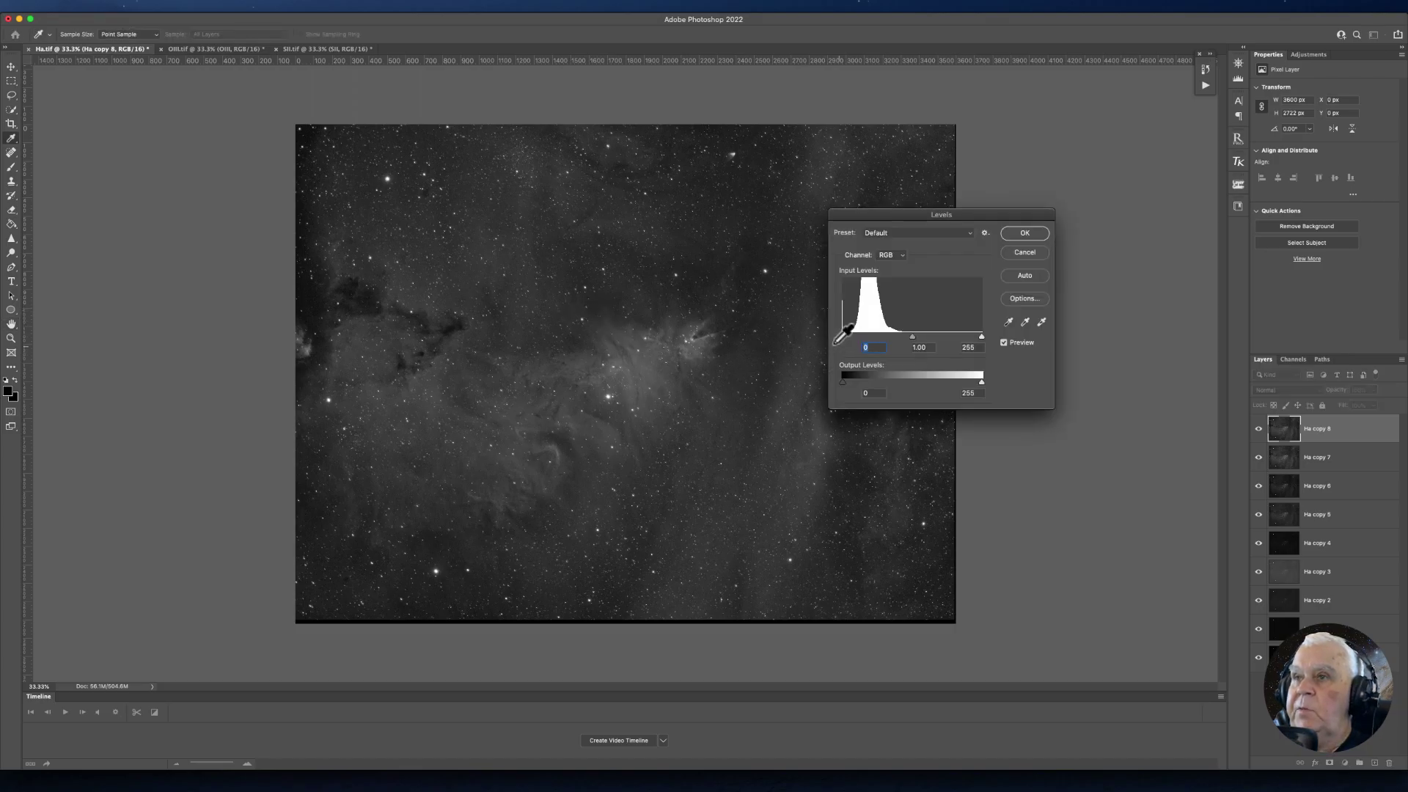
# Nudge Ha copy 8's Levels black point right, then duplicate it as Ha copy 9.
pyautogui.moveTo(845, 342); pyautogui.dragTo(848, 343)
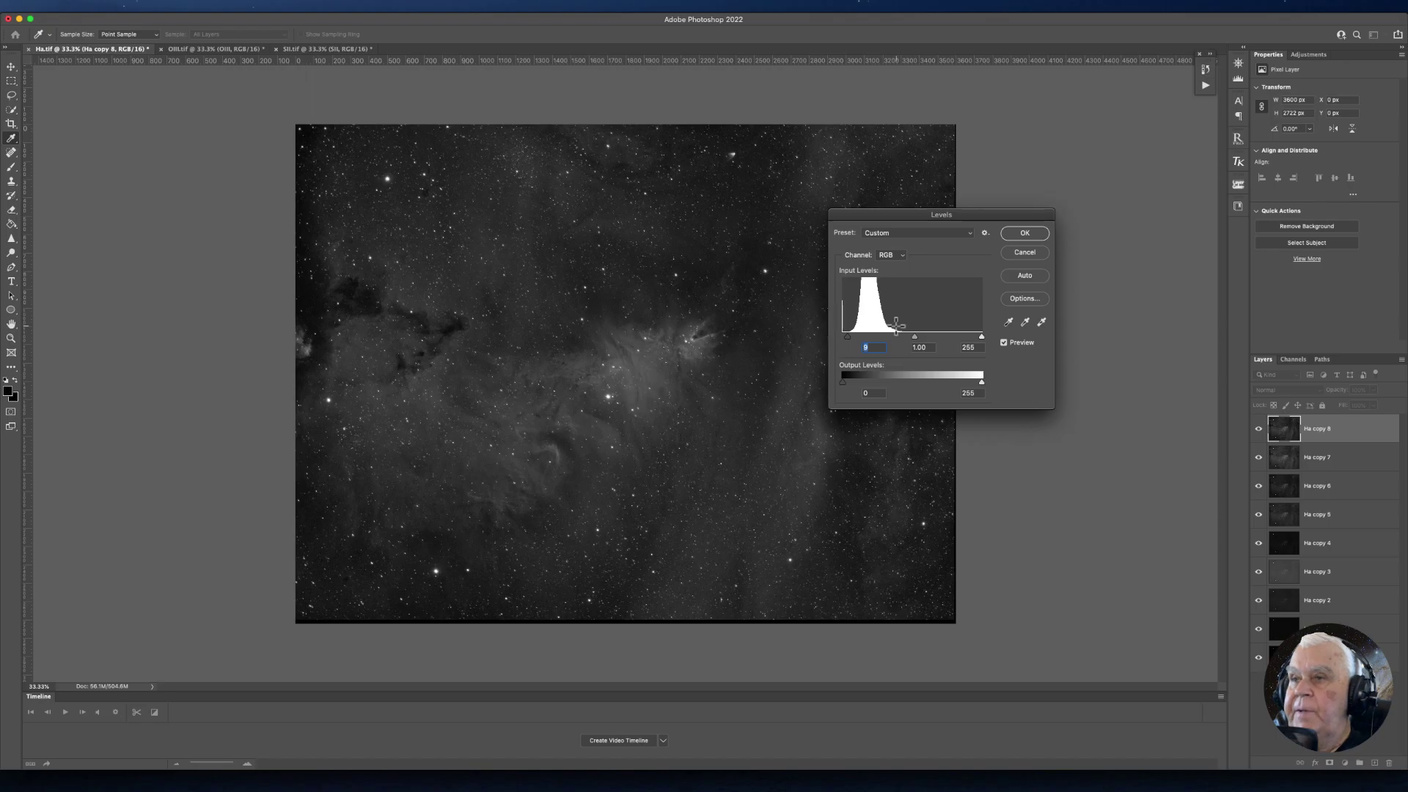
pyautogui.click(1020, 234)
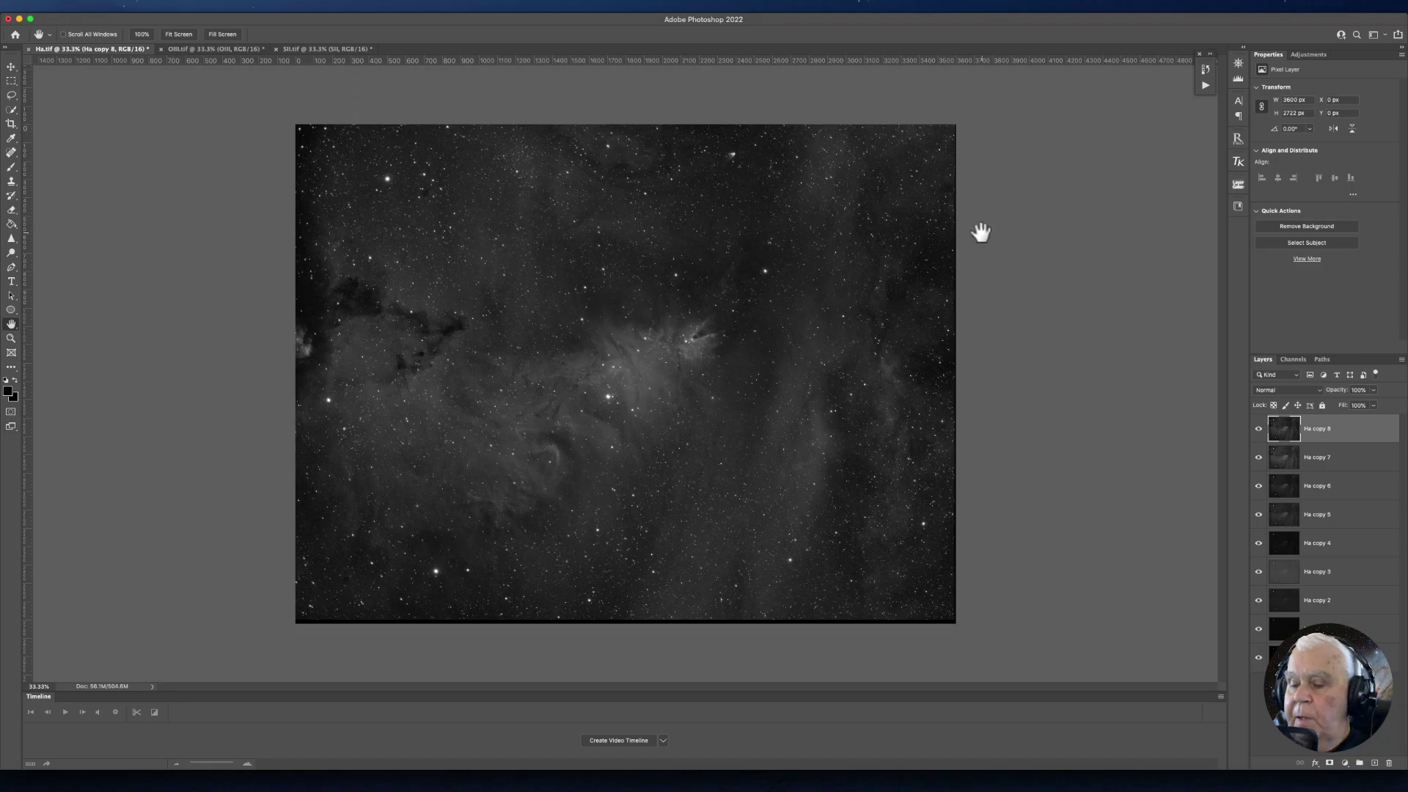
pyautogui.press('super+j')
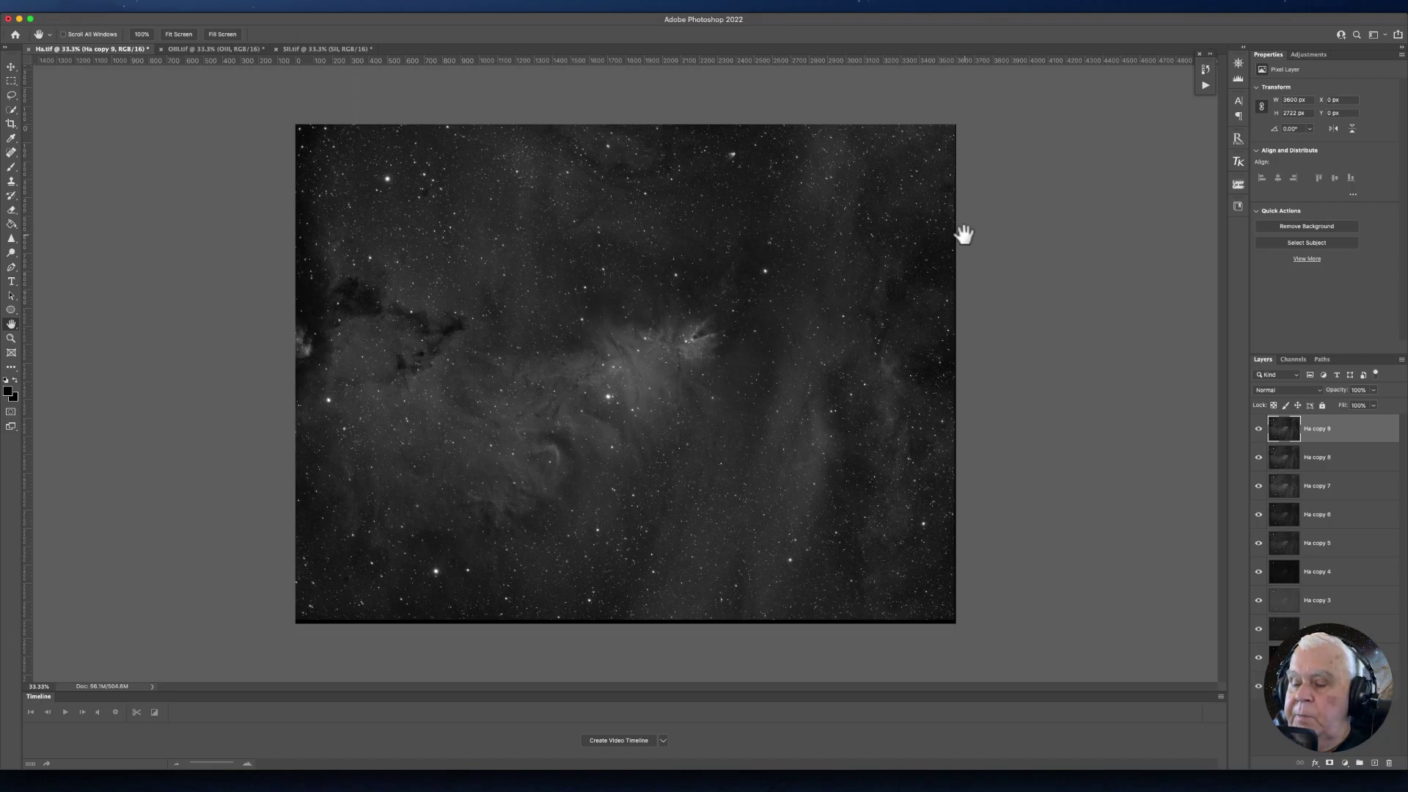
pyautogui.press('super+space')
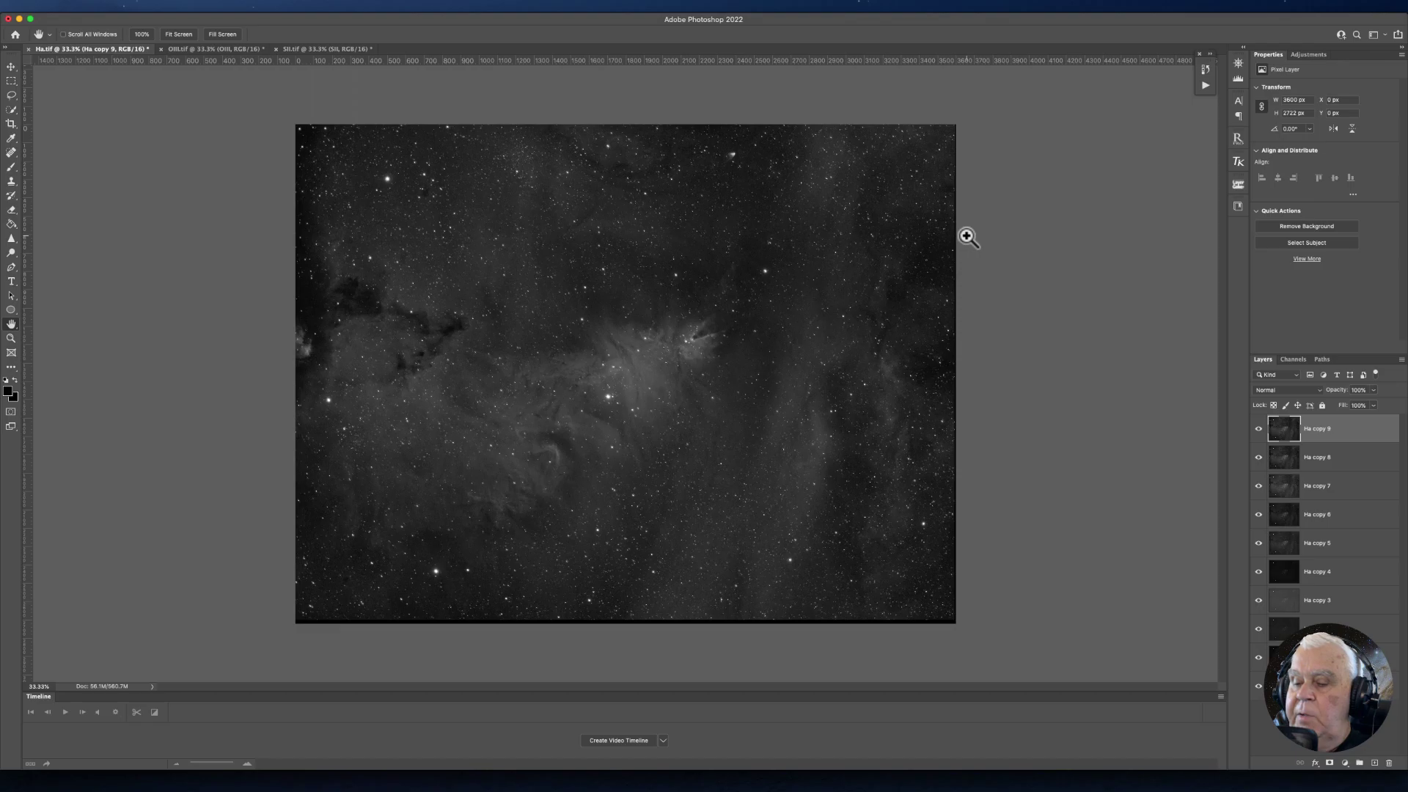
# Lift Ha copy 9's shadows with a two-point curve and duplicate it as Ha copy 10.
pyautogui.press('super+m')
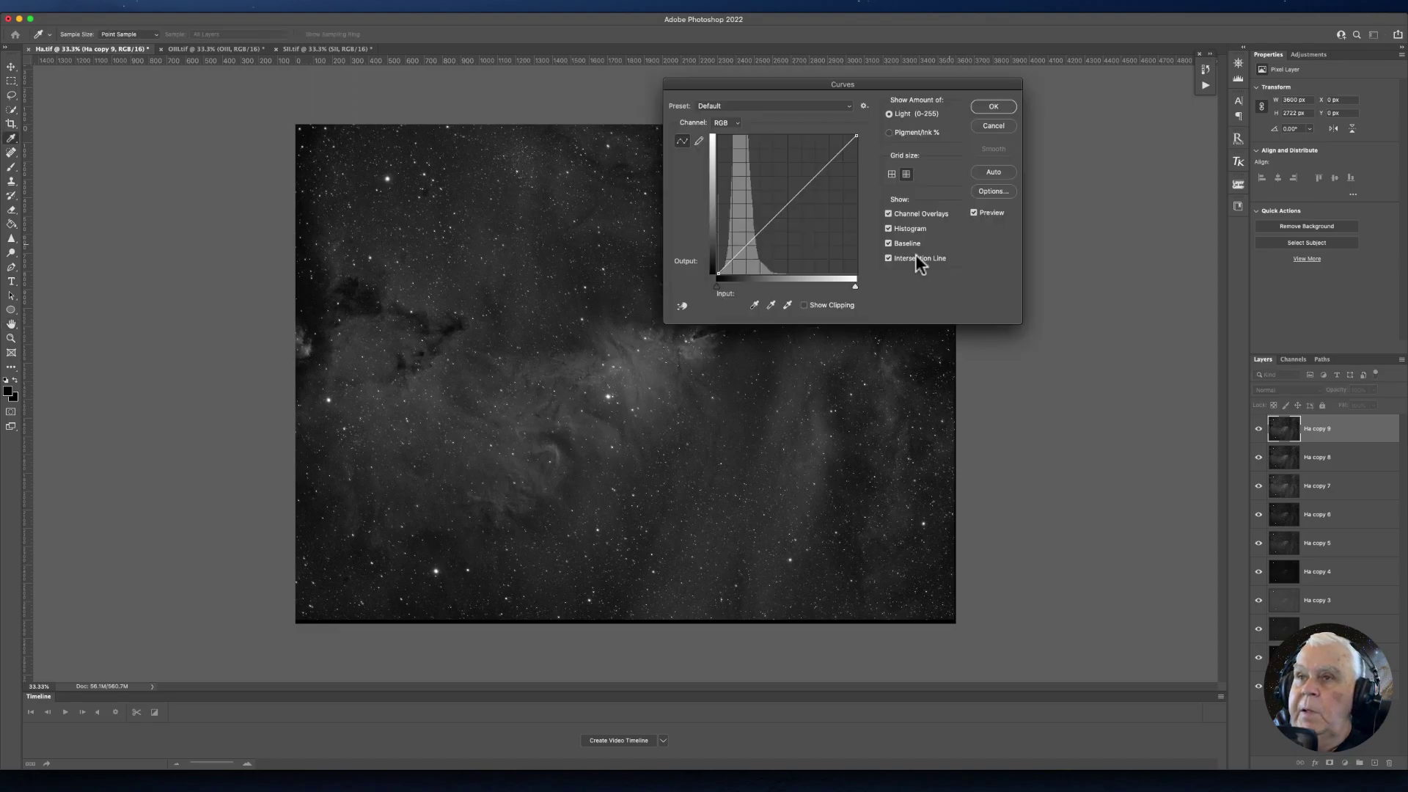
pyautogui.click(743, 247)
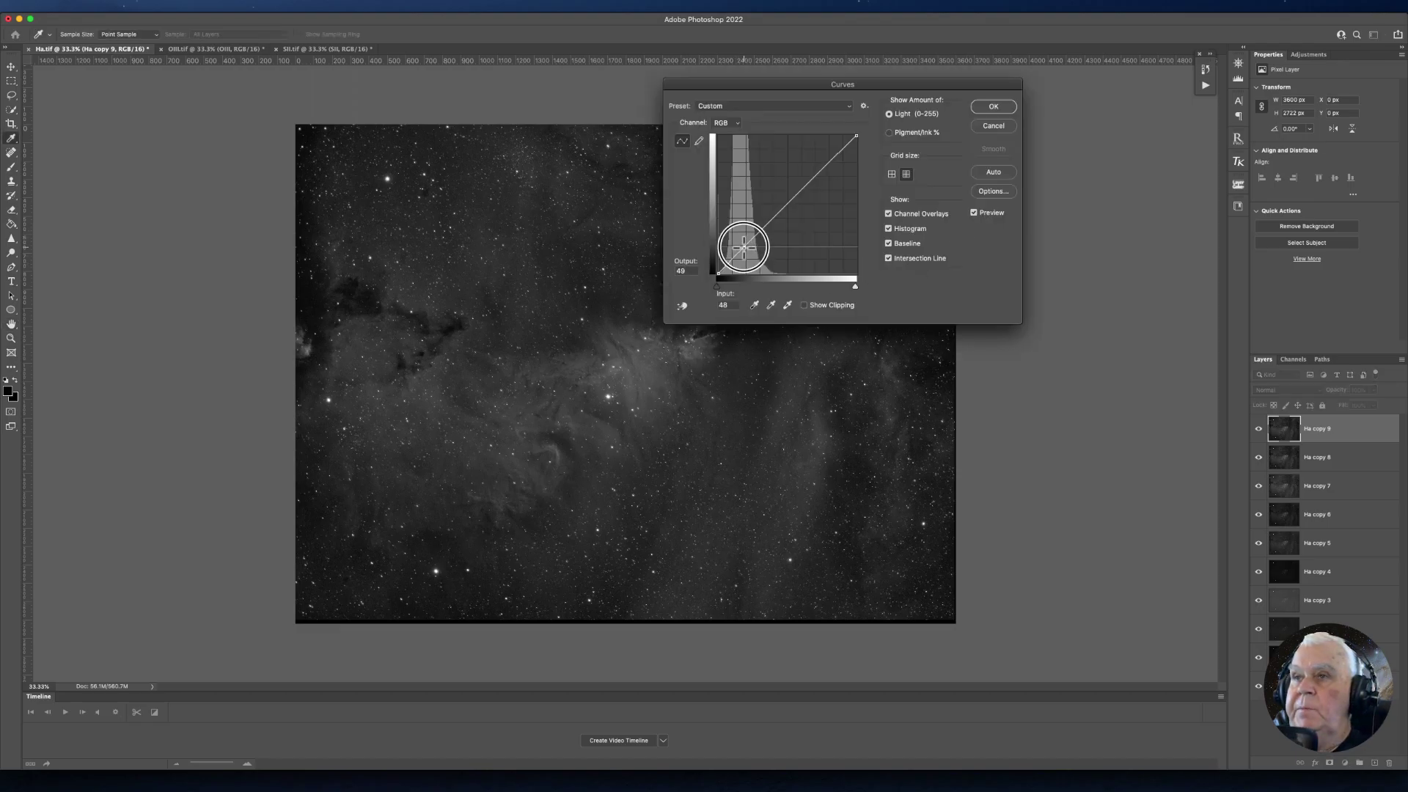
pyautogui.moveTo(743, 248); pyautogui.dragTo(736, 245)
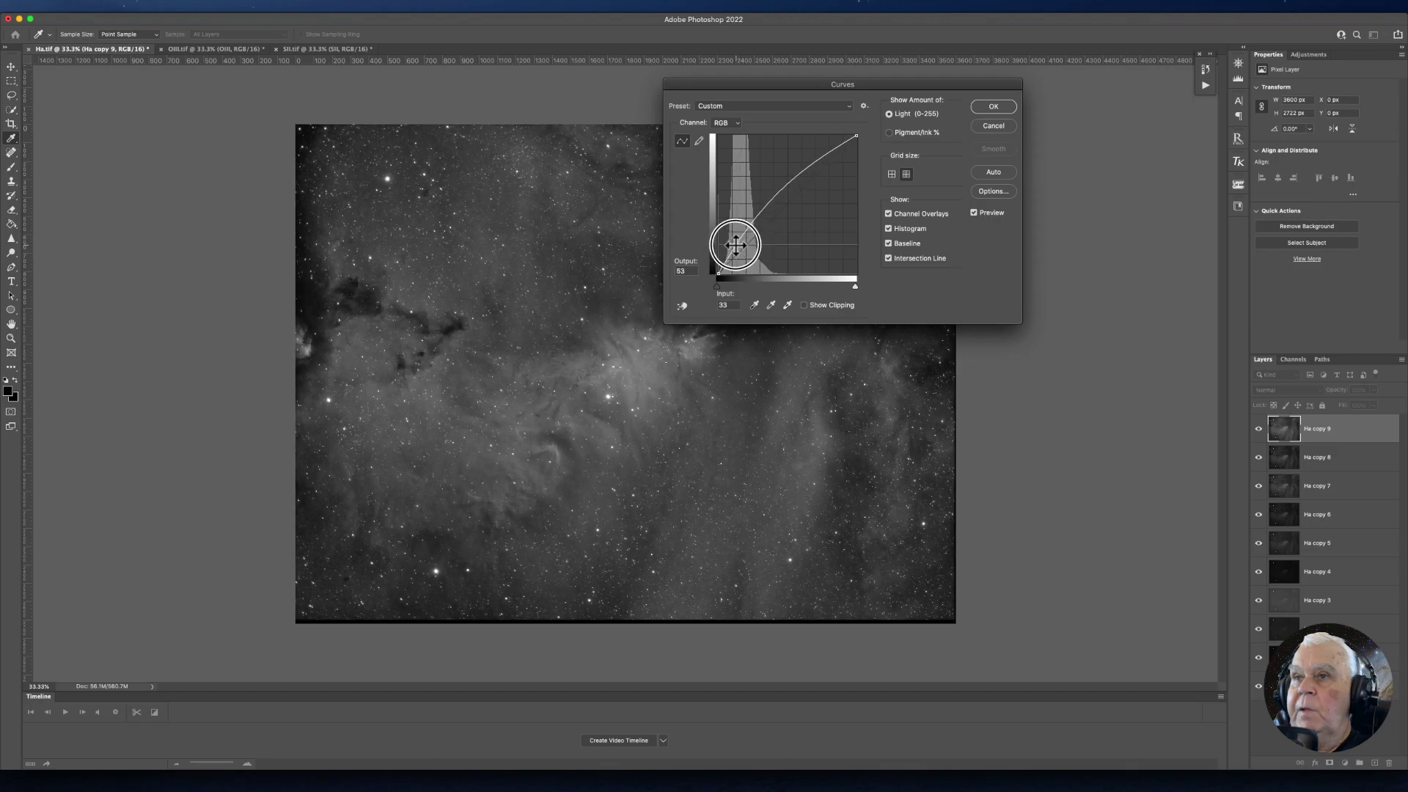
pyautogui.click(775, 198)
pyautogui.moveTo(776, 198); pyautogui.dragTo(777, 203)
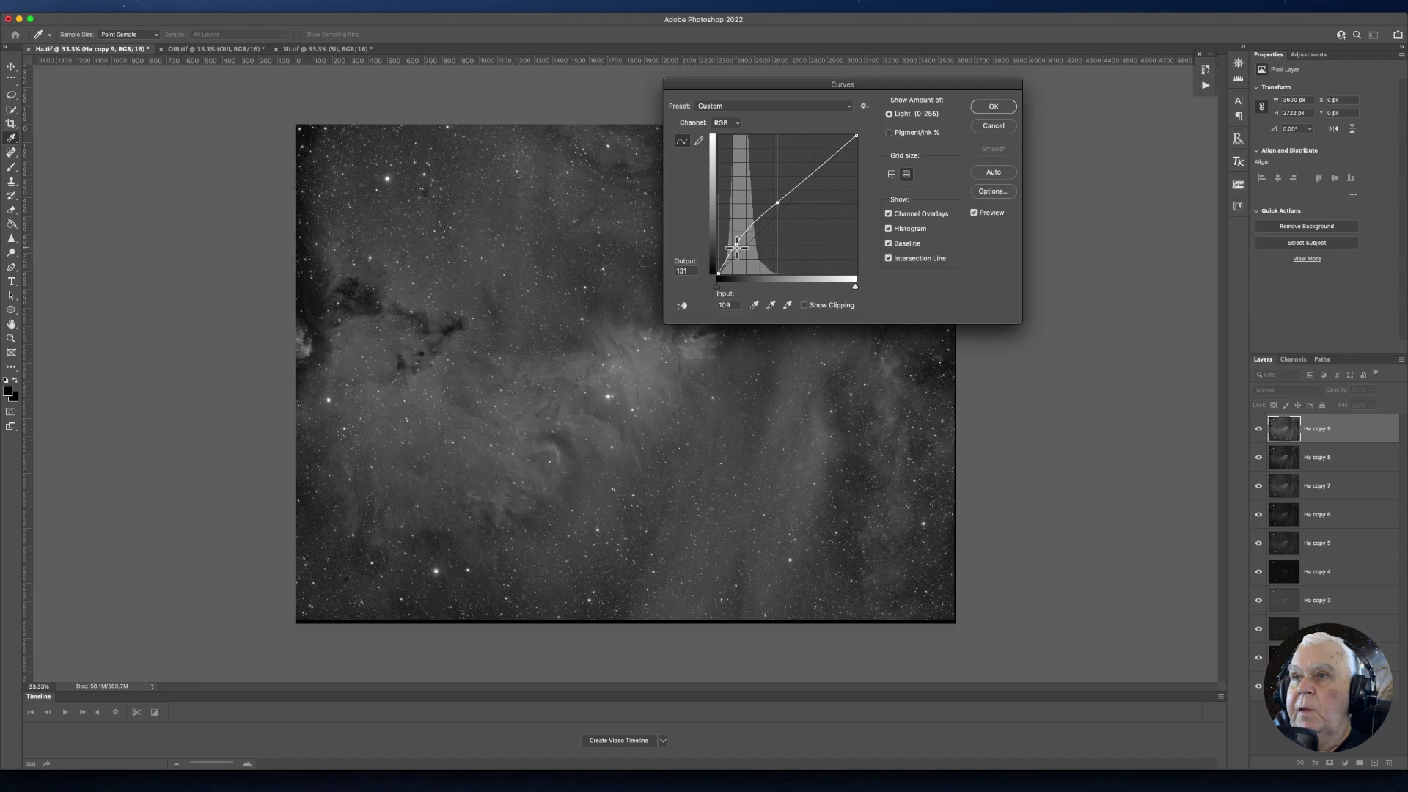
pyautogui.click(991, 107)
pyautogui.press('h')
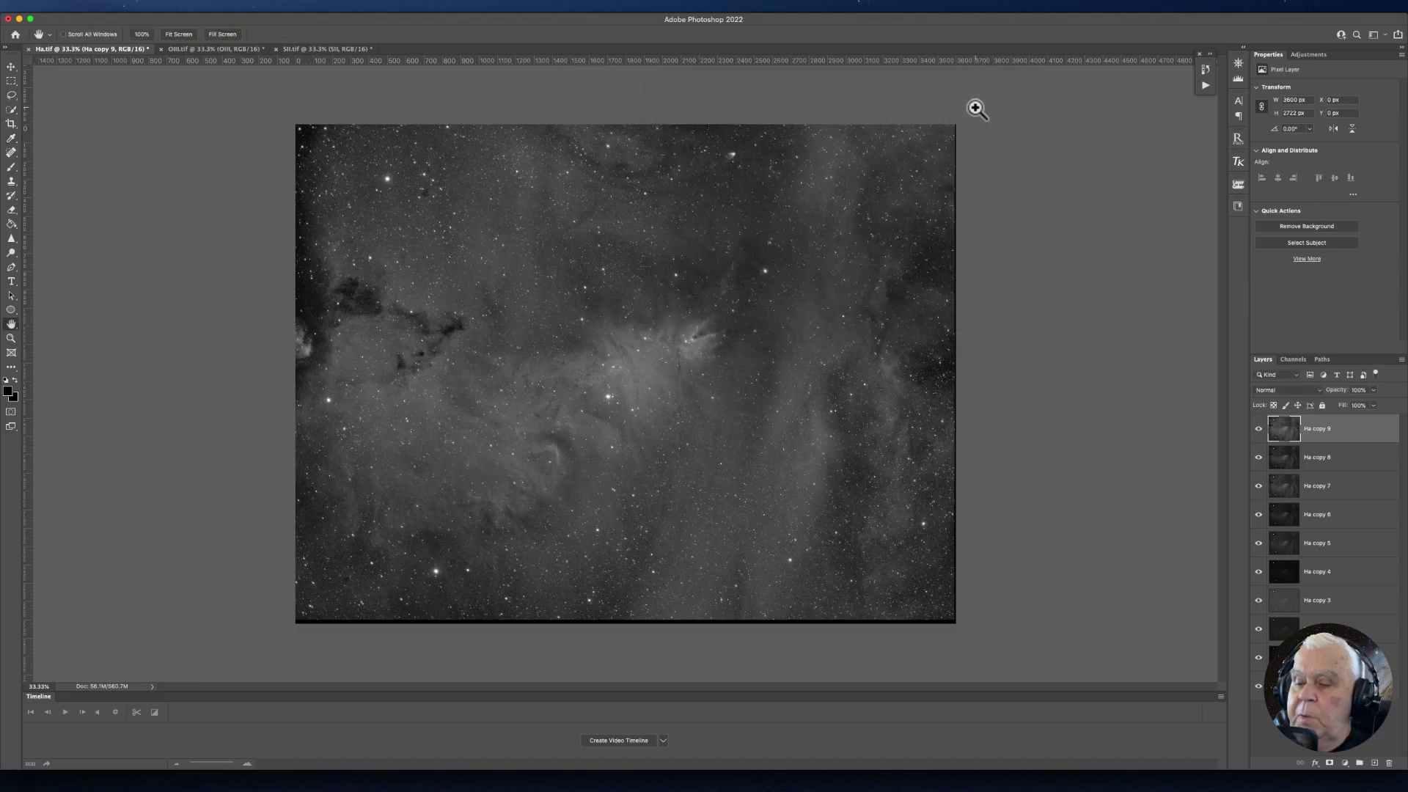
pyautogui.press('super+j')
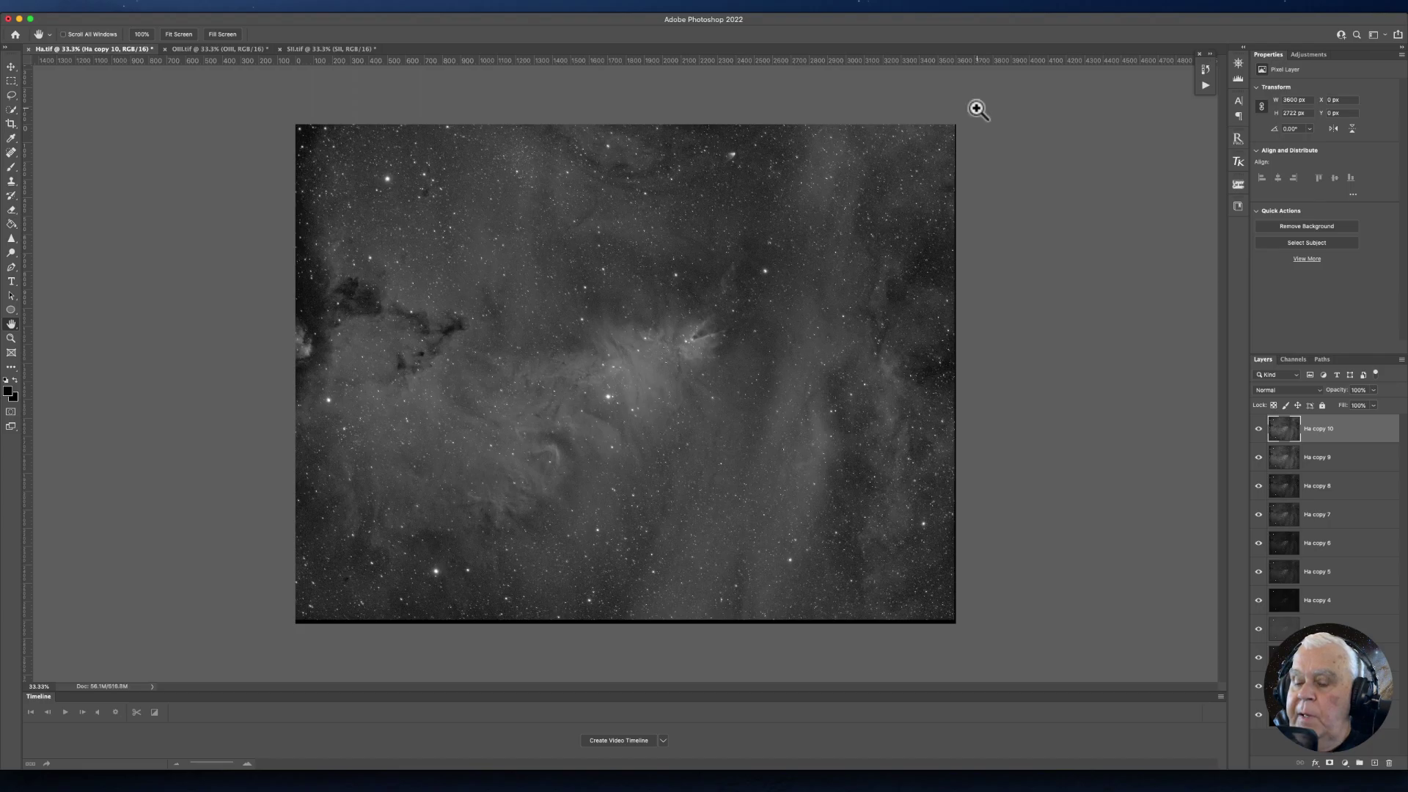
# Set Ha copy 10's Levels black point to 7 and midtone gamma to 0.97.
pyautogui.press('super+l')
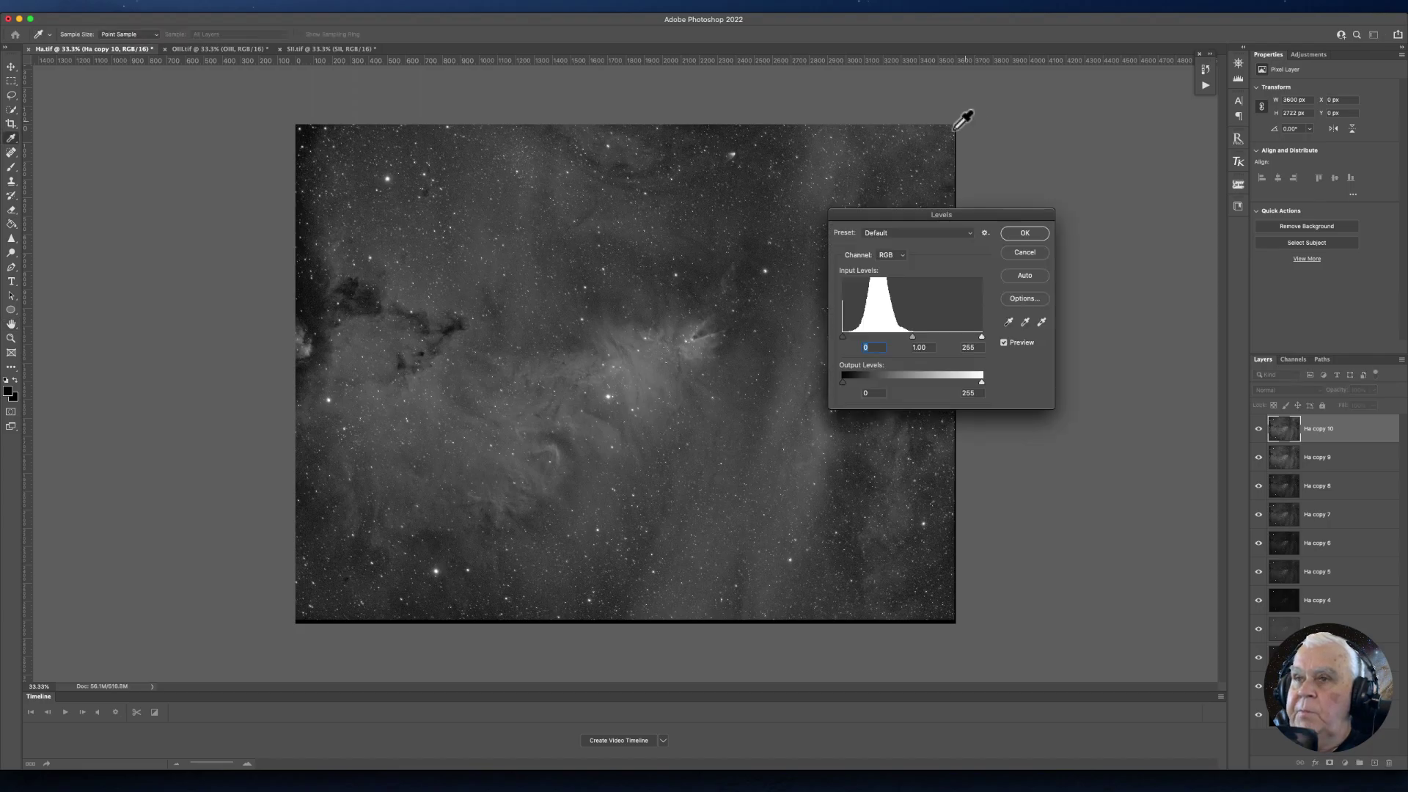
pyautogui.click(842, 336)
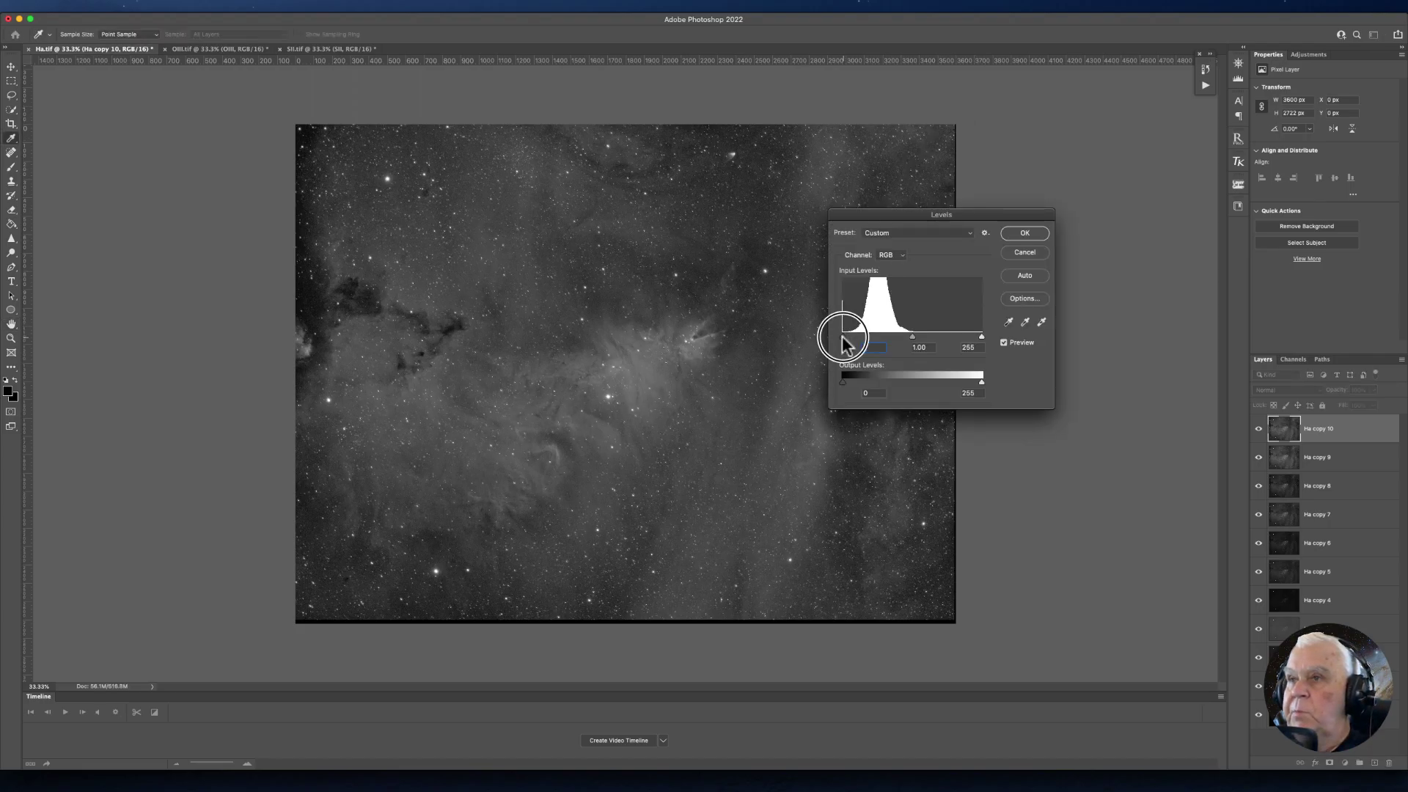
pyautogui.moveTo(843, 341); pyautogui.dragTo(914, 337)
pyautogui.click(912, 338)
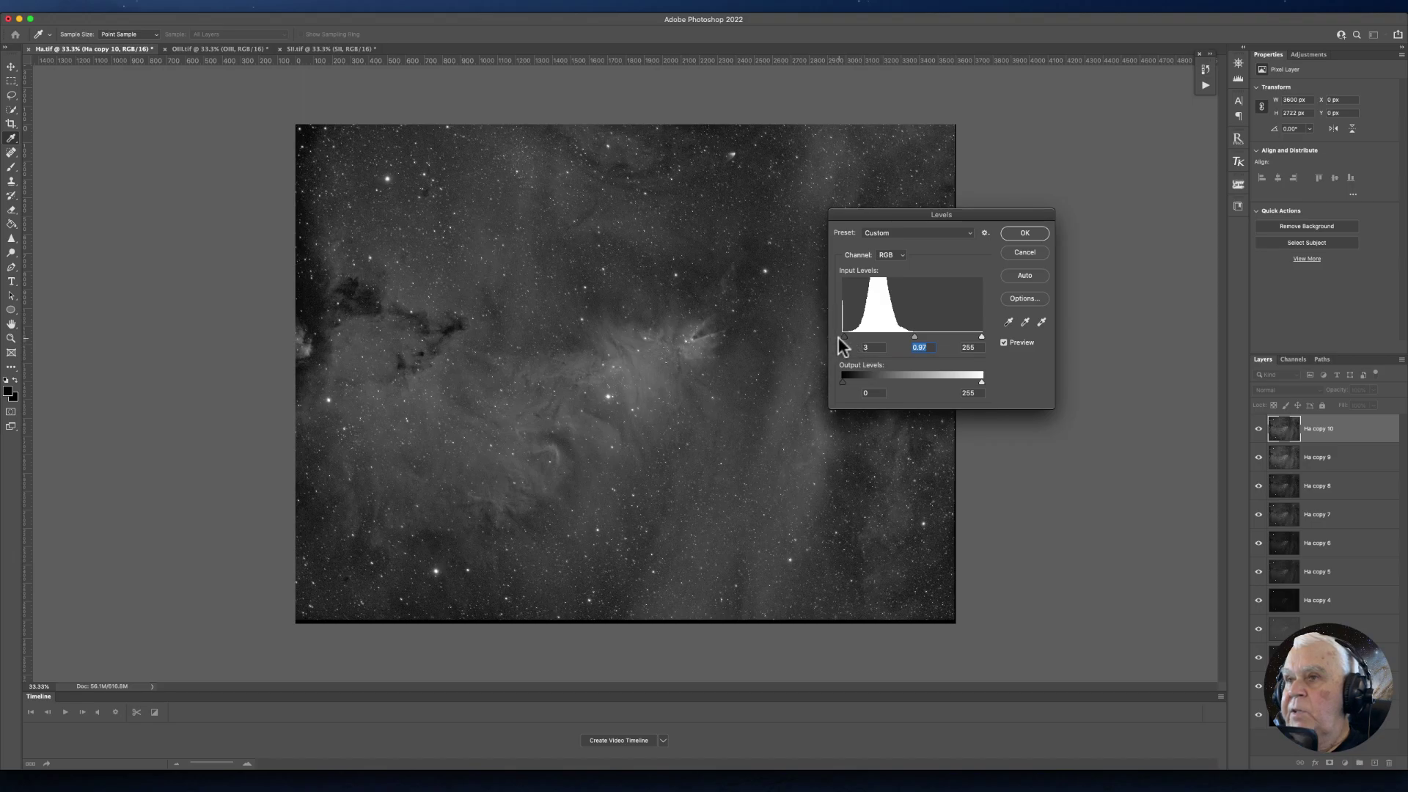
pyautogui.click(844, 337)
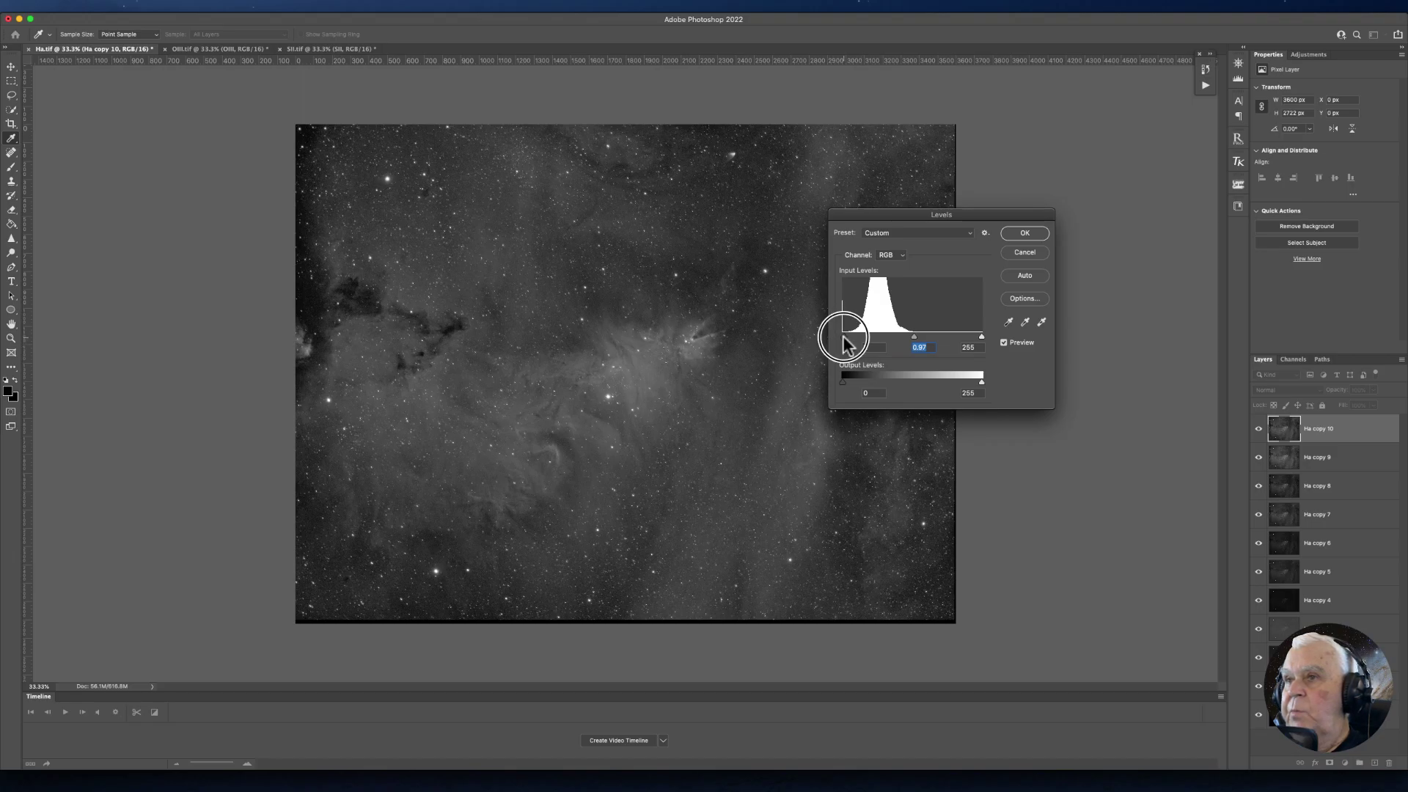
pyautogui.moveTo(843, 338); pyautogui.dragTo(846, 337)
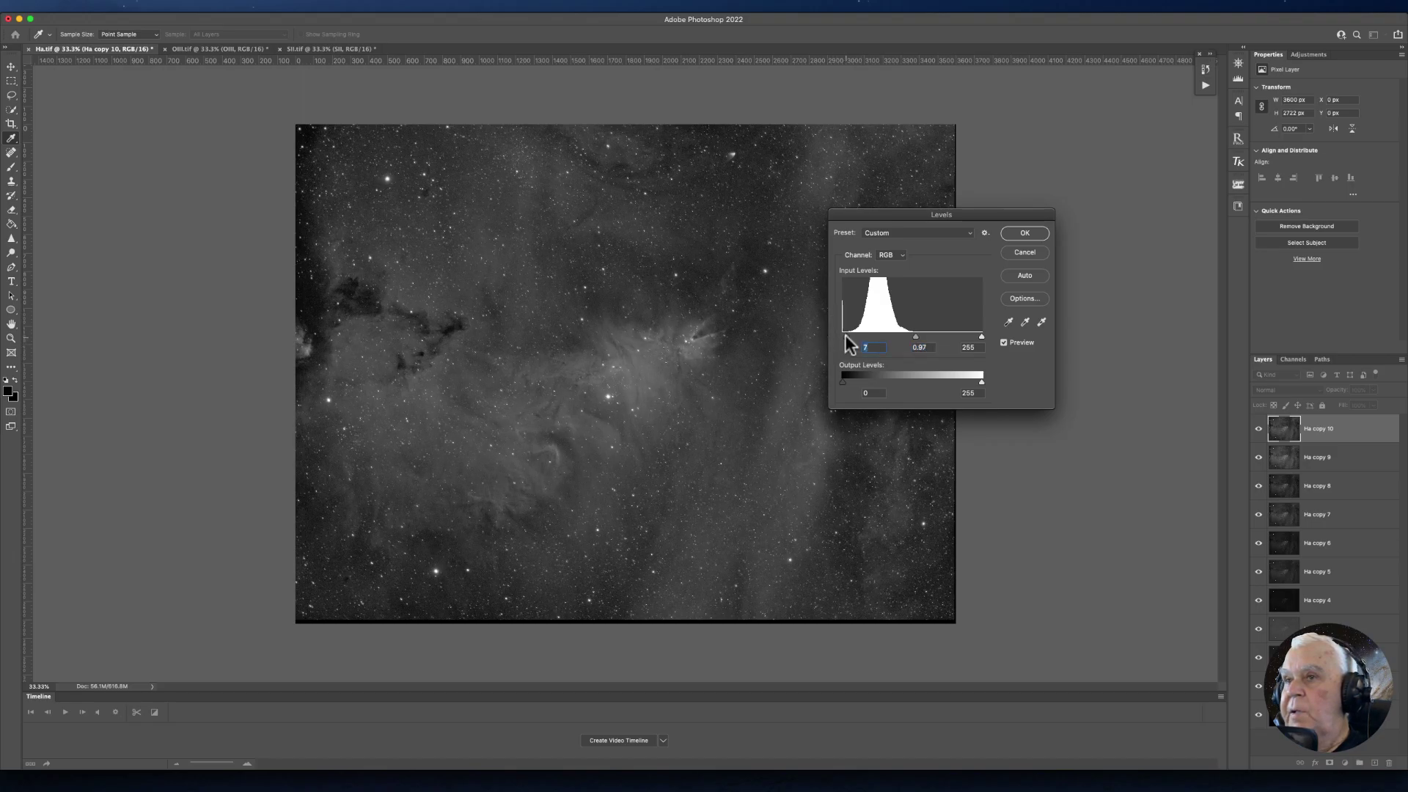
pyautogui.click(1026, 233)
pyautogui.press('h')
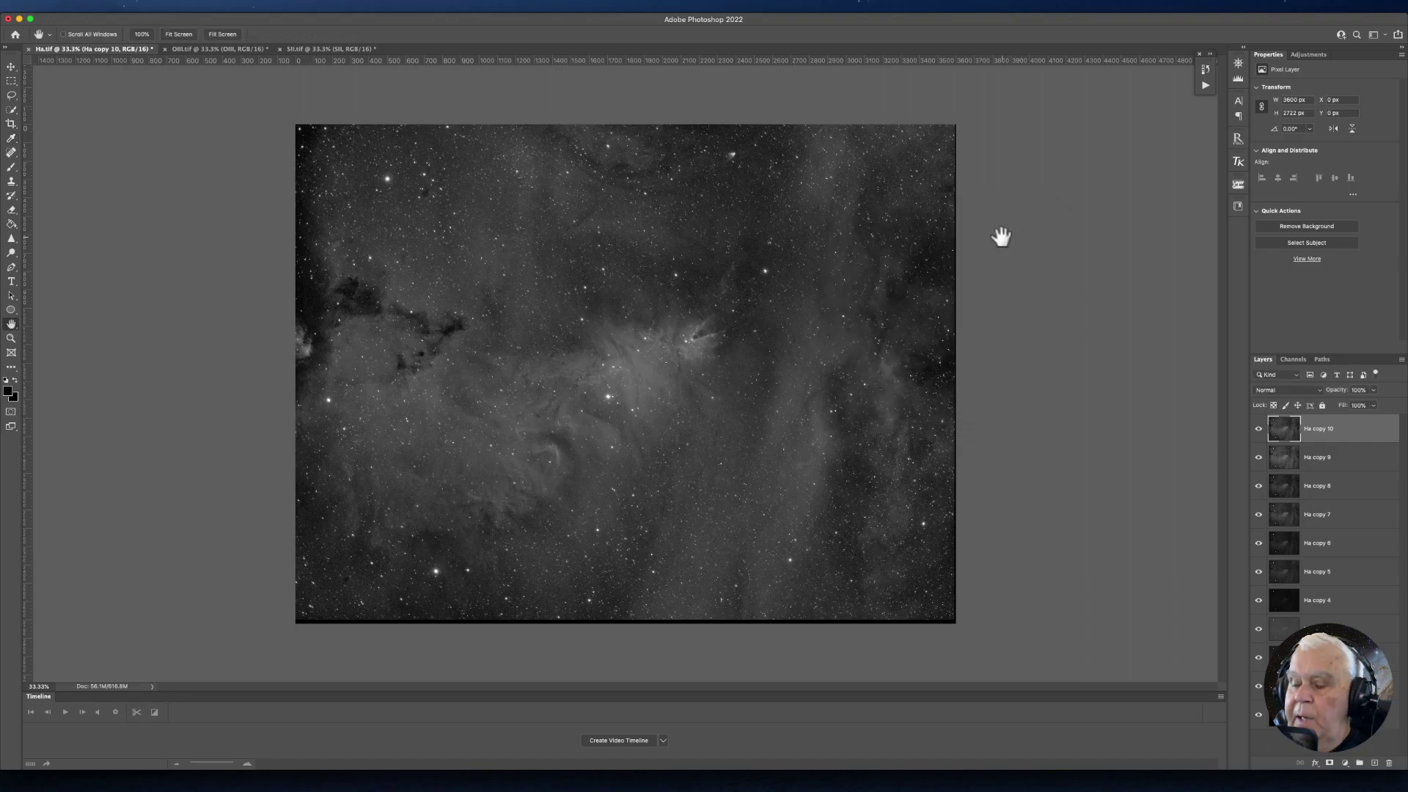
# Duplicate as Ha copy 11, lift its midtones with a curve, and hide copies 8–11.
pyautogui.press('super+j')
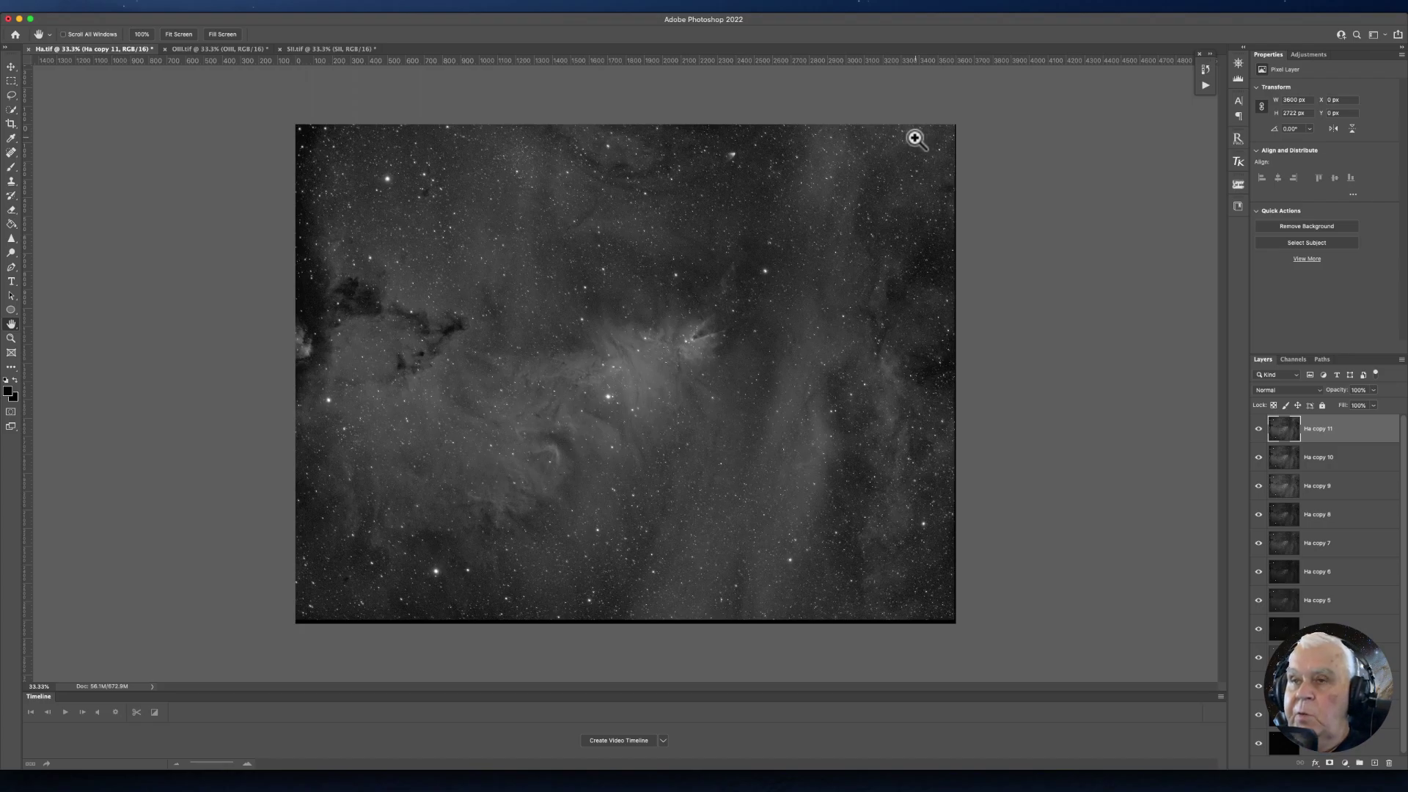
pyautogui.press('super+m')
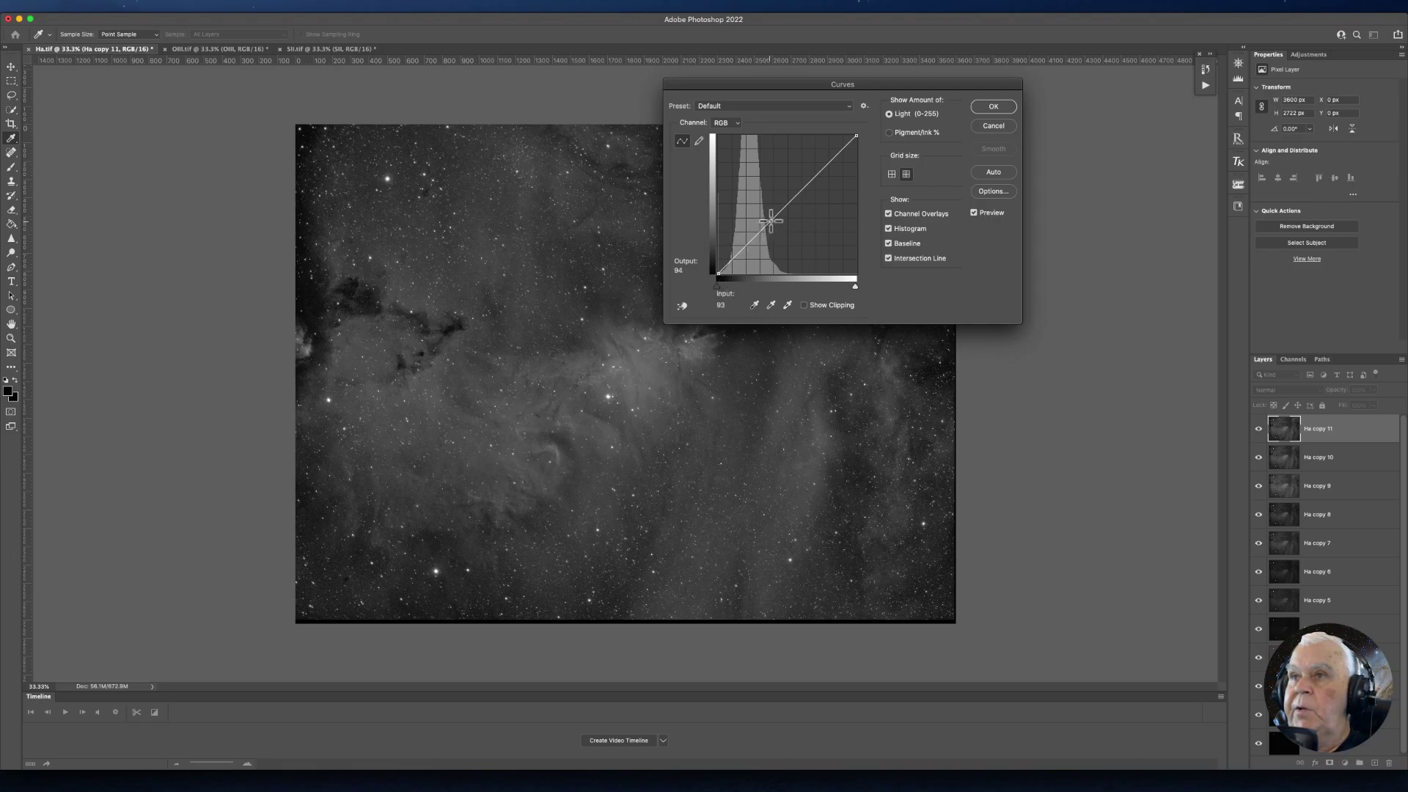
pyautogui.click(803, 189)
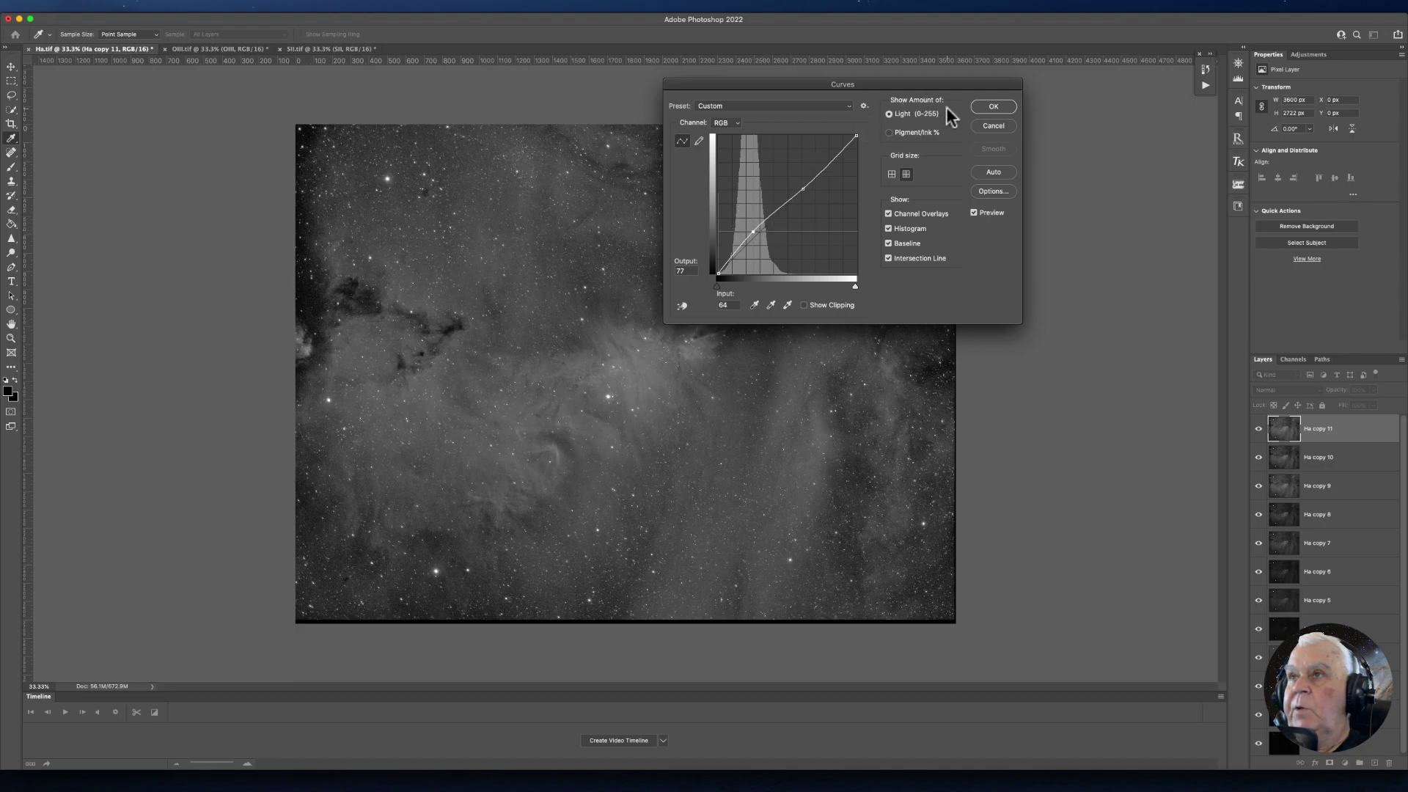
pyautogui.click(993, 108)
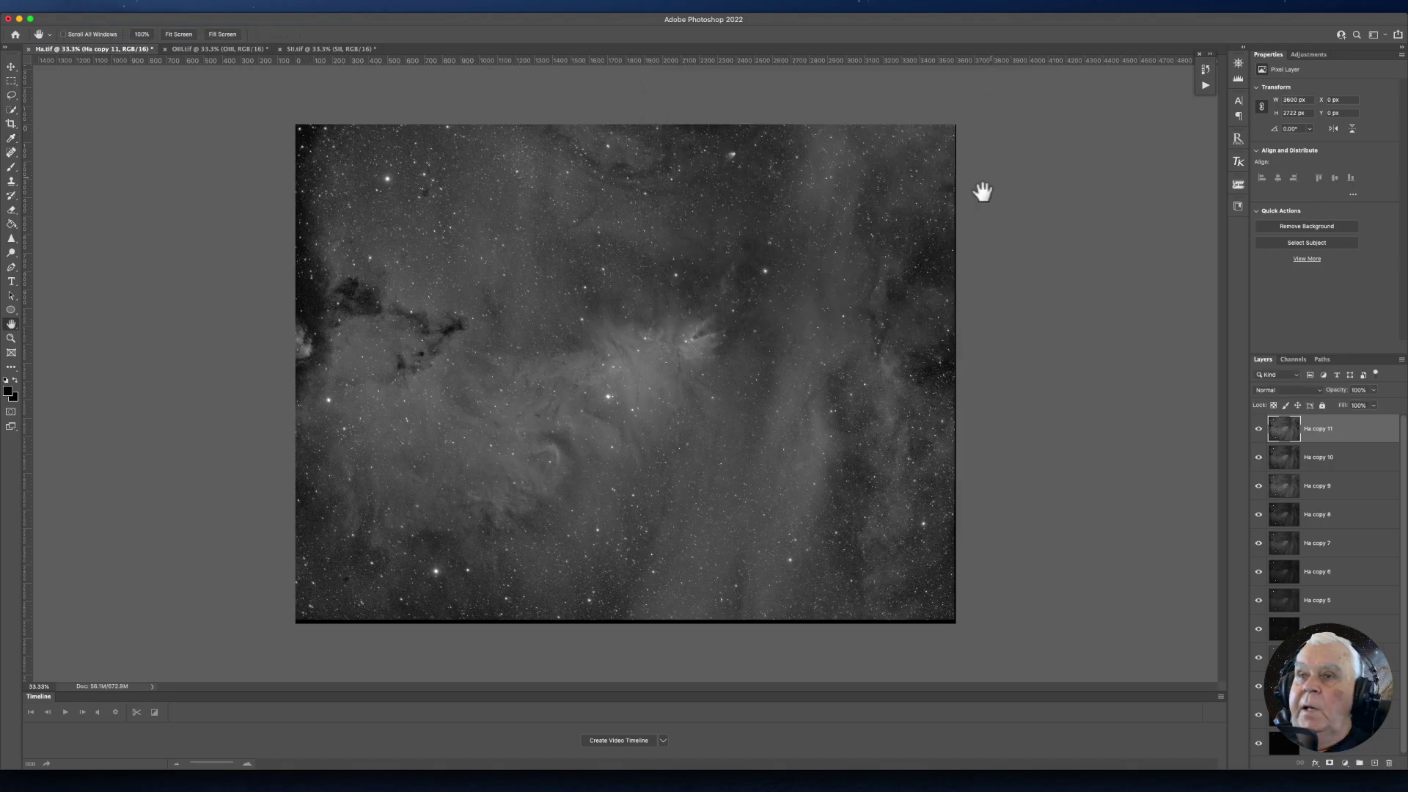
pyautogui.moveTo(1259, 429); pyautogui.dragTo(1260, 515)
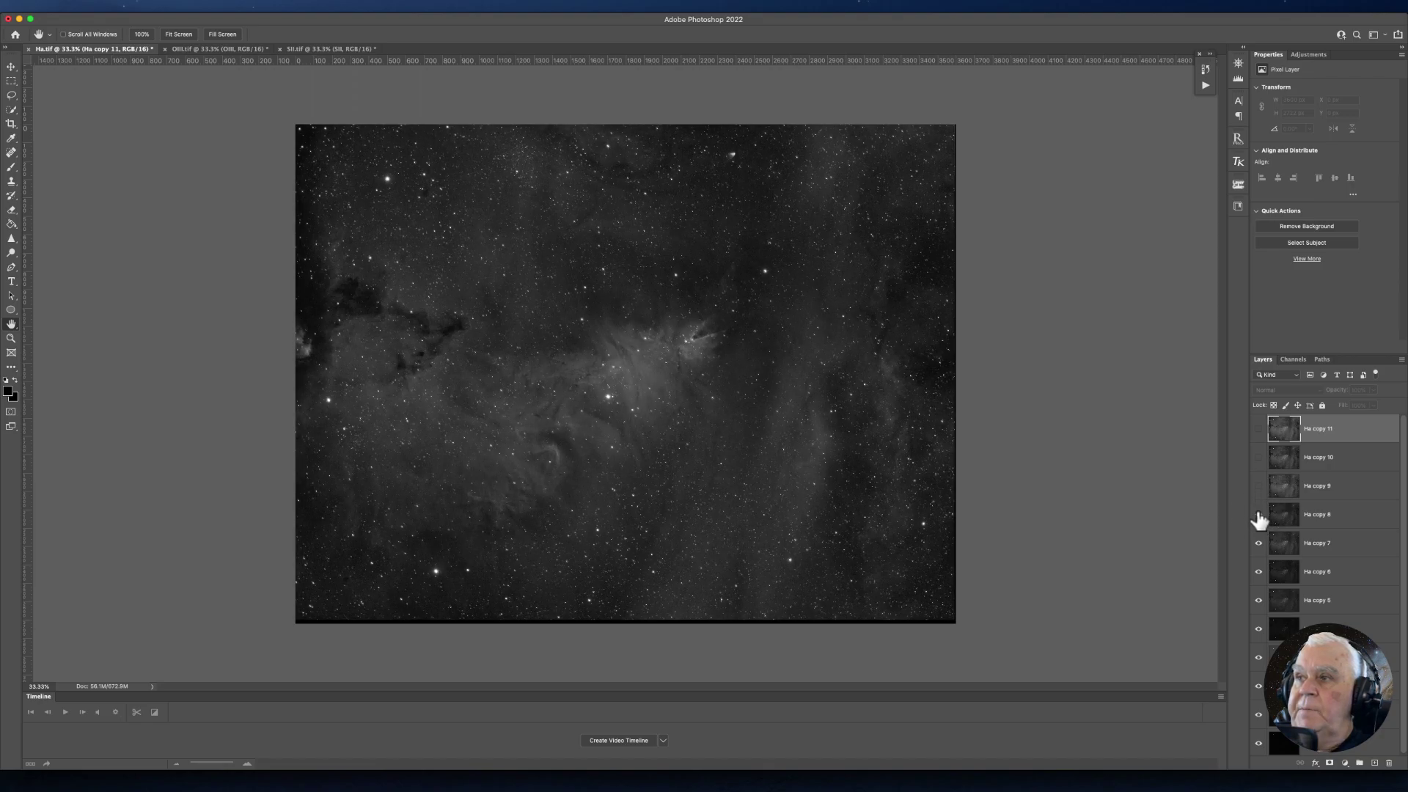
pyautogui.click(1258, 514)
pyautogui.moveTo(1263, 484); pyautogui.dragTo(1258, 431)
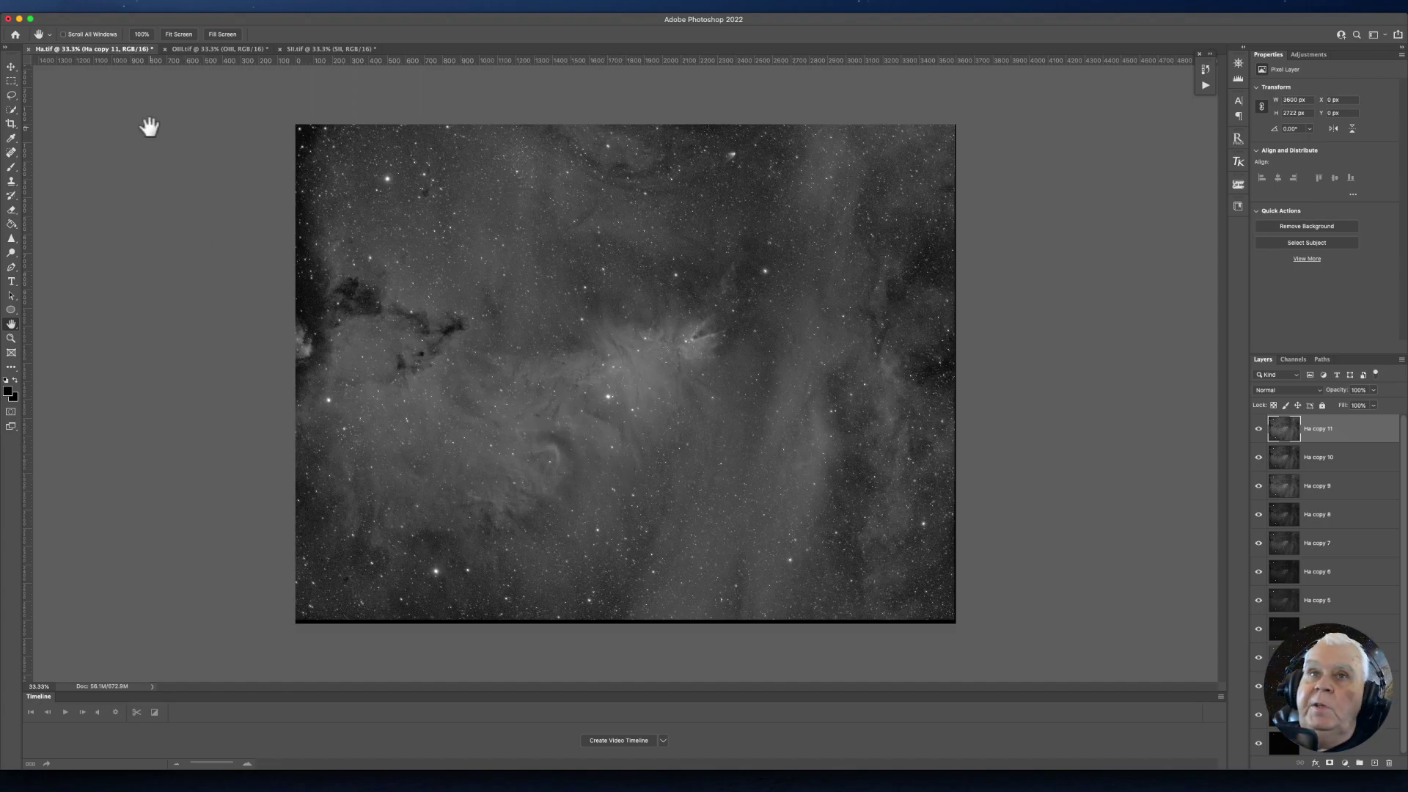
# Switch to OIII.tif, duplicate the layer, and brighten OIII copy's midtones with Levels.
pyautogui.click(192, 48)
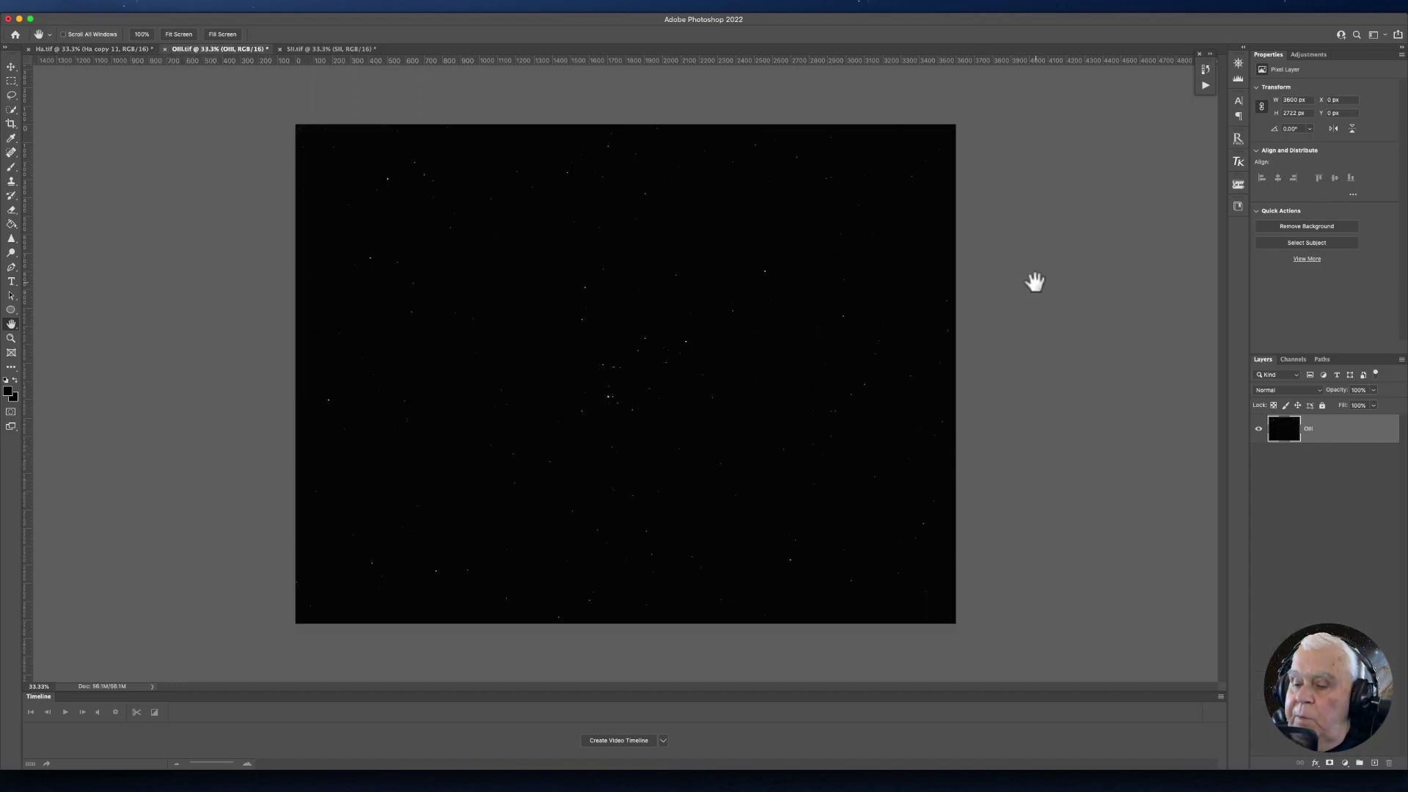
pyautogui.press('super+j')
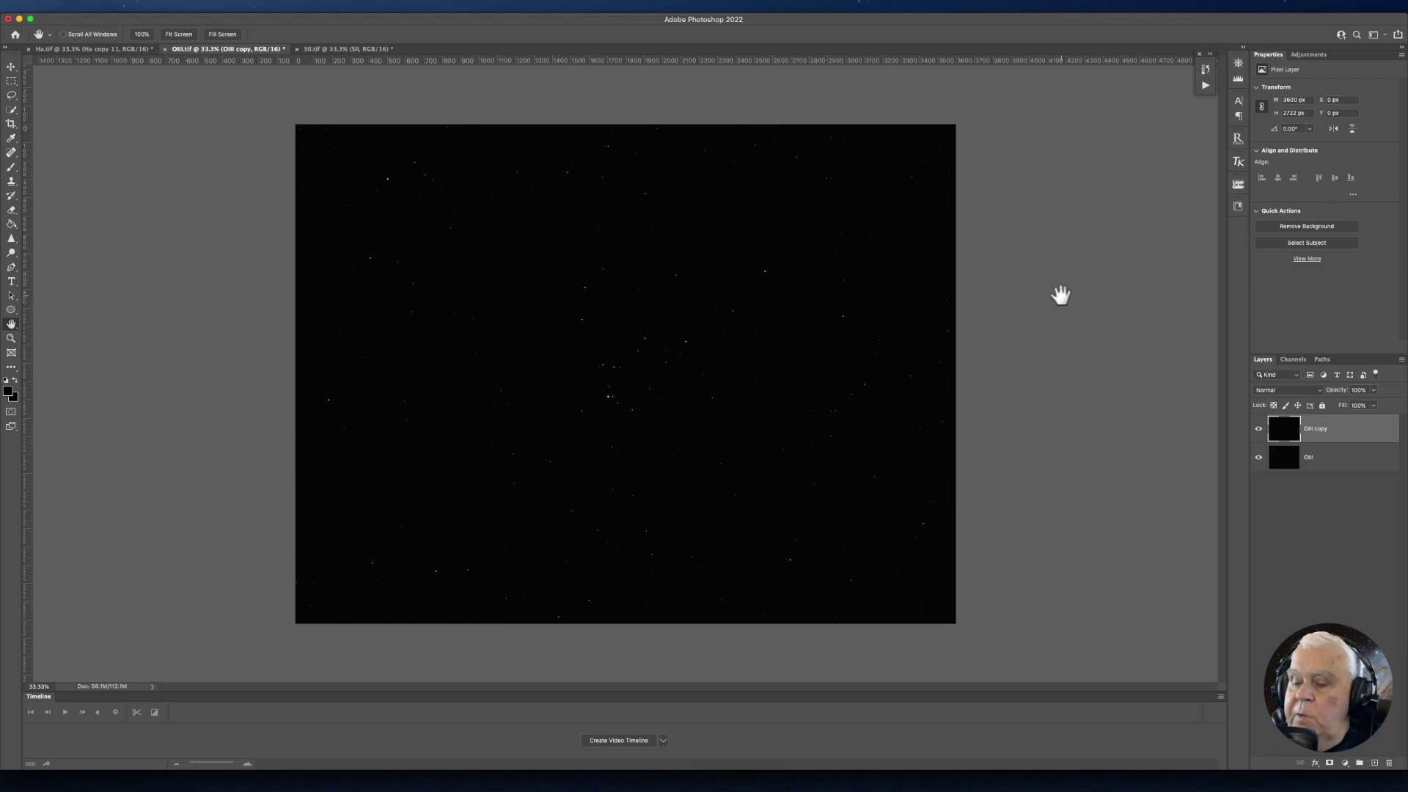
pyautogui.press('super')
pyautogui.press('super+l')
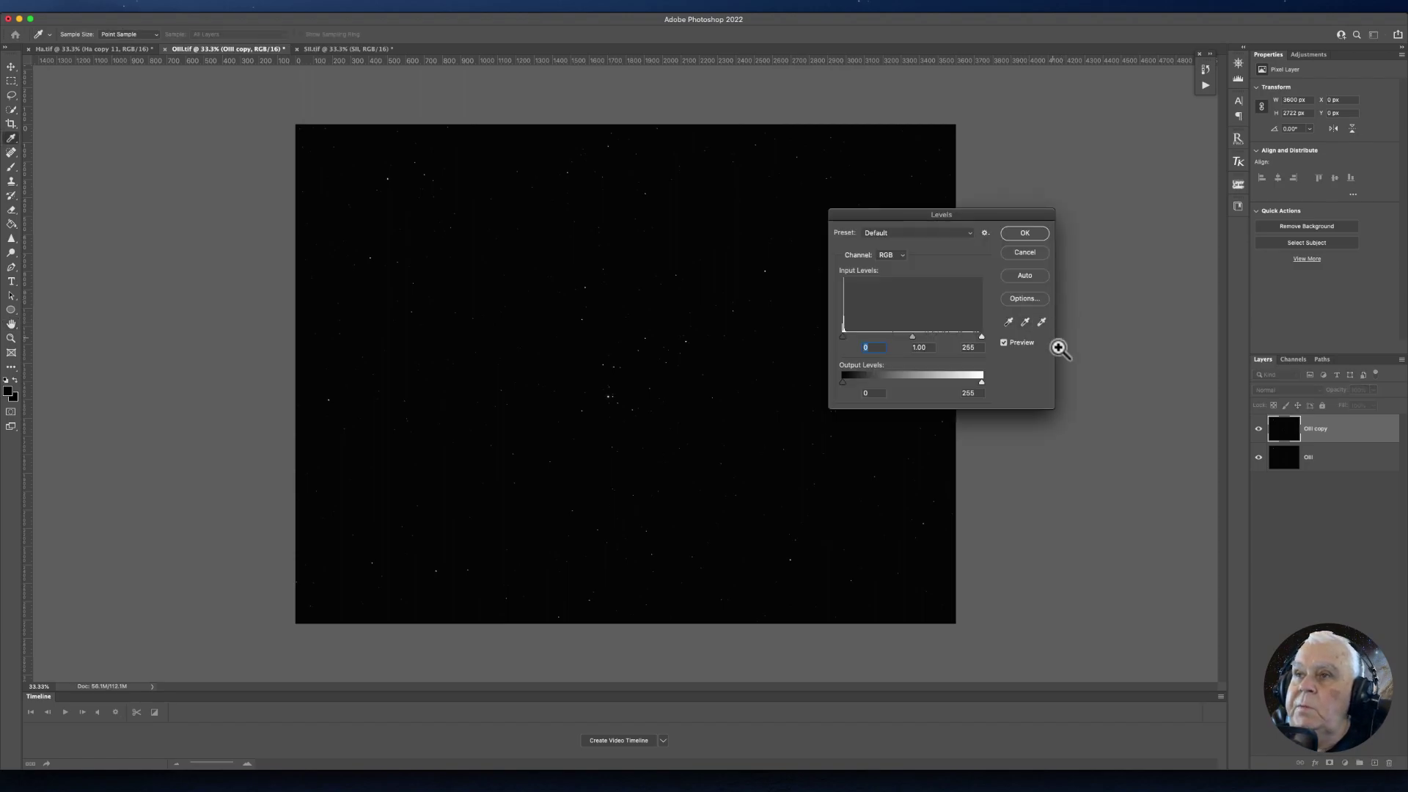
pyautogui.click(910, 338)
pyautogui.moveTo(910, 338); pyautogui.dragTo(871, 339)
pyautogui.click(1021, 234)
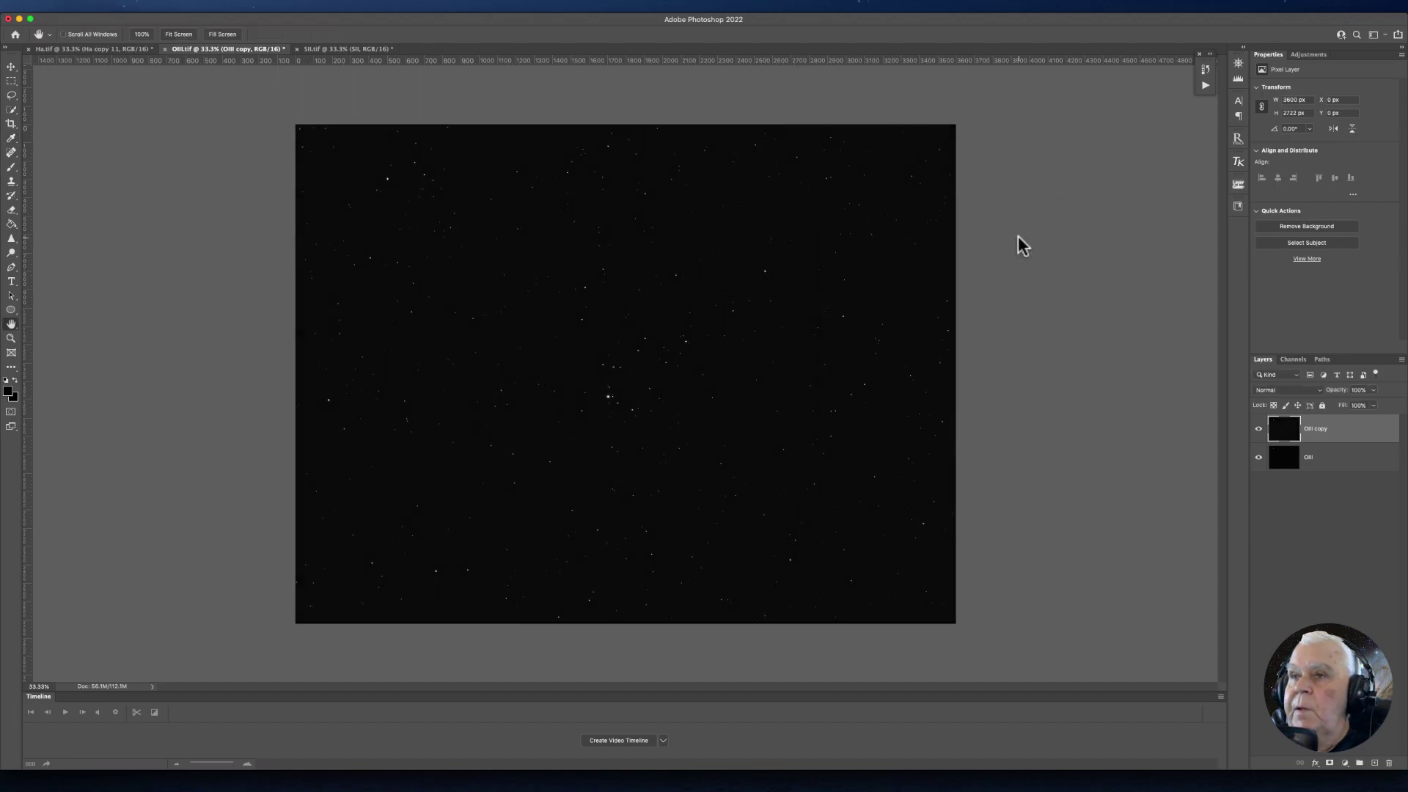
# Duplicate as OIII copy 2 and brighten its midtones with Levels.
pyautogui.press('super+j')
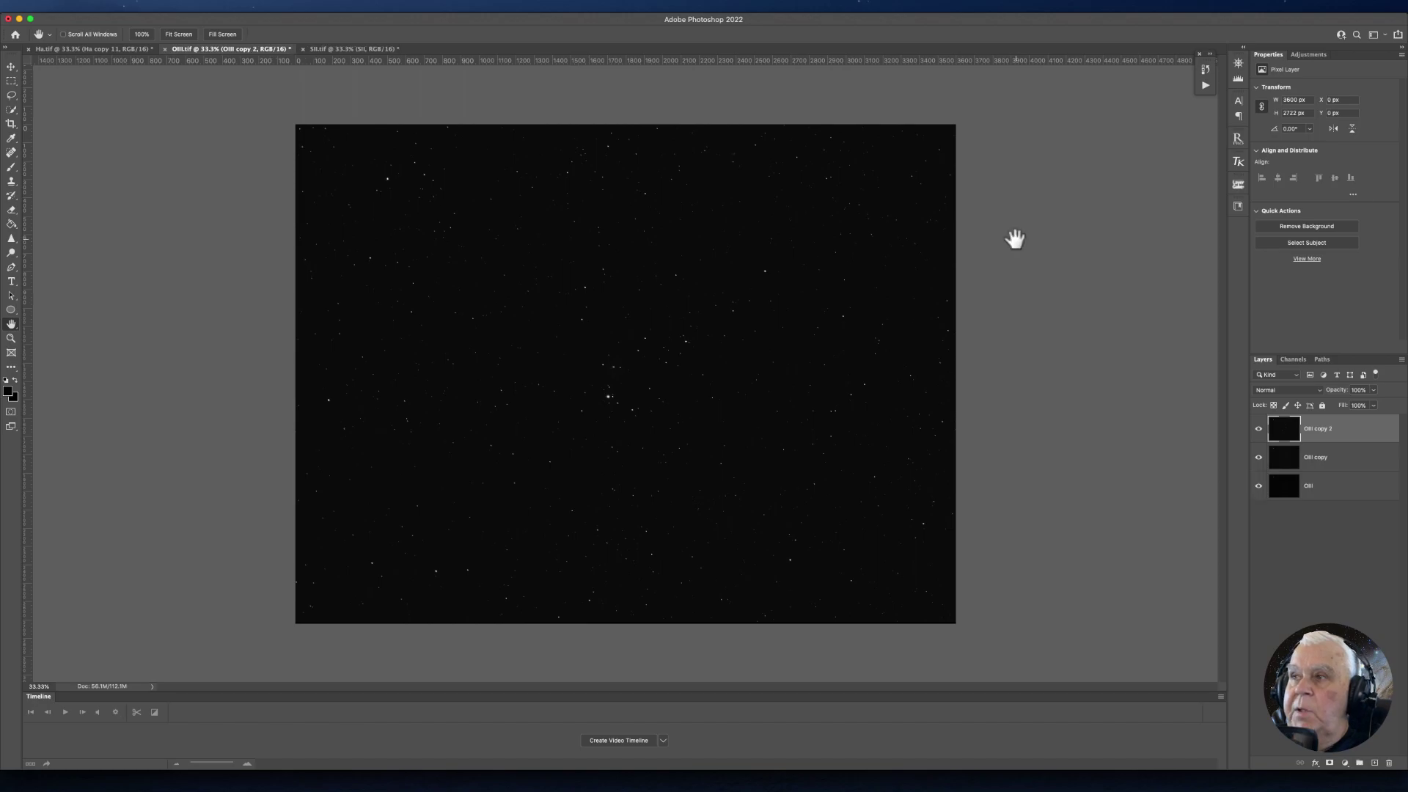
pyautogui.press('super+l')
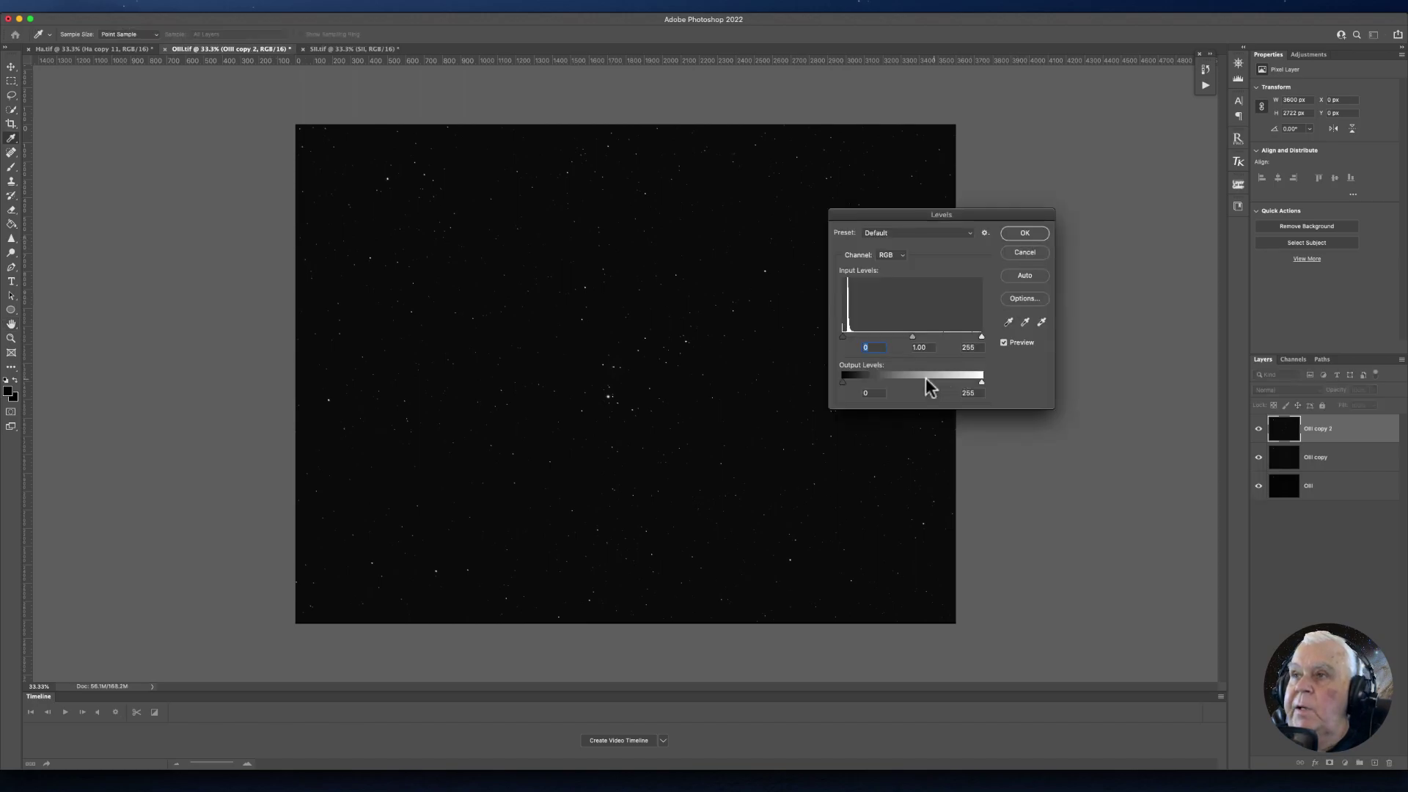
pyautogui.moveTo(909, 336); pyautogui.dragTo(886, 336)
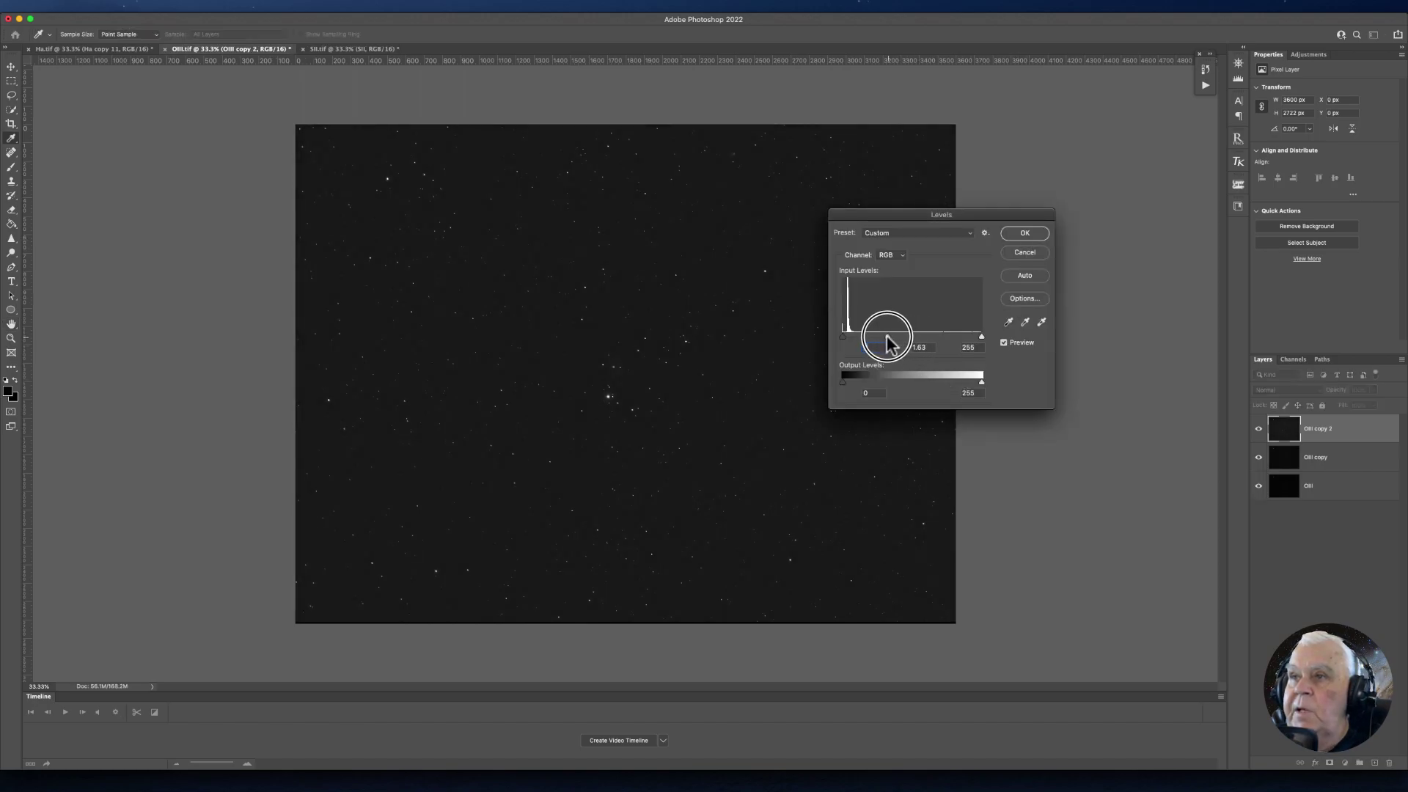
pyautogui.click(1025, 233)
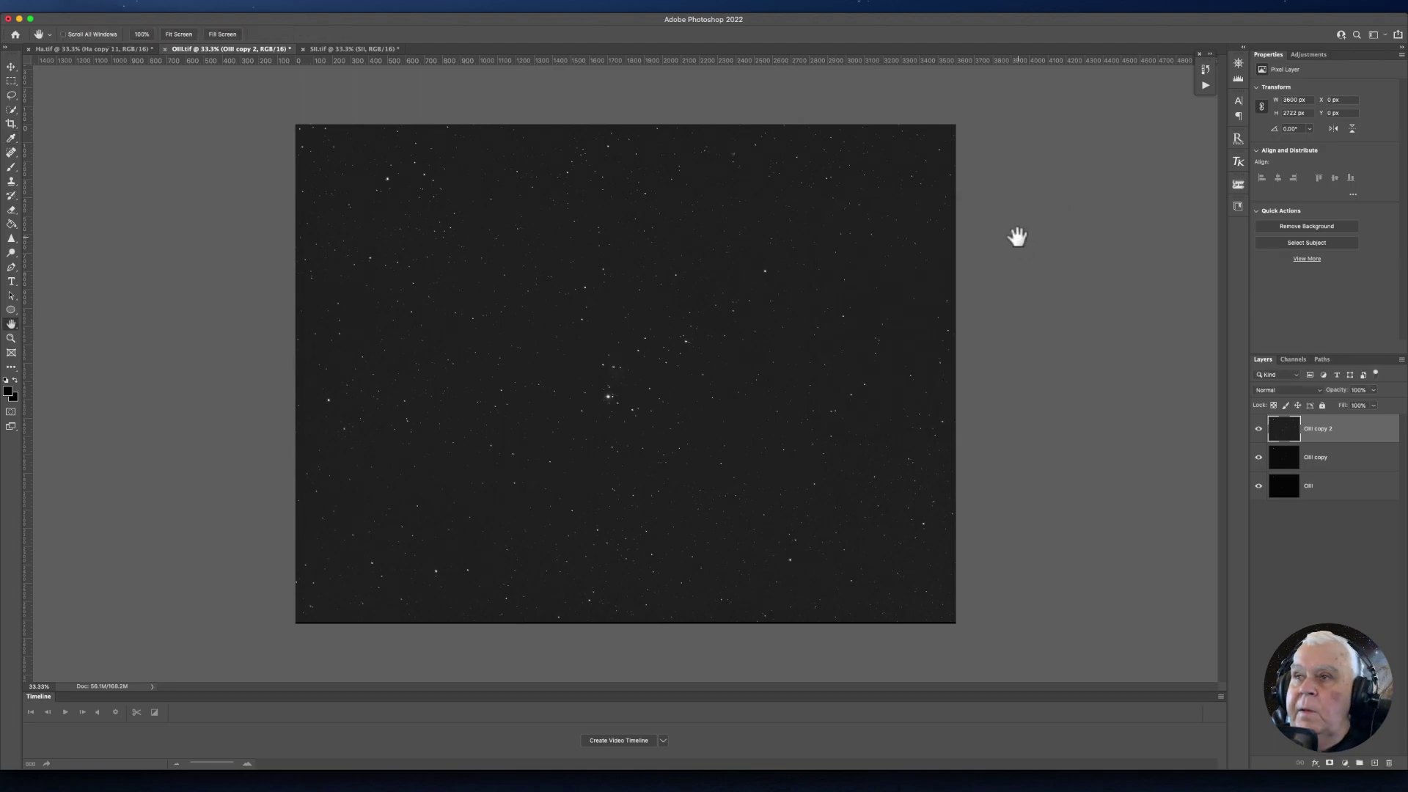
pyautogui.press('super')
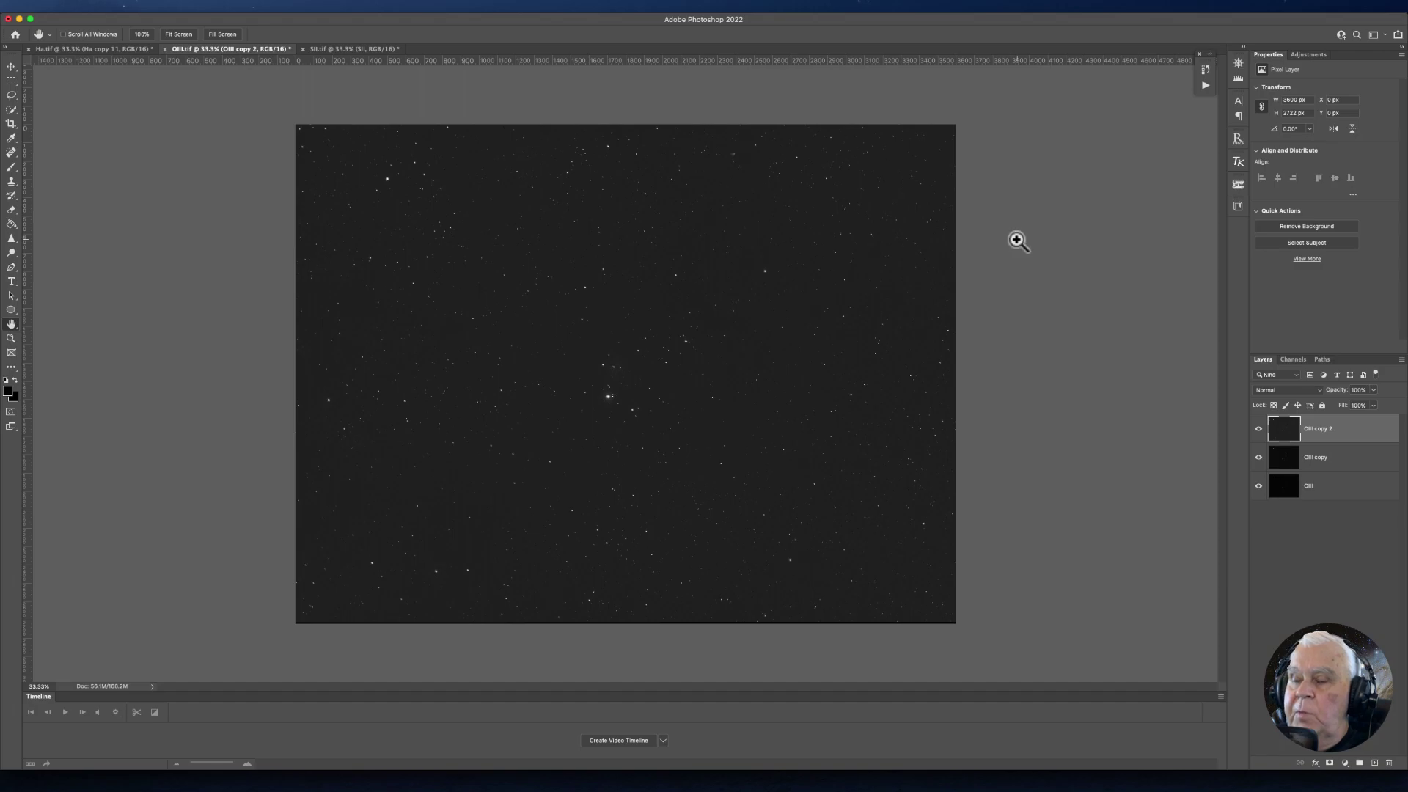
# Darken OIII copy 3's background with a raised black point, then duplicate to OIII copy 4.
pyautogui.press('super+j')
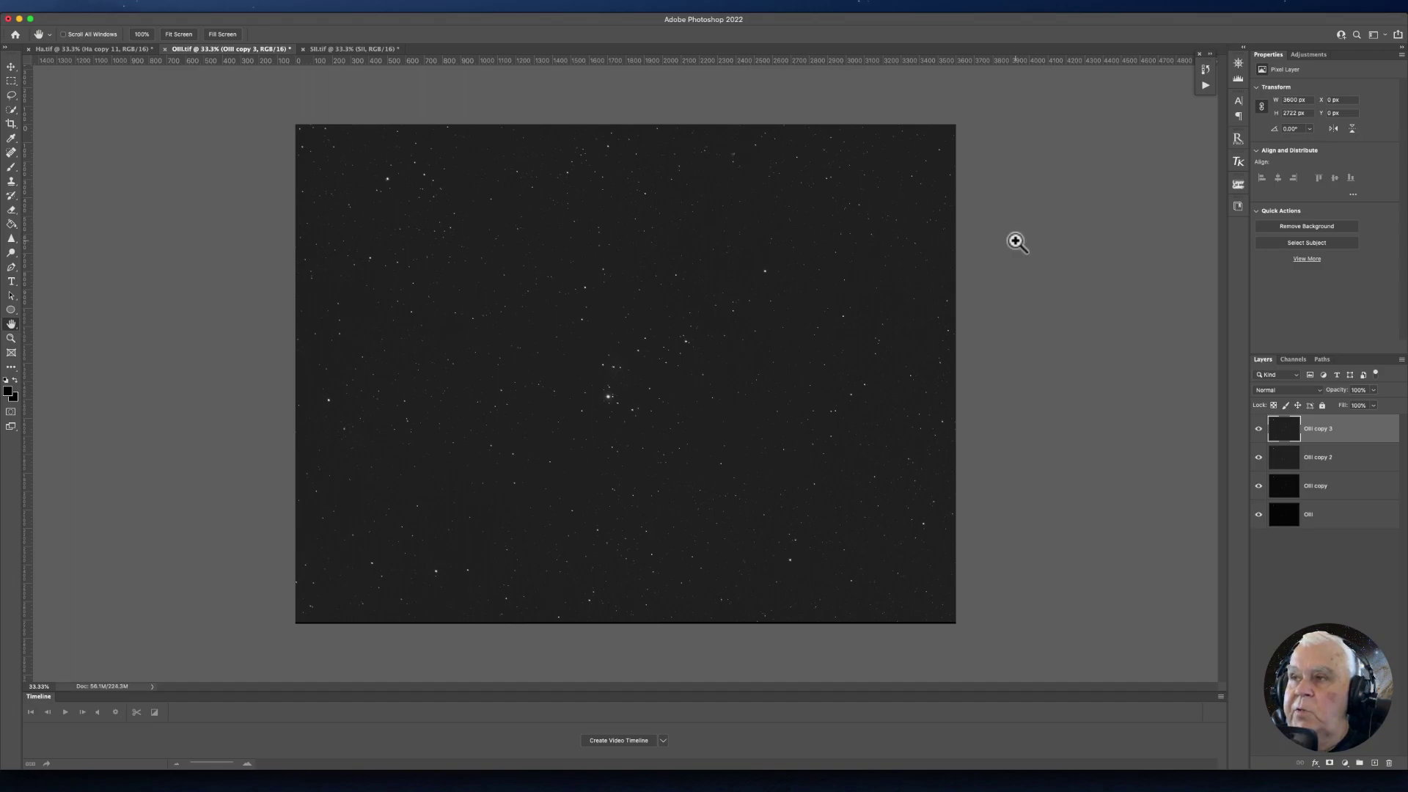
pyautogui.press('super+l')
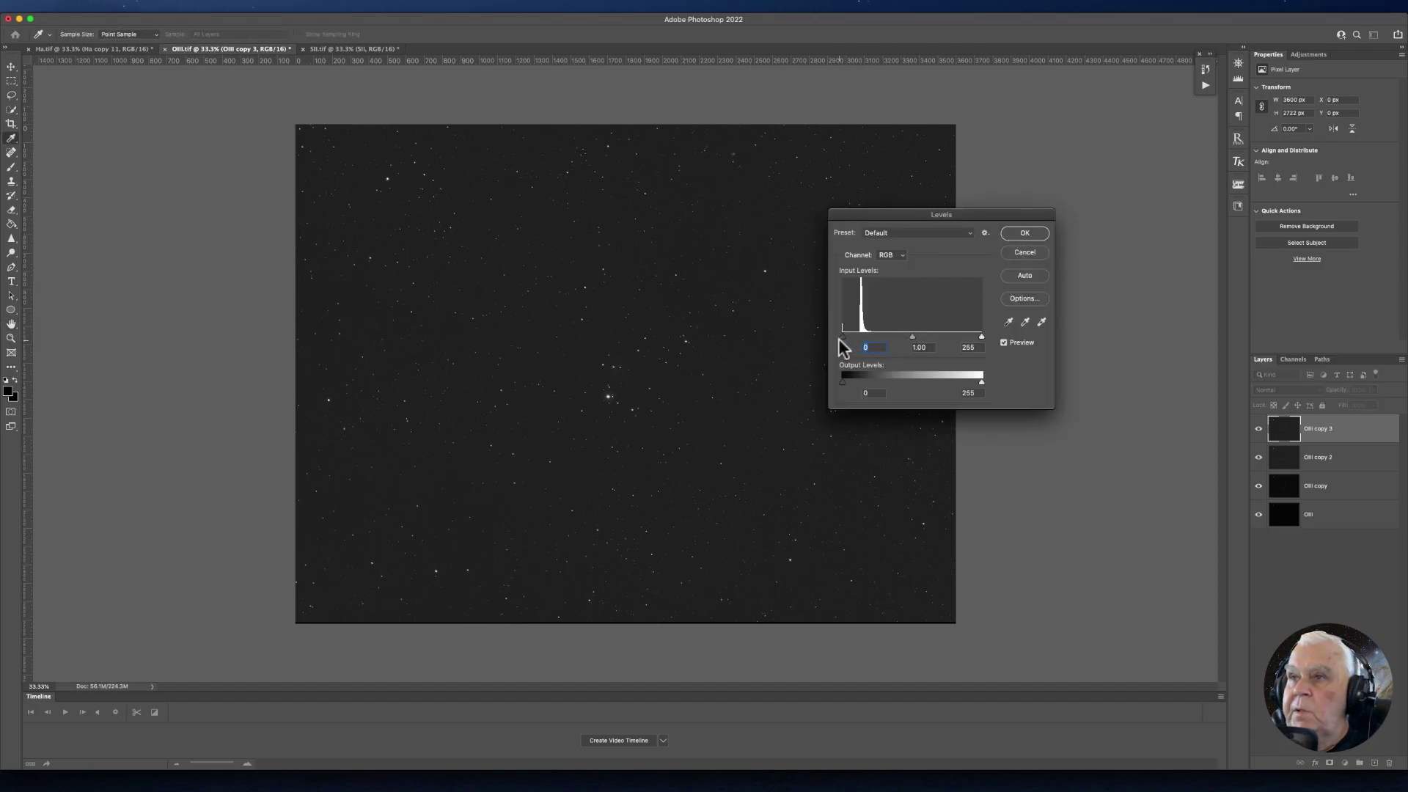
pyautogui.moveTo(842, 337); pyautogui.dragTo(886, 336)
pyautogui.click(1043, 234)
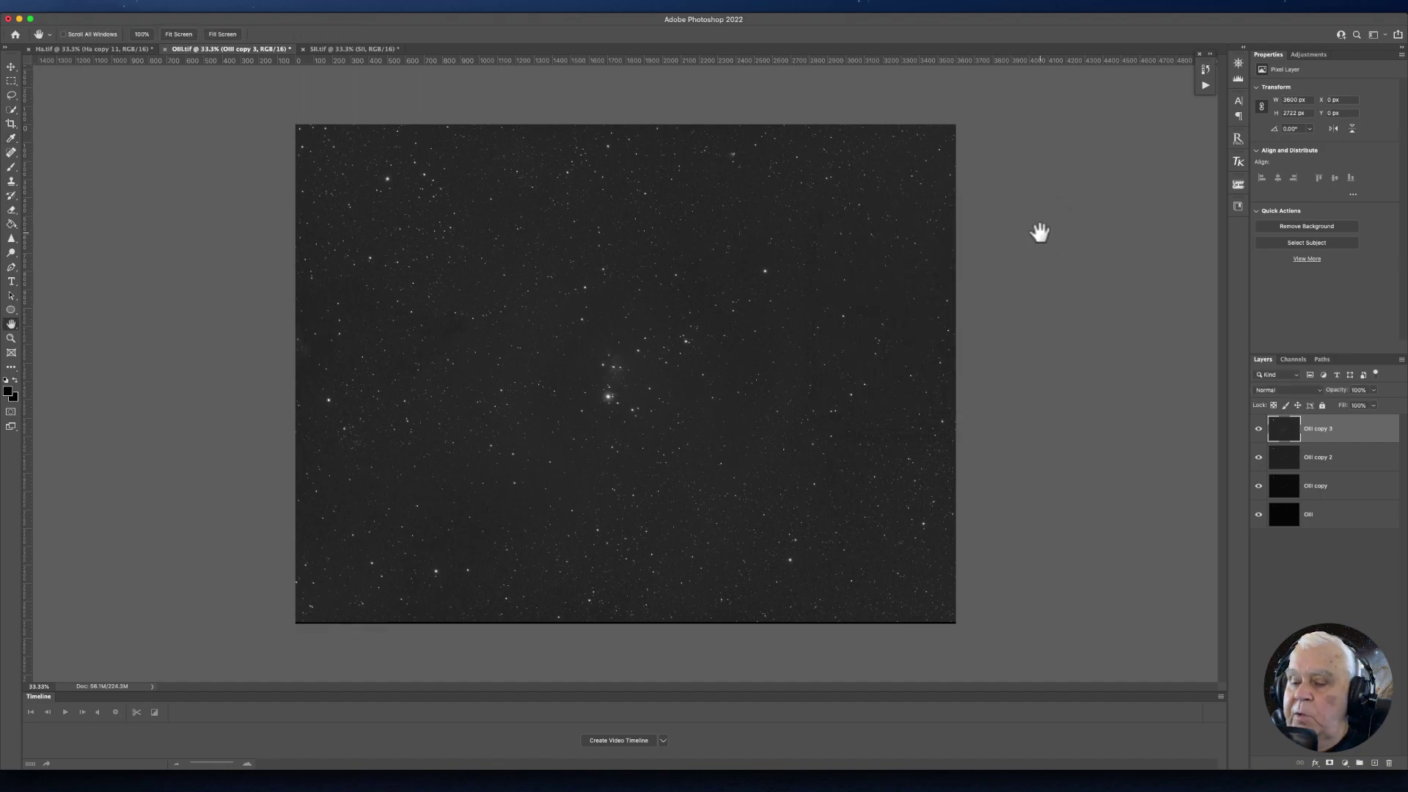
pyautogui.press('super+j')
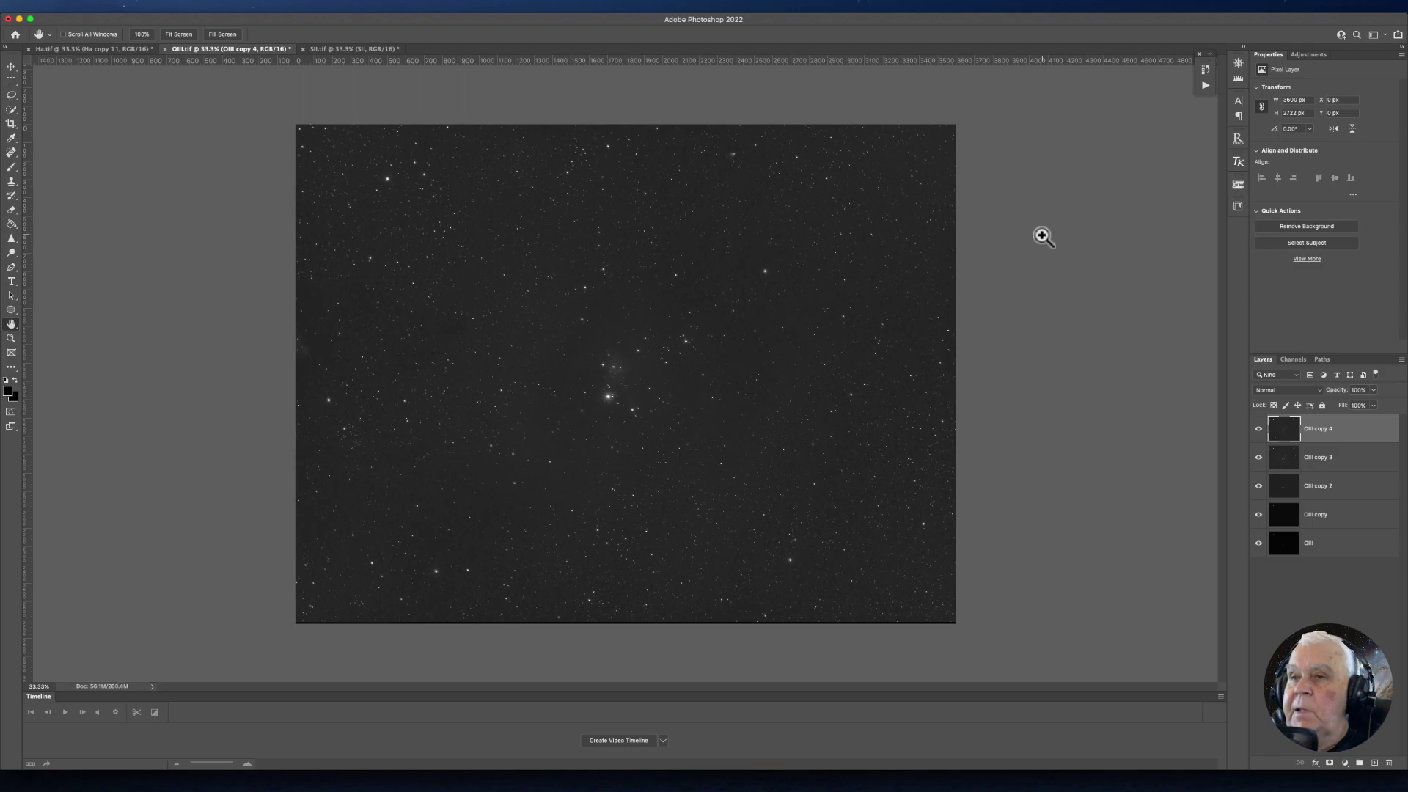
# Brighten OIII copy 4 with Levels (black 24, gamma 1.52) and duplicate it as OIII copy 5.
pyautogui.press('super+l')
pyautogui.moveTo(912, 337)
pyautogui.mouseDown()
pyautogui.moveTo(847, 336)
pyautogui.moveTo(900, 336)
pyautogui.mouseUp()
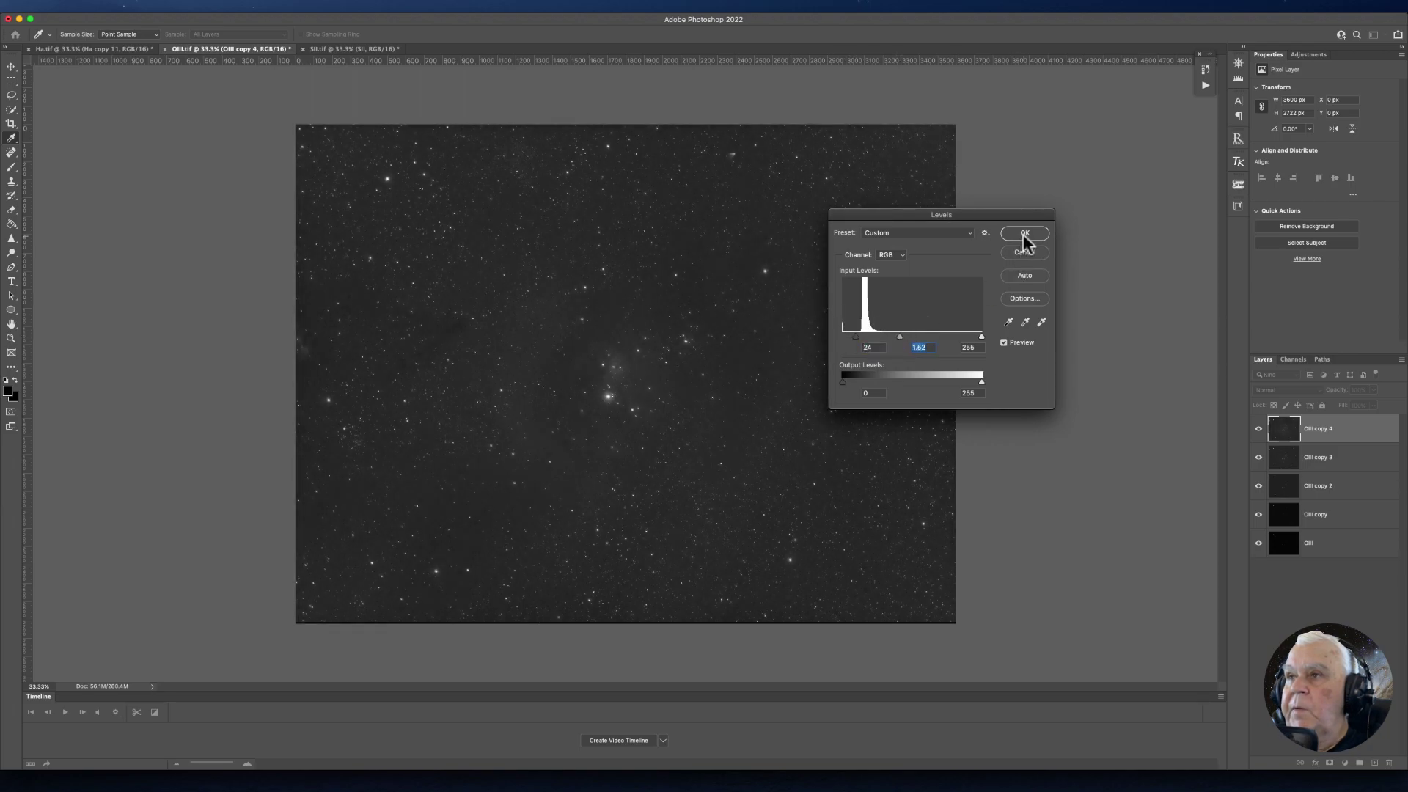
pyautogui.click(1024, 234)
pyautogui.press('h')
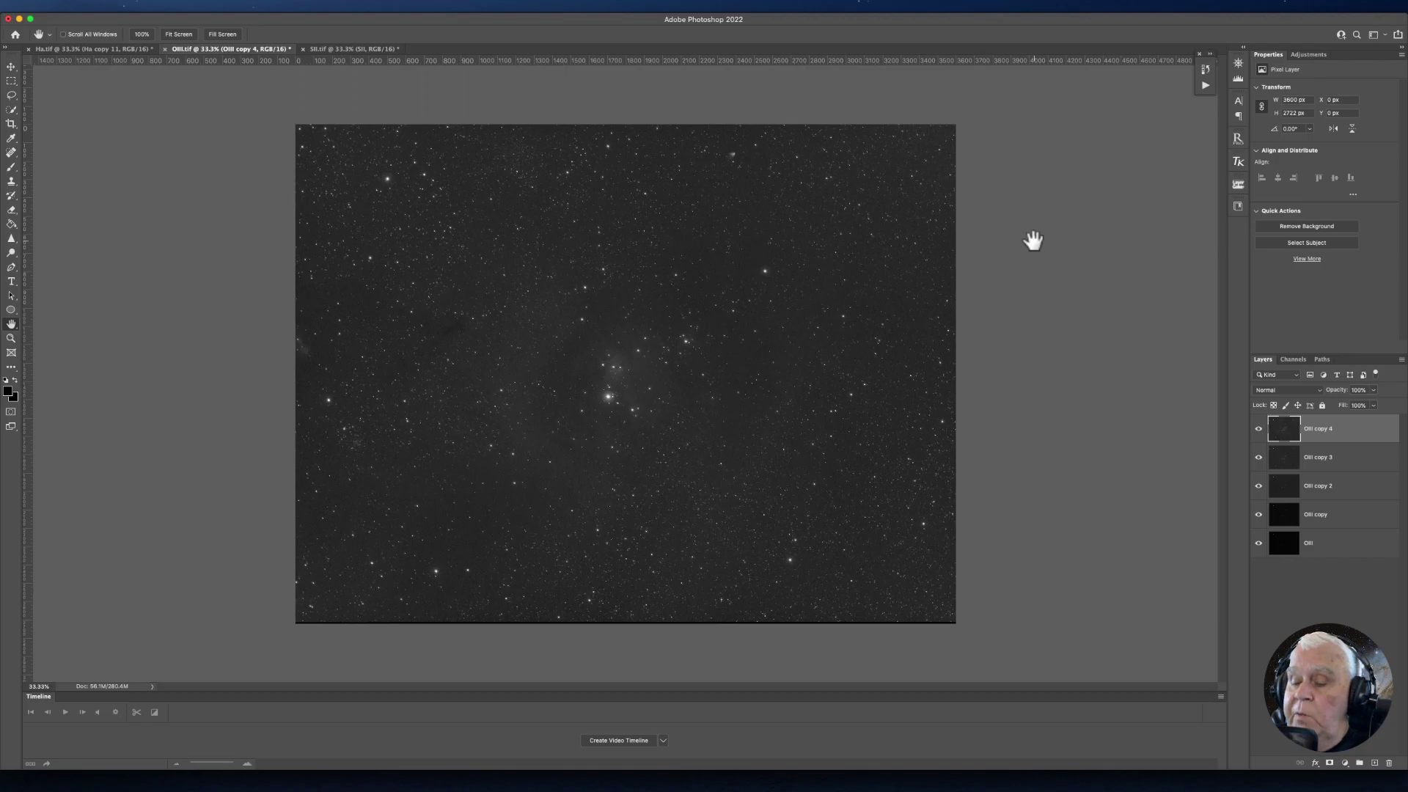
pyautogui.press('super+j')
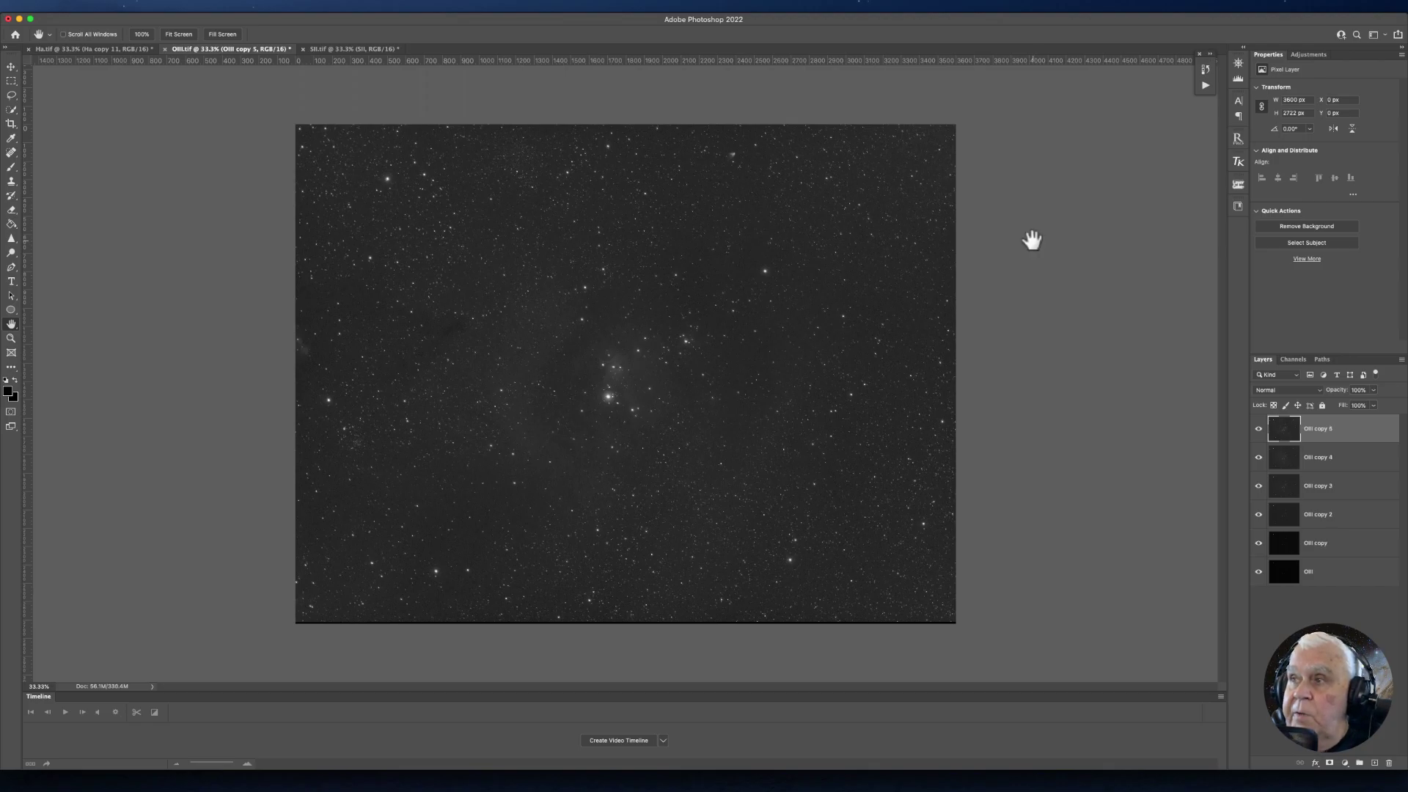
# Try a curve on OIII copy 5 with raised black point and two points, then remove them.
pyautogui.press('super+m')
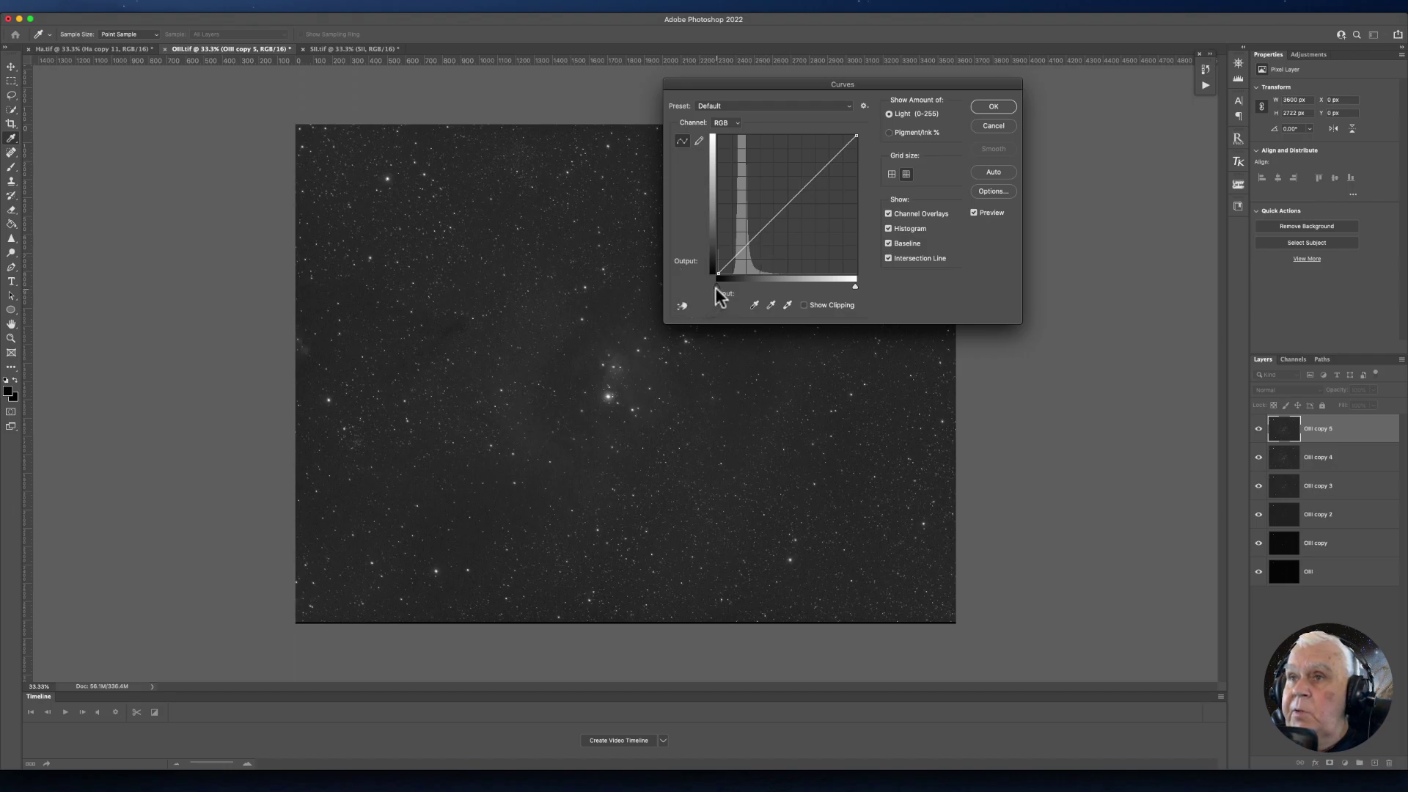
pyautogui.moveTo(717, 288); pyautogui.dragTo(725, 294)
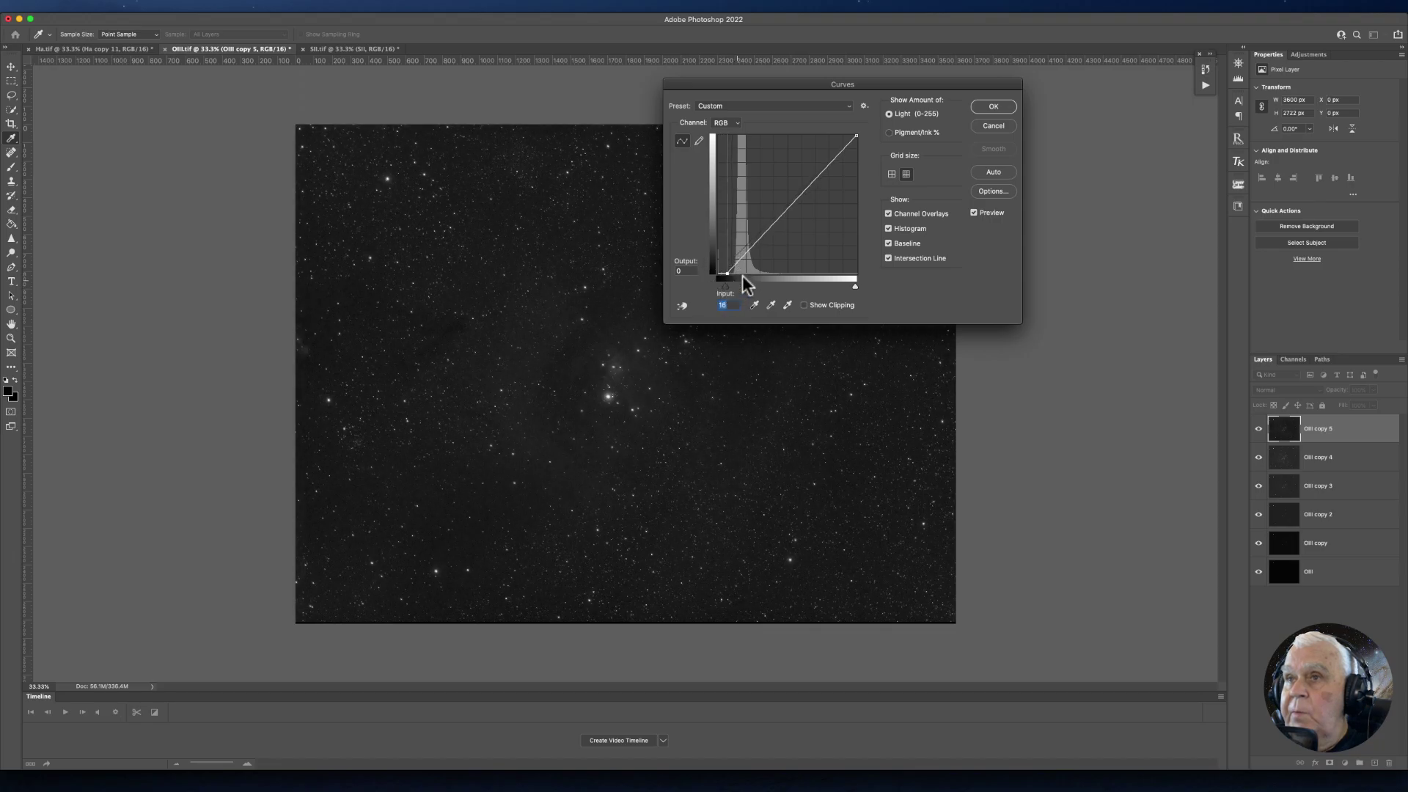
pyautogui.click(759, 239)
pyautogui.moveTo(759, 239); pyautogui.dragTo(746, 236)
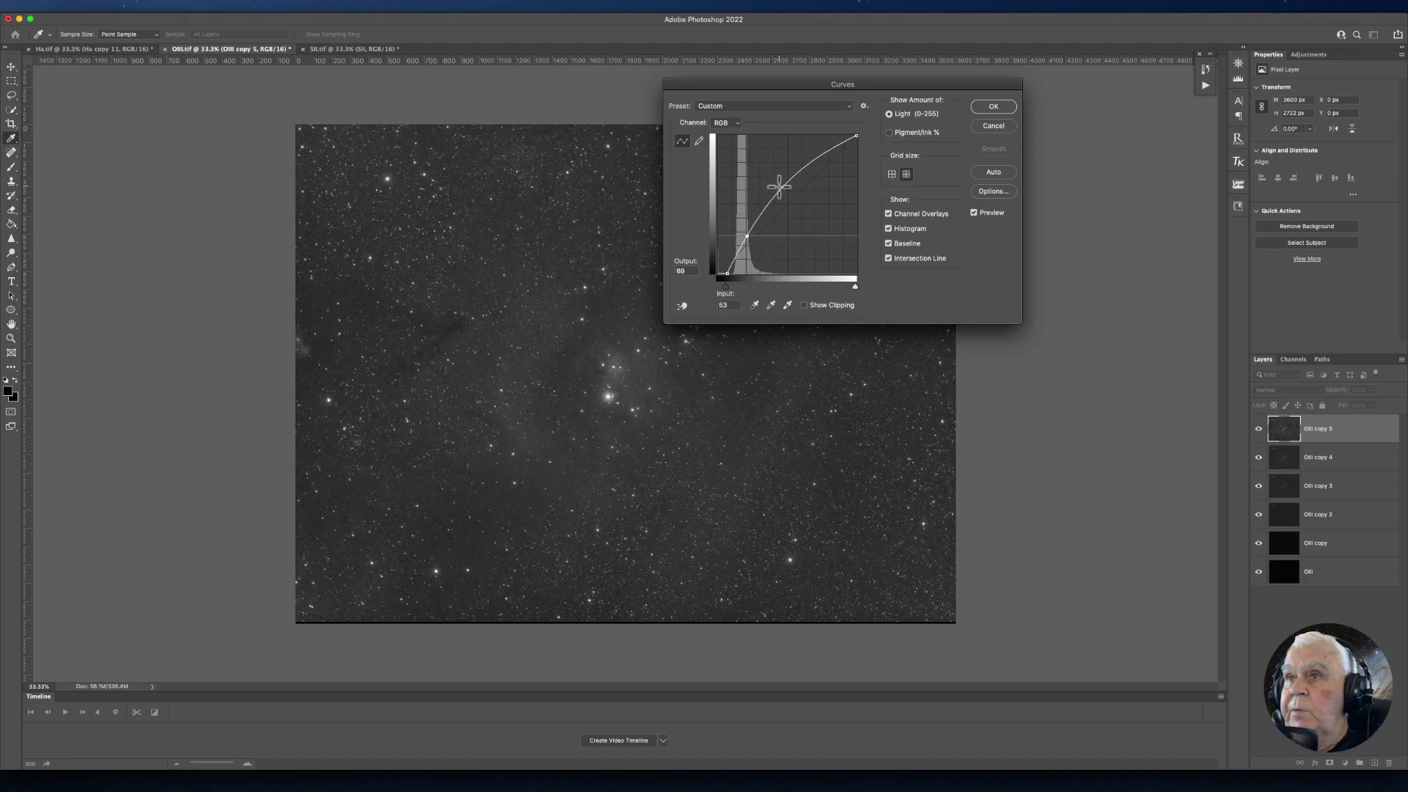
pyautogui.moveTo(780, 188); pyautogui.dragTo(784, 195)
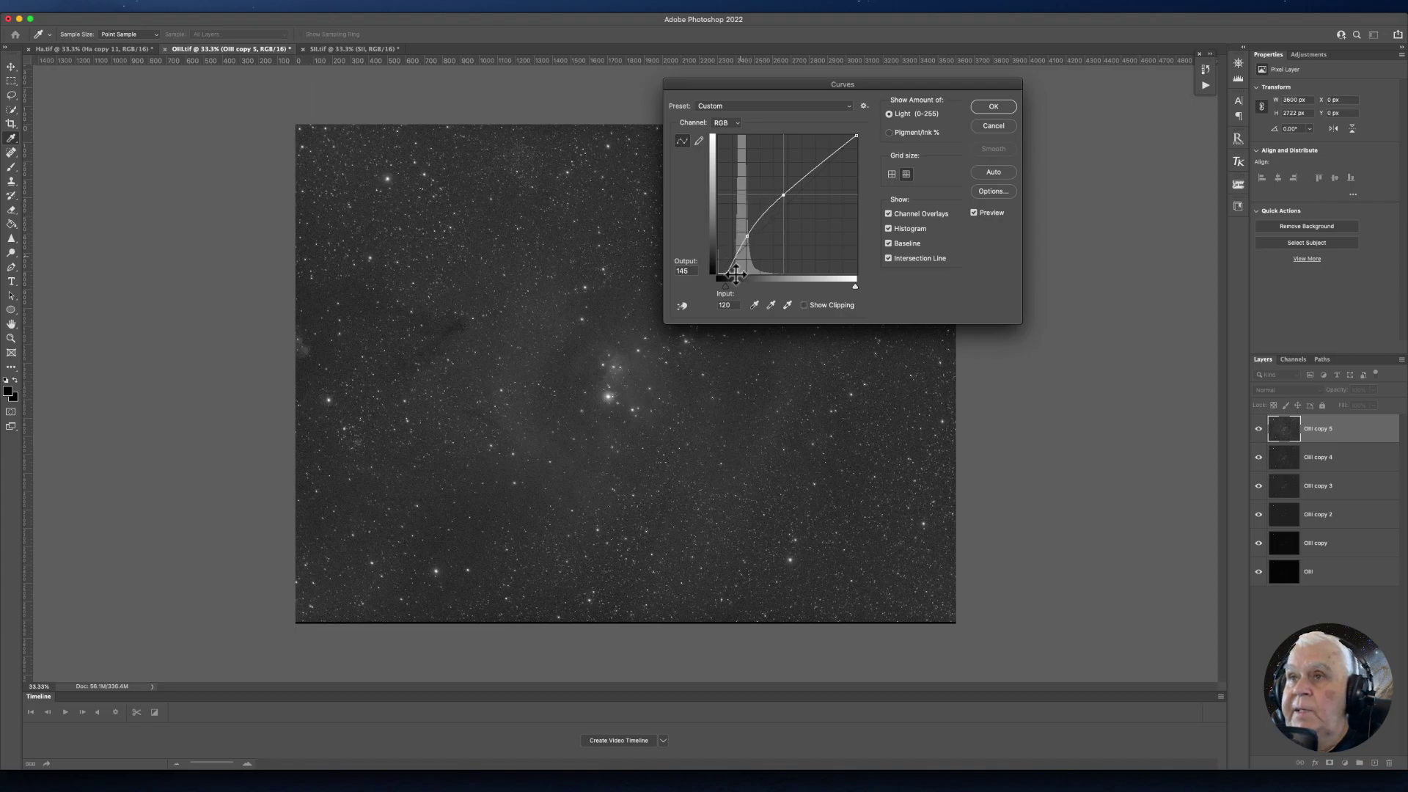
pyautogui.keyDown('super'); pyautogui.click(746, 236); pyautogui.keyUp('super')
pyautogui.click(784, 195)
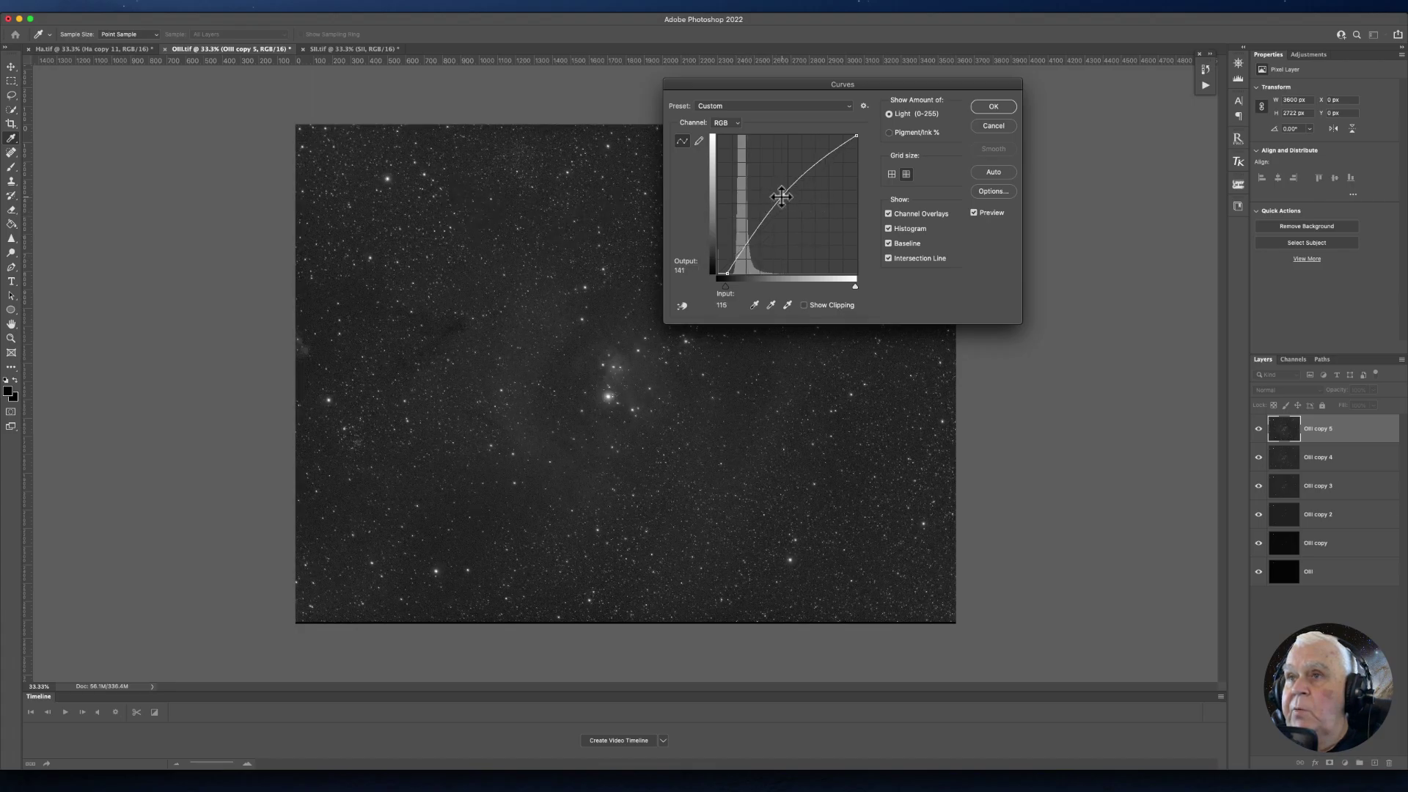
pyautogui.moveTo(783, 195); pyautogui.dragTo(346, 214)
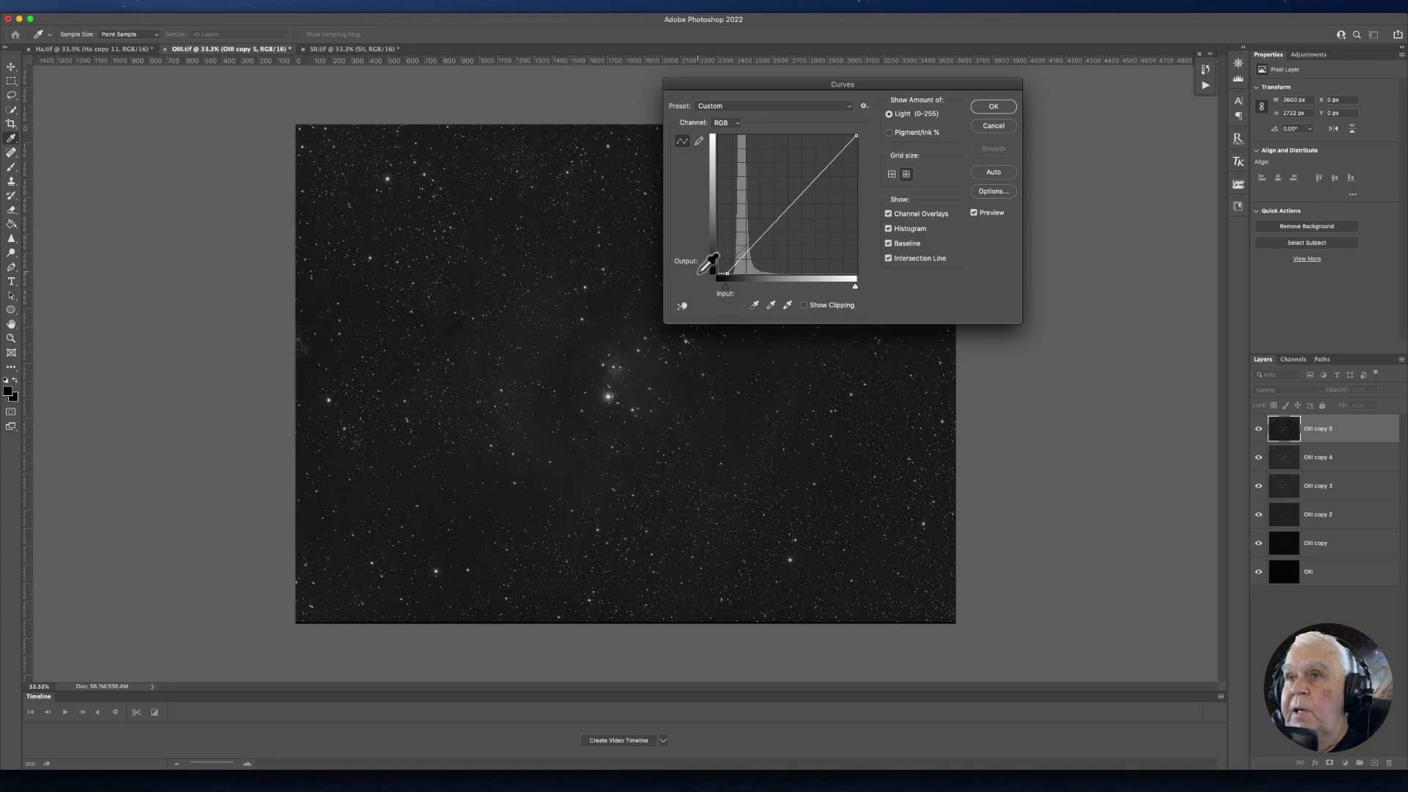
# Rebuild OIII copy 5's curve with a nudged black point, midtone and shadow points, and apply it.
pyautogui.moveTo(726, 273)
pyautogui.mouseDown()
pyautogui.moveTo(719, 256)
pyautogui.moveTo(710, 282)
pyautogui.mouseUp()
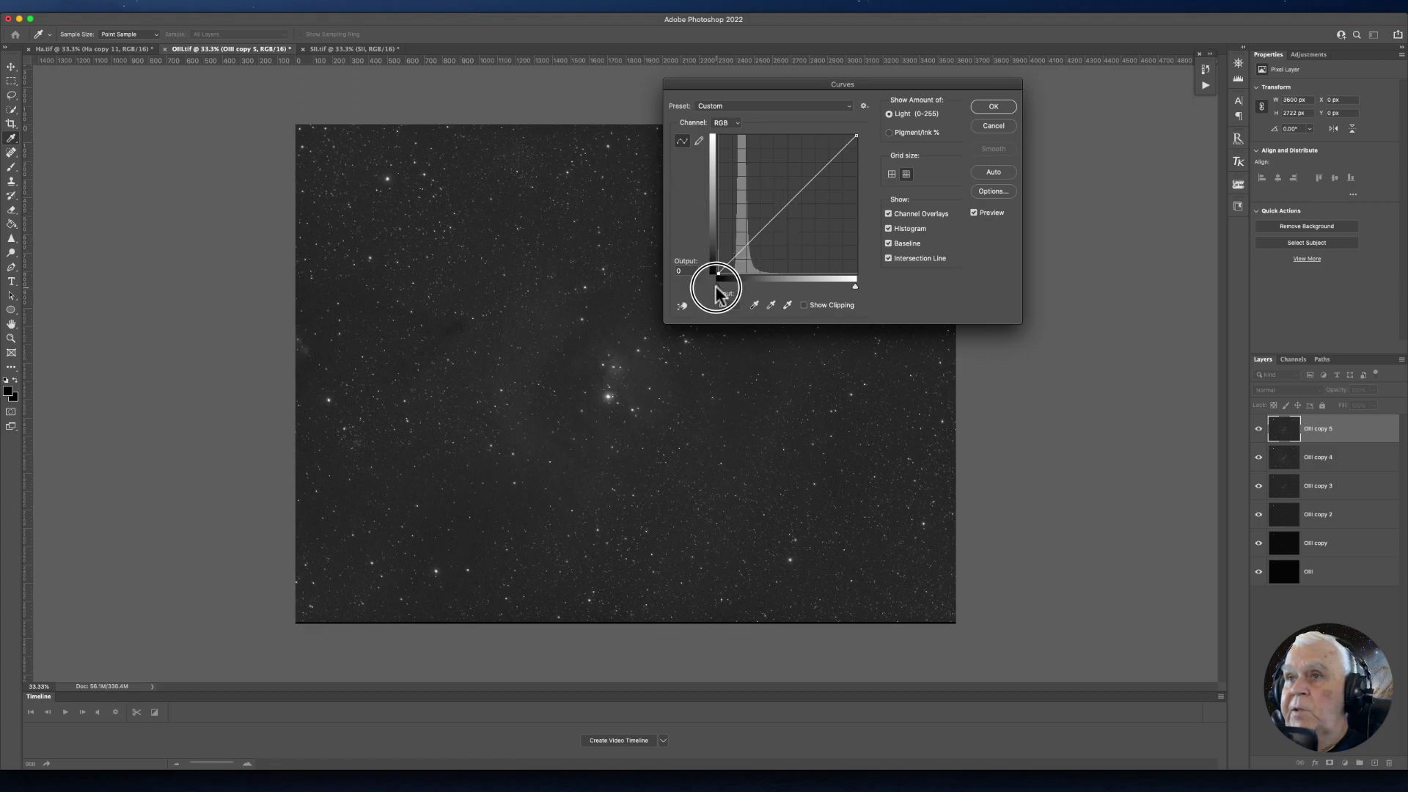
pyautogui.moveTo(717, 293); pyautogui.dragTo(721, 294)
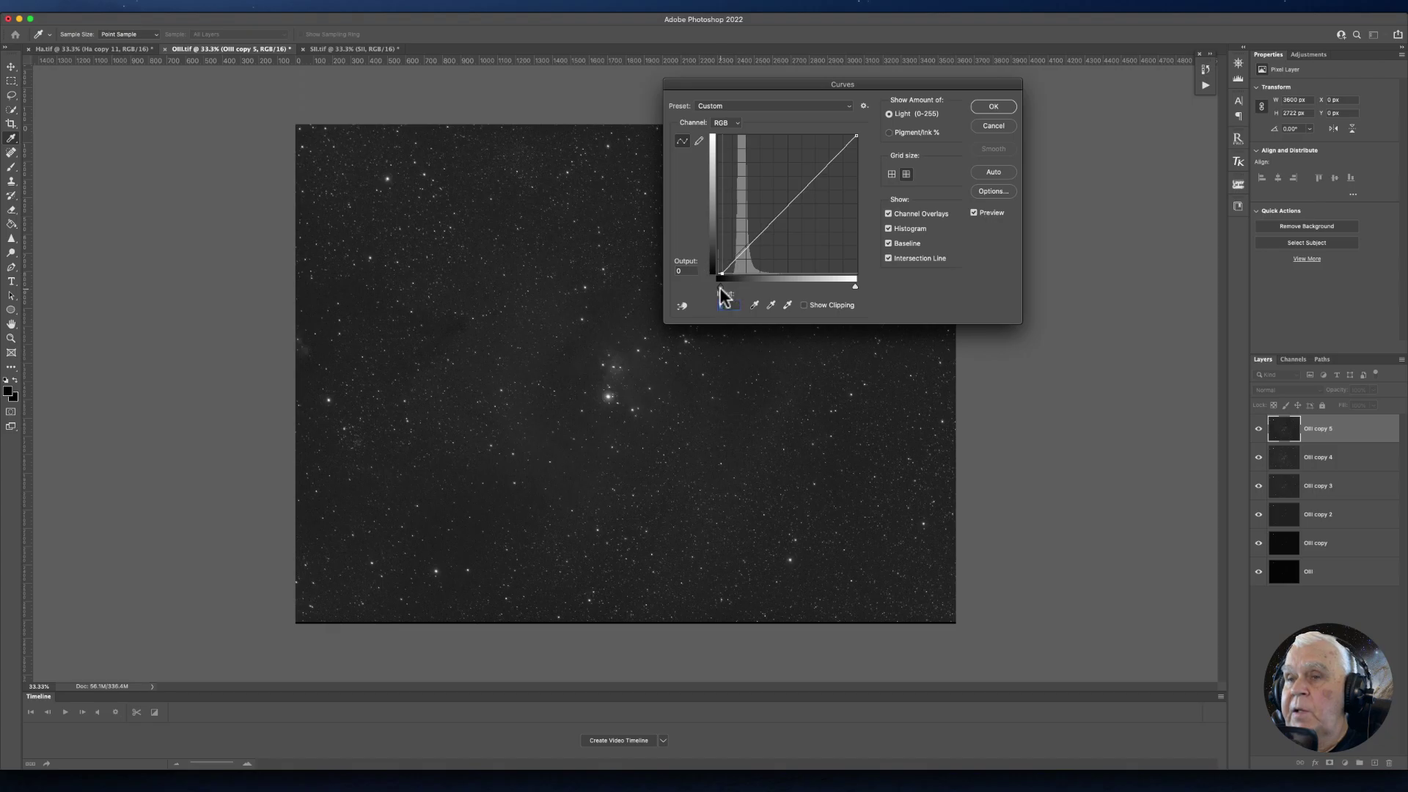
pyautogui.click(783, 212)
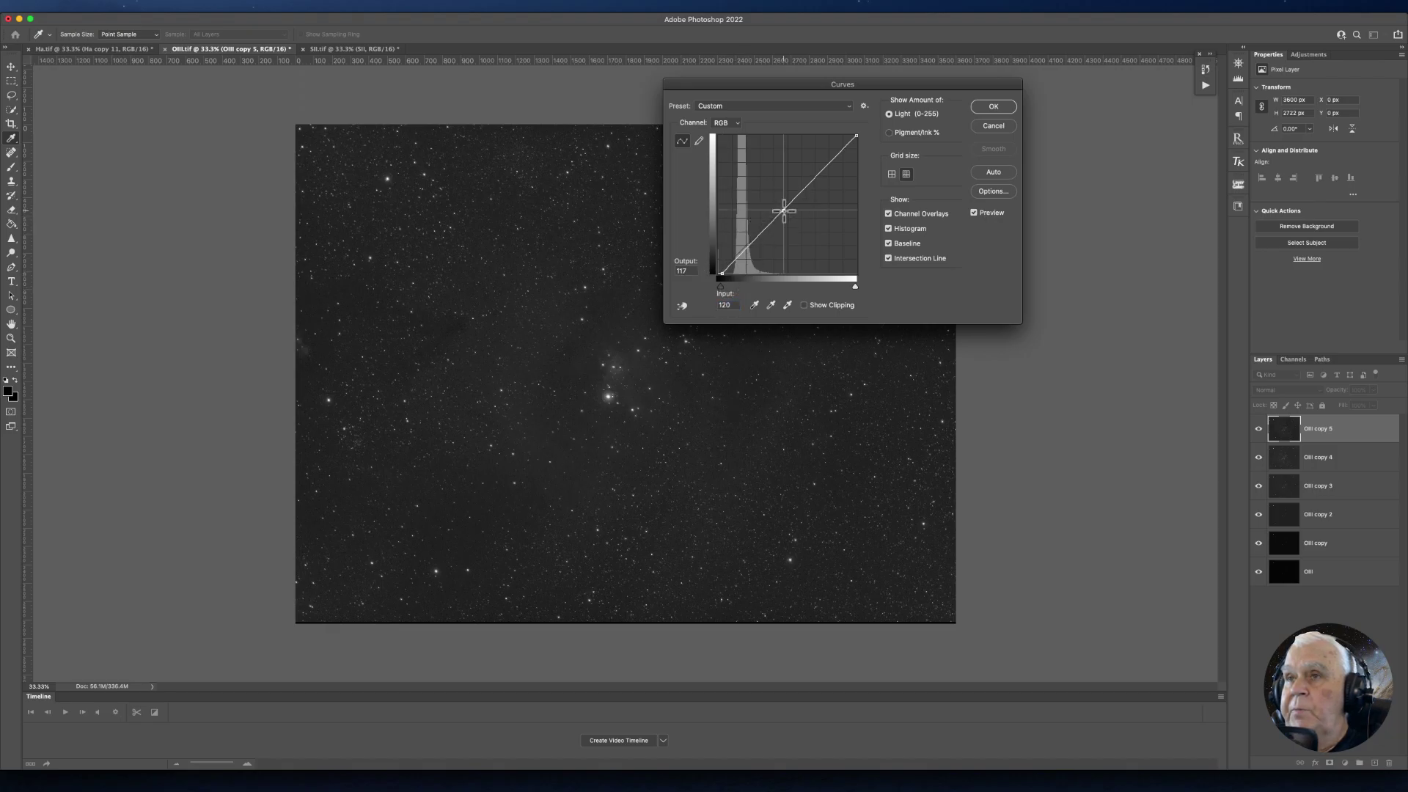
pyautogui.click(754, 237)
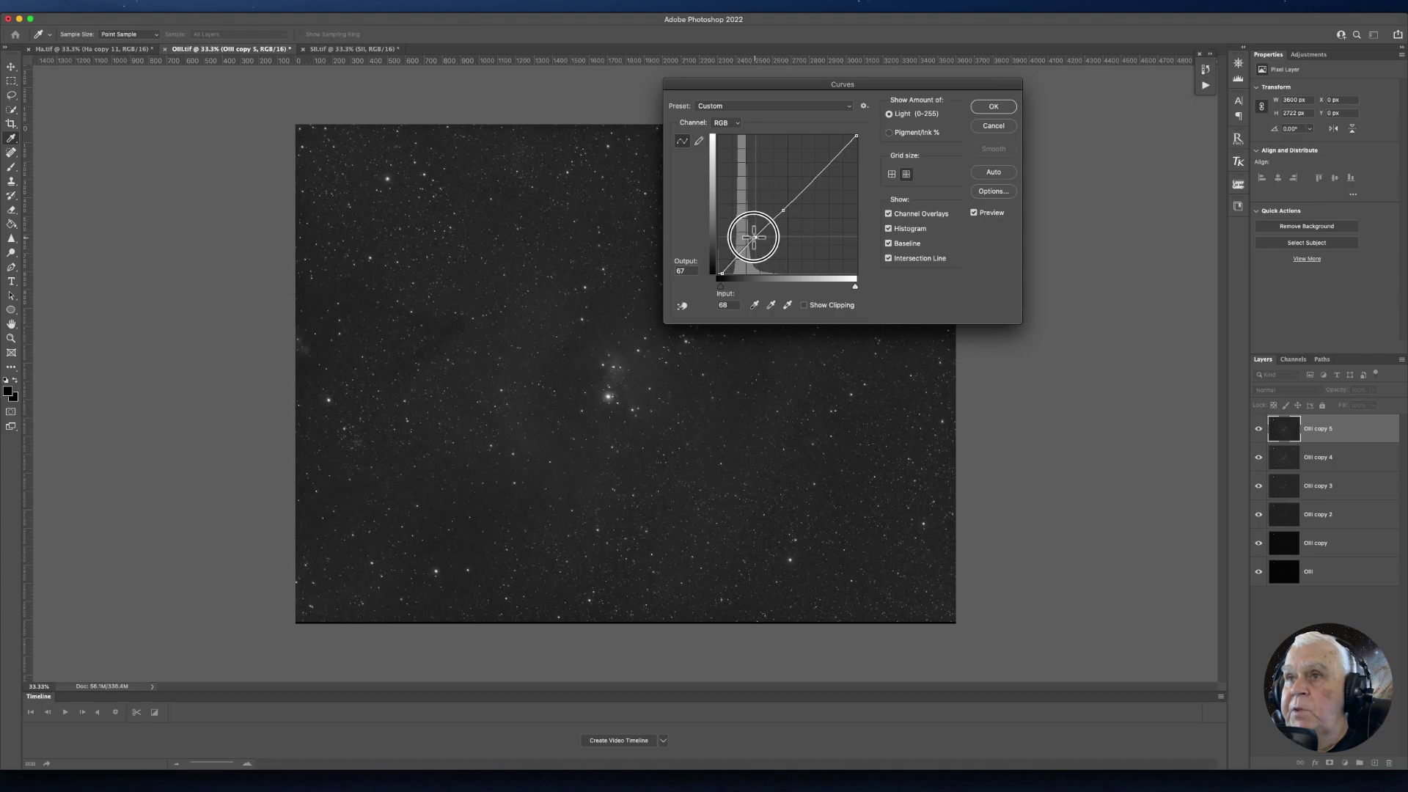
pyautogui.click(731, 259)
pyautogui.moveTo(731, 260); pyautogui.dragTo(784, 198)
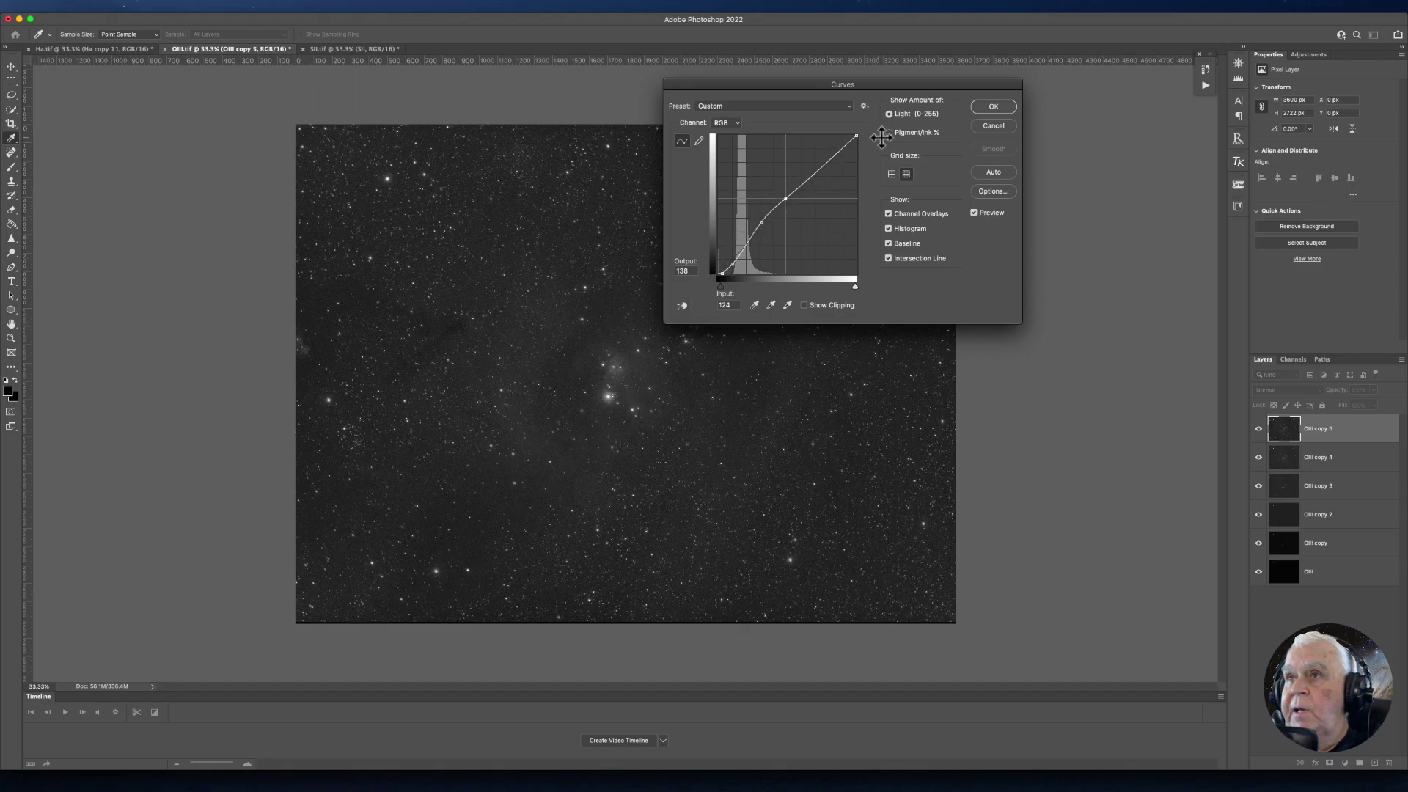
pyautogui.click(983, 107)
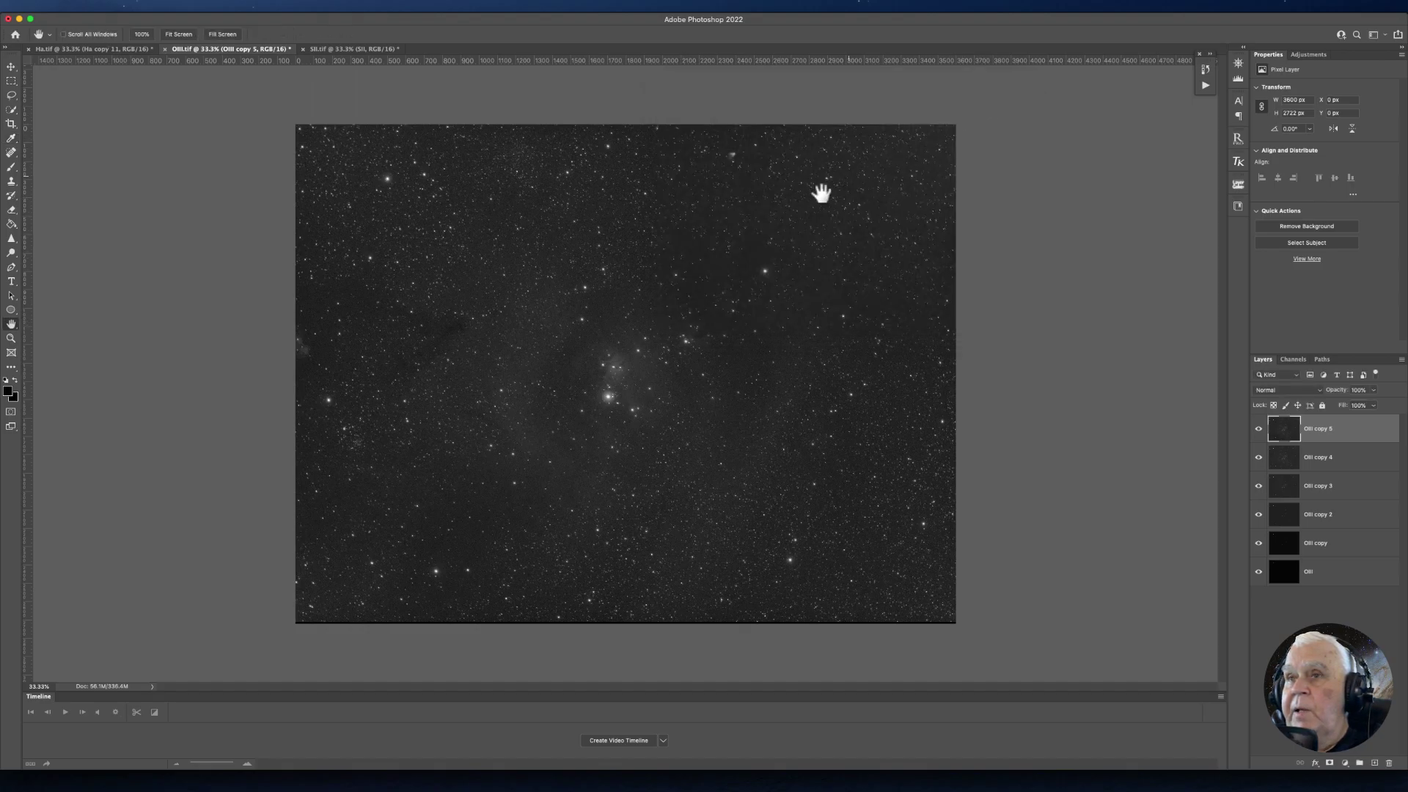
# Duplicate as OIII copy 6 and lift its shadows with a midpoint-anchored curve.
pyautogui.click(471, 318)
pyautogui.press('super+j')
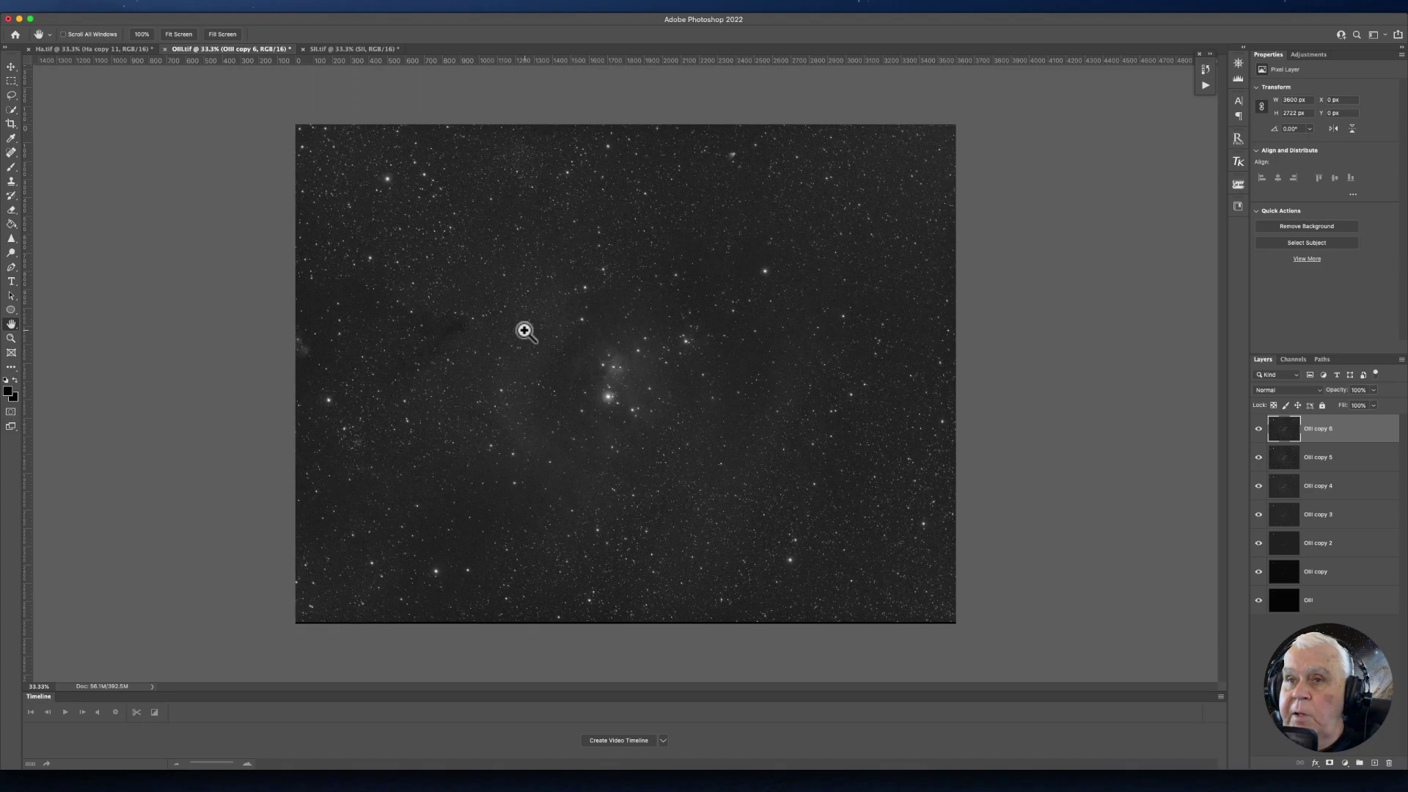
pyautogui.press('super+m')
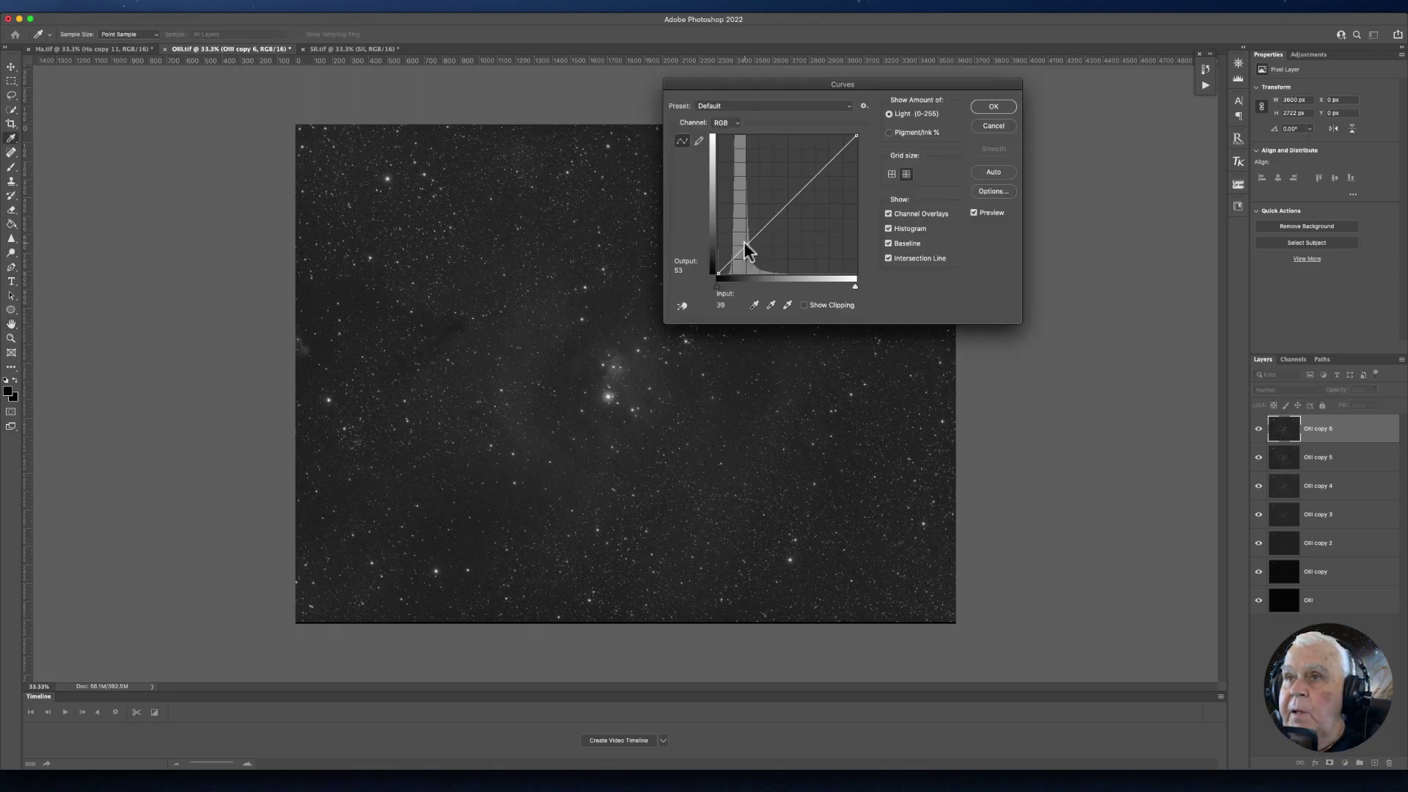
pyautogui.click(789, 203)
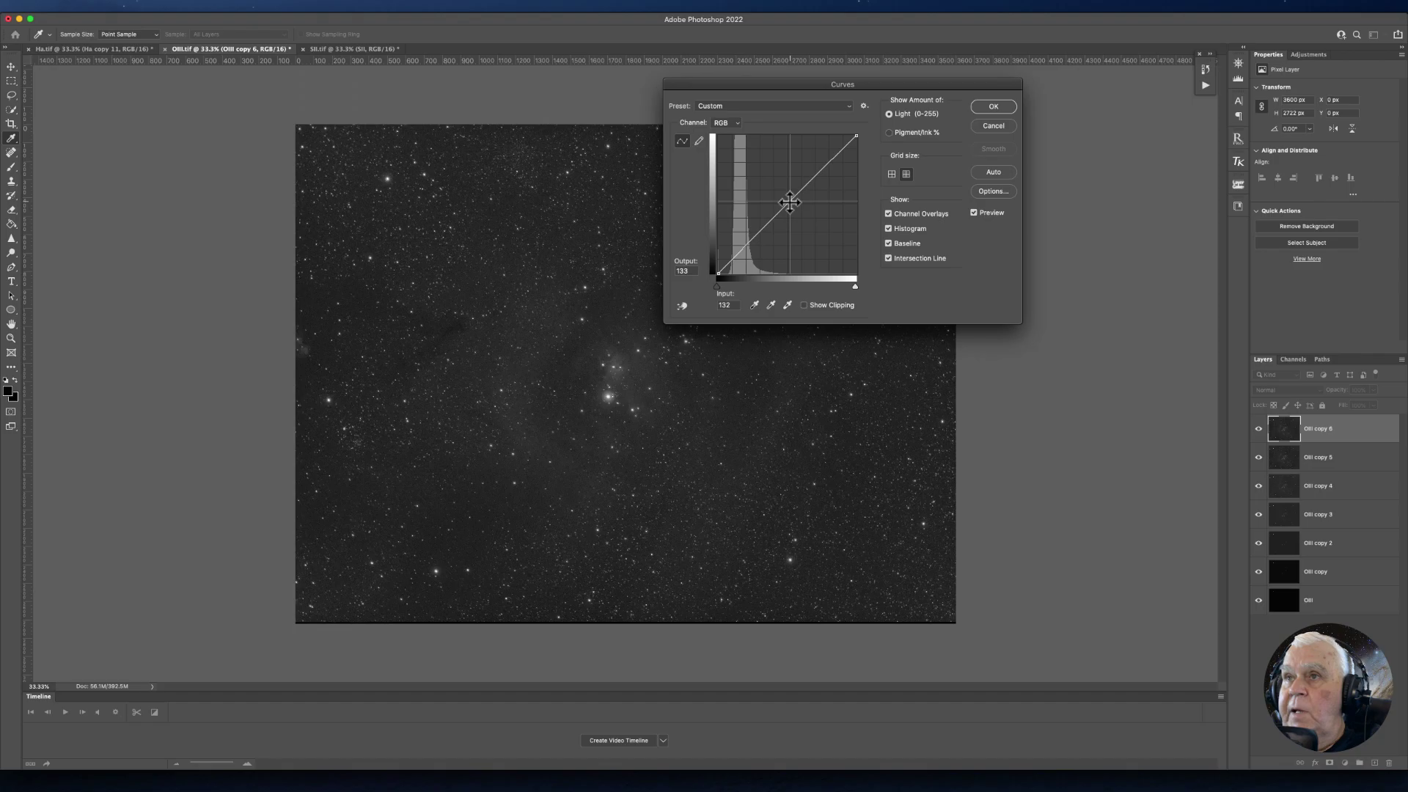
pyautogui.moveTo(744, 247); pyautogui.dragTo(740, 241)
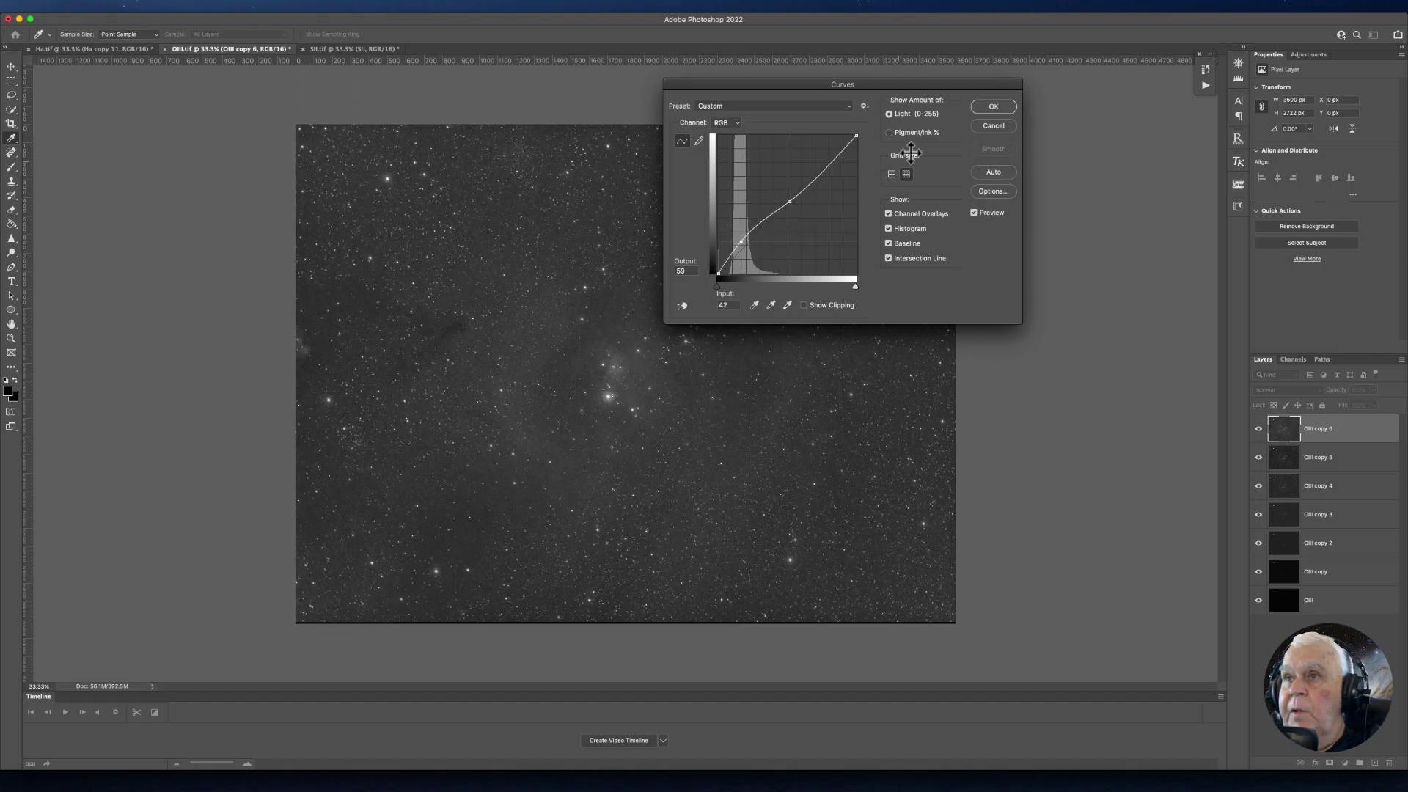
pyautogui.click(993, 107)
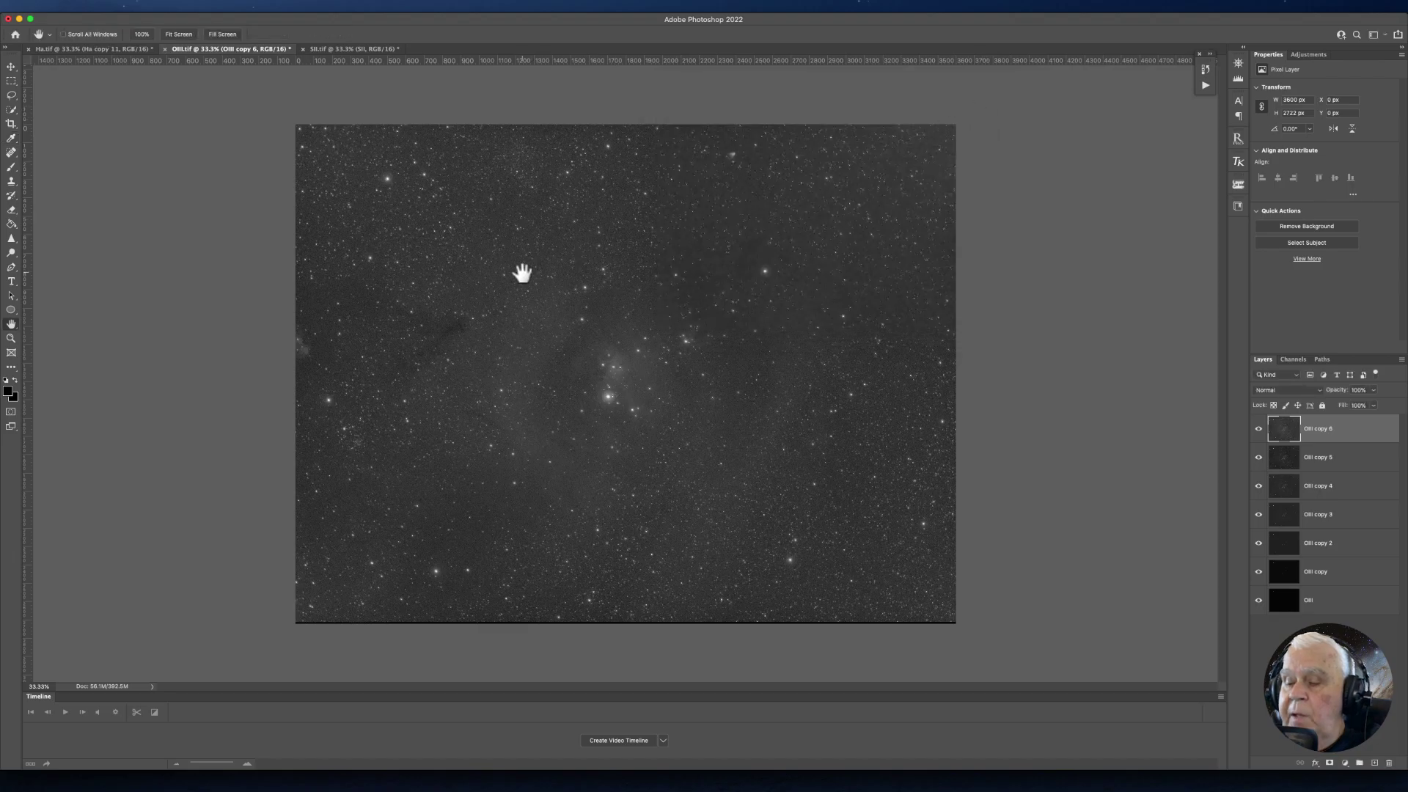
# Give OIII copy 7 Levels black point 24 and gamma 1.09, then duplicate to OIII copy 8.
pyautogui.press('super+j')
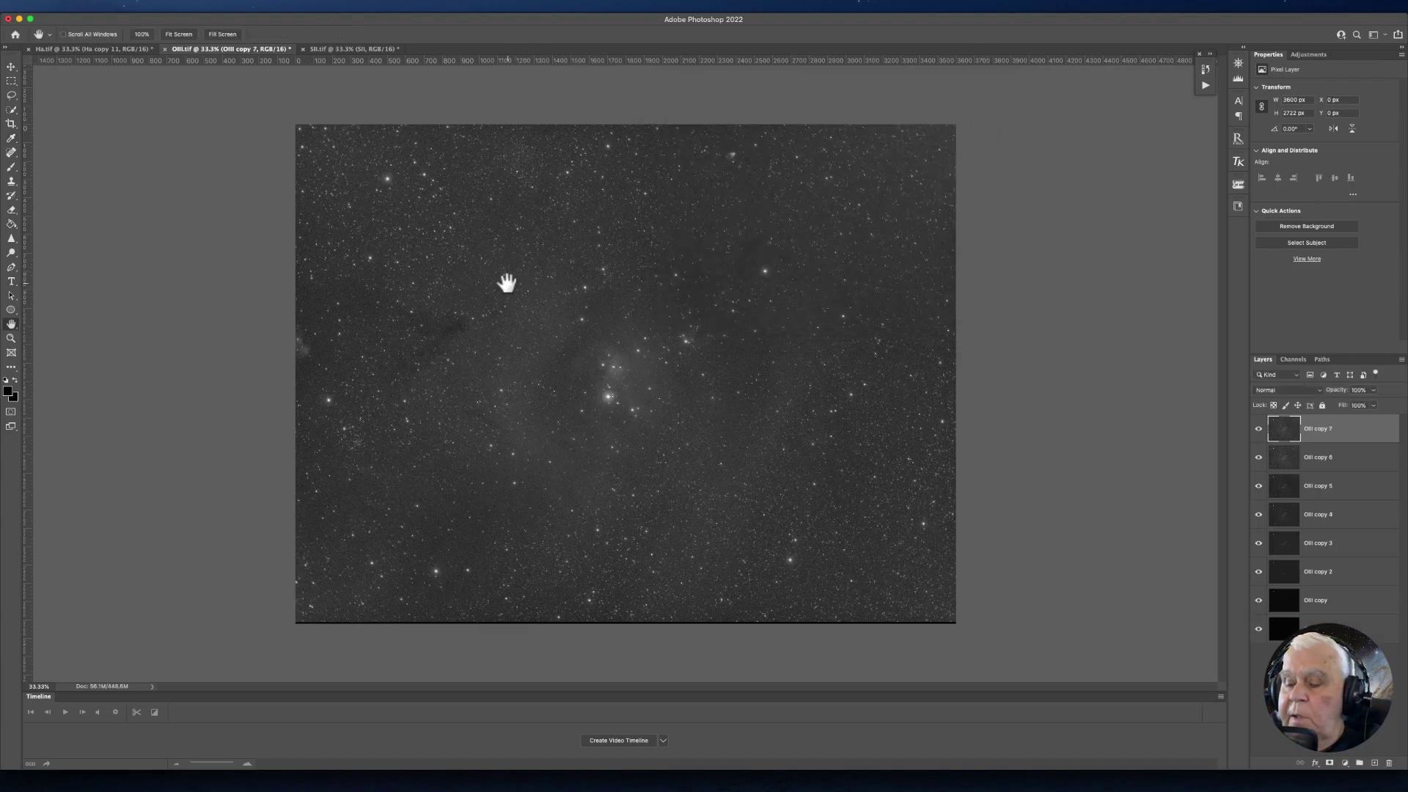
pyautogui.press('super+l')
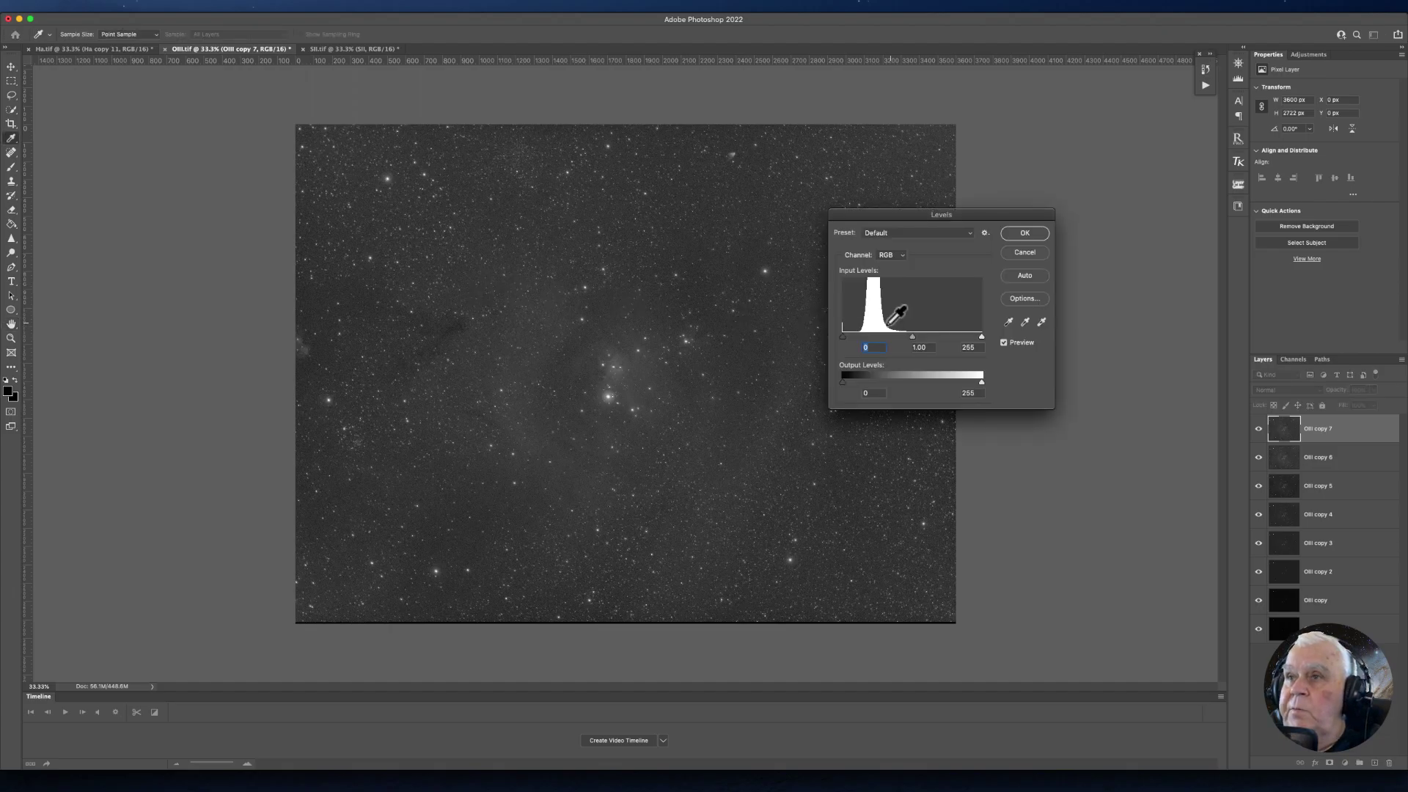
pyautogui.moveTo(843, 336); pyautogui.dragTo(914, 336)
pyautogui.click(1020, 233)
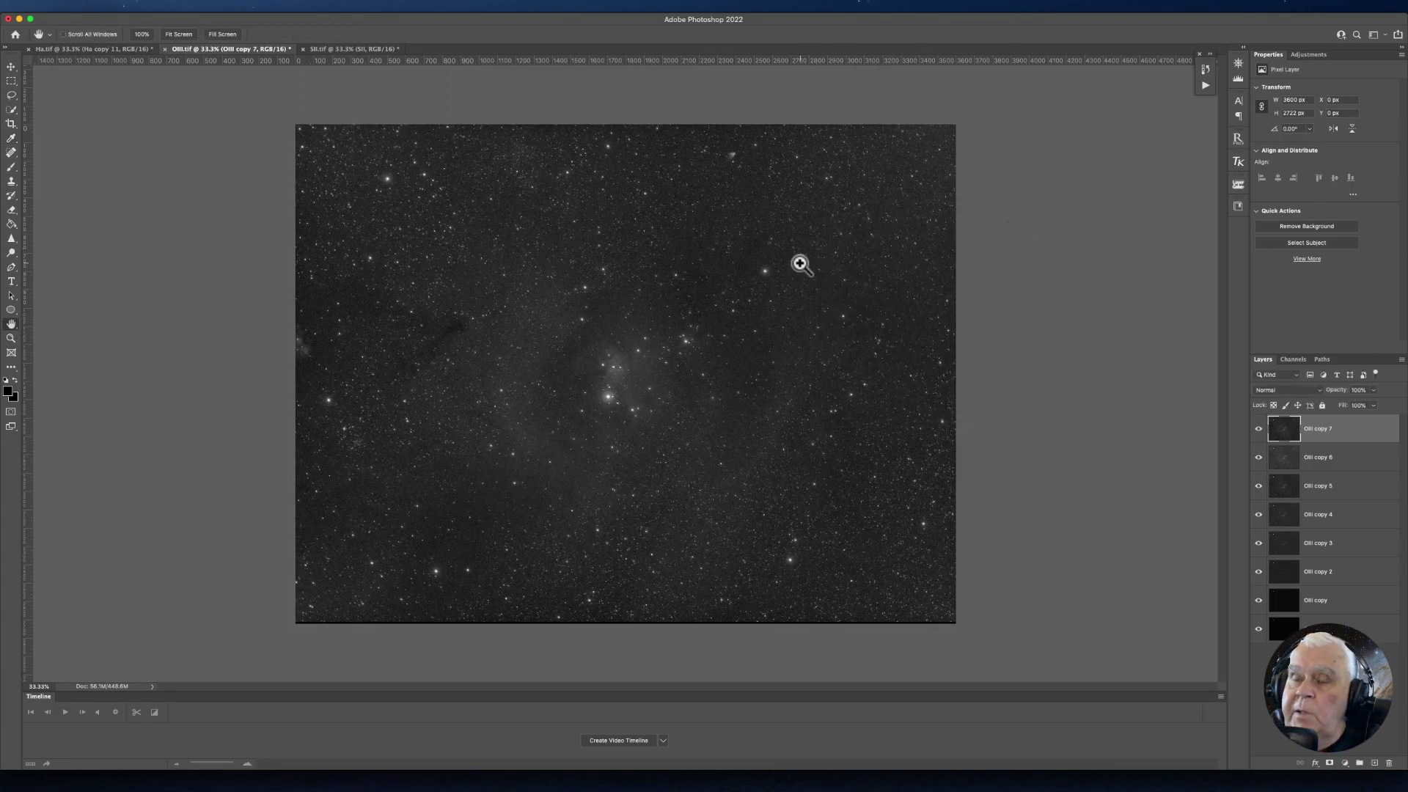
pyautogui.press('super+j')
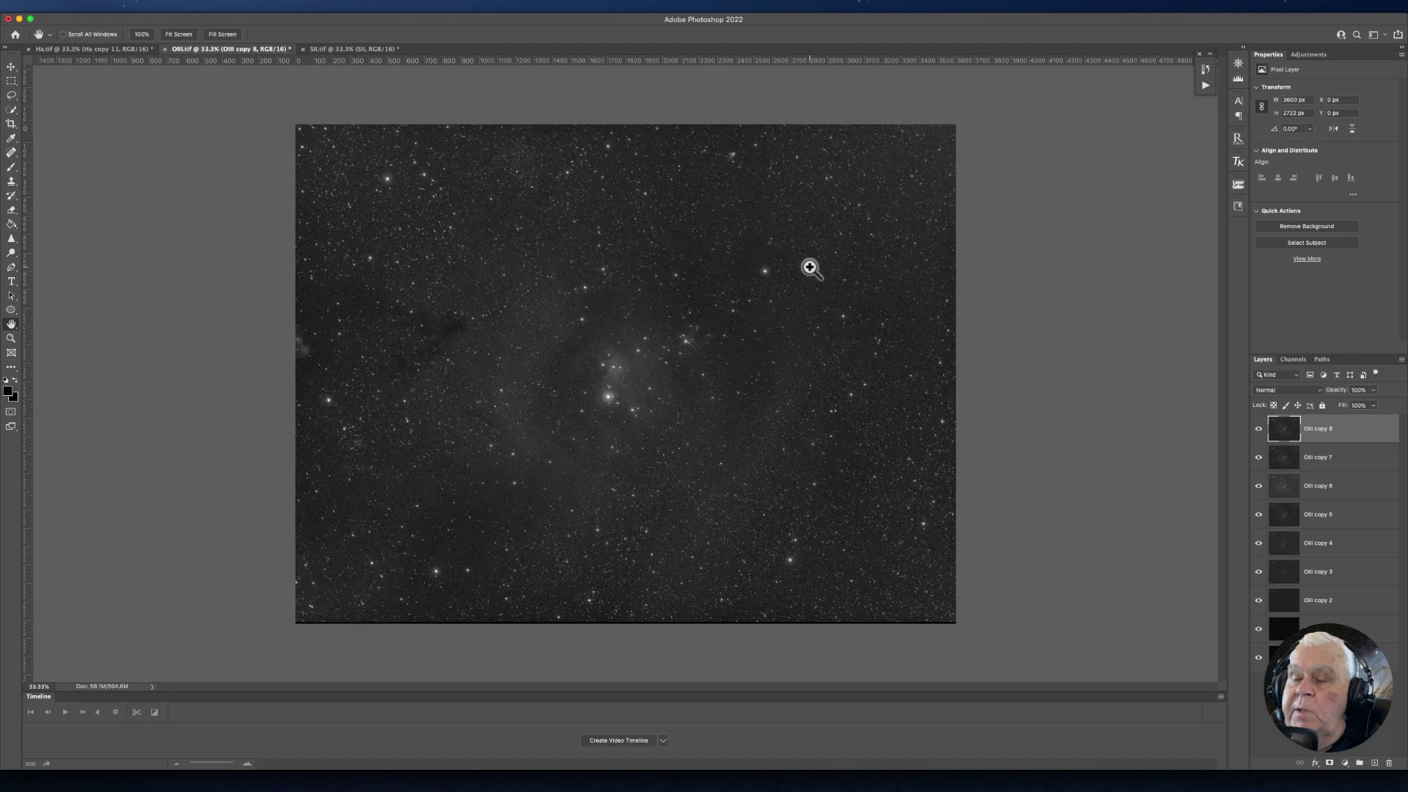
# Apply a midpoint-anchored shadow curve lift to OIII copy 8, input 39 to output 52.
pyautogui.press('super+m')
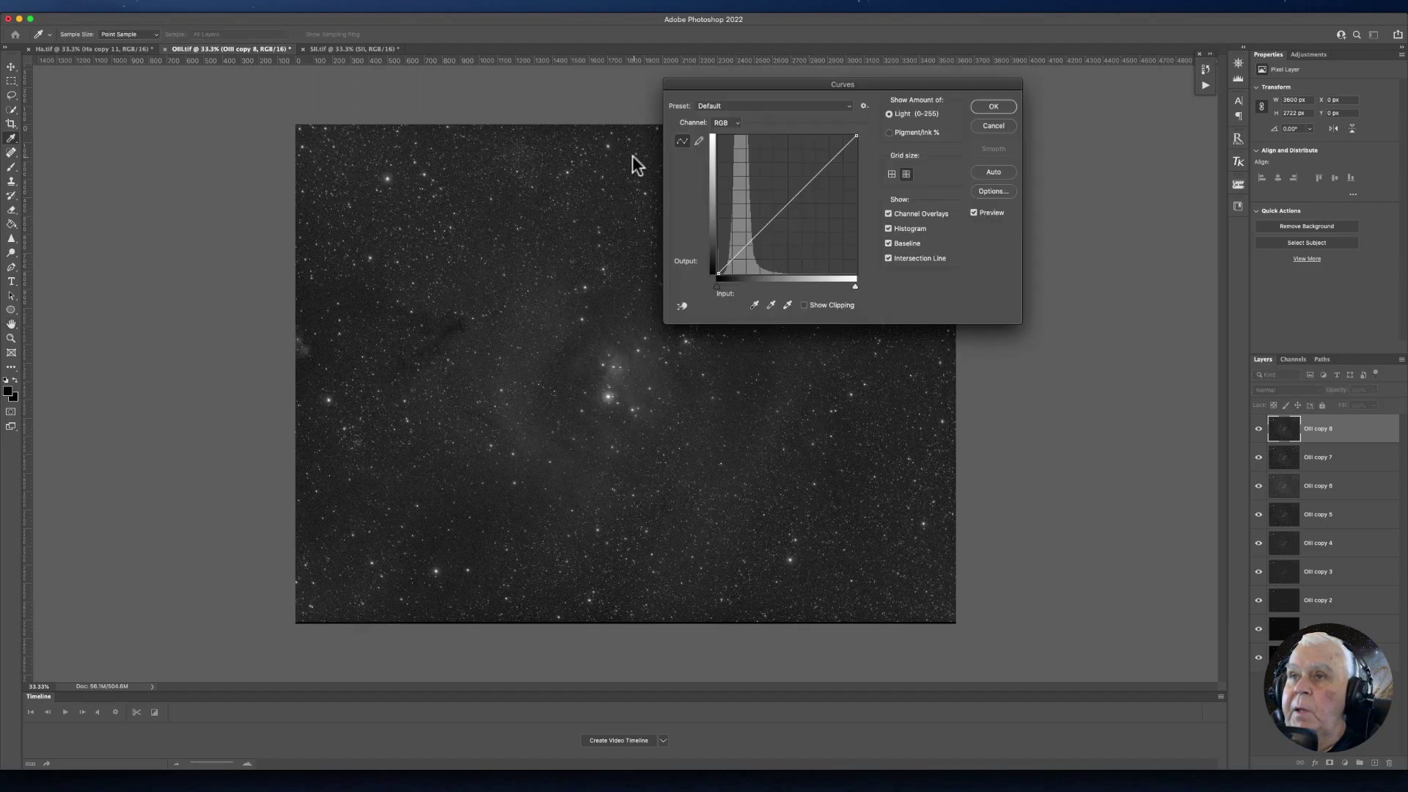
pyautogui.click(781, 210)
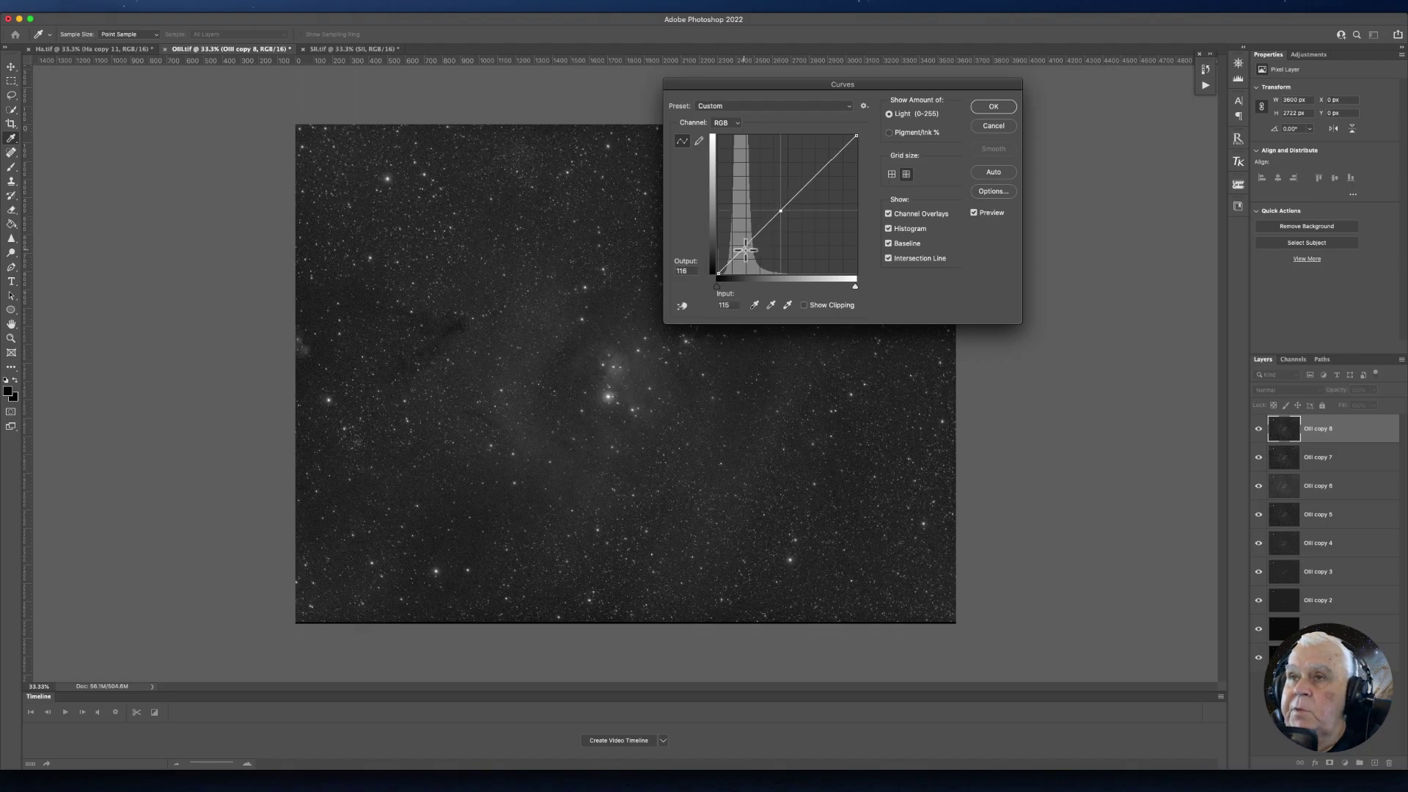
pyautogui.moveTo(745, 244)
pyautogui.mouseDown()
pyautogui.moveTo(781, 207)
pyautogui.moveTo(743, 247)
pyautogui.moveTo(734, 237)
pyautogui.moveTo(741, 247)
pyautogui.mouseUp()
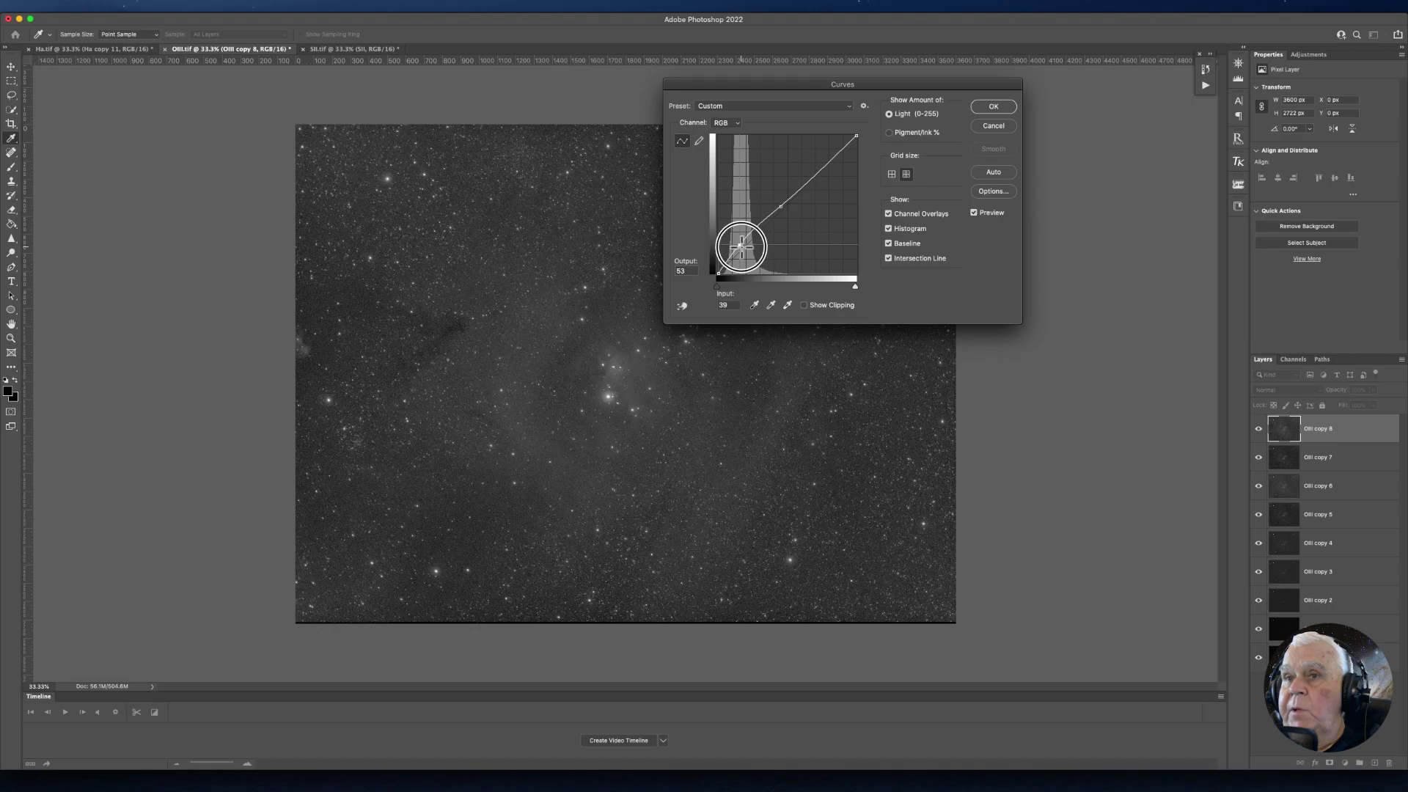
pyautogui.click(990, 107)
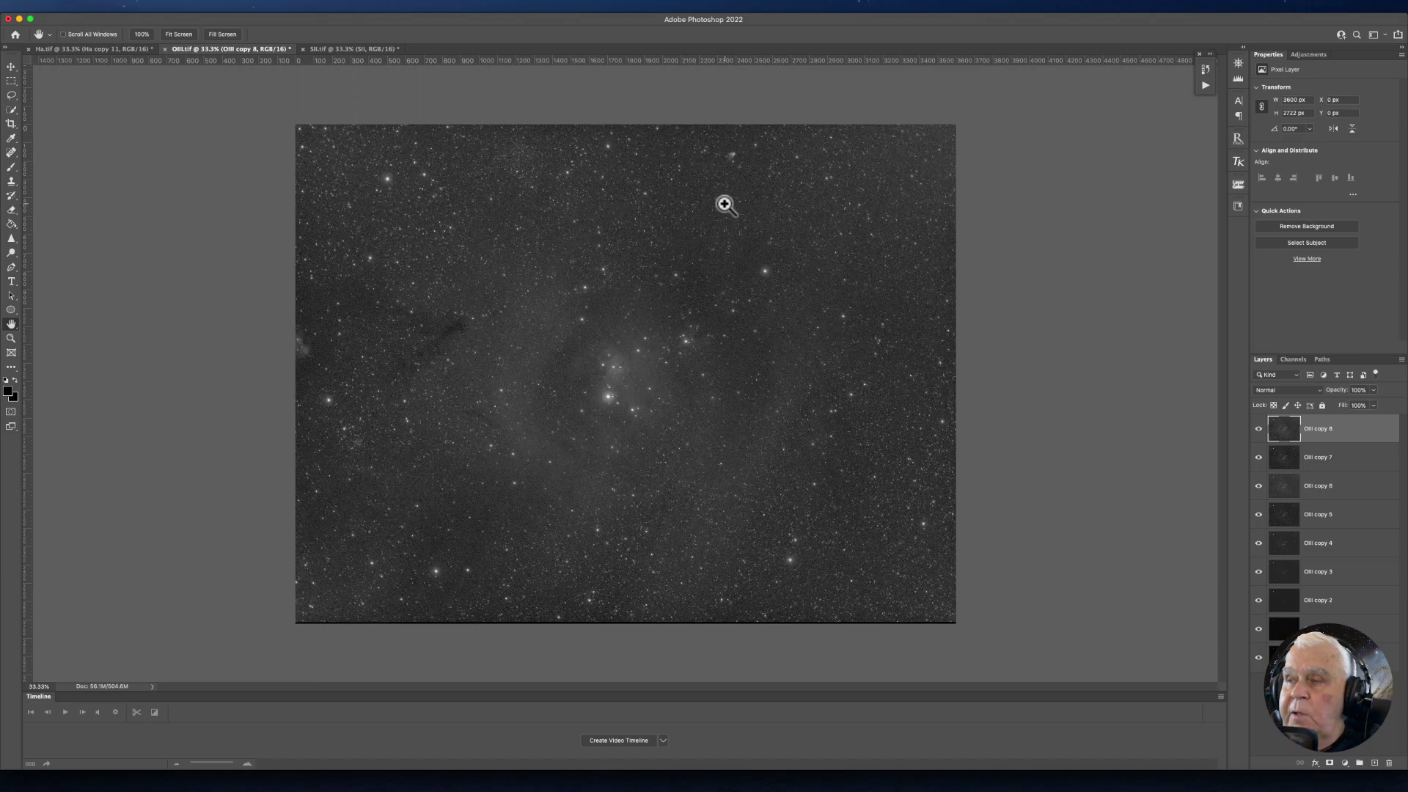
# Duplicate as OIII copy 9, set its Levels black point to 11, then duplicate to OIII copy 10.
pyautogui.press('super+j')
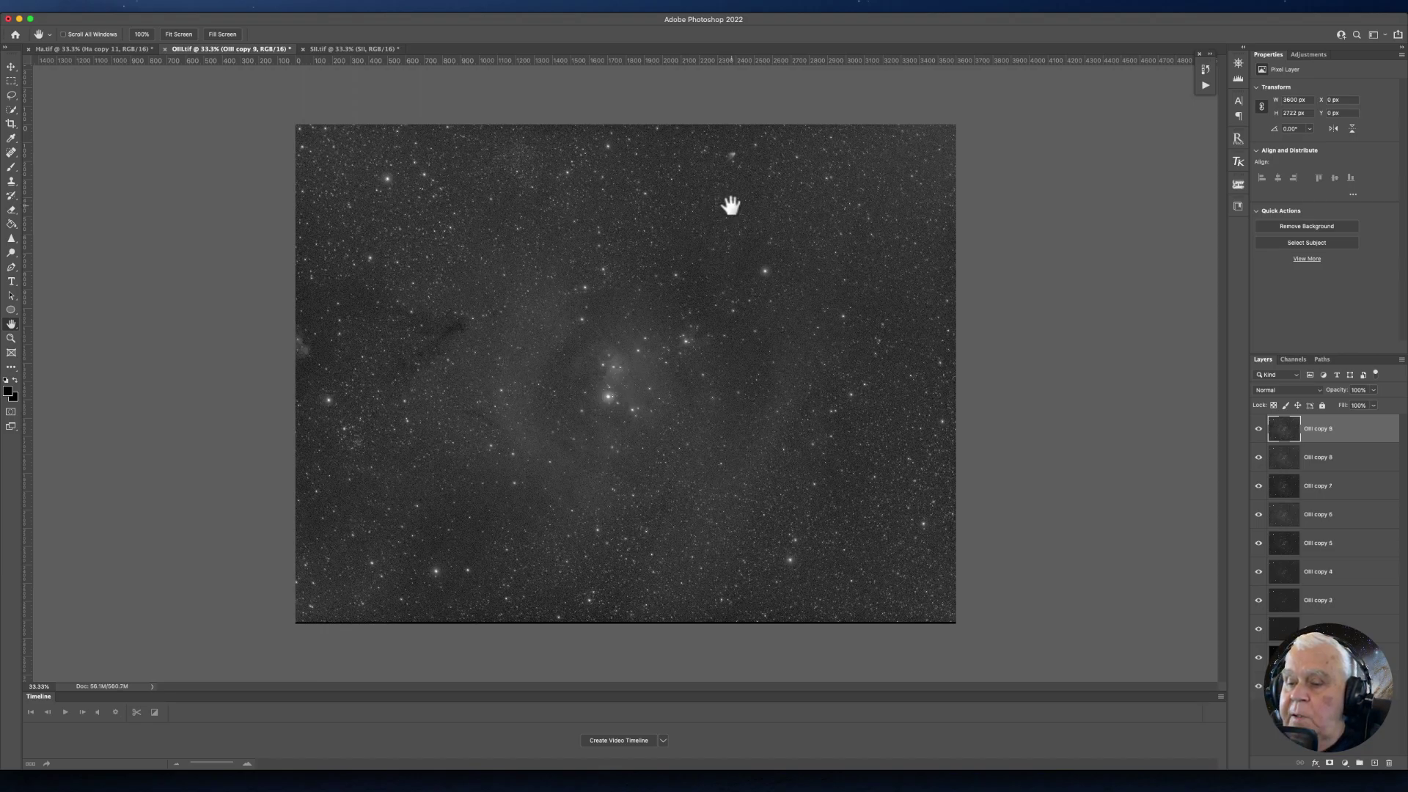
pyautogui.press('super+l')
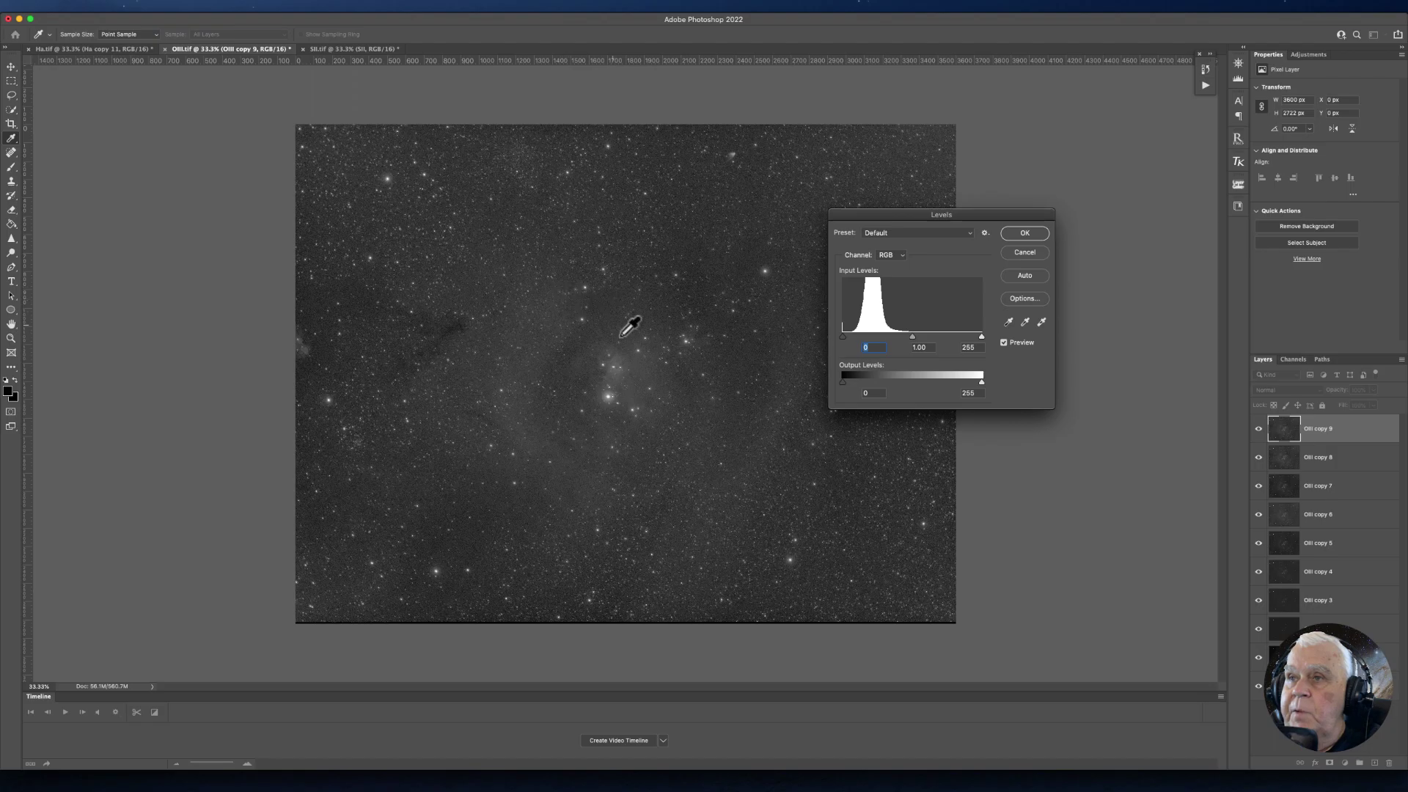
pyautogui.moveTo(843, 336); pyautogui.dragTo(848, 336)
pyautogui.click(1024, 233)
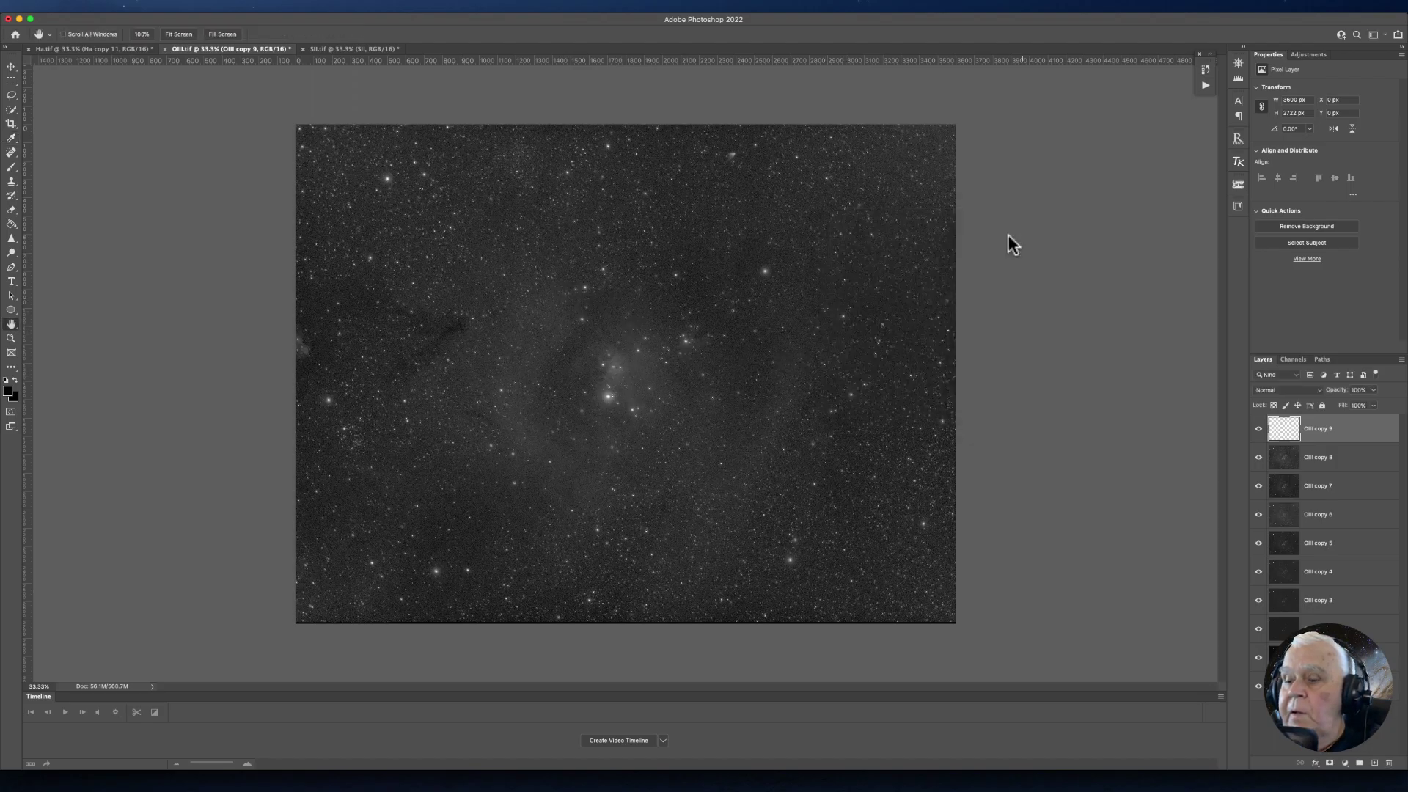
pyautogui.press('super+space')
pyautogui.press('super+j')
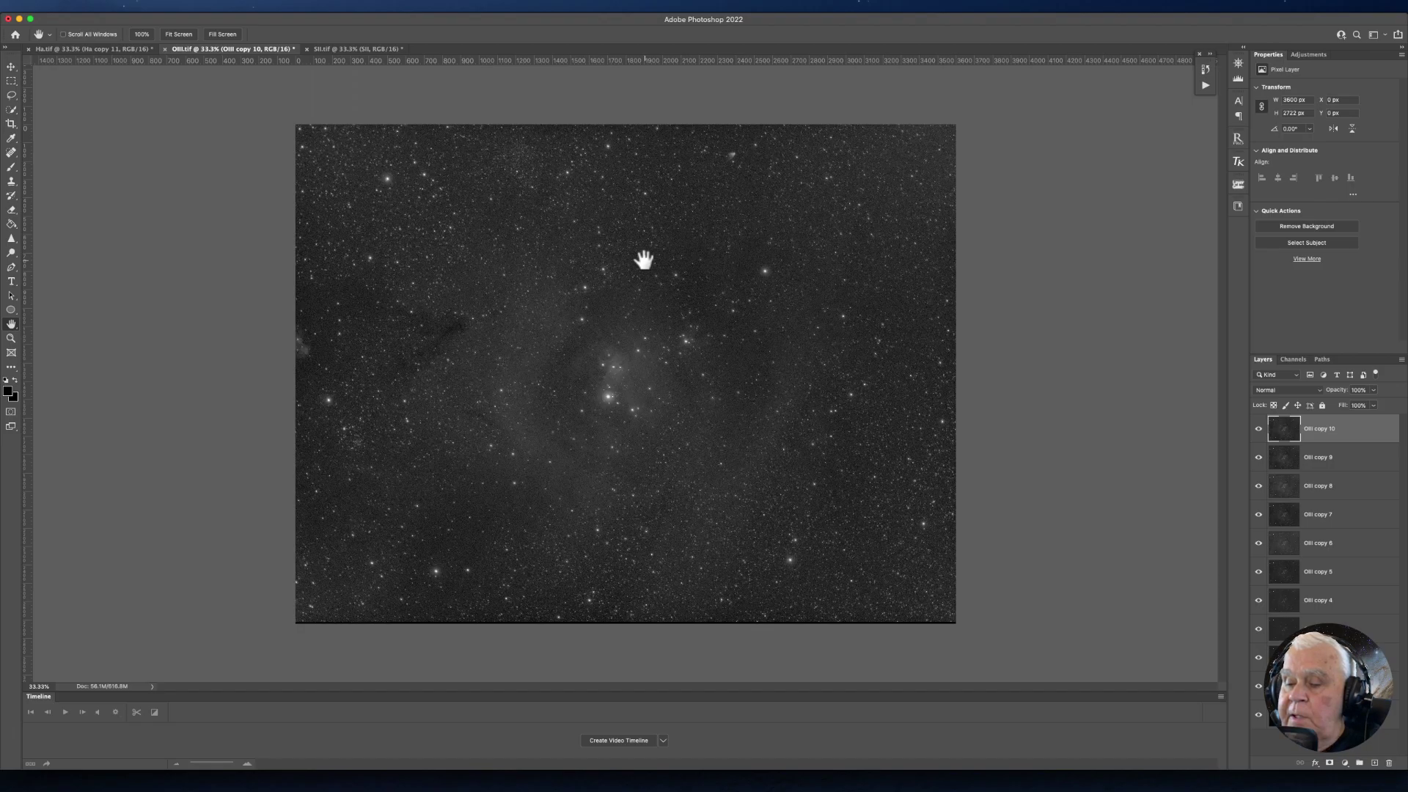
# Add OIII copy 11 with a curve lift from input 61 to 78, then compare against Ha.tif.
pyautogui.press('super+j')
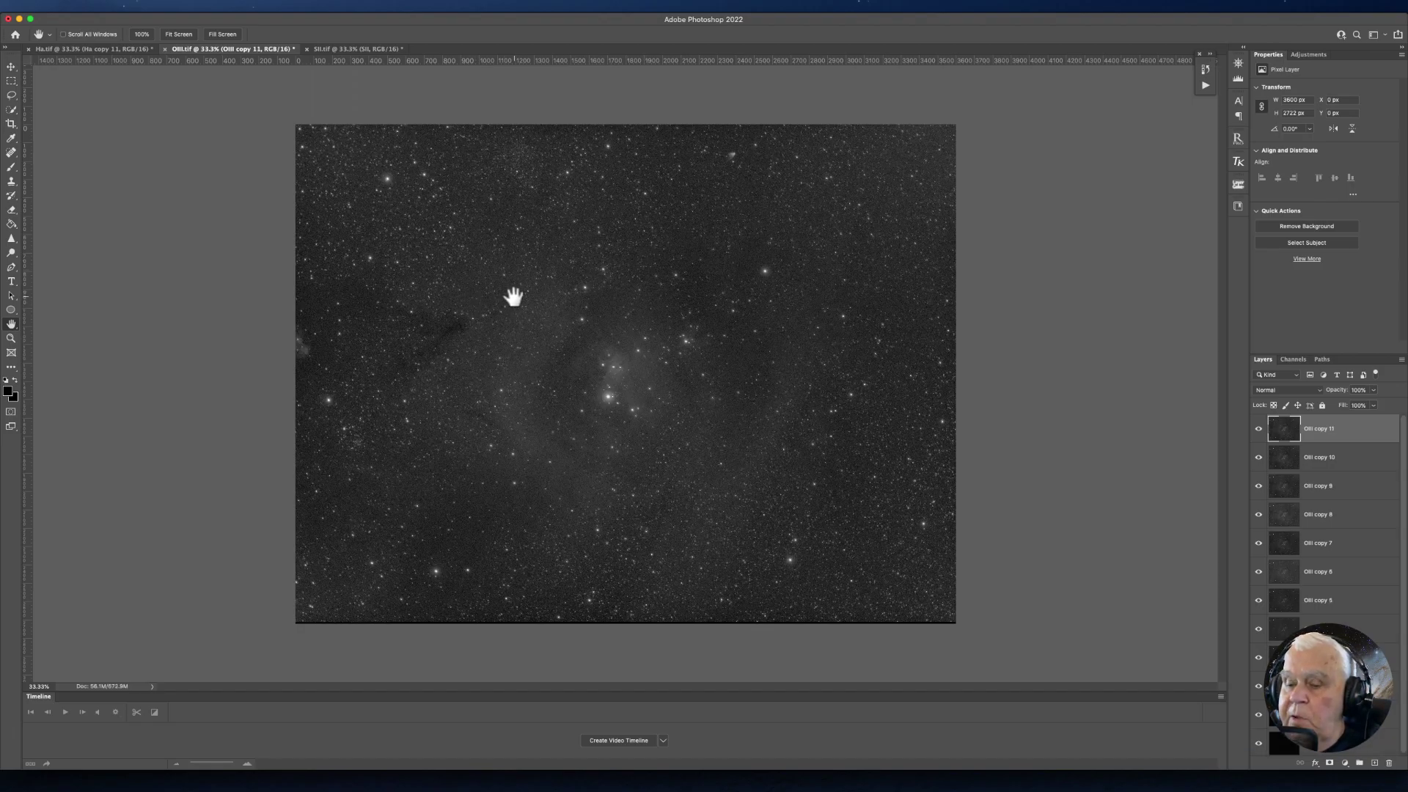
pyautogui.press('super+m')
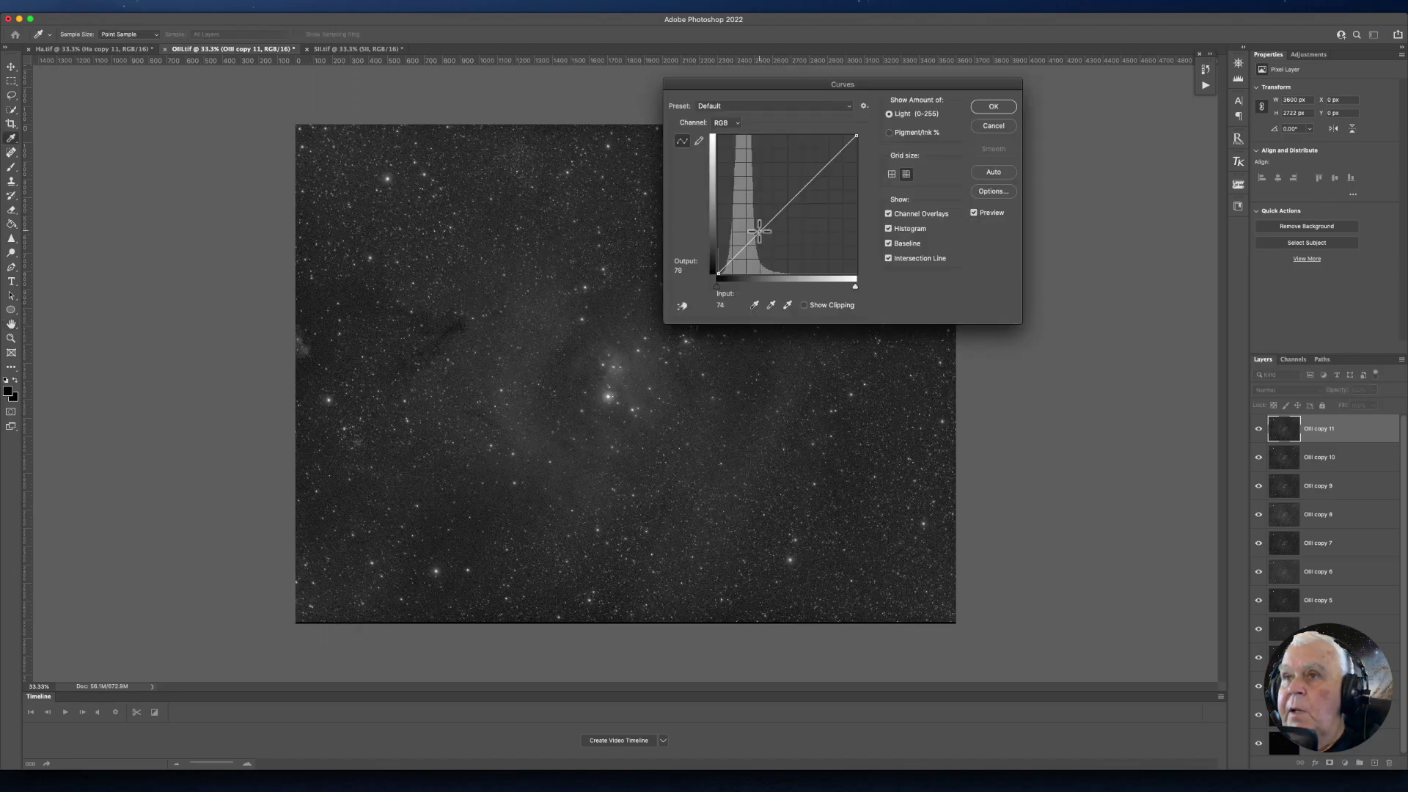
pyautogui.click(794, 200)
pyautogui.moveTo(755, 236); pyautogui.dragTo(750, 231)
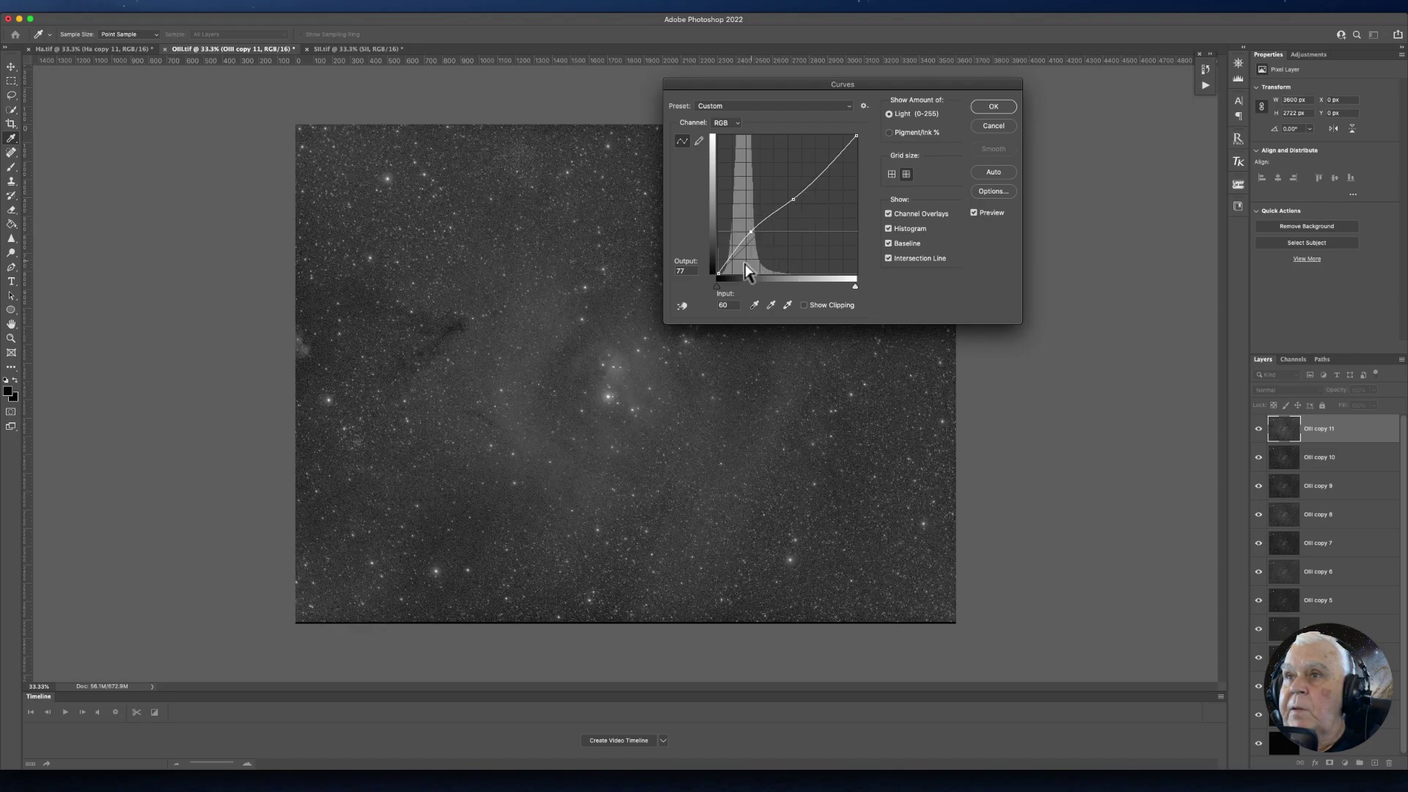
pyautogui.moveTo(750, 232); pyautogui.dragTo(752, 233)
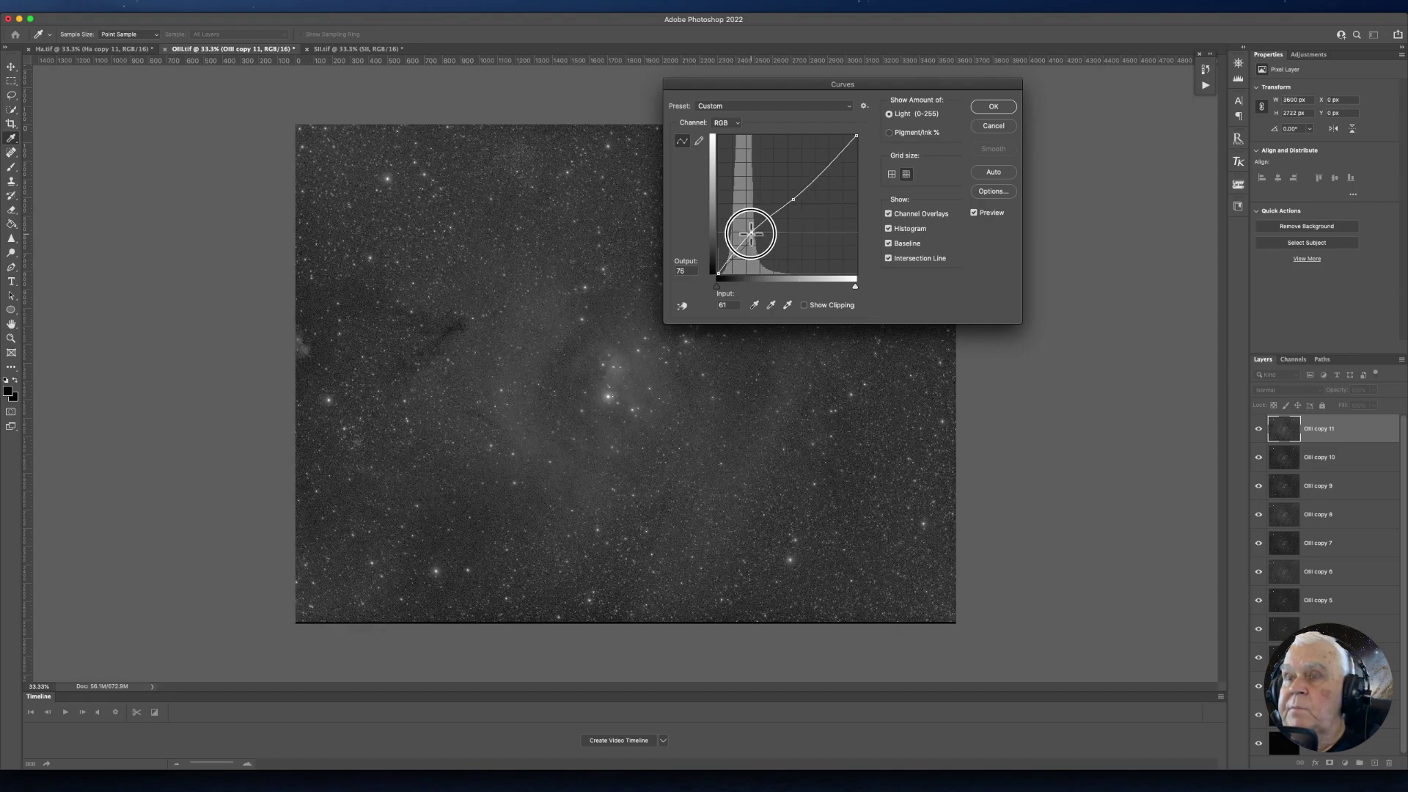
pyautogui.click(990, 108)
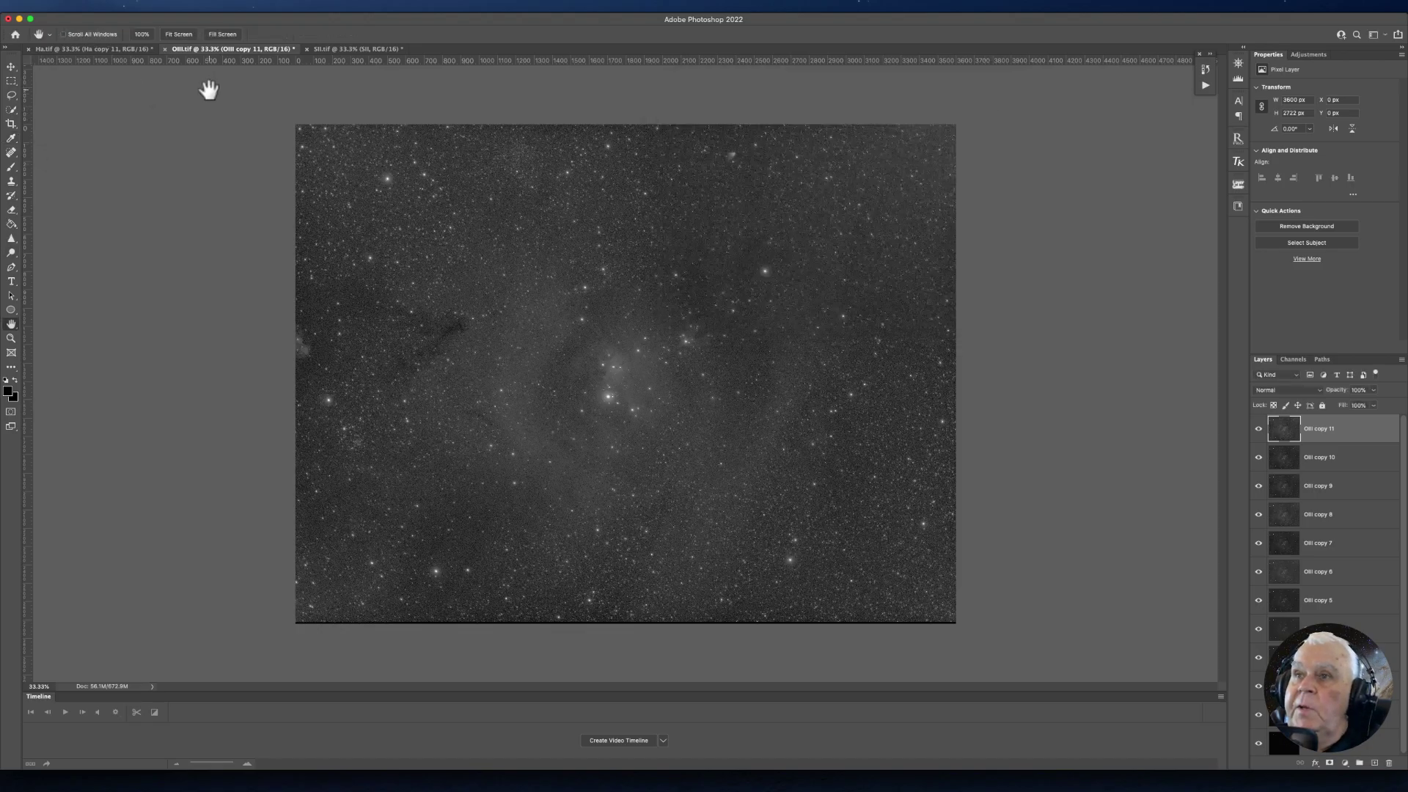
pyautogui.click(115, 50)
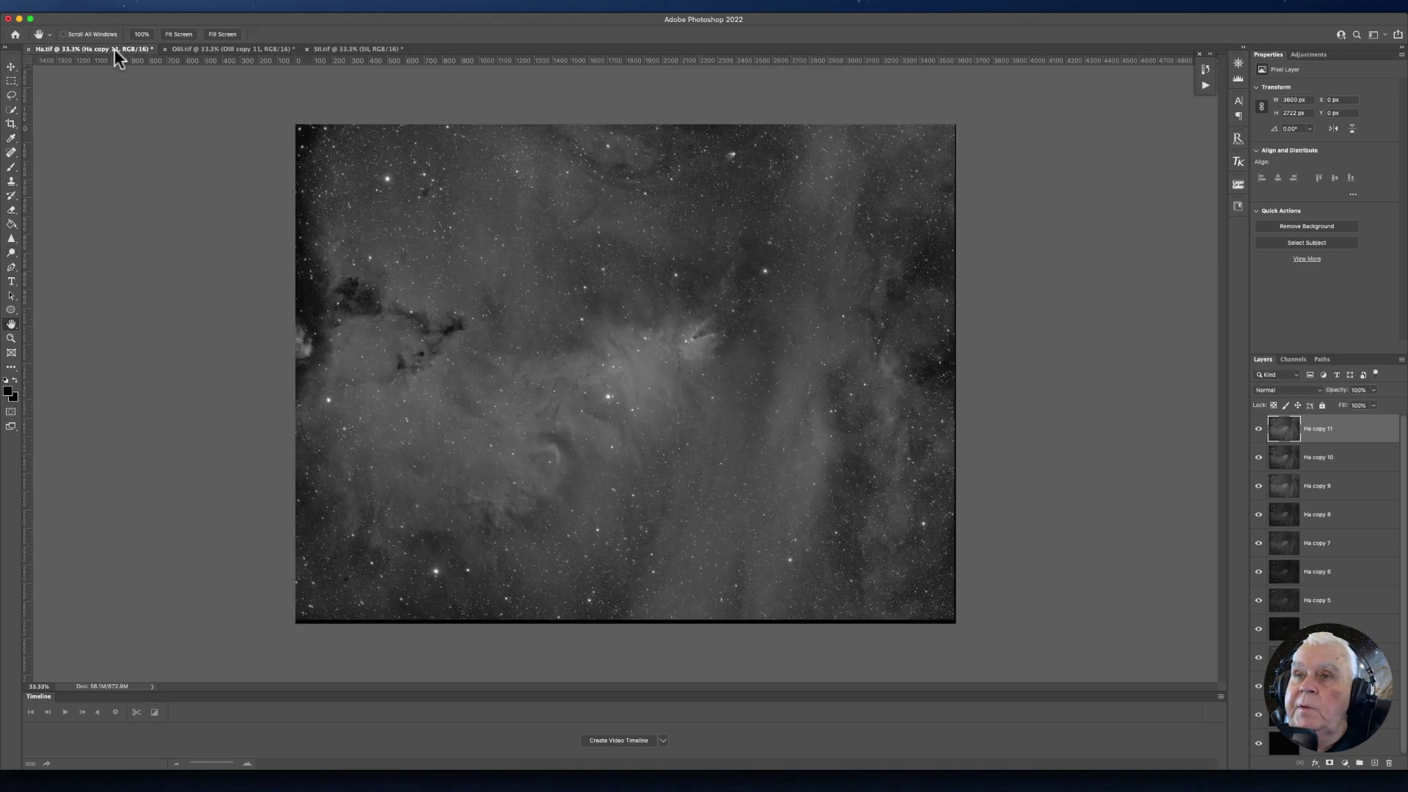
pyautogui.click(213, 48)
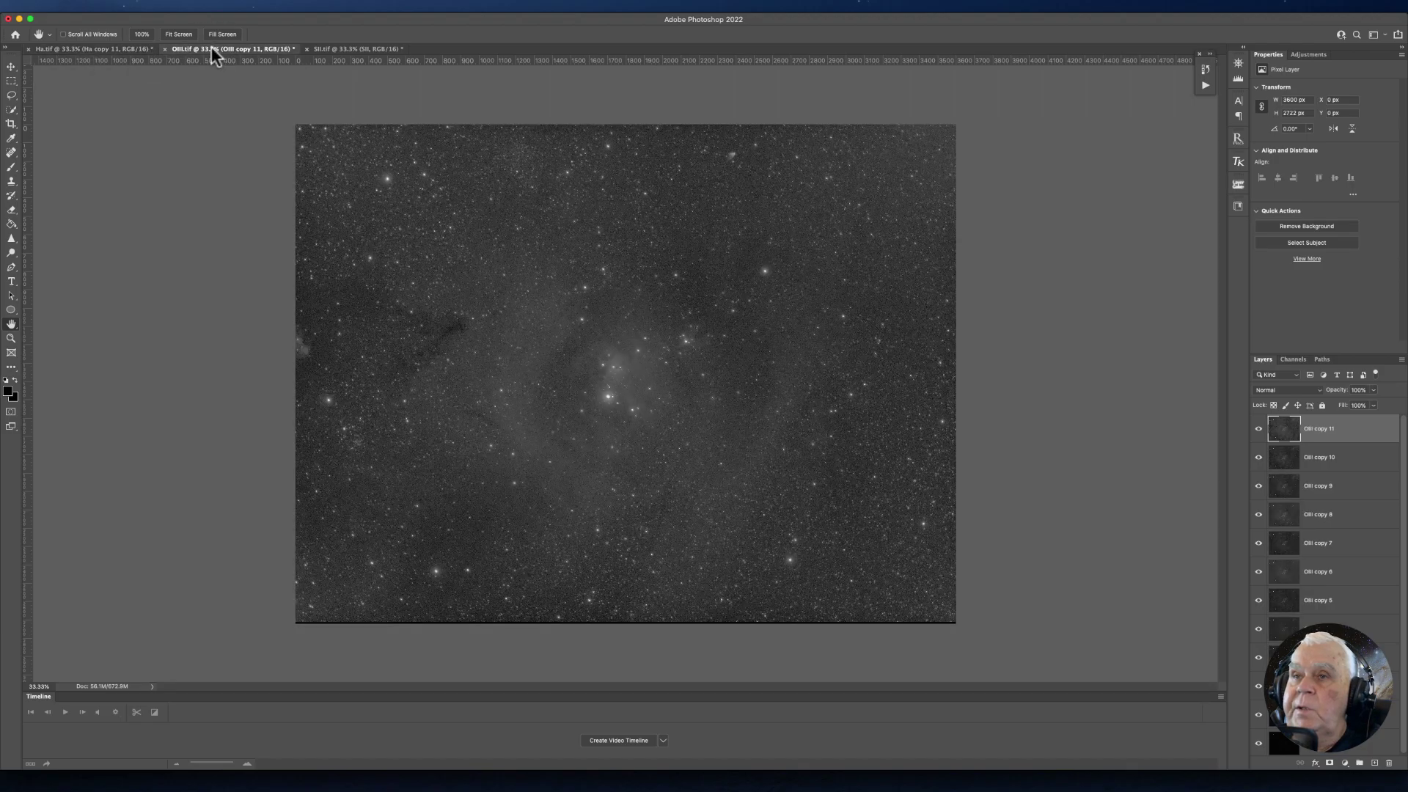
# Switch to SII.tif, duplicate the layer, and brighten its midtones to gamma 2.27 with Levels.
pyautogui.click(332, 48)
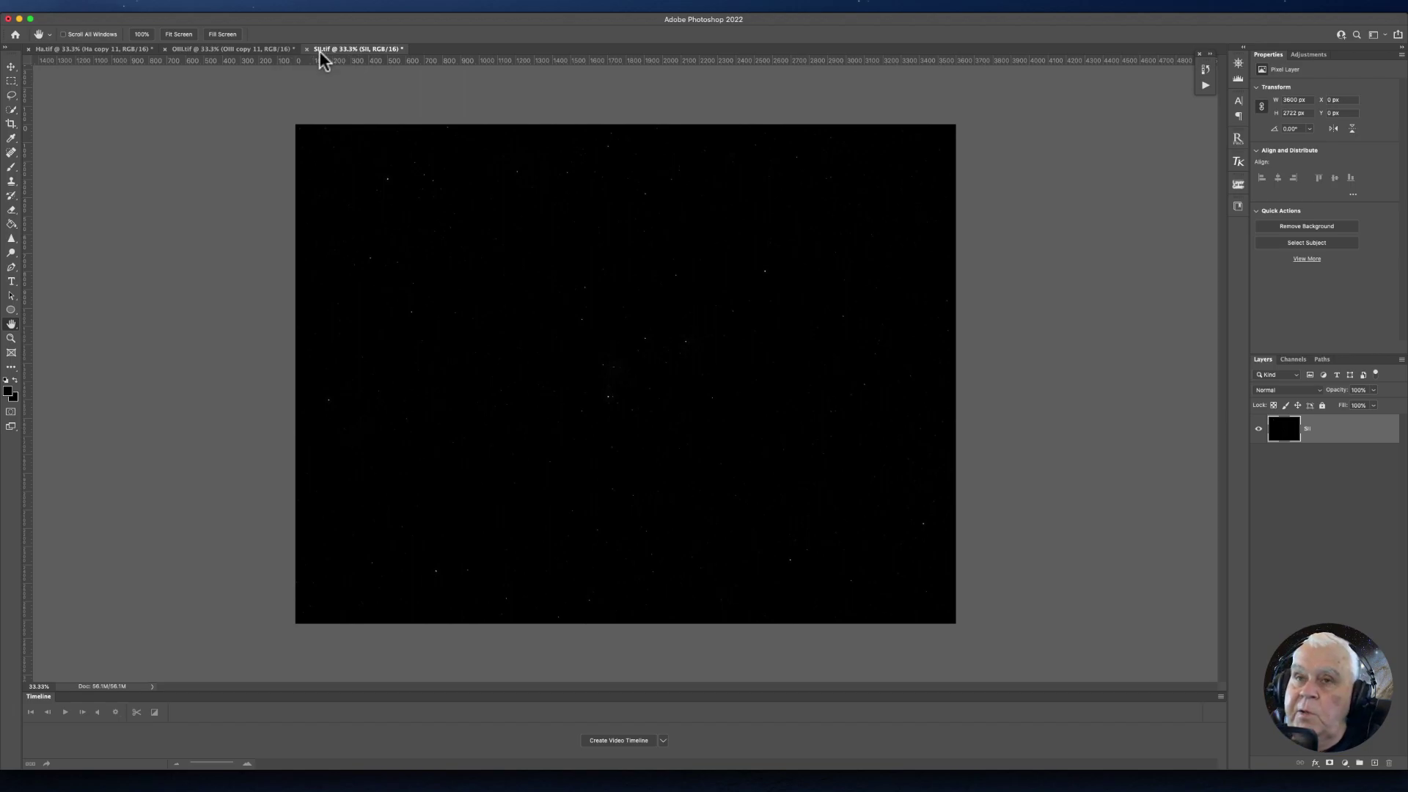
pyautogui.press('super+j')
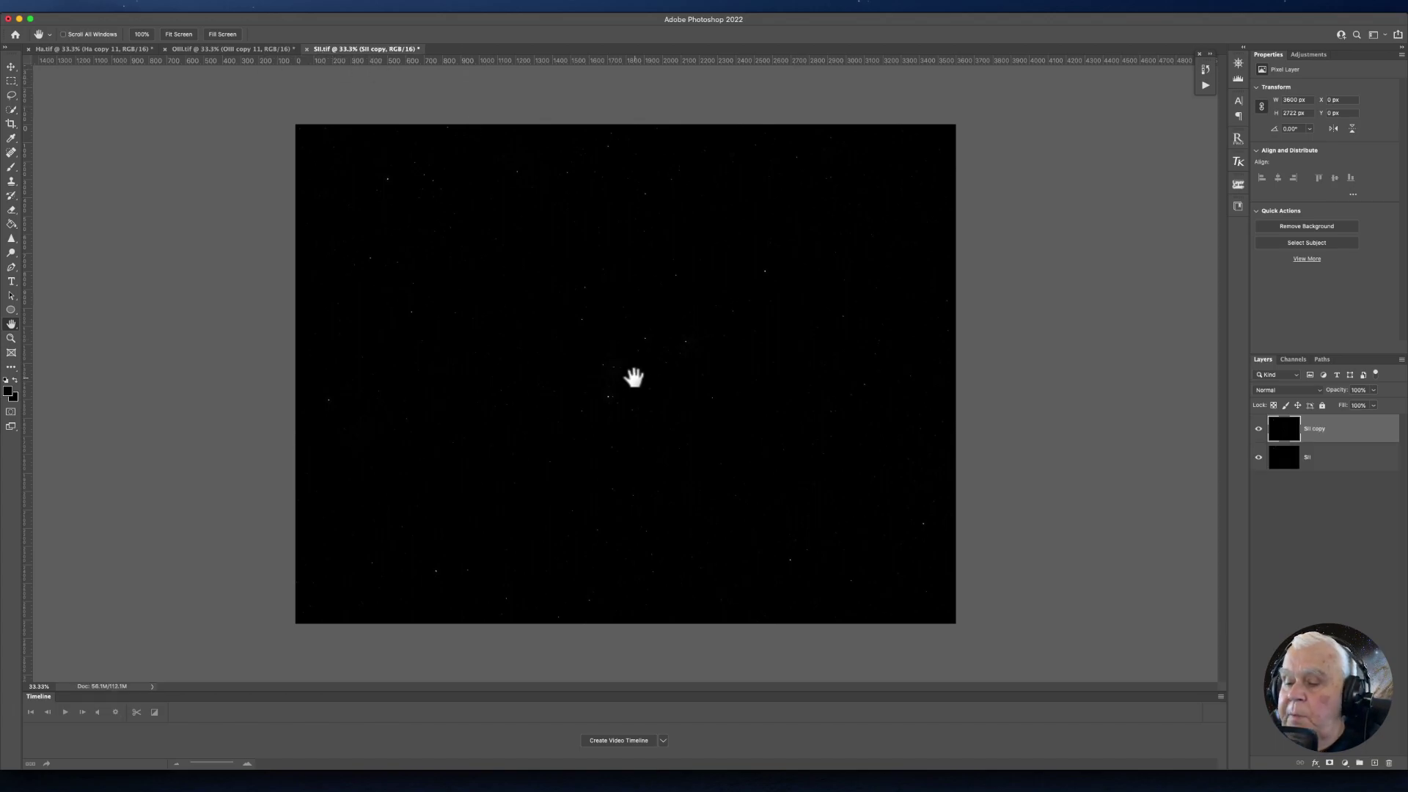
pyautogui.press('super+space')
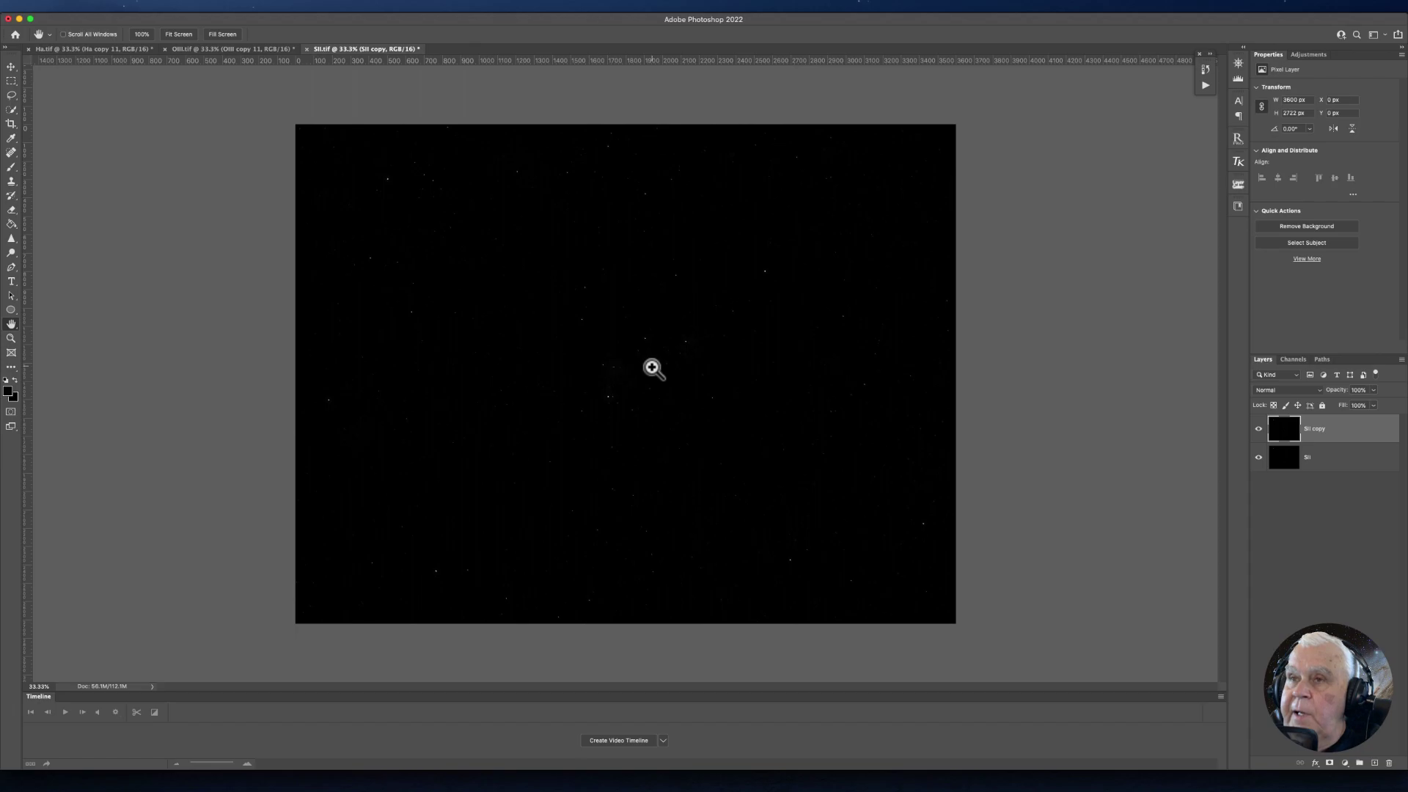
pyautogui.press('super+l')
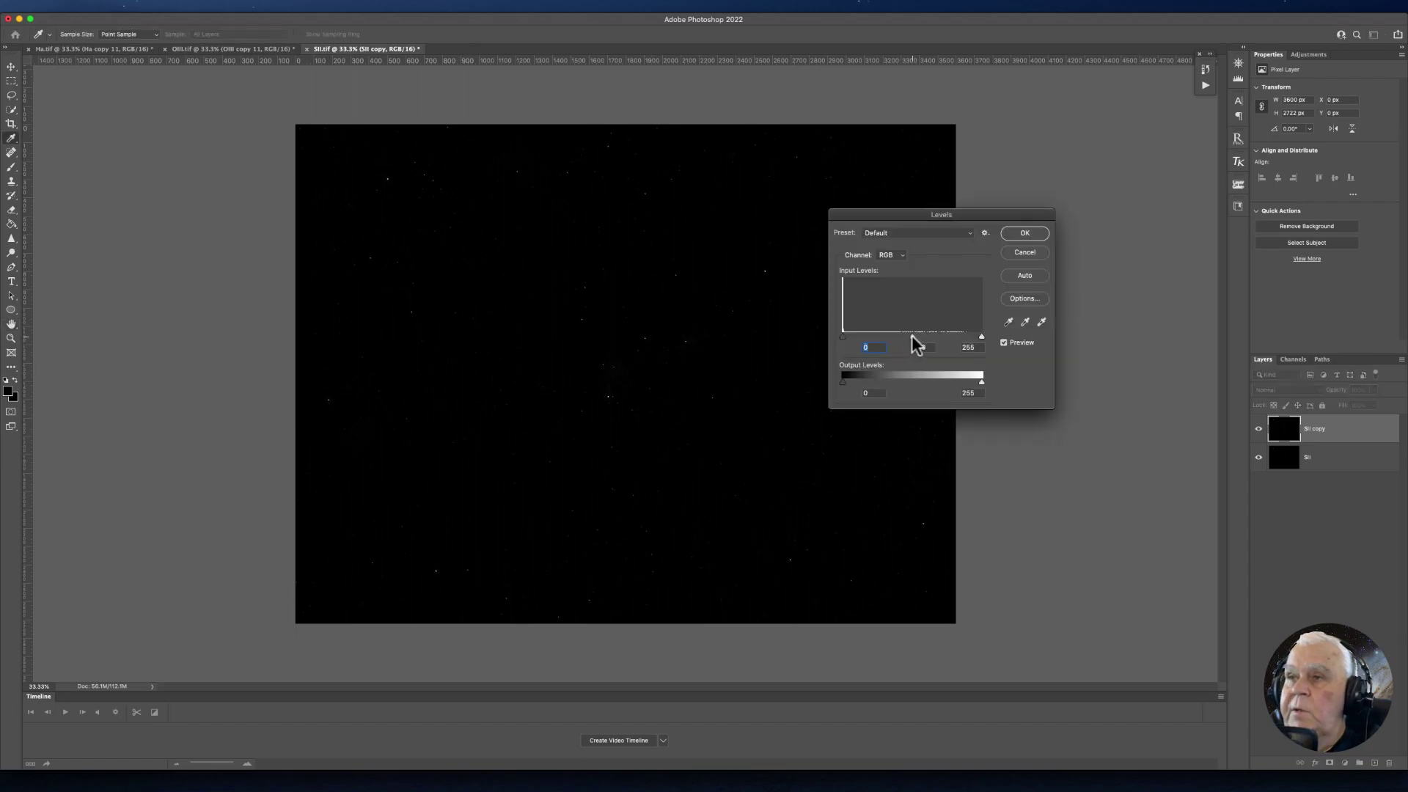
pyautogui.moveTo(911, 336); pyautogui.dragTo(871, 336)
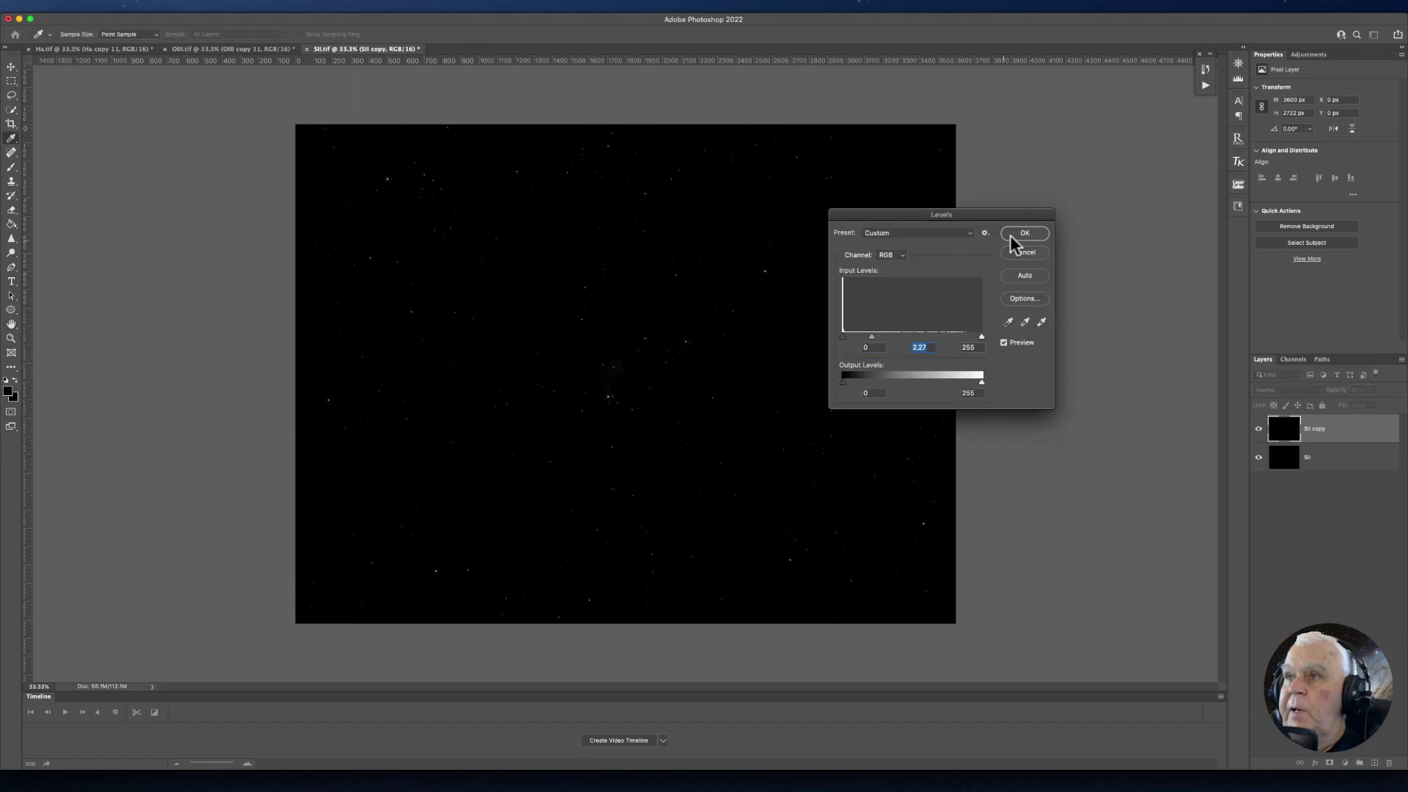
pyautogui.click(1013, 236)
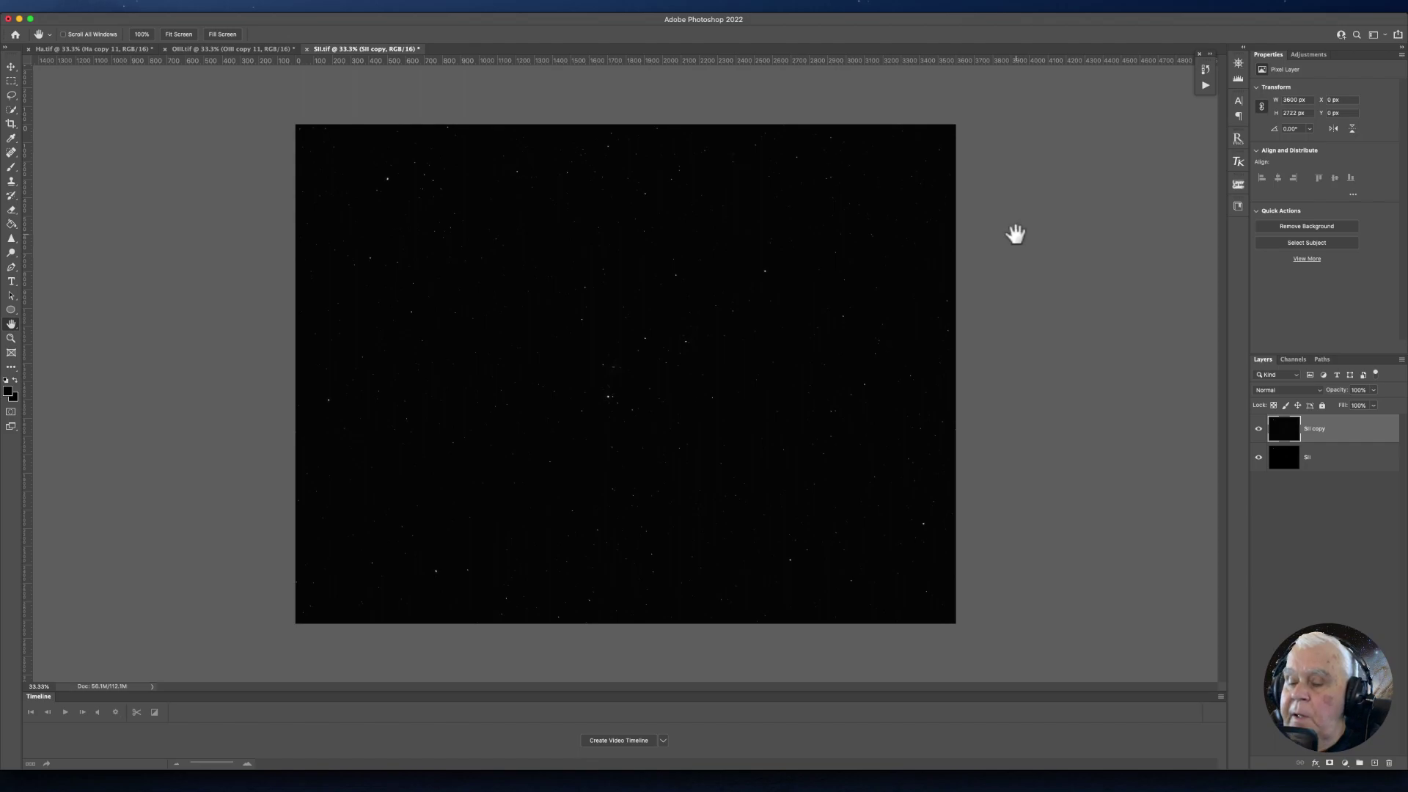
# Create SII copy 2 and SII copy 3, brightening each one's midtones with Levels.
pyautogui.press('super+j')
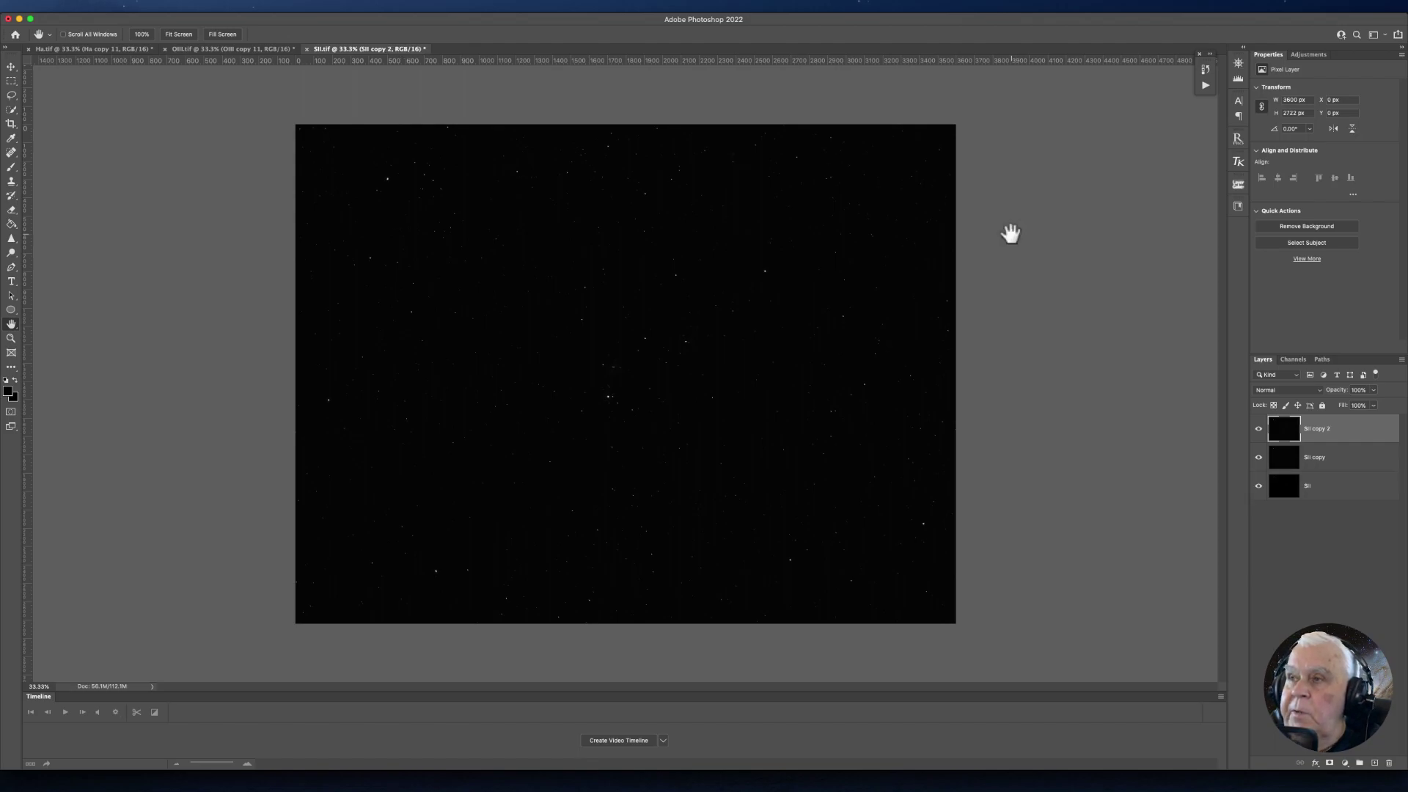
pyautogui.press('super+l')
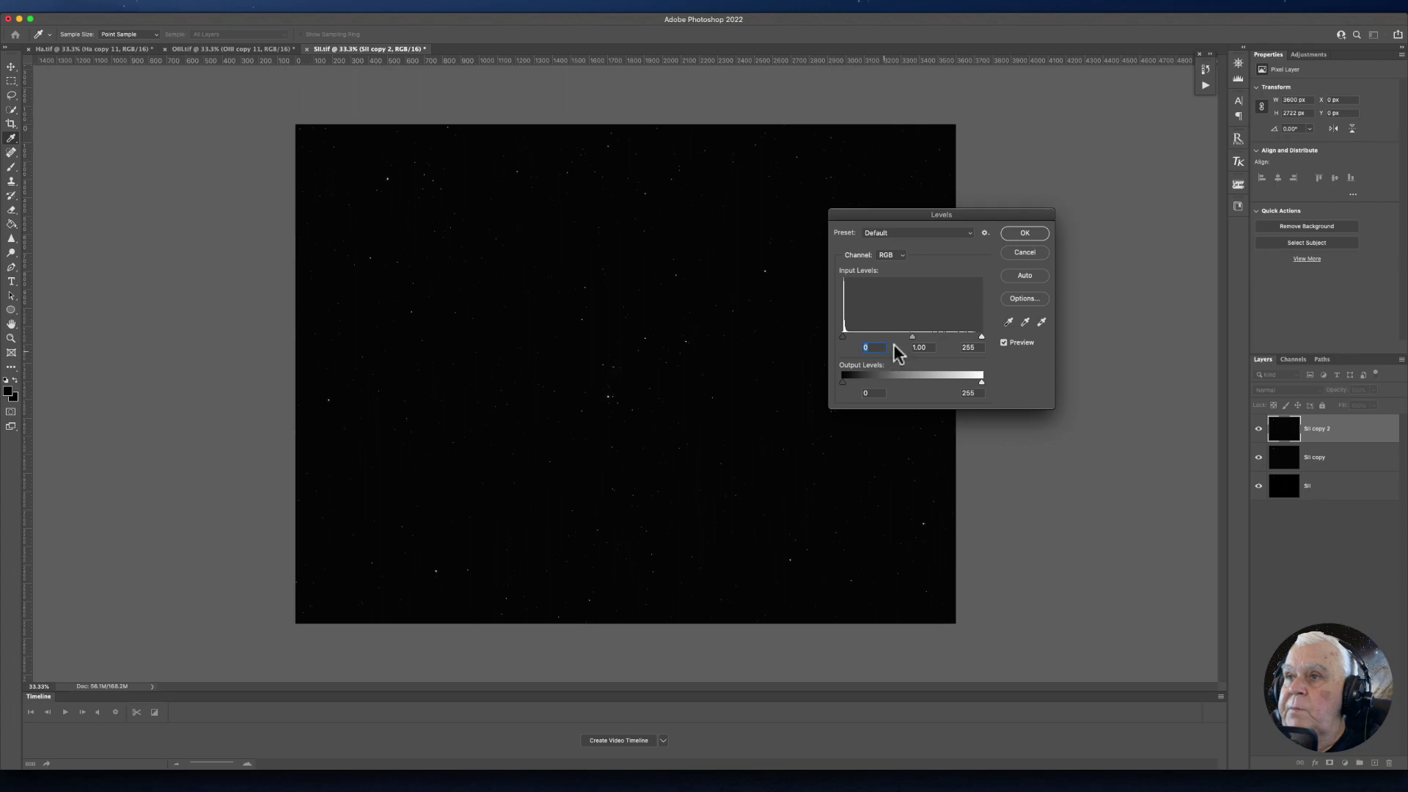
pyautogui.moveTo(912, 339); pyautogui.dragTo(873, 336)
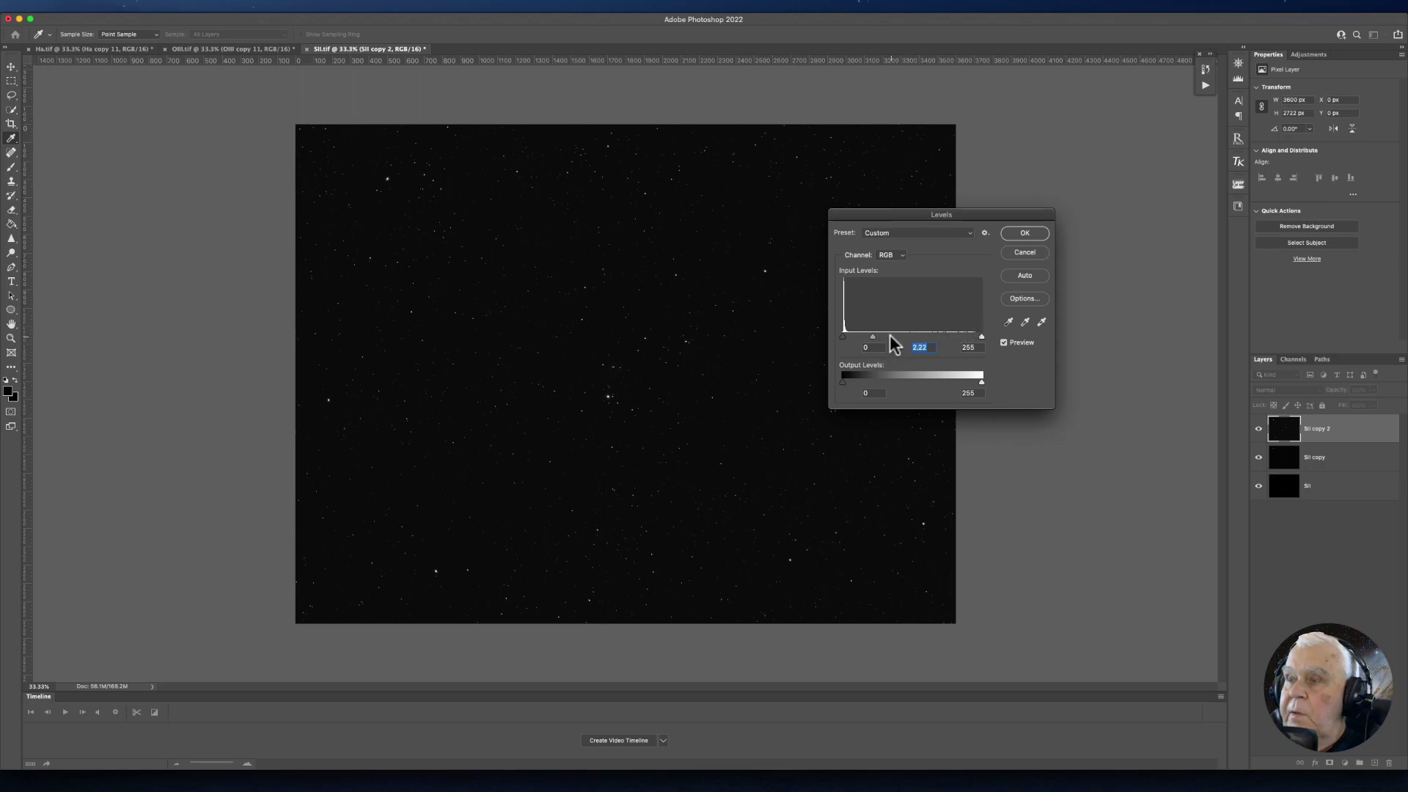
pyautogui.click(1024, 253)
pyautogui.press('super+j')
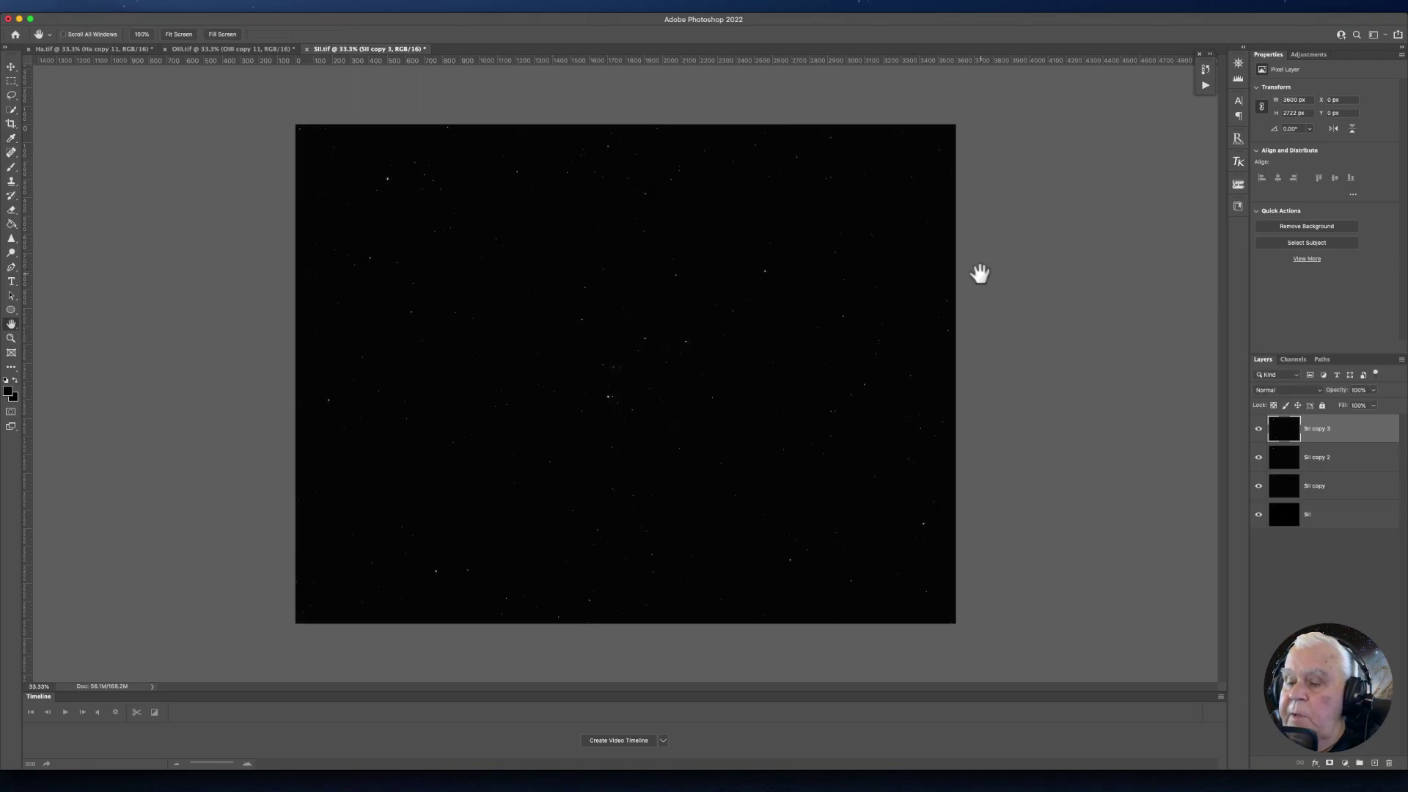
pyautogui.press('super+l')
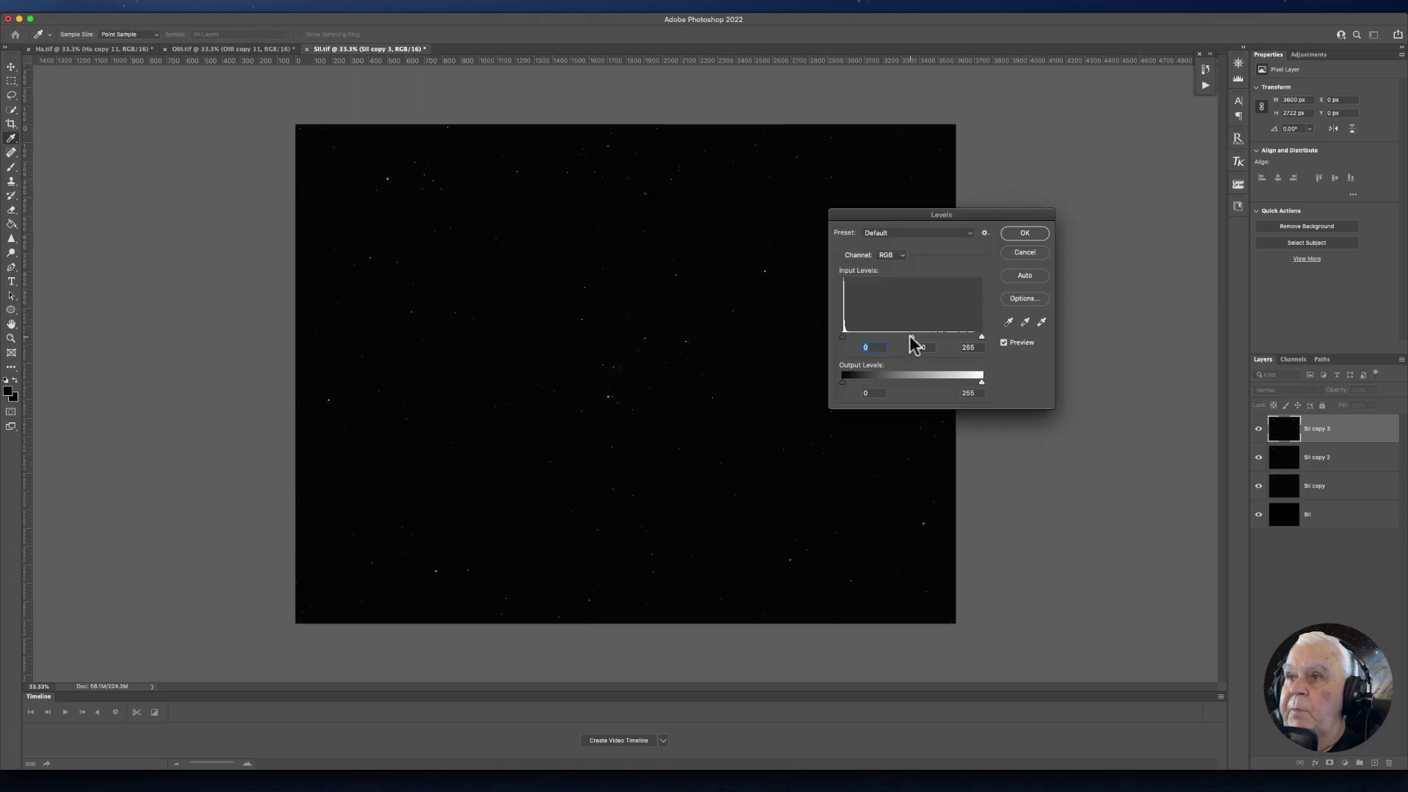
pyautogui.moveTo(912, 339); pyautogui.dragTo(868, 336)
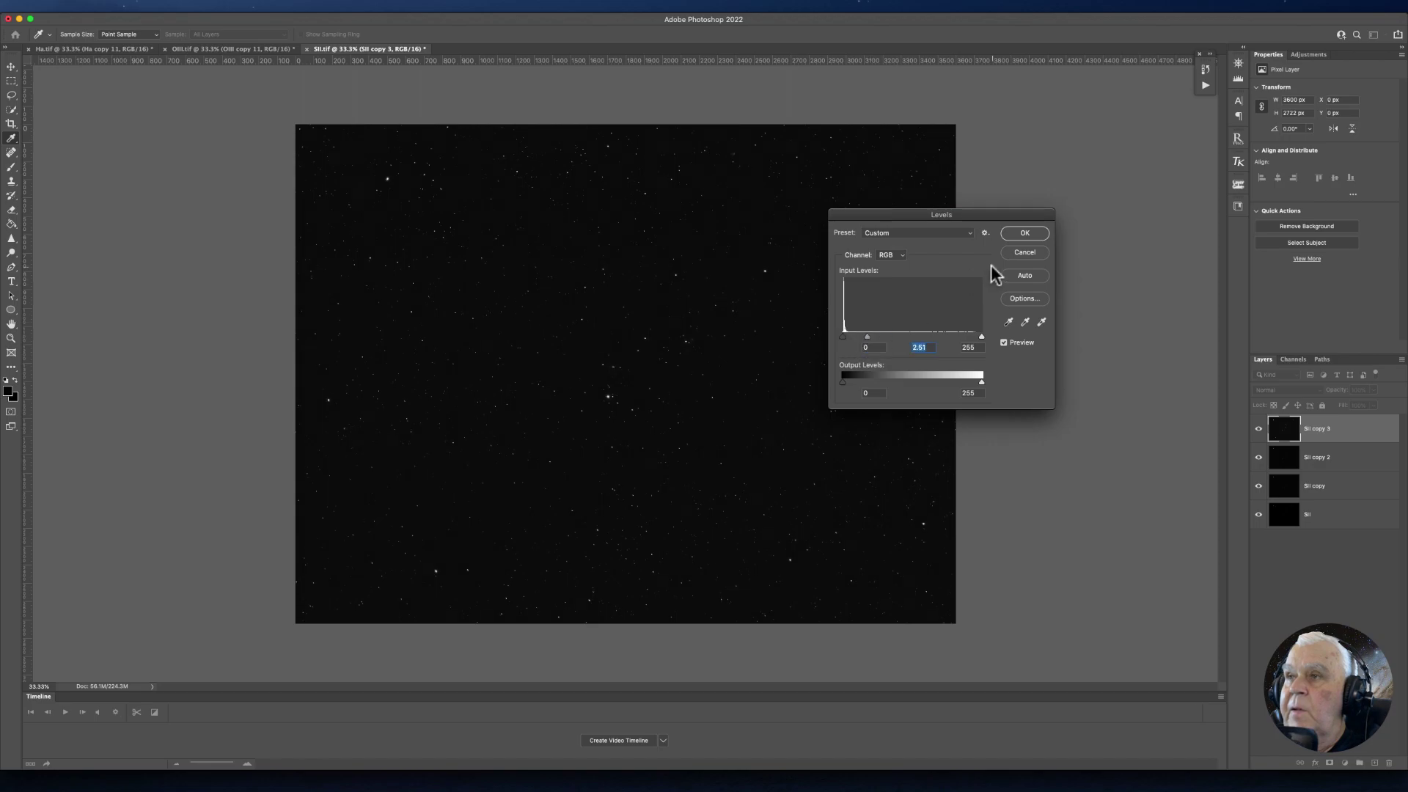
pyautogui.click(1024, 234)
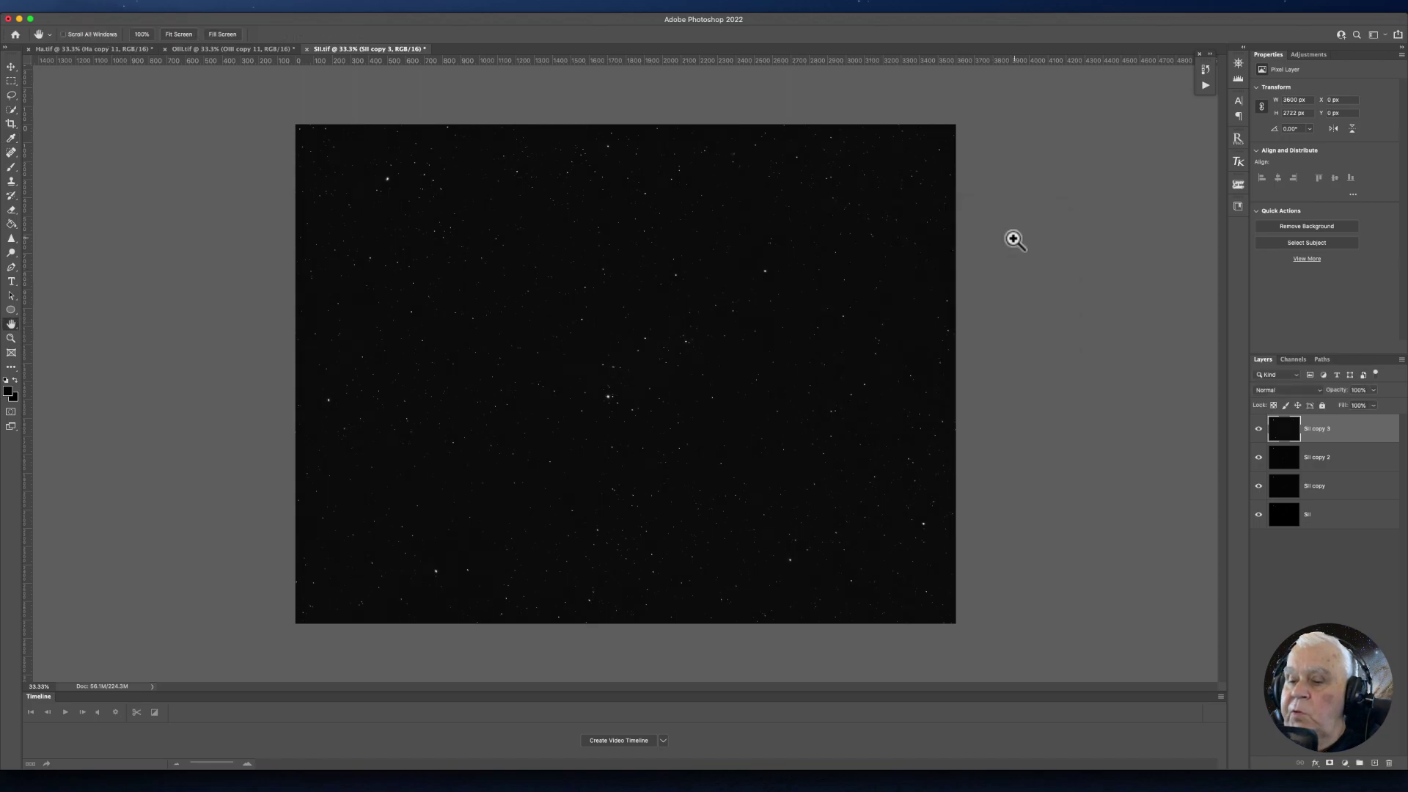
# Create SII copy 4 and 5 with brighter midtones, also raising copy 5's black point.
pyautogui.press('super+j')
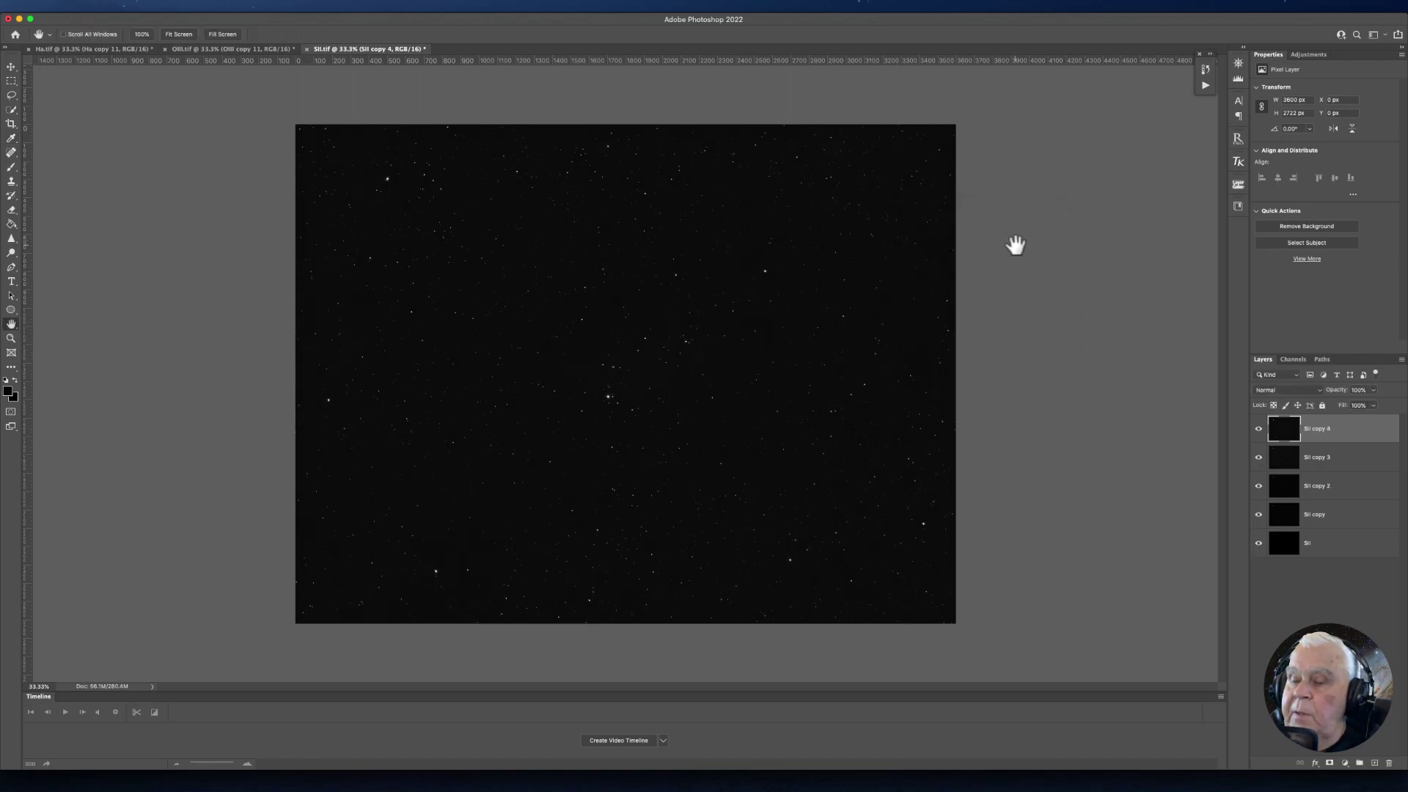
pyautogui.press('super+l')
pyautogui.moveTo(913, 337); pyautogui.dragTo(883, 339)
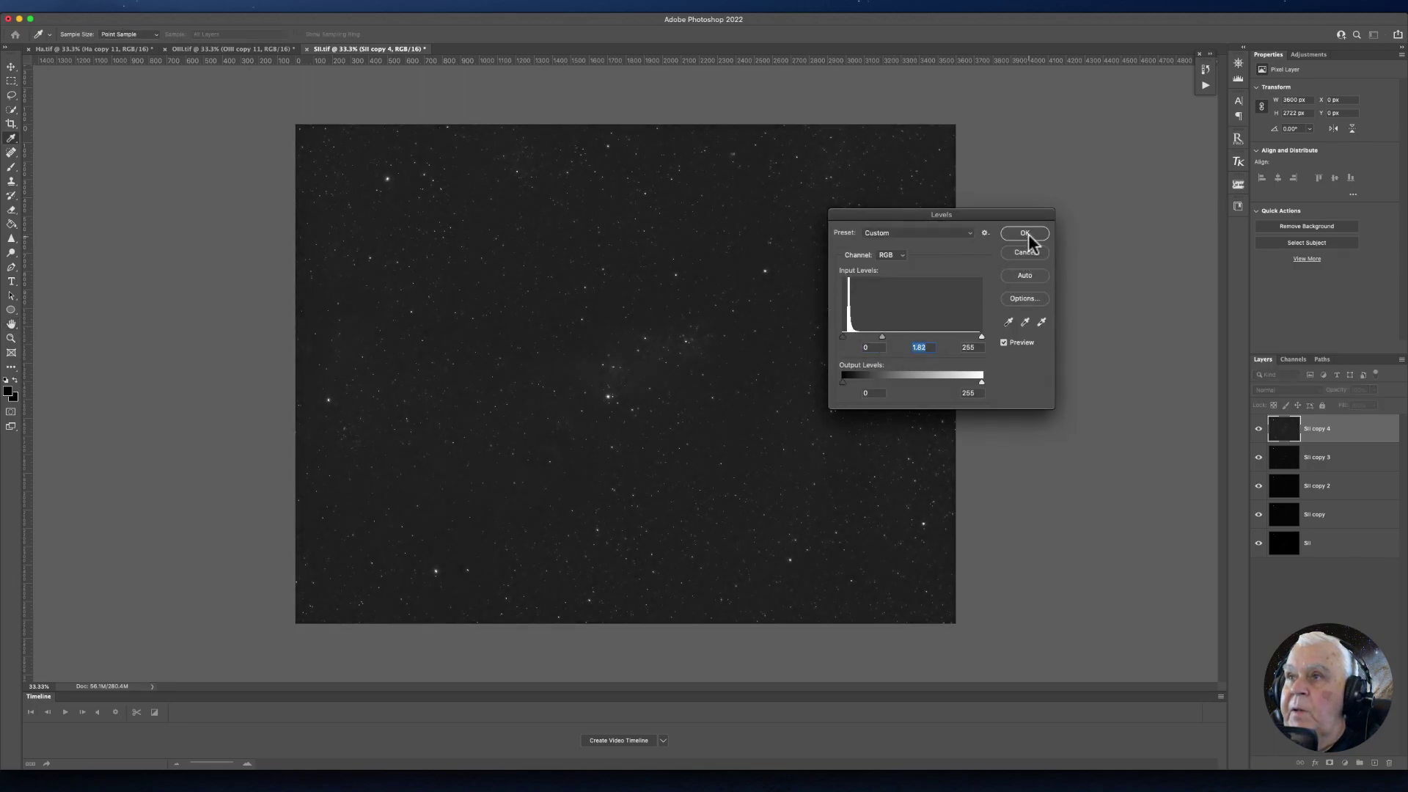
pyautogui.click(1026, 234)
pyautogui.press('super+j')
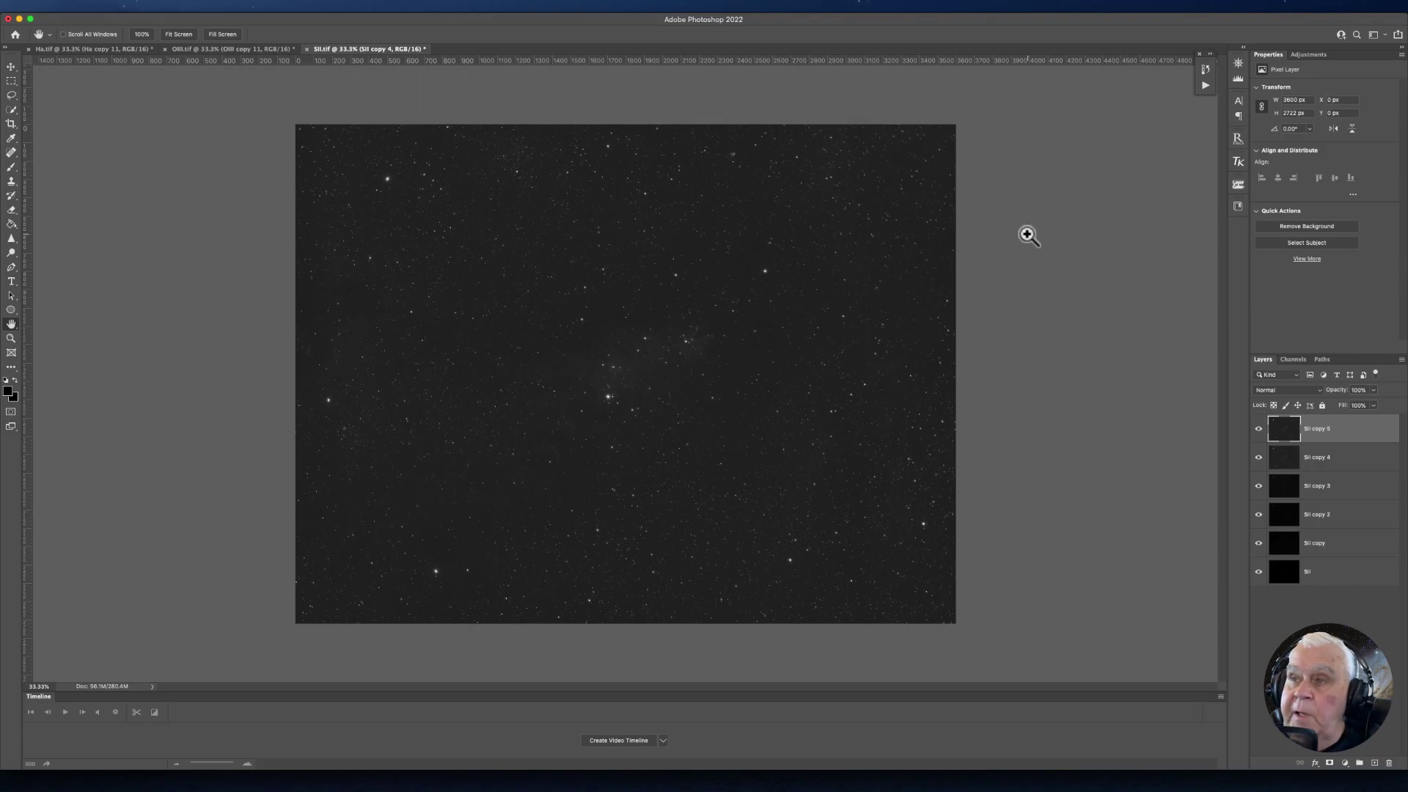
pyautogui.press('super+l')
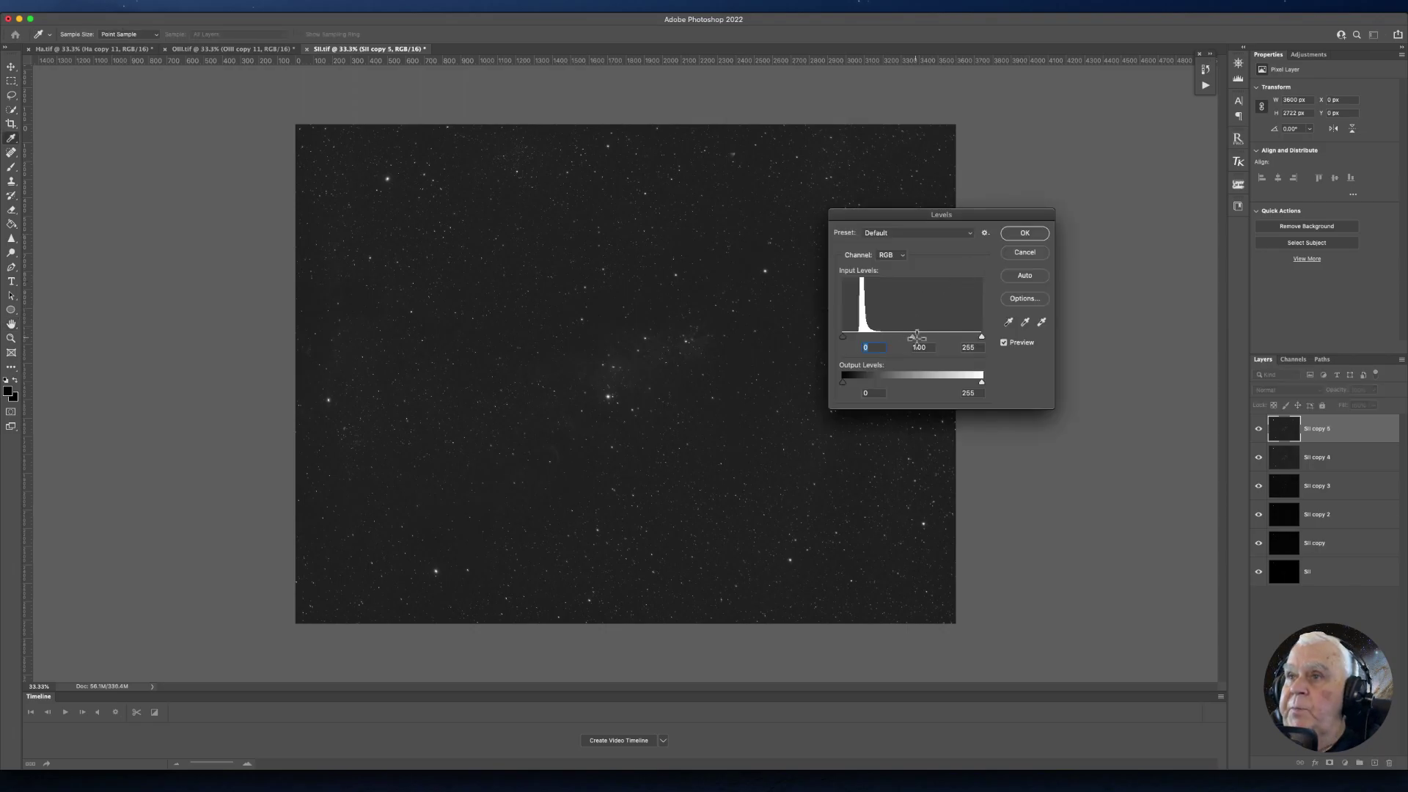
pyautogui.moveTo(916, 338); pyautogui.dragTo(899, 339)
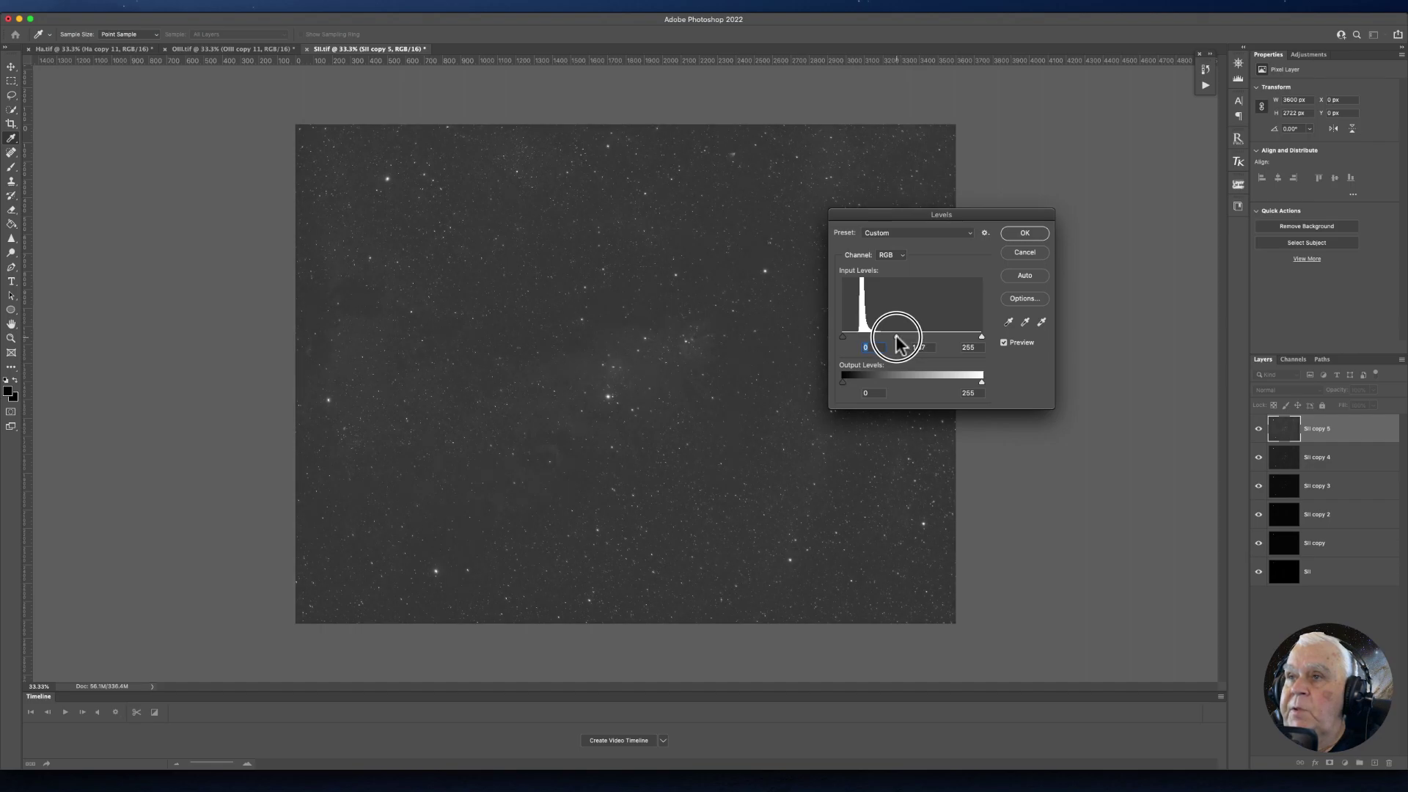
pyautogui.moveTo(843, 337); pyautogui.dragTo(853, 338)
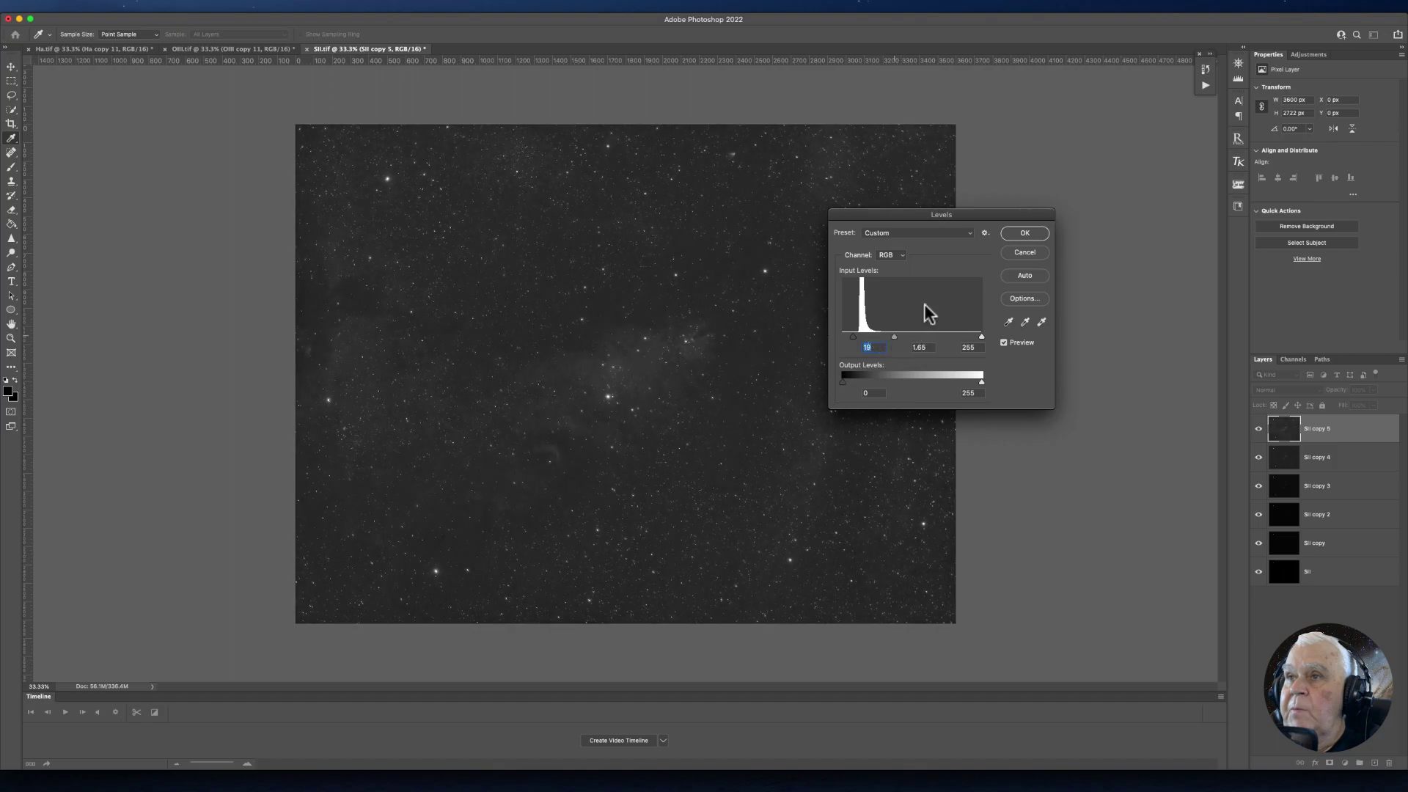
pyautogui.click(1017, 236)
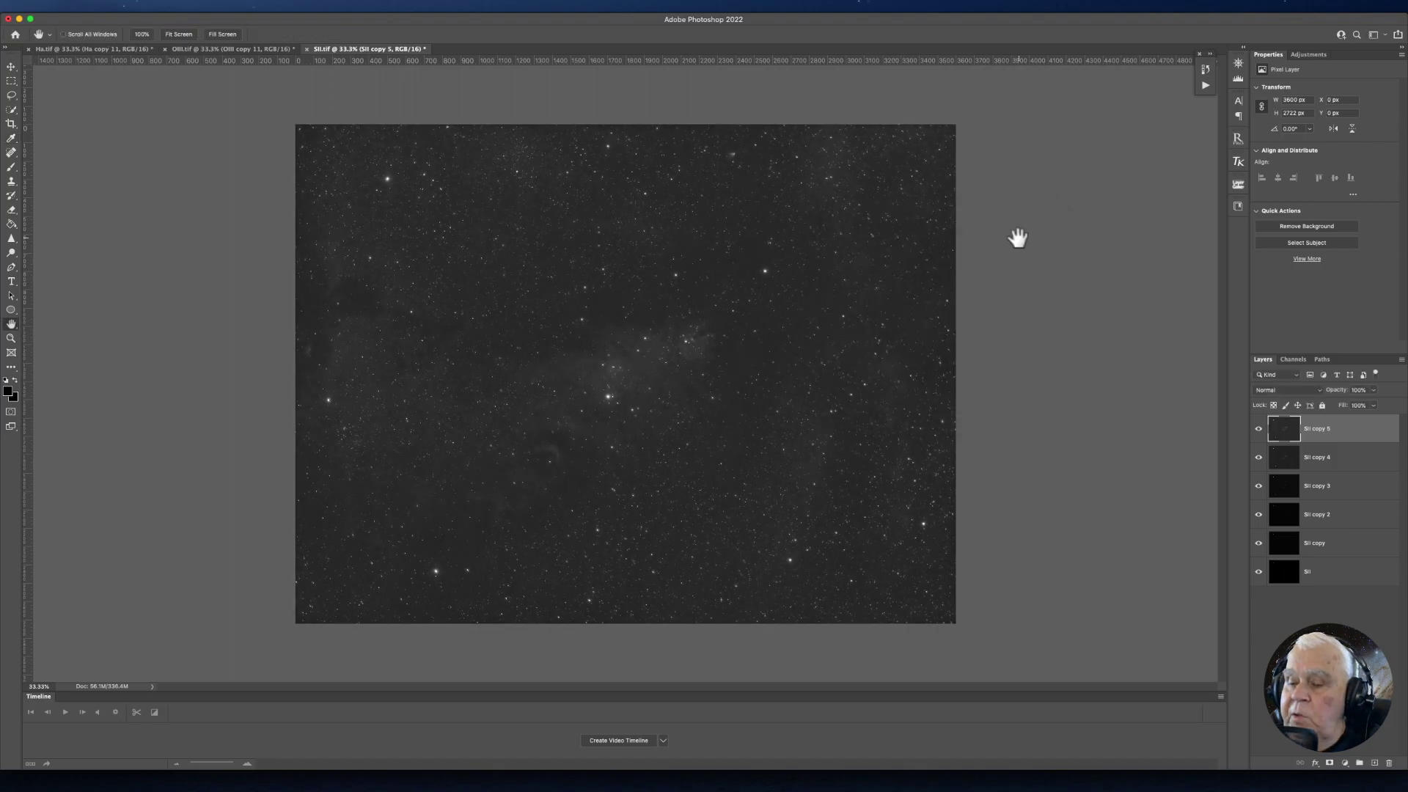
# Give SII copy 6 Levels black 16 and gamma 1.28, then duplicate to SII copy 7.
pyautogui.hotkey('ctrl', 'j')
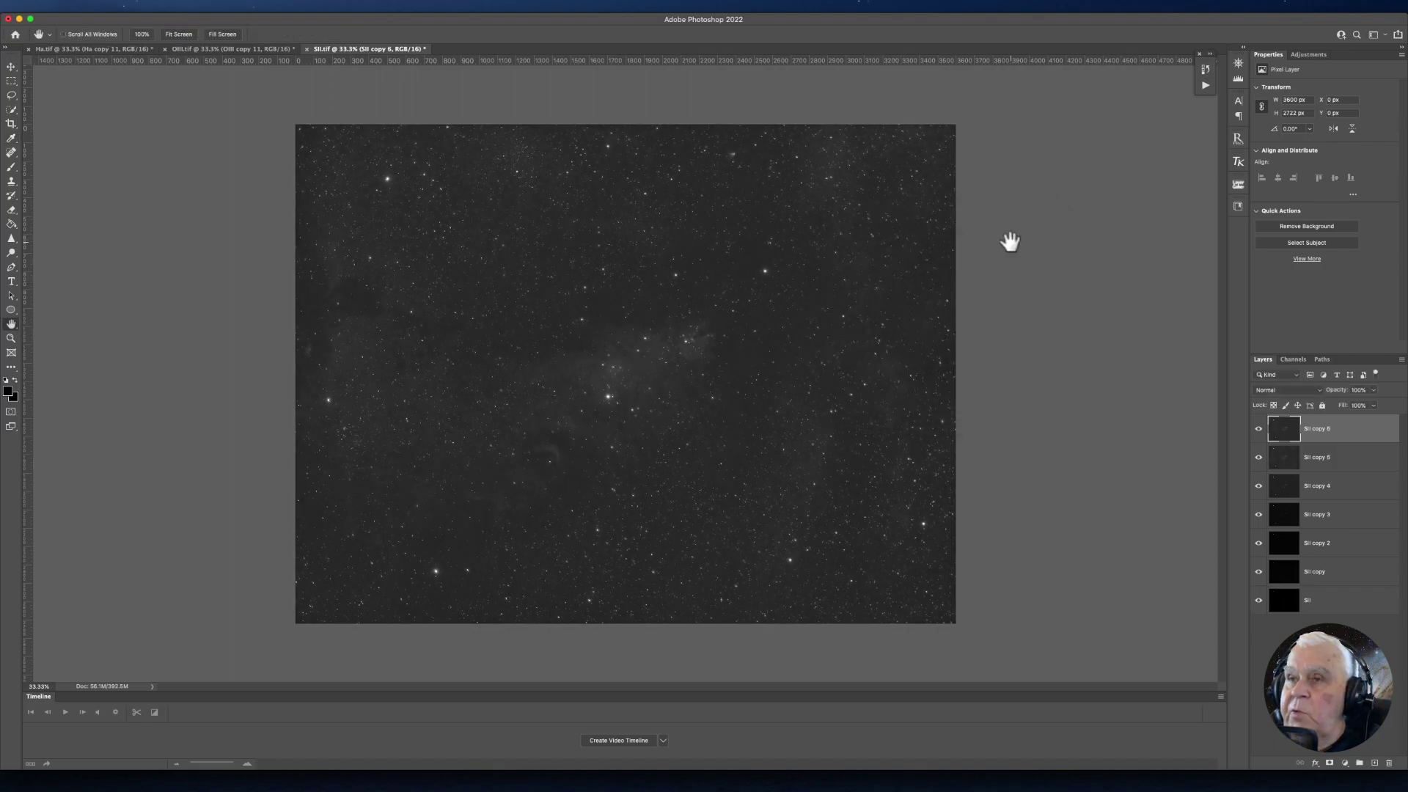
pyautogui.hotkey('ctrl', 'l')
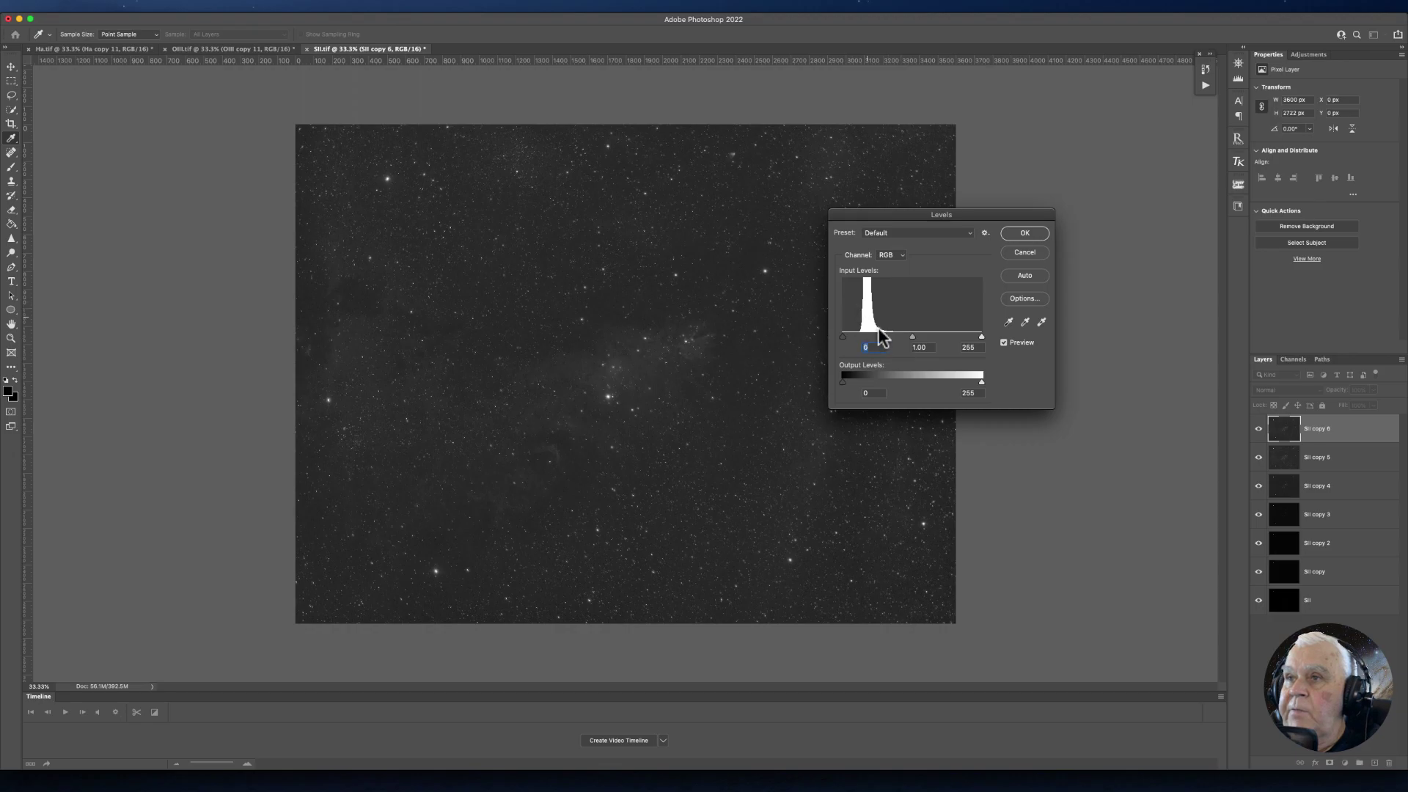
pyautogui.moveTo(843, 339); pyautogui.dragTo(903, 336)
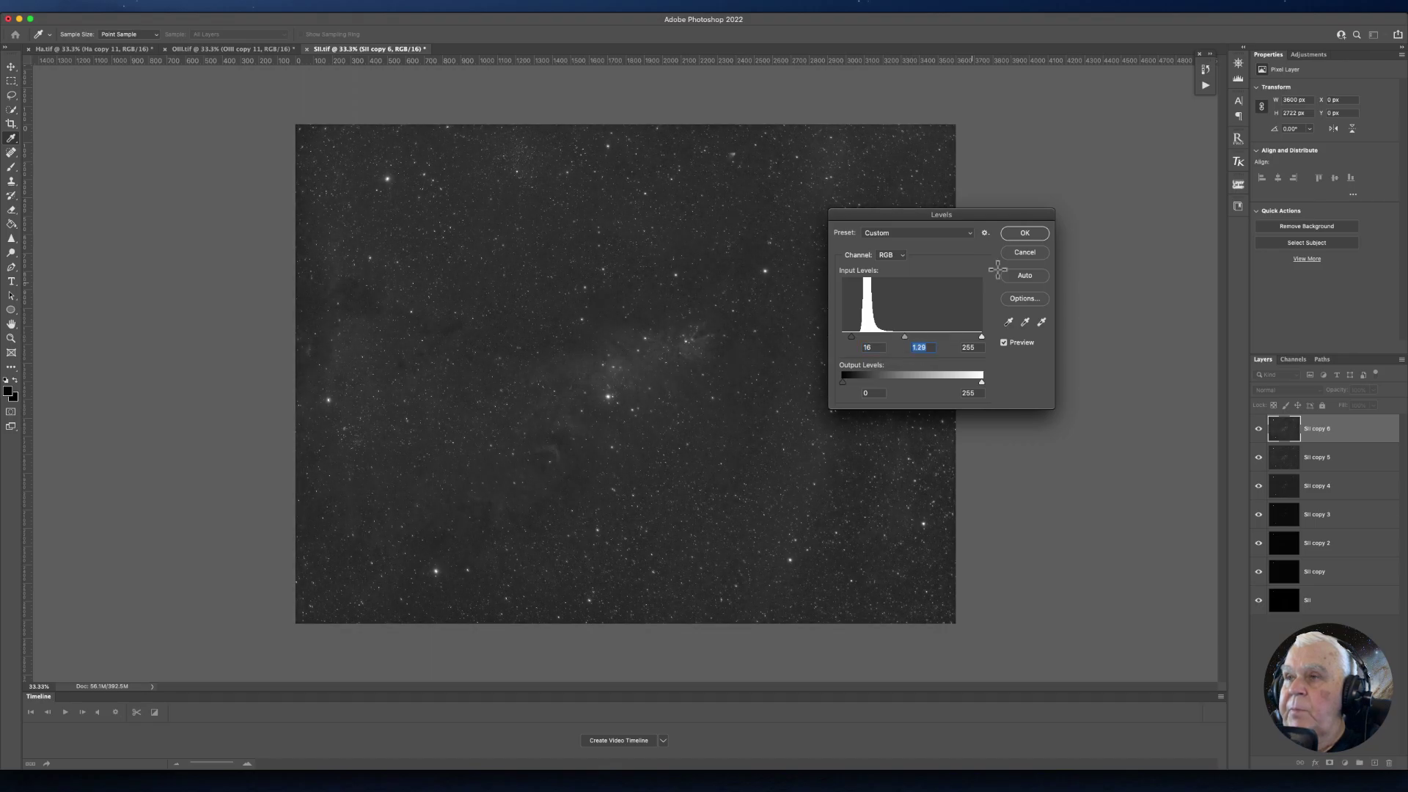
pyautogui.click(1030, 233)
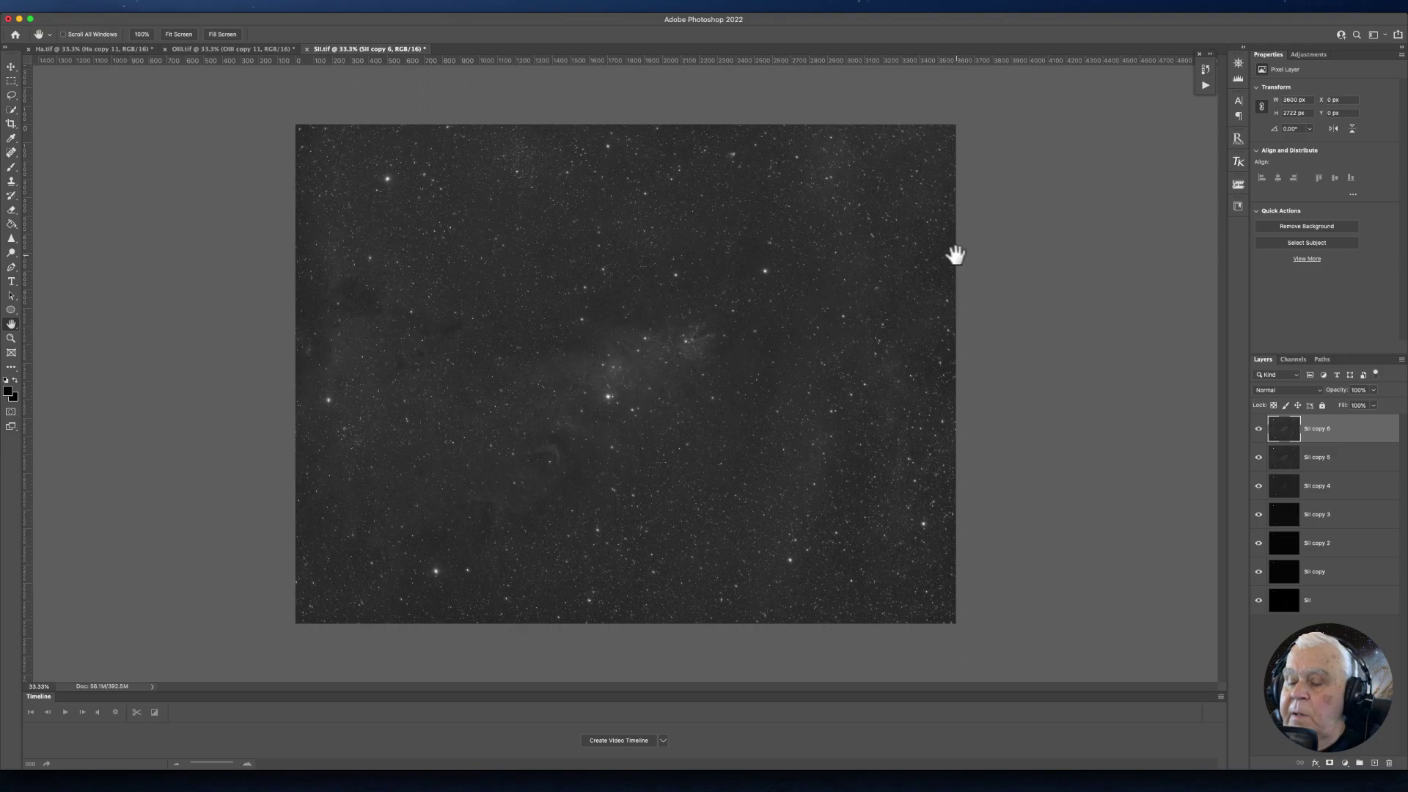
pyautogui.press('super+j')
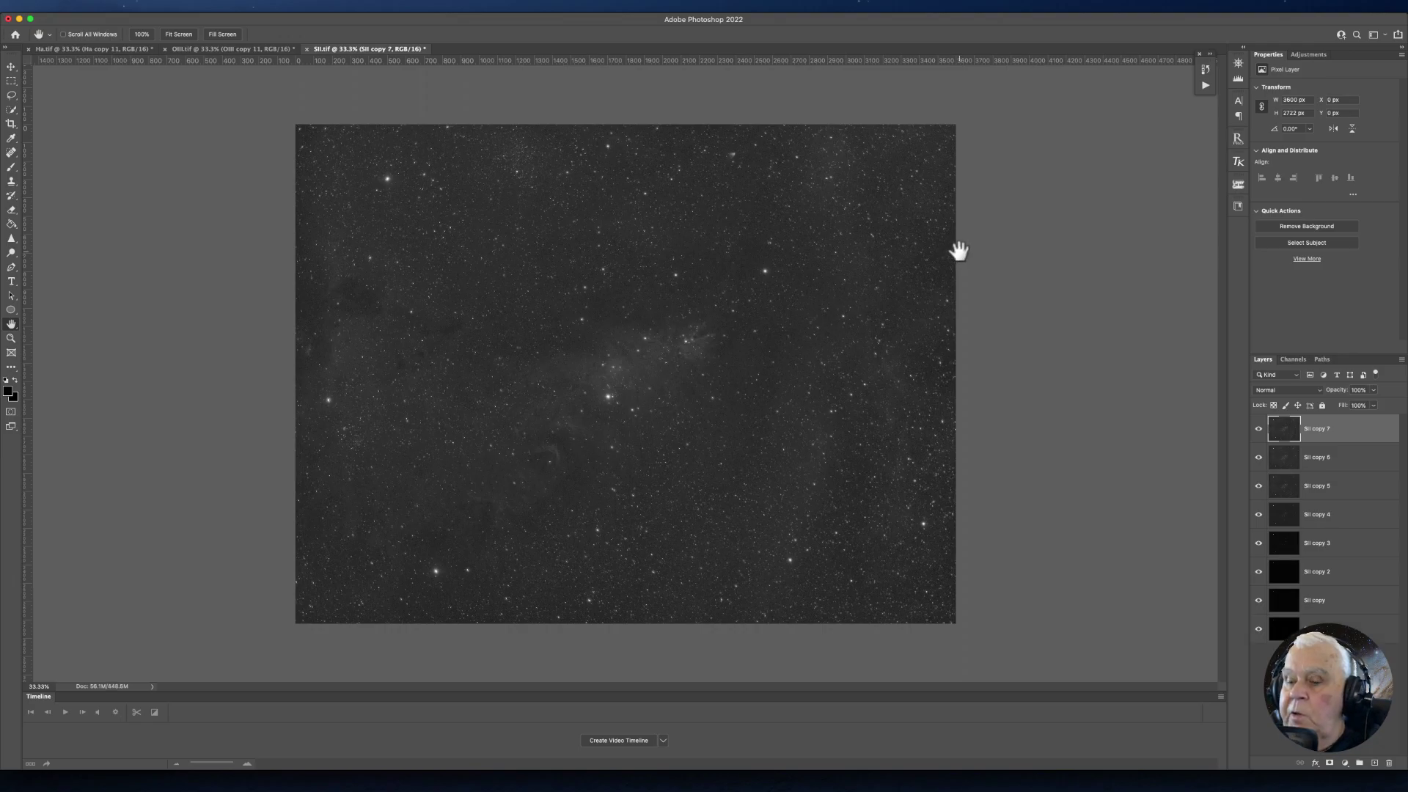
pyautogui.press('super+m')
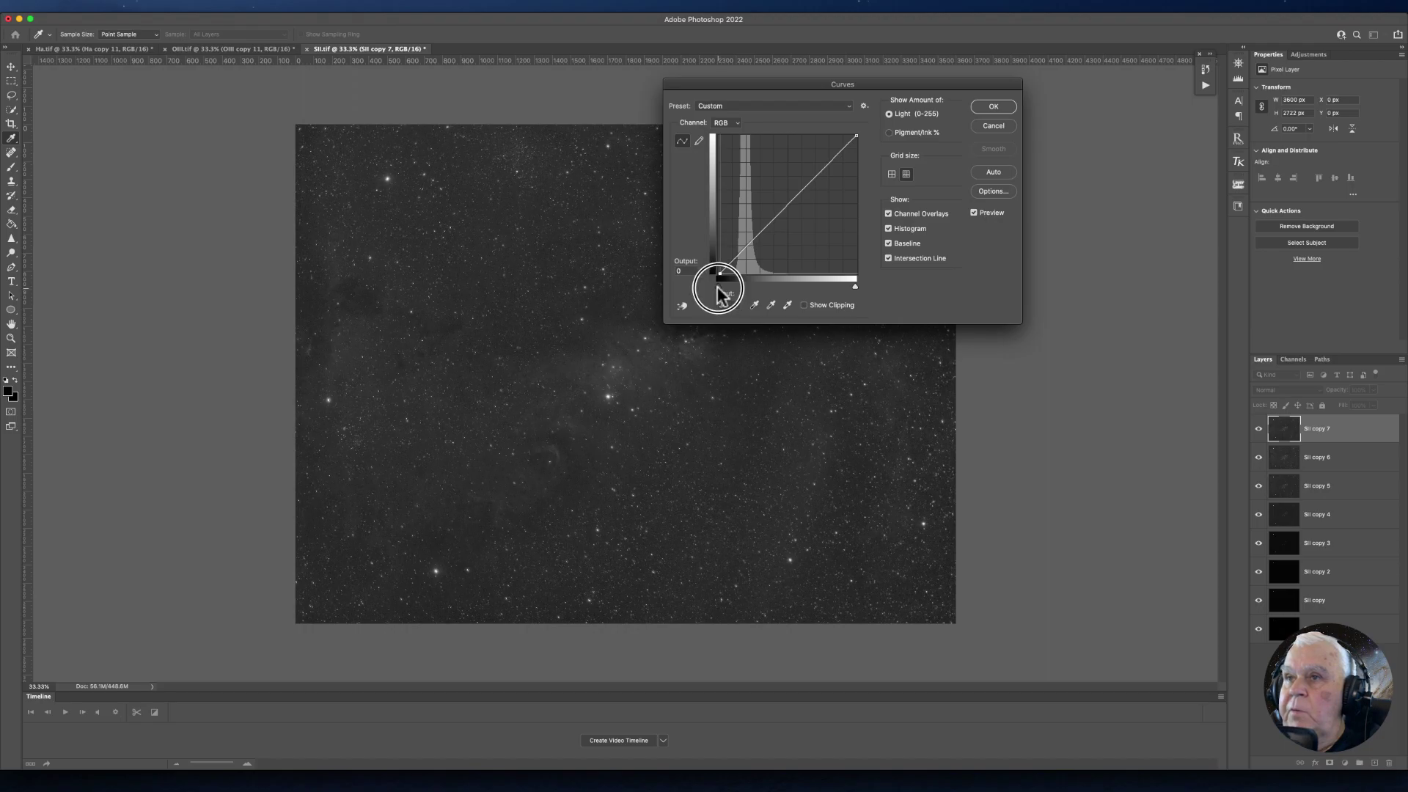
# Apply midtone-lifting curves with a slightly raised black point to the current layer and SII copy 8.
pyautogui.moveTo(717, 288); pyautogui.dragTo(724, 288)
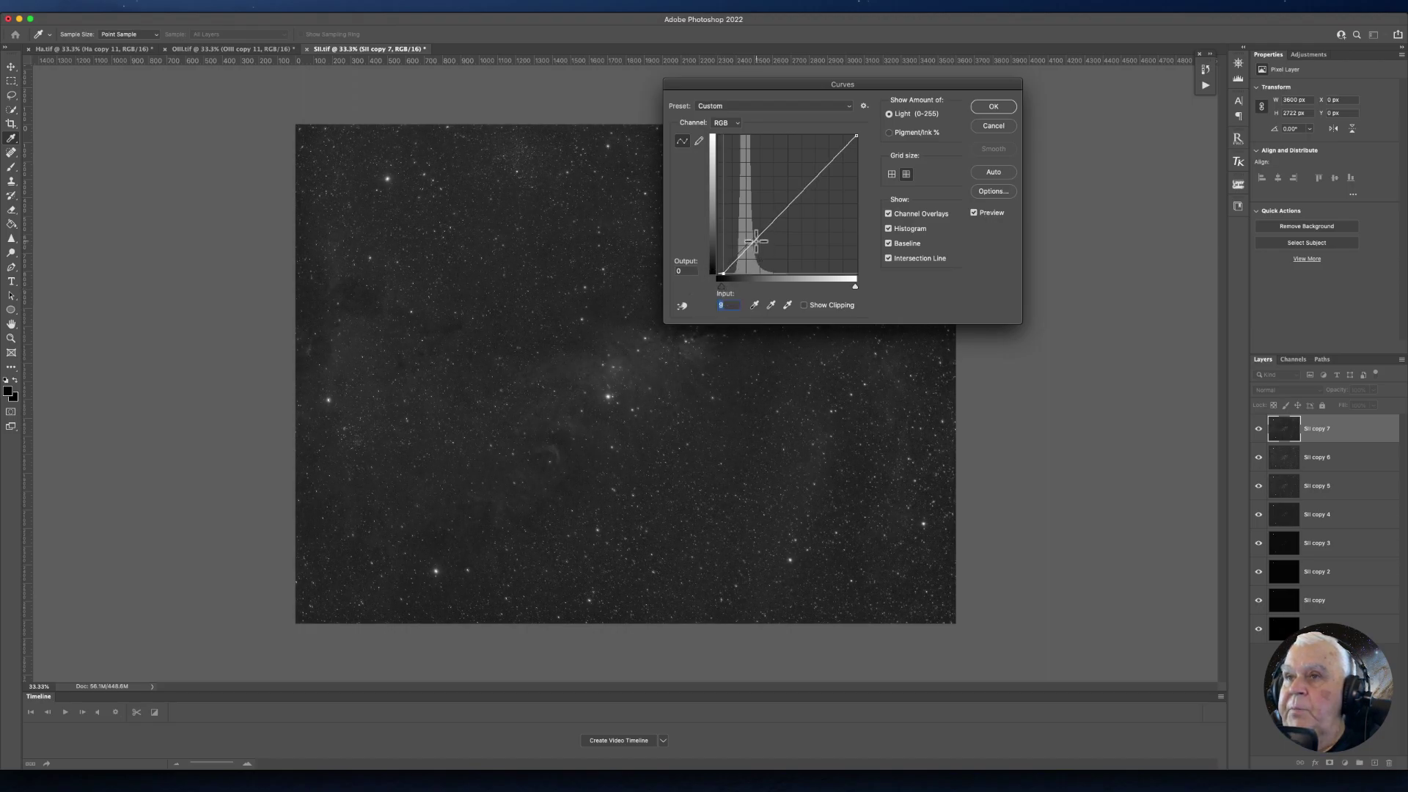
pyautogui.moveTo(753, 243); pyautogui.dragTo(749, 234)
pyautogui.click(993, 106)
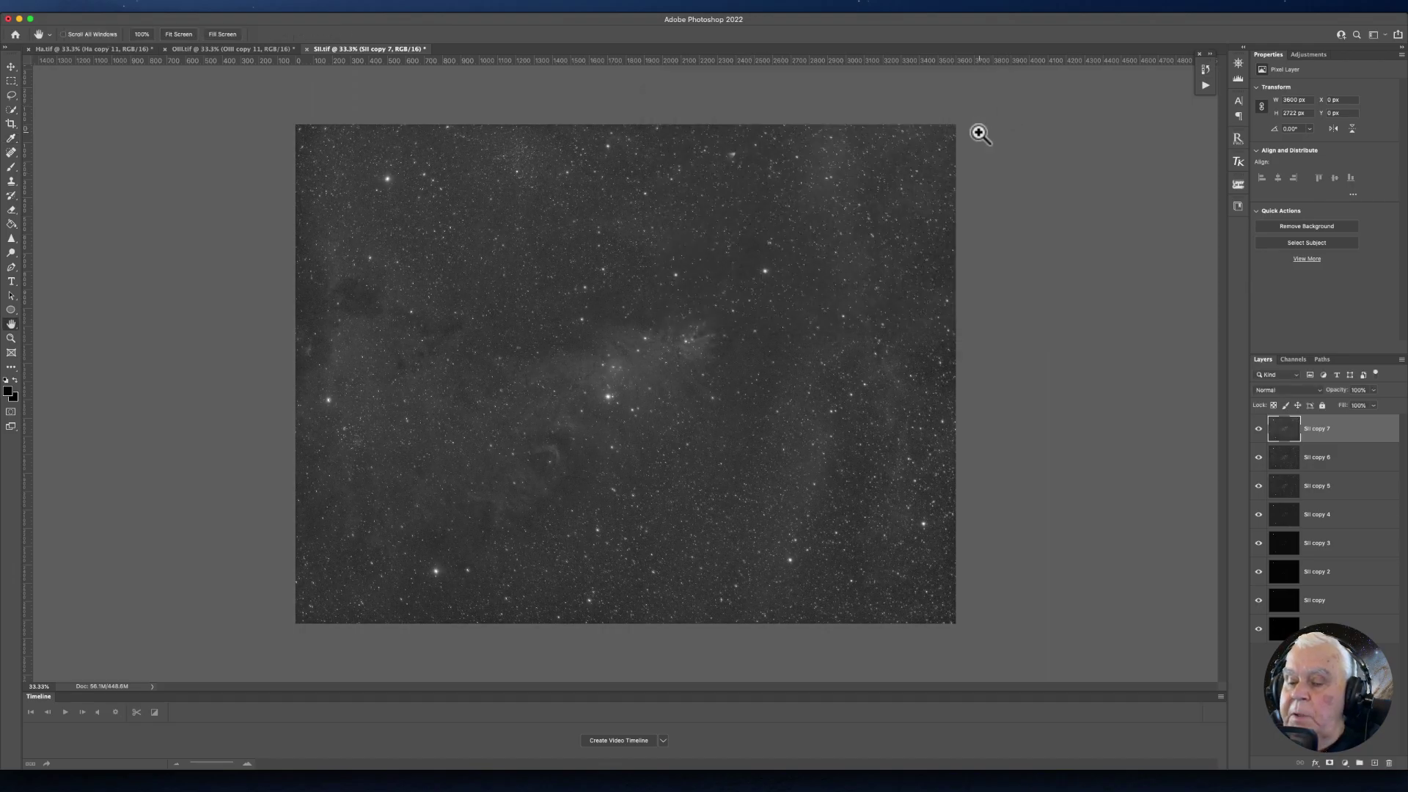
pyautogui.press('super+j')
pyautogui.press('super+m')
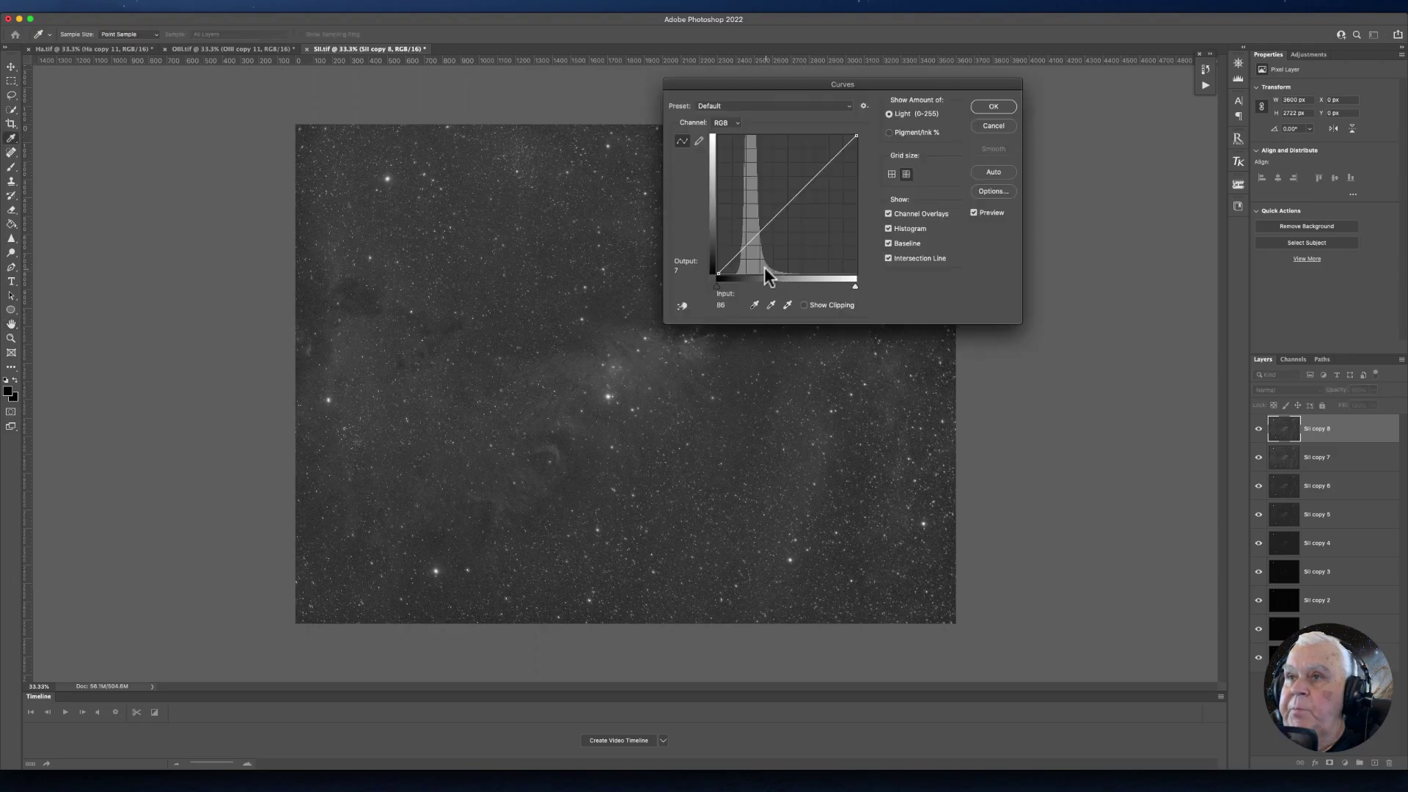
pyautogui.moveTo(718, 286); pyautogui.dragTo(724, 287)
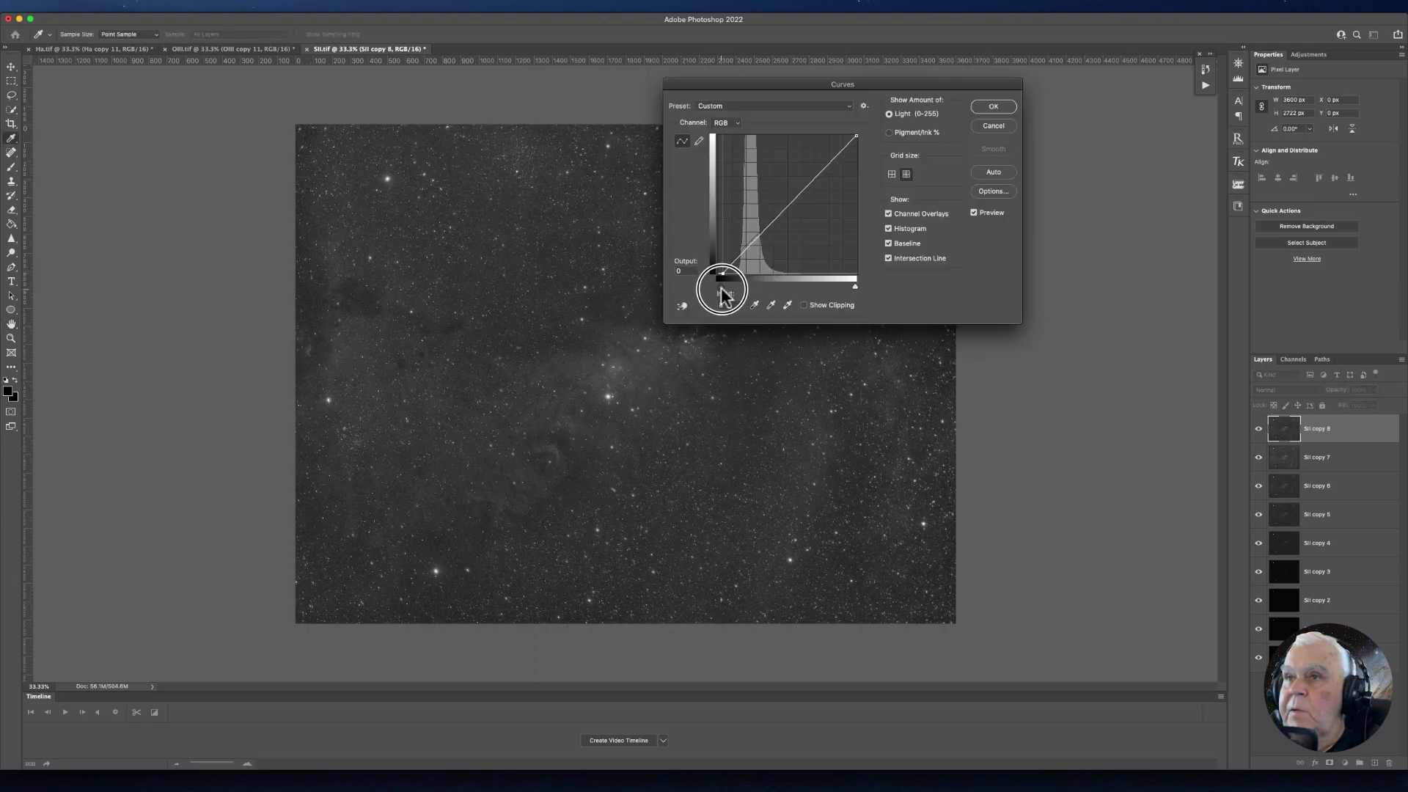
pyautogui.moveTo(770, 227); pyautogui.dragTo(768, 220)
pyautogui.click(992, 107)
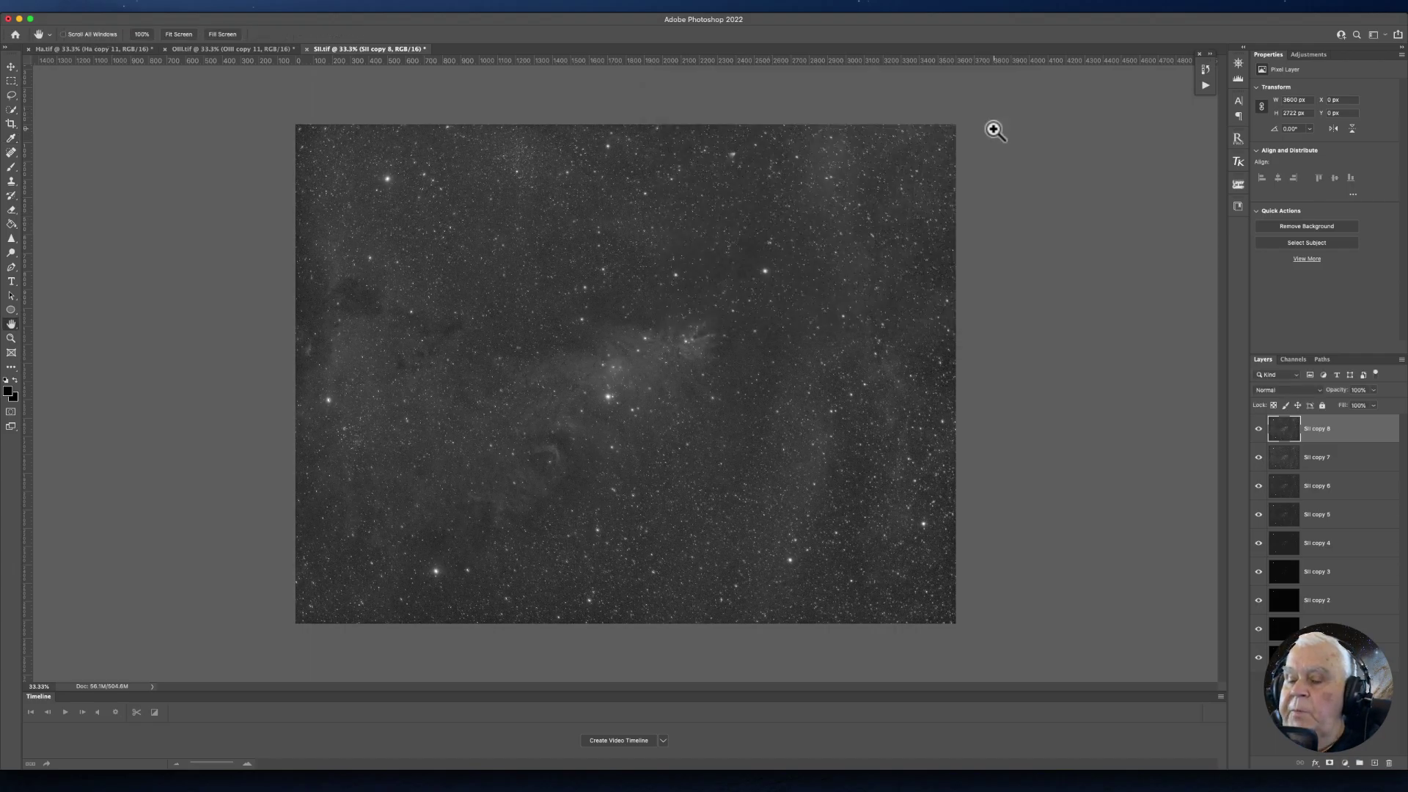
# On SII copy 9, raise the Levels black point to darken the sky.
pyautogui.hotkey('ctrl', 'j')
pyautogui.hotkey('ctrl', 'l')
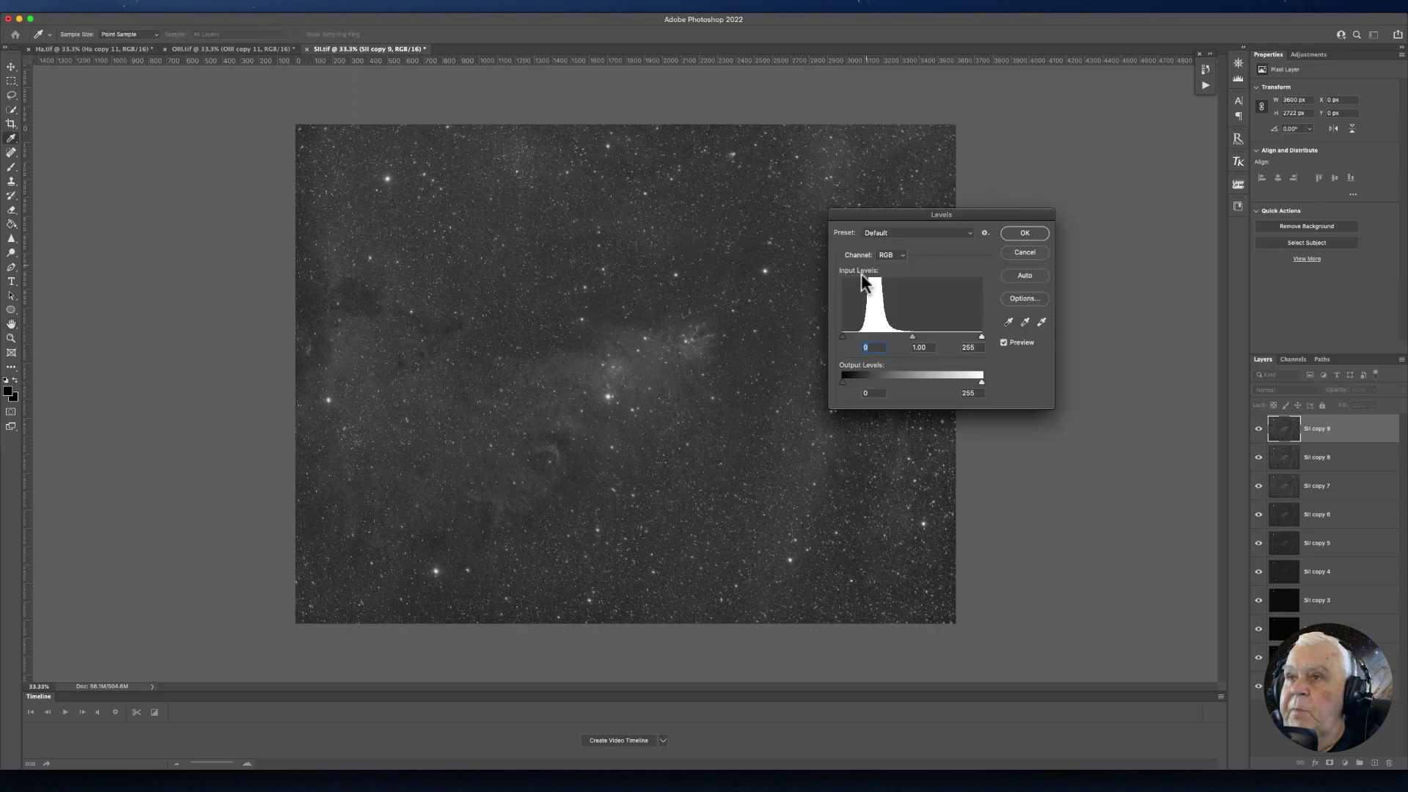
pyautogui.moveTo(843, 337); pyautogui.dragTo(854, 339)
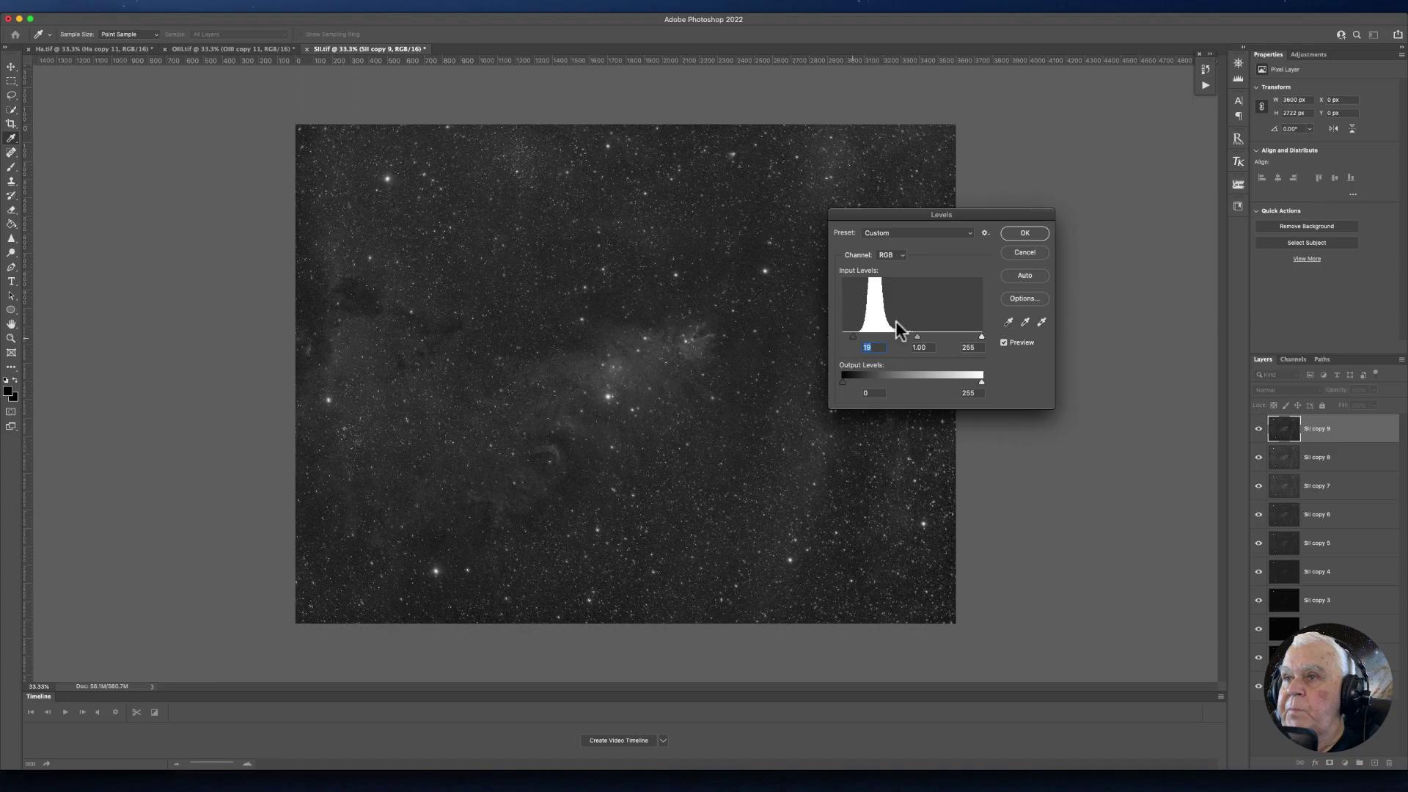
pyautogui.click(1024, 233)
pyautogui.press('h')
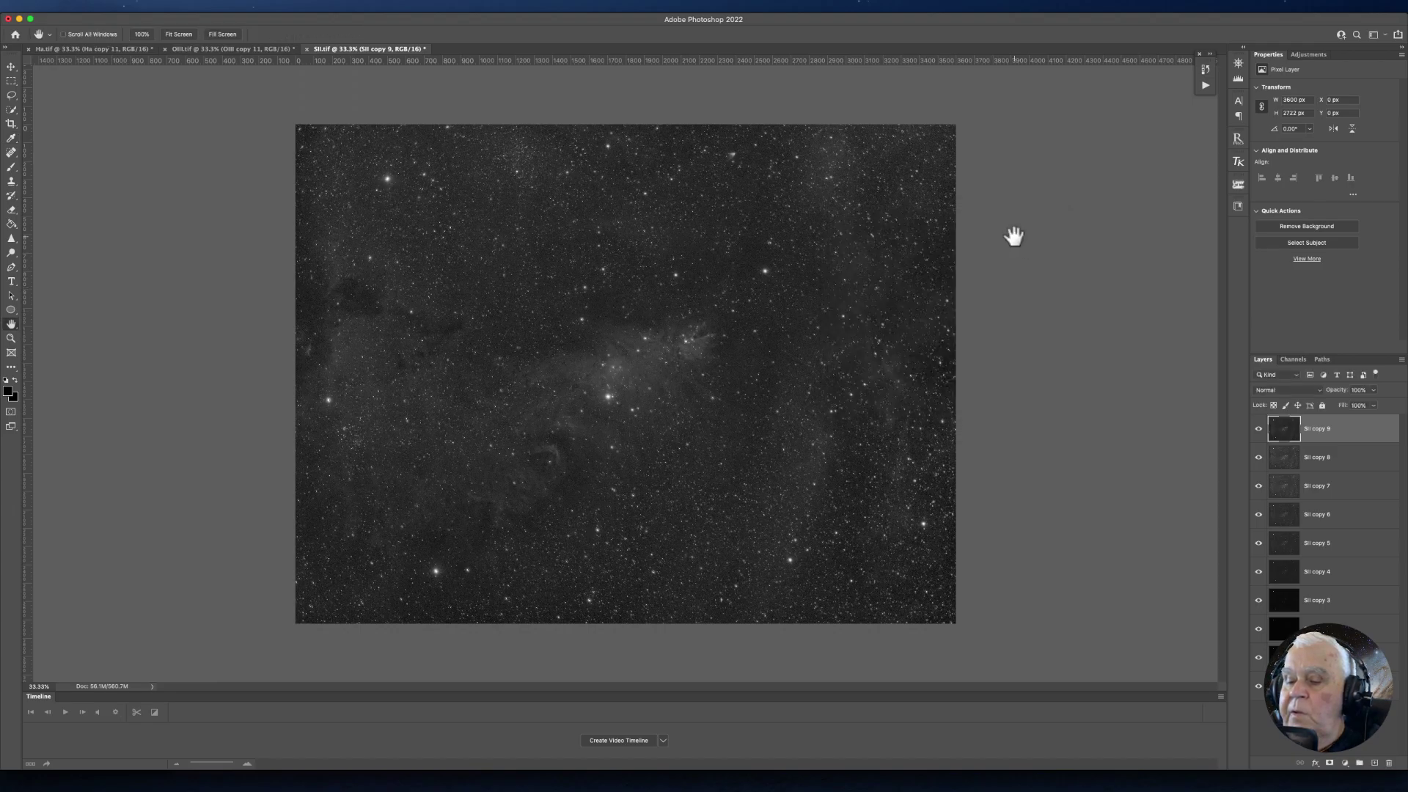
# Brighten the nebulosity with a midtone curve on SII copy 10 and again on SII copy 11.
pyautogui.hotkey('ctrl', 'j')
pyautogui.hotkey('ctrl', 'm')
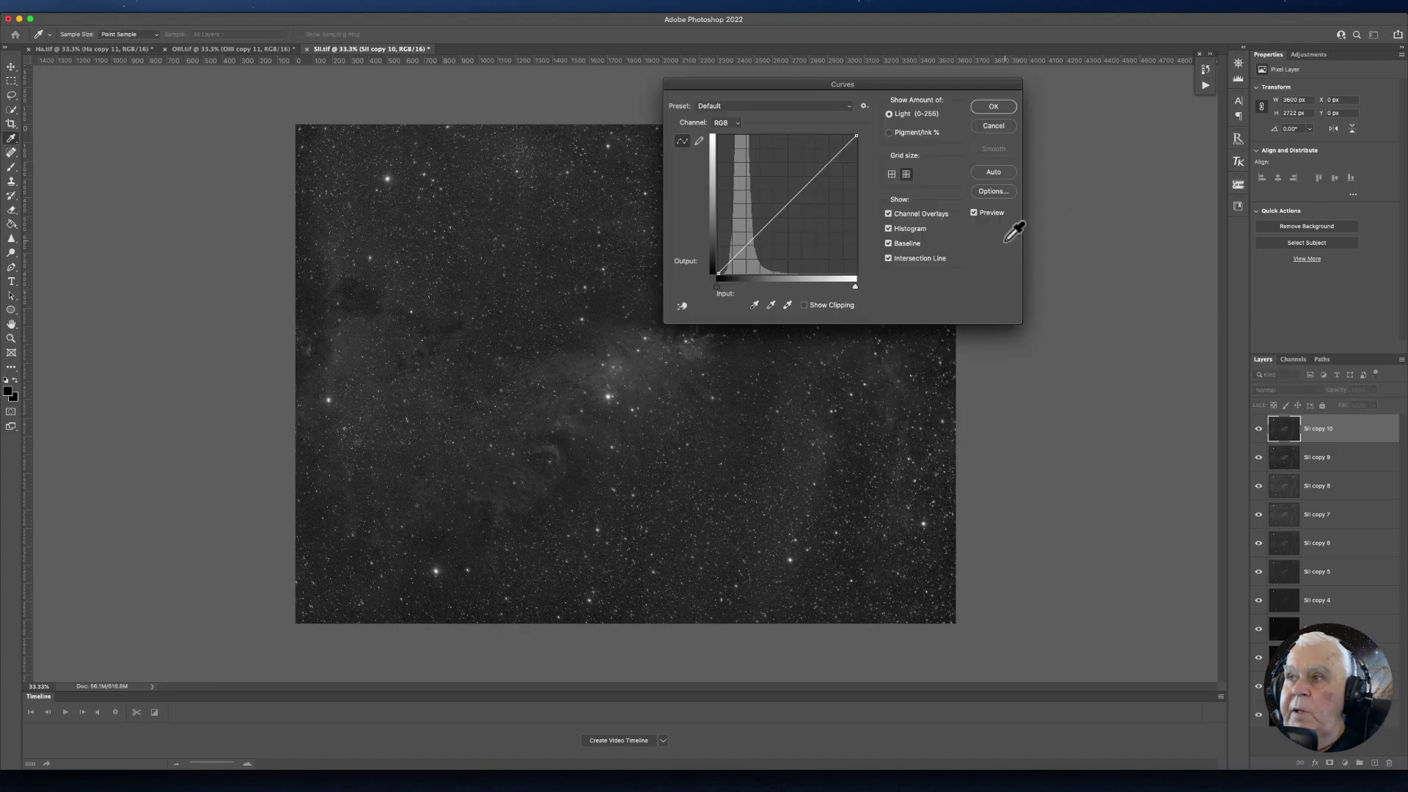
pyautogui.moveTo(750, 243); pyautogui.dragTo(750, 233)
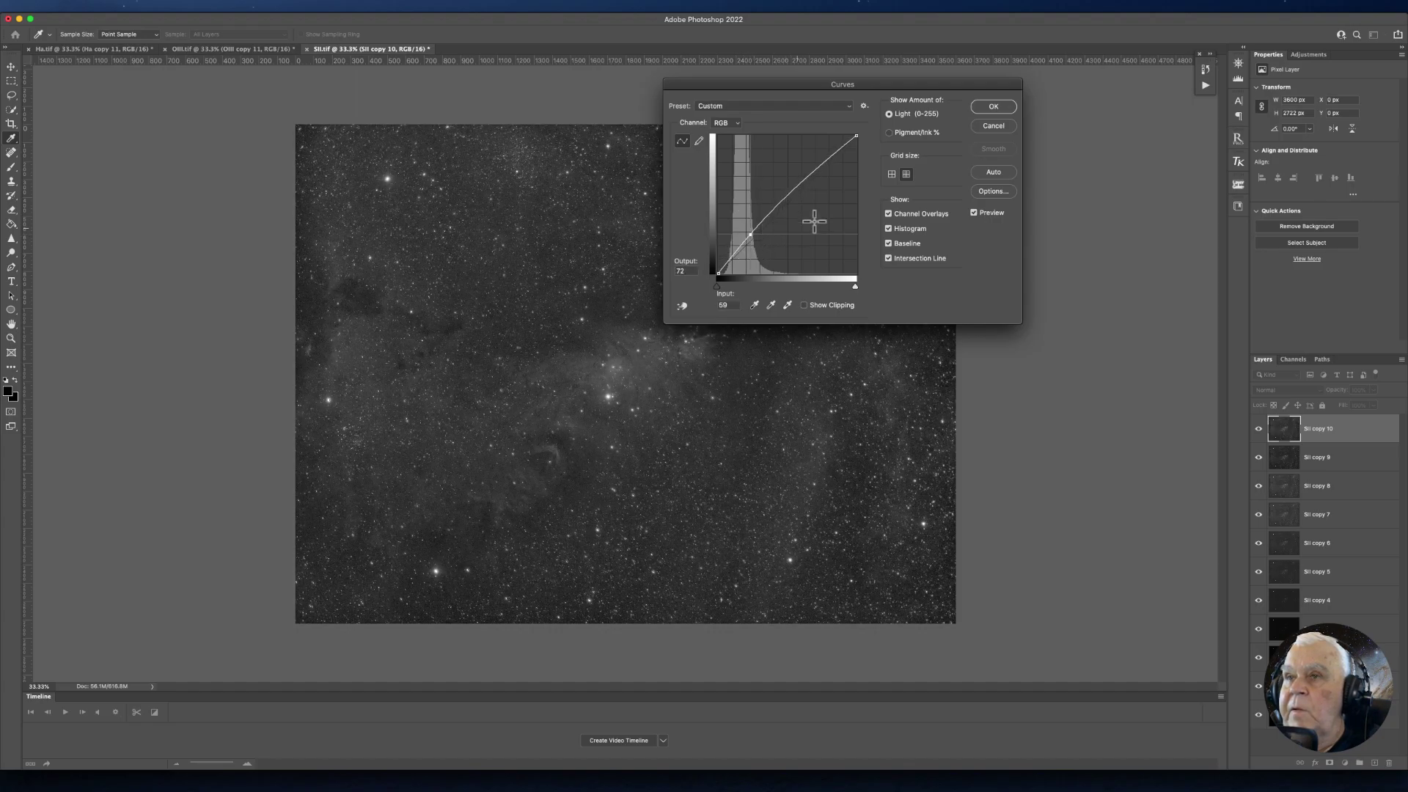
pyautogui.click(994, 106)
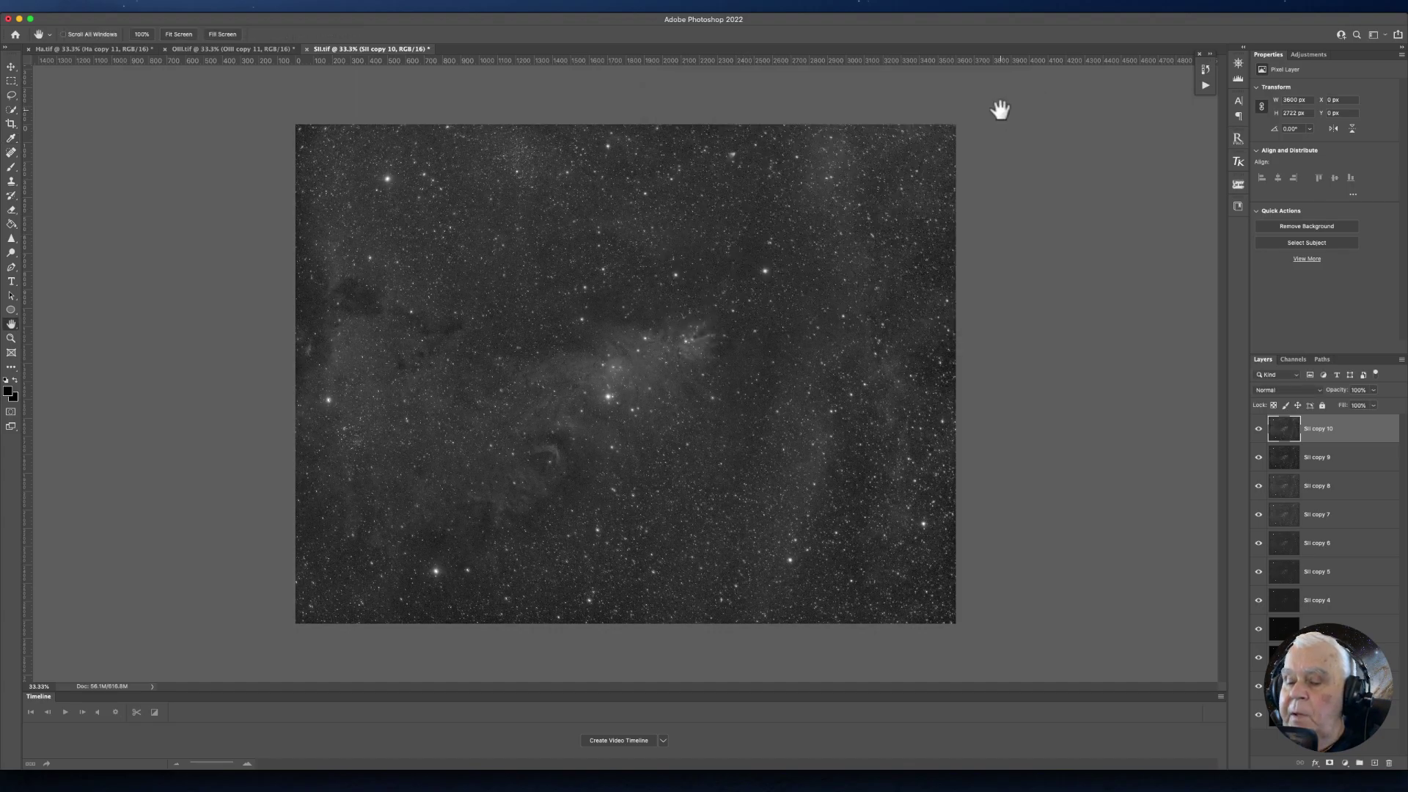
pyautogui.press('super+j')
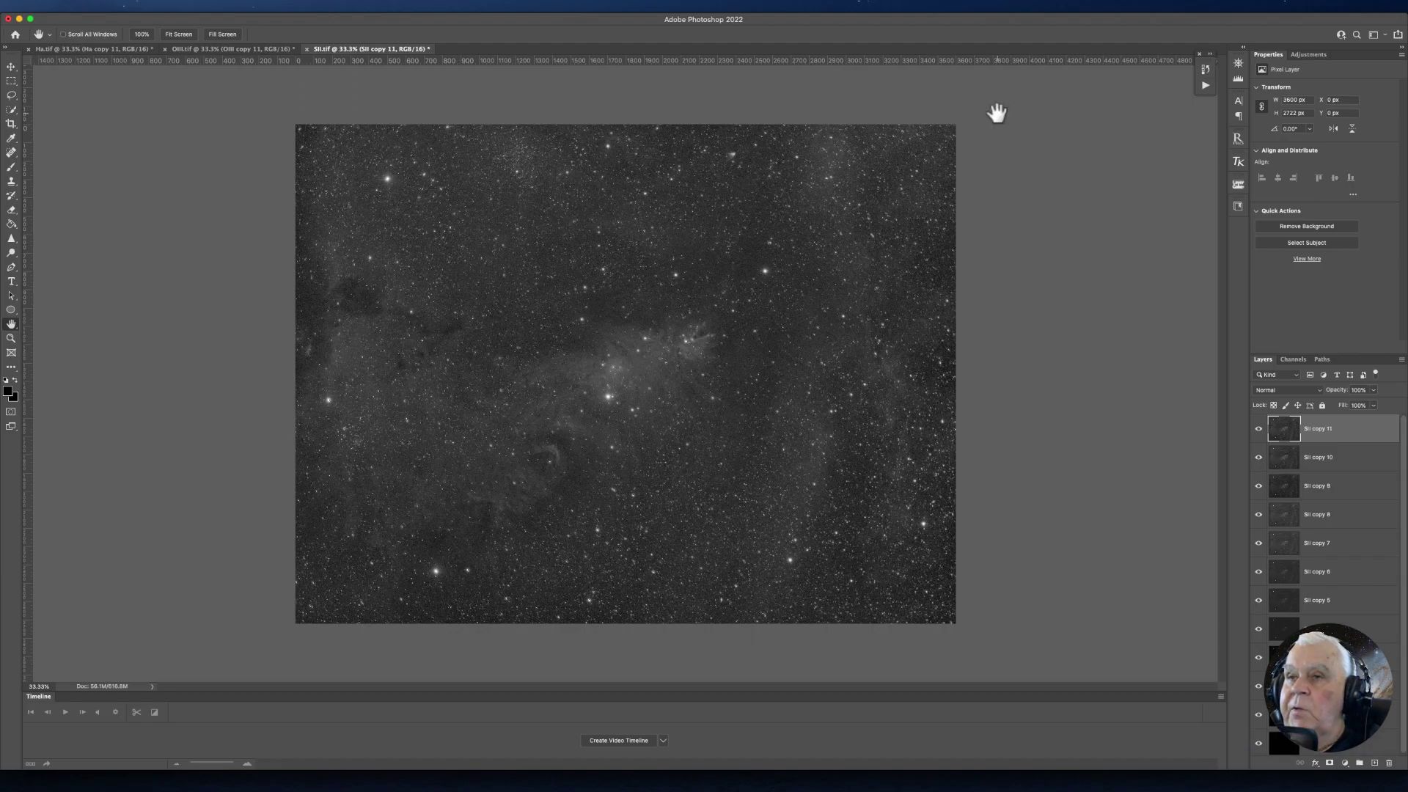
pyautogui.press('super+m')
pyautogui.moveTo(753, 238); pyautogui.dragTo(755, 232)
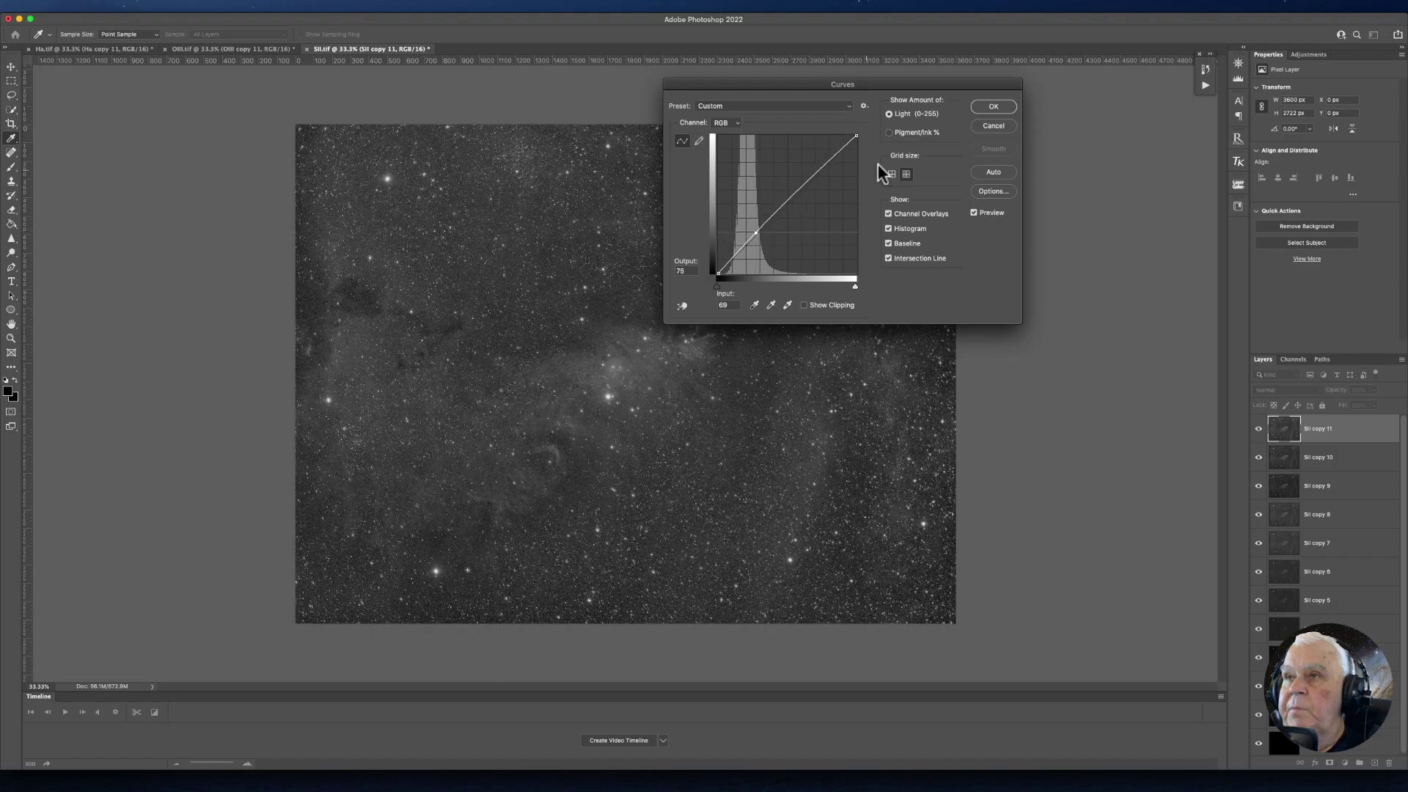
pyautogui.click(974, 108)
# Set the Levels black point to 8 on SII copy 12, then duplicate it as SII copy 13.
pyautogui.press('super+j')
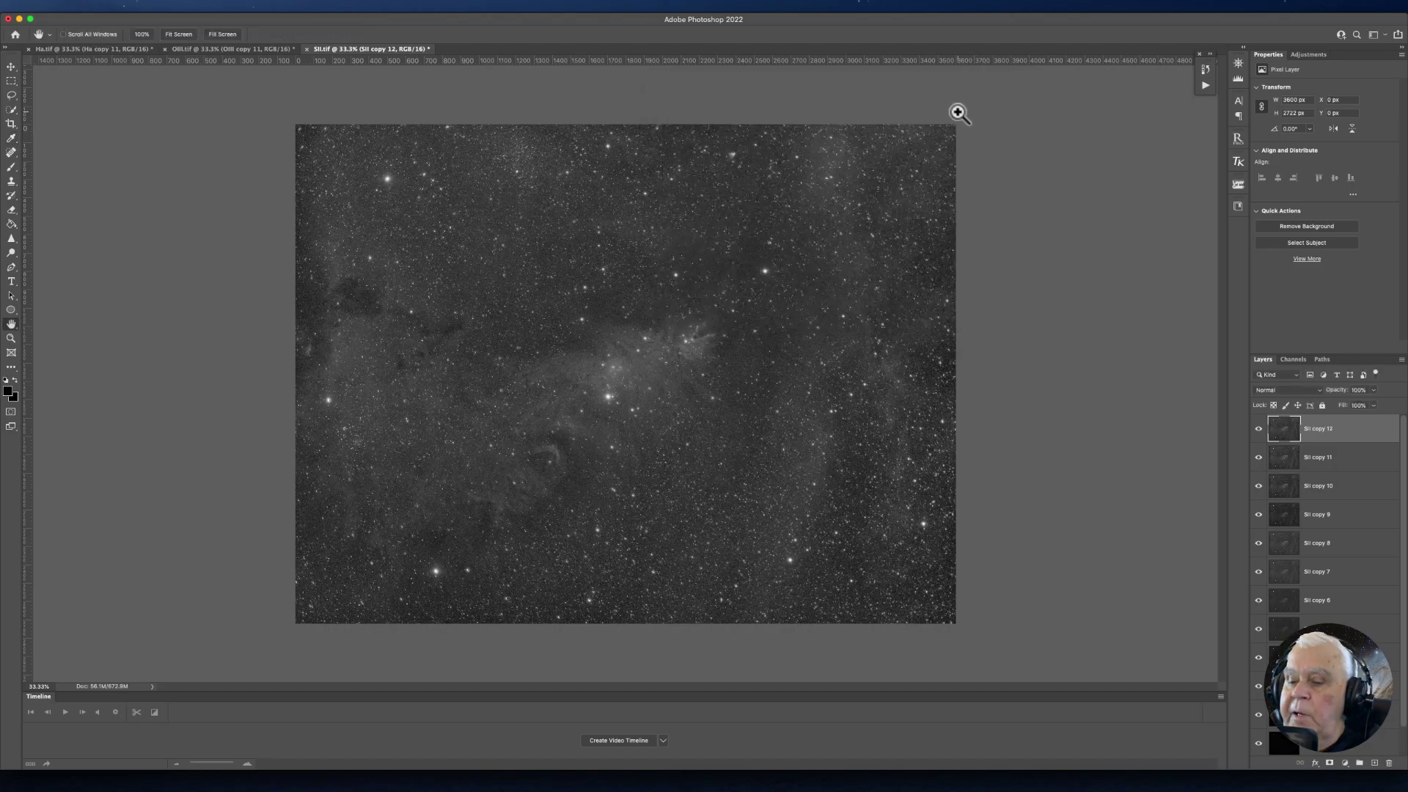
pyautogui.press('super+l')
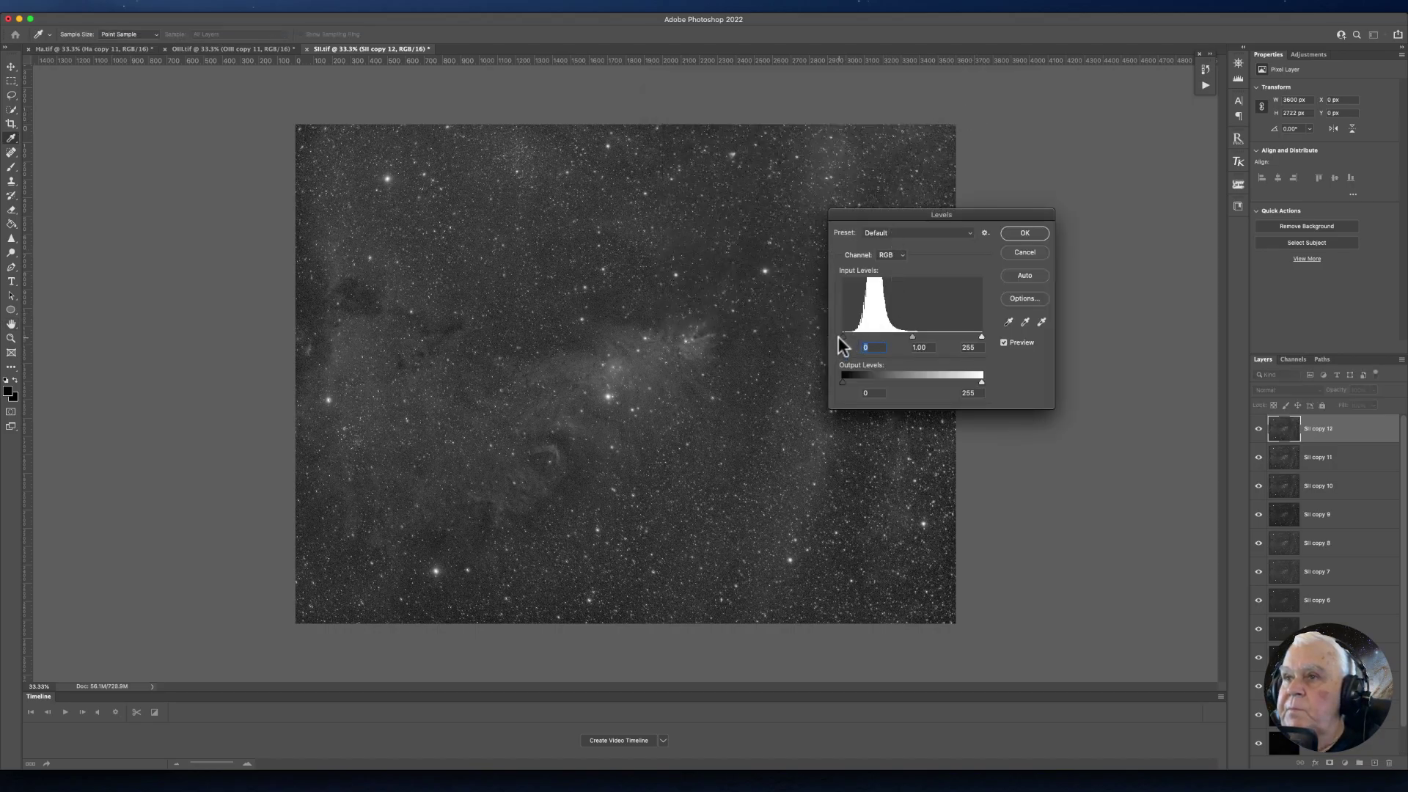
pyautogui.moveTo(844, 342); pyautogui.dragTo(847, 337)
pyautogui.click(1039, 231)
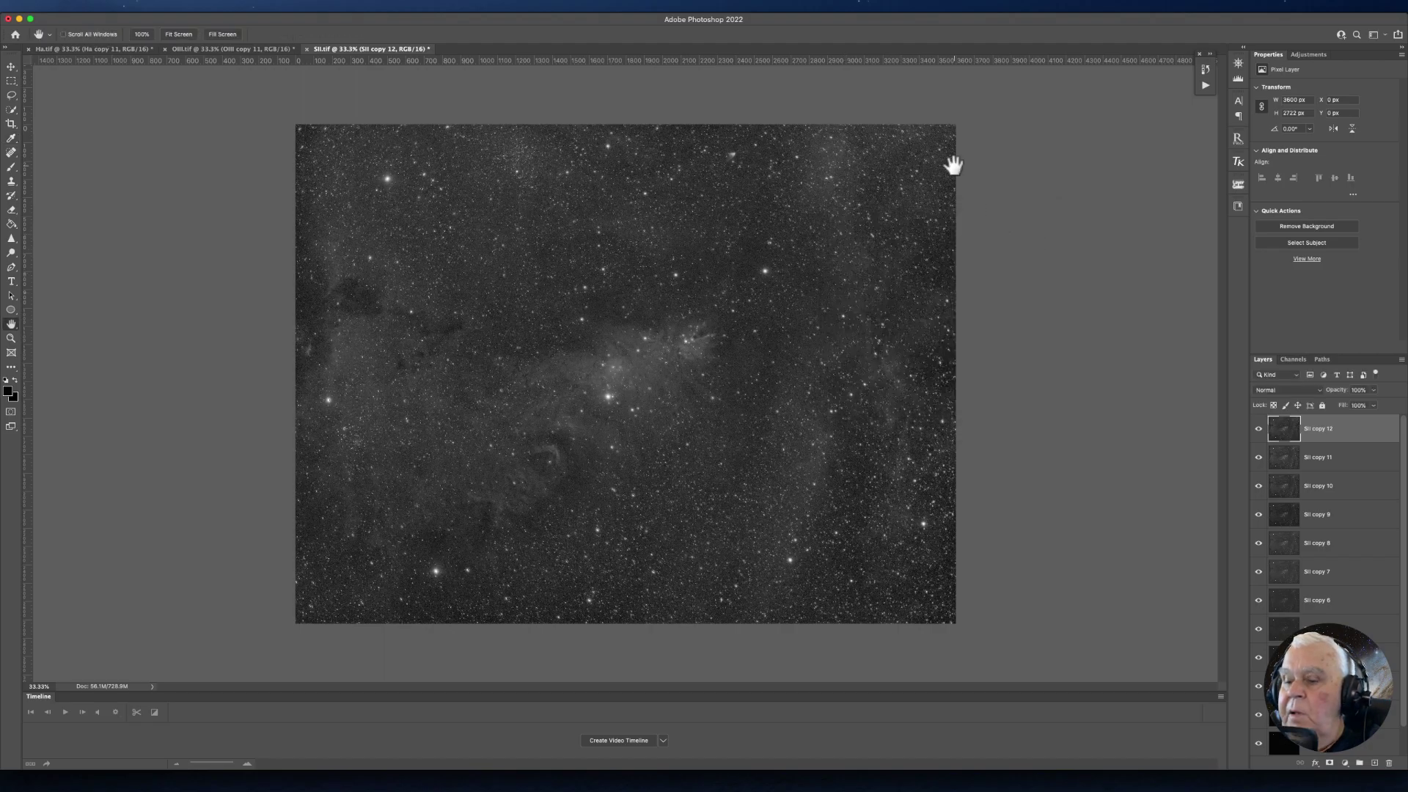
pyautogui.press('super+j')
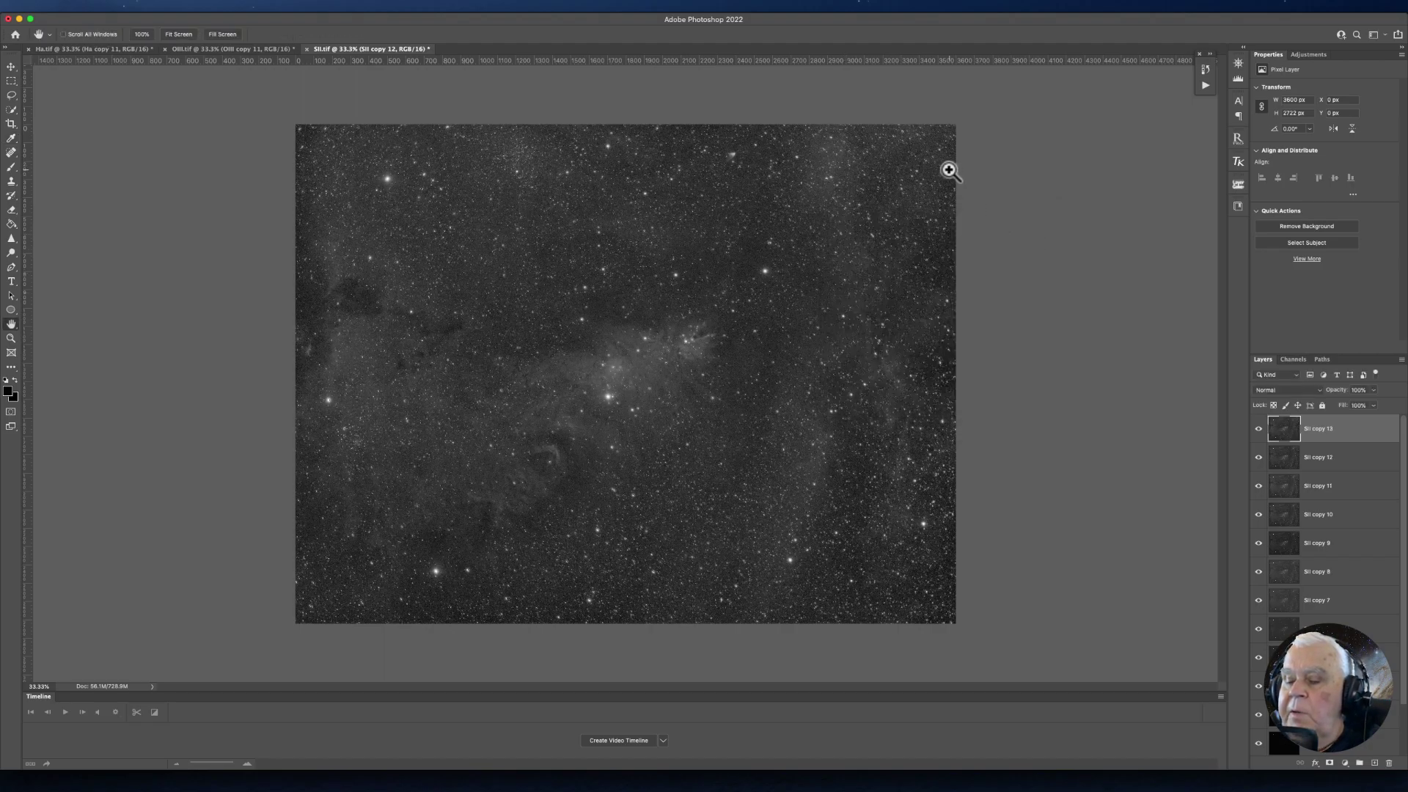
pyautogui.press('super+m')
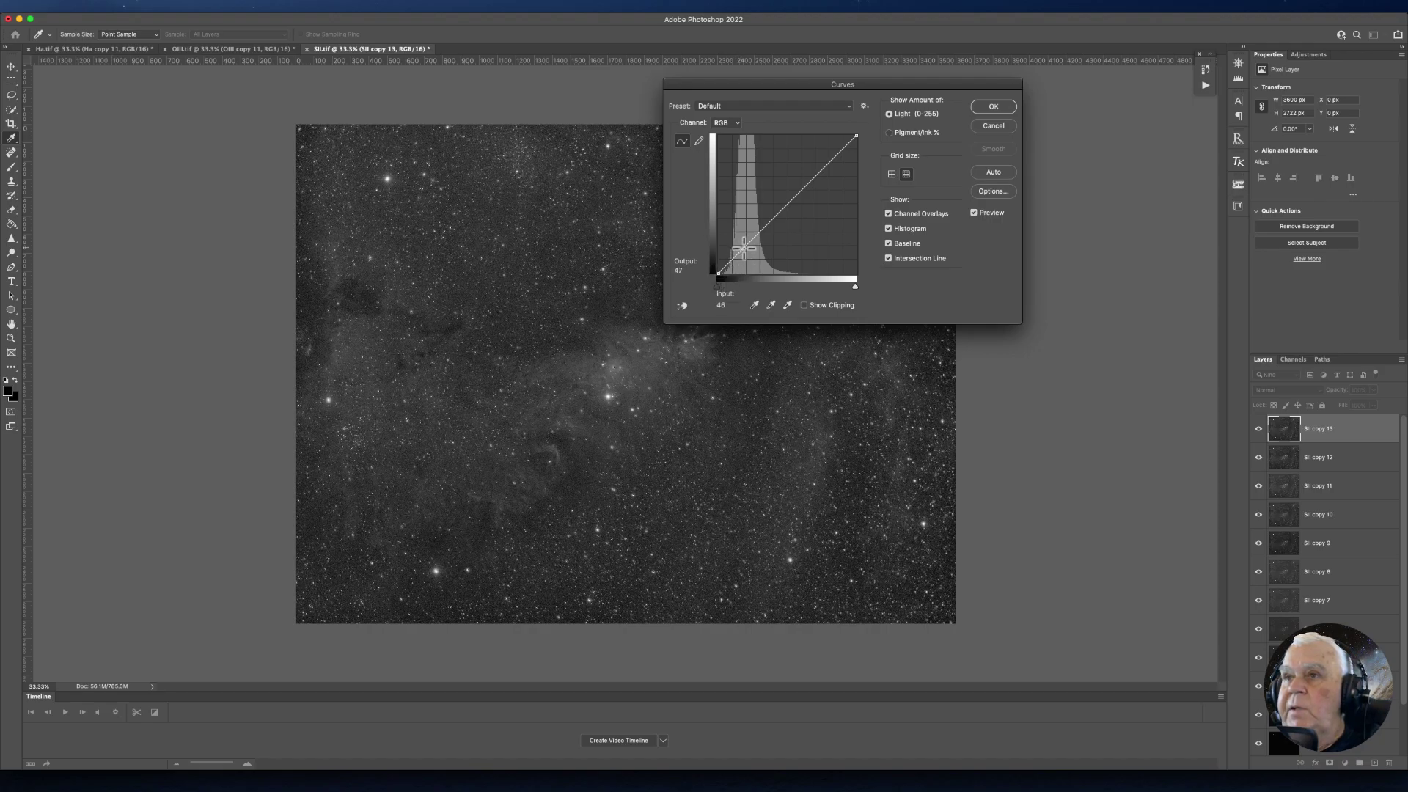
# Try a steep brightening curve on SII copy 13, then cancel it without applying.
pyautogui.moveTo(744, 250); pyautogui.dragTo(728, 239)
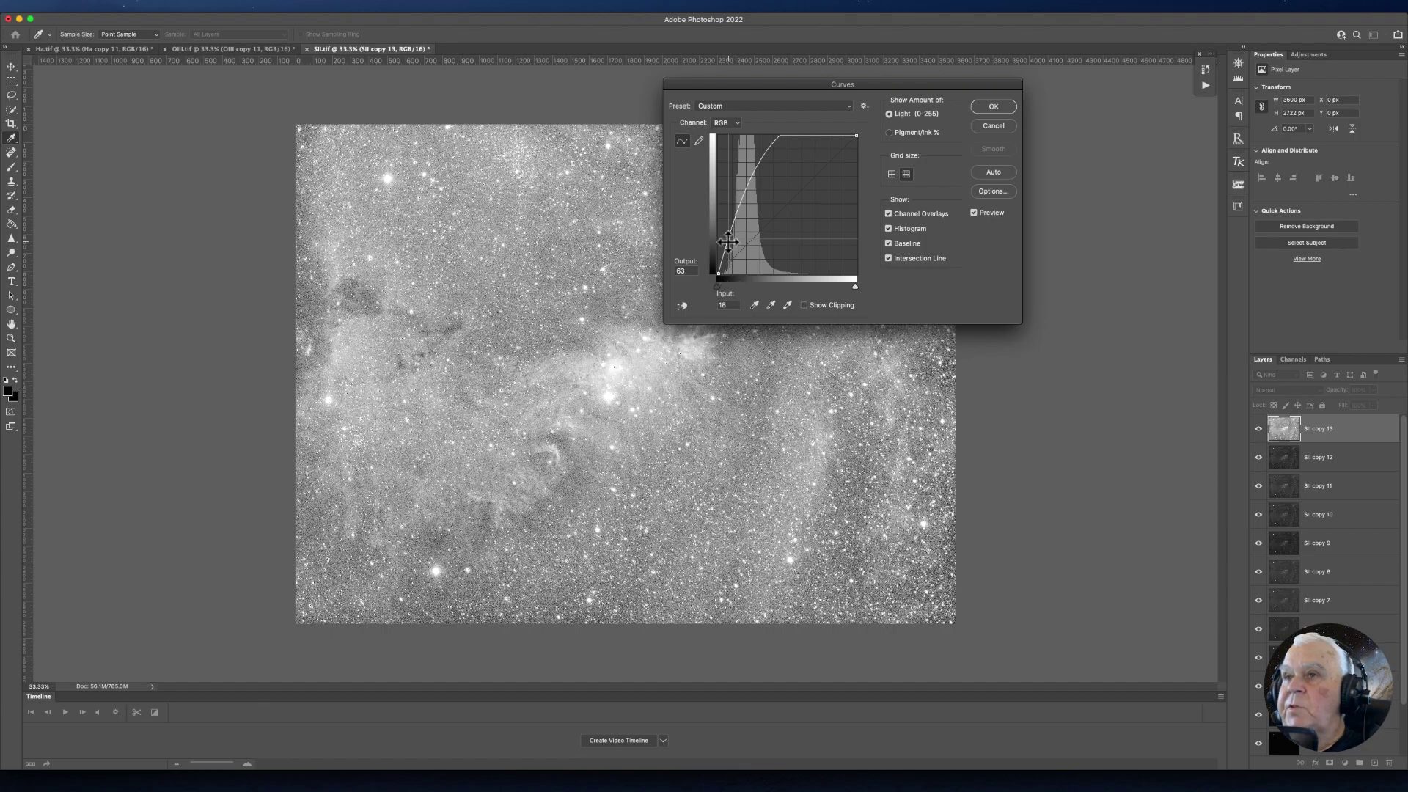
pyautogui.moveTo(729, 241); pyautogui.dragTo(737, 258)
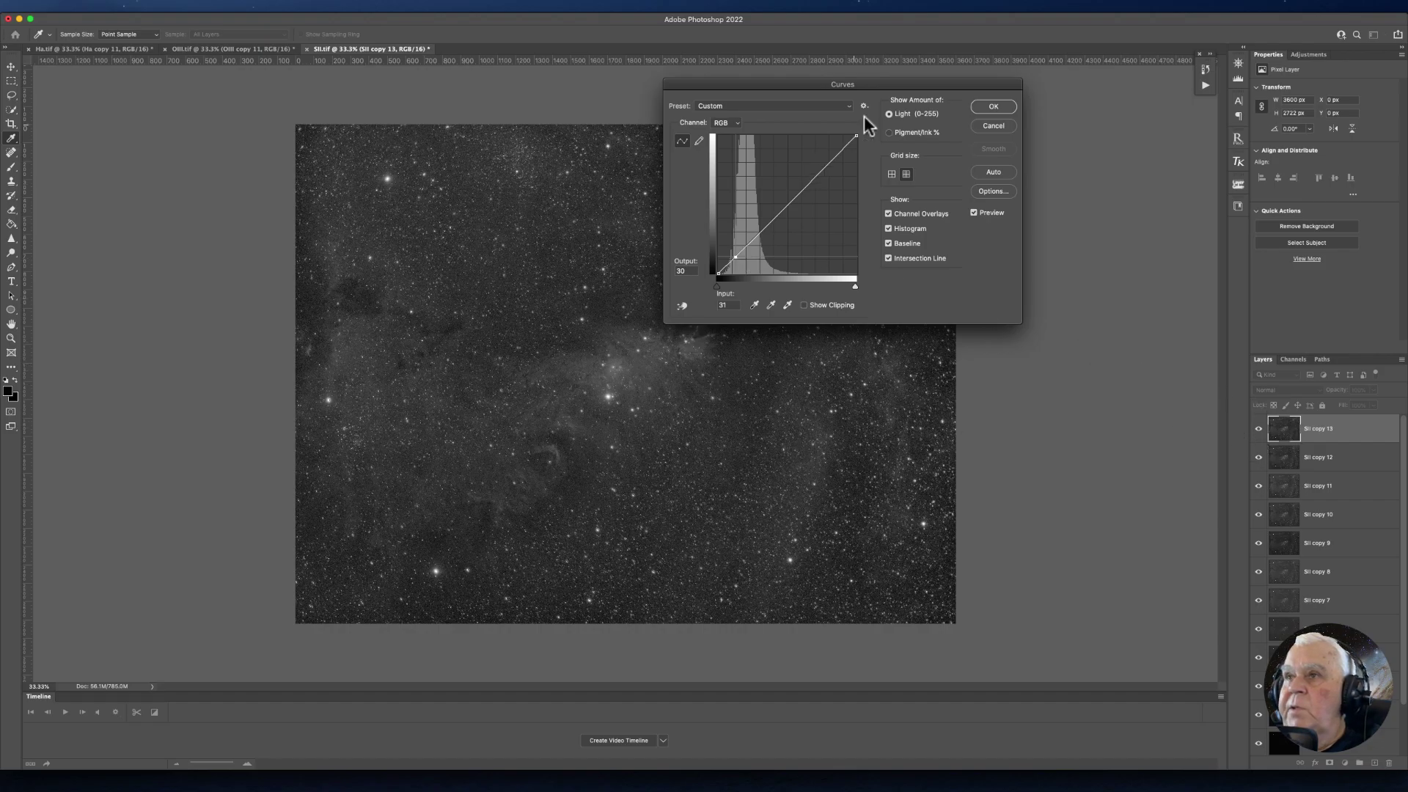
pyautogui.click(990, 126)
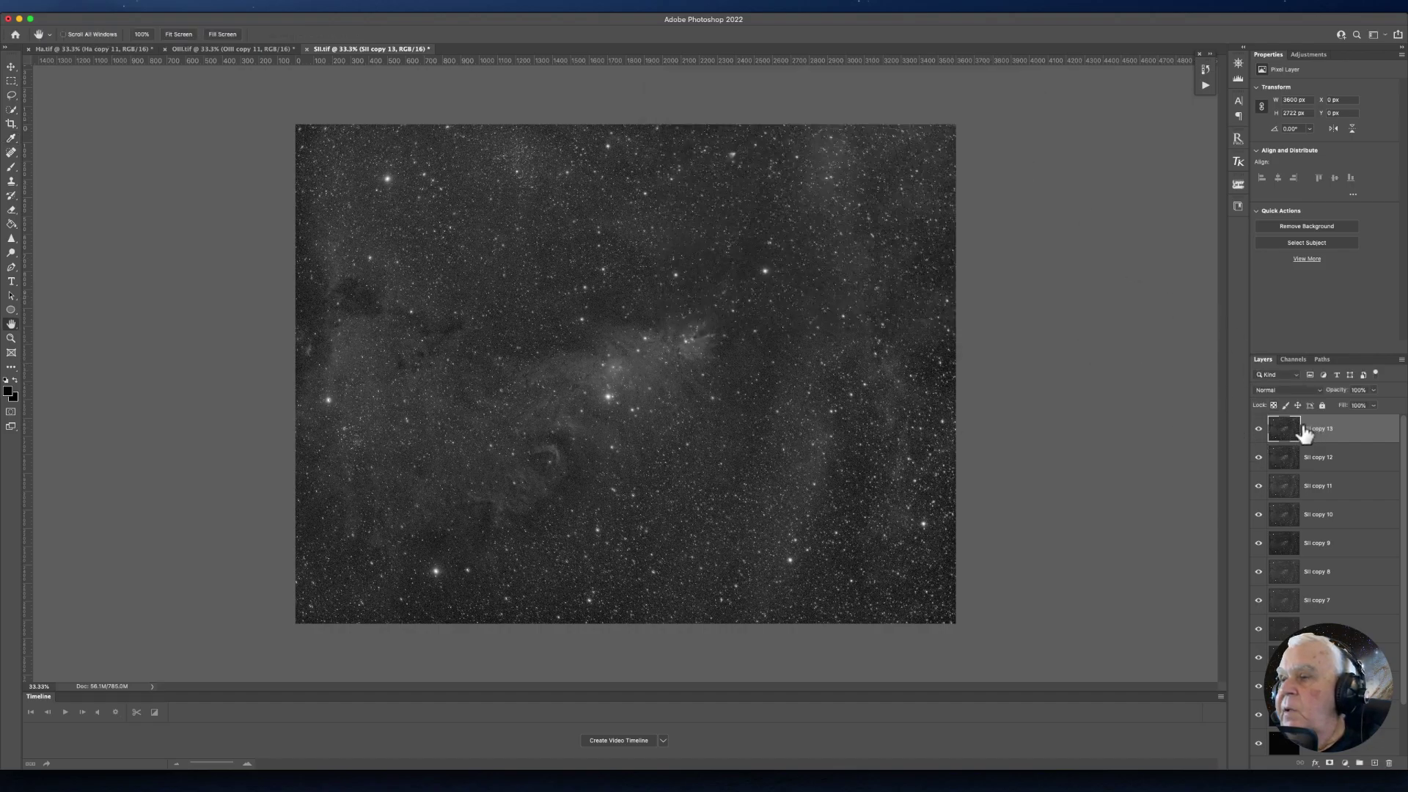
# Delete SII copies 13, 12 and 11, then duplicate SII copy 10 as a fresh SII copy 11.
pyautogui.press('BackSpace')
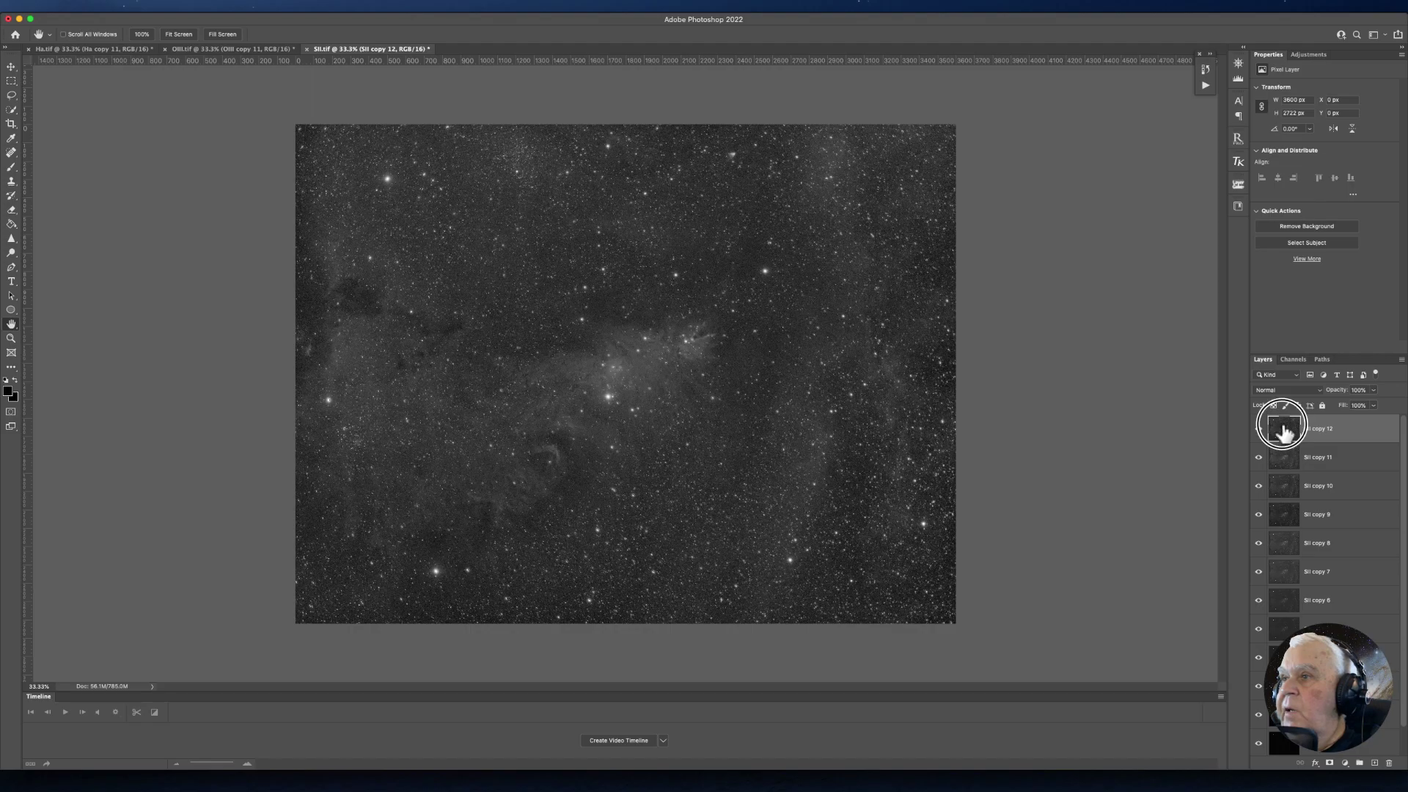
pyautogui.press('BackSpace')
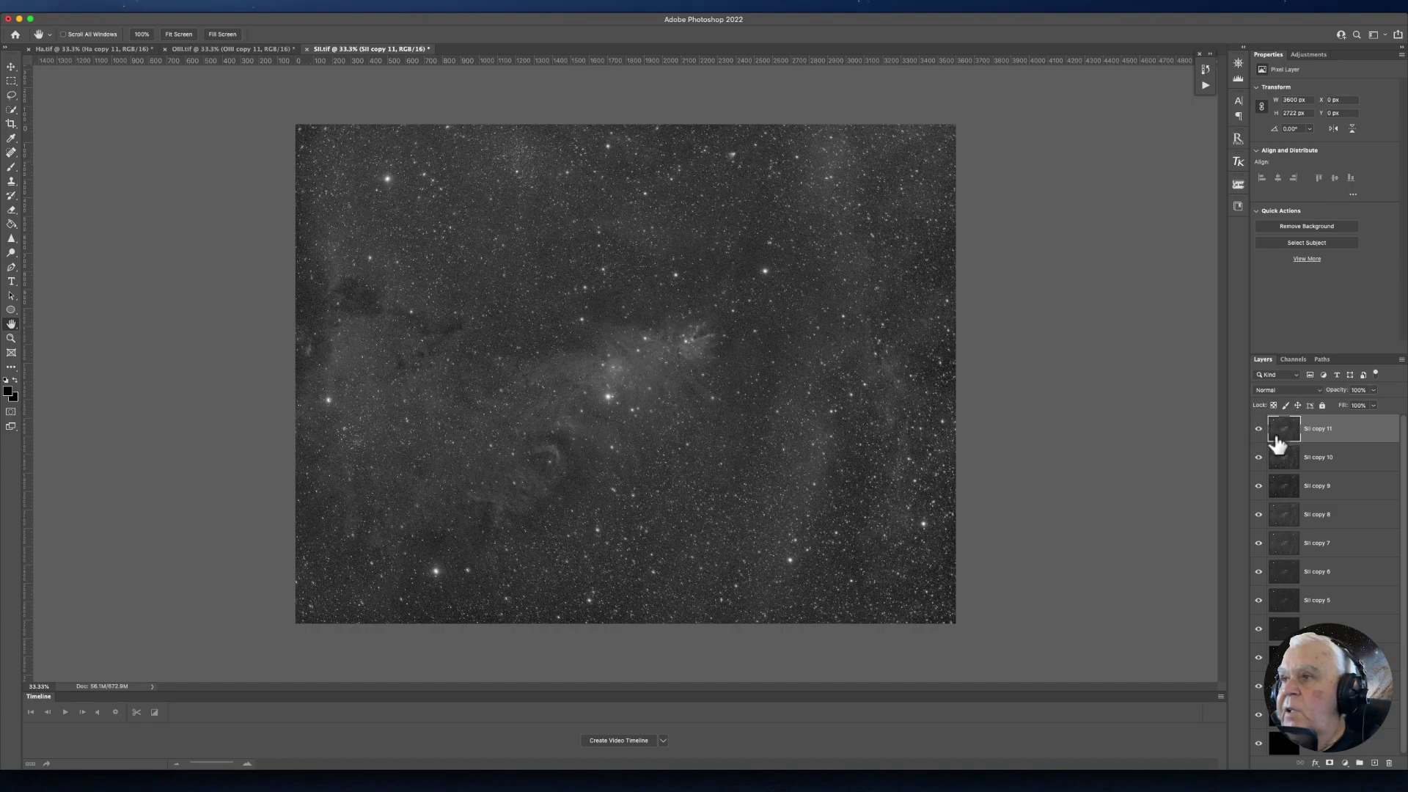
pyautogui.press('Delete')
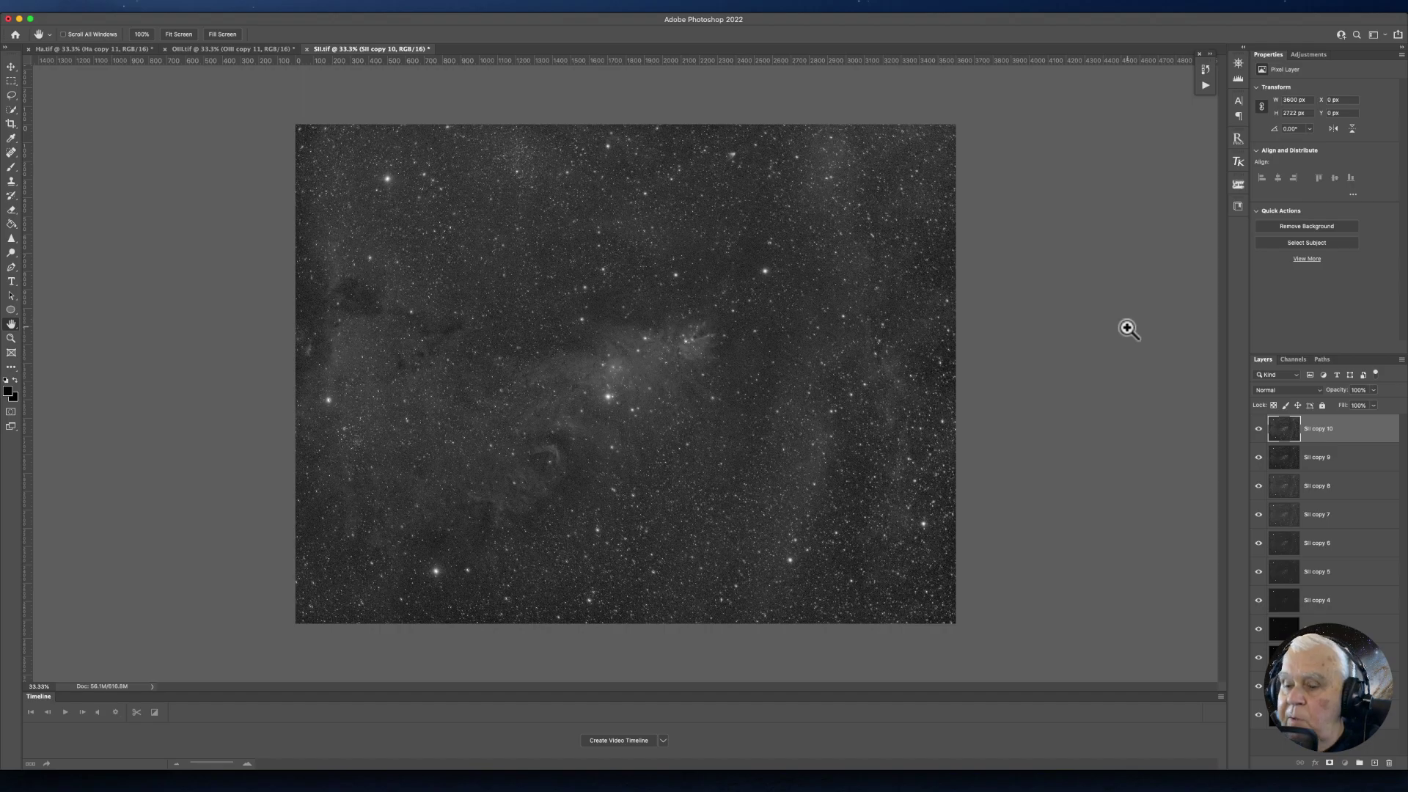
pyautogui.press('super+j')
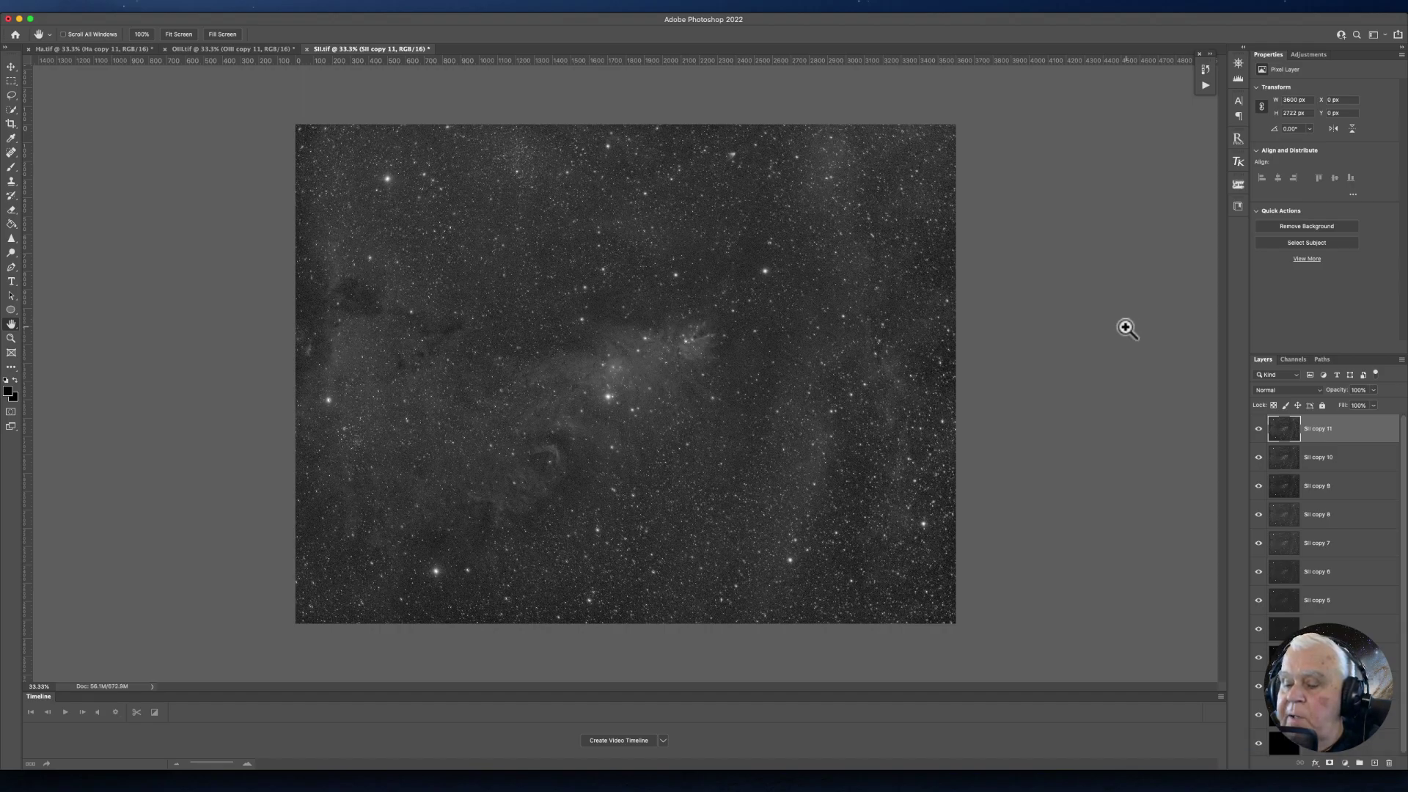
pyautogui.press('super+m')
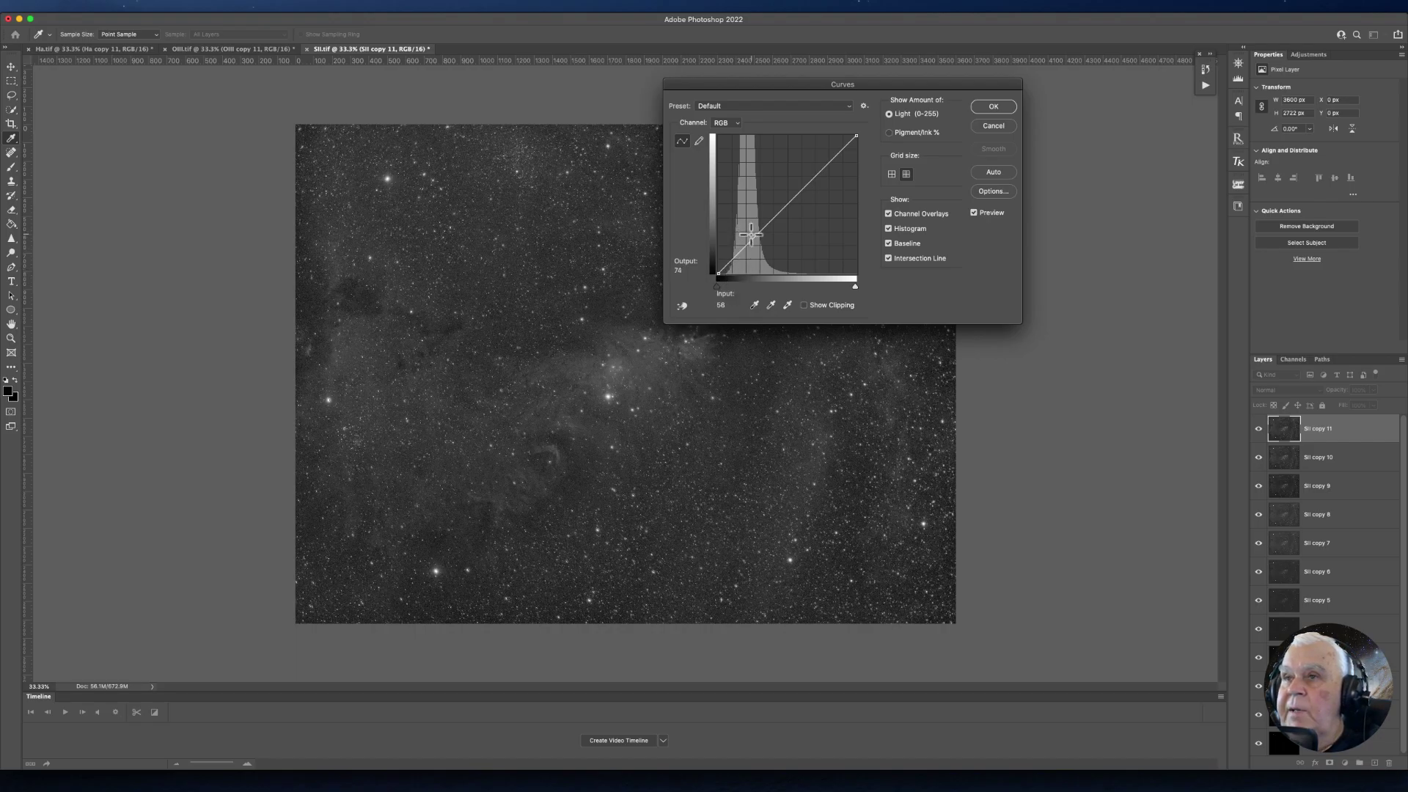
# Apply a gentle midtone curve to SII copy 11, then another mild lift on its duplicate SII copy 12.
pyautogui.moveTo(752, 237); pyautogui.dragTo(749, 237)
pyautogui.click(994, 107)
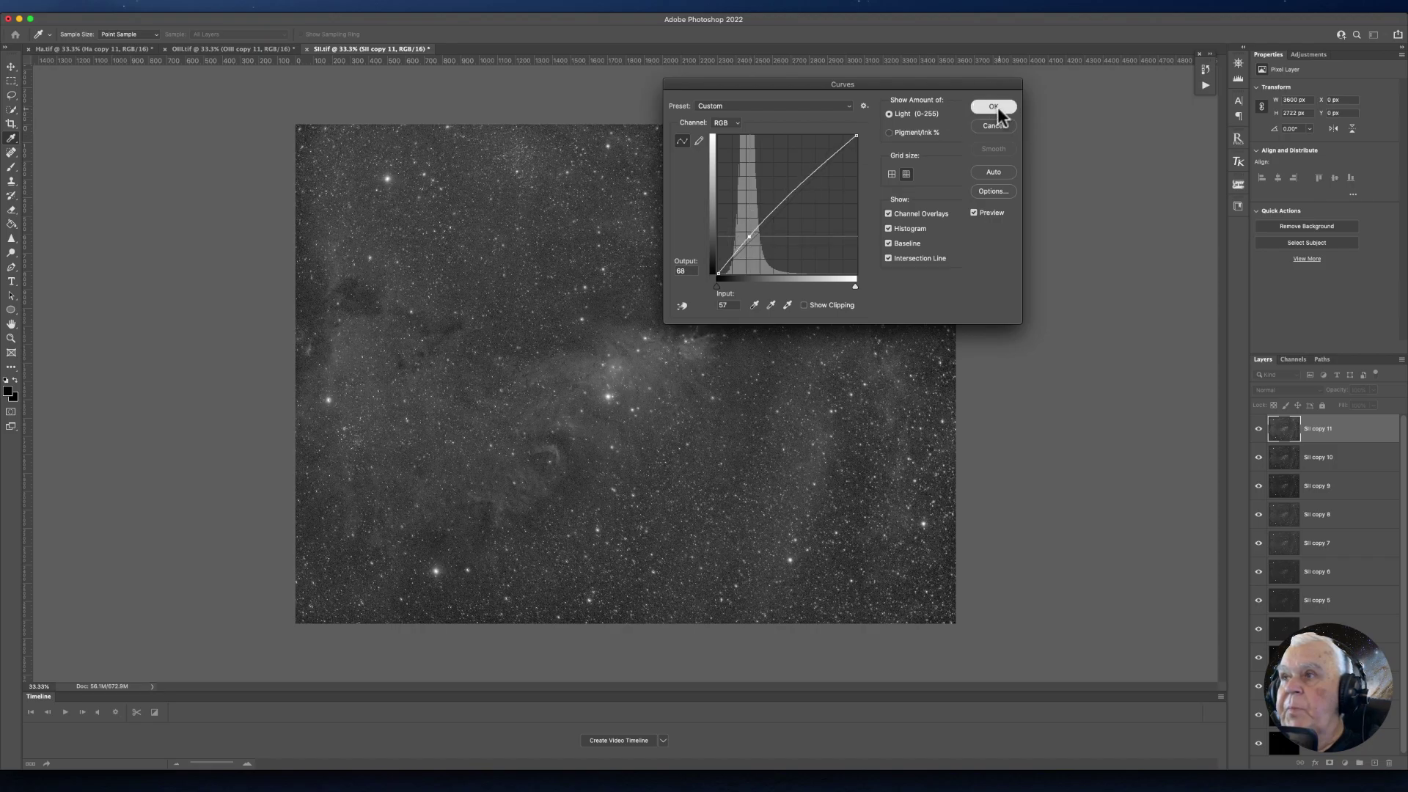
pyautogui.press('super+j')
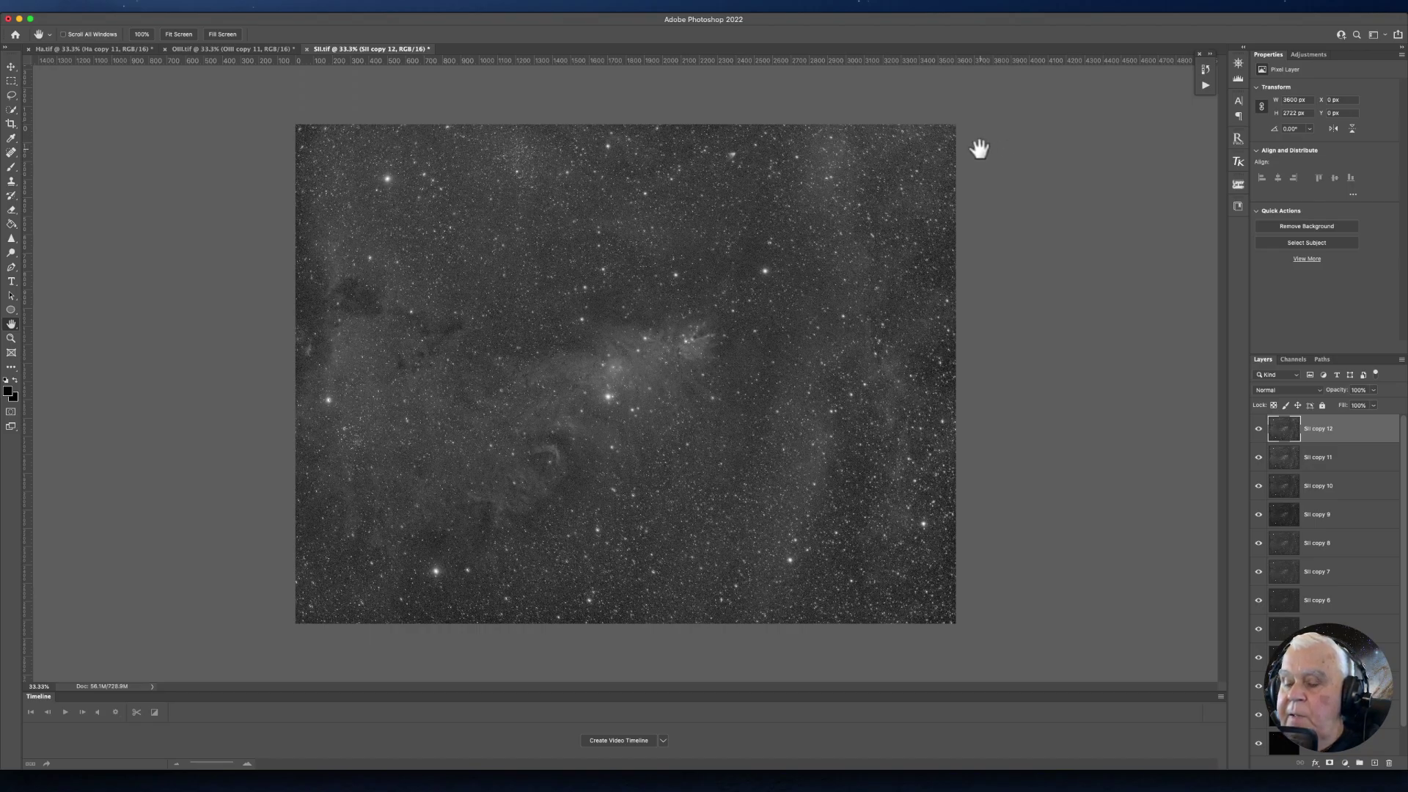
pyautogui.press('super+m')
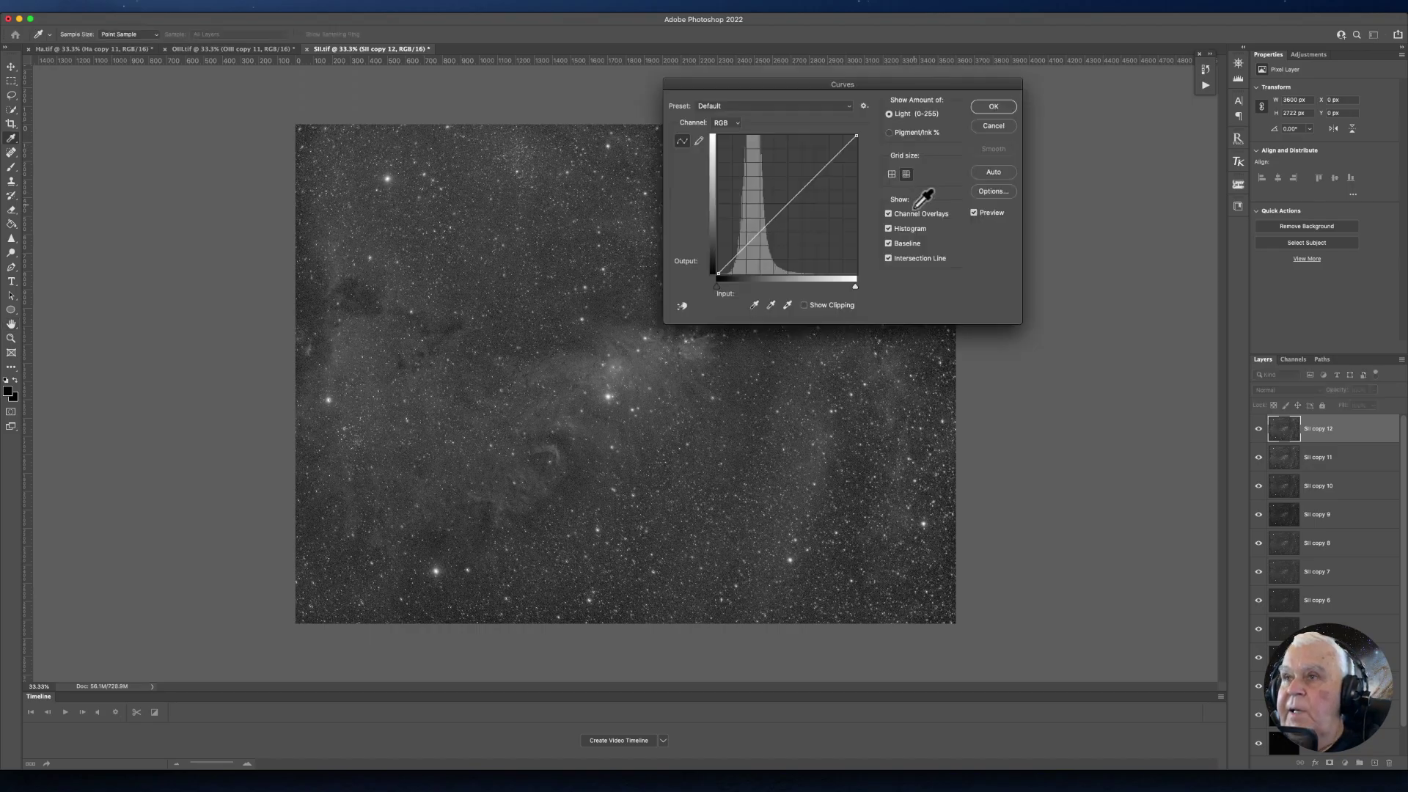
pyautogui.click(757, 234)
pyautogui.moveTo(758, 234); pyautogui.dragTo(723, 270)
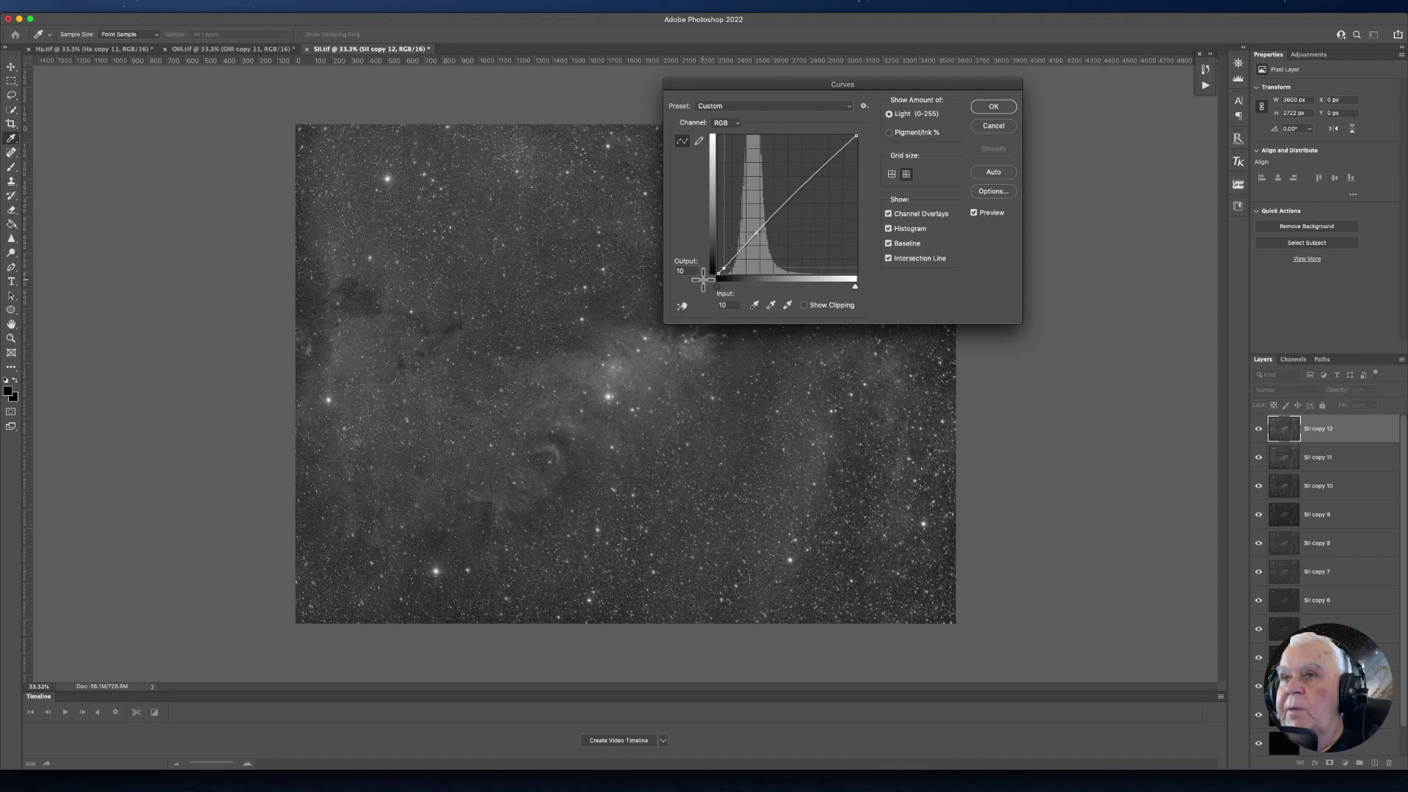
pyautogui.click(995, 107)
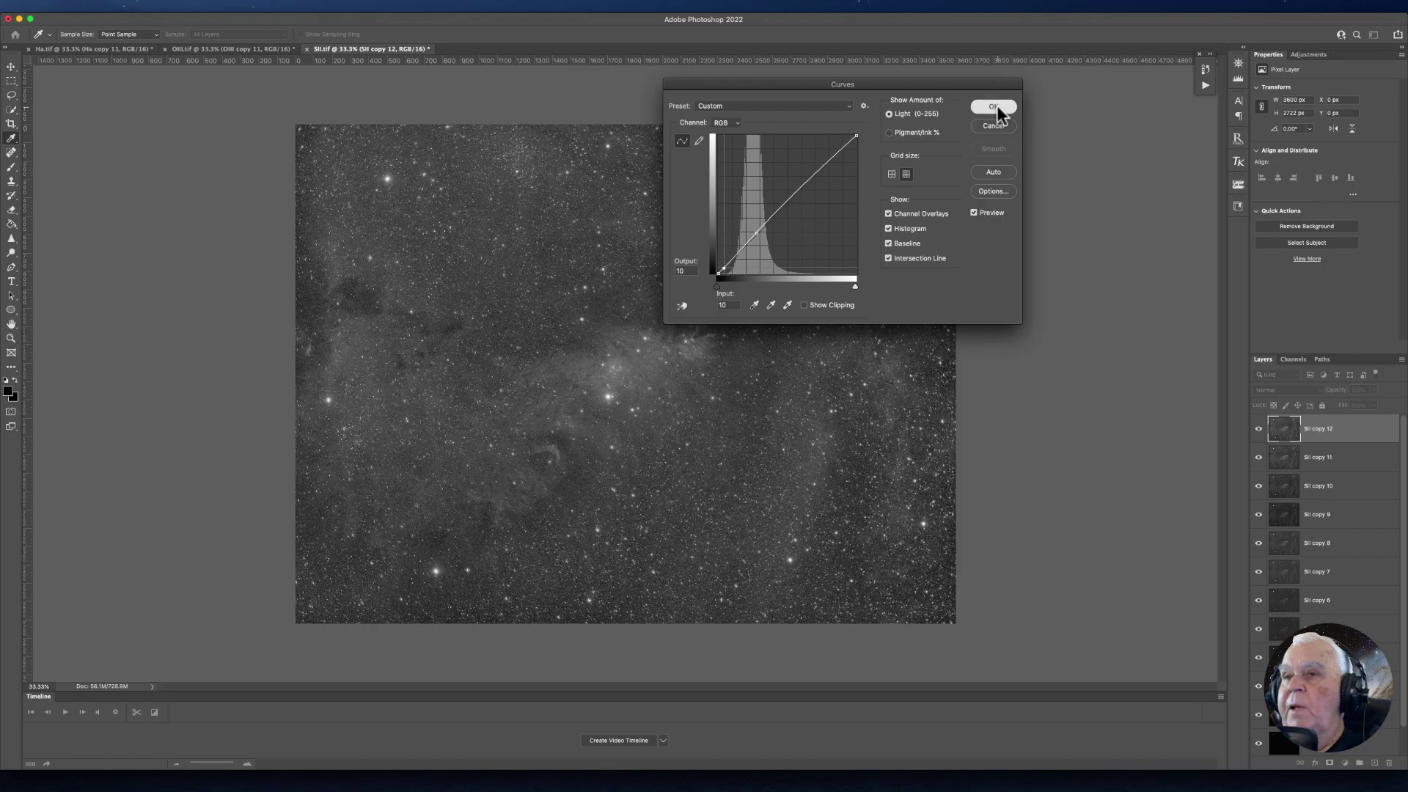
# Flip between the OIII.tif and Ha.tif documents to compare them, ending on OIII.tif.
pyautogui.click(253, 48)
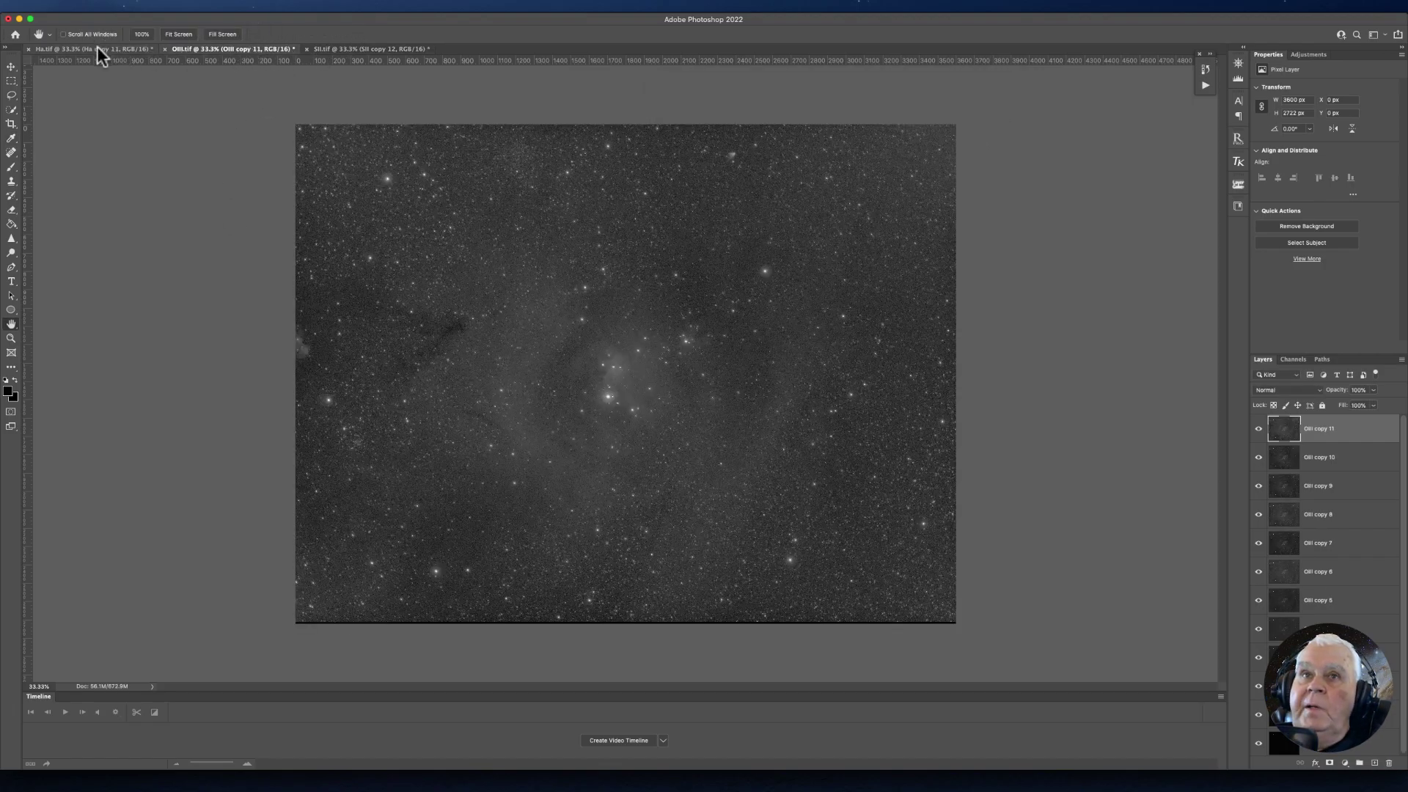
pyautogui.click(96, 49)
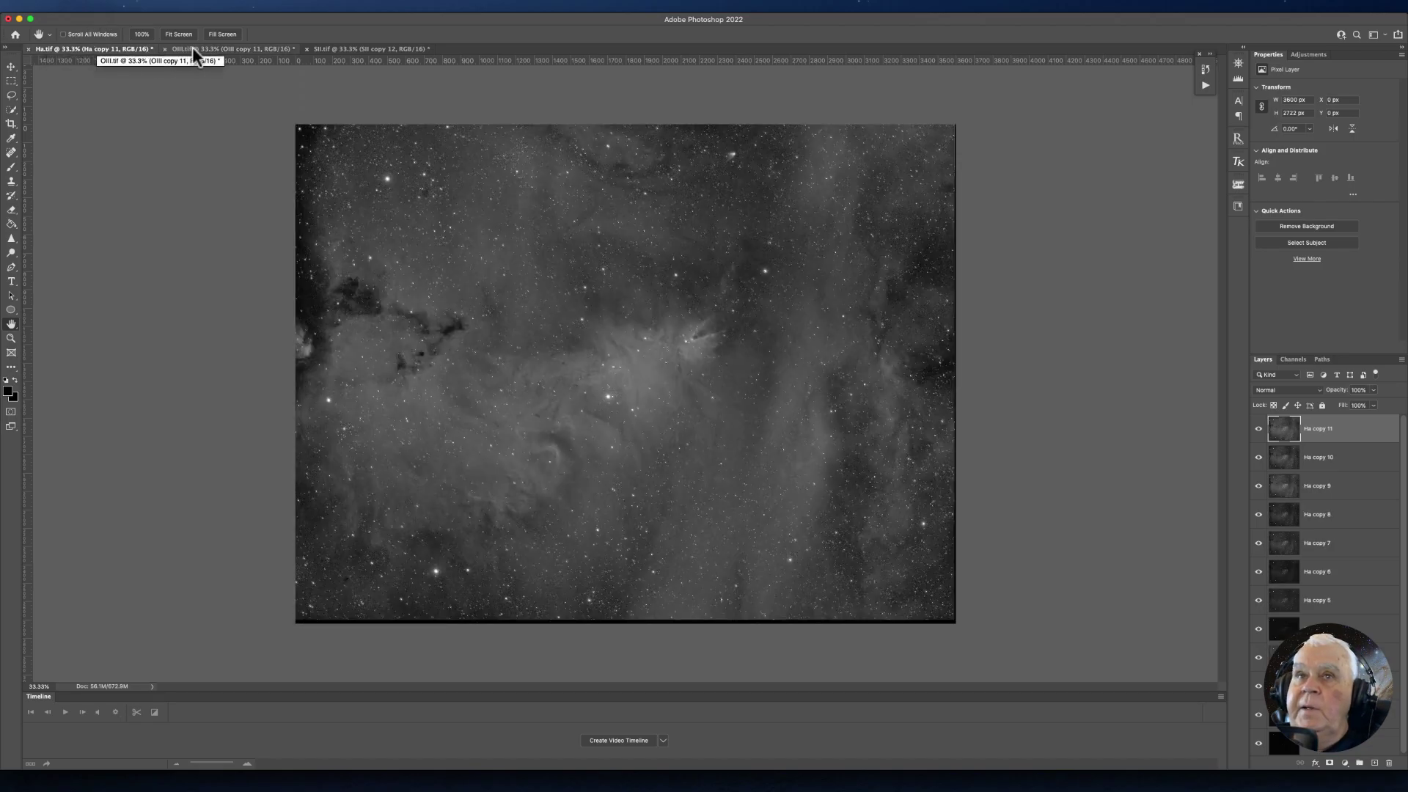
pyautogui.click(192, 47)
pyautogui.click(88, 49)
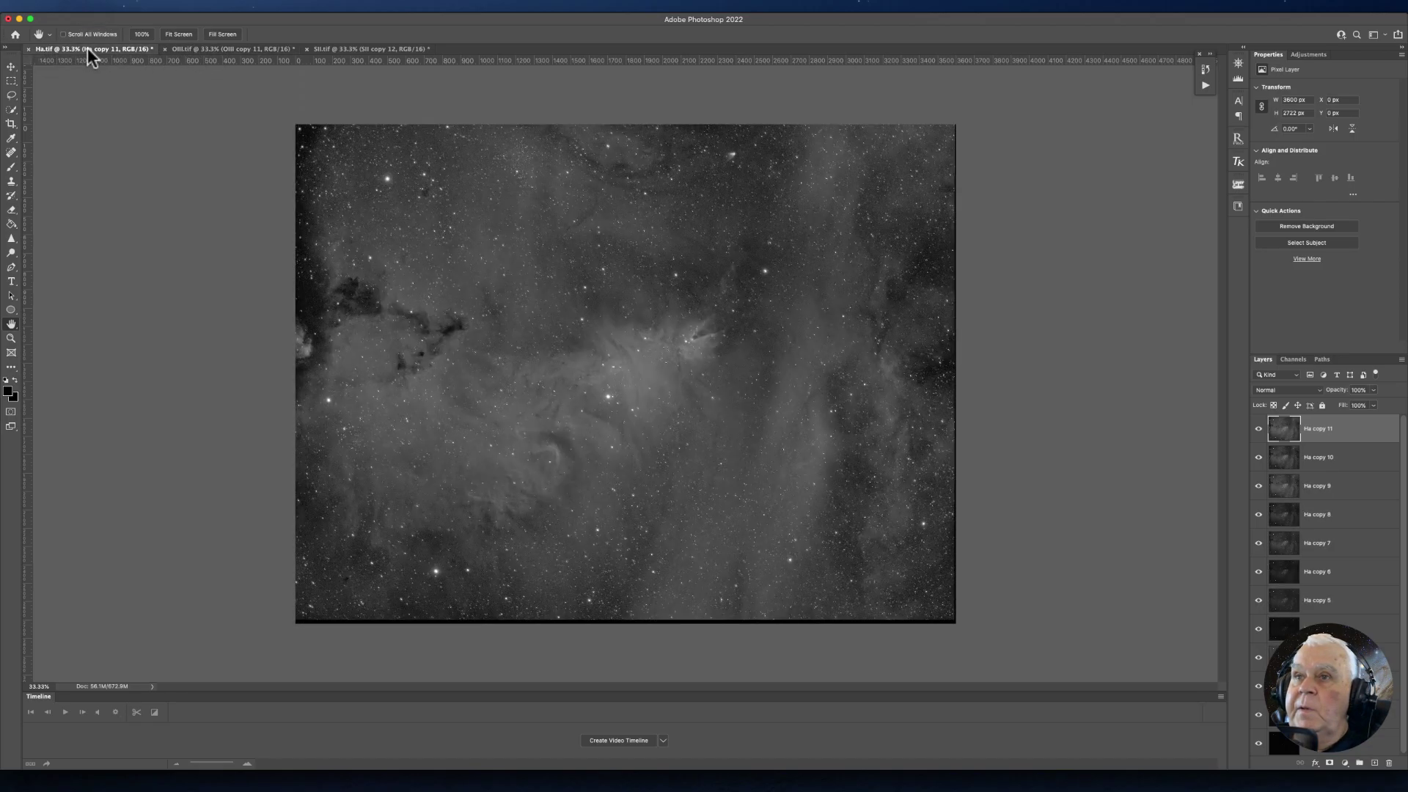
pyautogui.click(196, 47)
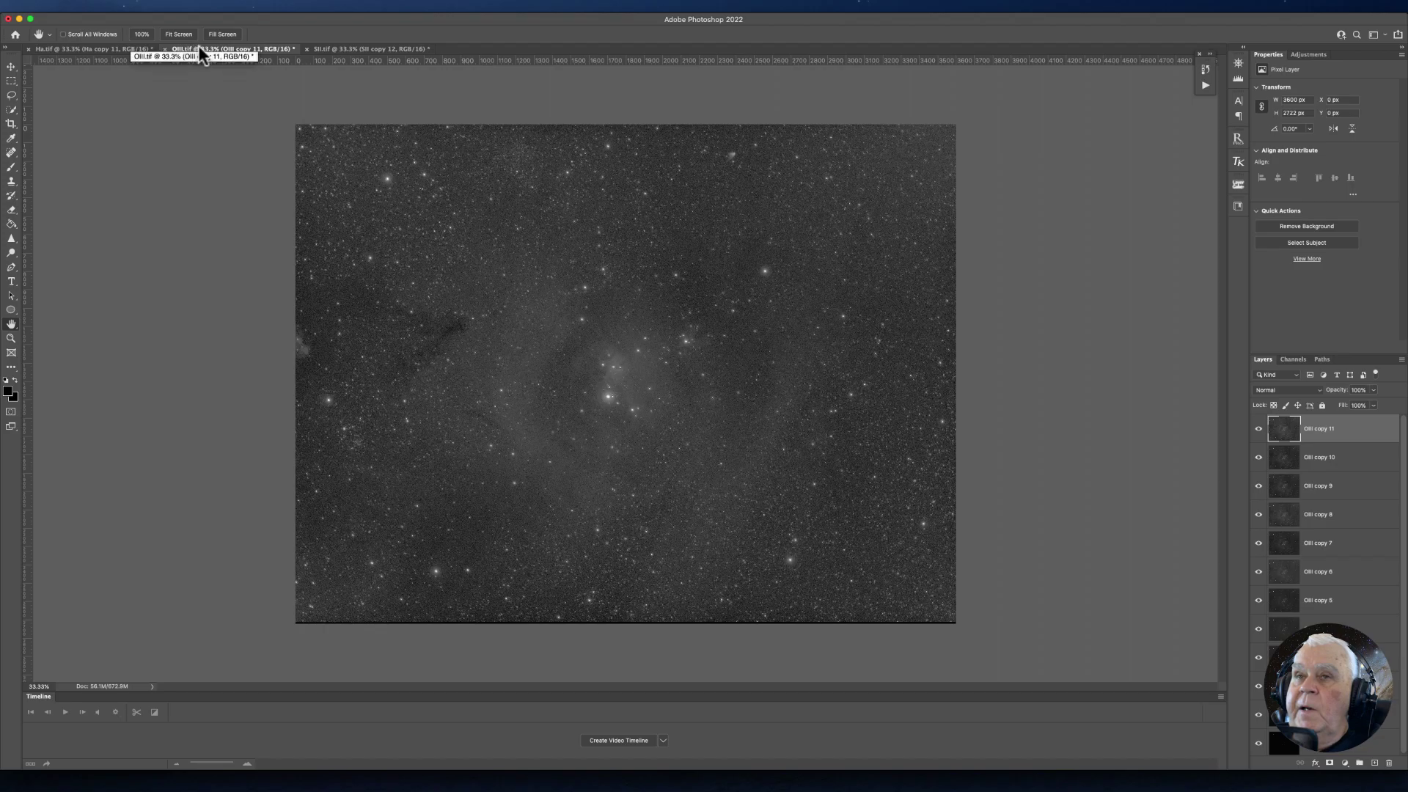
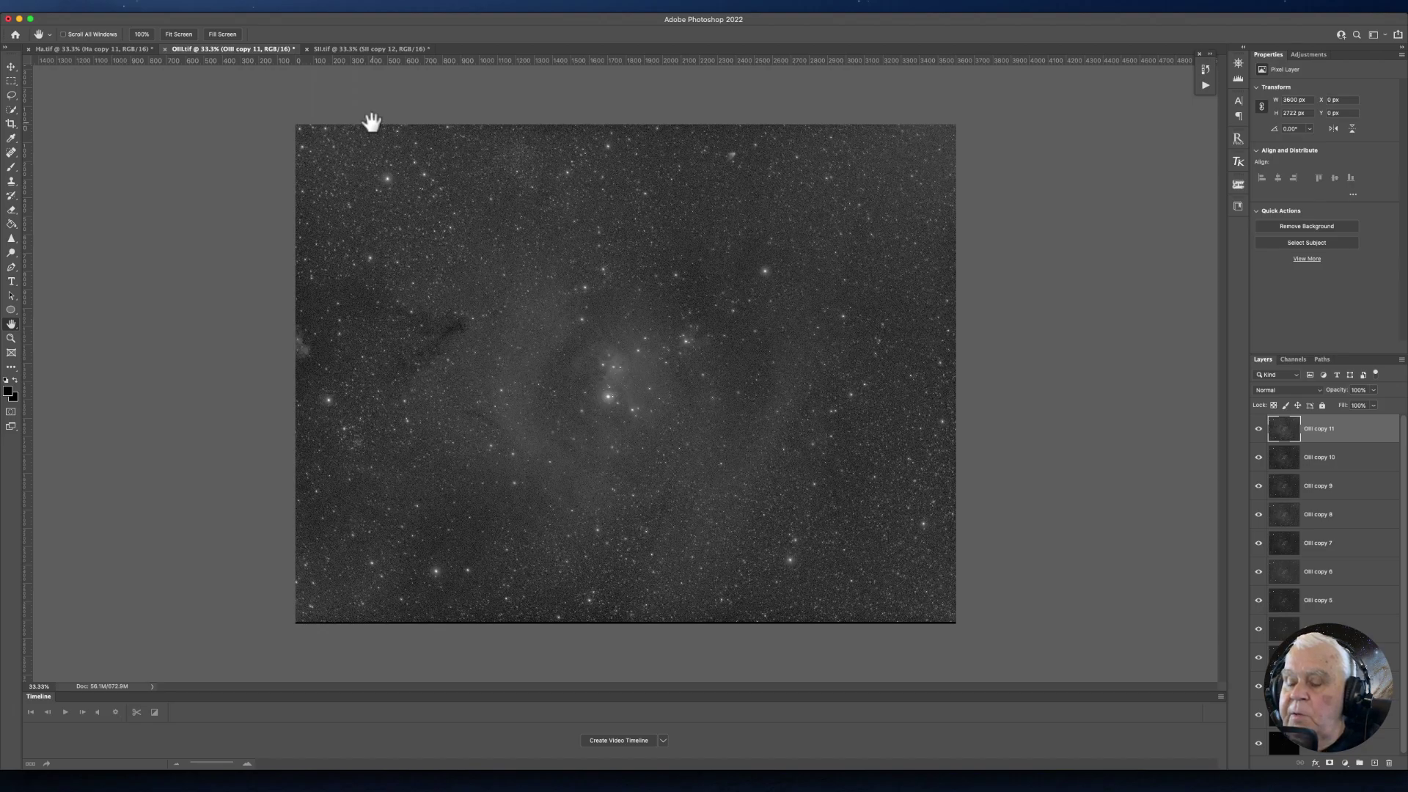
# Duplicate the OIII layer and brighten the copy with a Curves midpoint lift from 62 to 76.
pyautogui.press('super+j')
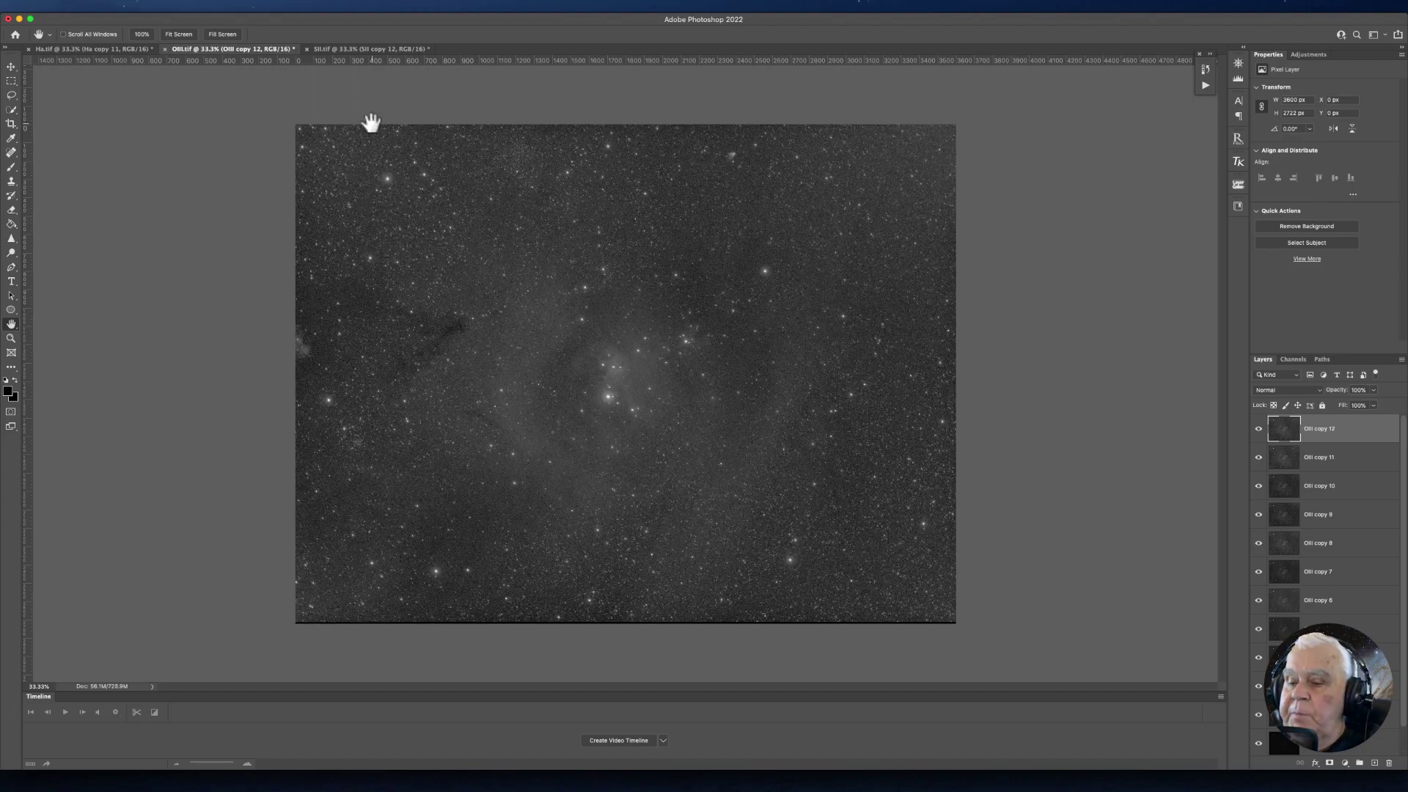
pyautogui.press('super+m')
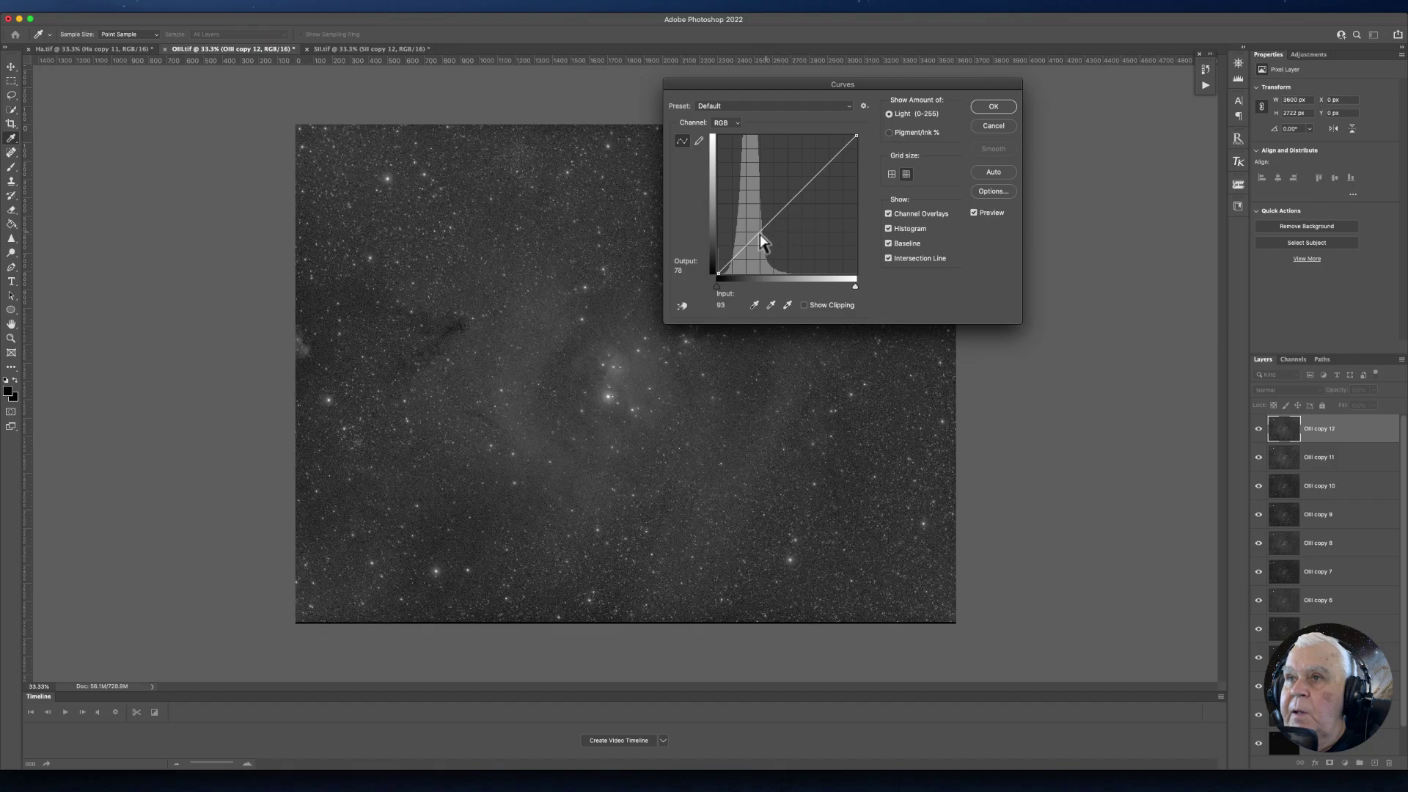
pyautogui.moveTo(751, 240); pyautogui.dragTo(749, 231)
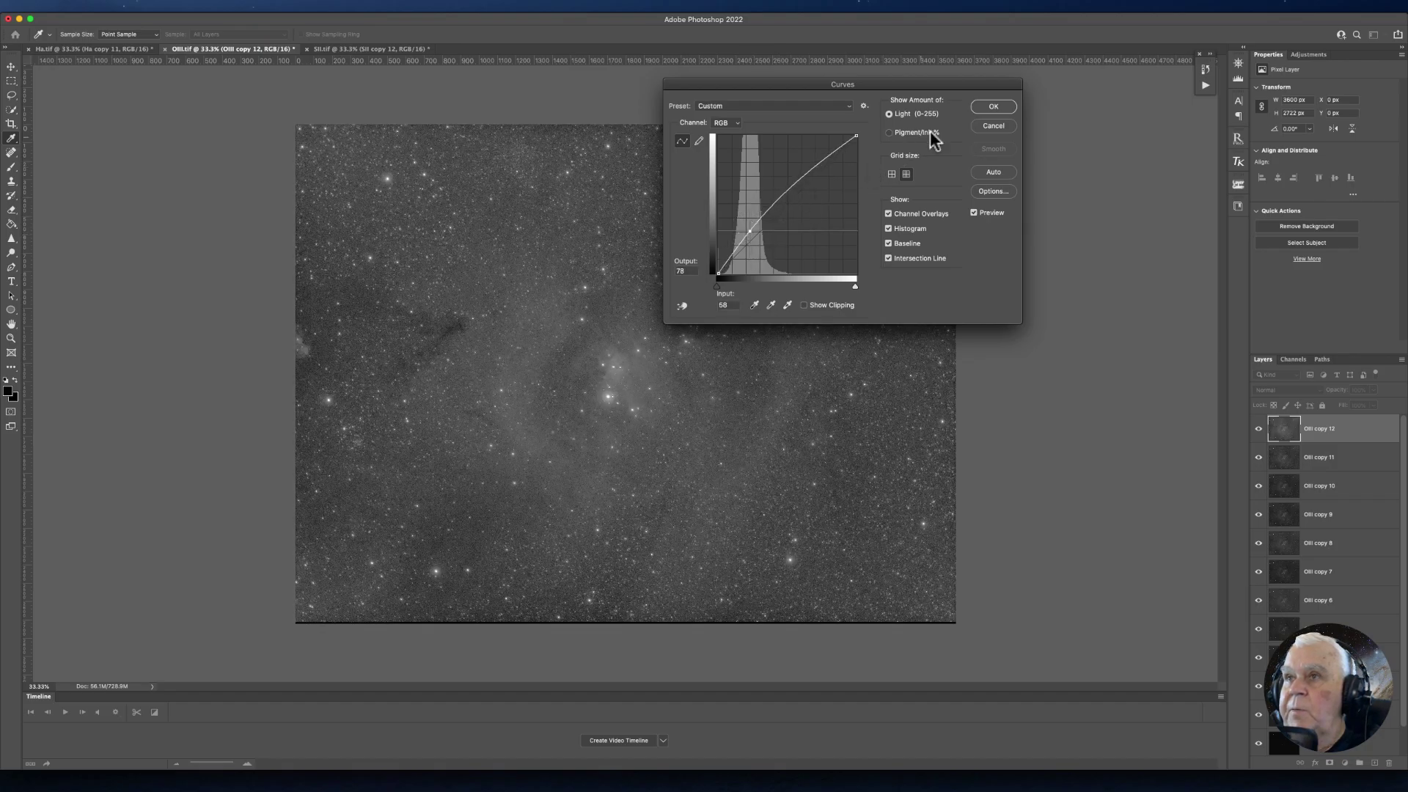
pyautogui.click(994, 107)
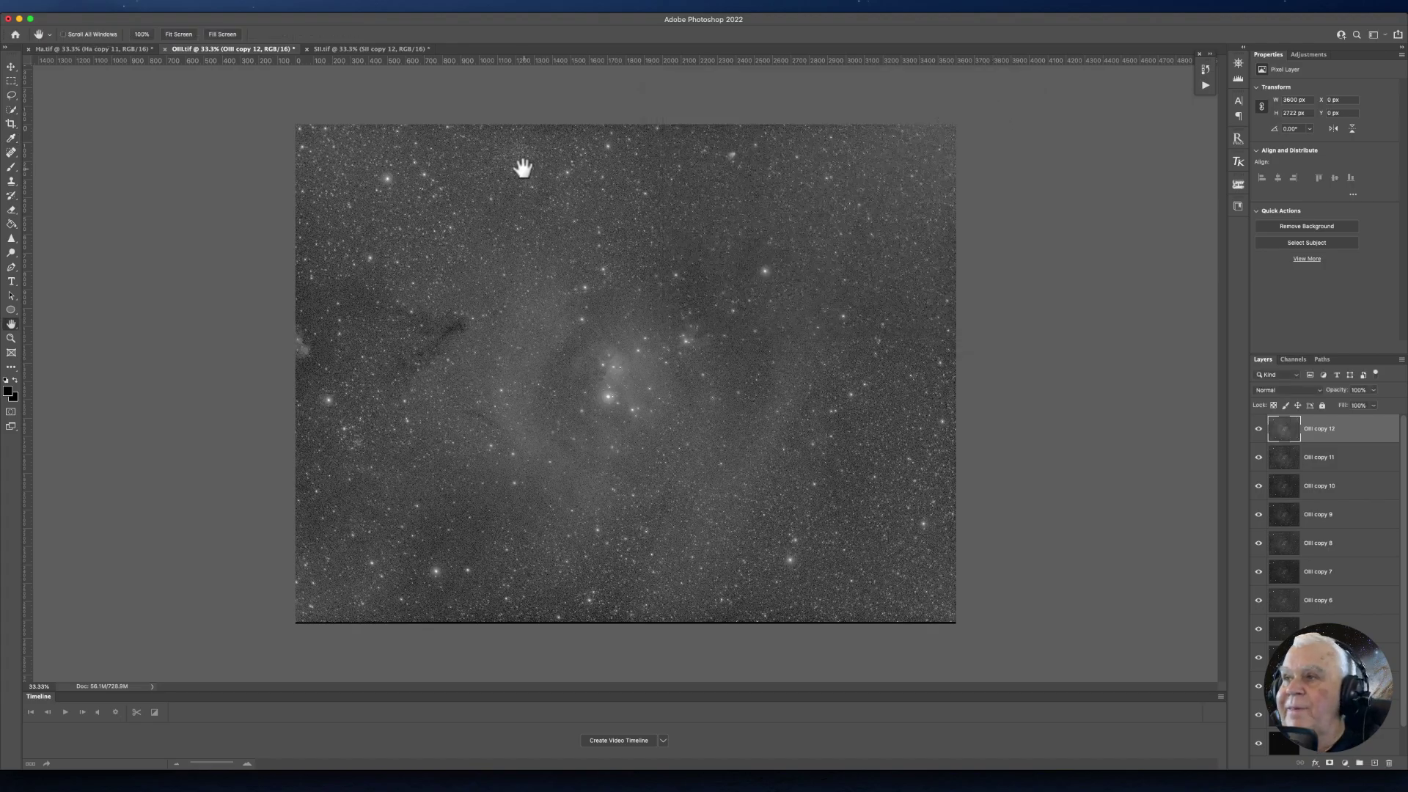
# Flatten the OIII, SII and Ha images in turn with Layer > Flatten Image.
pyautogui.click(168, 7)
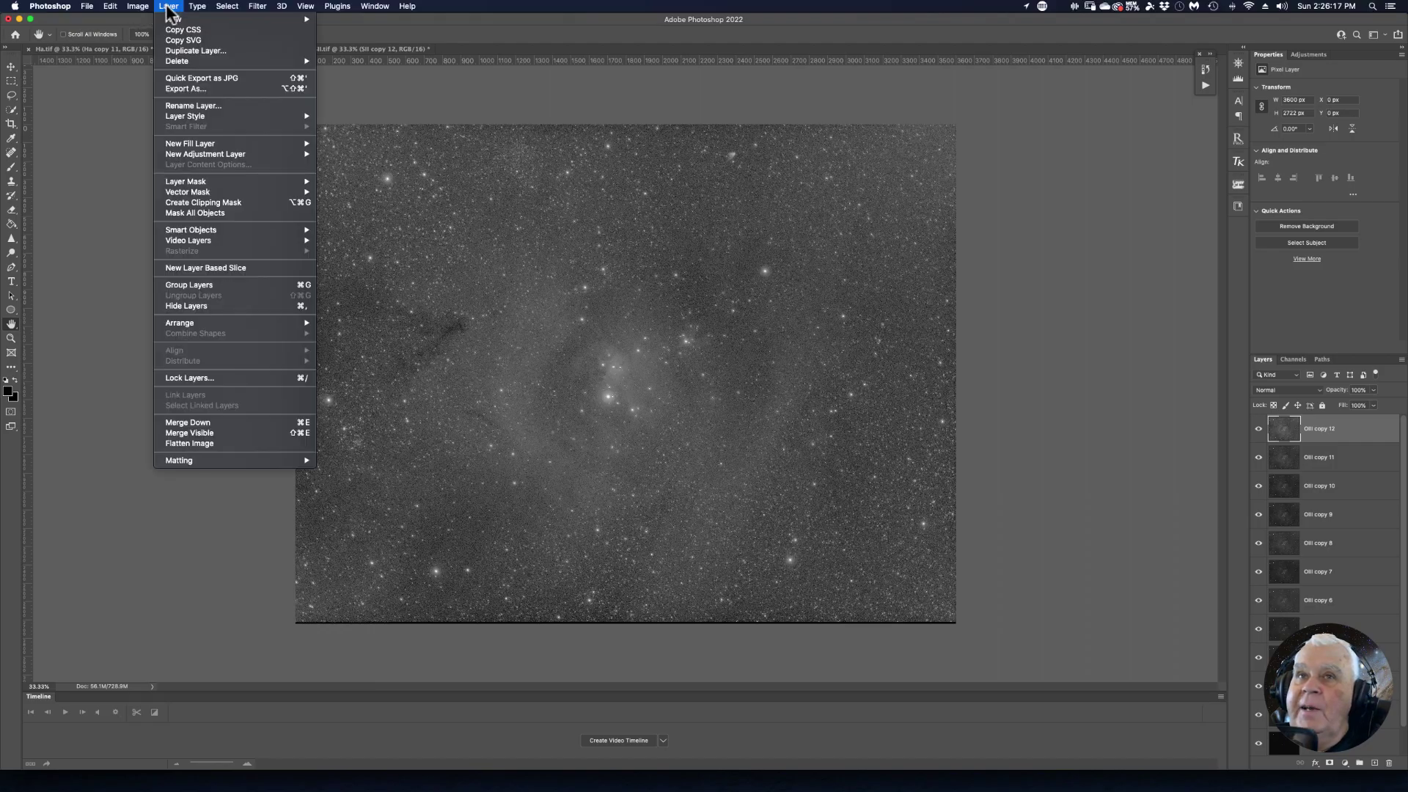
pyautogui.click(179, 443)
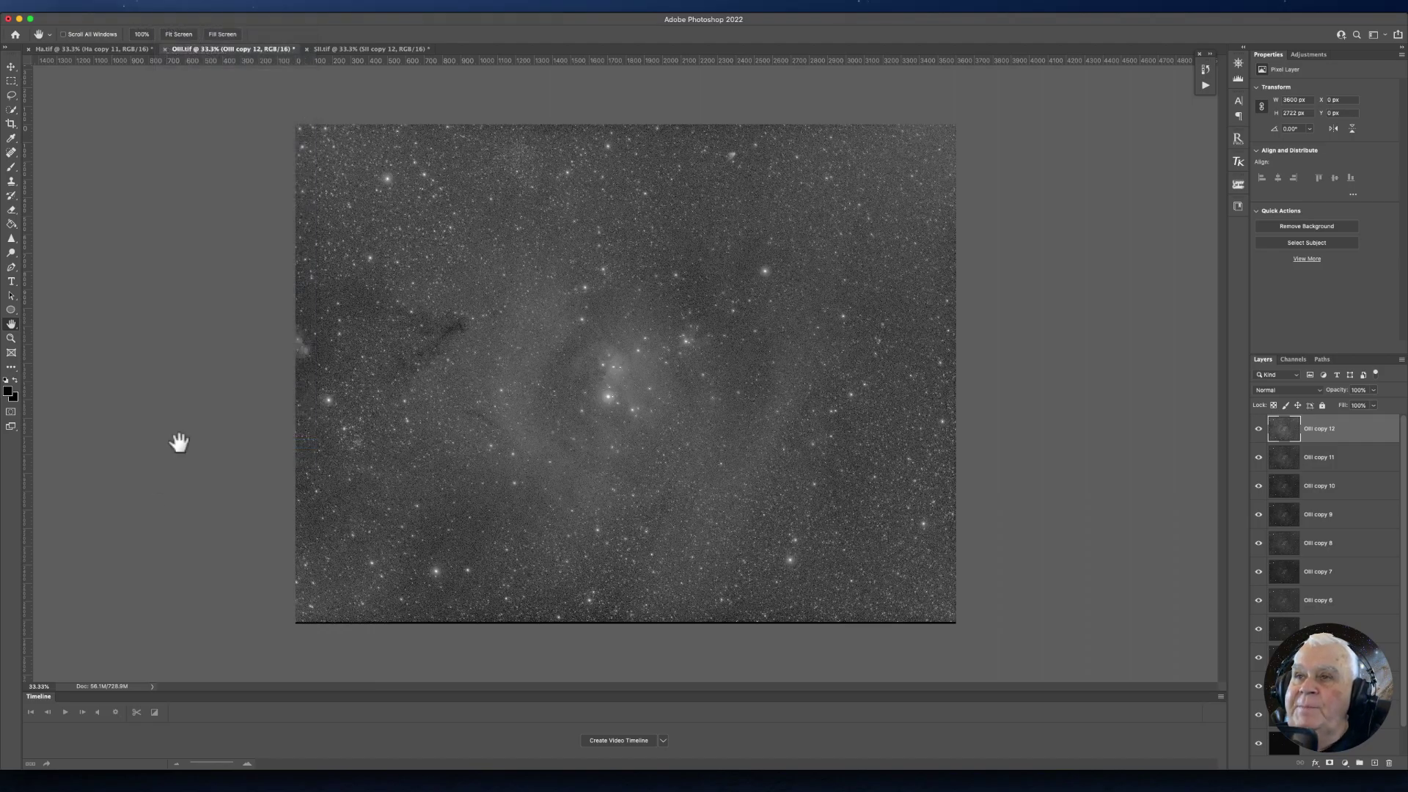
pyautogui.click(328, 50)
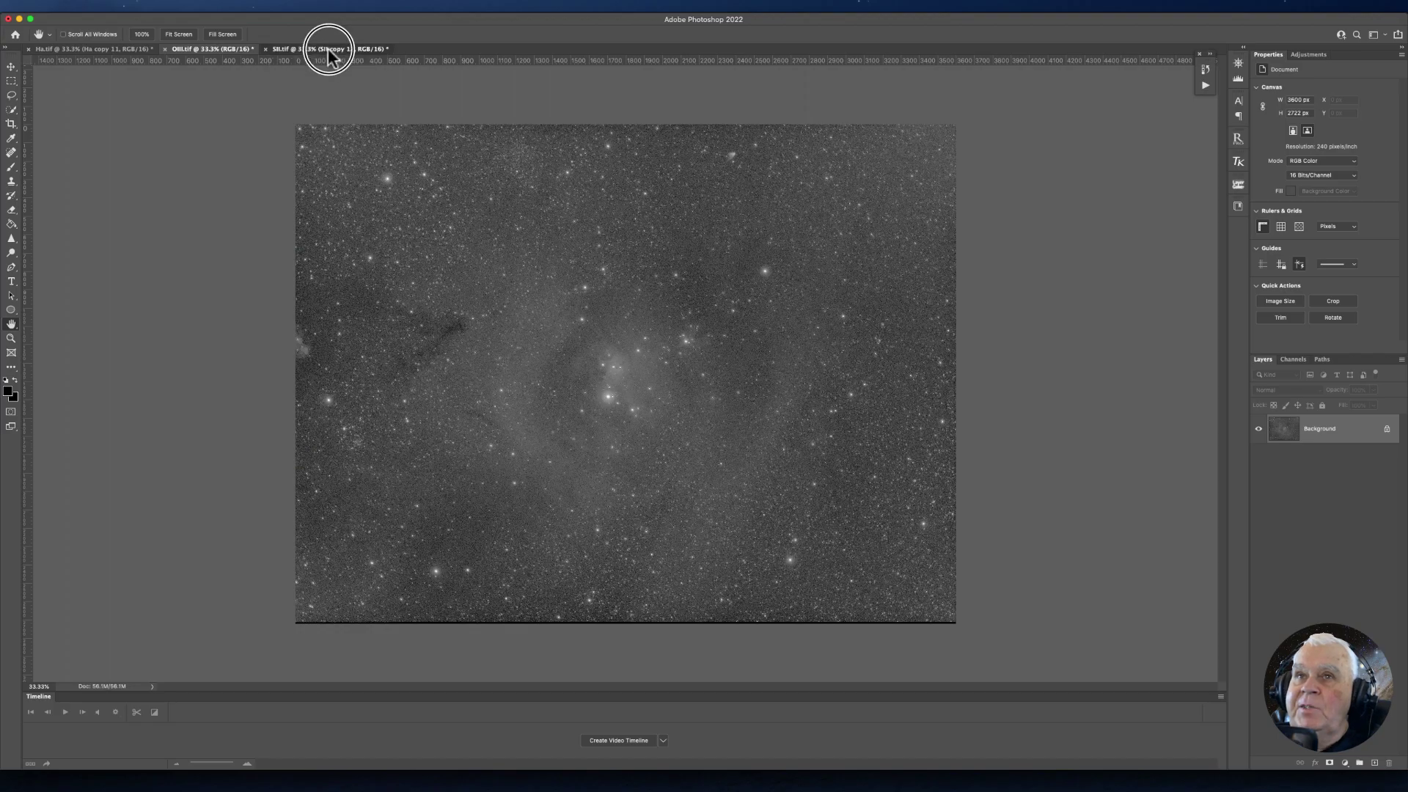
pyautogui.click(178, 8)
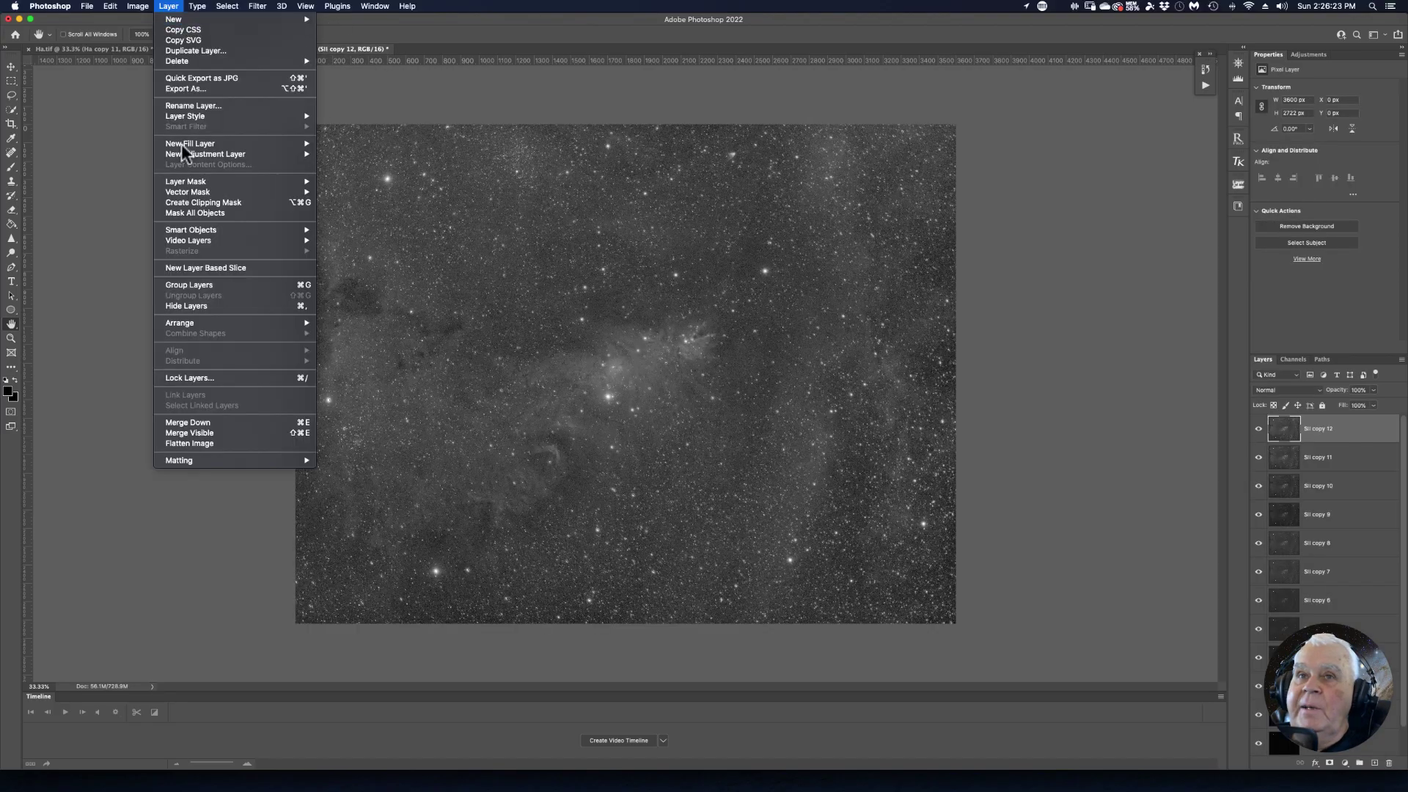
pyautogui.click(170, 440)
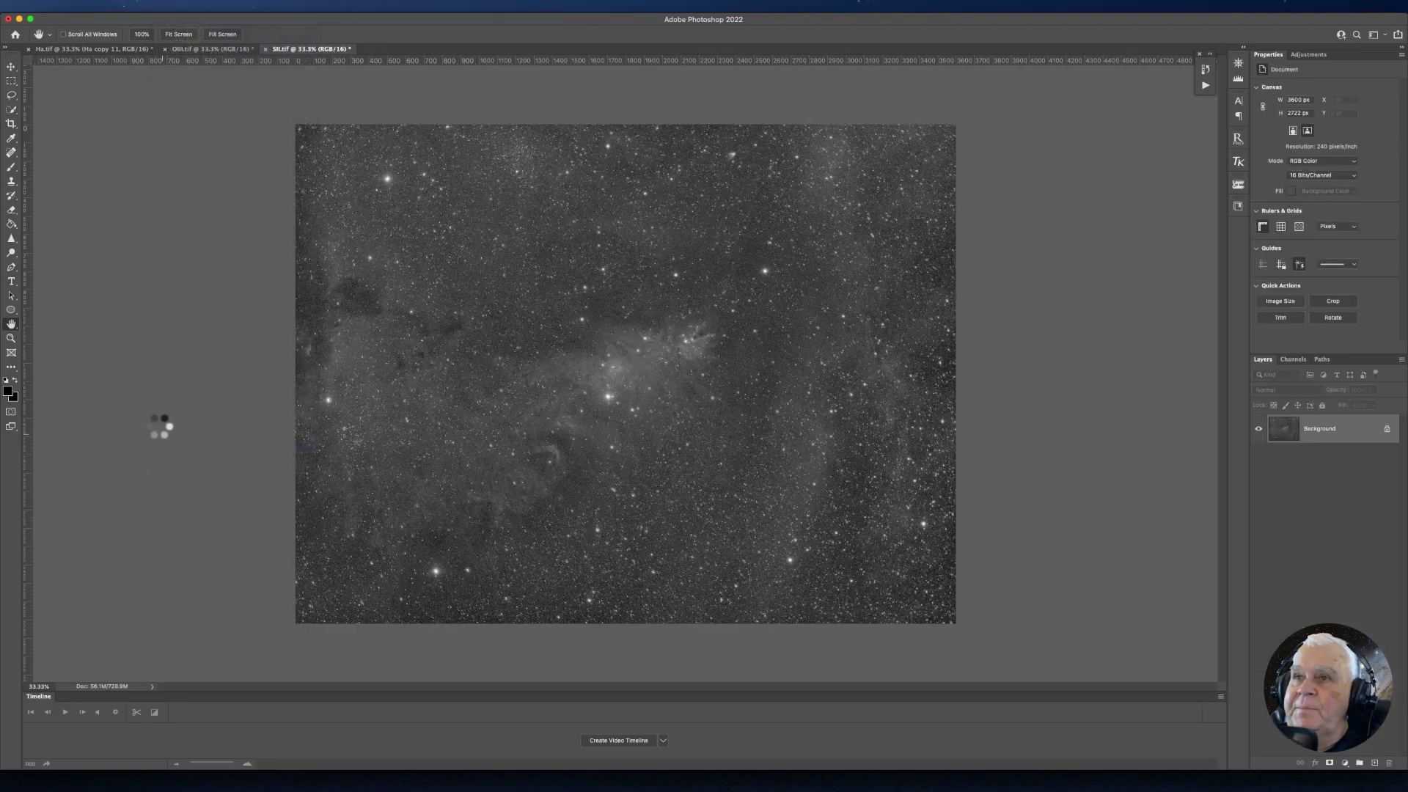
pyautogui.click(128, 46)
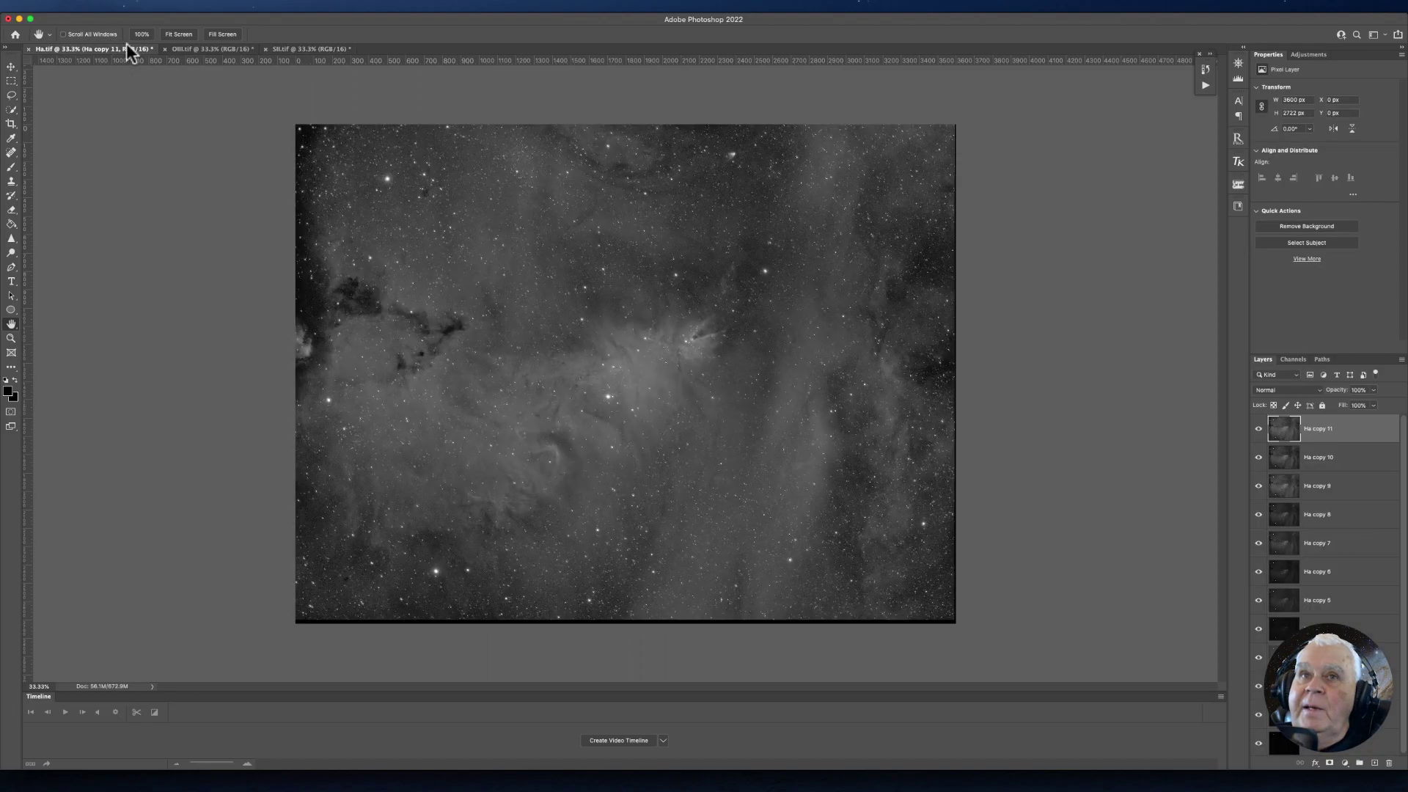
pyautogui.click(108, 6)
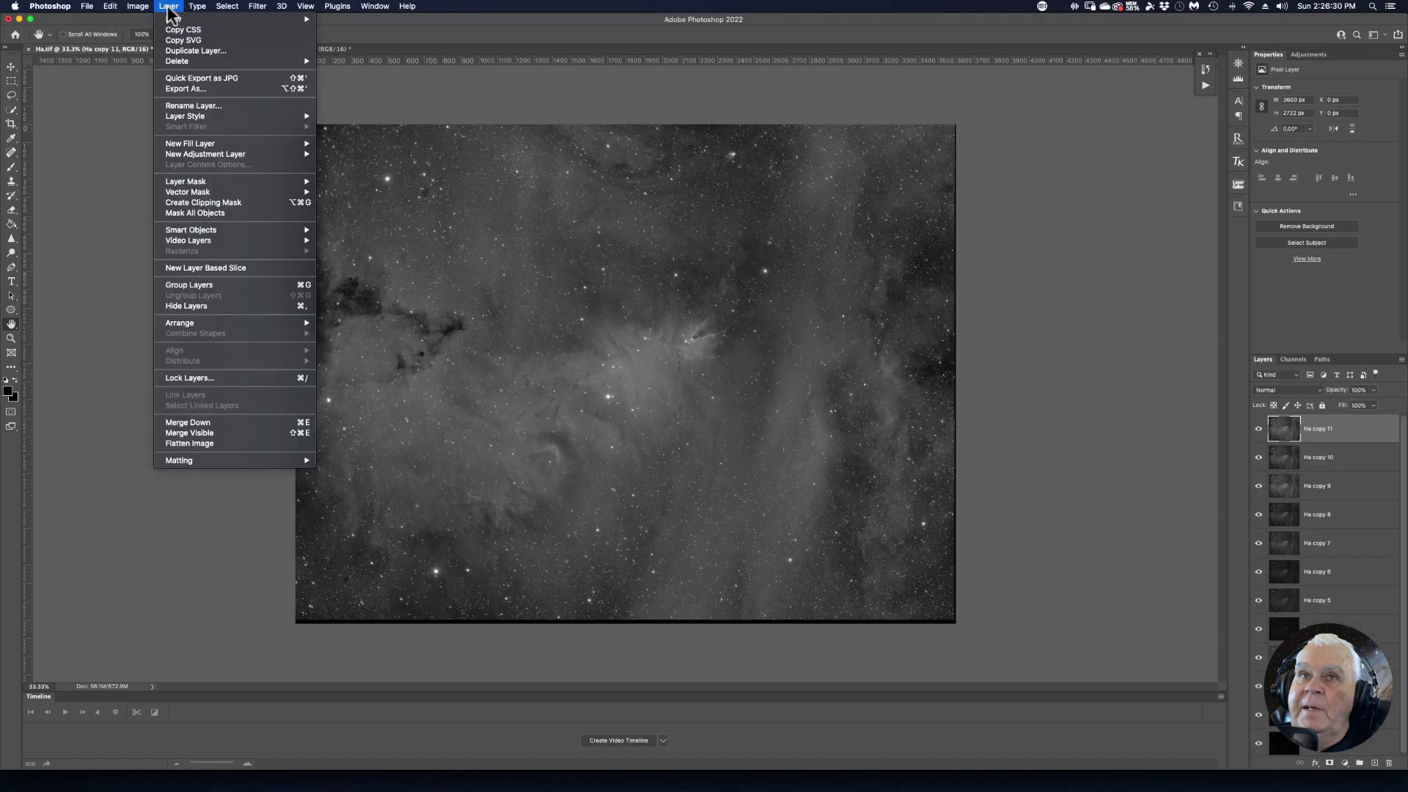
pyautogui.click(178, 443)
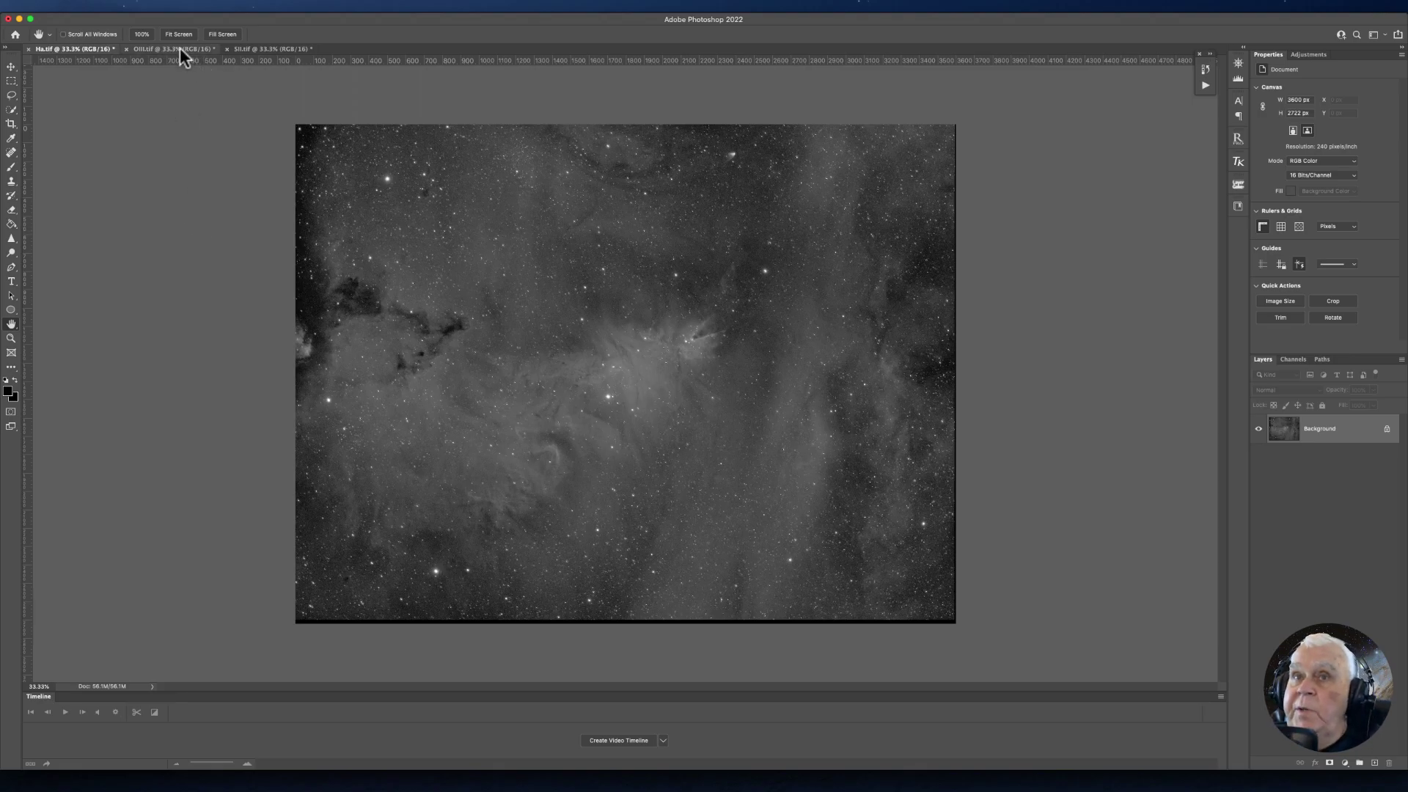
# Review the flattened OIII and SII images, then return to Ha.tif.
pyautogui.click(209, 49)
pyautogui.click(257, 49)
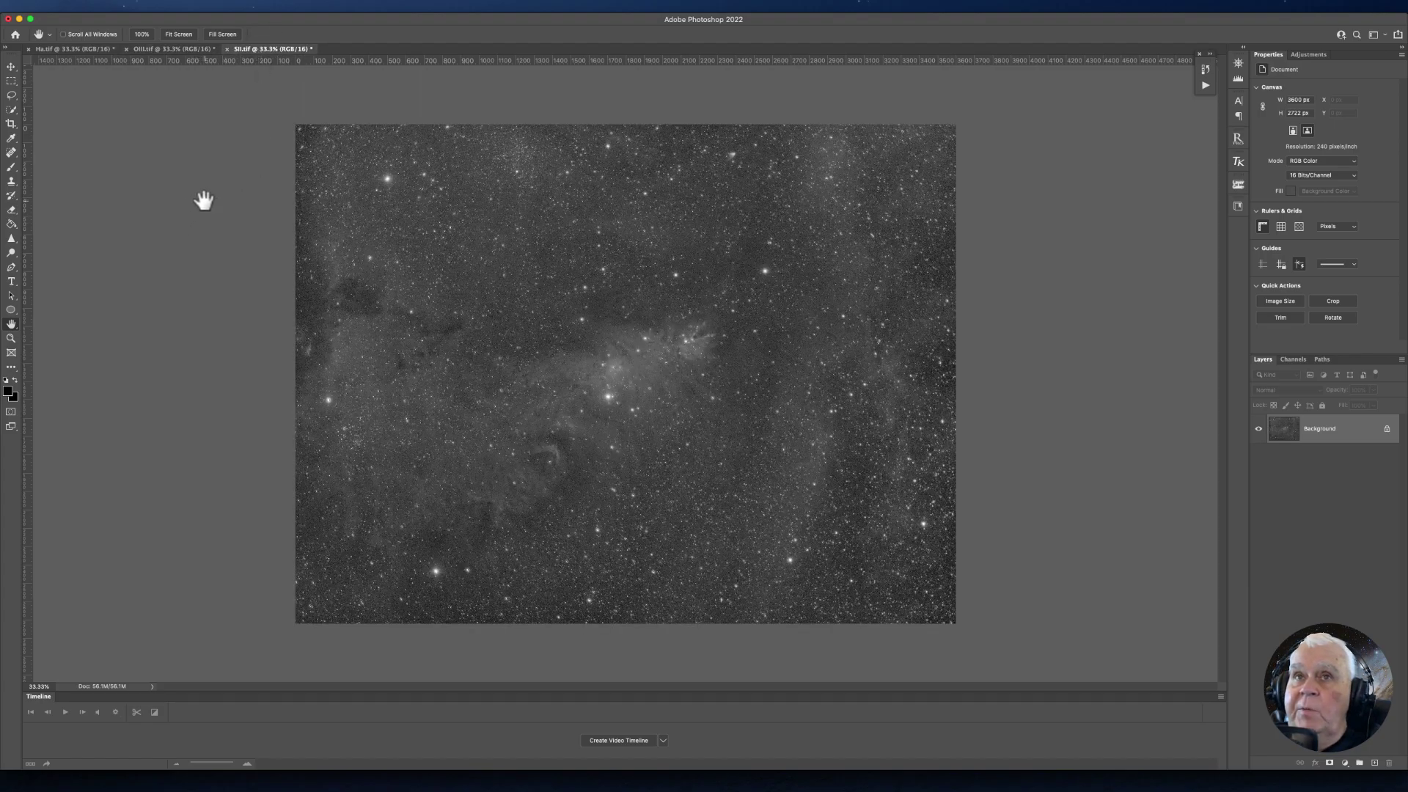
pyautogui.click(81, 48)
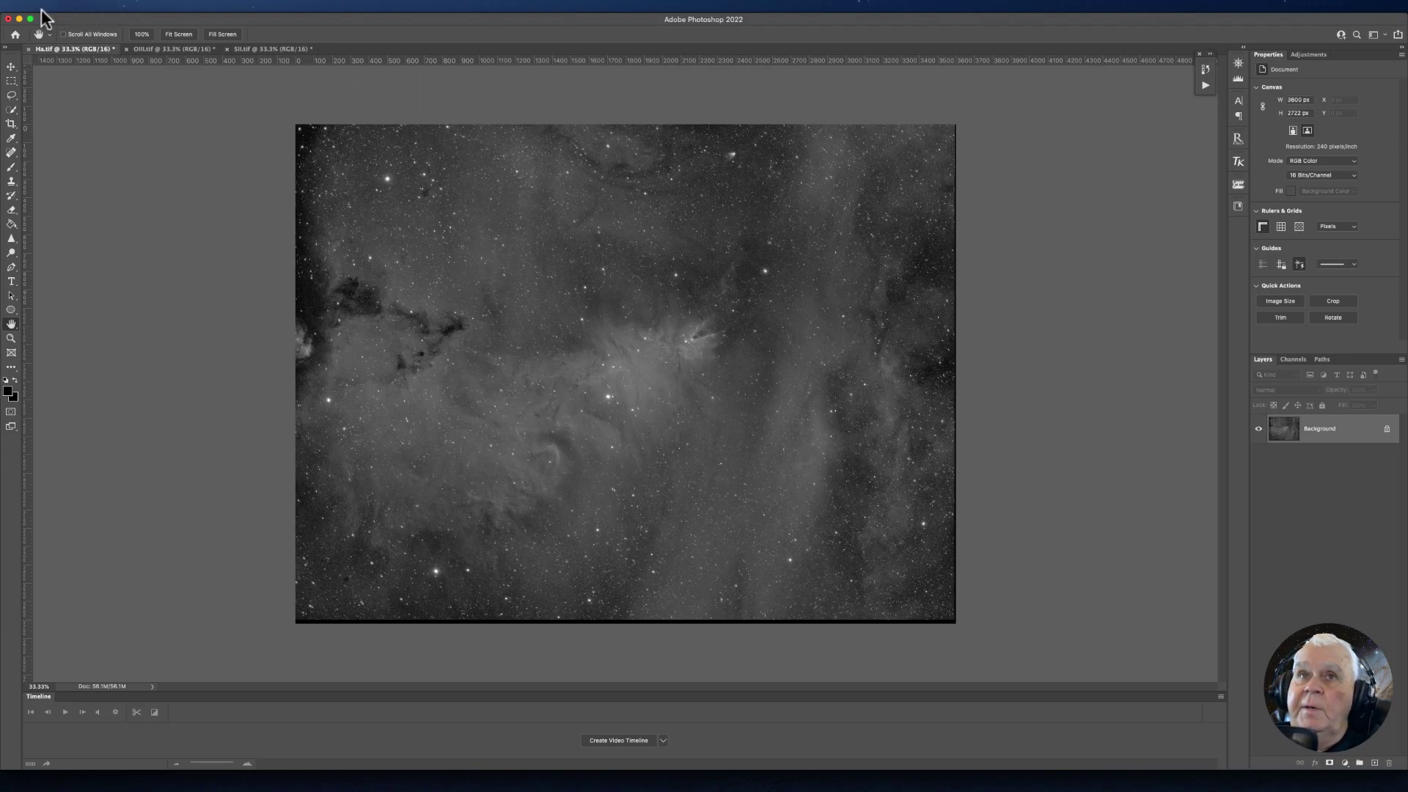
# Save Ha.tif as a TIFF into a newly created '2ndProcessing Tech' folder inside DSS.
pyautogui.click(86, 6)
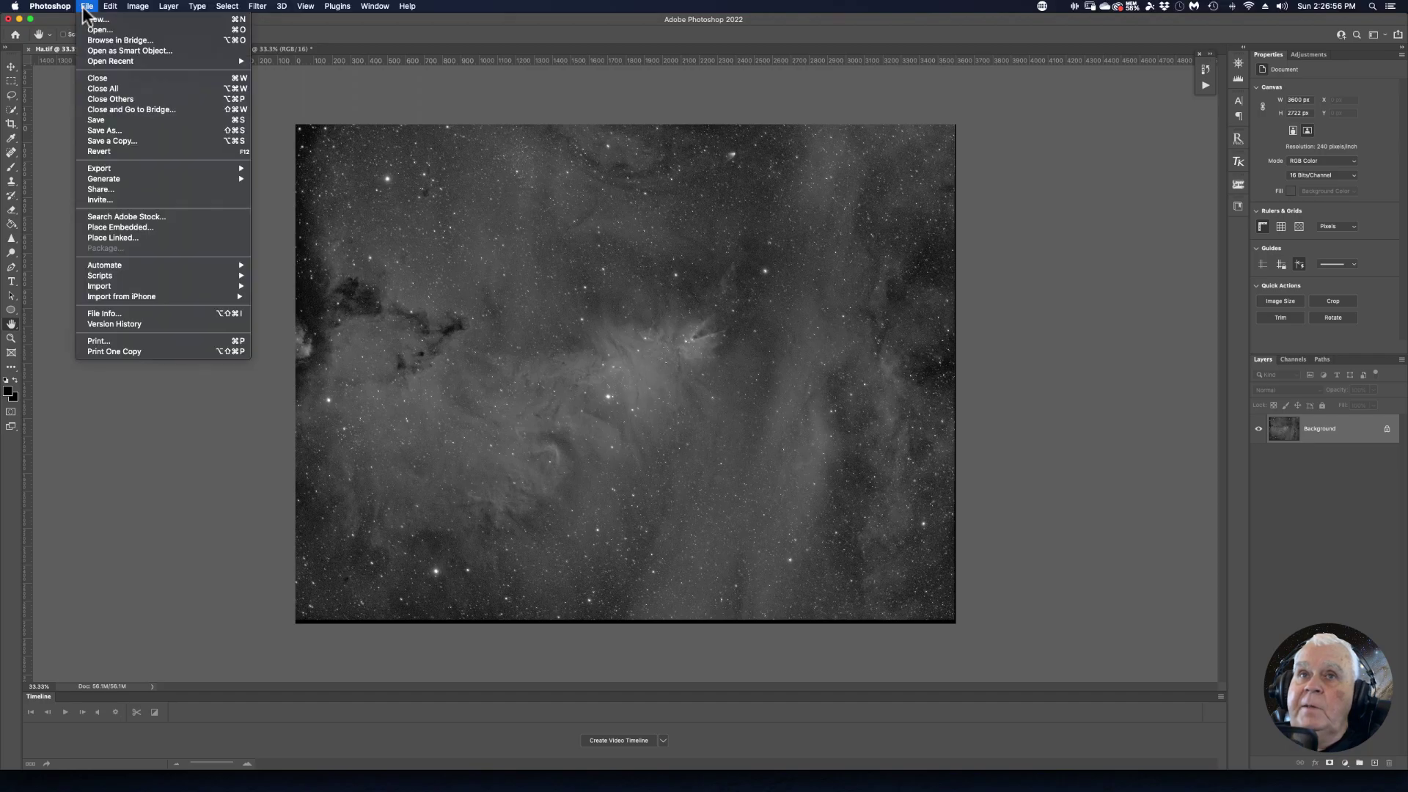
pyautogui.click(103, 130)
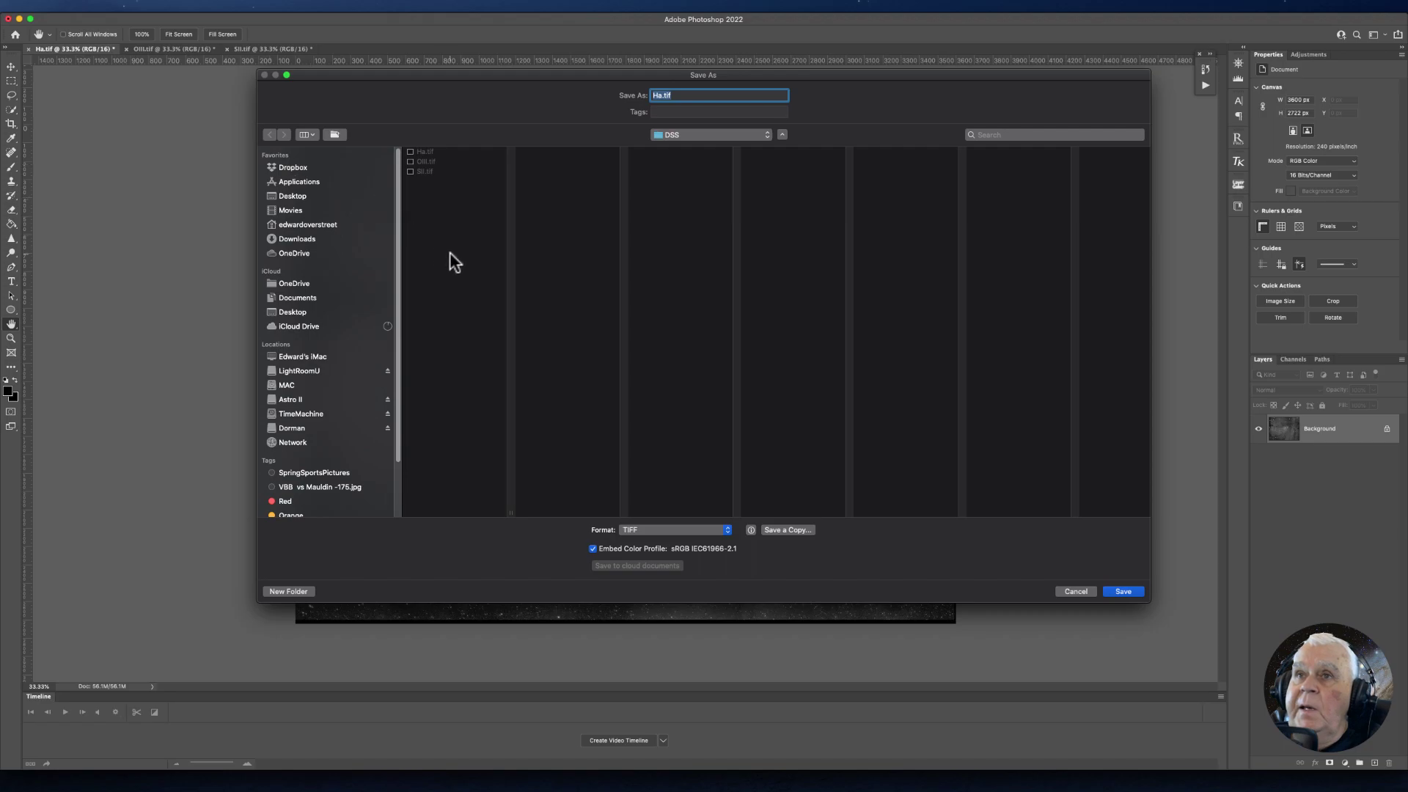
pyautogui.click(450, 252)
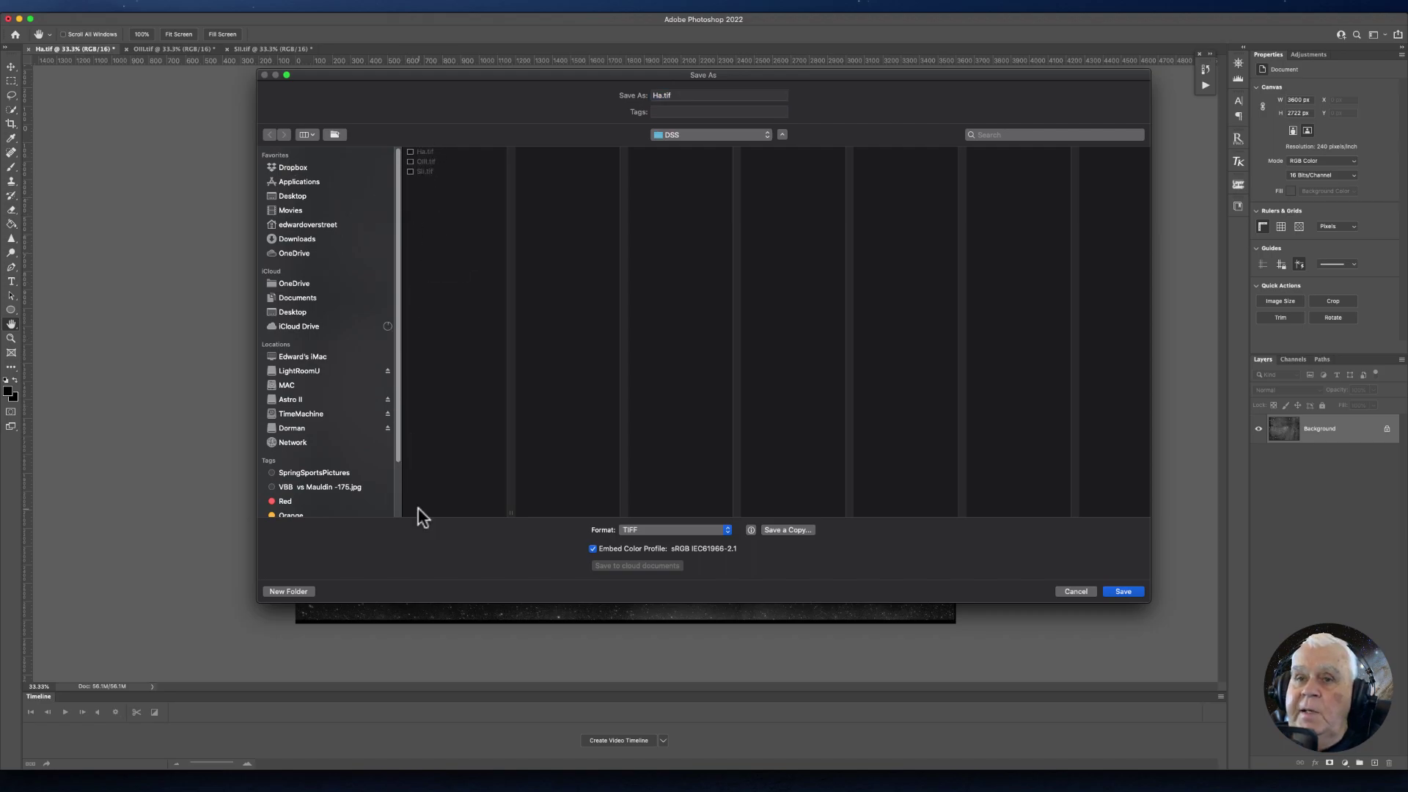
pyautogui.click(287, 592)
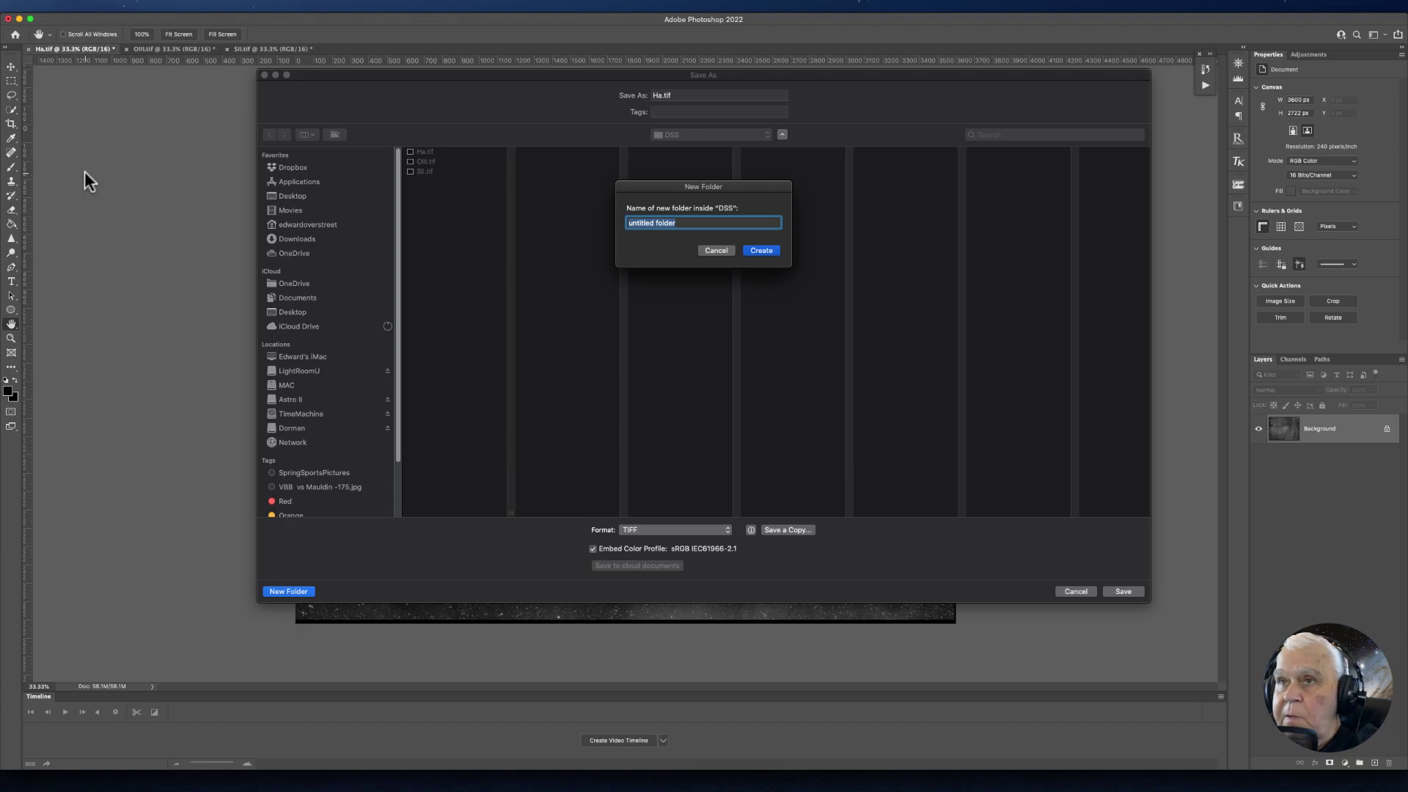
pyautogui.write('z')
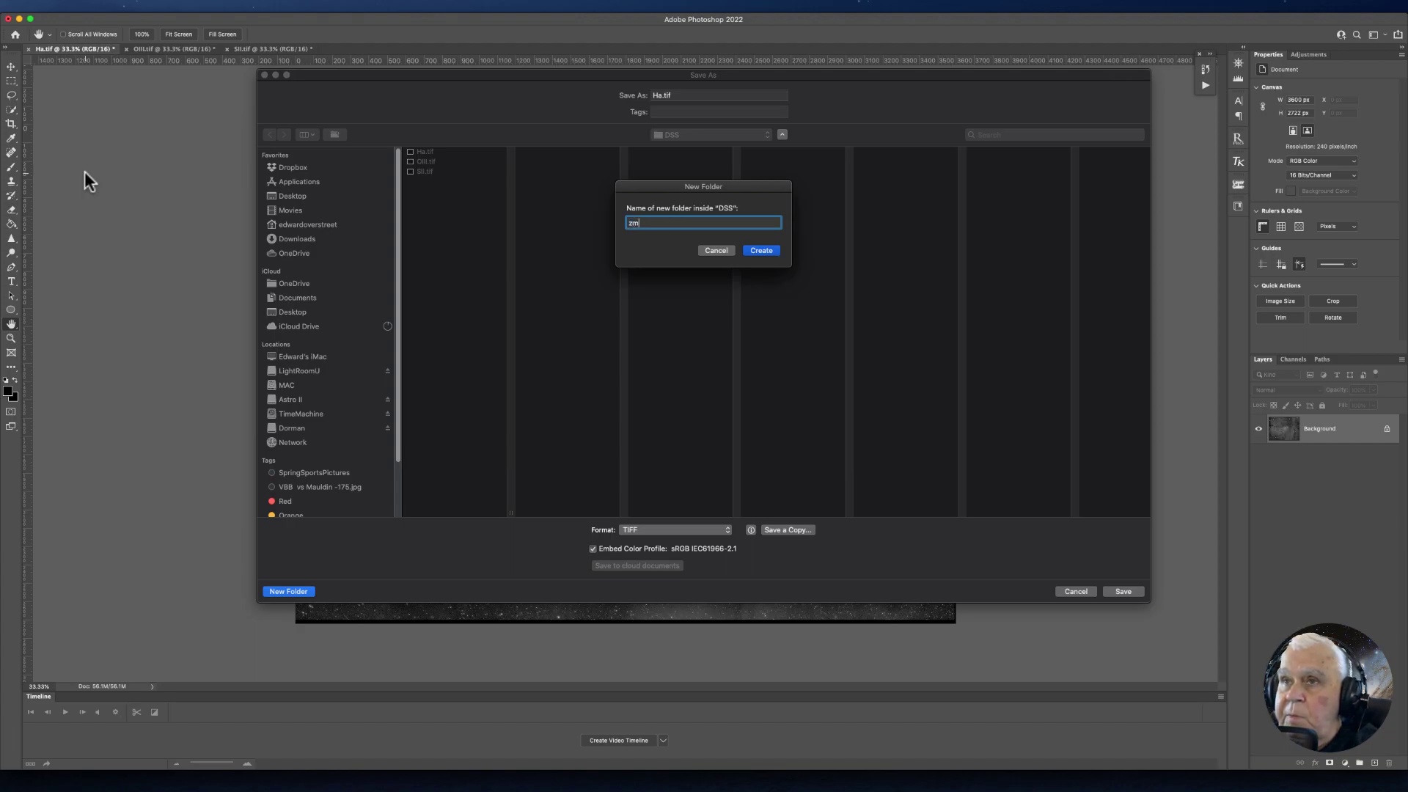
pyautogui.press('BackSpace')
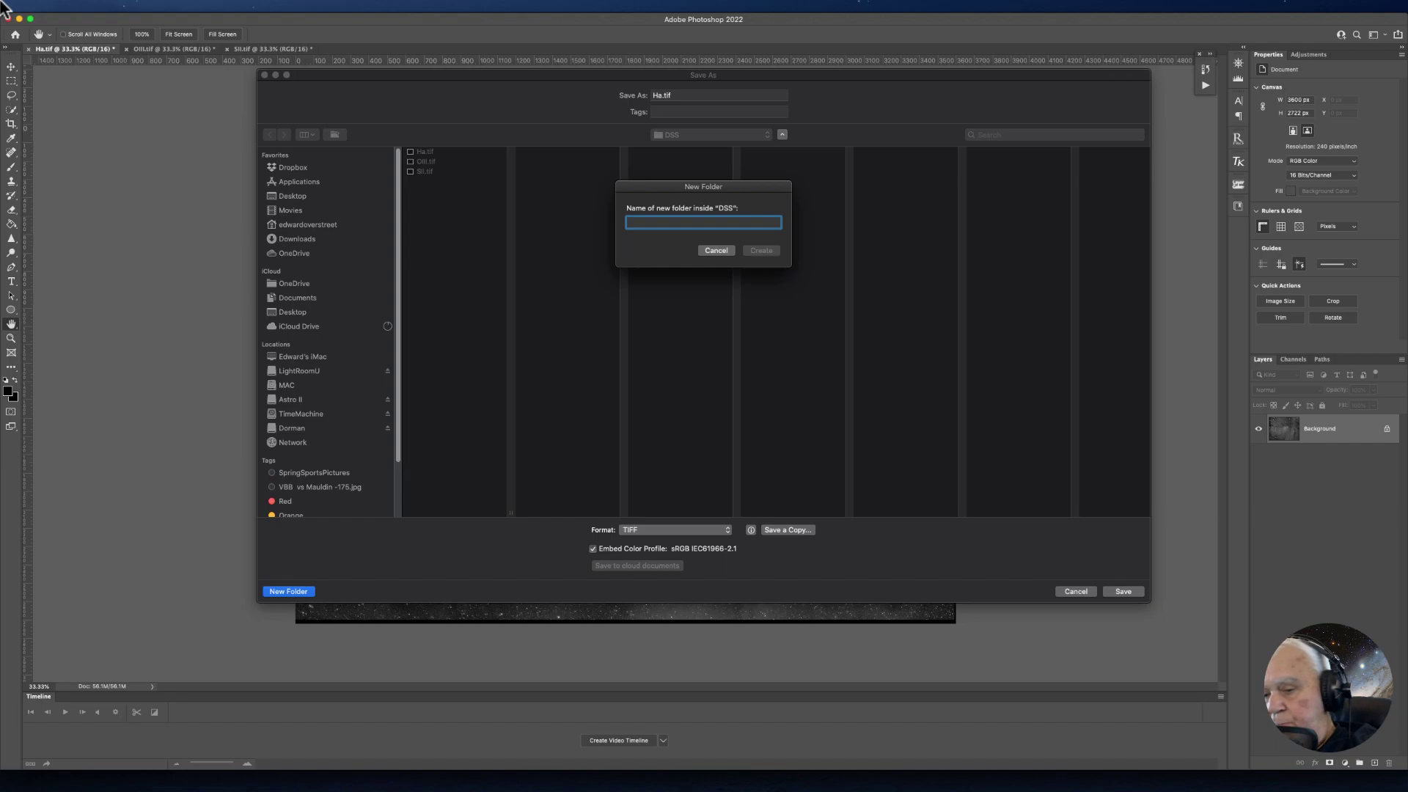
pyautogui.write('2ndProv')
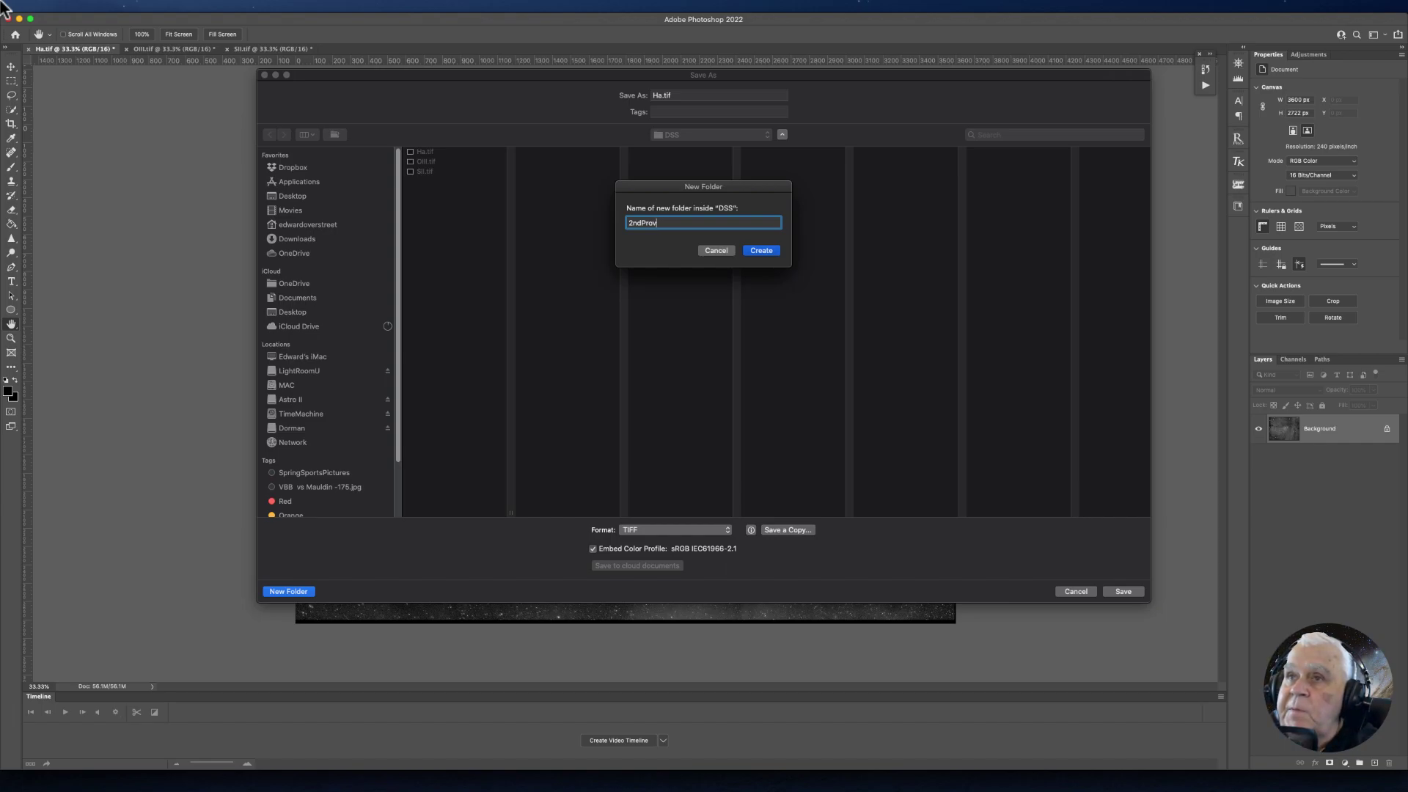
pyautogui.press('BackSpace')
pyautogui.write('cessing Tech')
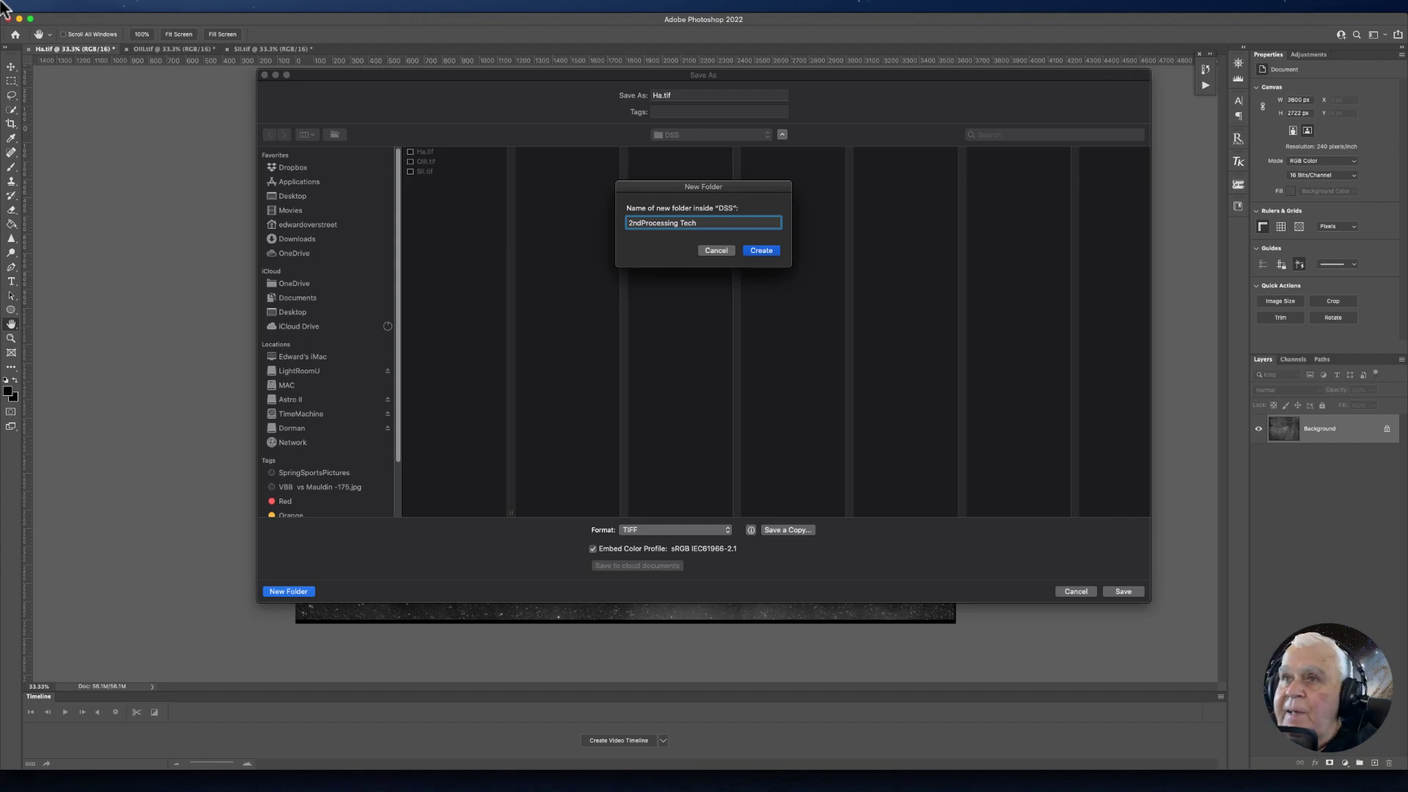
pyautogui.press('Escape')
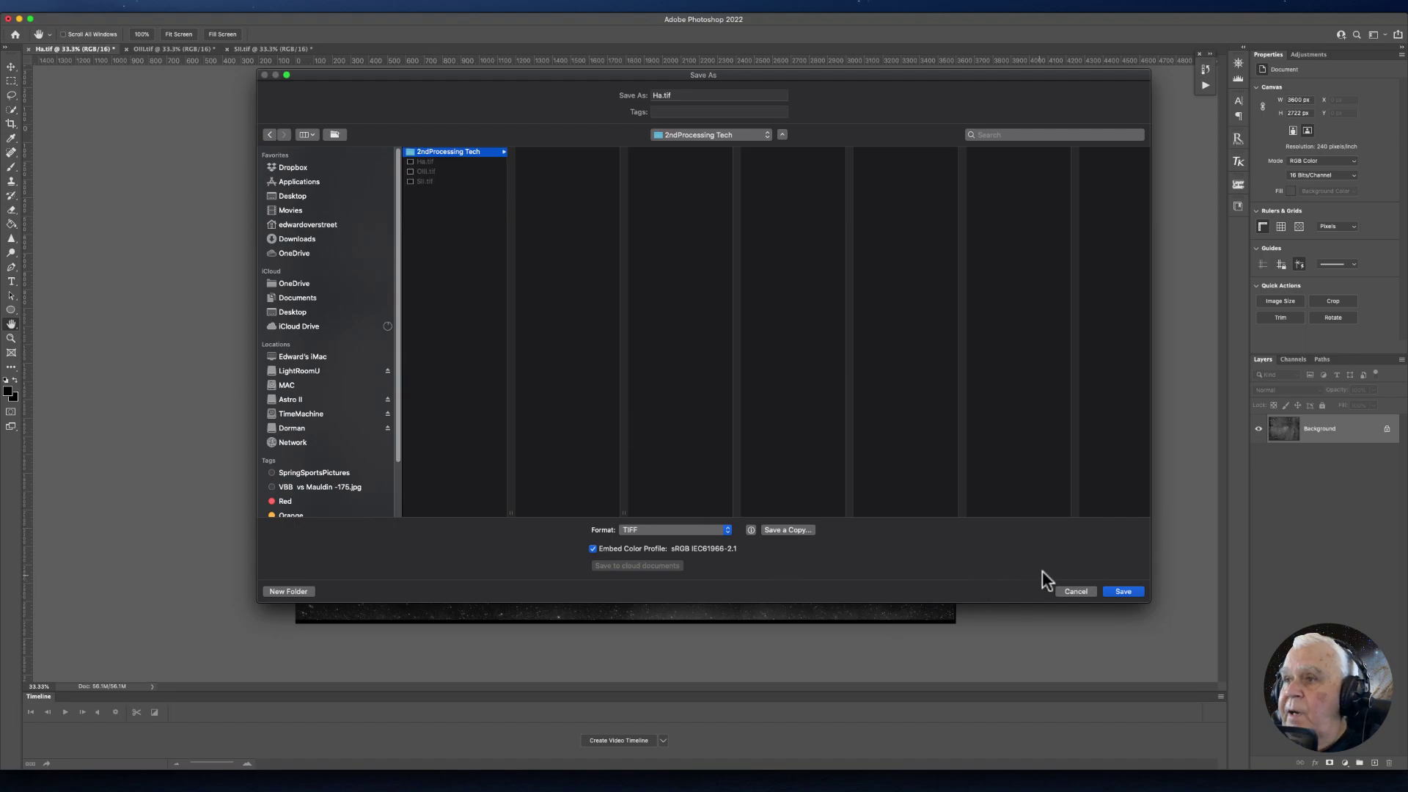
pyautogui.click(1117, 590)
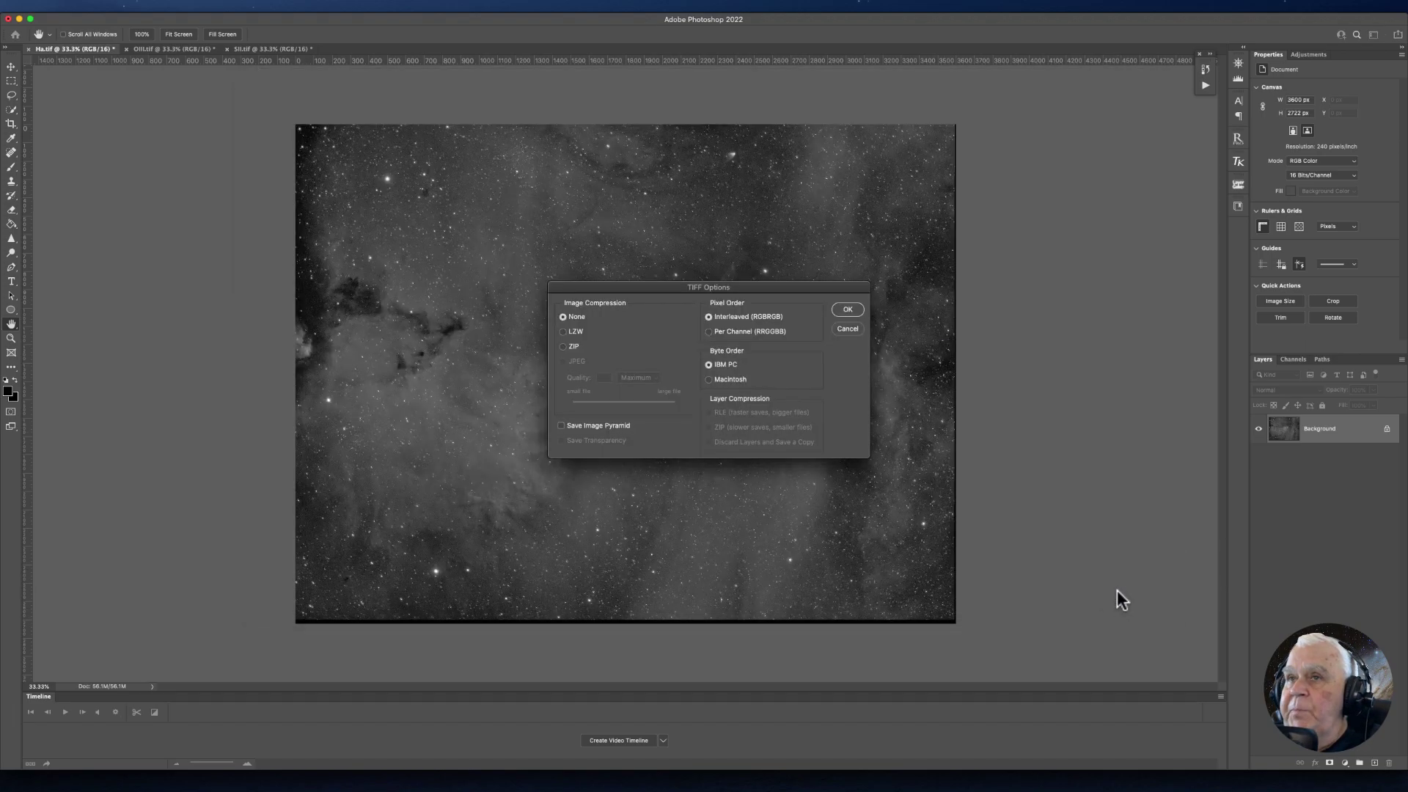
pyautogui.click(838, 311)
# Save OIII.tif as a TIFF in the 2ndProcessing Tech folder.
pyautogui.click(176, 48)
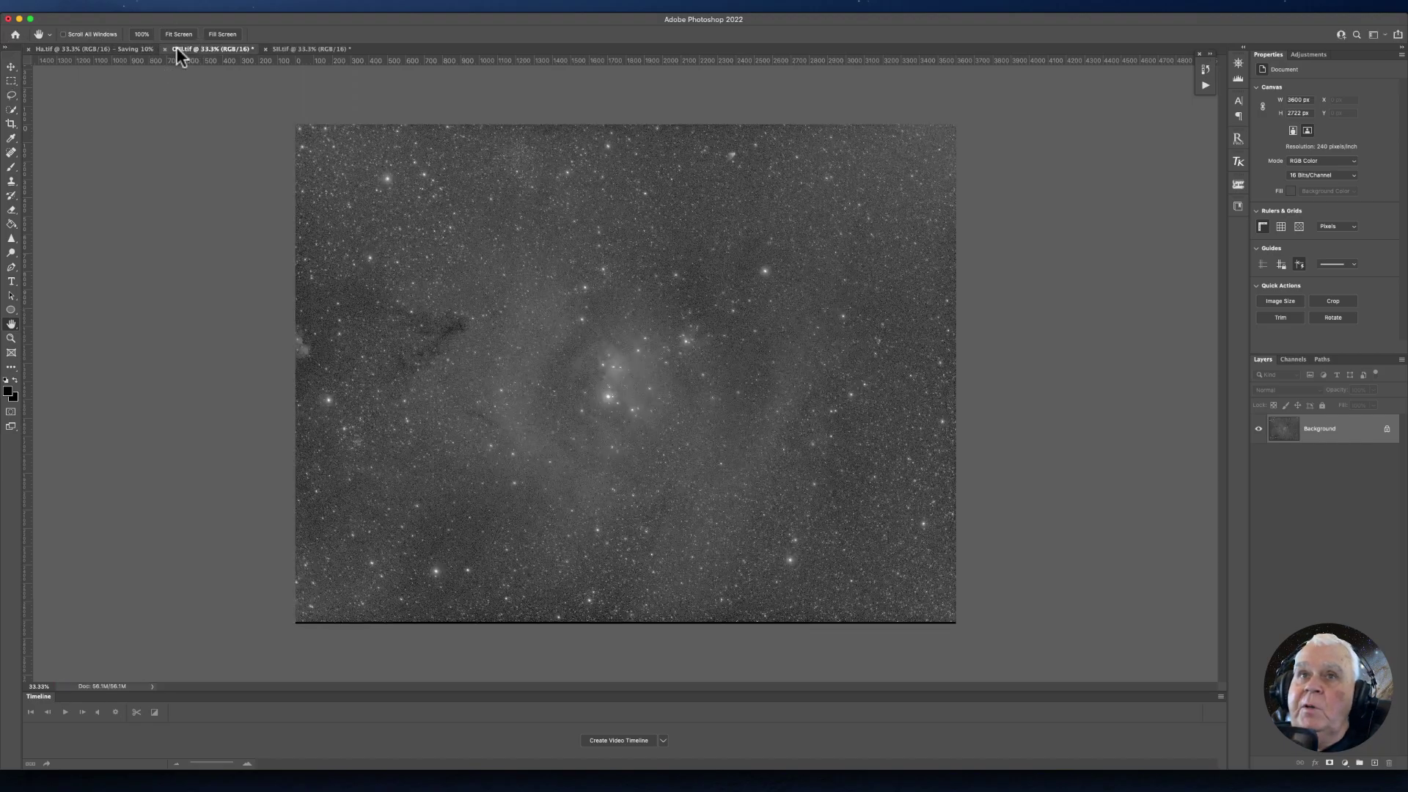
pyautogui.click(87, 6)
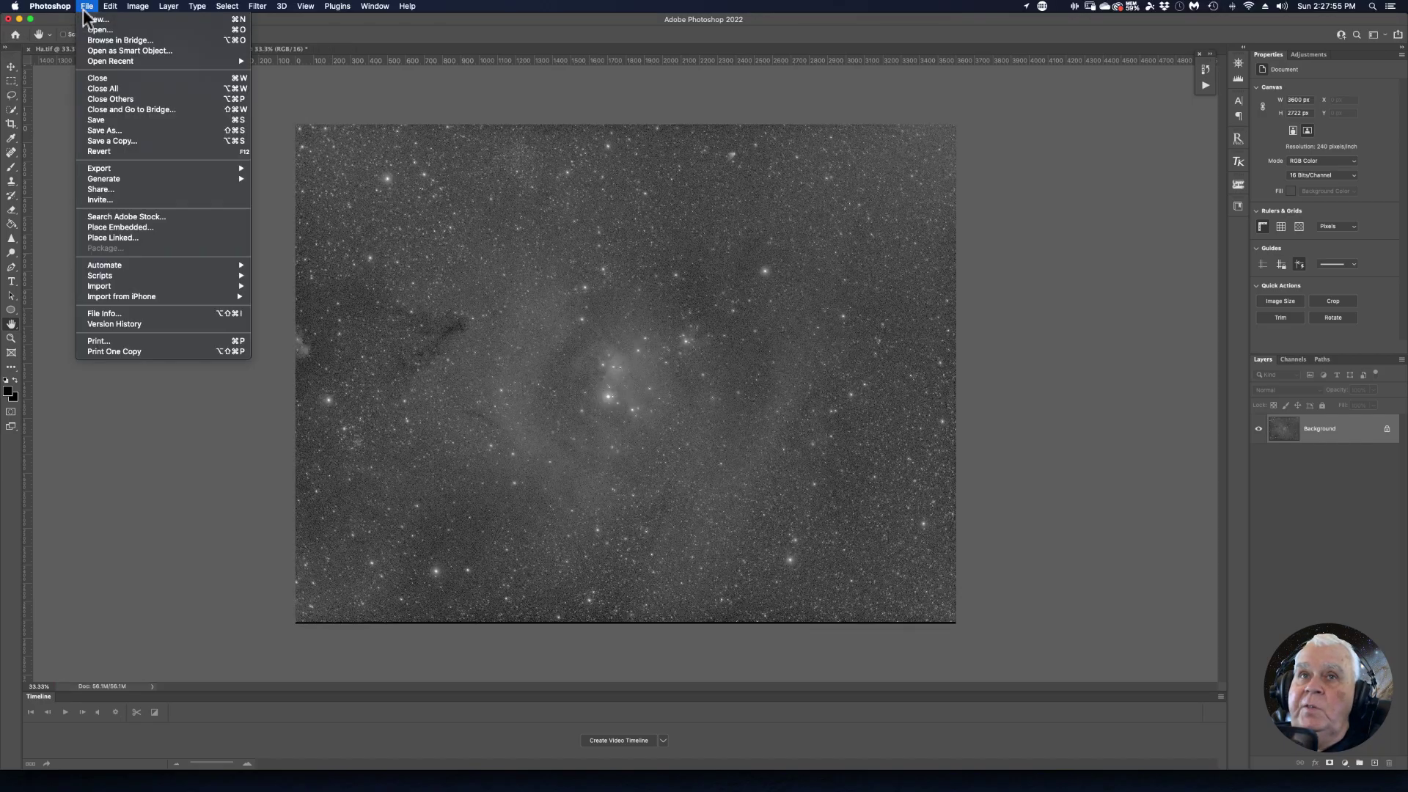
pyautogui.click(99, 129)
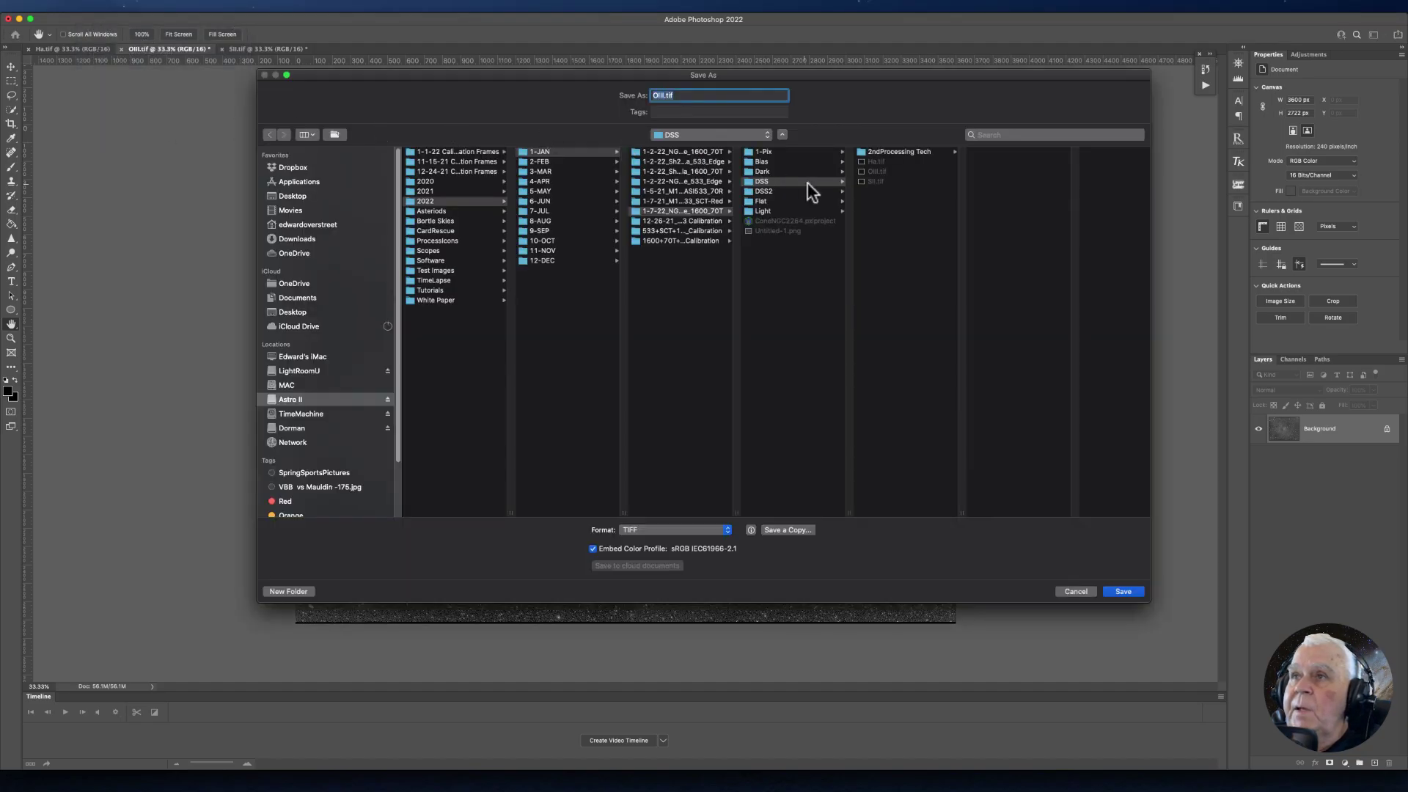
pyautogui.click(867, 151)
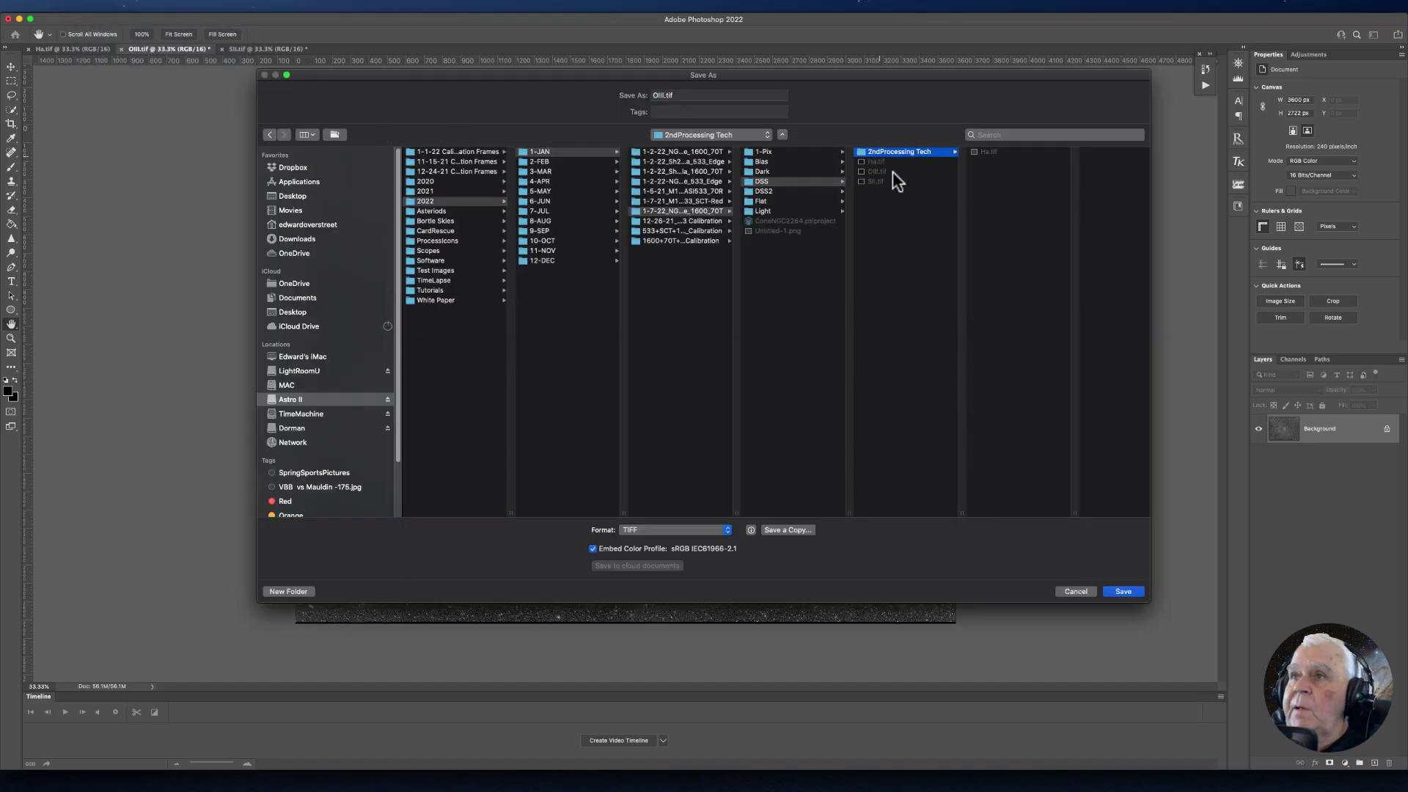
pyautogui.click(1129, 591)
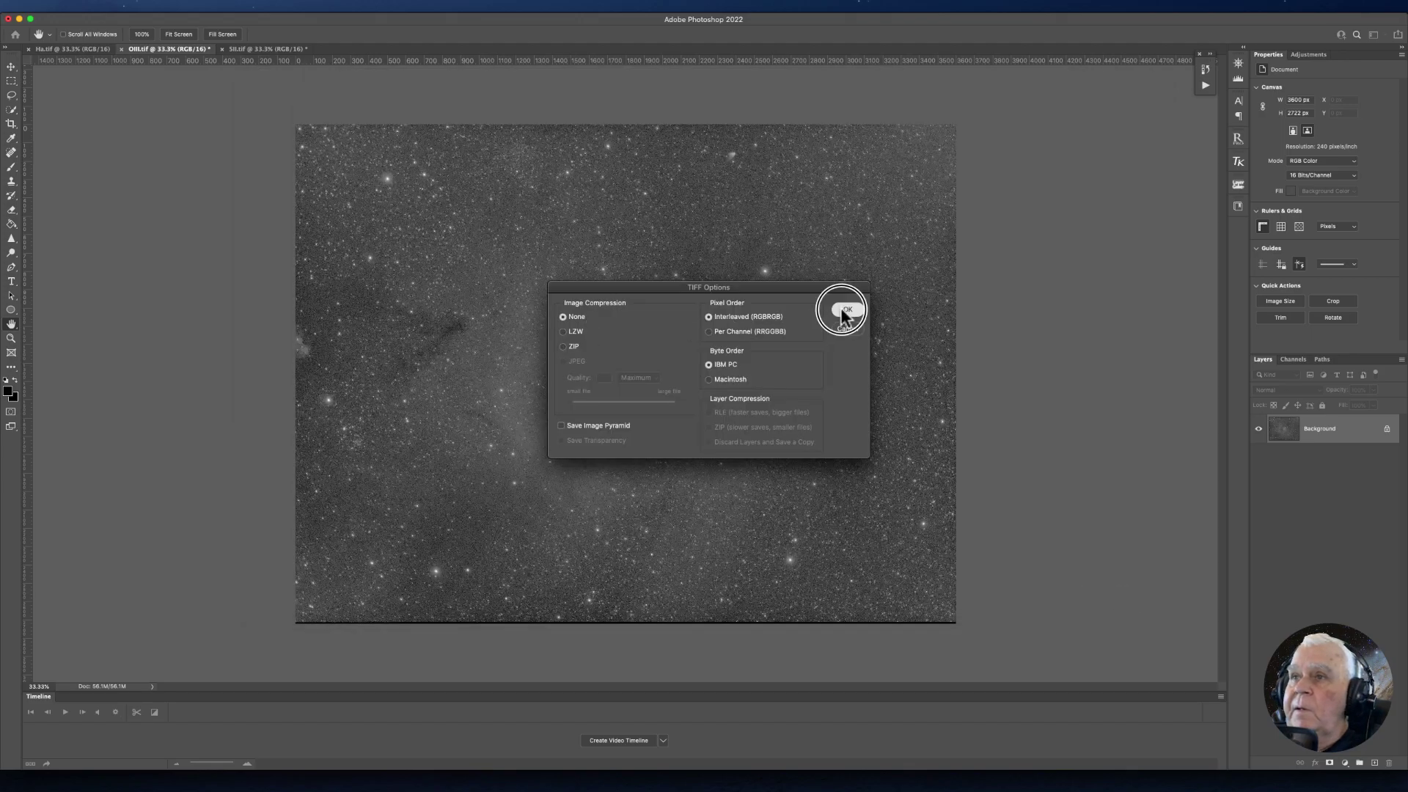
pyautogui.click(845, 311)
# Save SII.tif as a TIFF in the 2ndProcessing Tech folder.
pyautogui.click(297, 47)
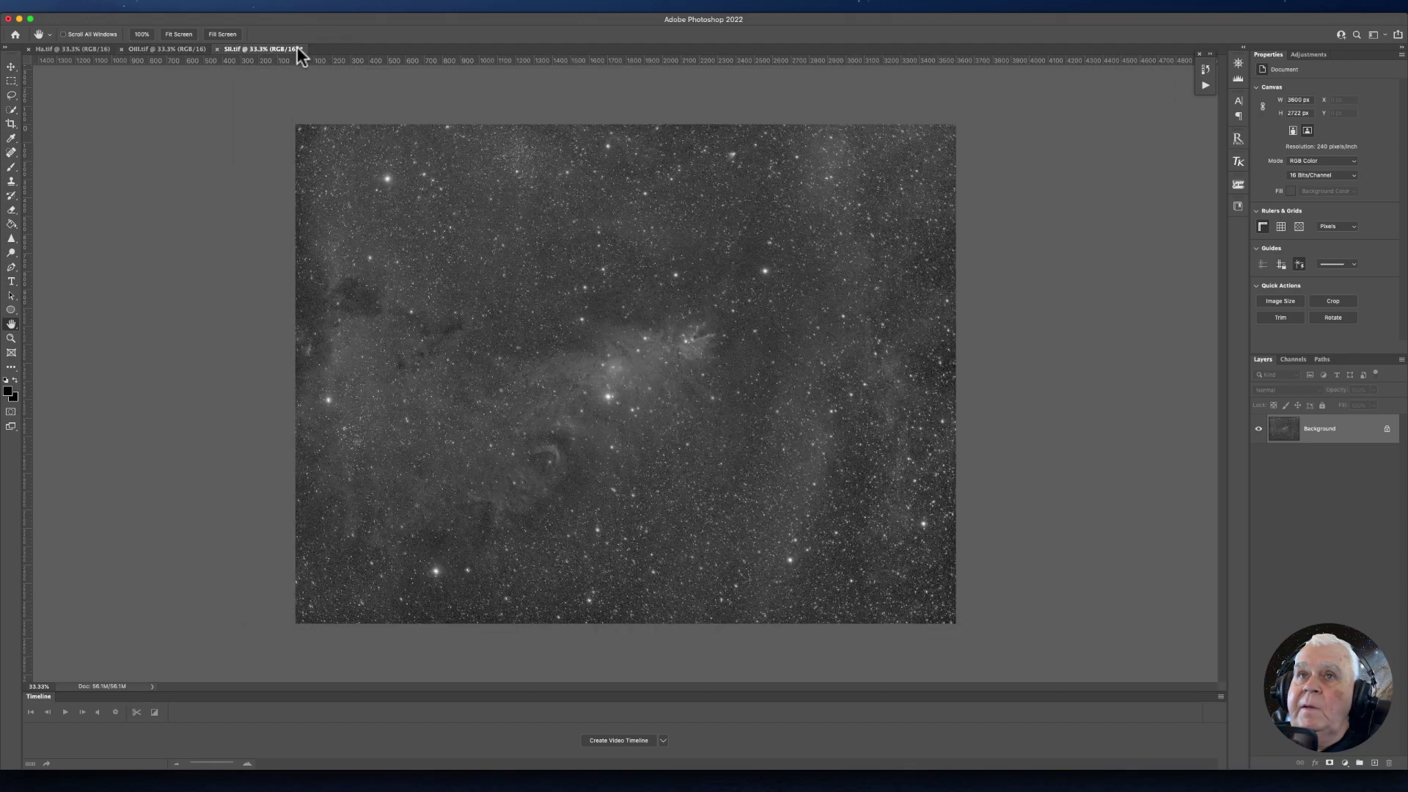
pyautogui.click(85, 13)
pyautogui.click(124, 131)
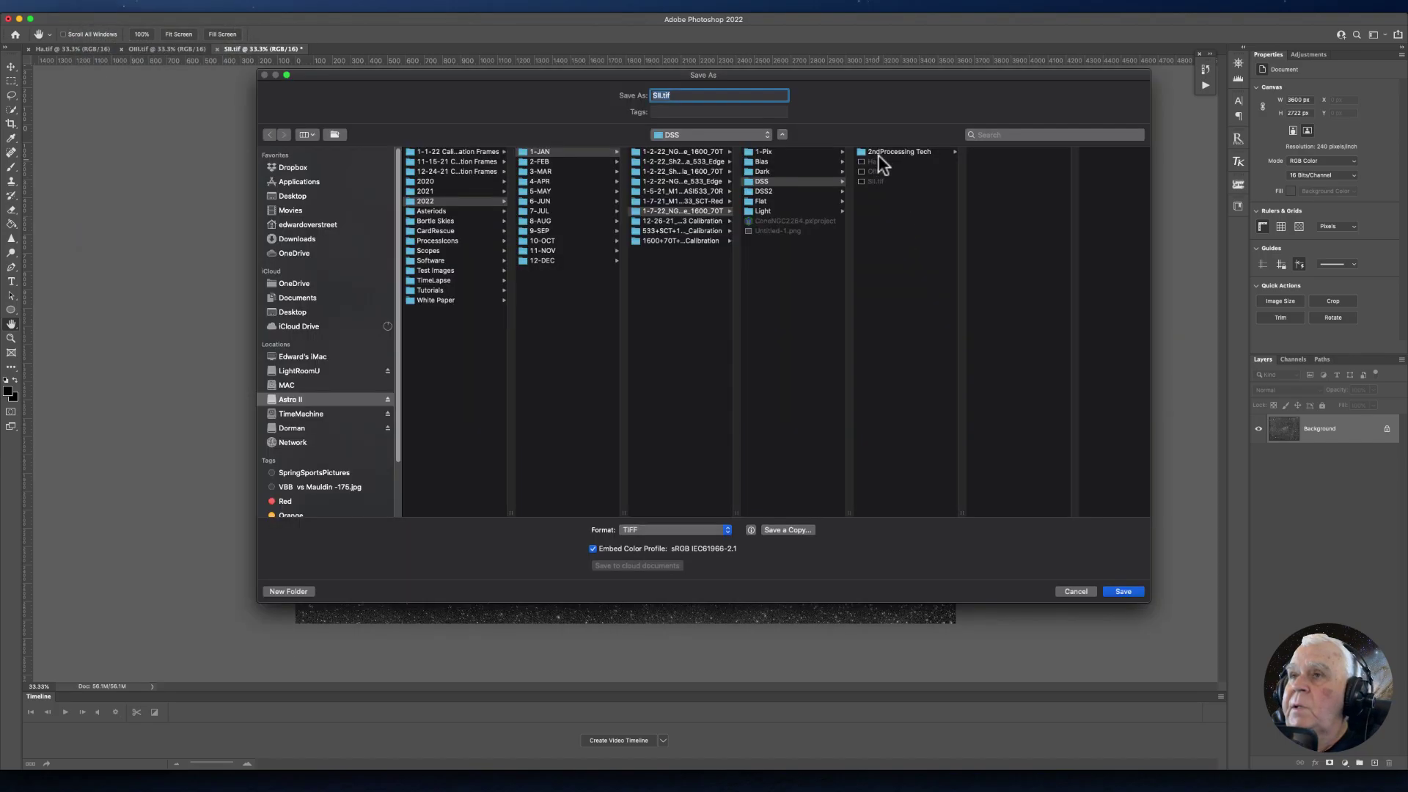
pyautogui.click(881, 151)
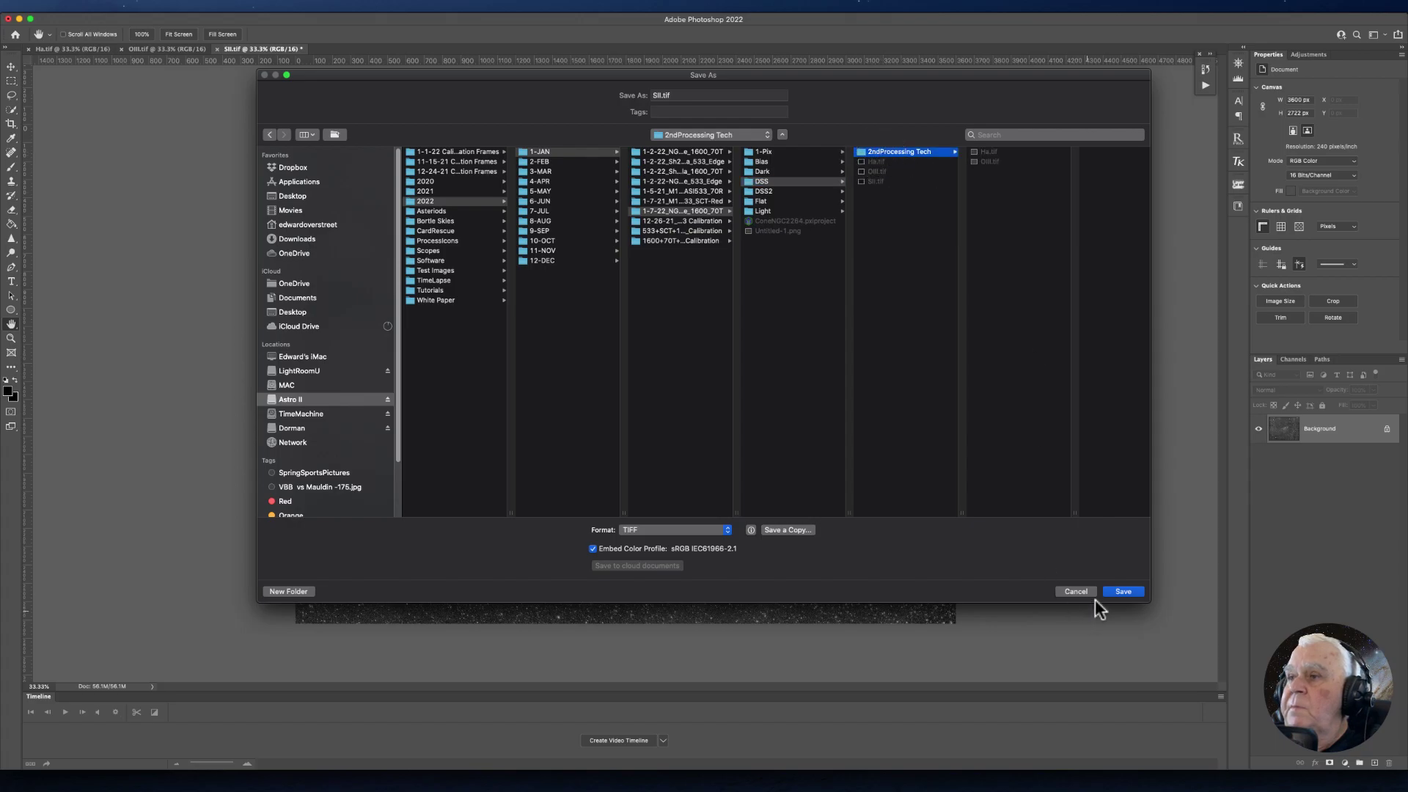
pyautogui.click(1123, 592)
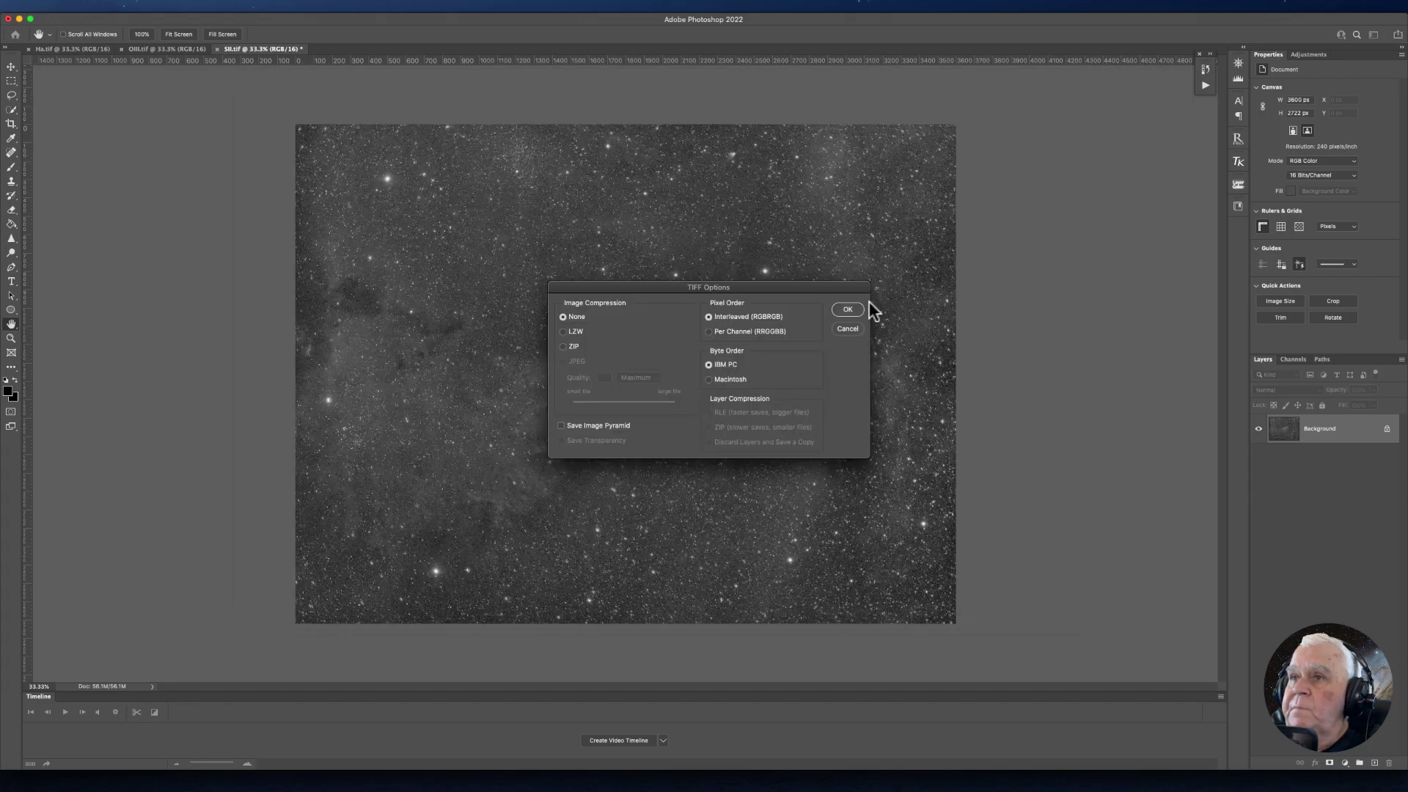
pyautogui.click(848, 310)
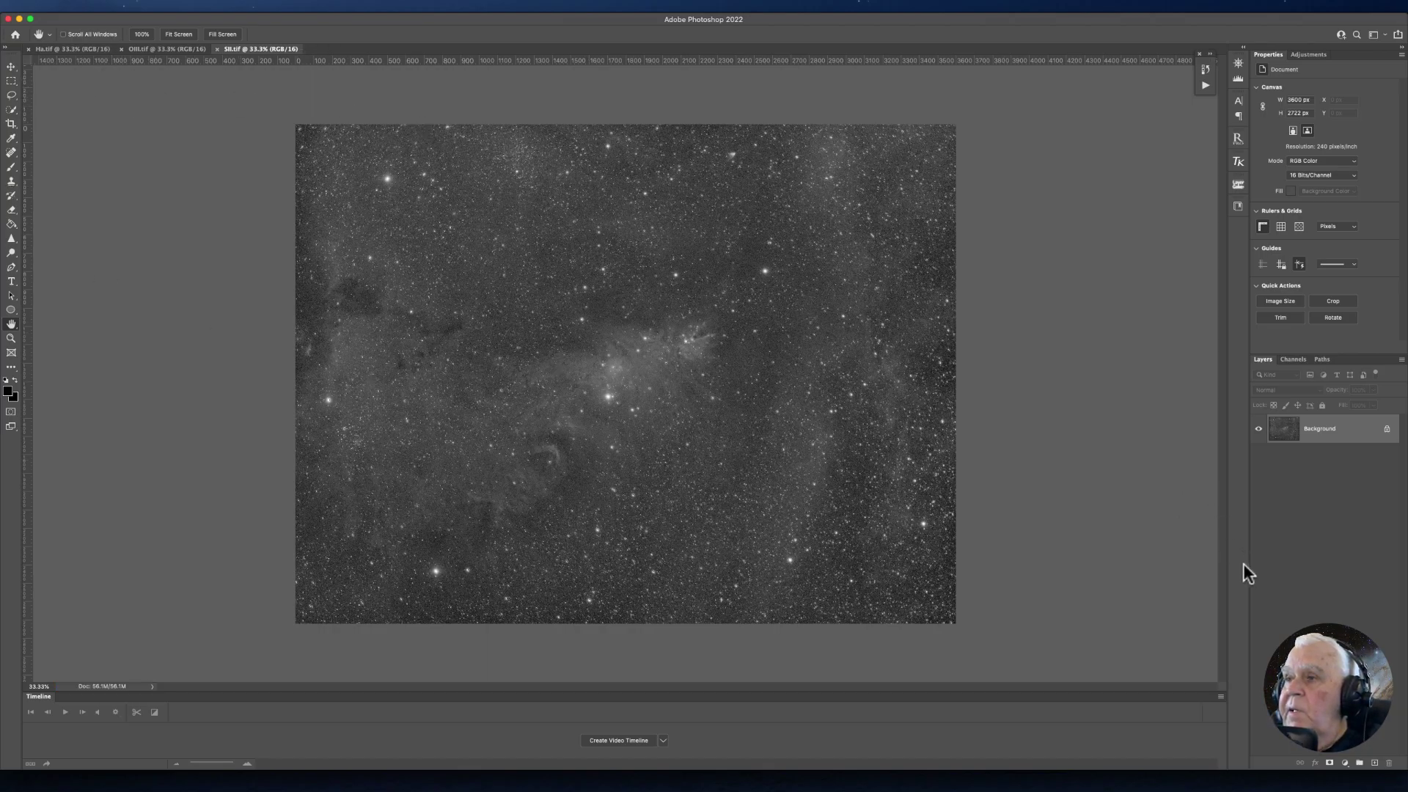
# Confirm in Image Size that SII is 3600 × 2722 px at 240 ppi, leaving it unchanged.
pyautogui.click(1095, 537)
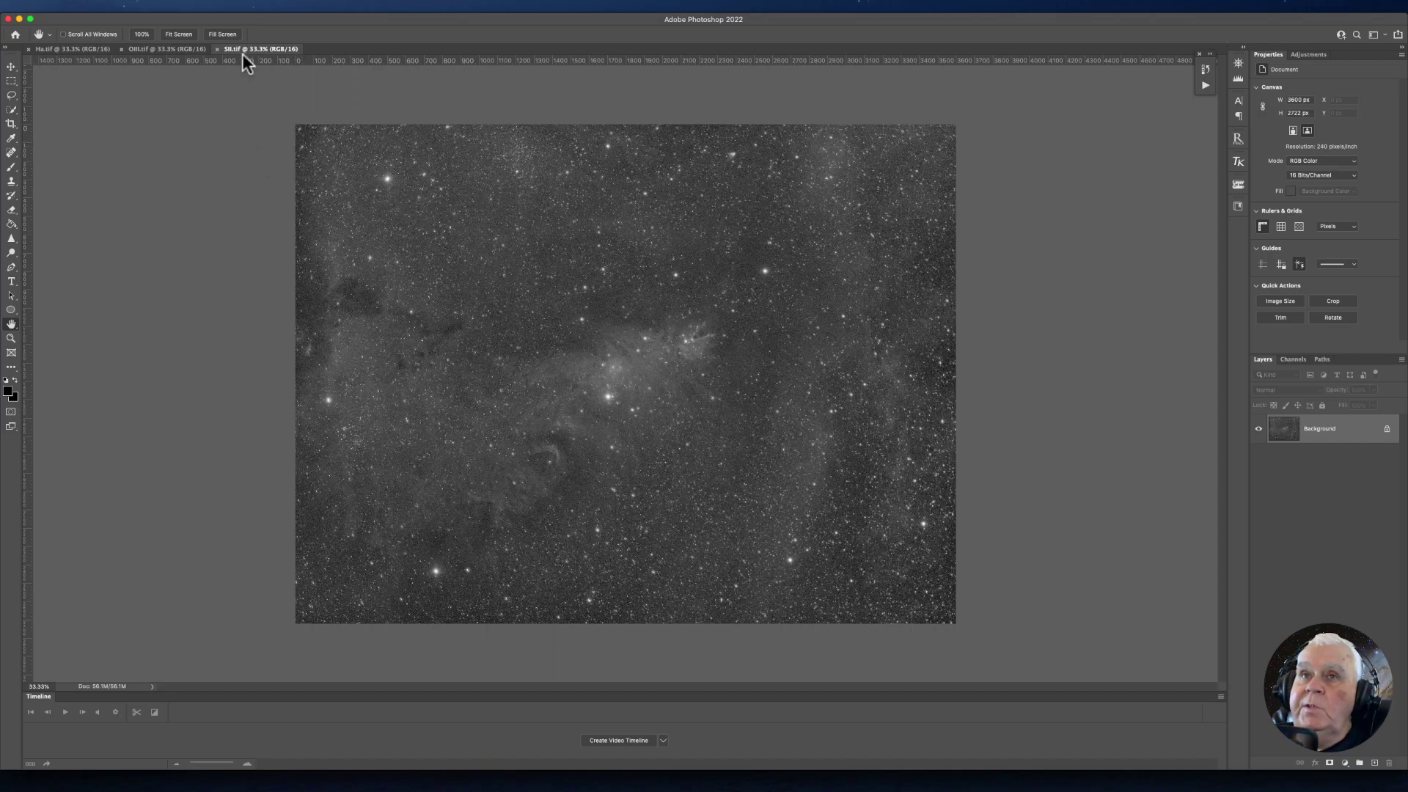
pyautogui.click(137, 6)
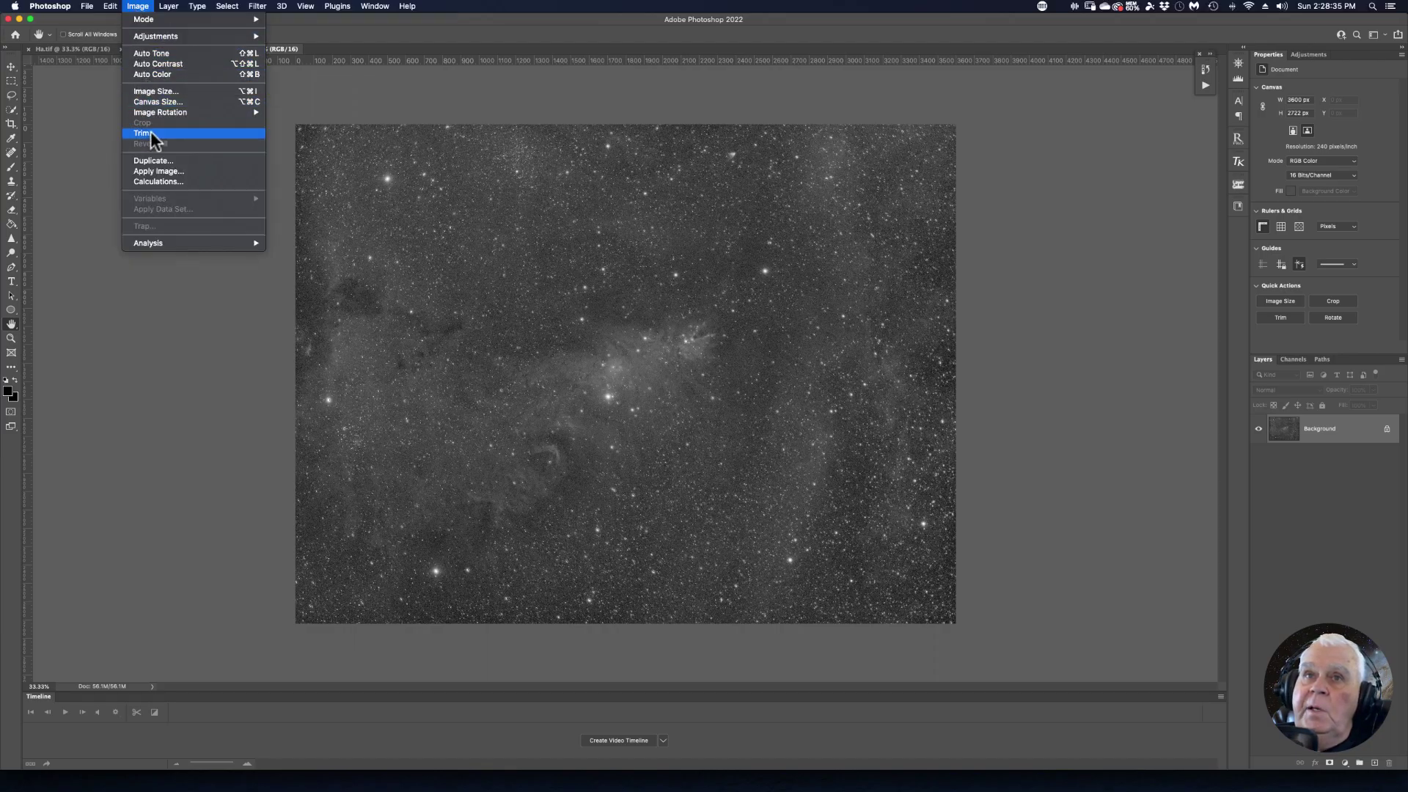
pyautogui.click(145, 91)
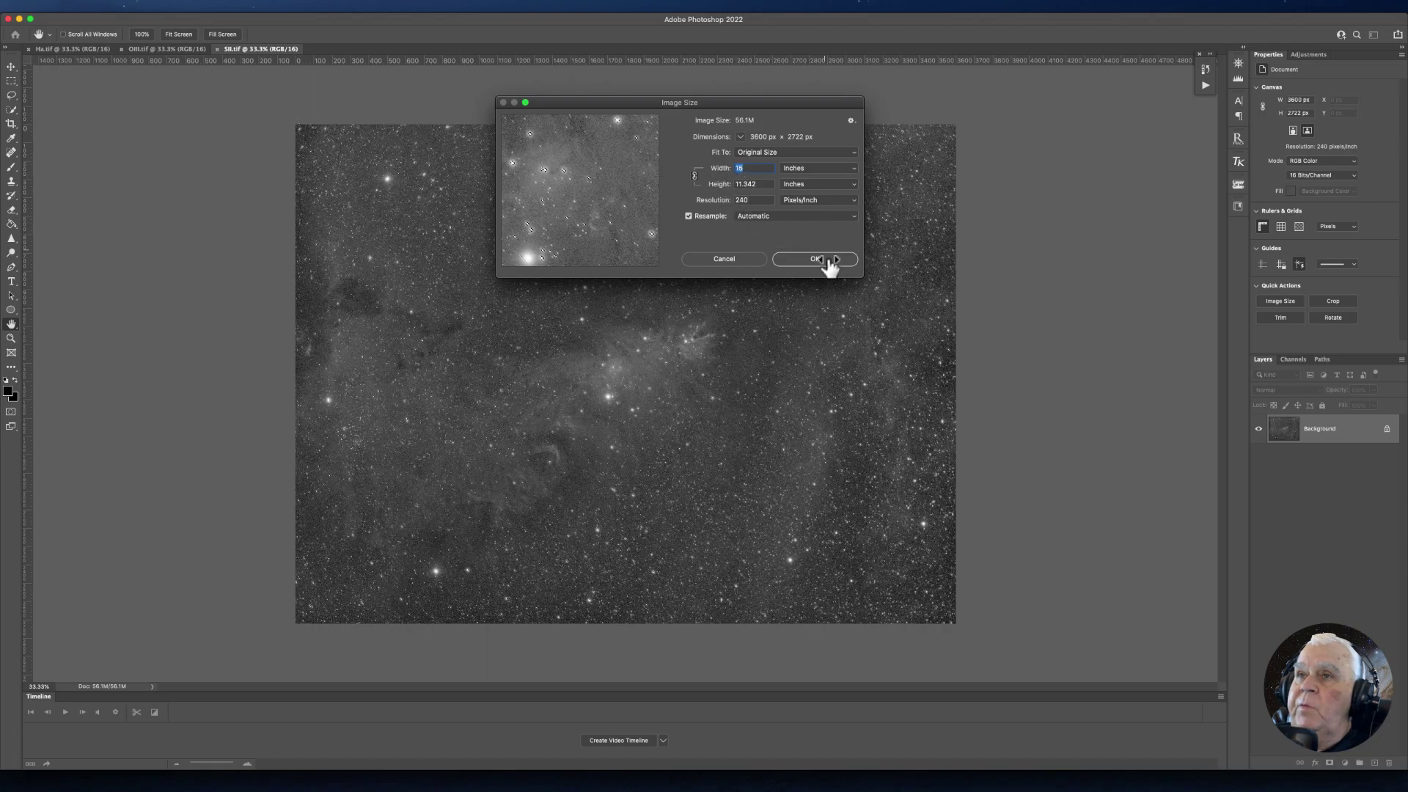
pyautogui.click(822, 259)
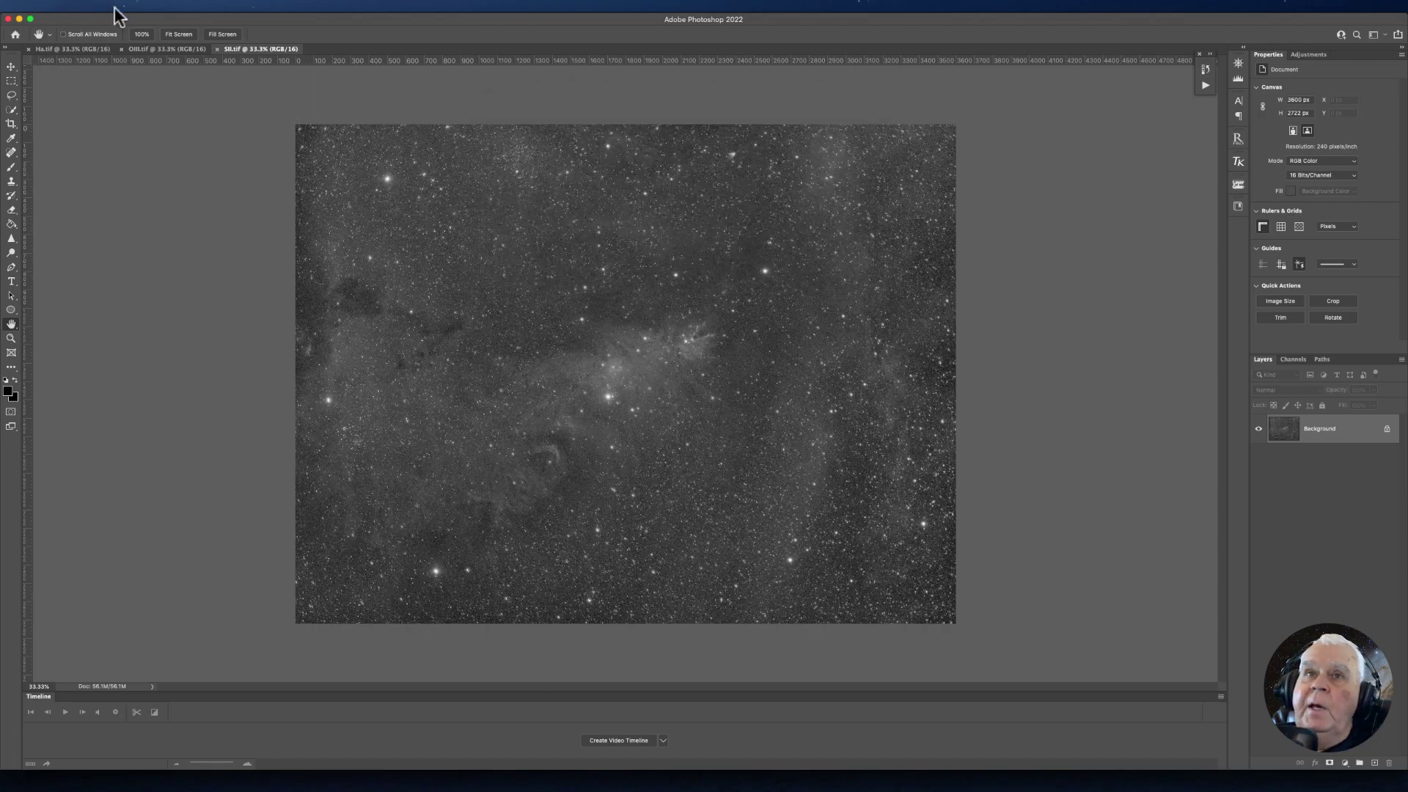
pyautogui.click(84, 6)
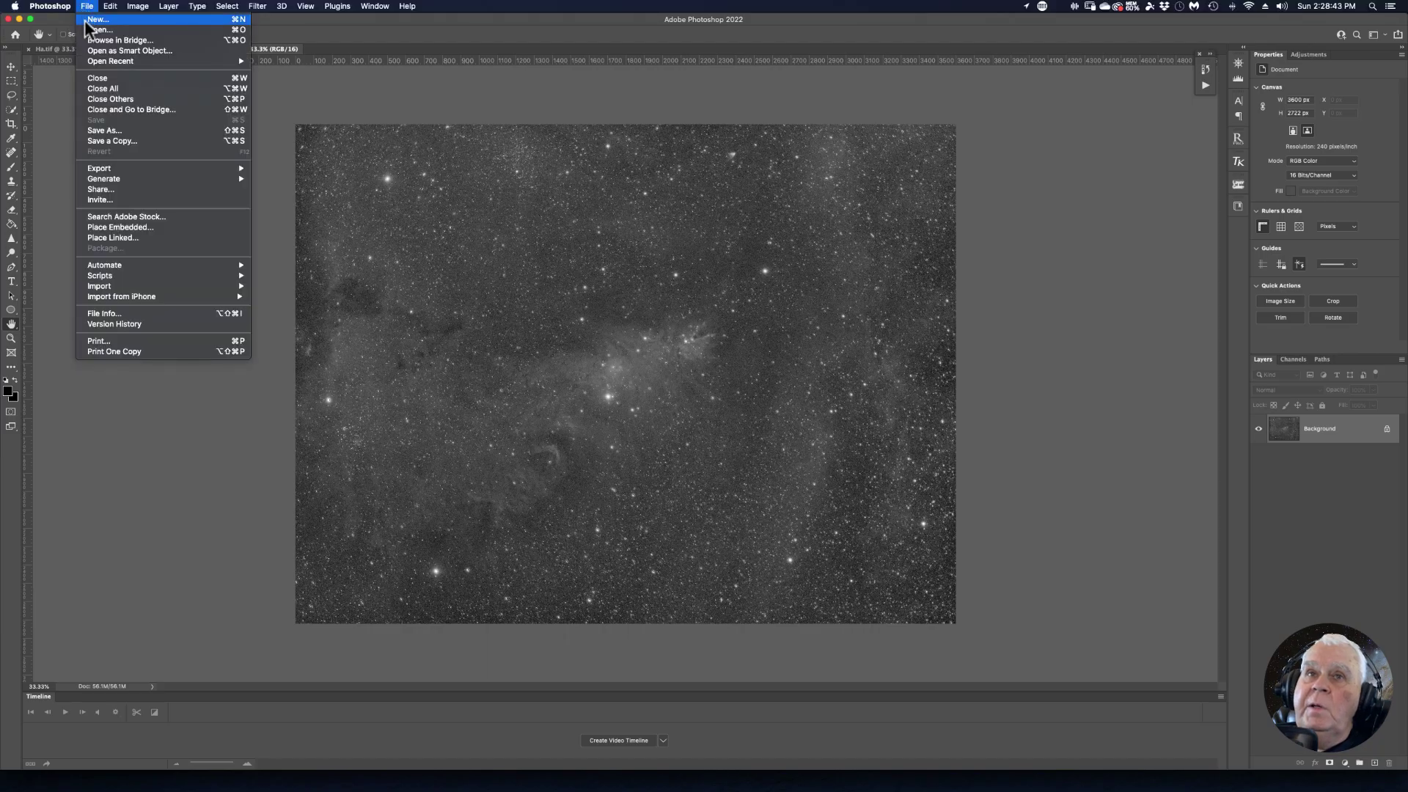
# Create a new white 15 × 11.342 inch, 240 ppi, 16-bit RGB document from the recent preset.
pyautogui.click(85, 19)
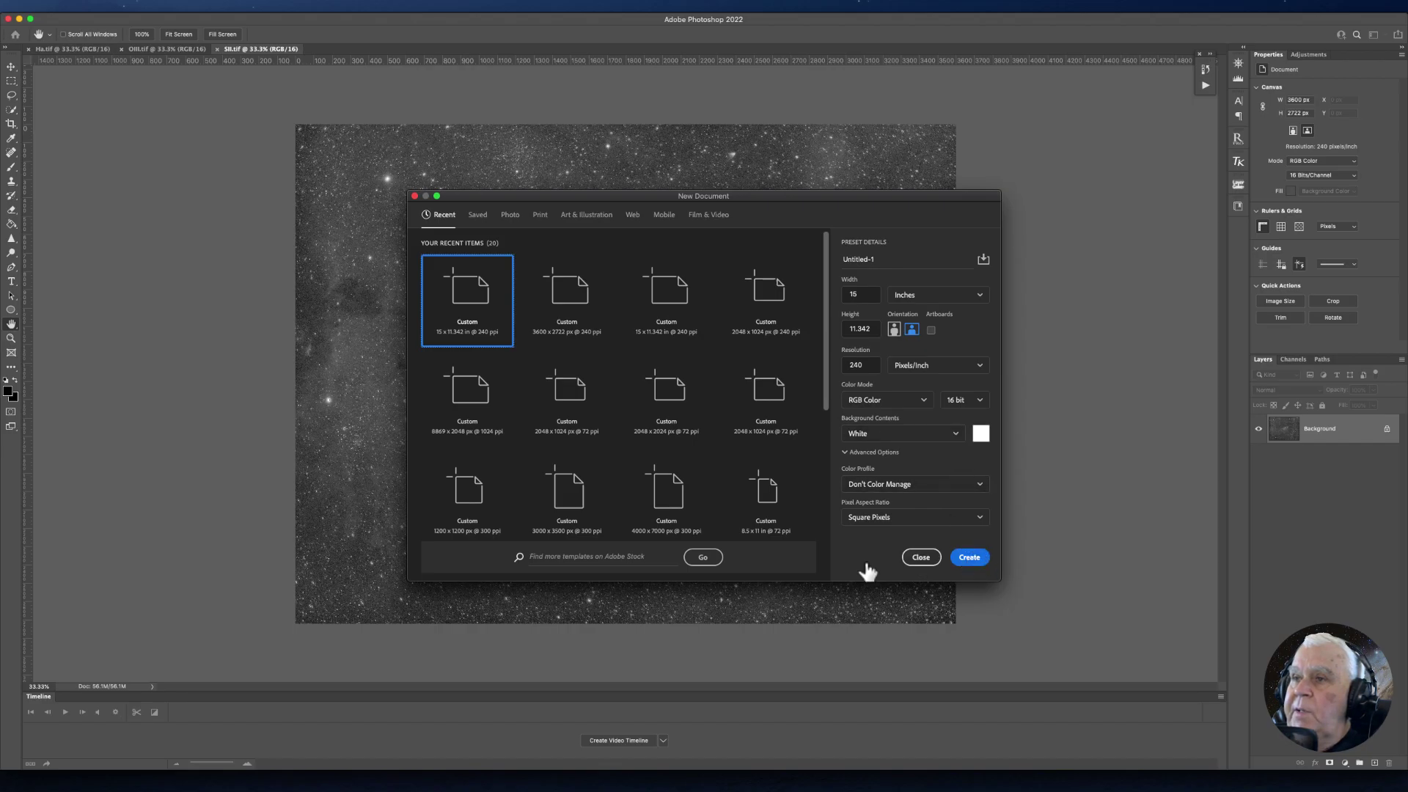
pyautogui.click(974, 557)
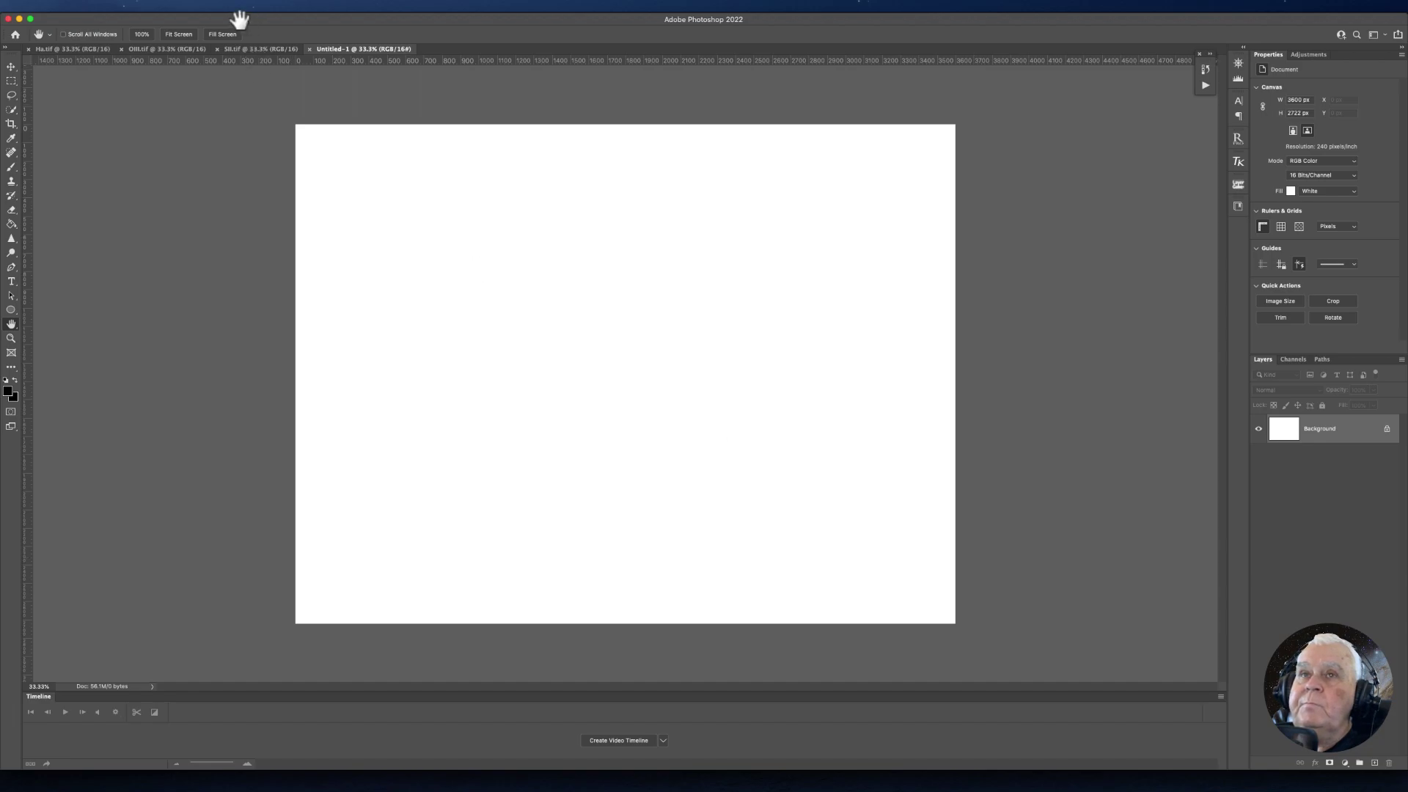
pyautogui.rightClick(350, 49)
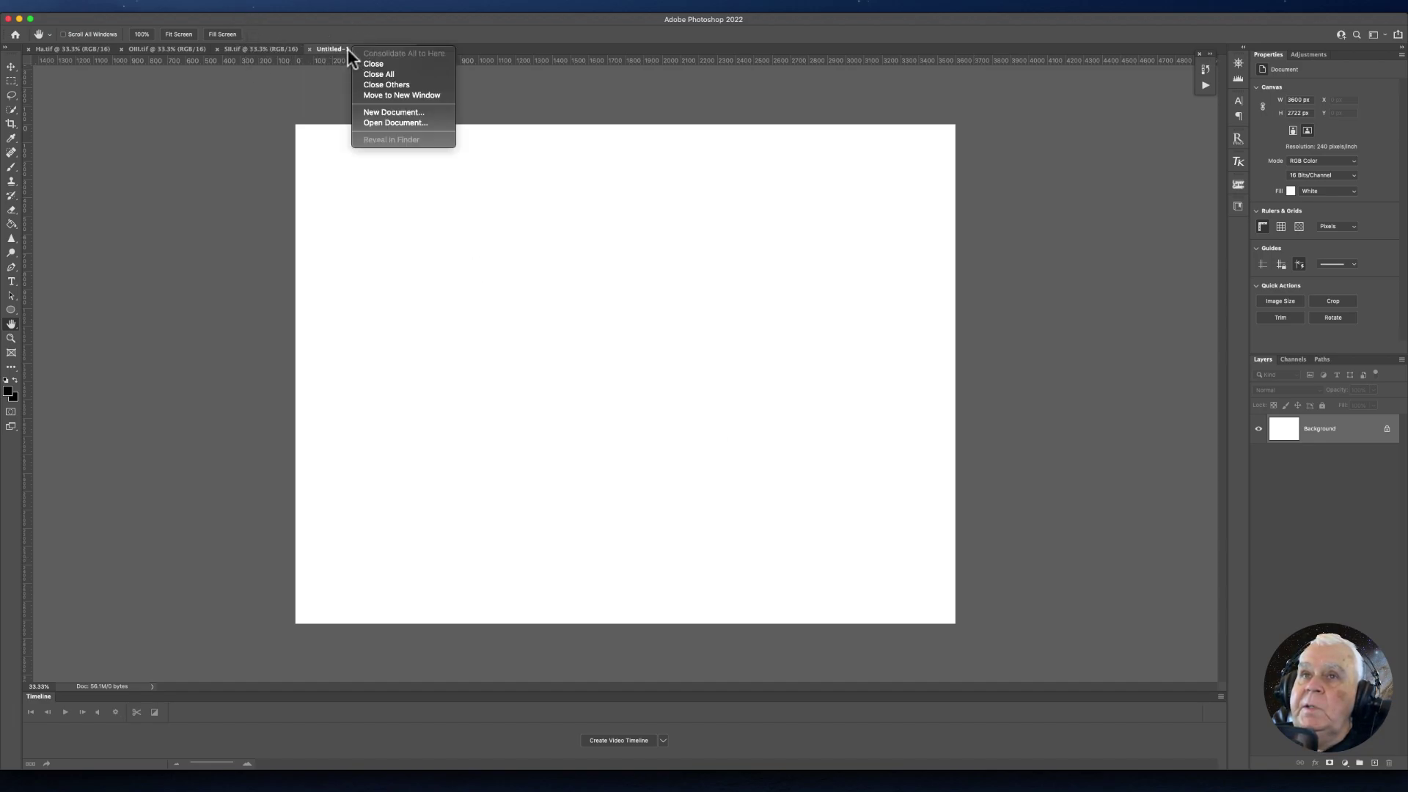
pyautogui.click(339, 42)
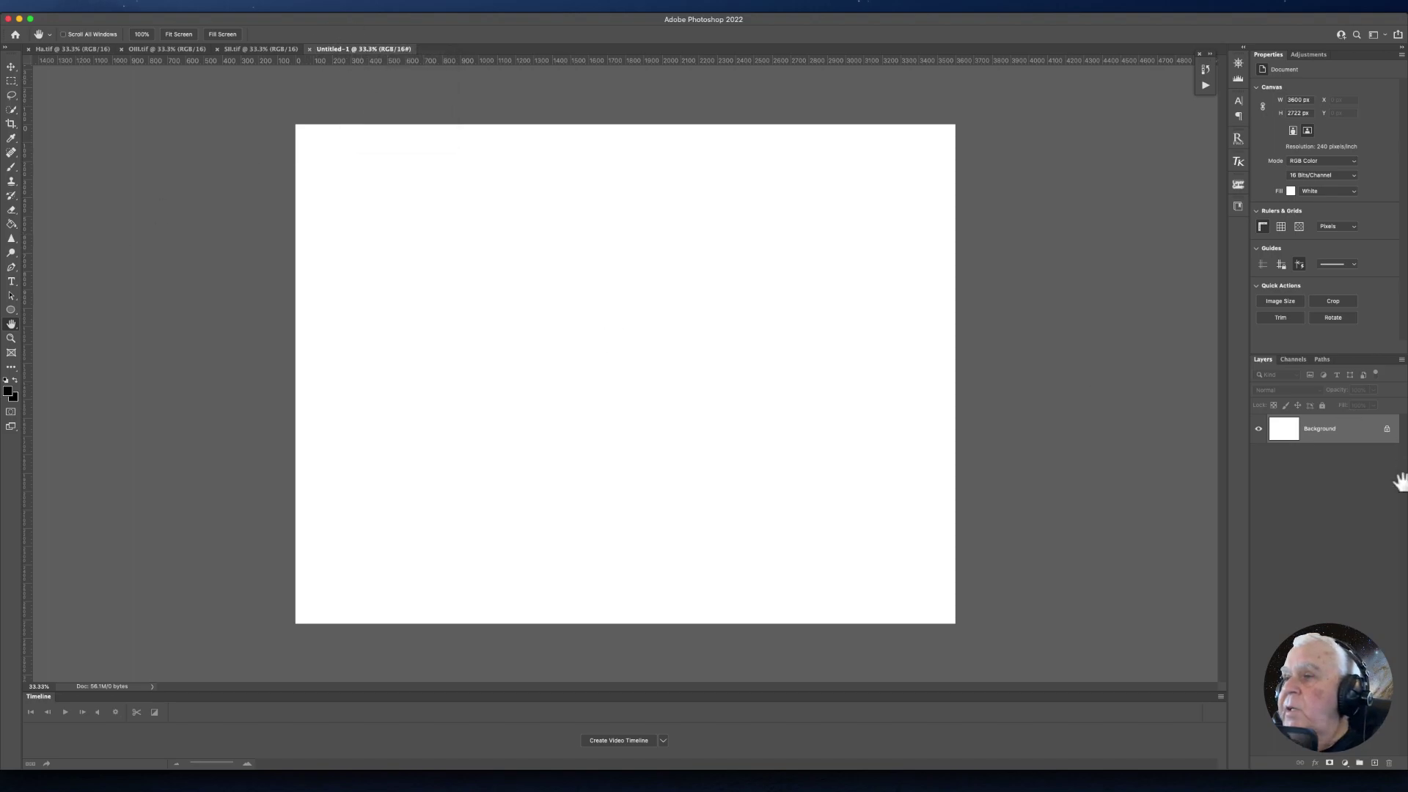
# Convert the Background layer into an editable layer named SHO.
pyautogui.doubleClick(1323, 433)
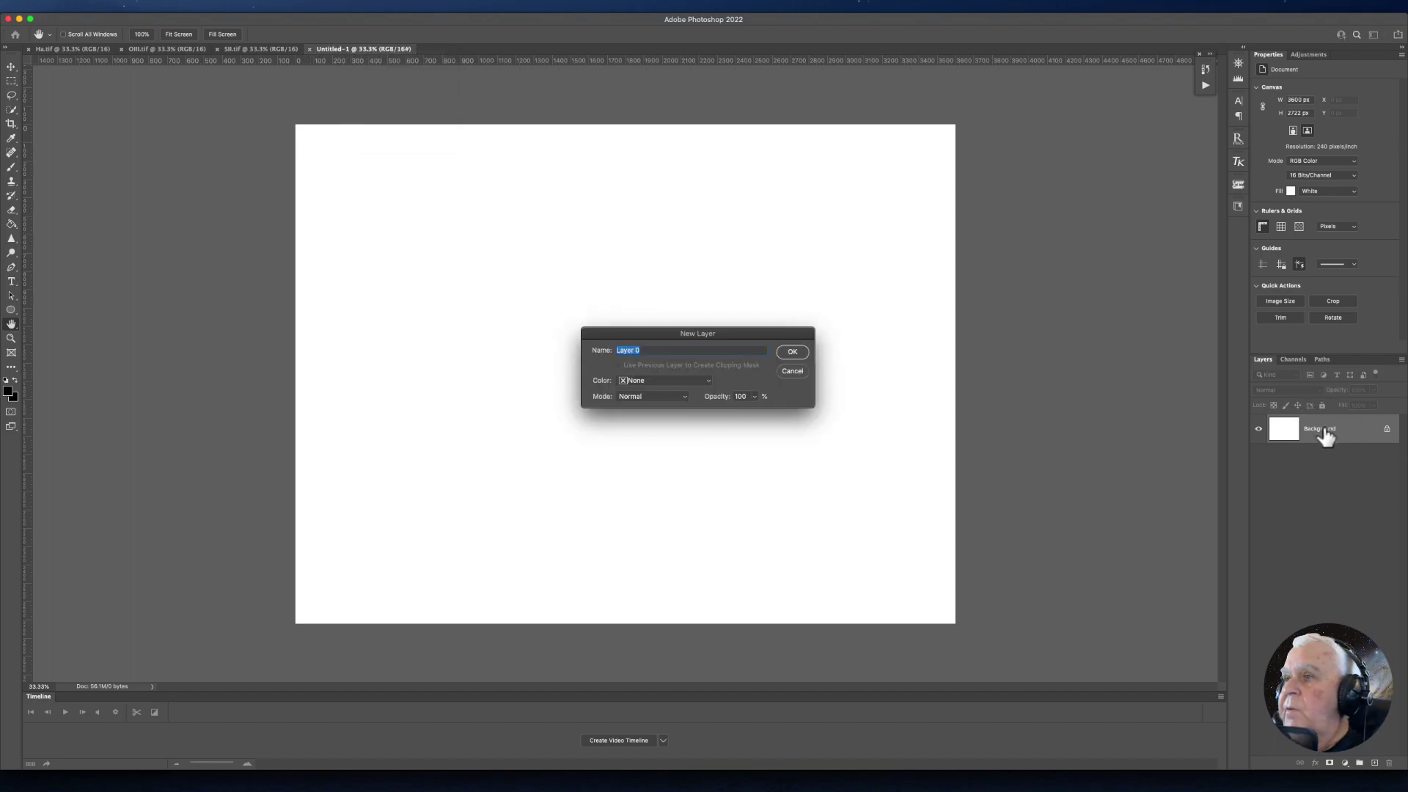
pyautogui.write('a')
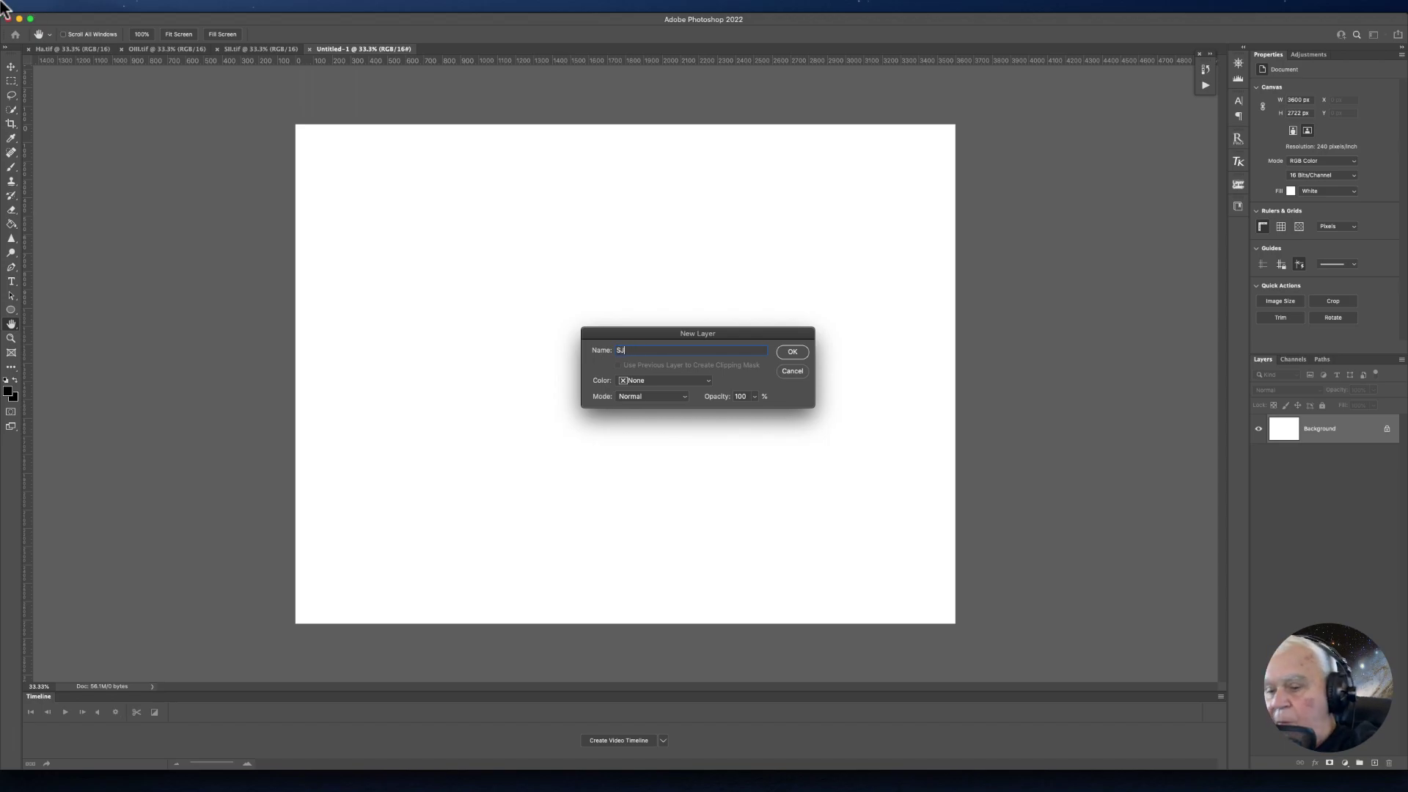
pyautogui.write('HO')
pyautogui.press('Return')
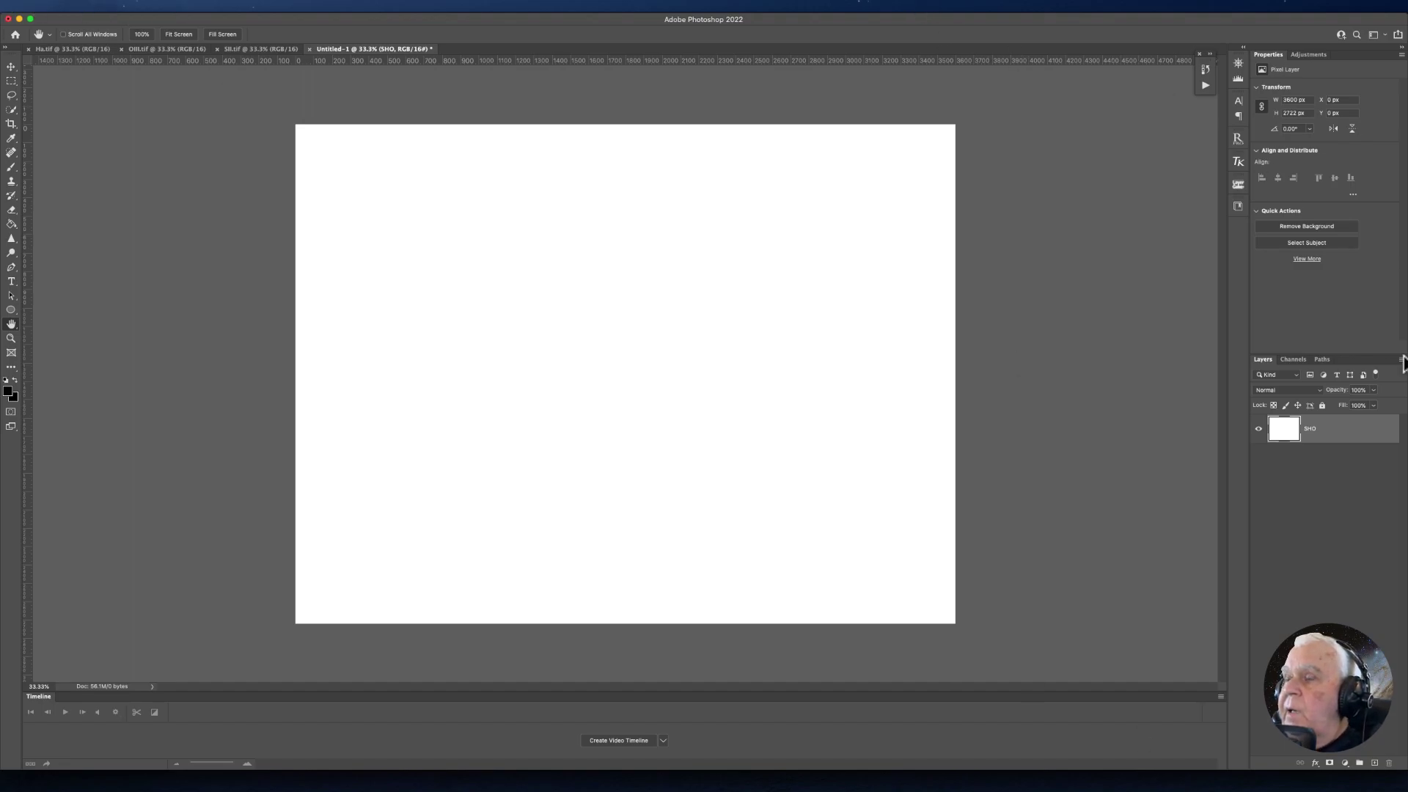
# In the Channels panel, hide the Blue and Green channels so only Red is visible.
pyautogui.click(1293, 359)
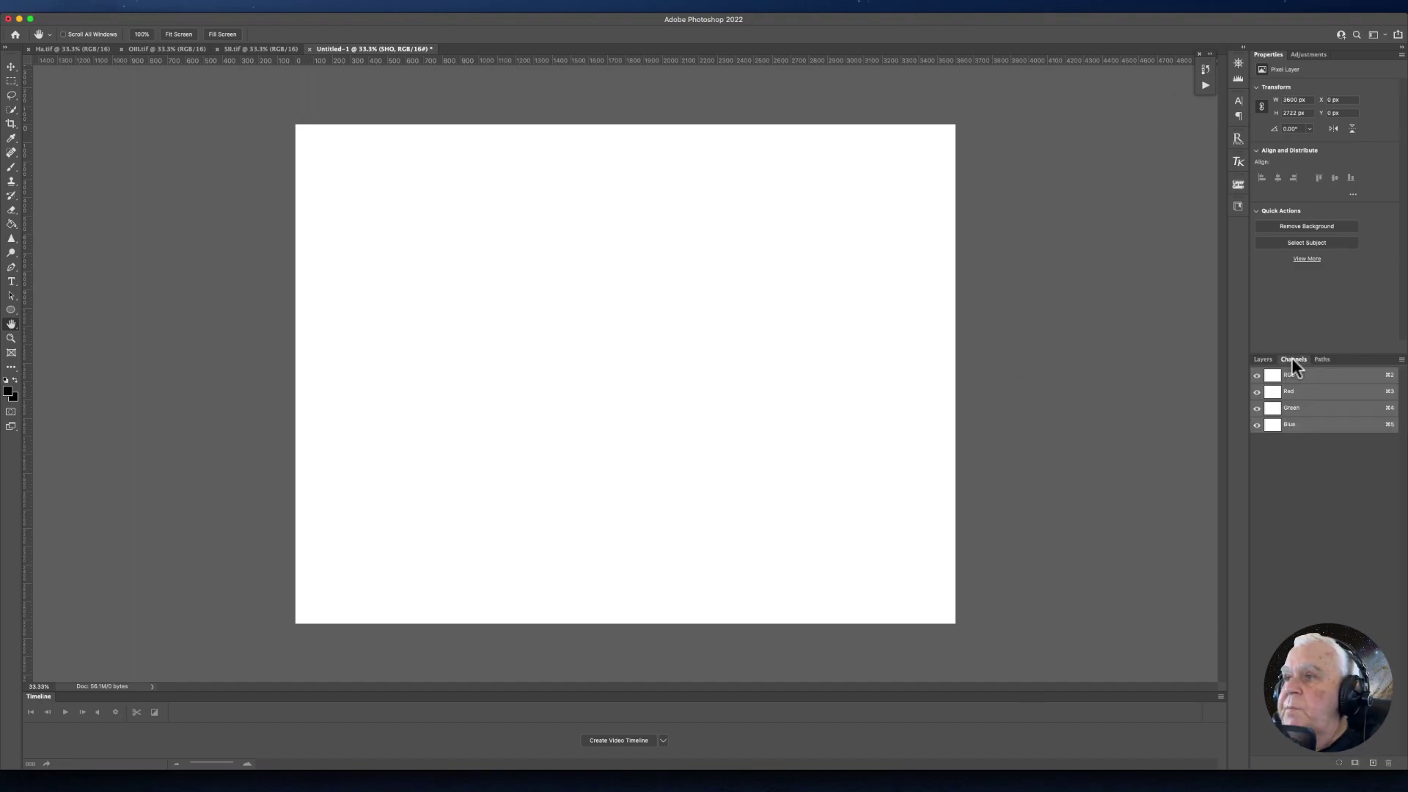
pyautogui.click(1257, 425)
pyautogui.click(1257, 408)
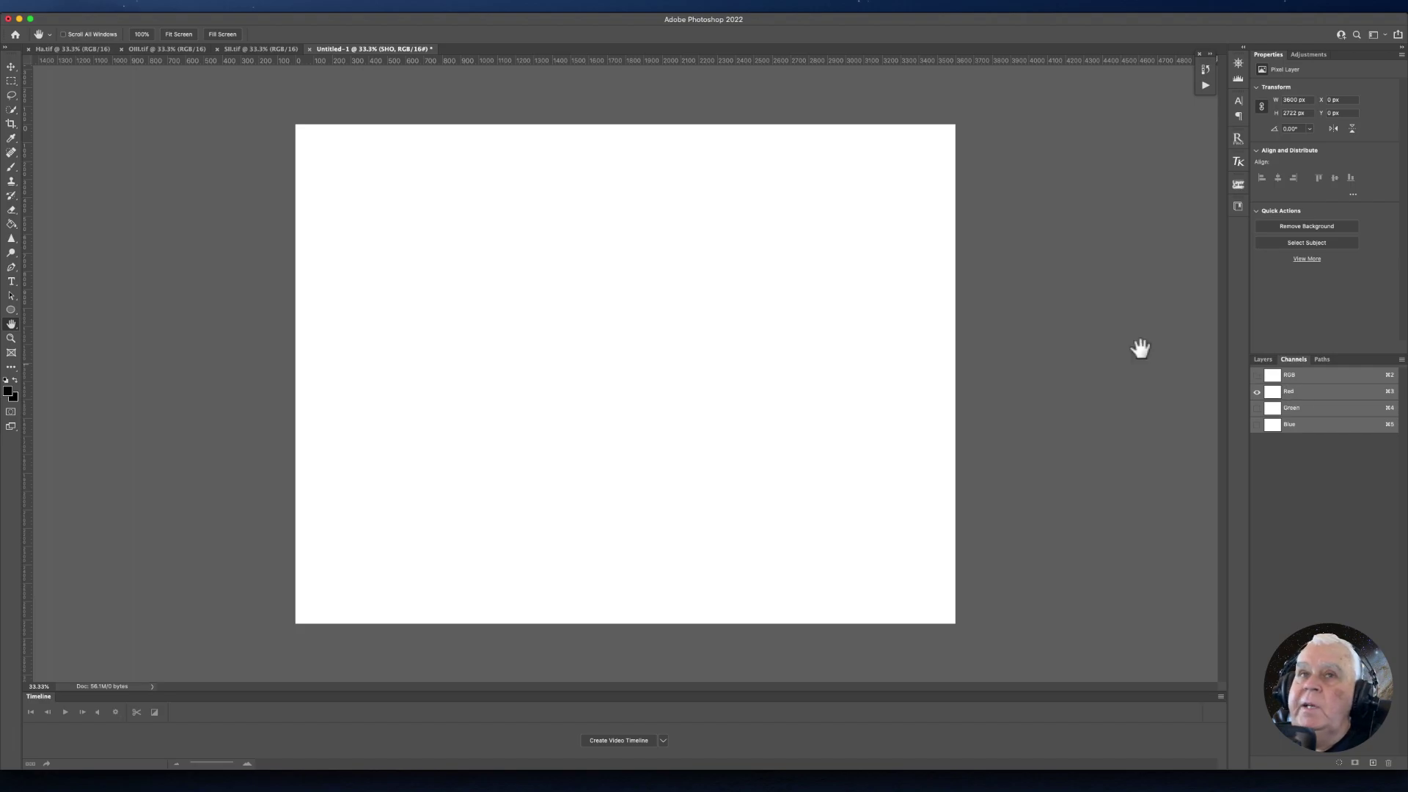
# Select all of SII.tif and copy it.
pyautogui.click(237, 52)
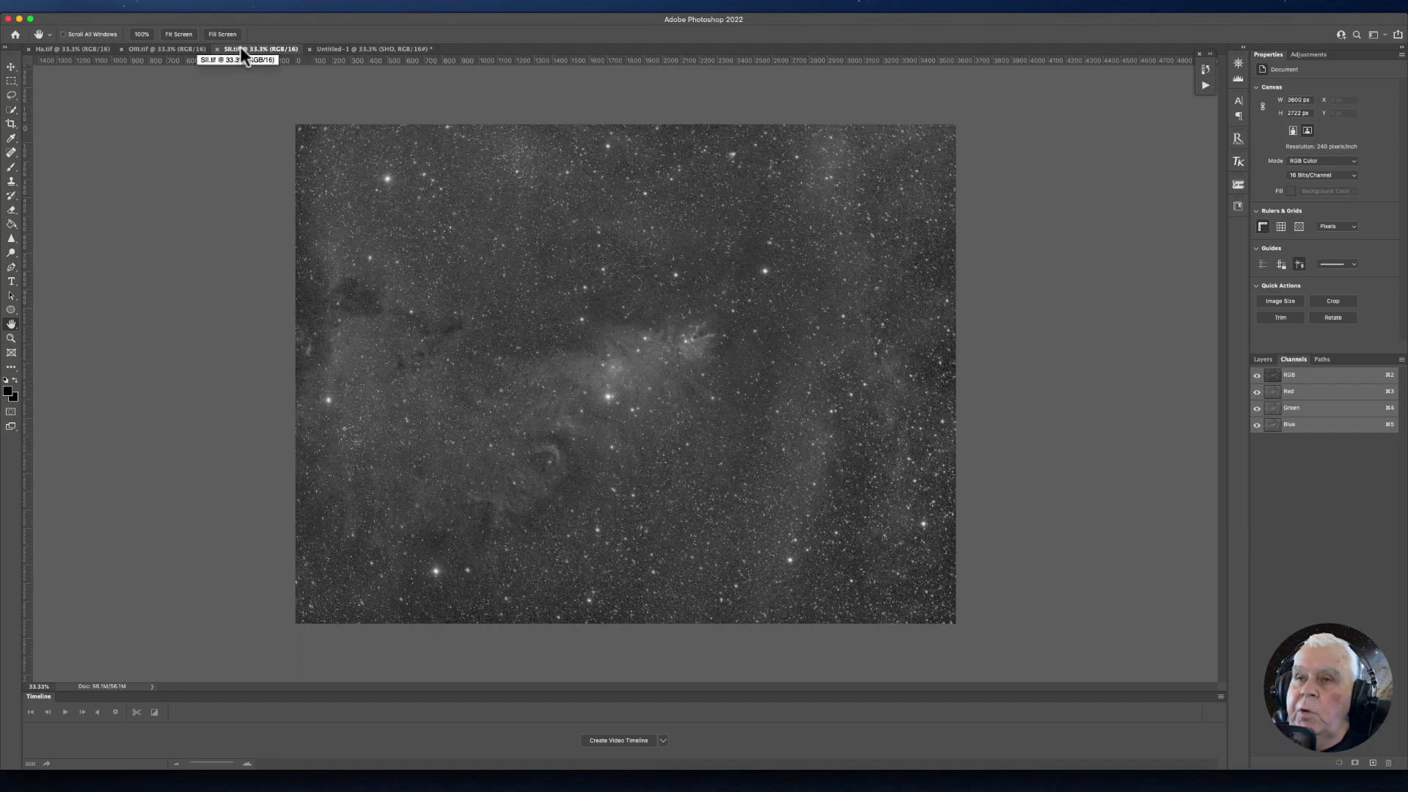
pyautogui.click(227, 6)
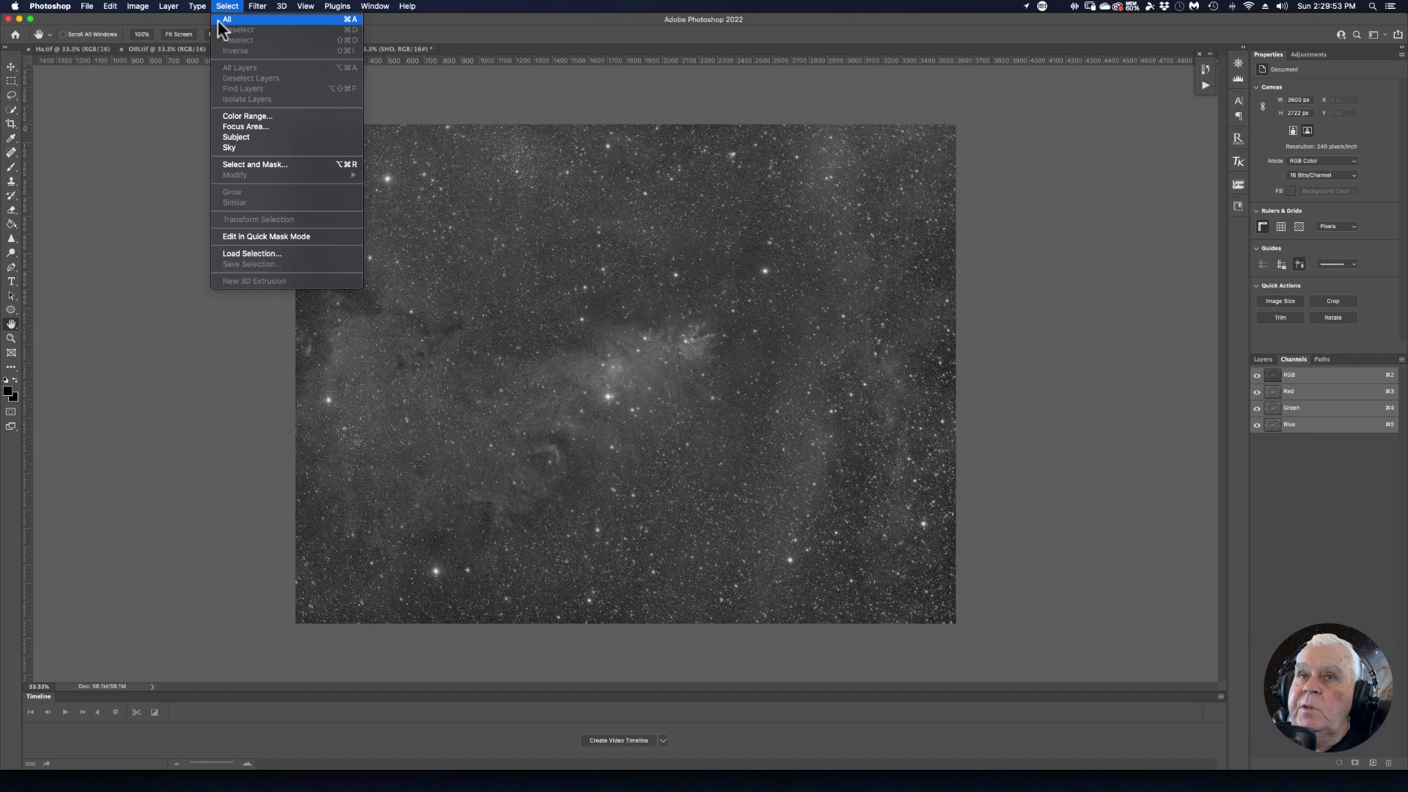
pyautogui.click(338, 6)
pyautogui.click(227, 5)
pyautogui.click(228, 21)
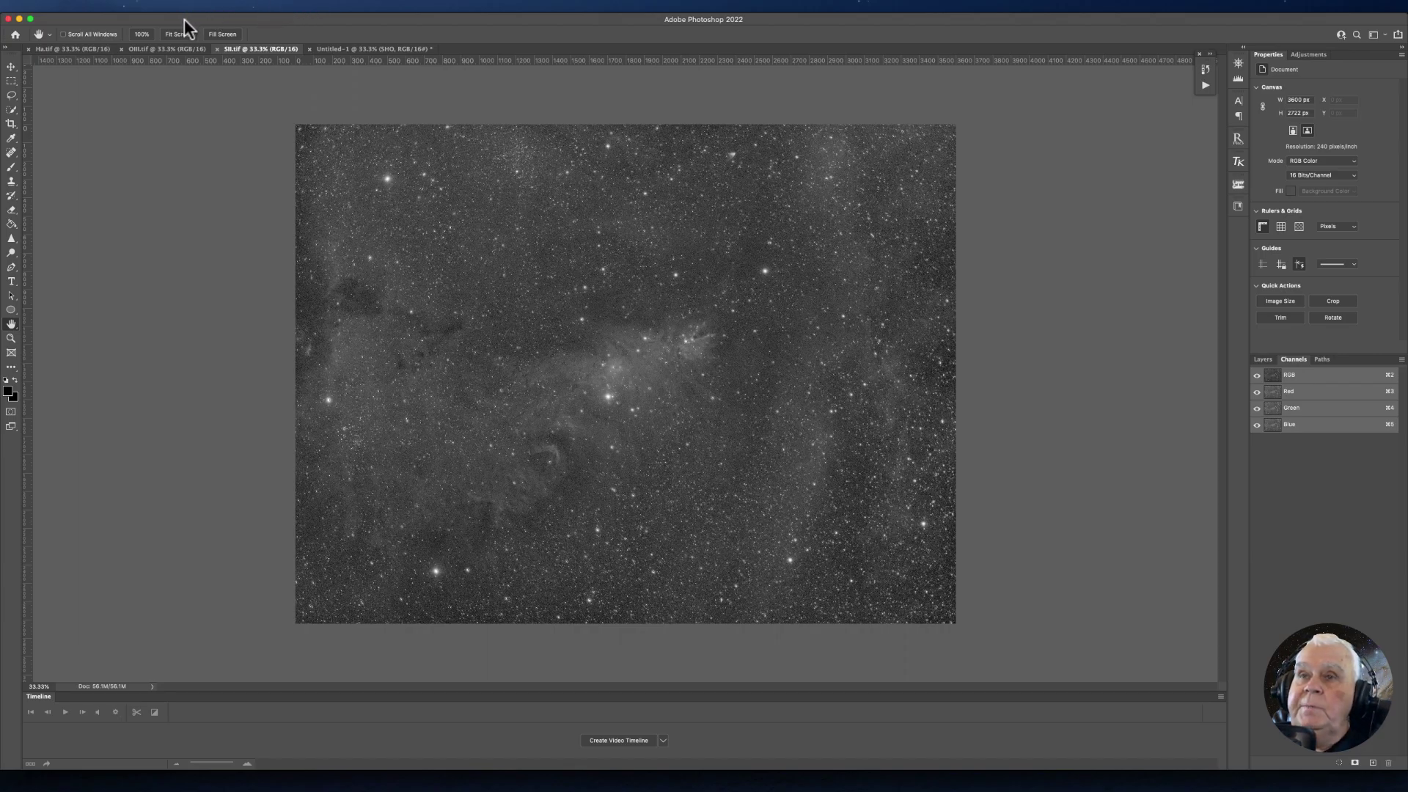
pyautogui.click(111, 5)
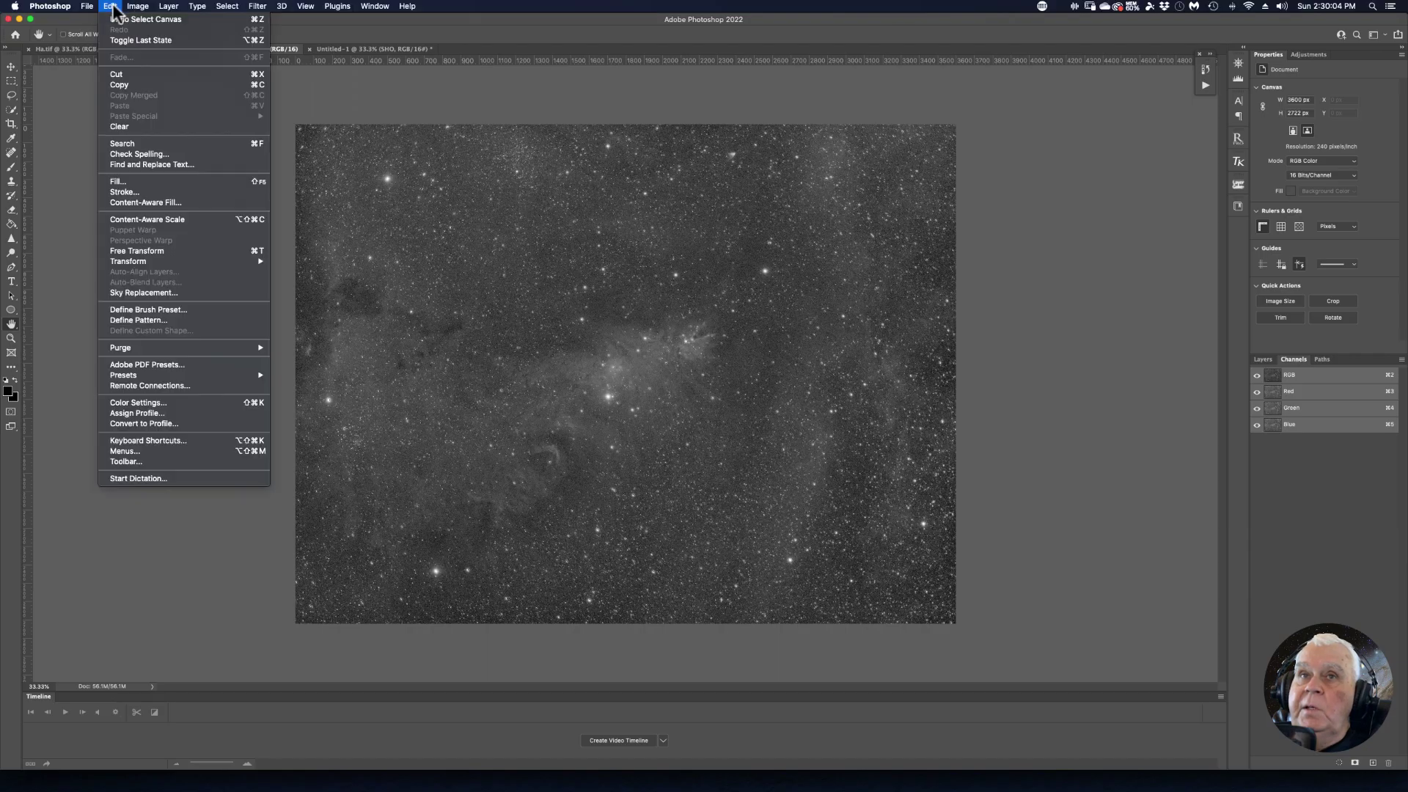
pyautogui.click(130, 83)
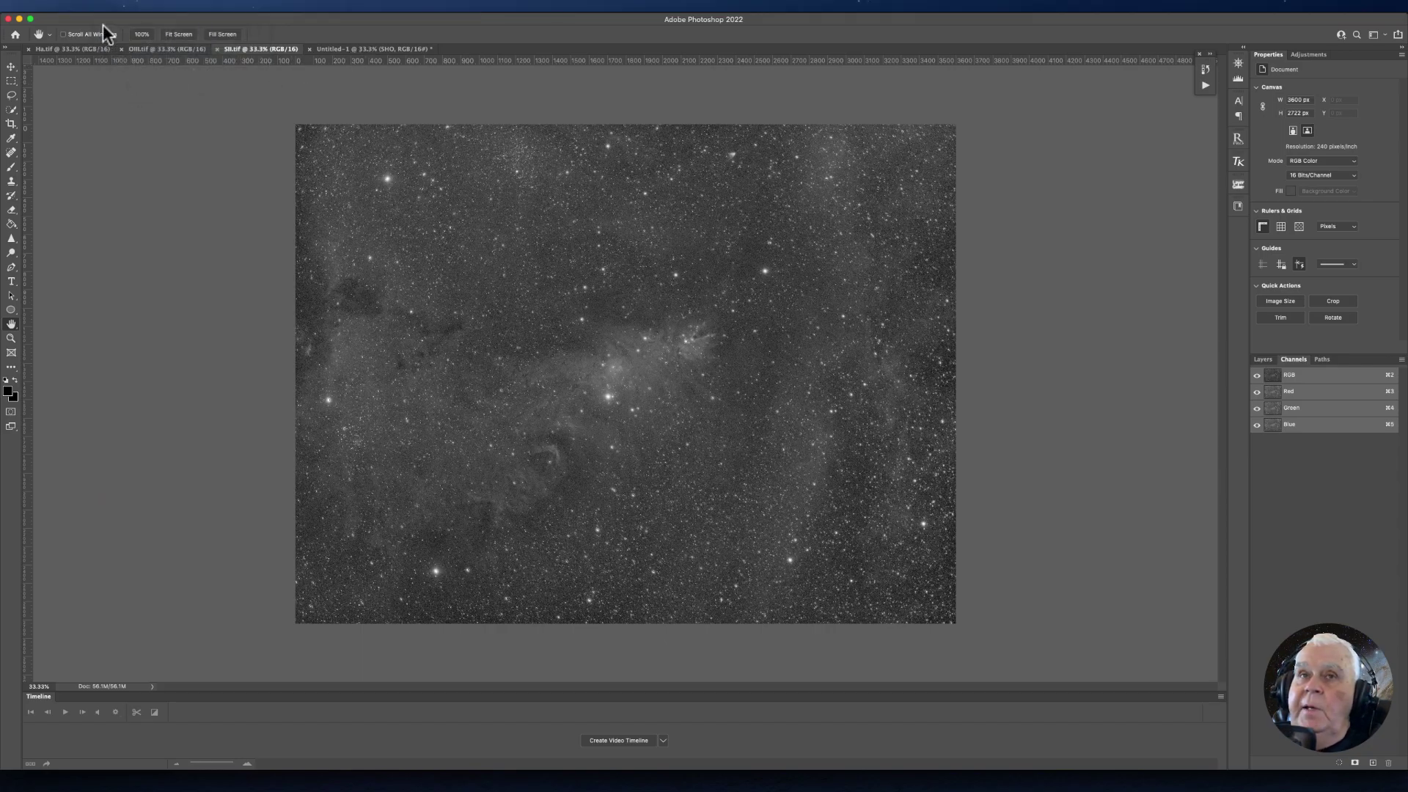
# Paste the SII image into the Red channel of the Untitled-1 SHO document.
pyautogui.click(1294, 391)
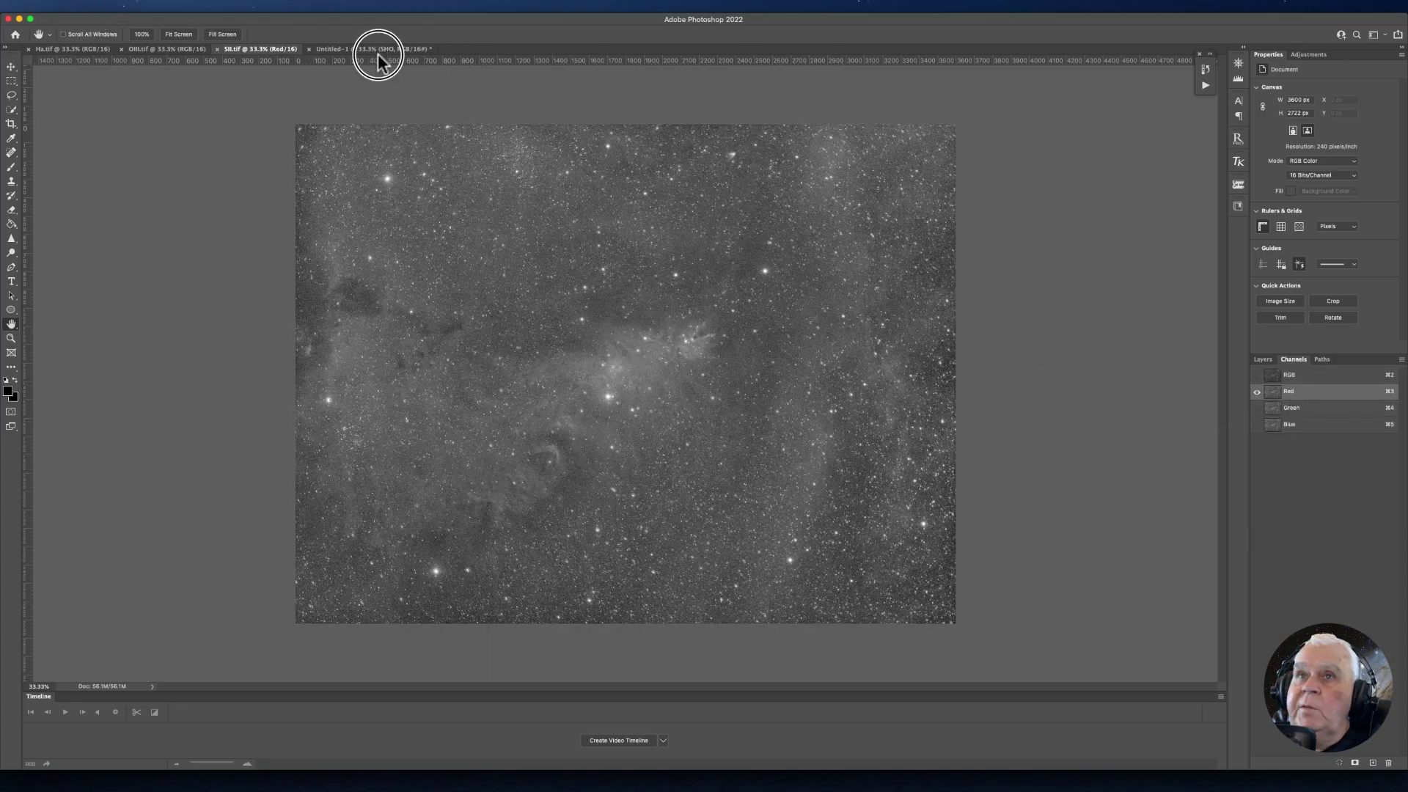
pyautogui.click(407, 46)
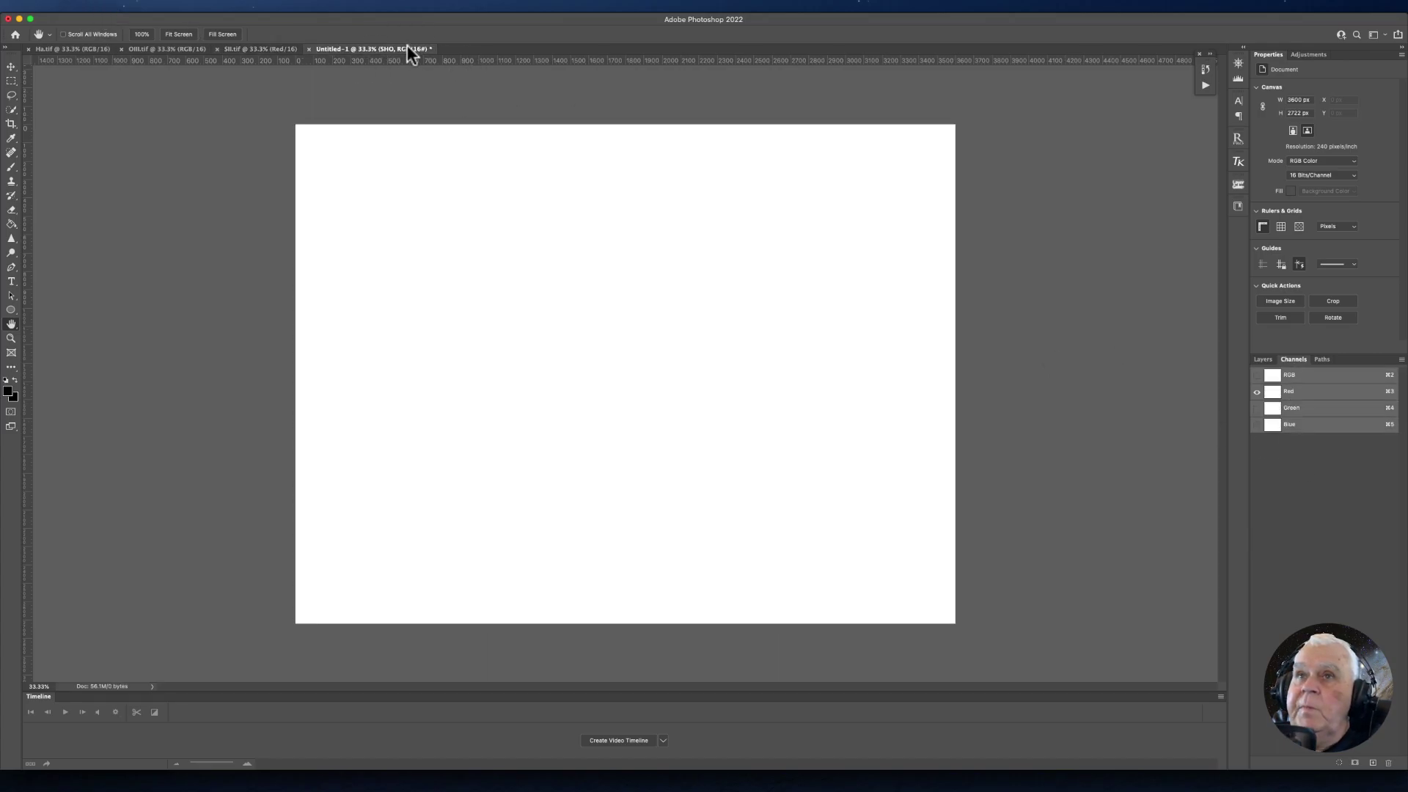
pyautogui.click(1275, 395)
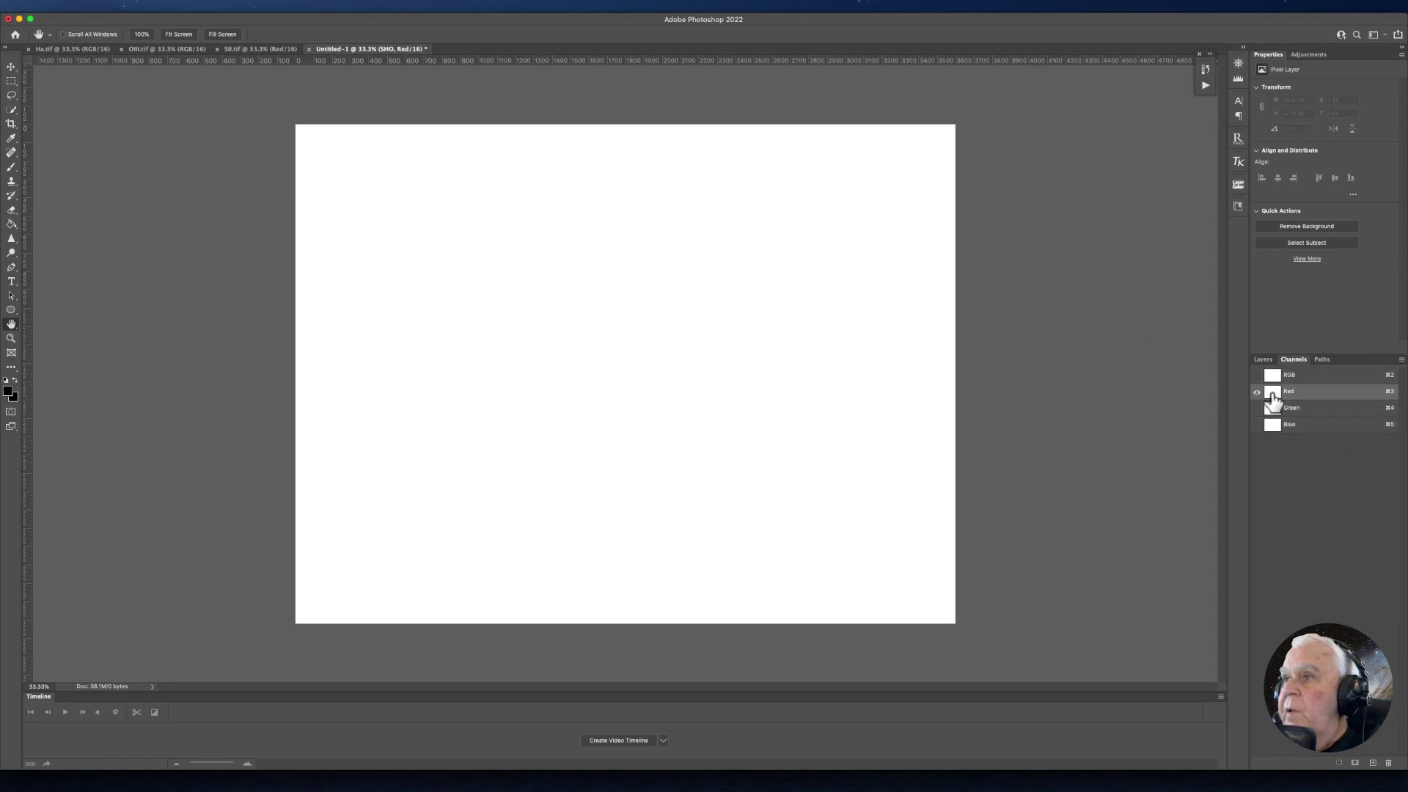
pyautogui.click(110, 6)
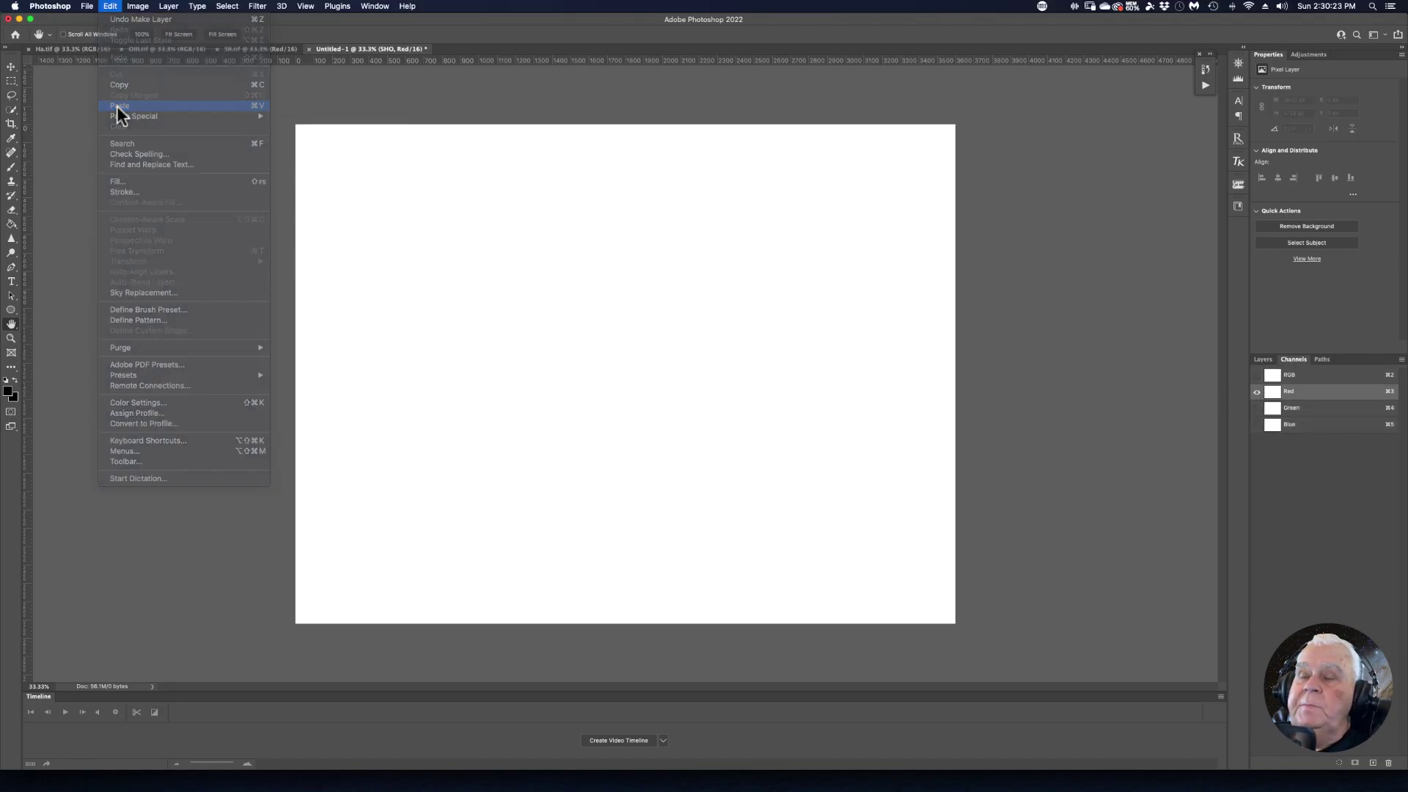
pyautogui.click(119, 107)
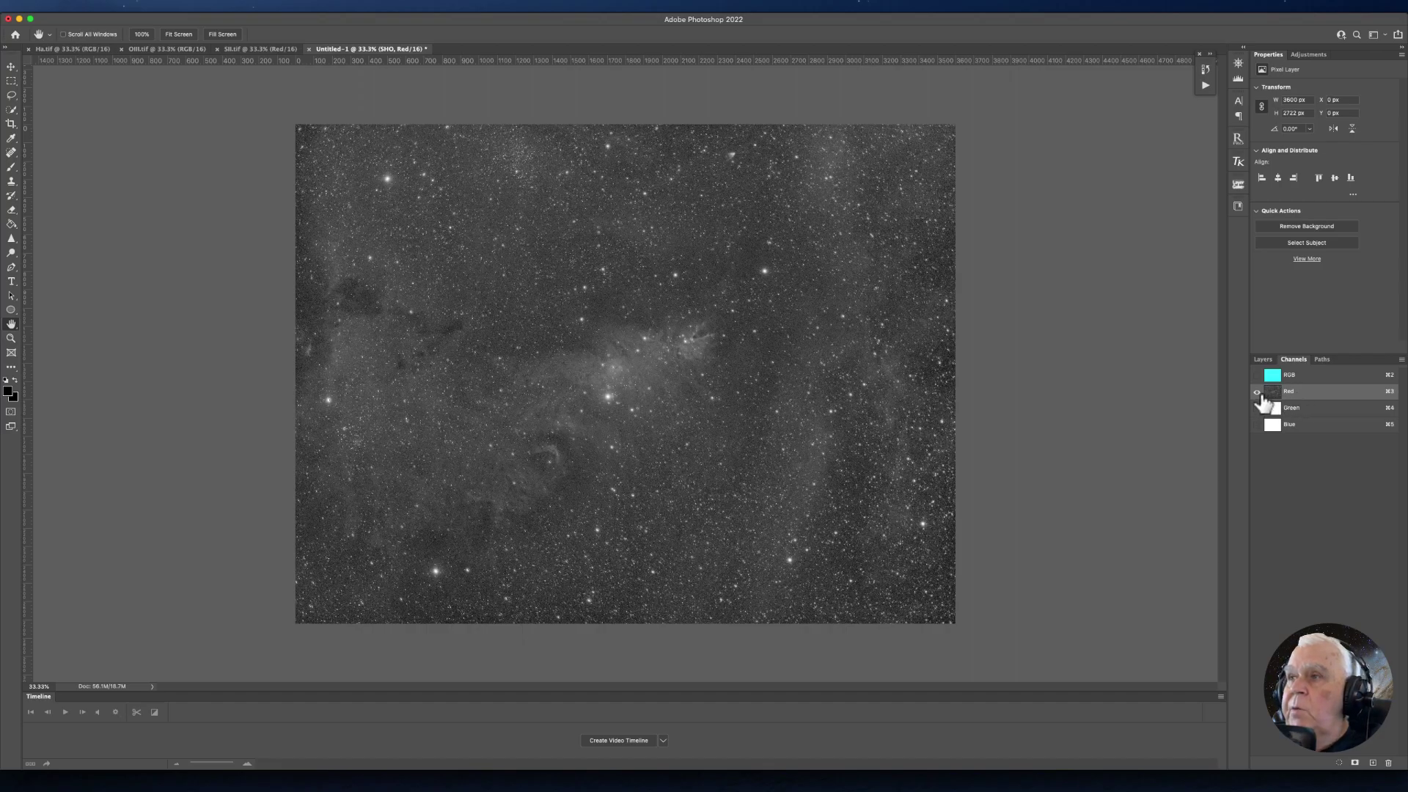
# Target the SHO Green channel, then select all of Ha.tif and copy it.
pyautogui.click(1273, 414)
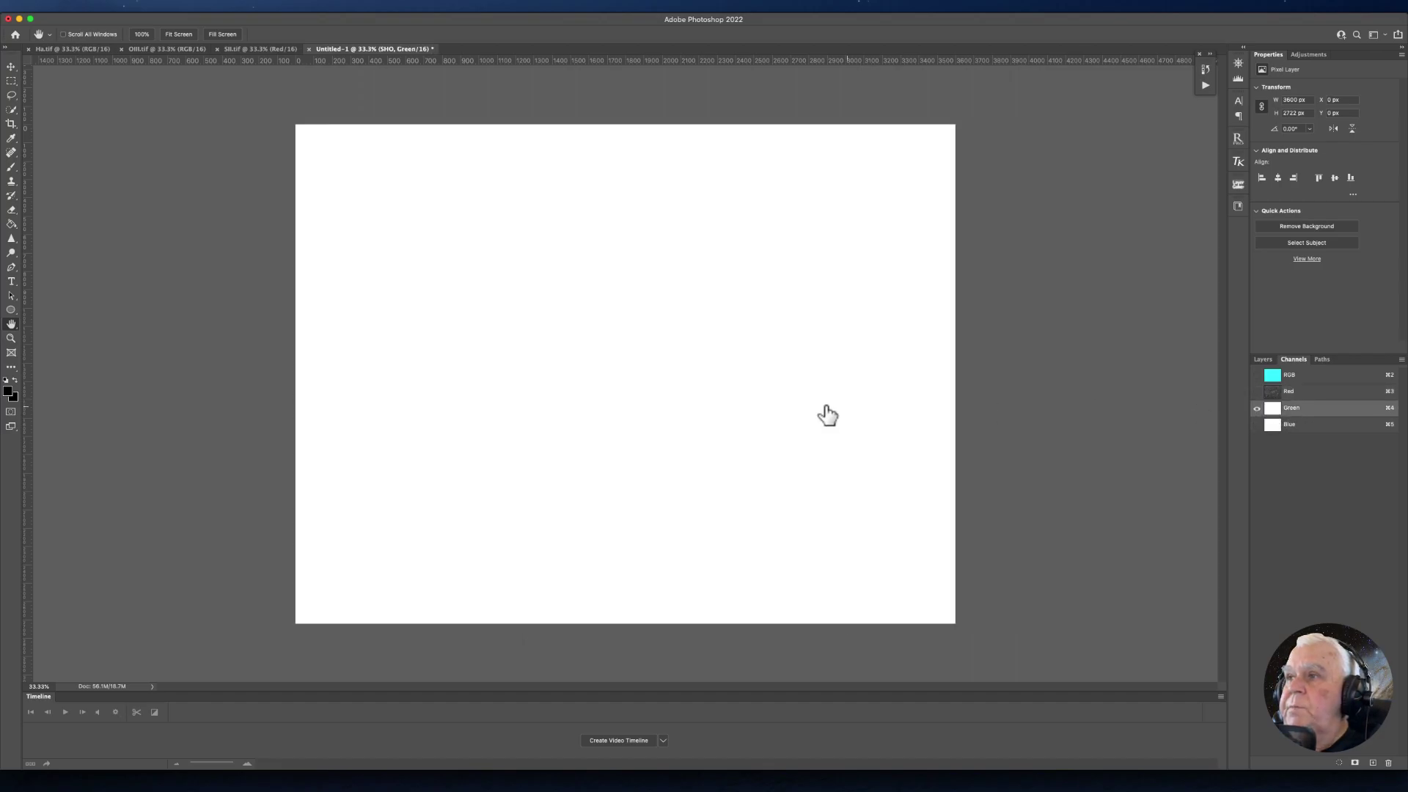
pyautogui.click(59, 50)
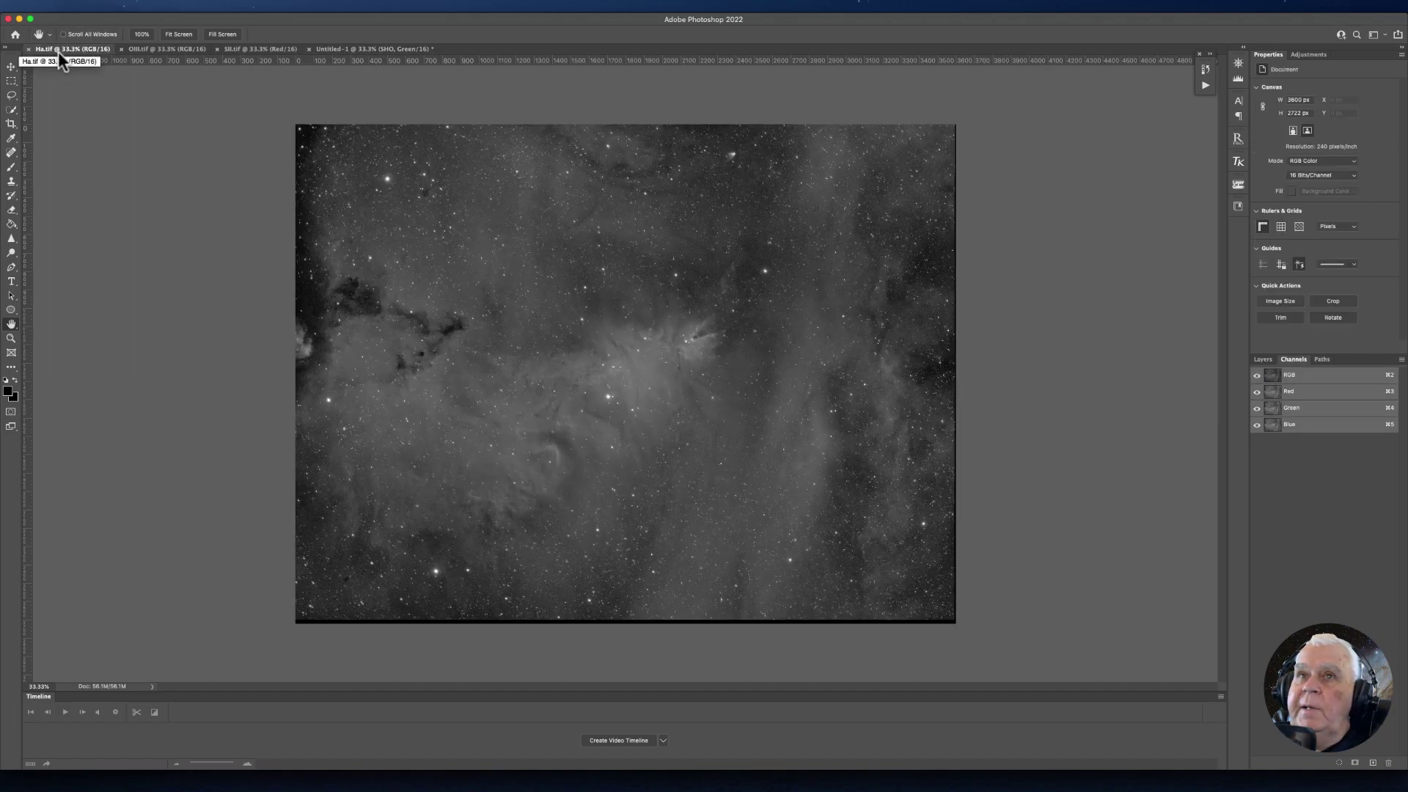
pyautogui.click(227, 5)
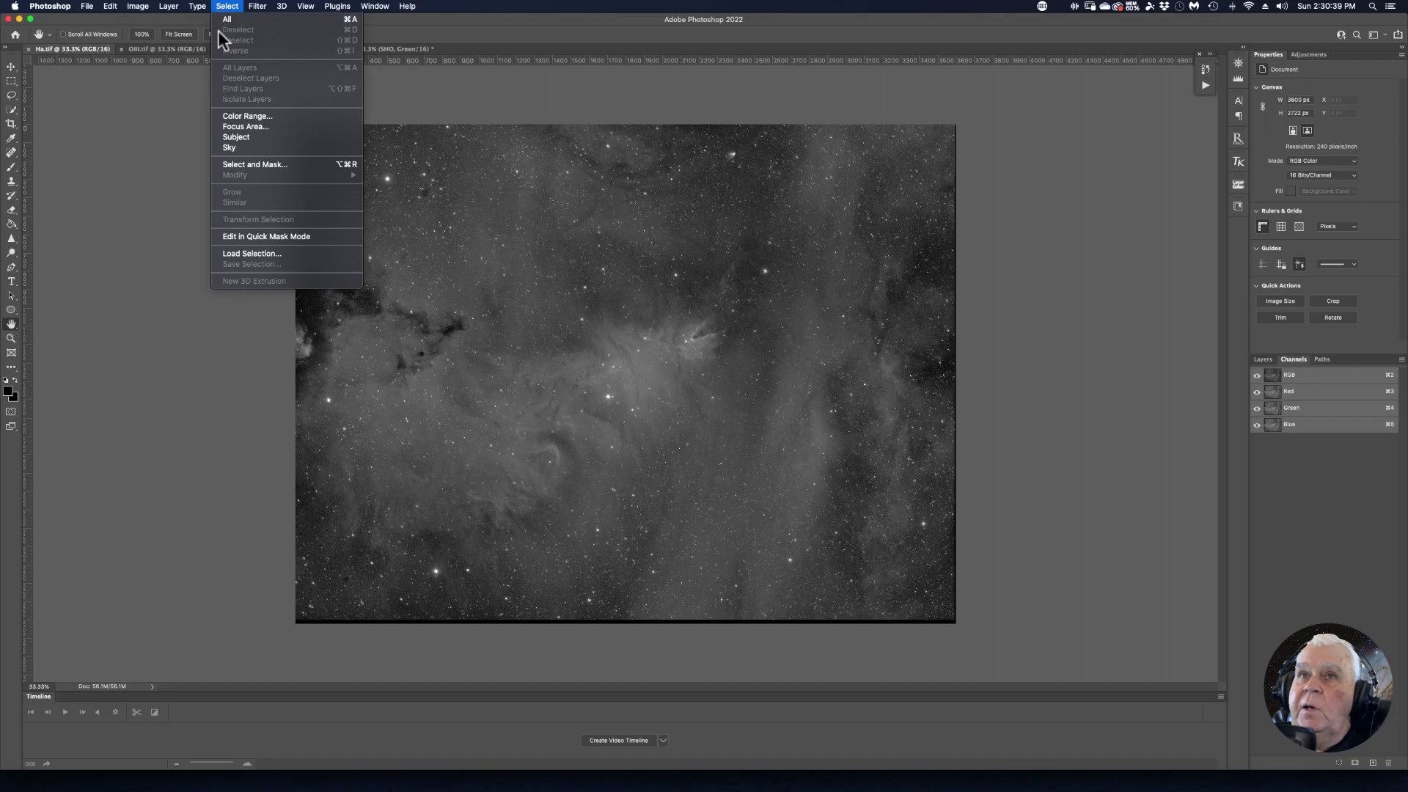
pyautogui.click(226, 20)
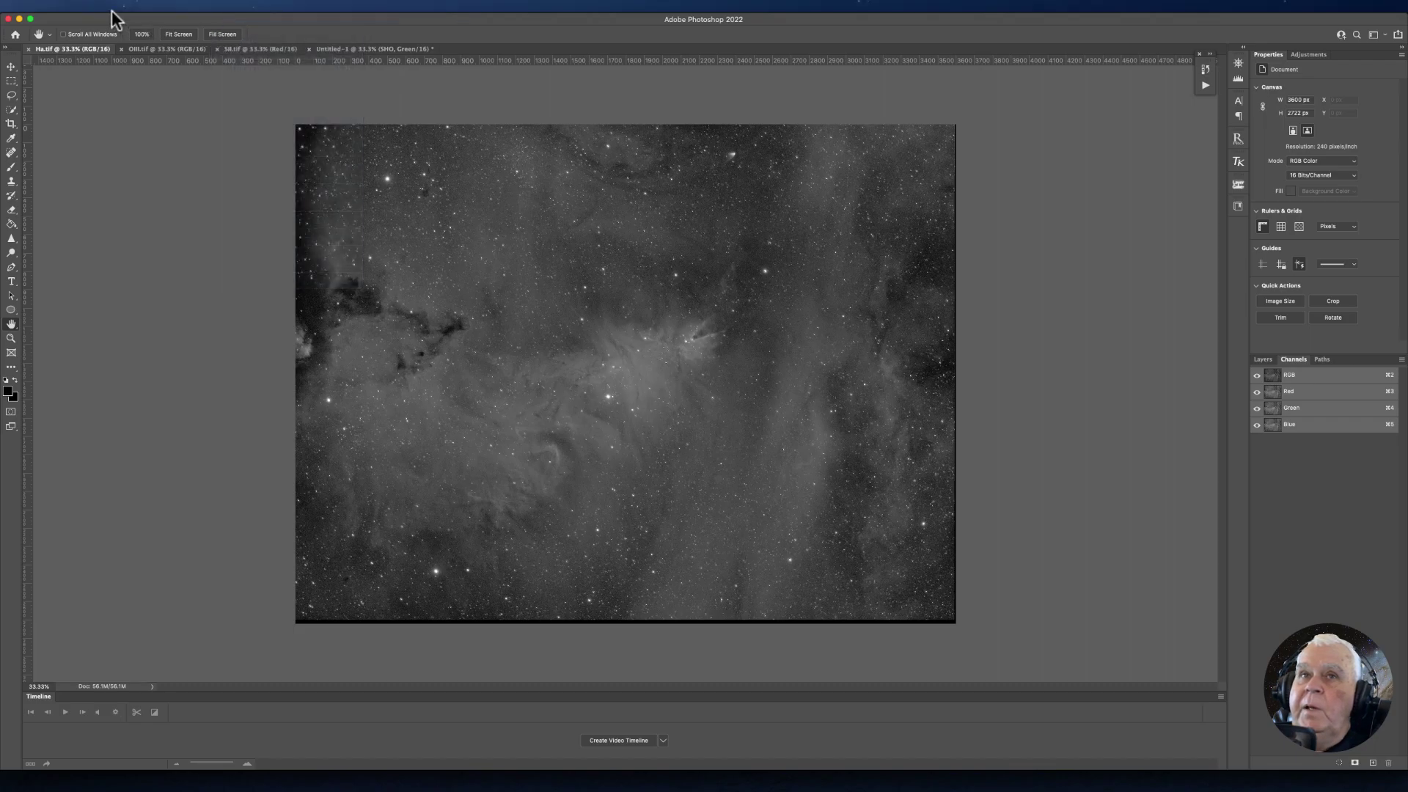
pyautogui.click(110, 5)
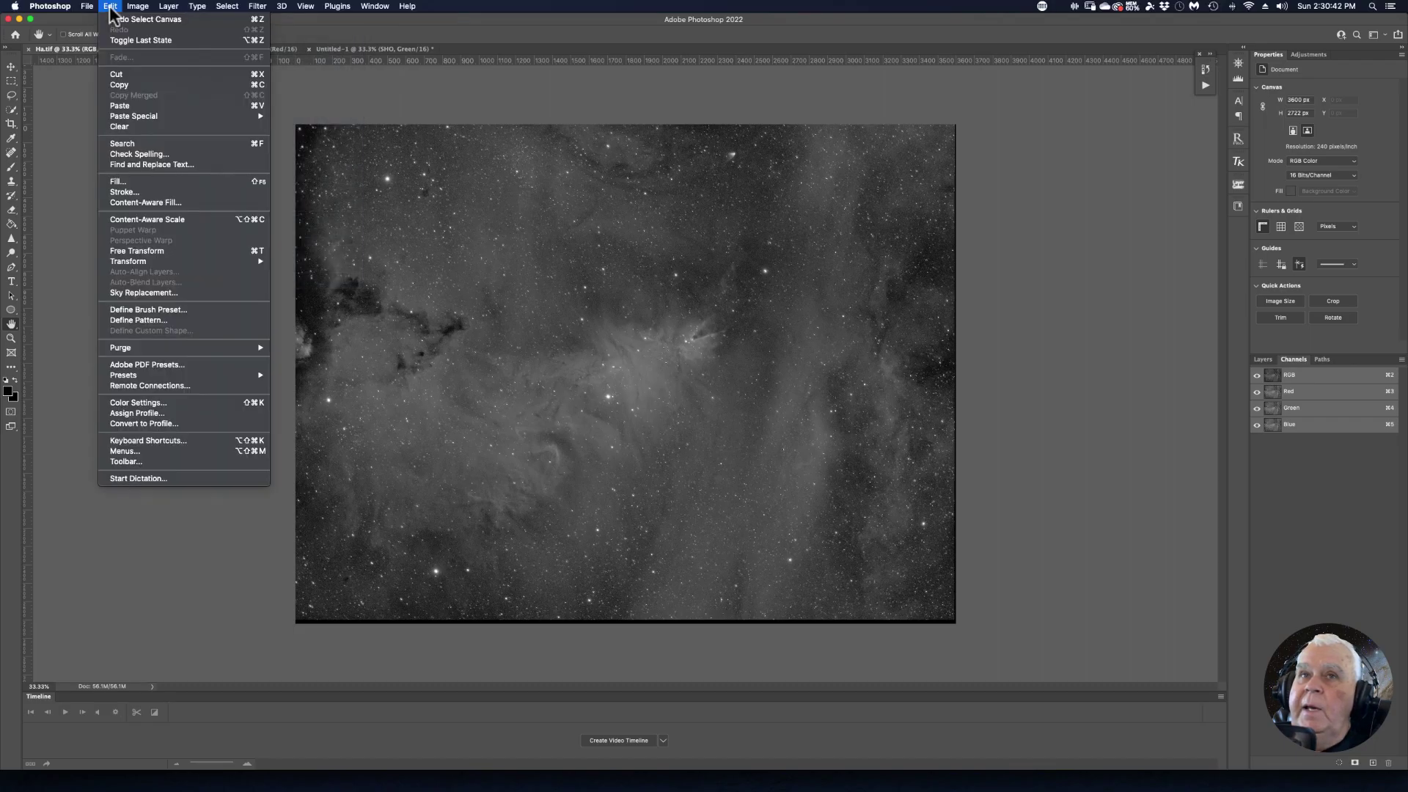
pyautogui.click(120, 86)
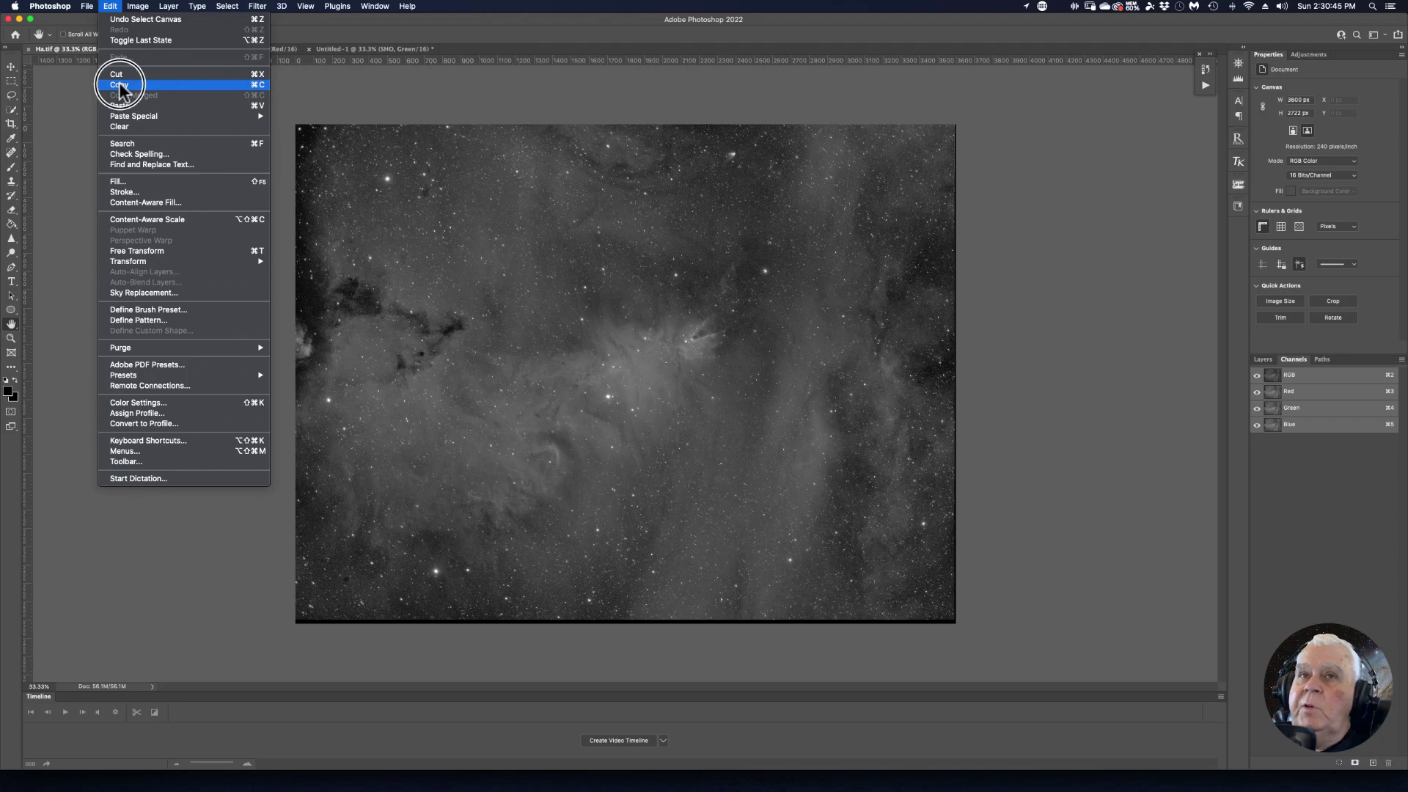
# Paste the Ha image into the SHO document's Green channel, then select the Blue channel.
pyautogui.click(364, 49)
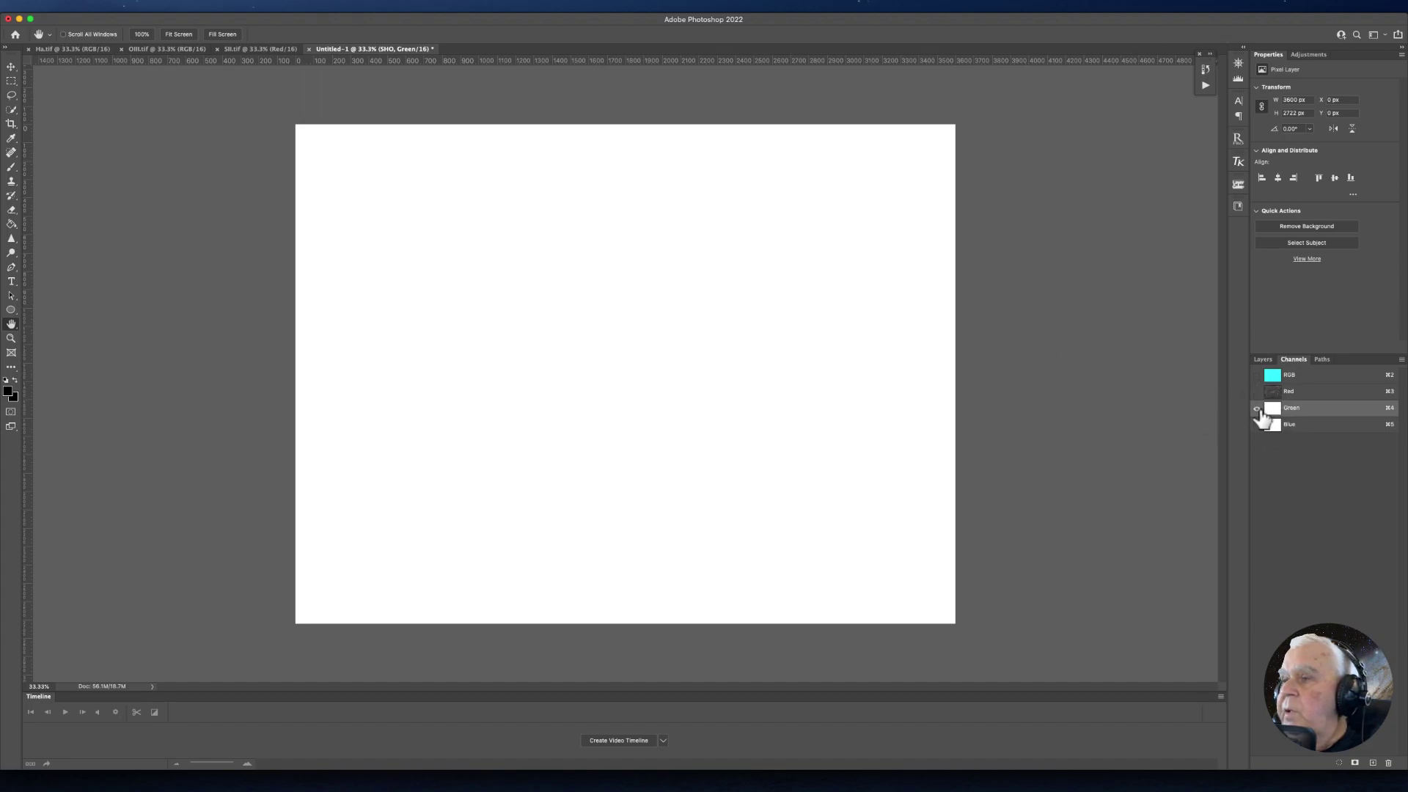
pyautogui.click(113, 6)
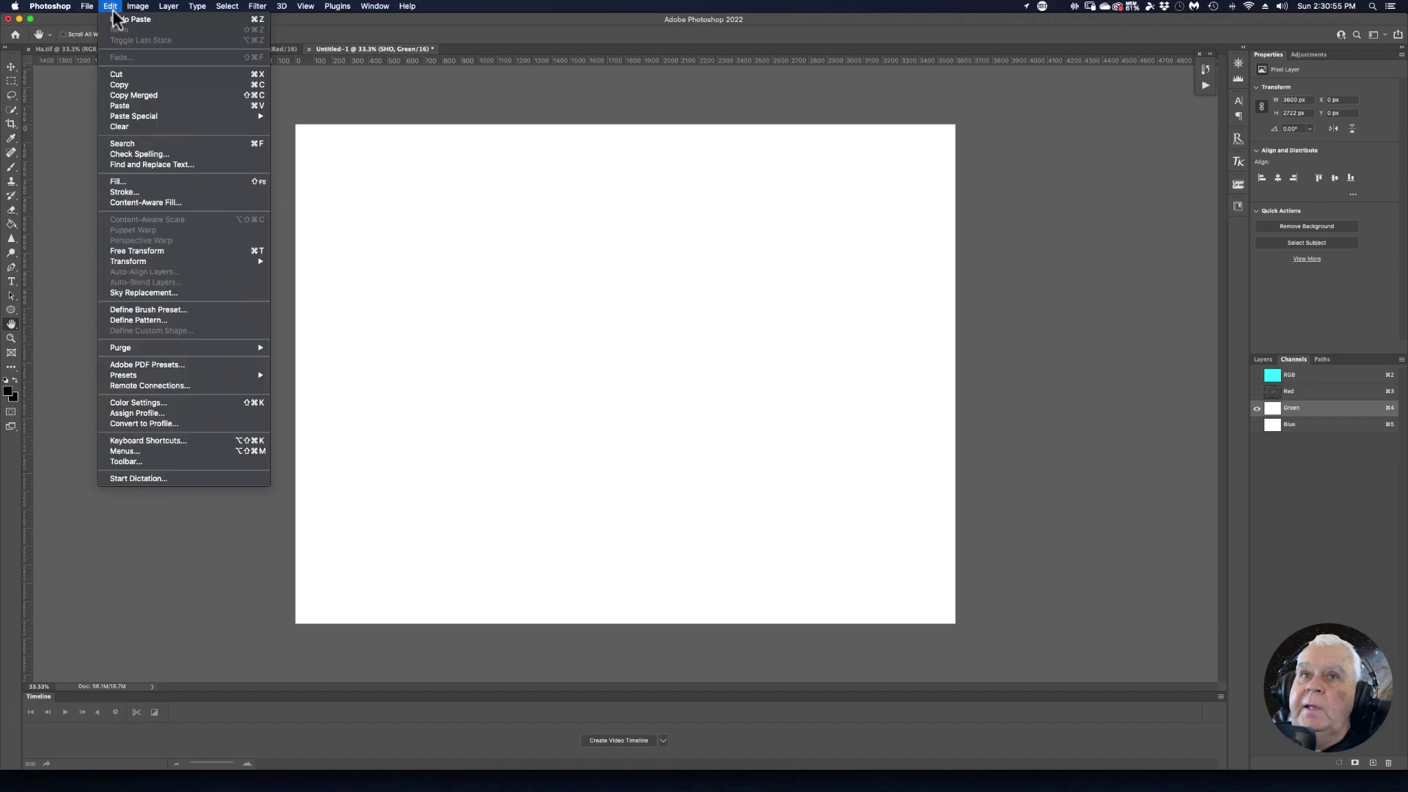
pyautogui.click(126, 102)
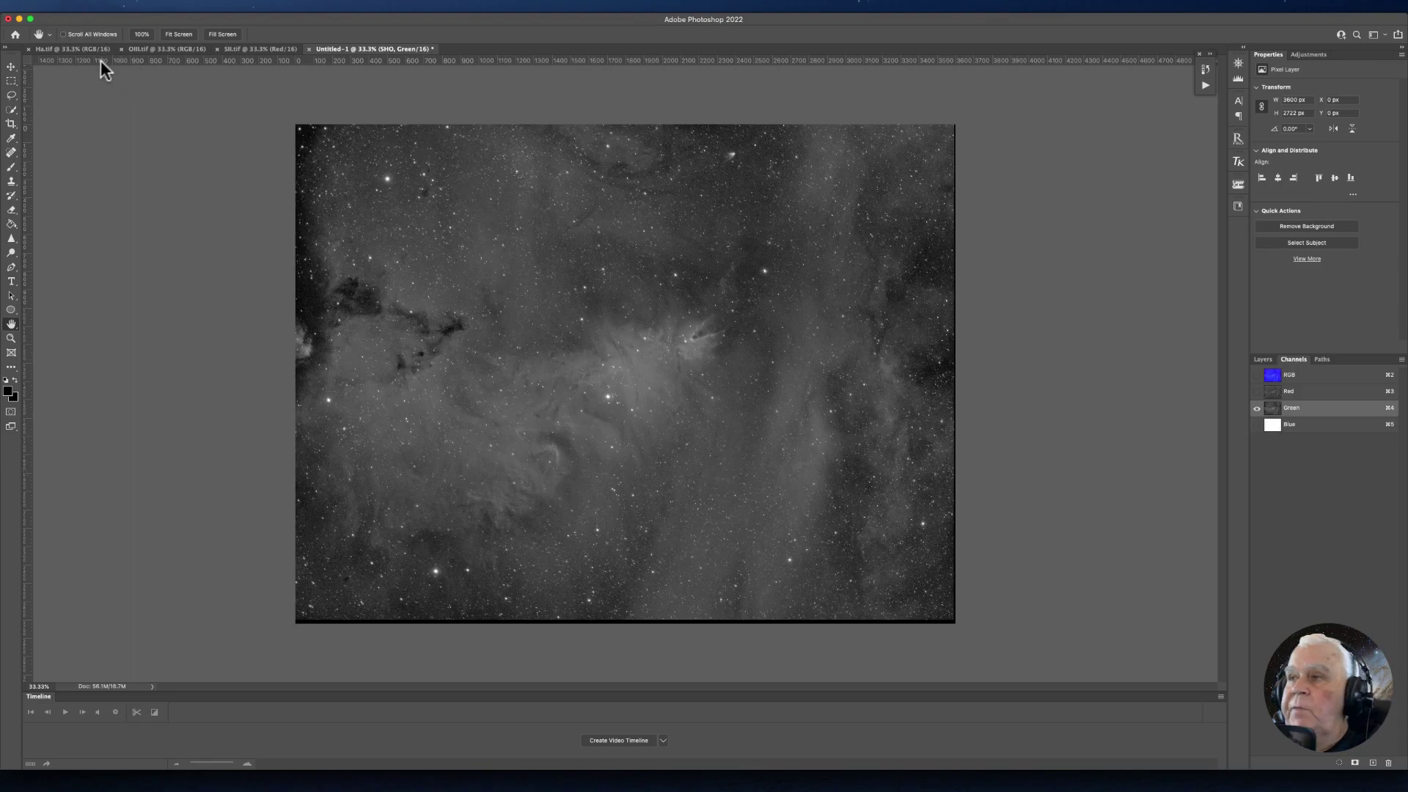
pyautogui.click(1275, 426)
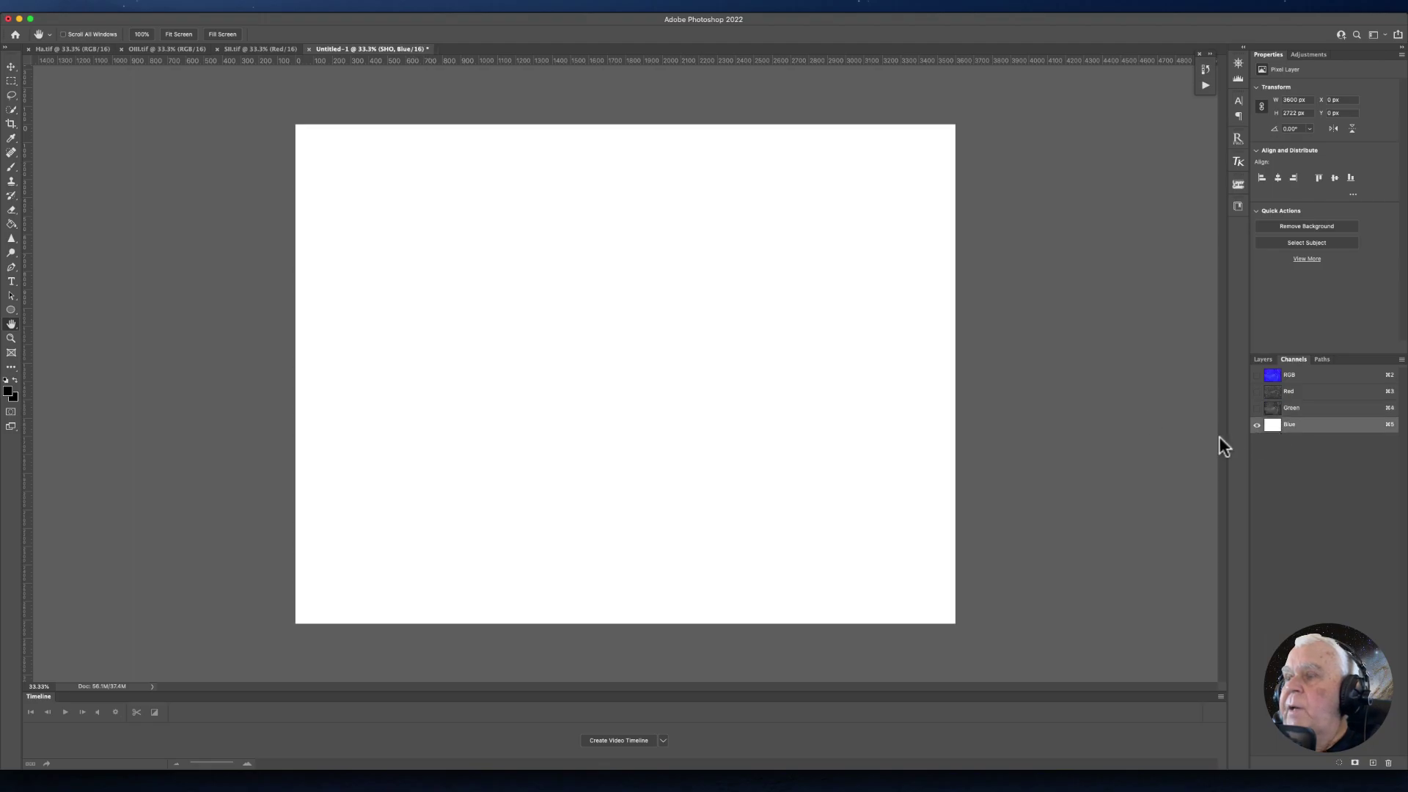
# Select all of OIII.tif and copy it.
pyautogui.click(143, 50)
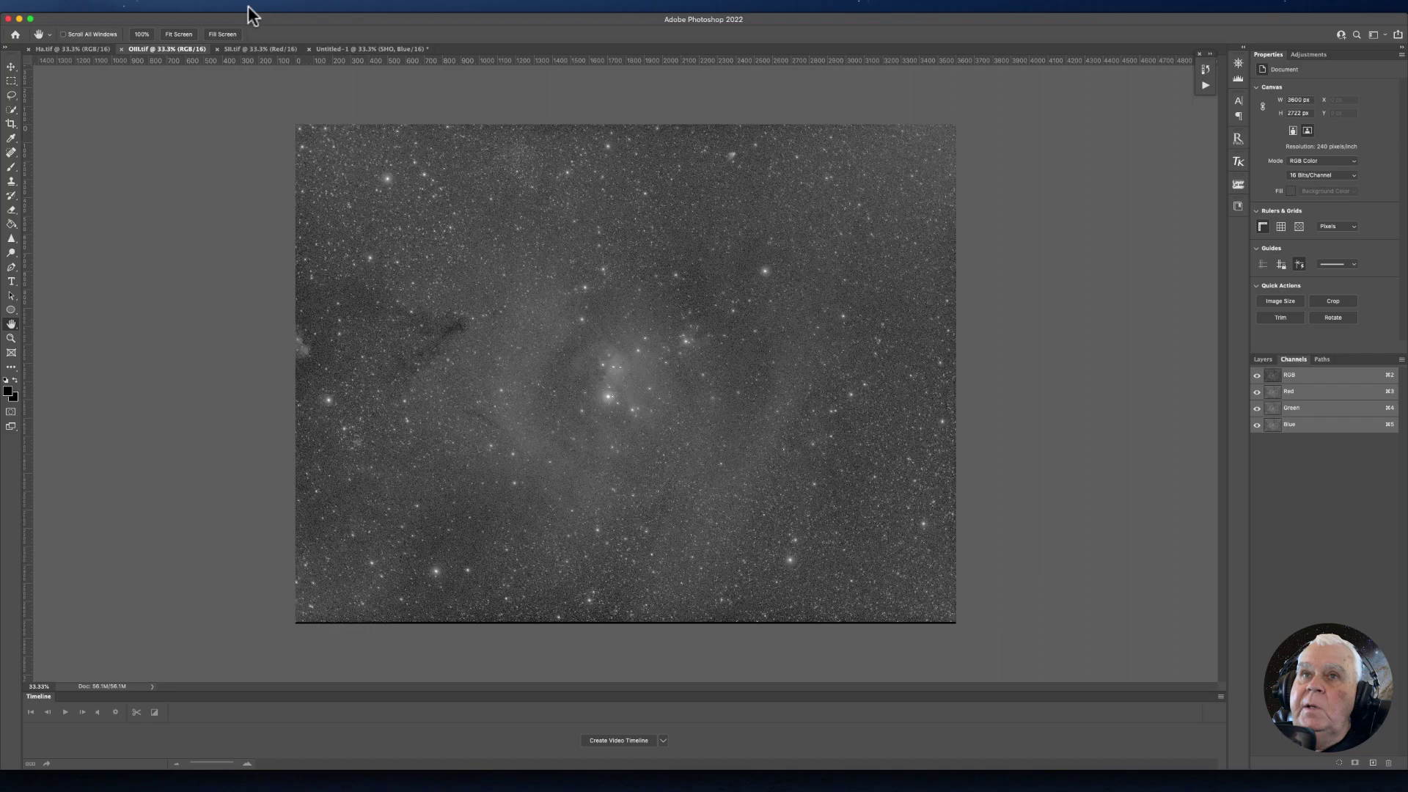
pyautogui.click(228, 5)
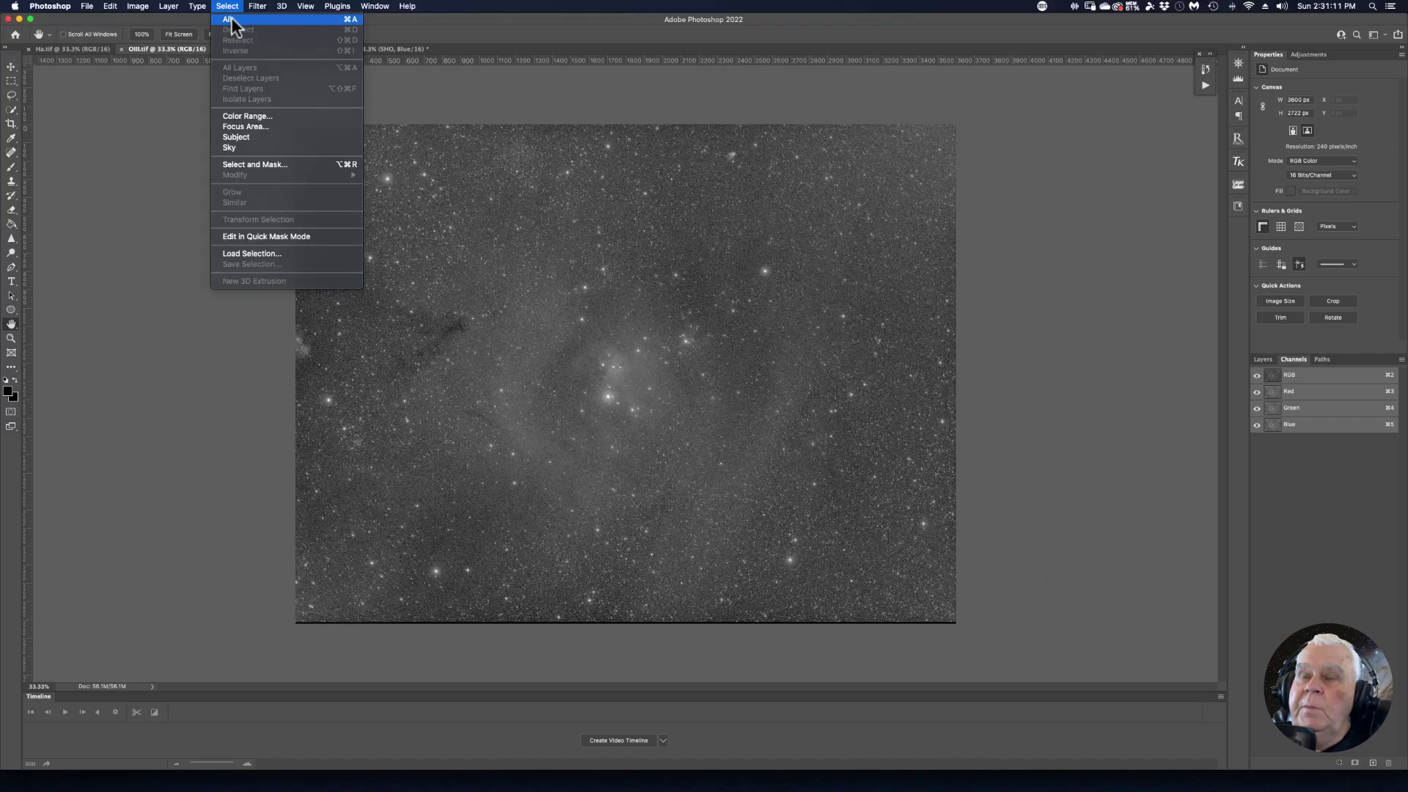
pyautogui.click(232, 19)
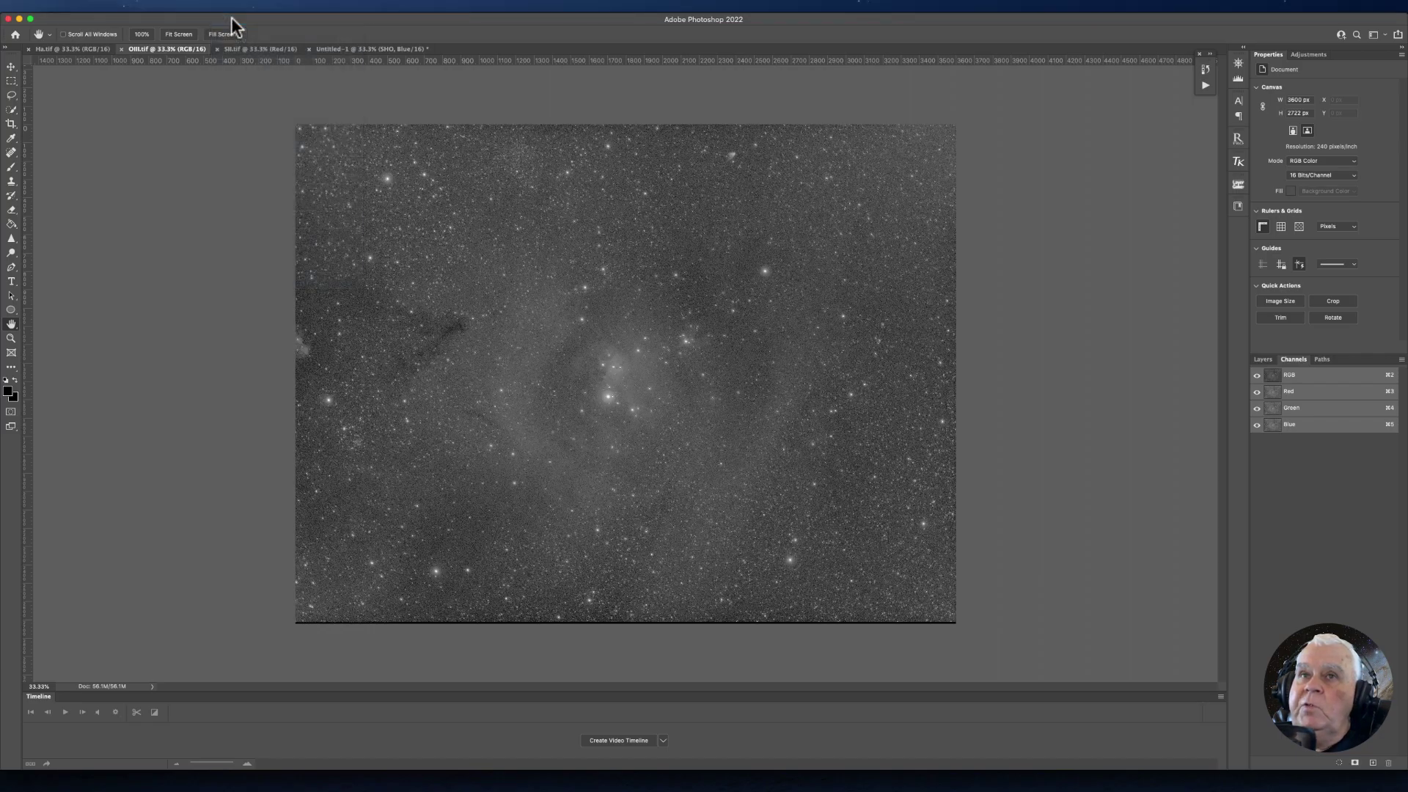
pyautogui.click(110, 6)
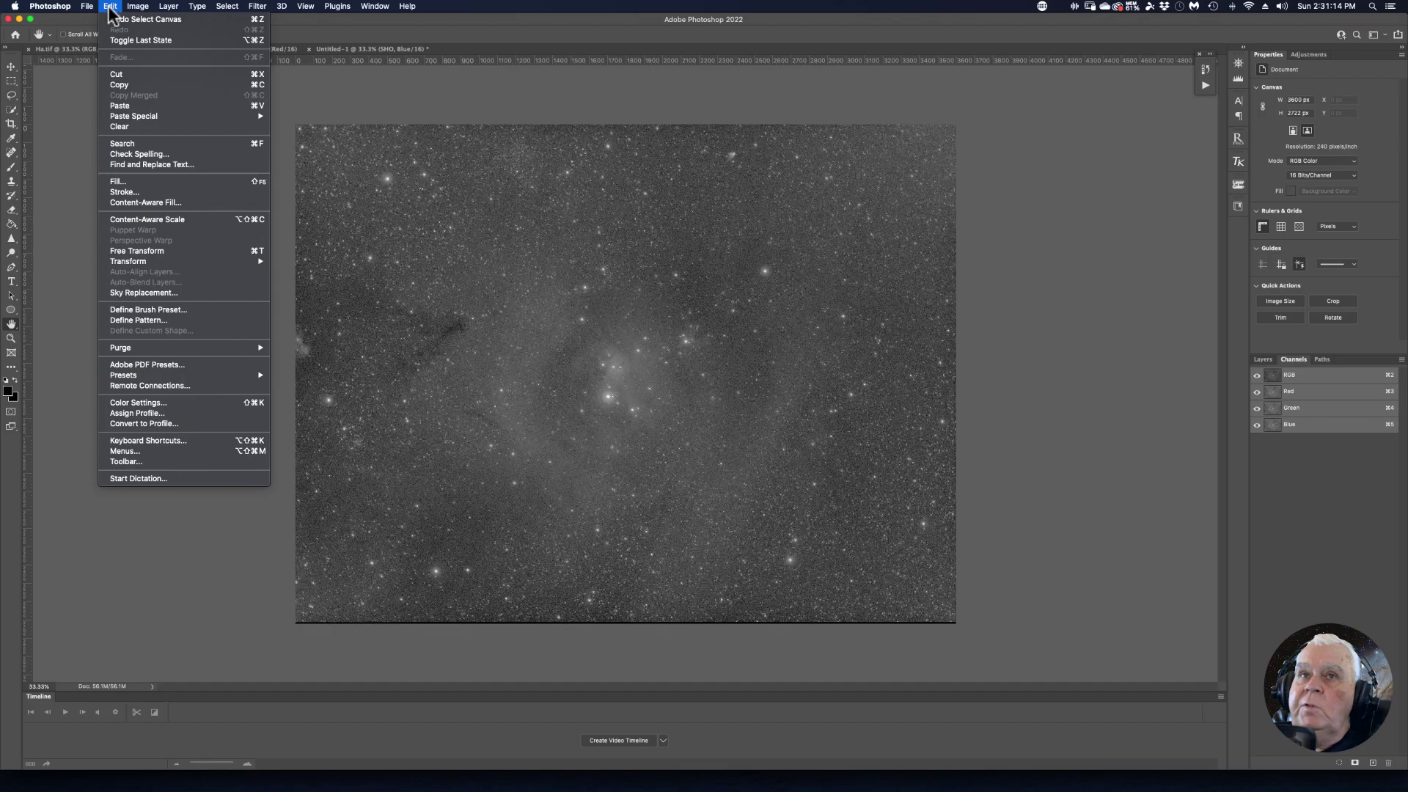
pyautogui.click(121, 83)
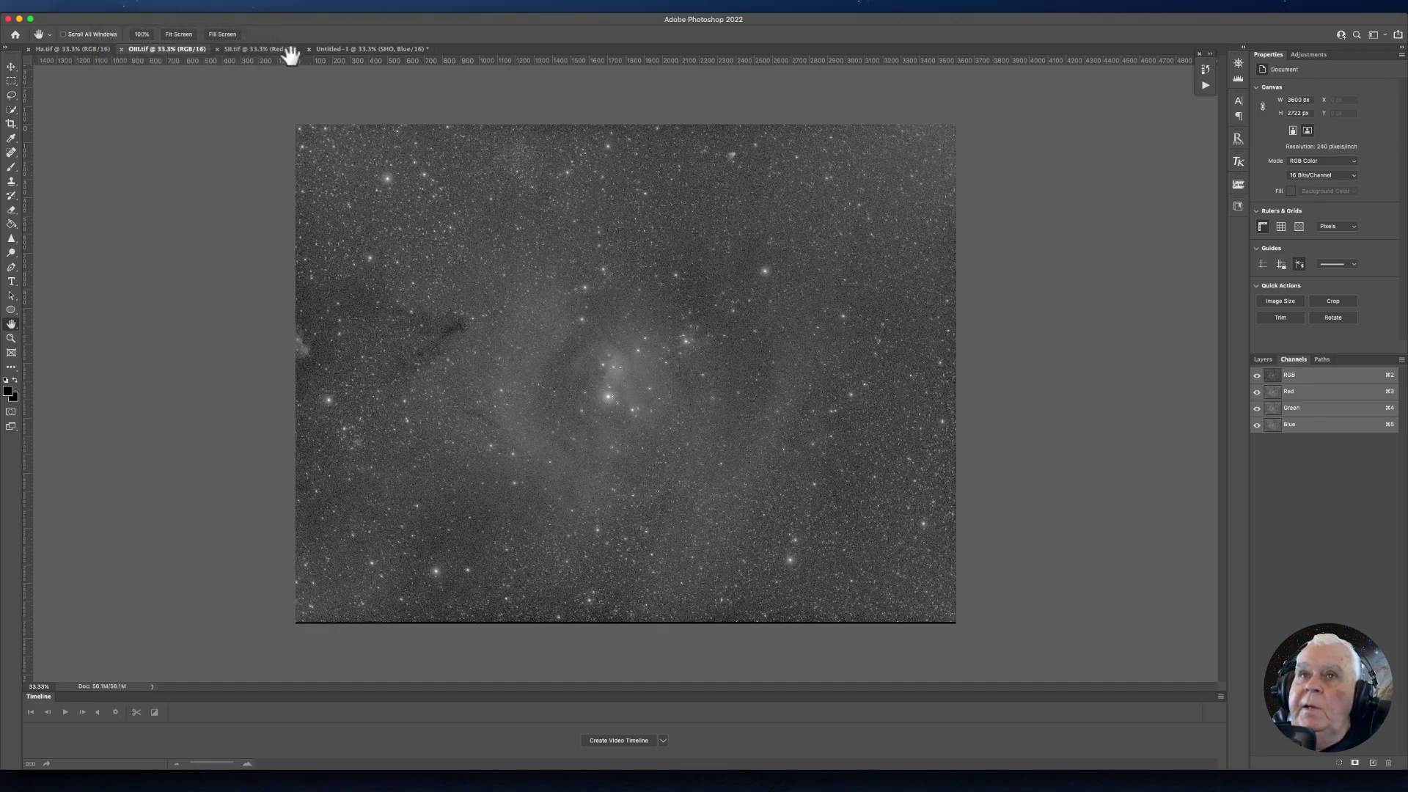
# Paste OIII into the SHO Blue channel and make Green and Red visible again.
pyautogui.click(330, 50)
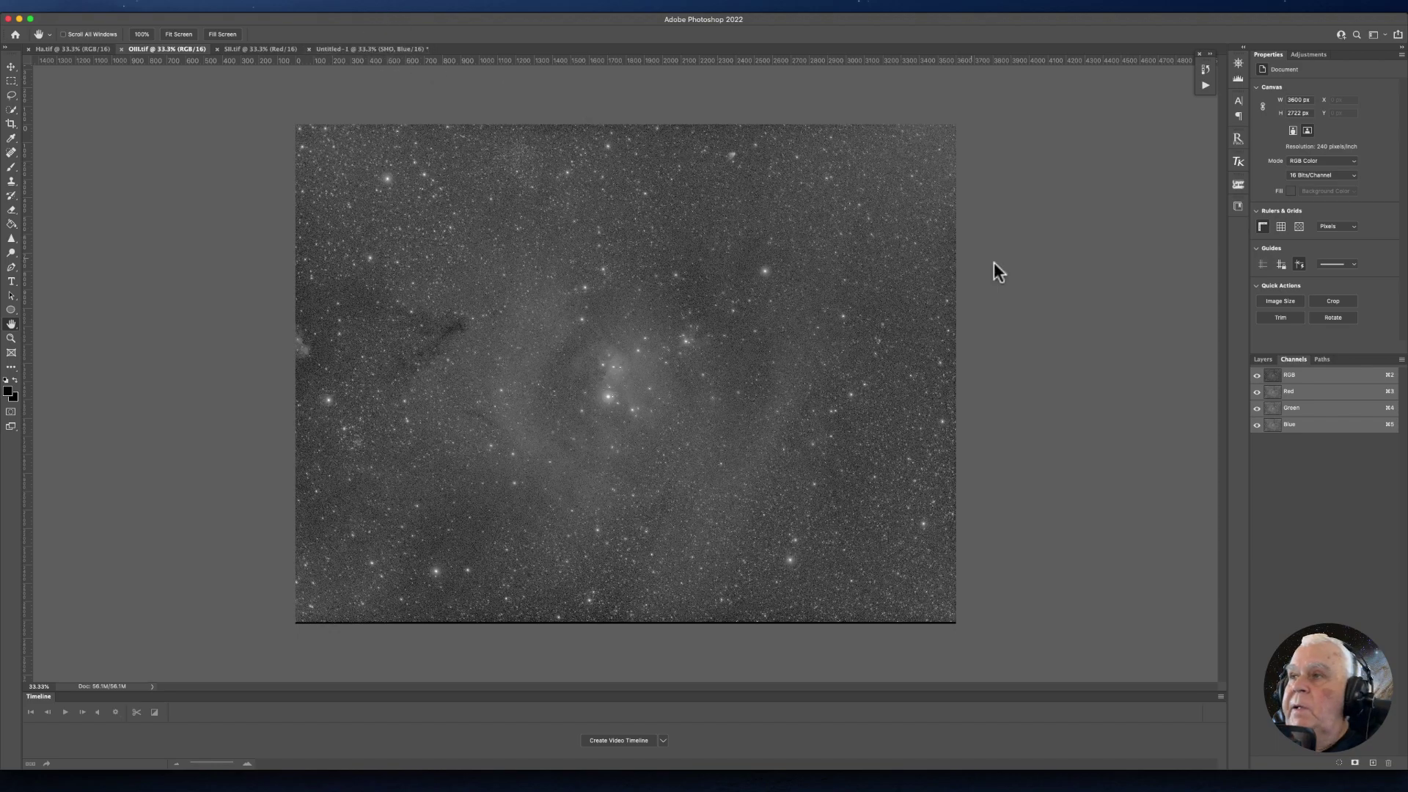
pyautogui.click(353, 49)
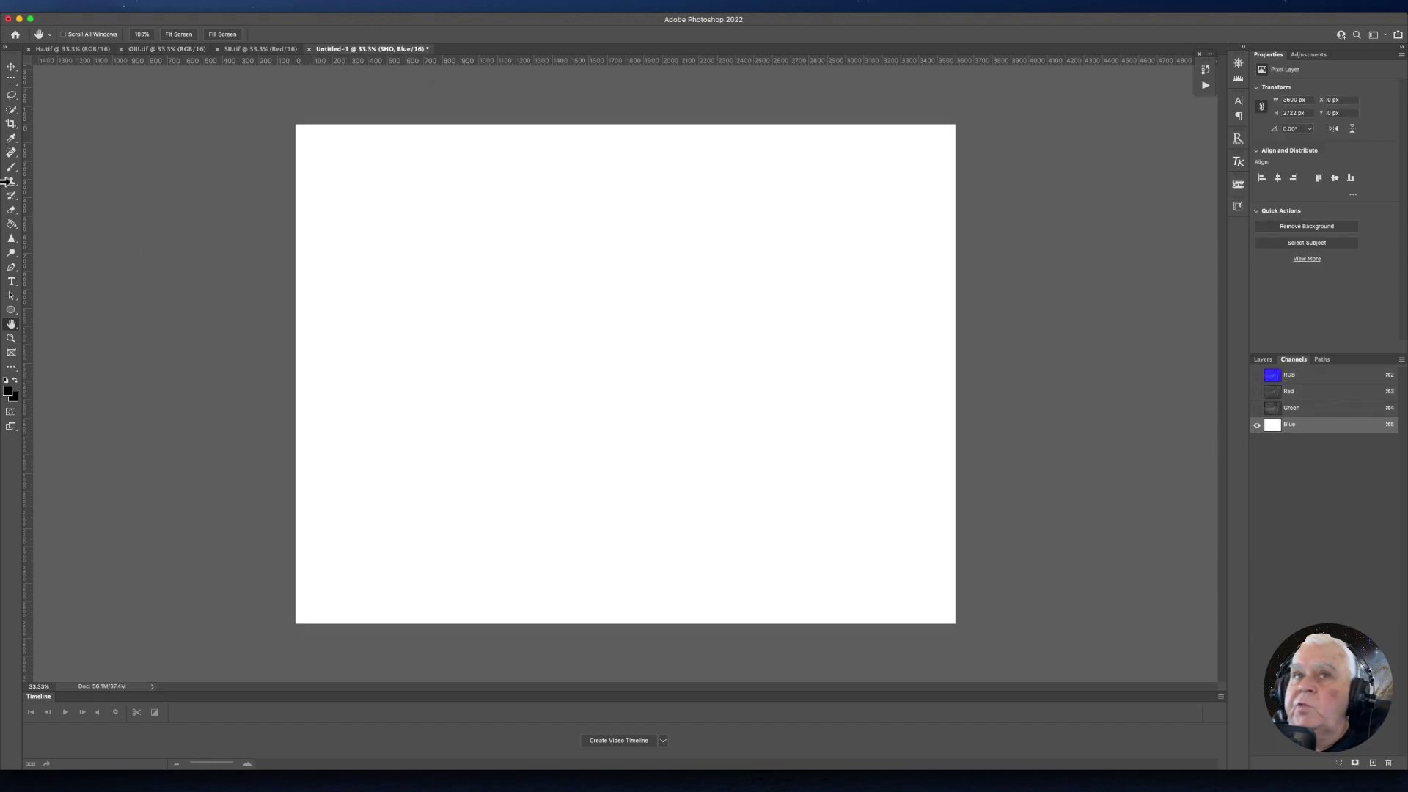
pyautogui.click(103, 6)
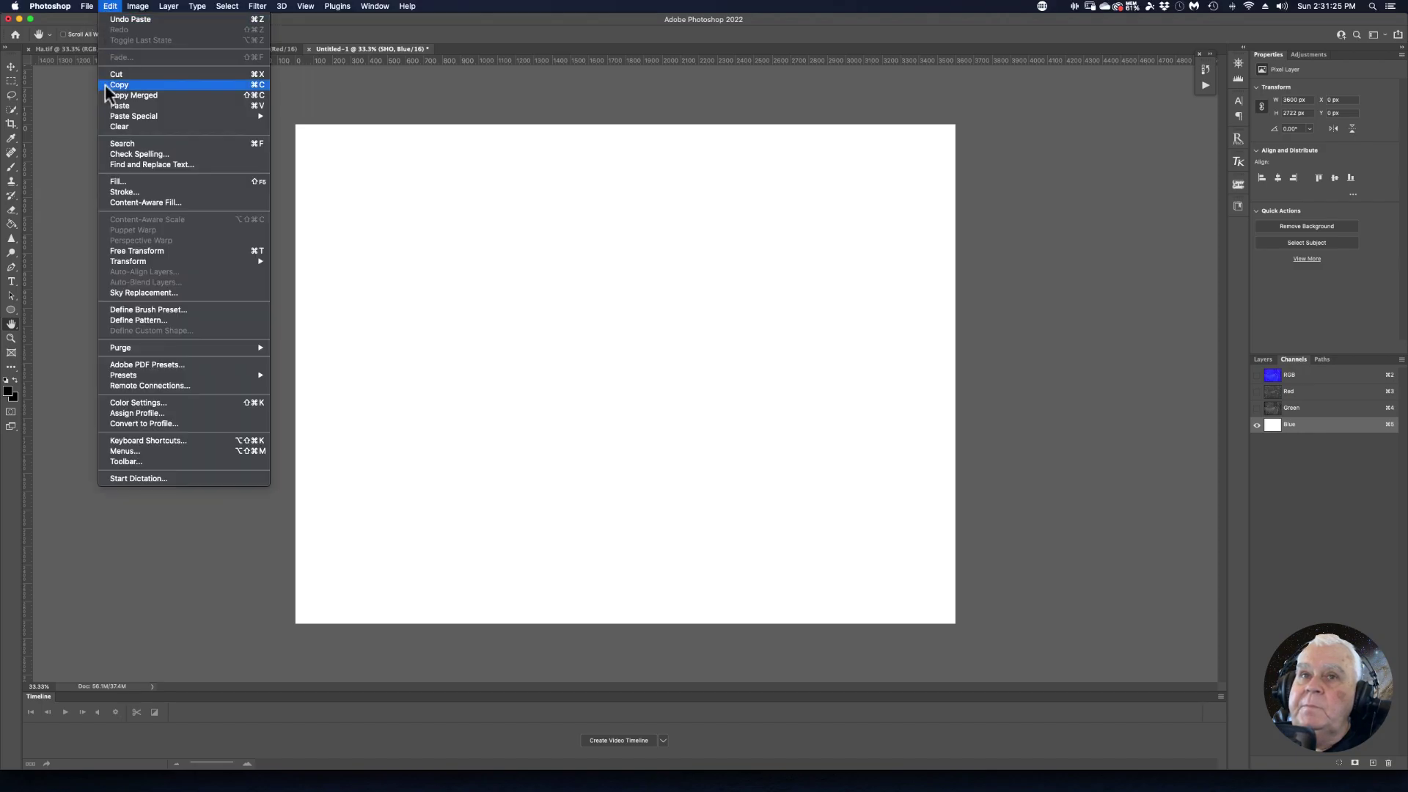
pyautogui.click(259, 104)
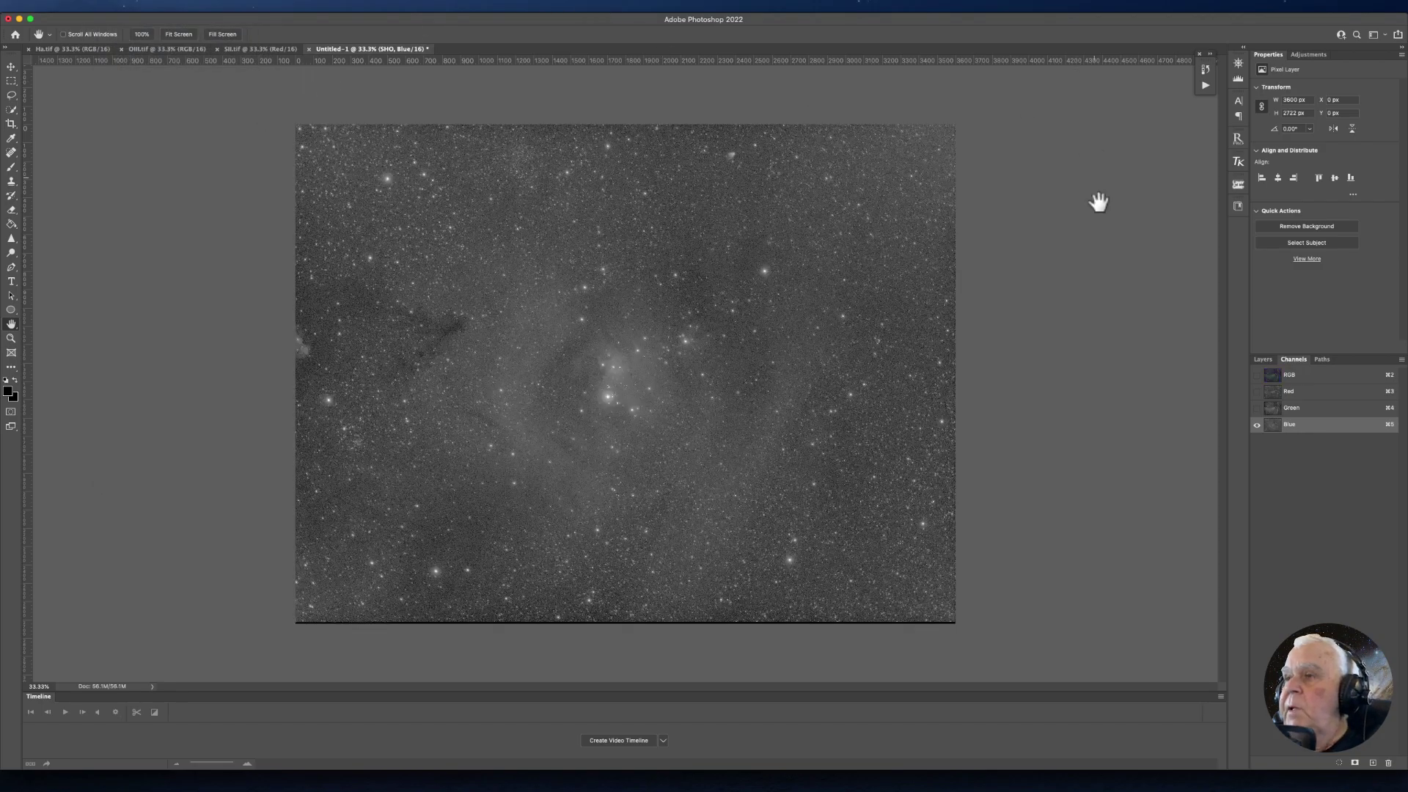
pyautogui.click(1257, 408)
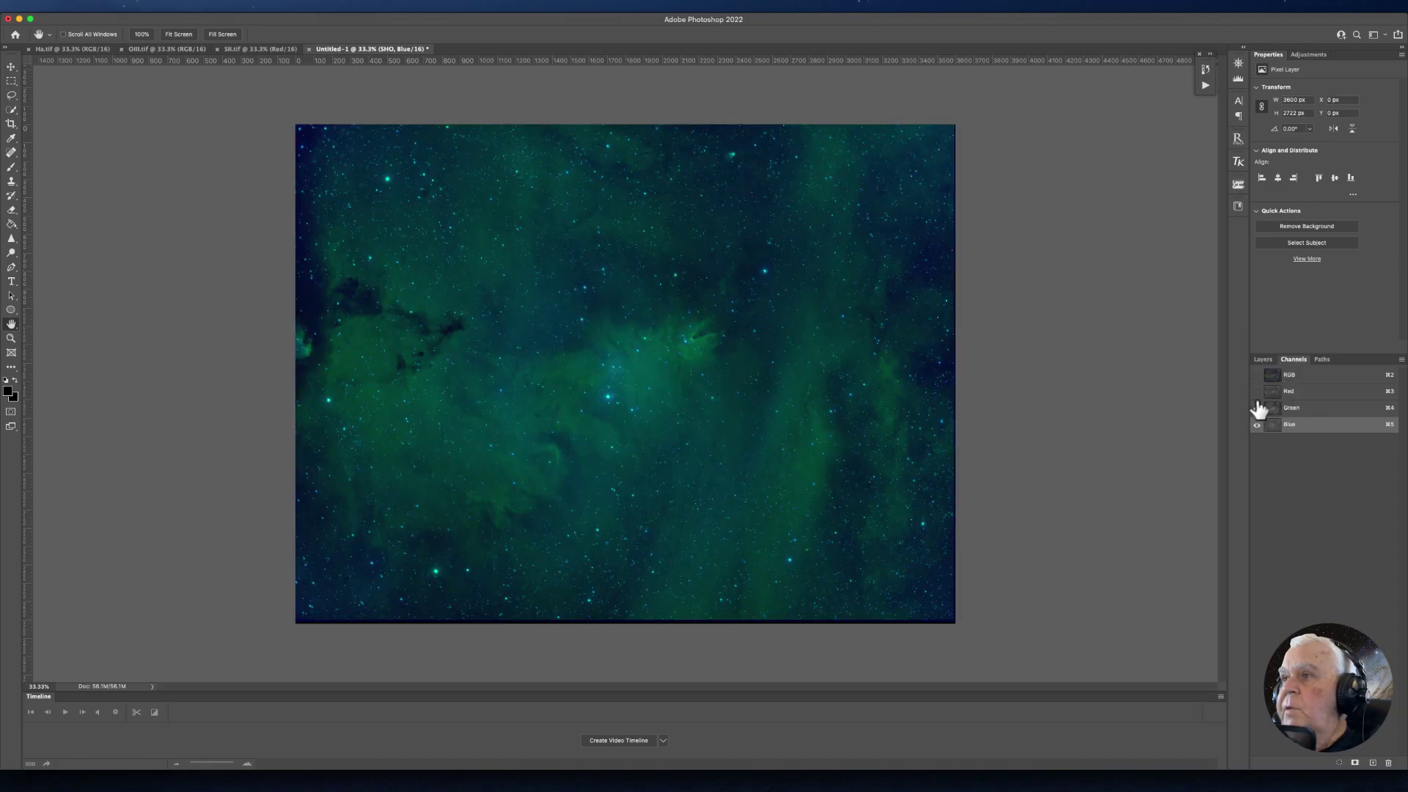
pyautogui.click(1258, 392)
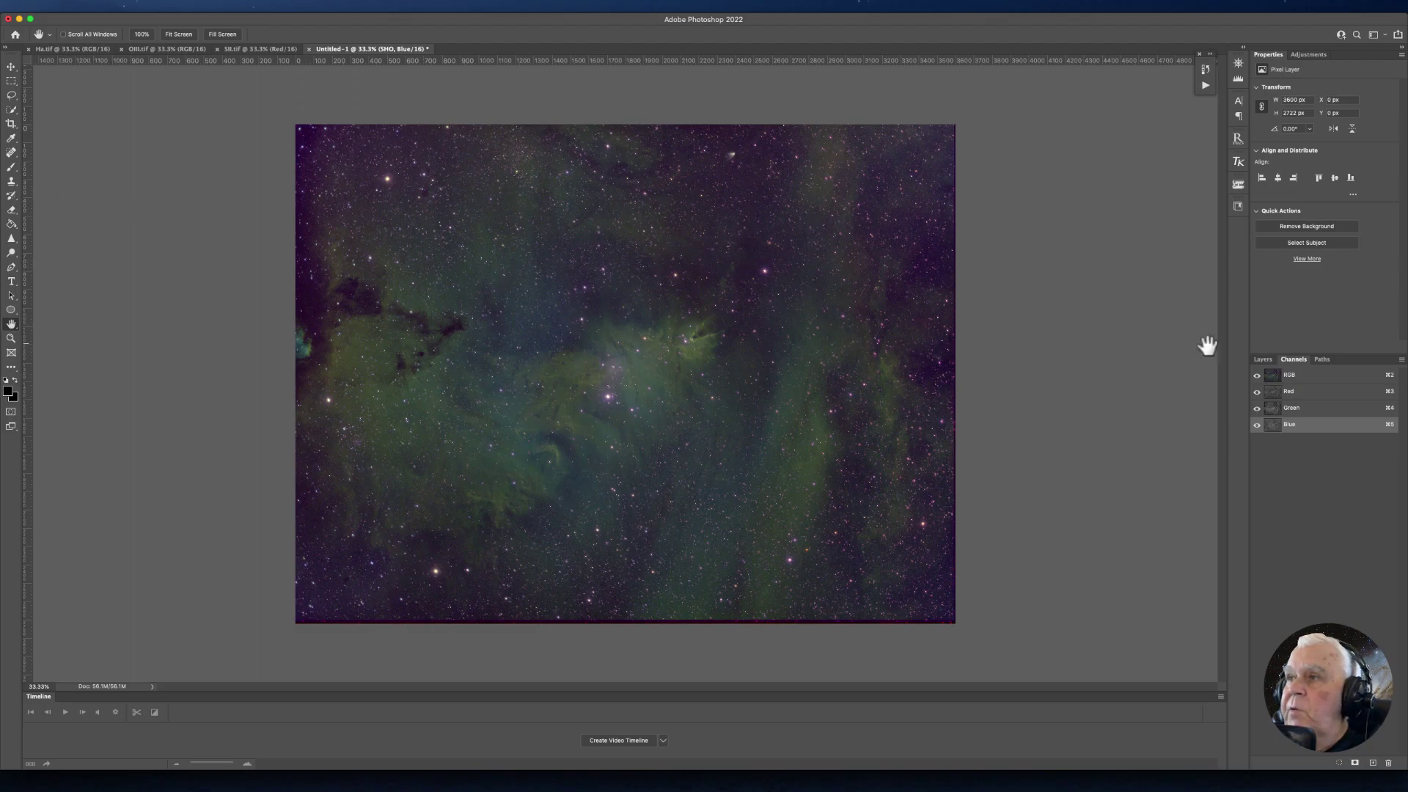
# Duplicate the SHO layer and lift the copy's midtones with a Curves point at input 75, output 93.
pyautogui.click(1264, 359)
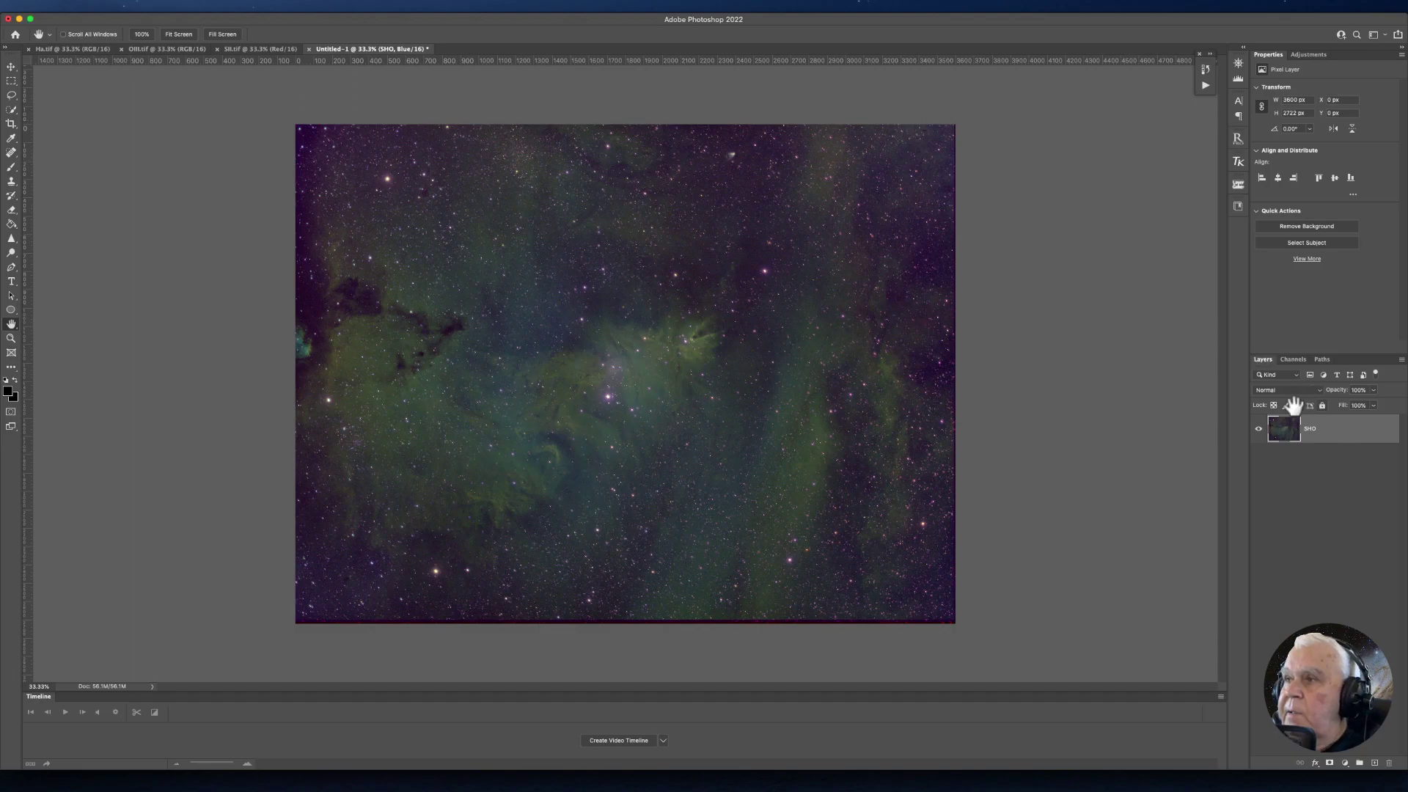
pyautogui.press('super+j')
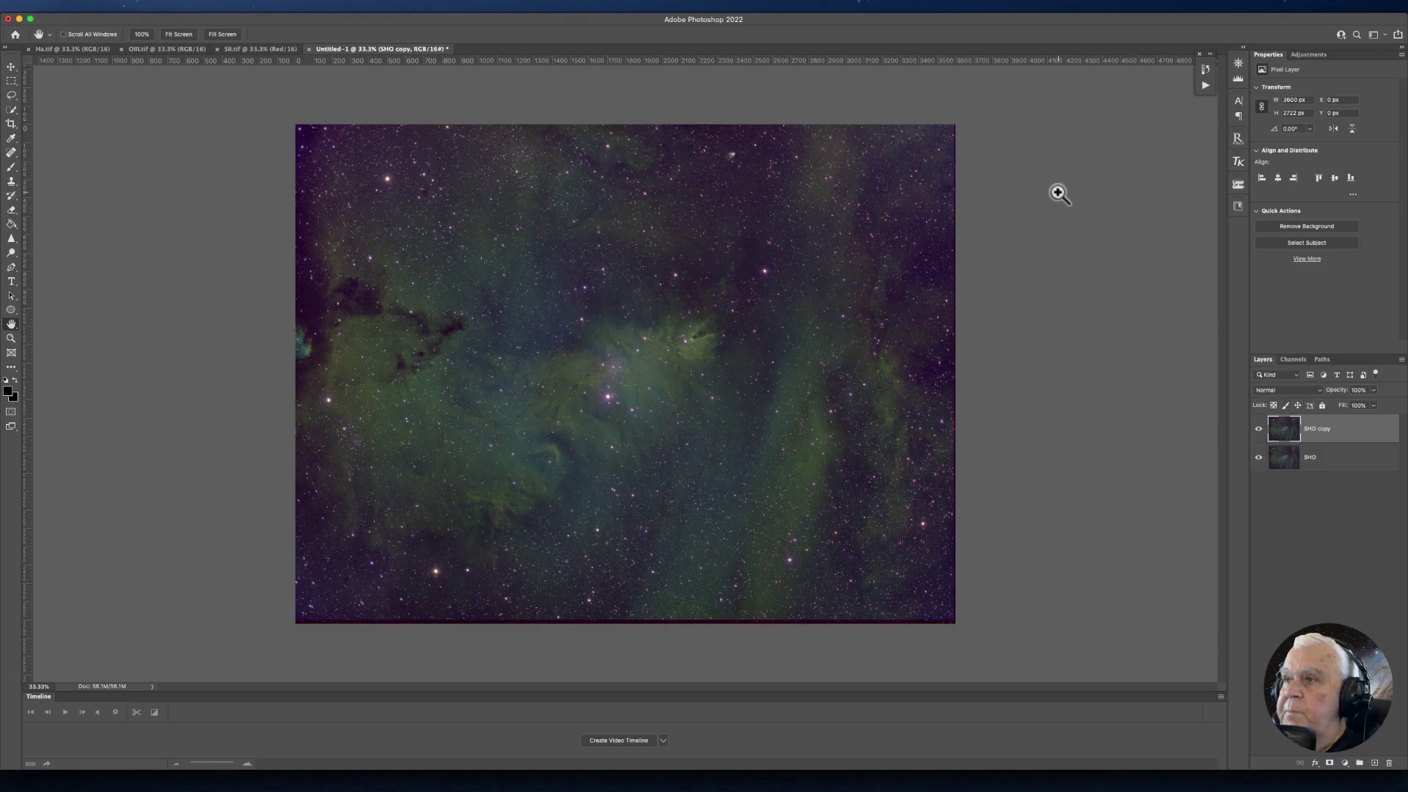
pyautogui.click(138, 6)
pyautogui.moveTo(145, 34)
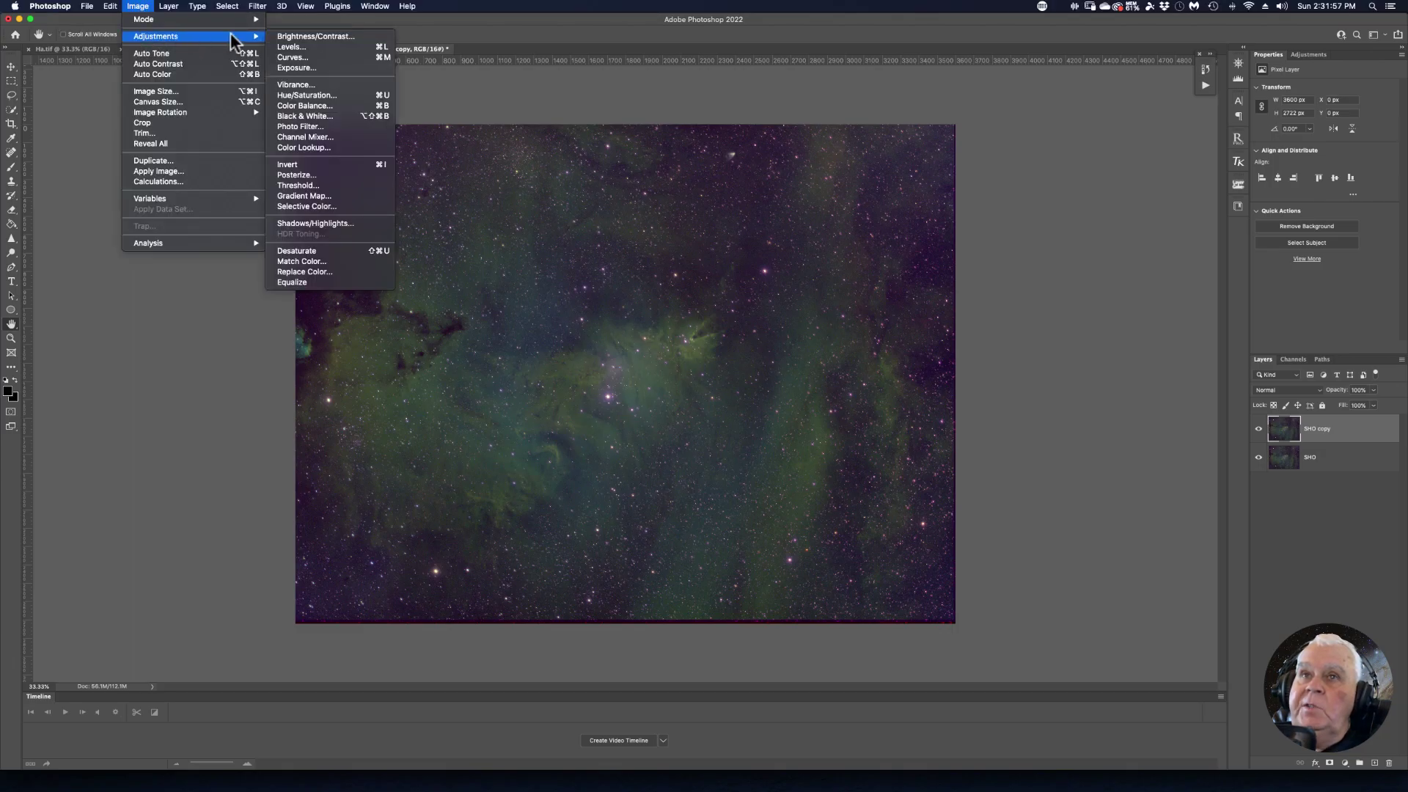
pyautogui.click(297, 59)
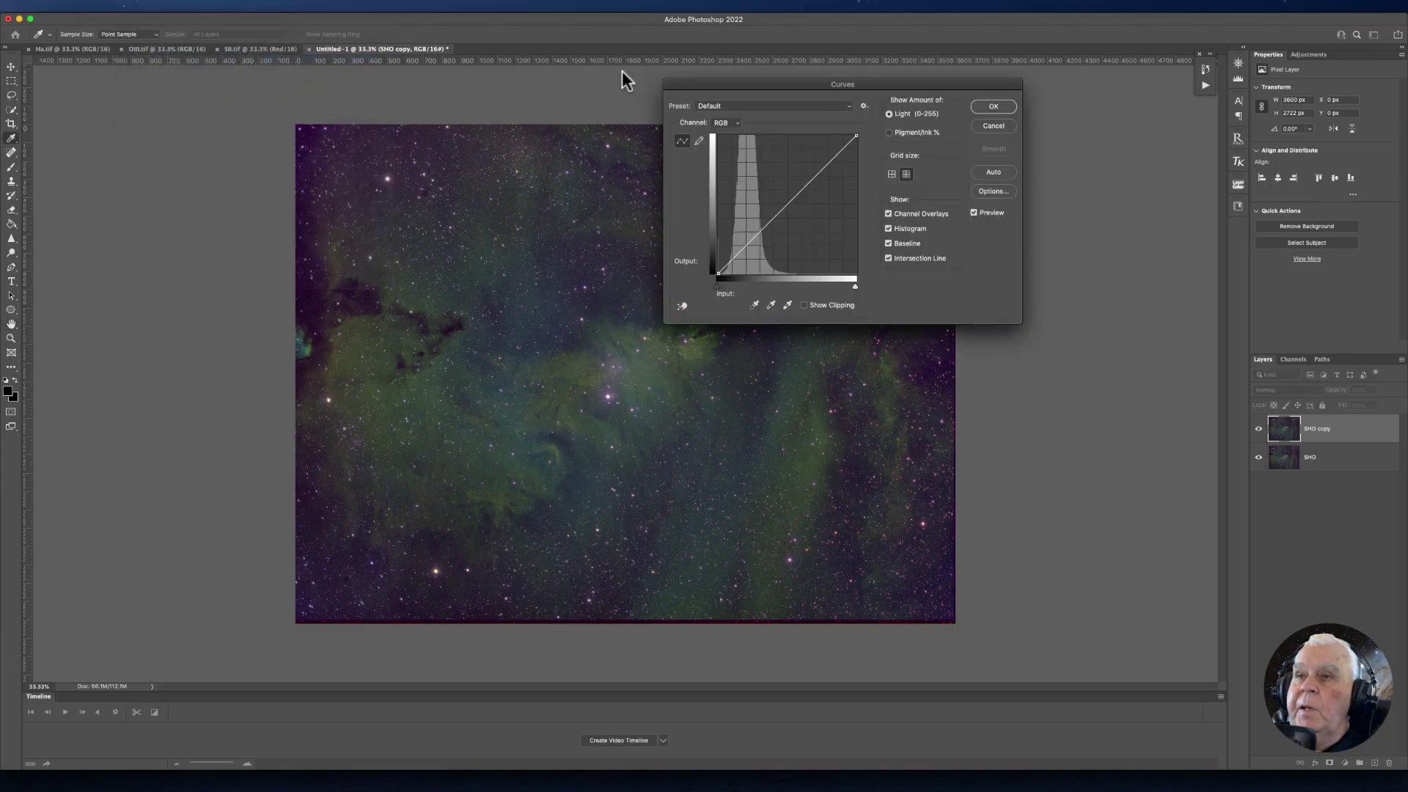
pyautogui.moveTo(785, 88); pyautogui.dragTo(975, 132)
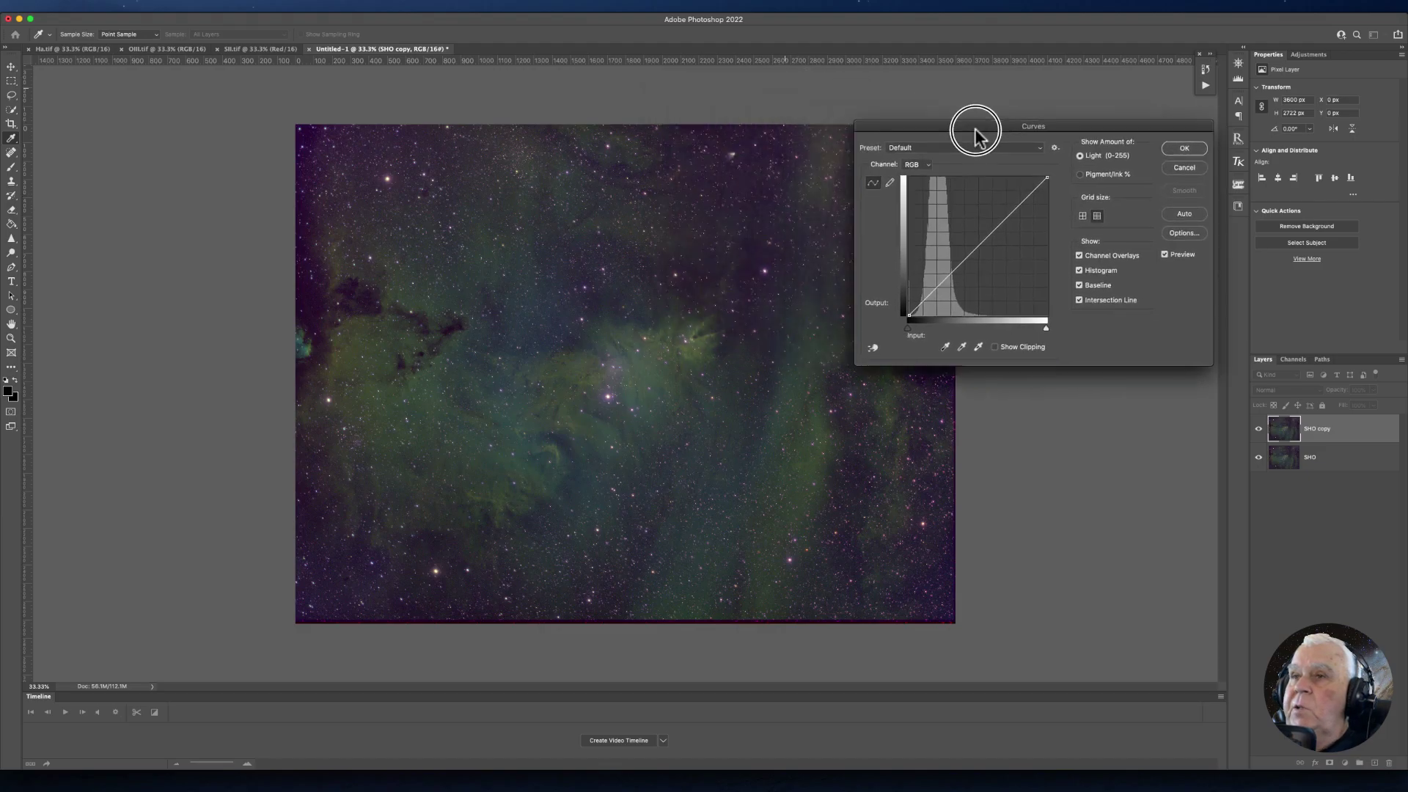
pyautogui.click(950, 267)
pyautogui.moveTo(951, 267)
pyautogui.mouseDown()
pyautogui.moveTo(948, 253)
pyautogui.moveTo(946, 265)
pyautogui.mouseUp()
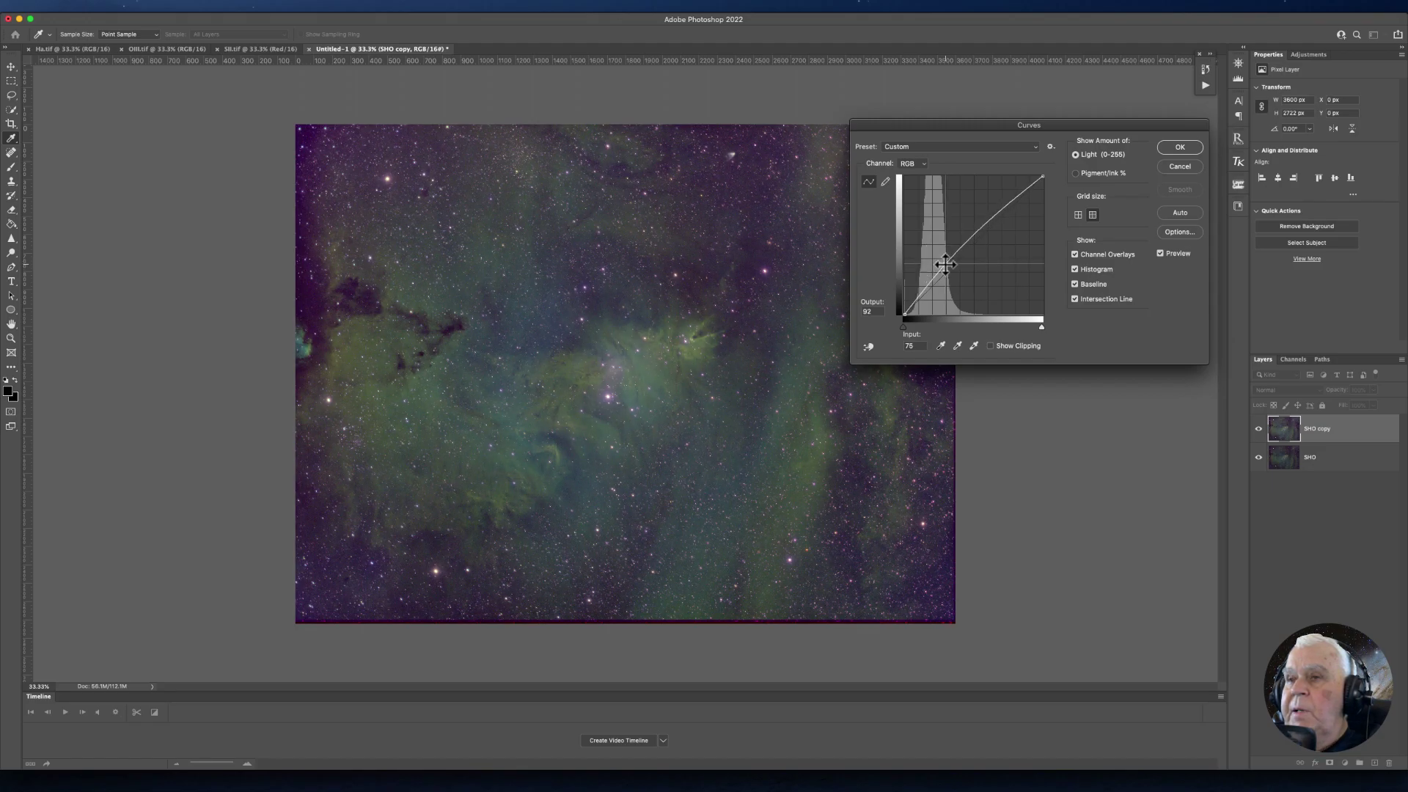
pyautogui.click(1167, 148)
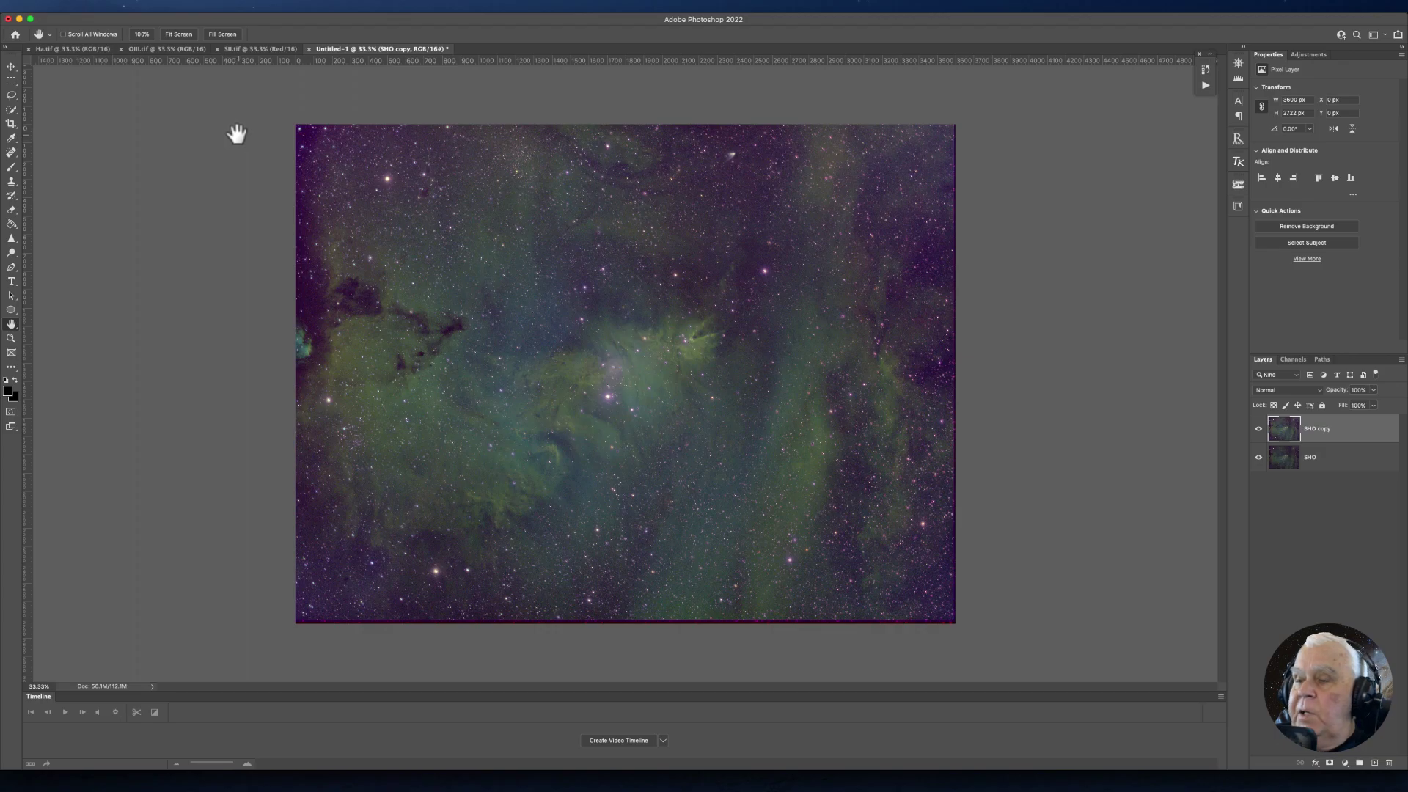
# Open Selective Color and set the Greens range to Cyan -100 and Magenta -29.
pyautogui.click(137, 7)
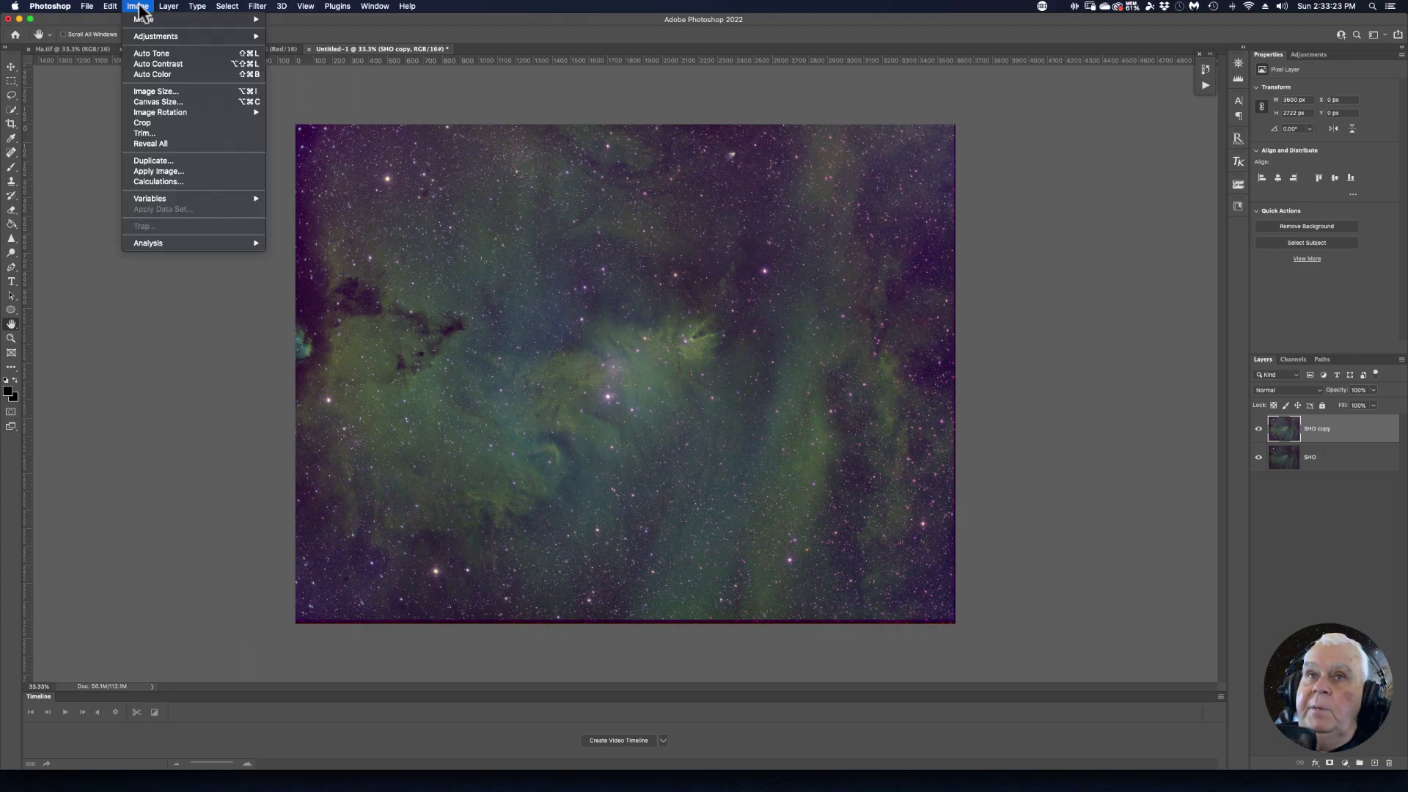
pyautogui.moveTo(147, 33)
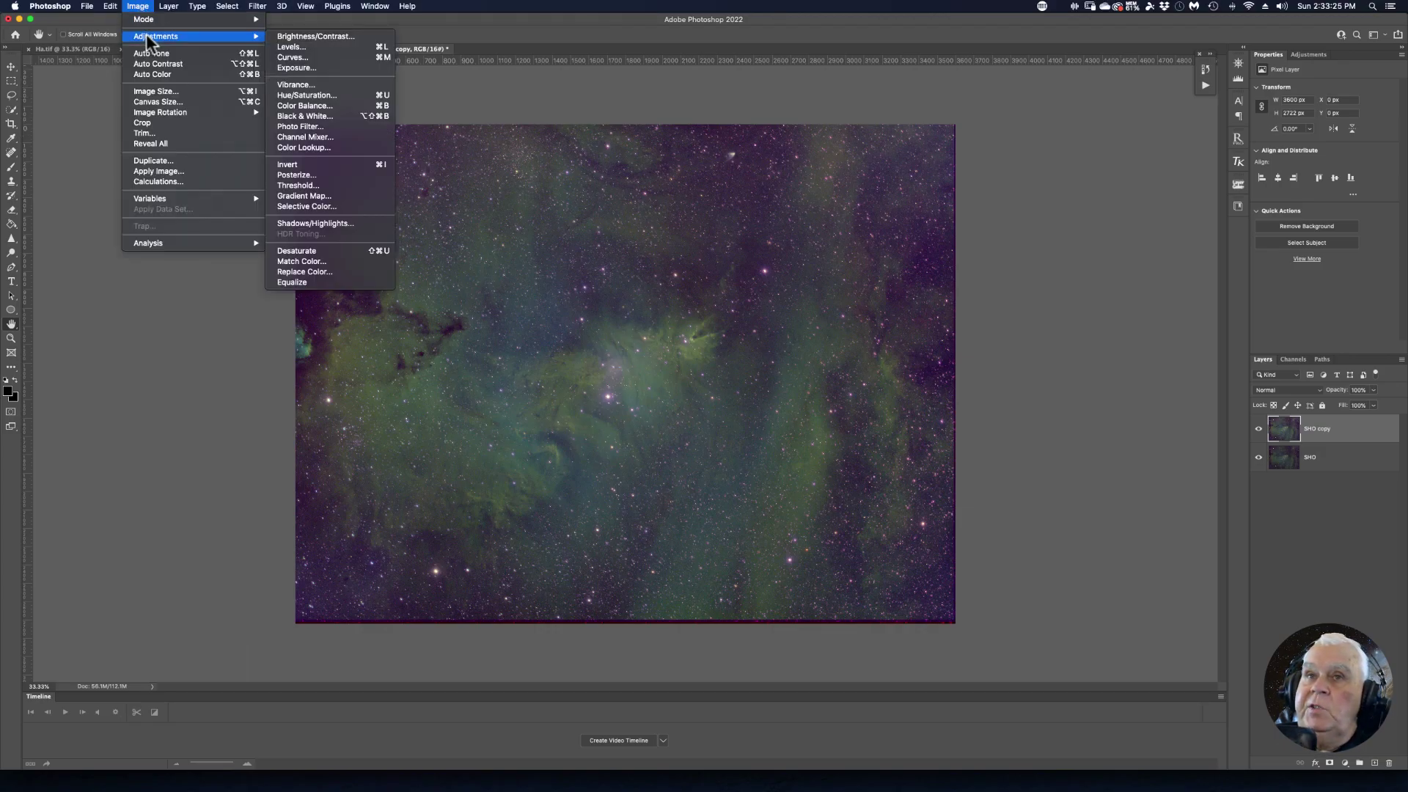
pyautogui.click(294, 206)
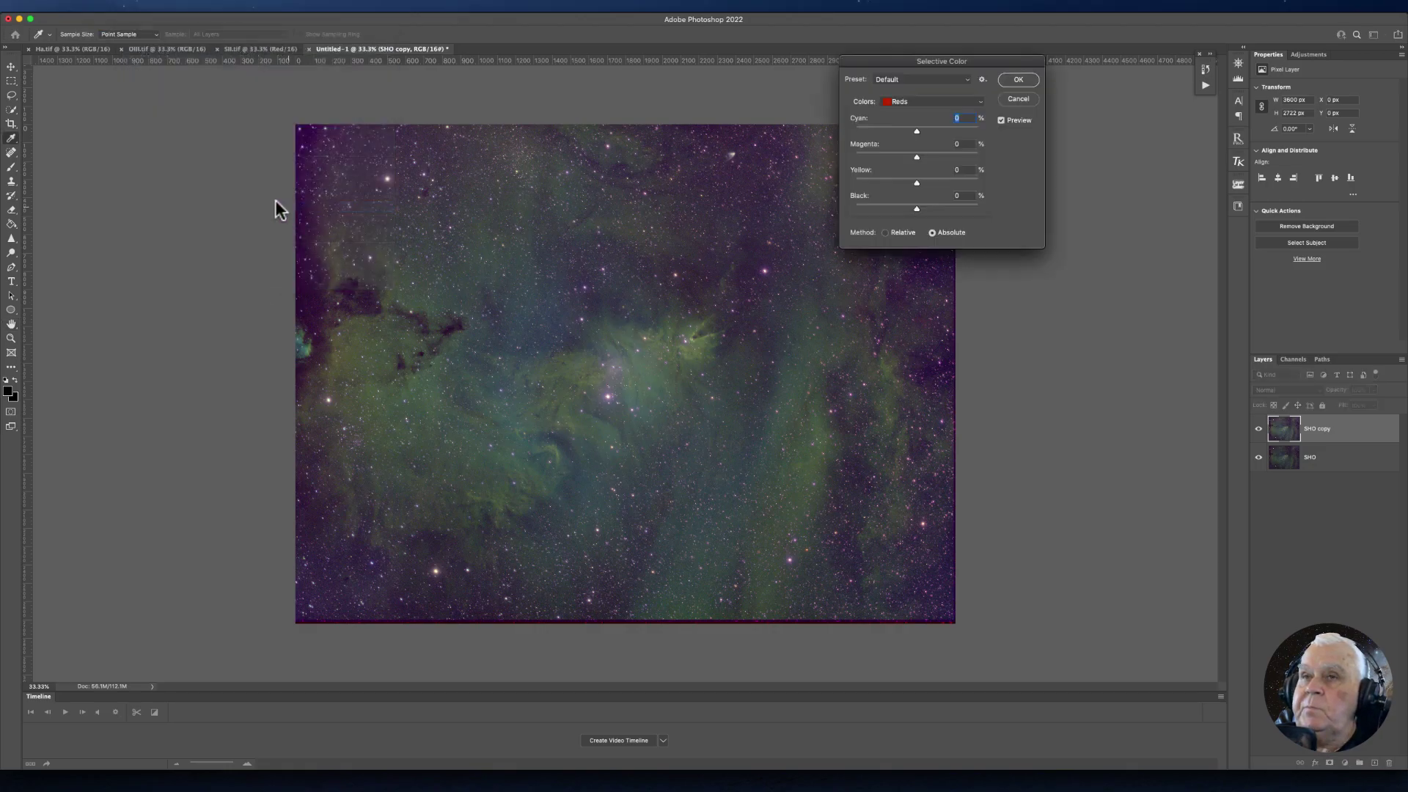
pyautogui.moveTo(875, 60); pyautogui.dragTo(129, 73)
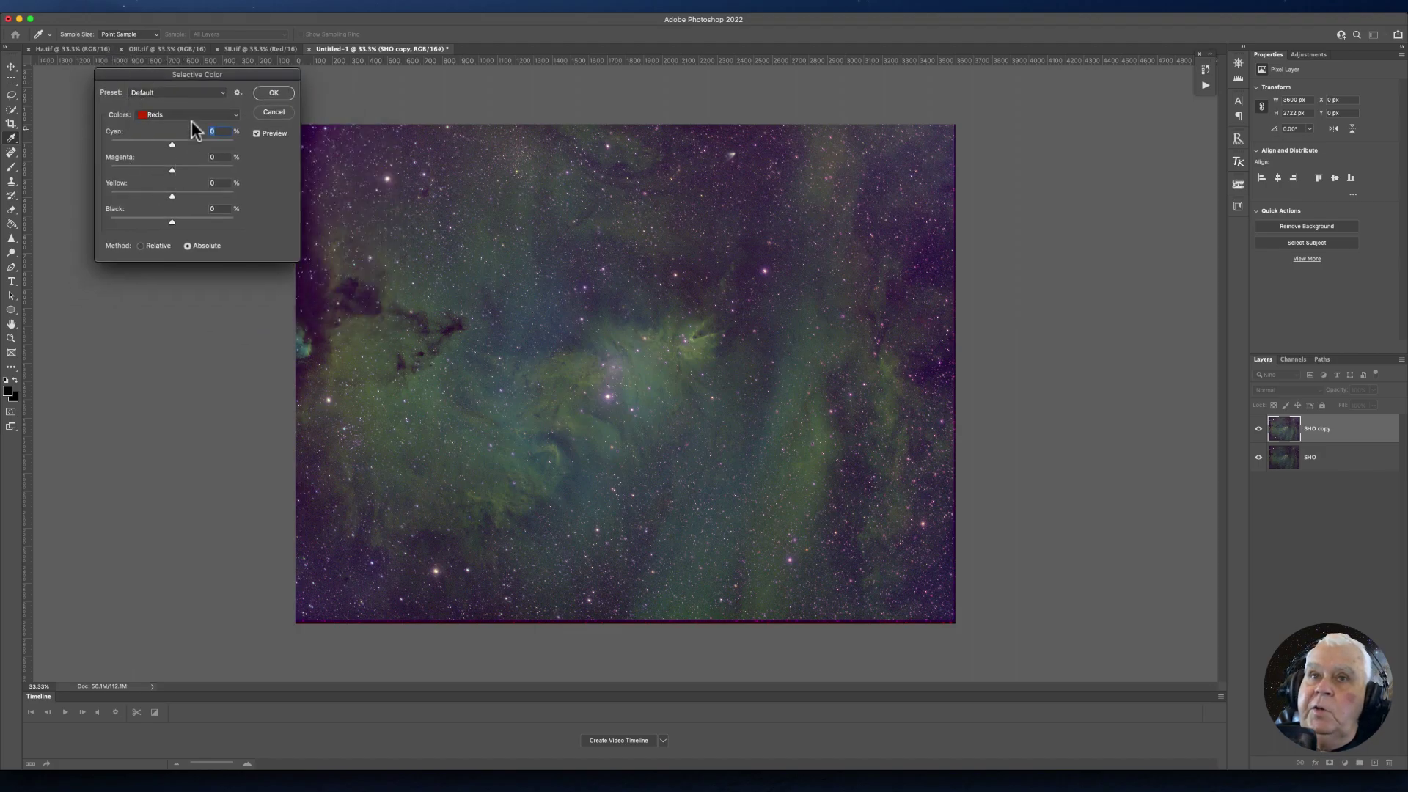
pyautogui.click(237, 113)
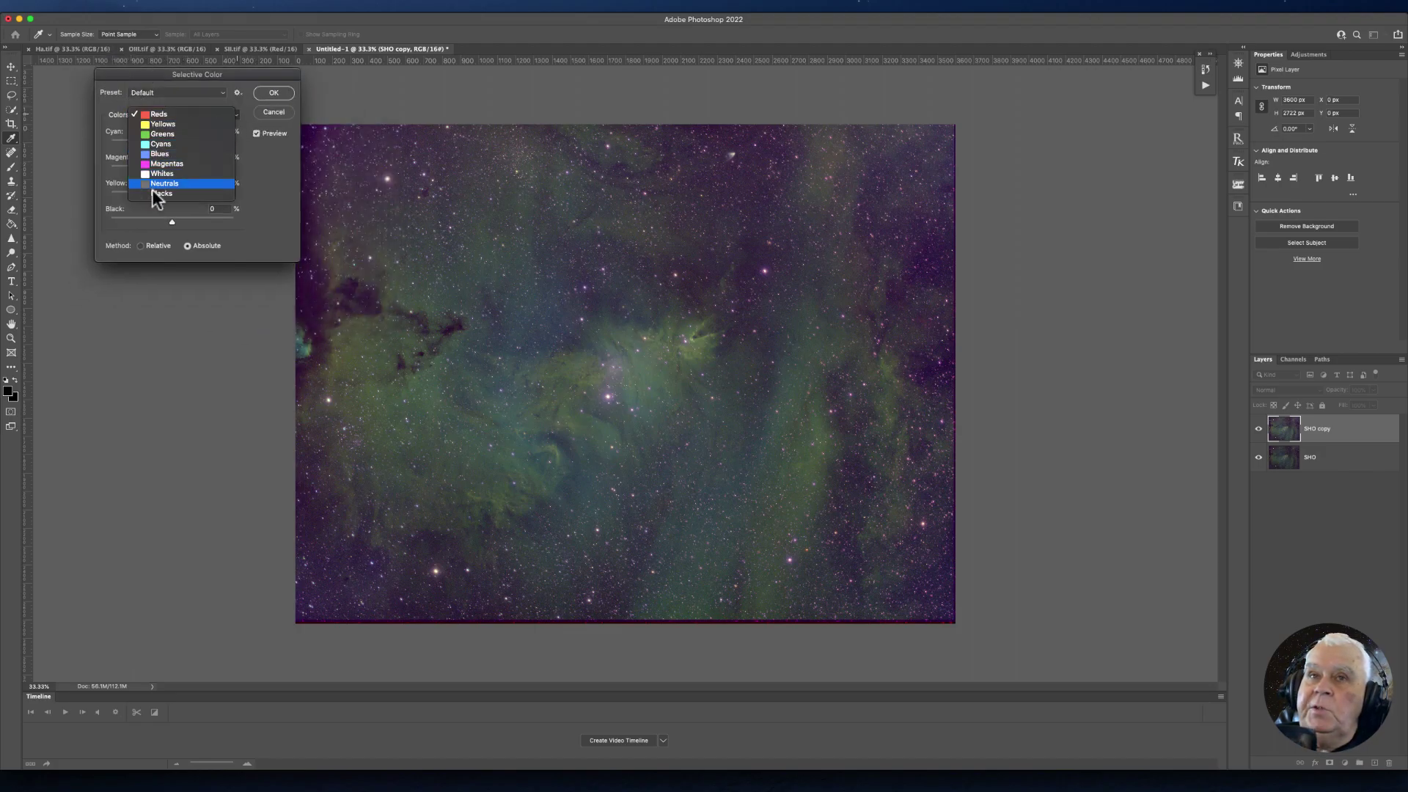
pyautogui.click(163, 134)
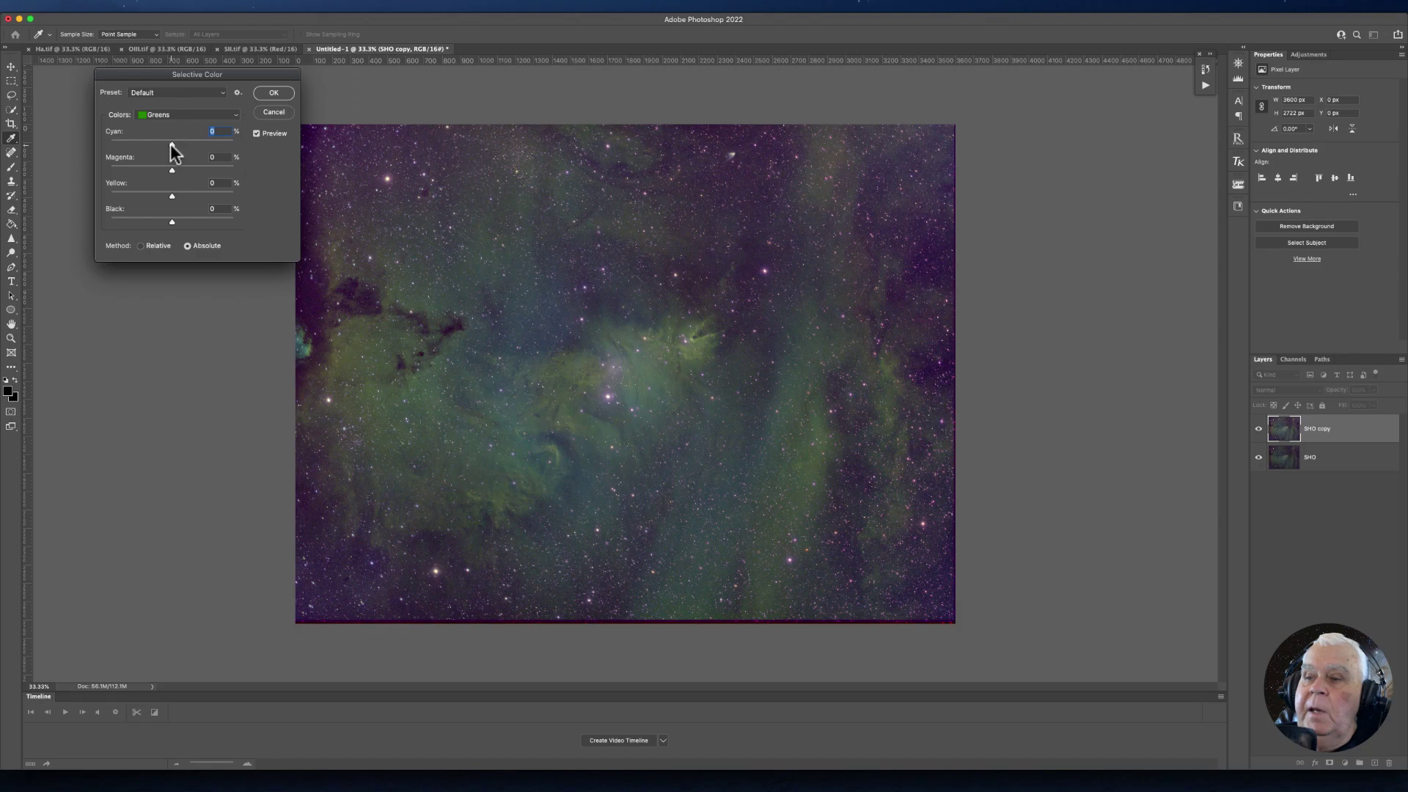
pyautogui.moveTo(171, 144); pyautogui.dragTo(86, 143)
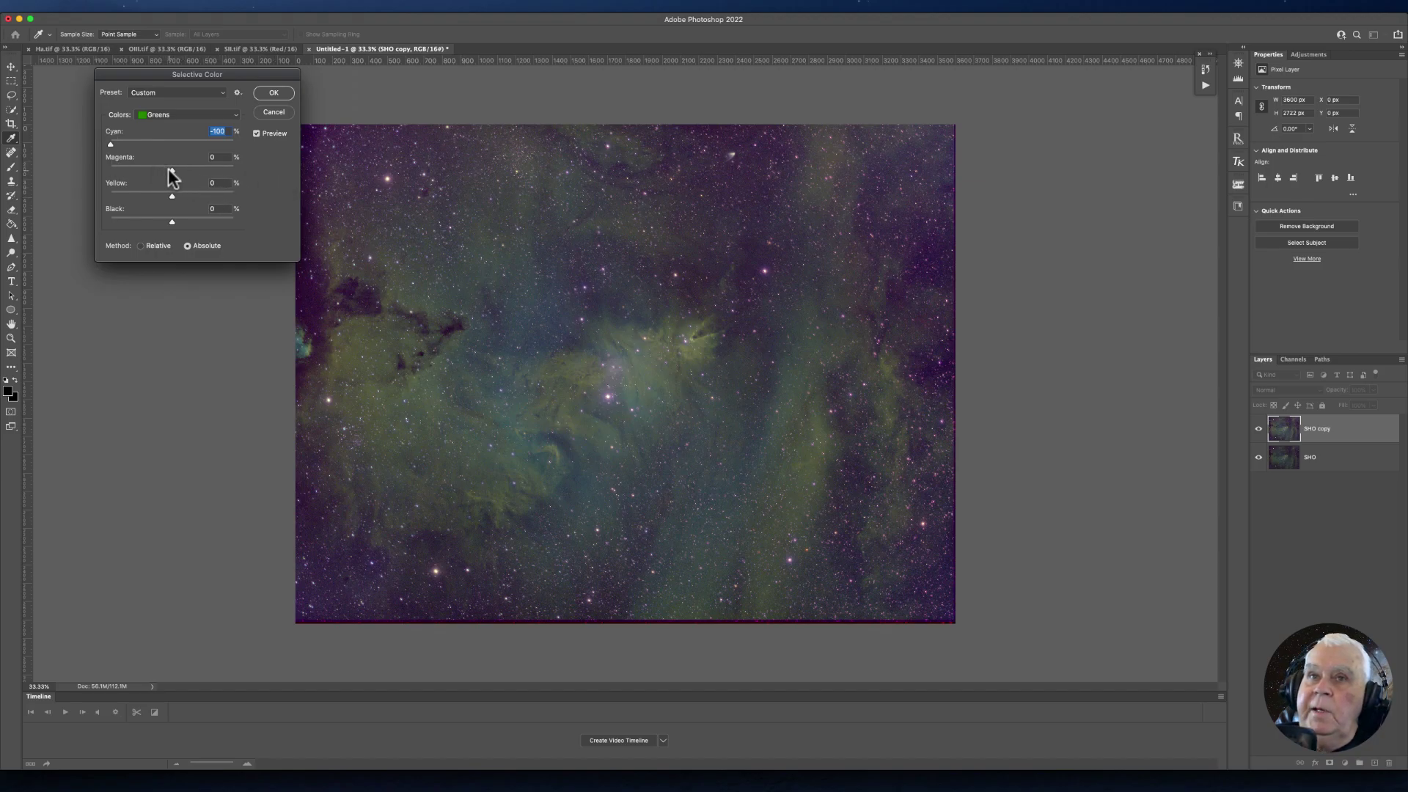
pyautogui.moveTo(171, 171); pyautogui.dragTo(147, 169)
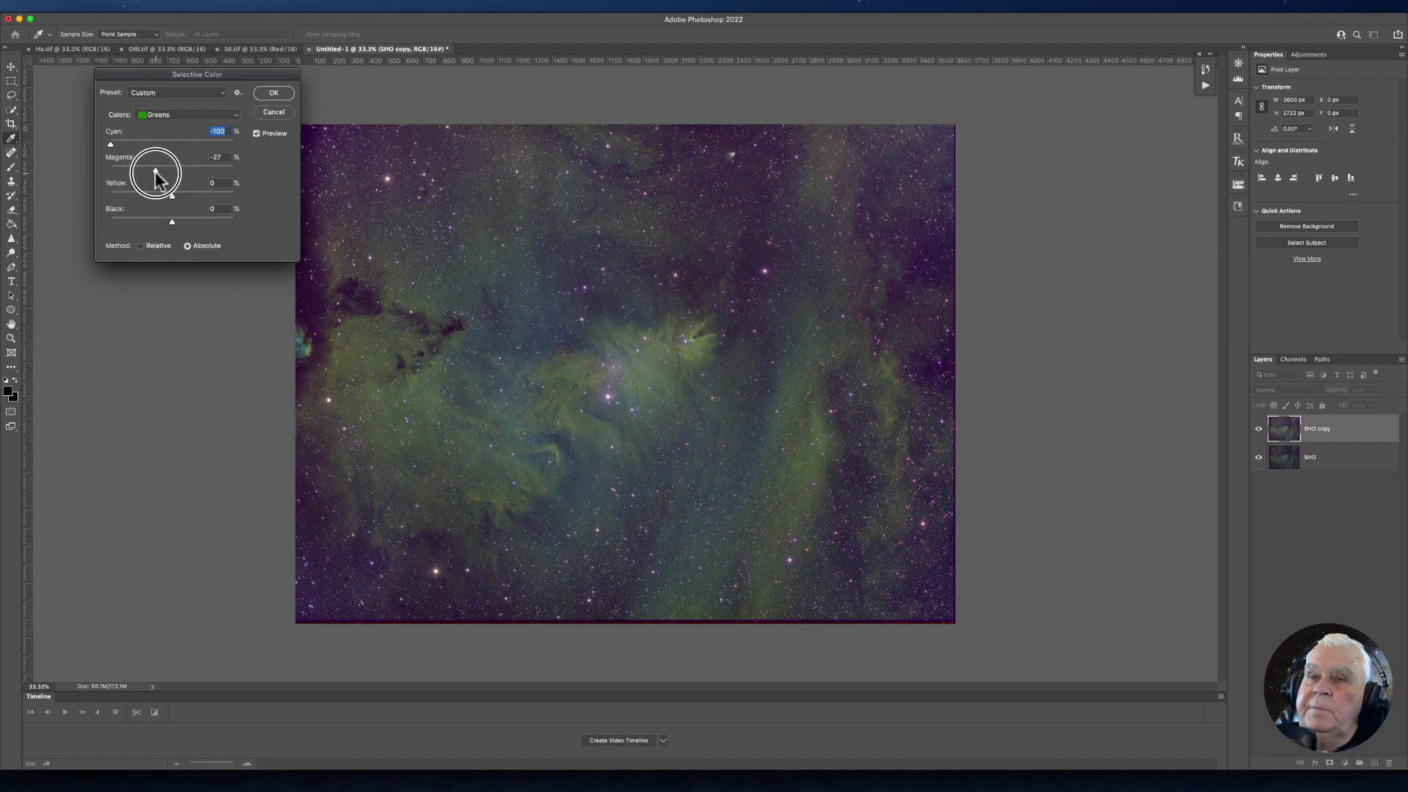
pyautogui.moveTo(156, 172); pyautogui.dragTo(154, 172)
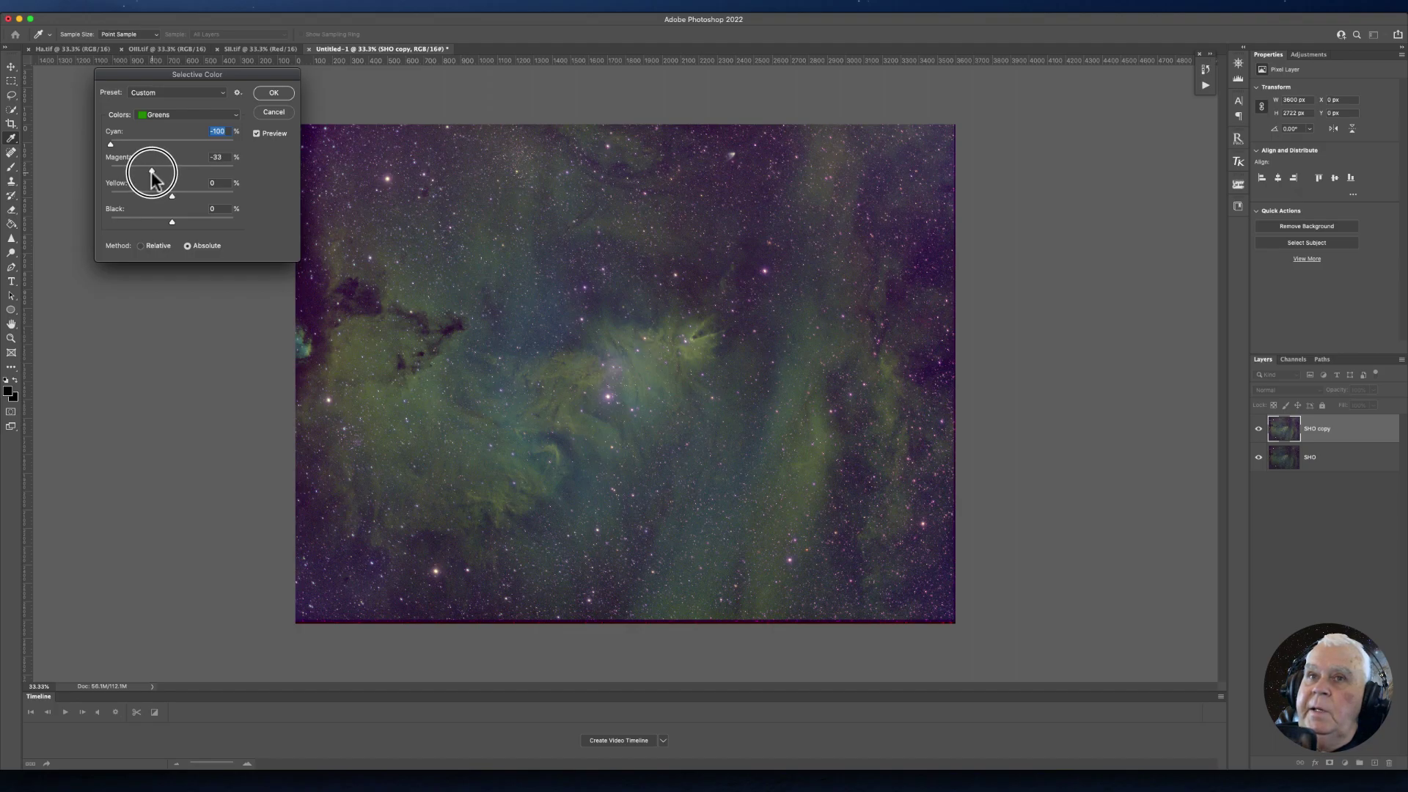
pyautogui.moveTo(153, 173); pyautogui.dragTo(154, 174)
# Set the Yellows range to Cyan -100 and Magenta +27.
pyautogui.click(235, 113)
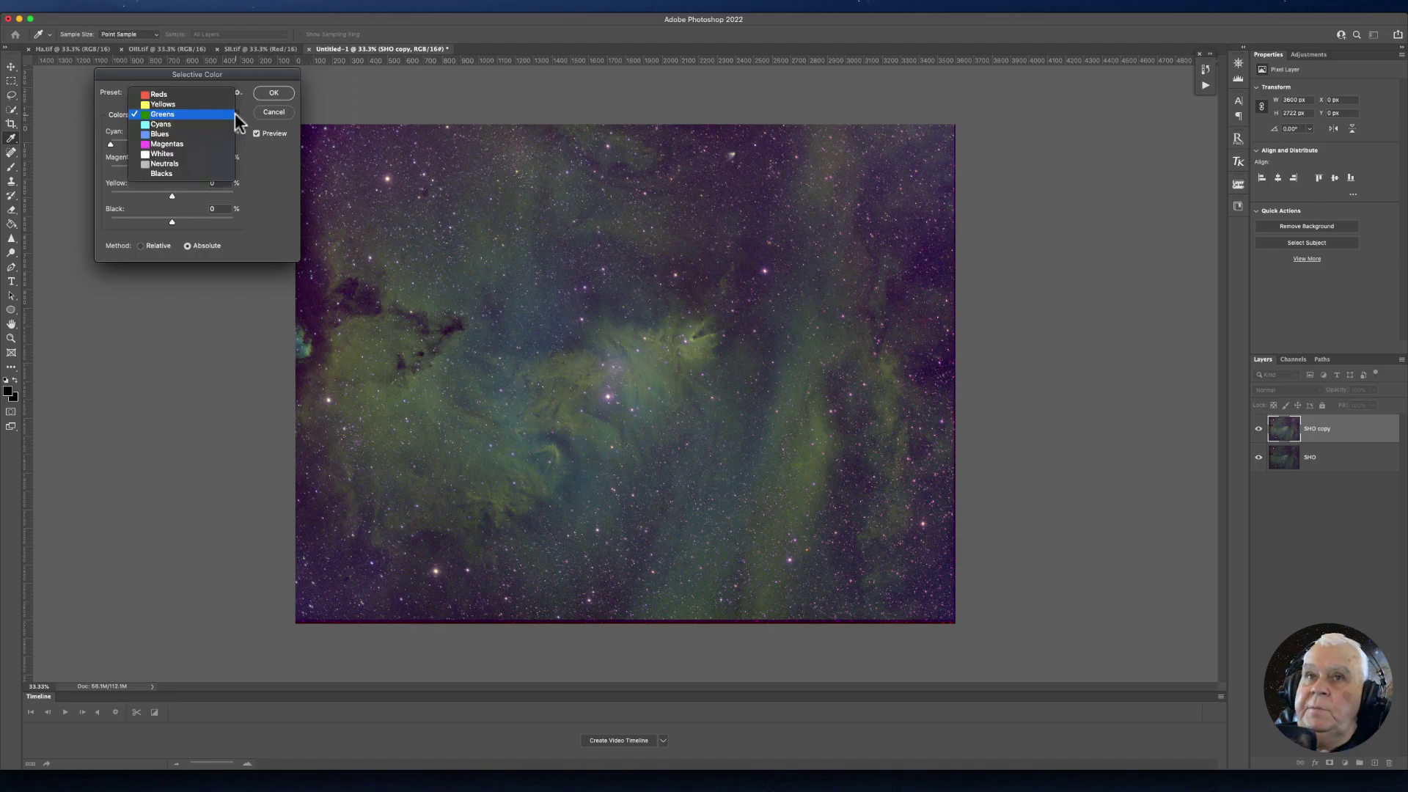
pyautogui.click(175, 105)
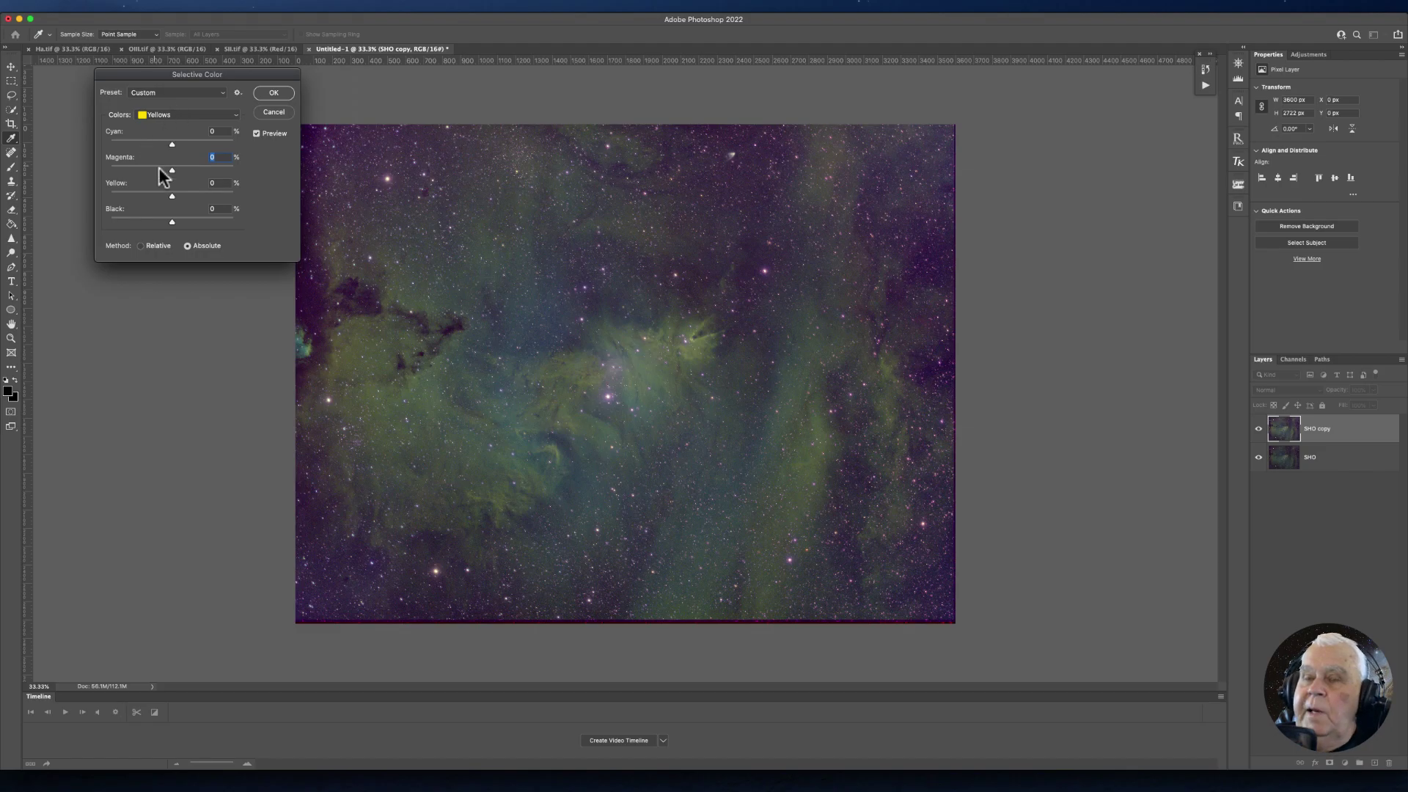
pyautogui.moveTo(170, 143); pyautogui.dragTo(40, 146)
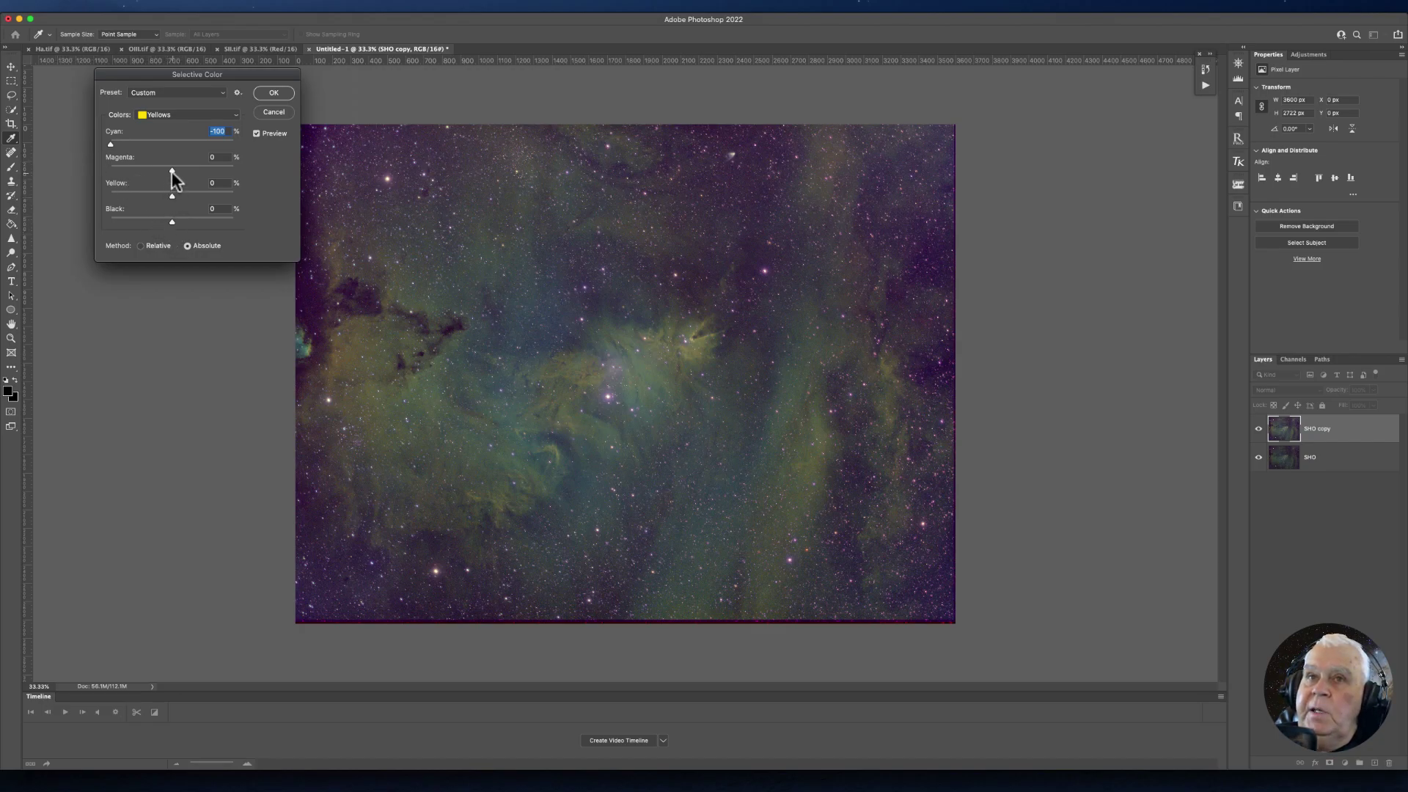
pyautogui.moveTo(171, 171); pyautogui.dragTo(173, 171)
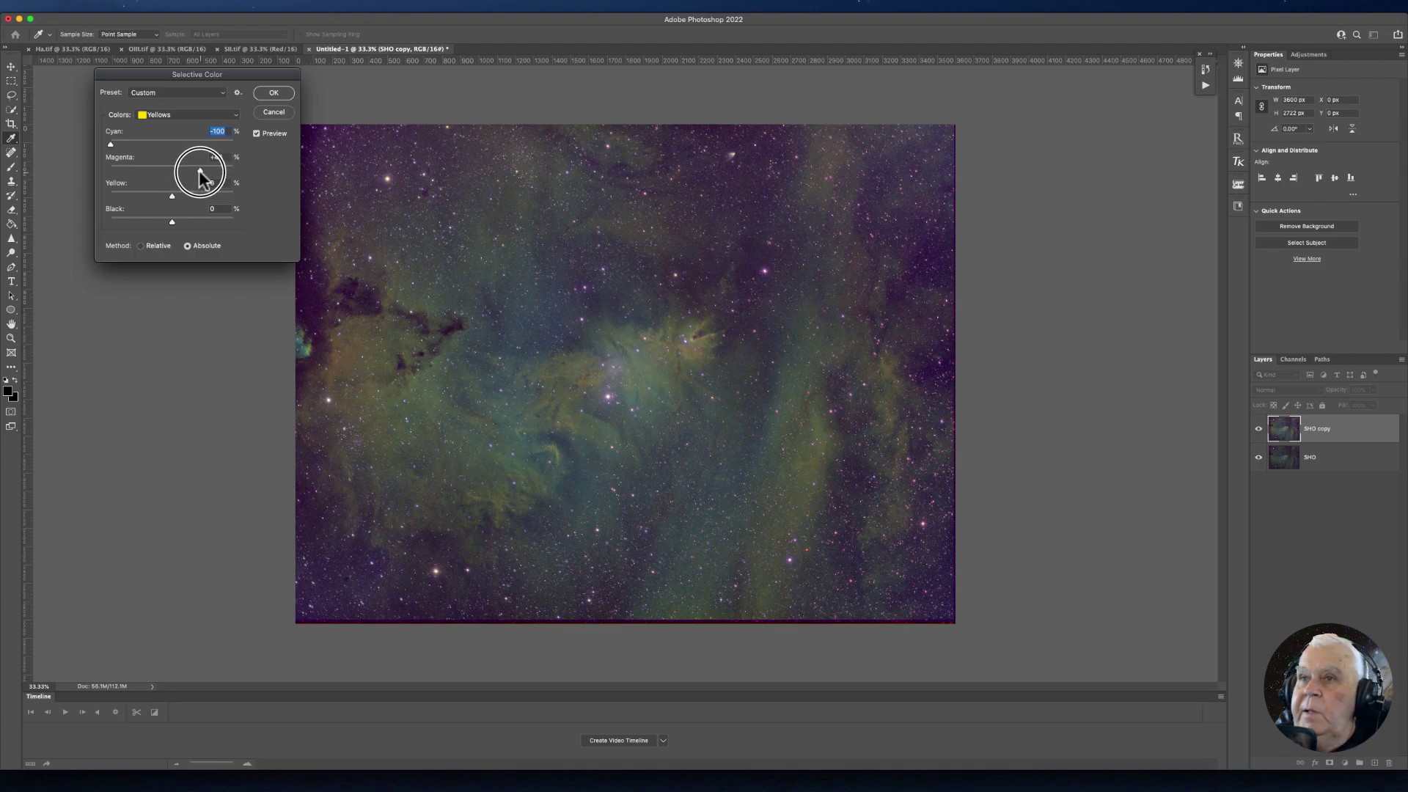
pyautogui.moveTo(188, 171); pyautogui.dragTo(176, 169)
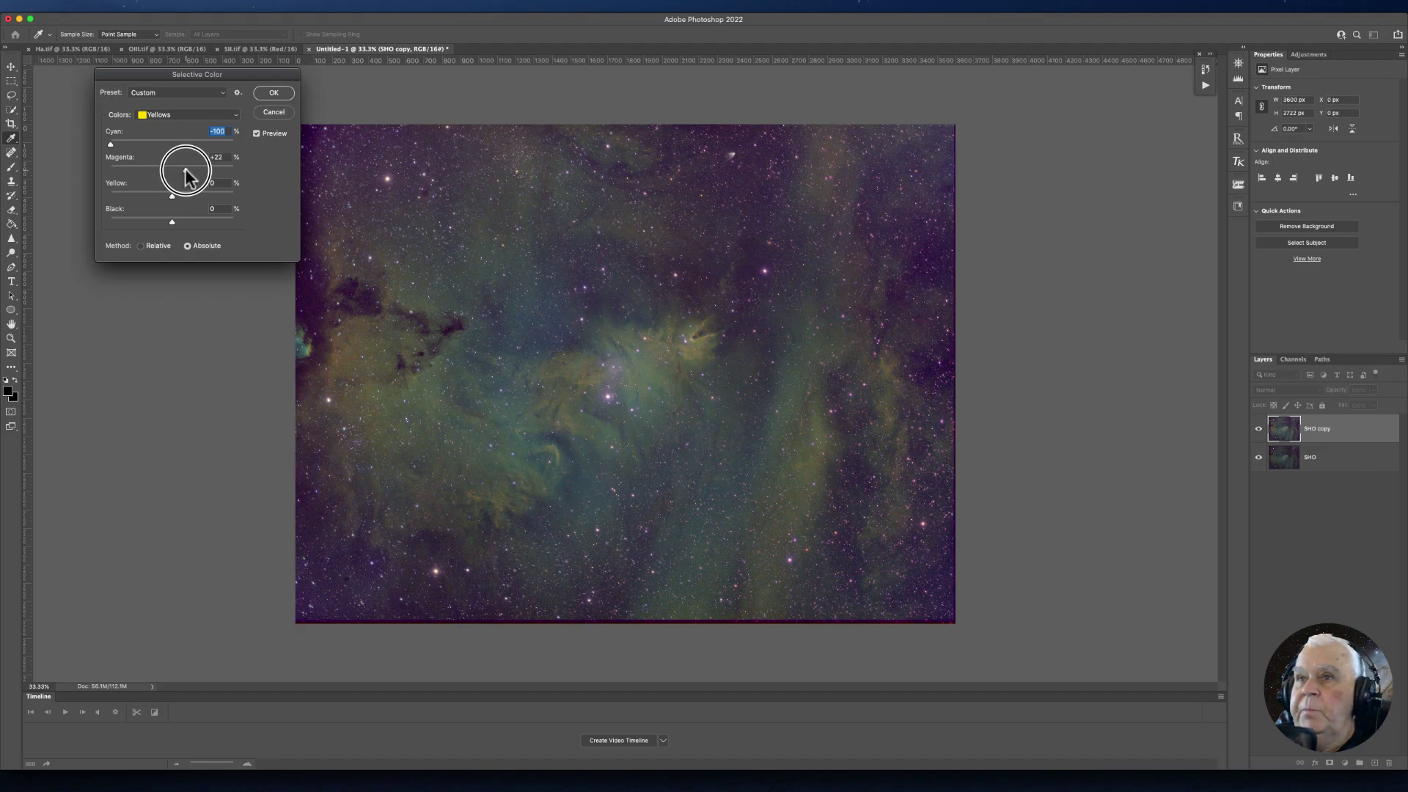
pyautogui.moveTo(186, 170); pyautogui.dragTo(186, 169)
pyautogui.click(233, 117)
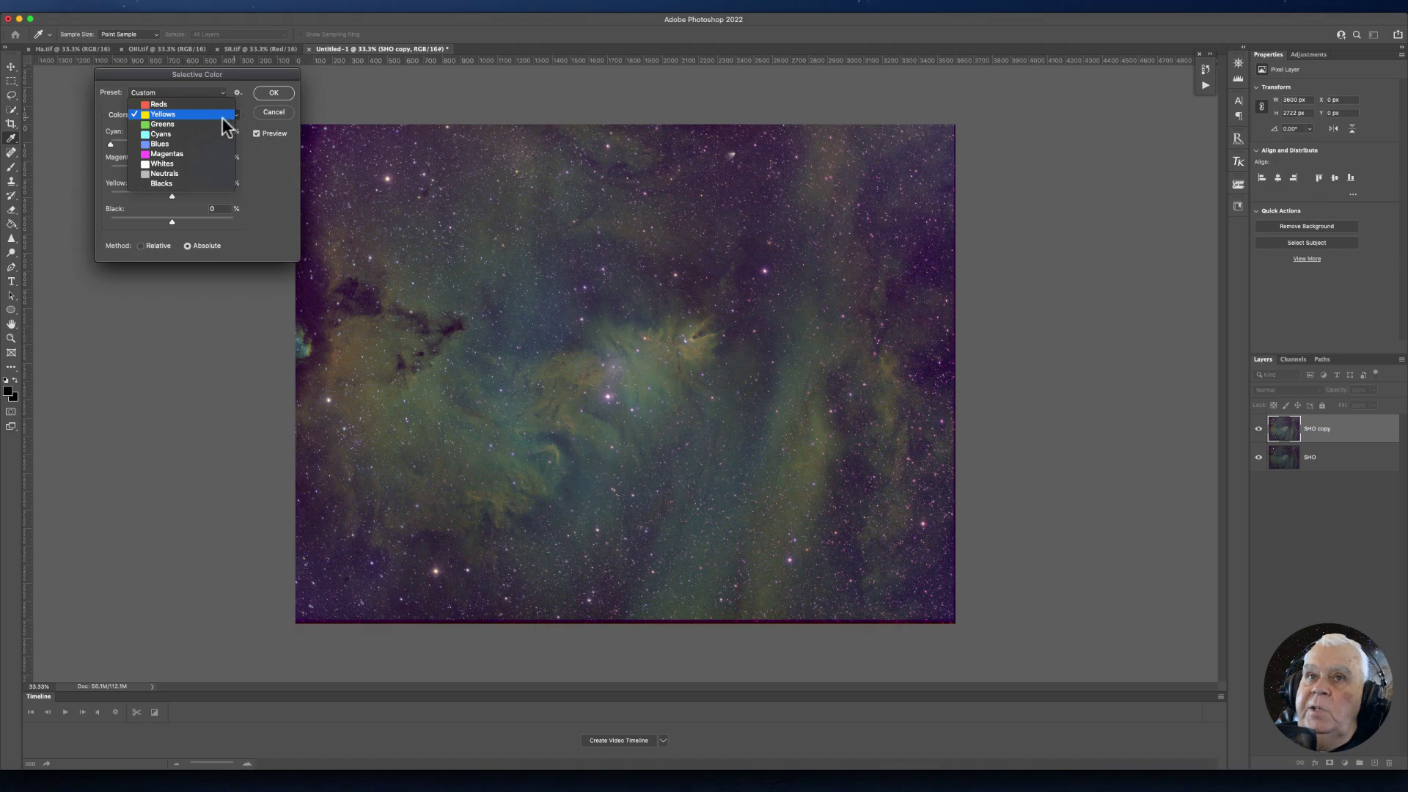
# Set the Cyans range to Yellow -100 and Magenta -17, then apply the Selective Color correction.
pyautogui.click(174, 135)
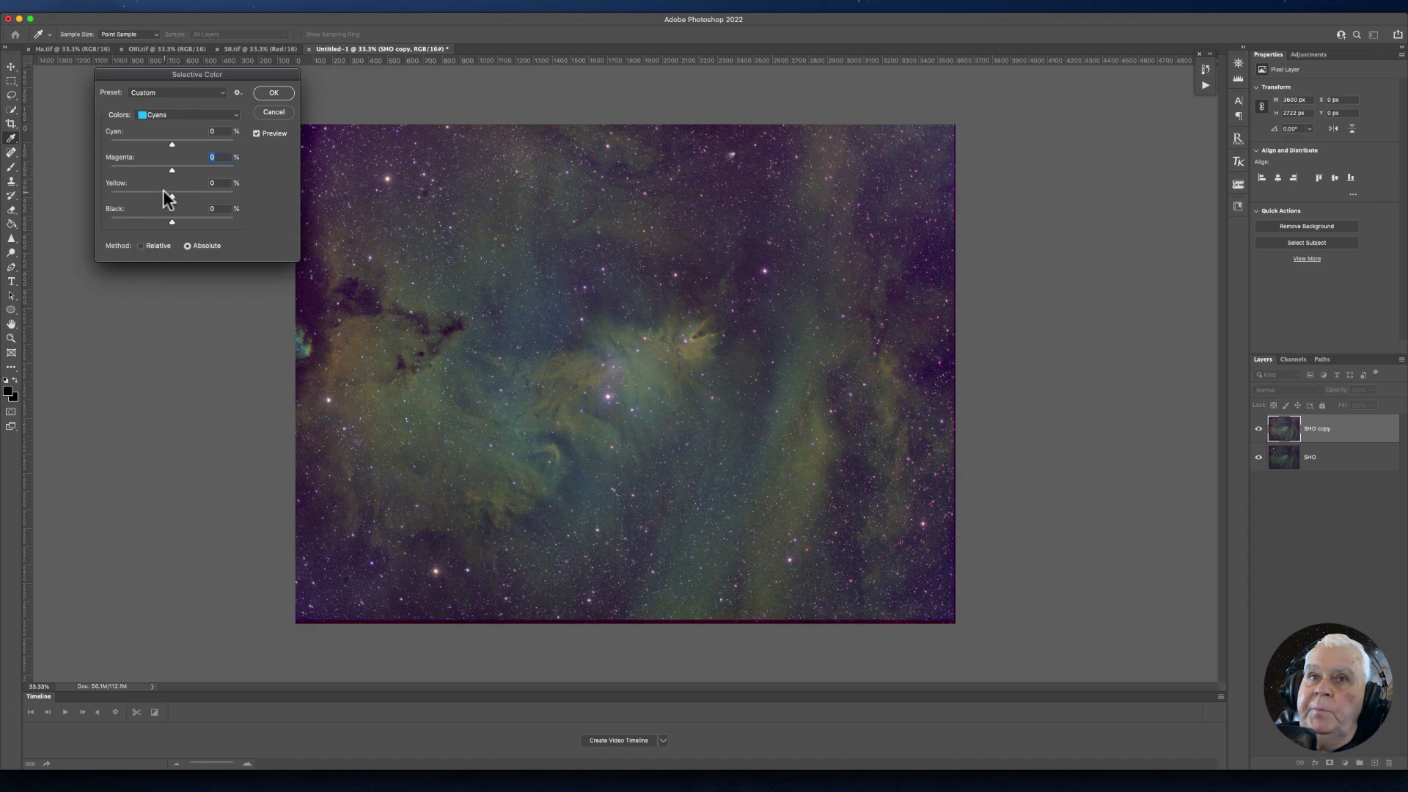
pyautogui.moveTo(170, 196); pyautogui.dragTo(88, 183)
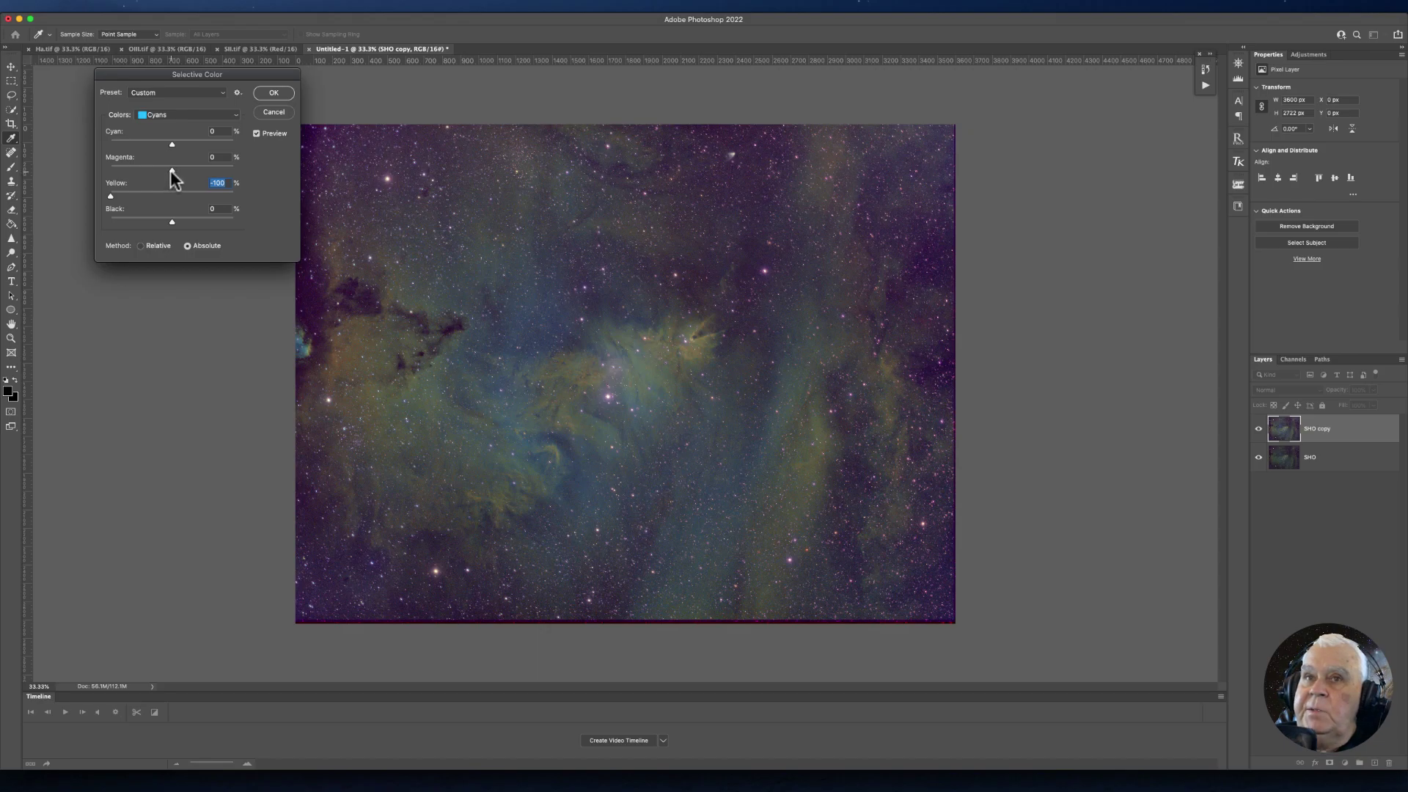
pyautogui.moveTo(170, 170)
pyautogui.mouseDown()
pyautogui.moveTo(121, 170)
pyautogui.moveTo(180, 170)
pyautogui.moveTo(156, 170)
pyautogui.mouseUp()
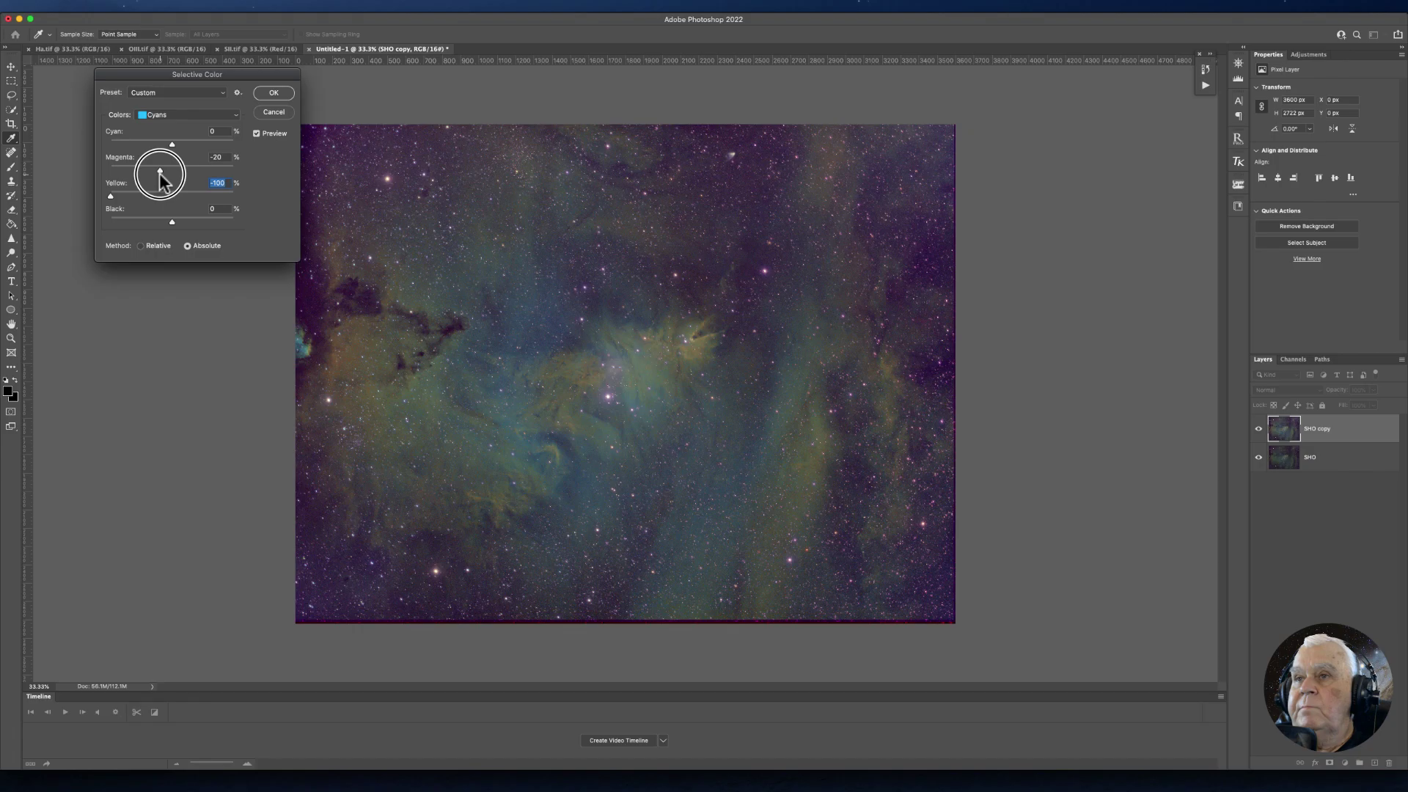
pyautogui.moveTo(161, 174); pyautogui.dragTo(163, 174)
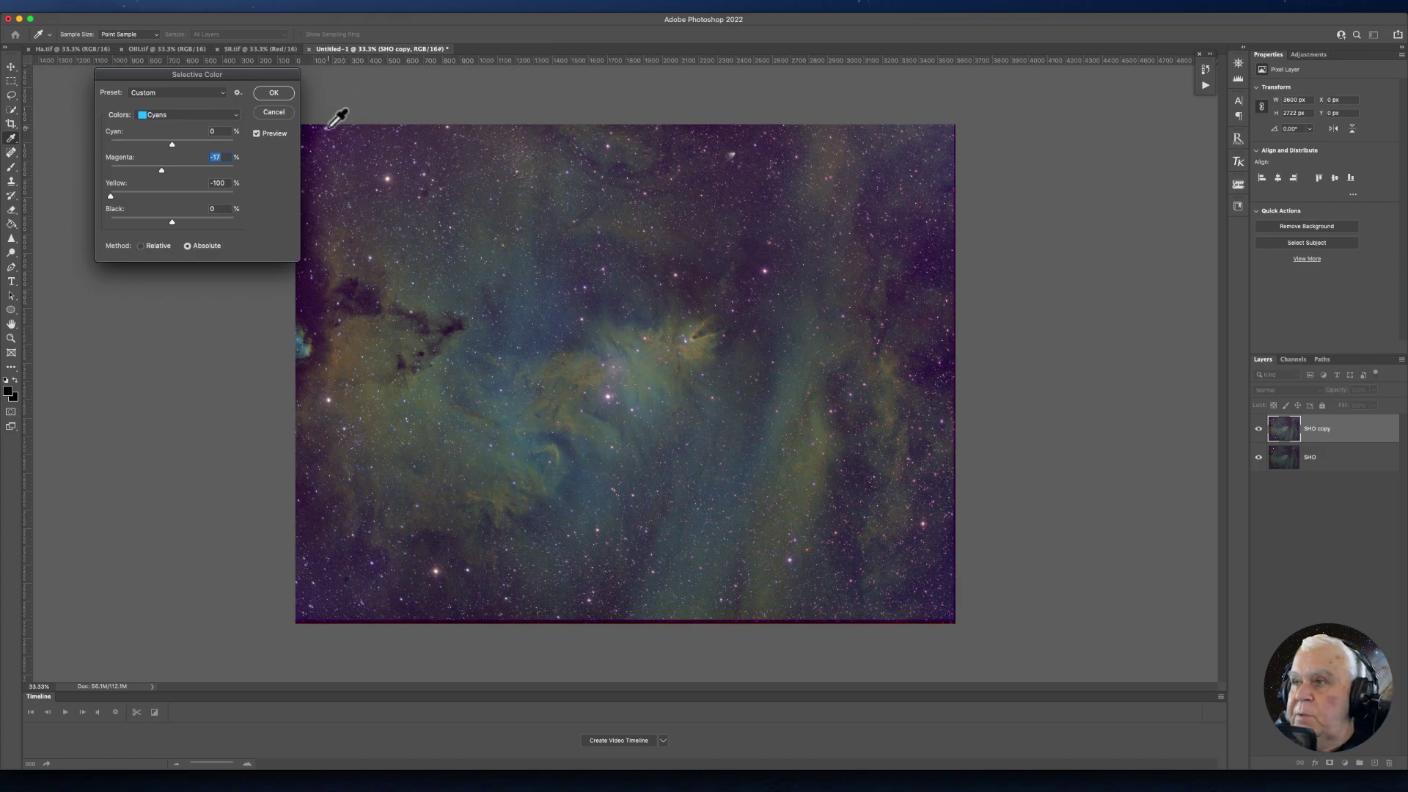
pyautogui.click(271, 92)
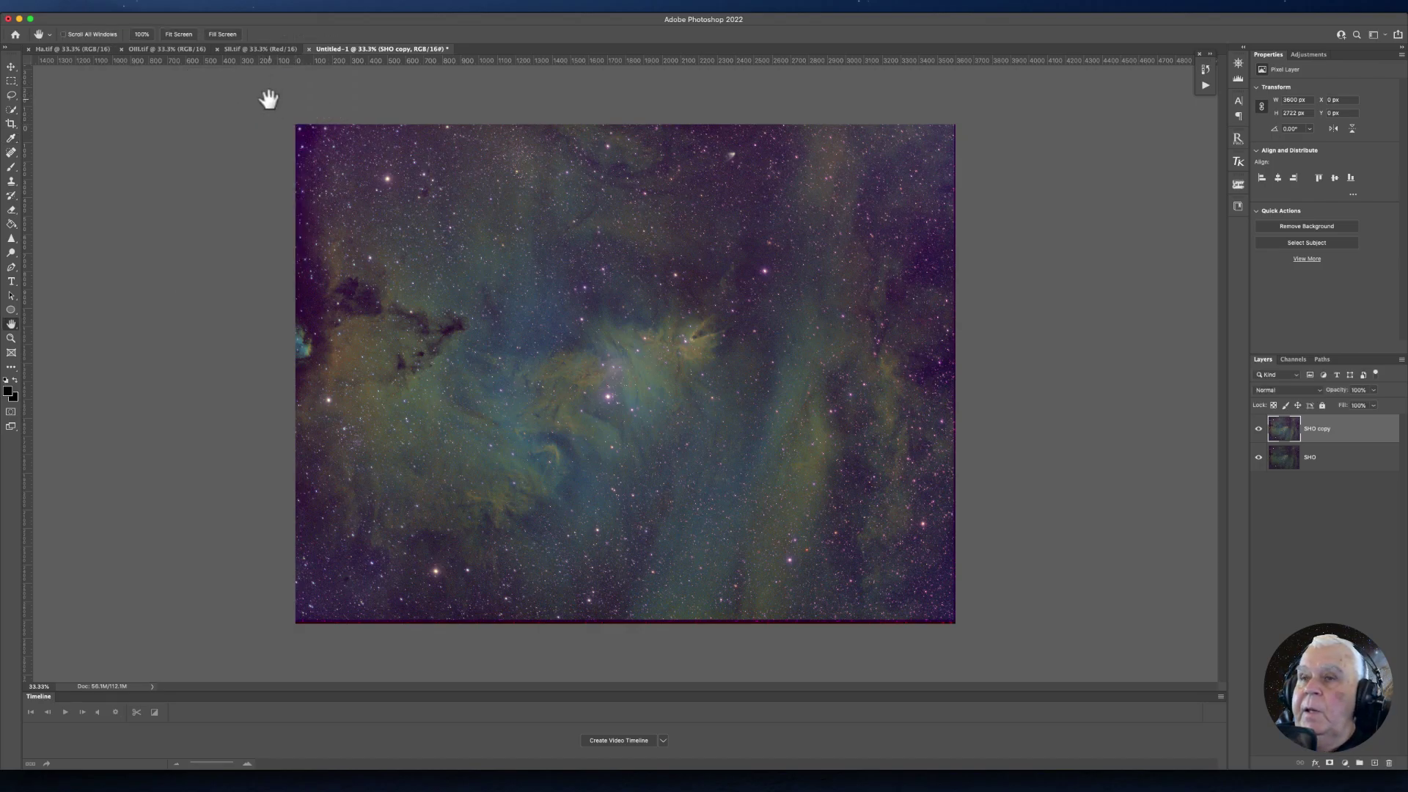
# Flatten the image with Layer > Flatten Image and bring up the new fill or adjustment layer menu.
pyautogui.click(175, 6)
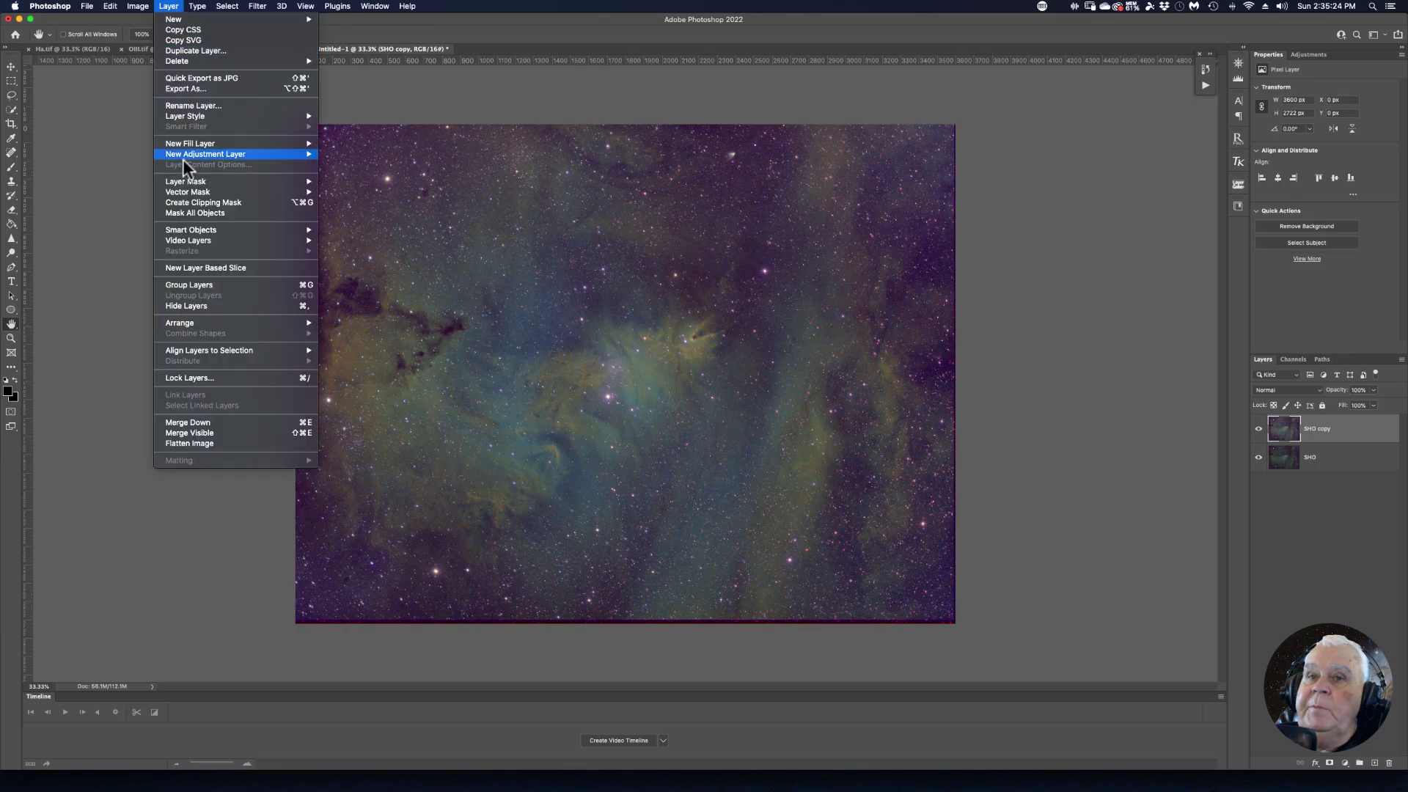
pyautogui.click(204, 441)
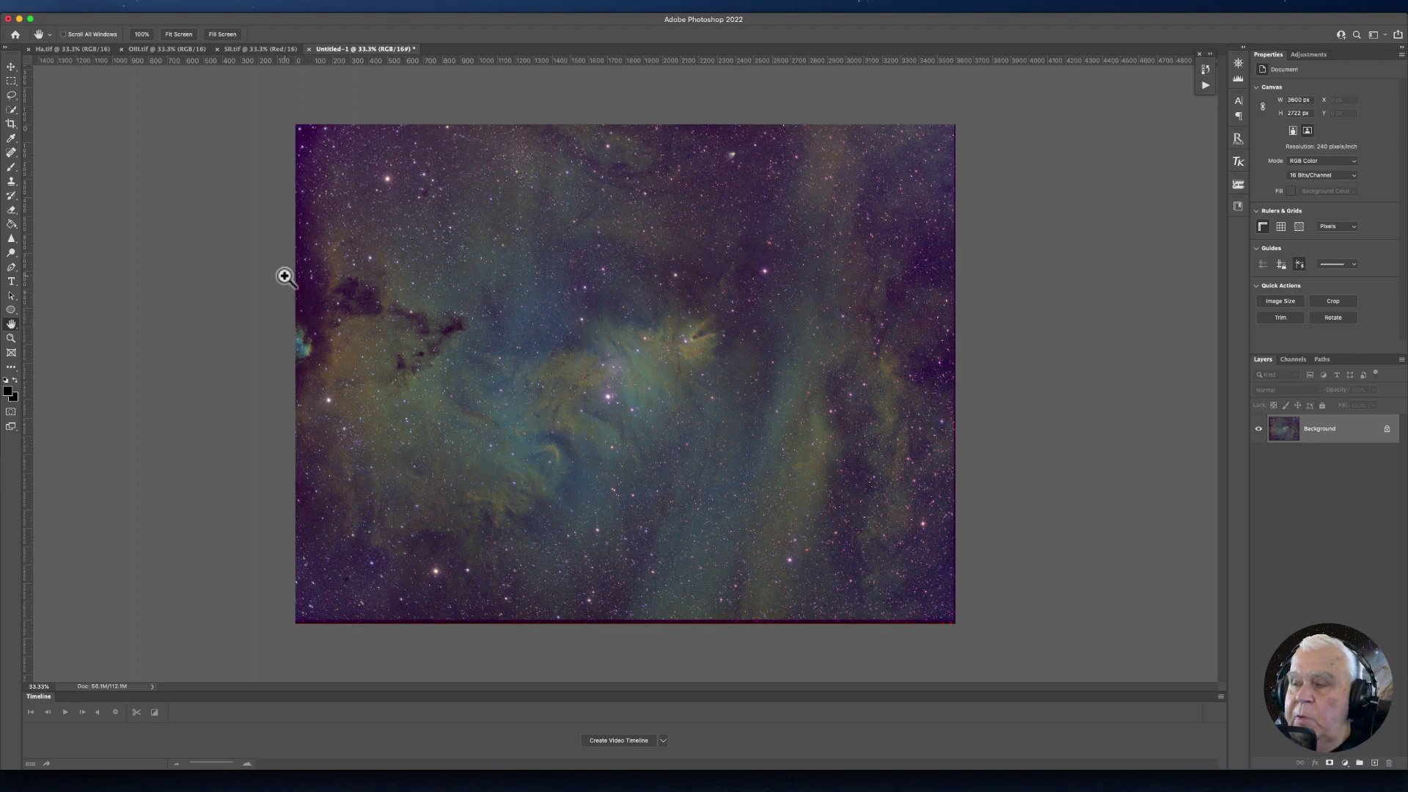
pyautogui.press('super+j')
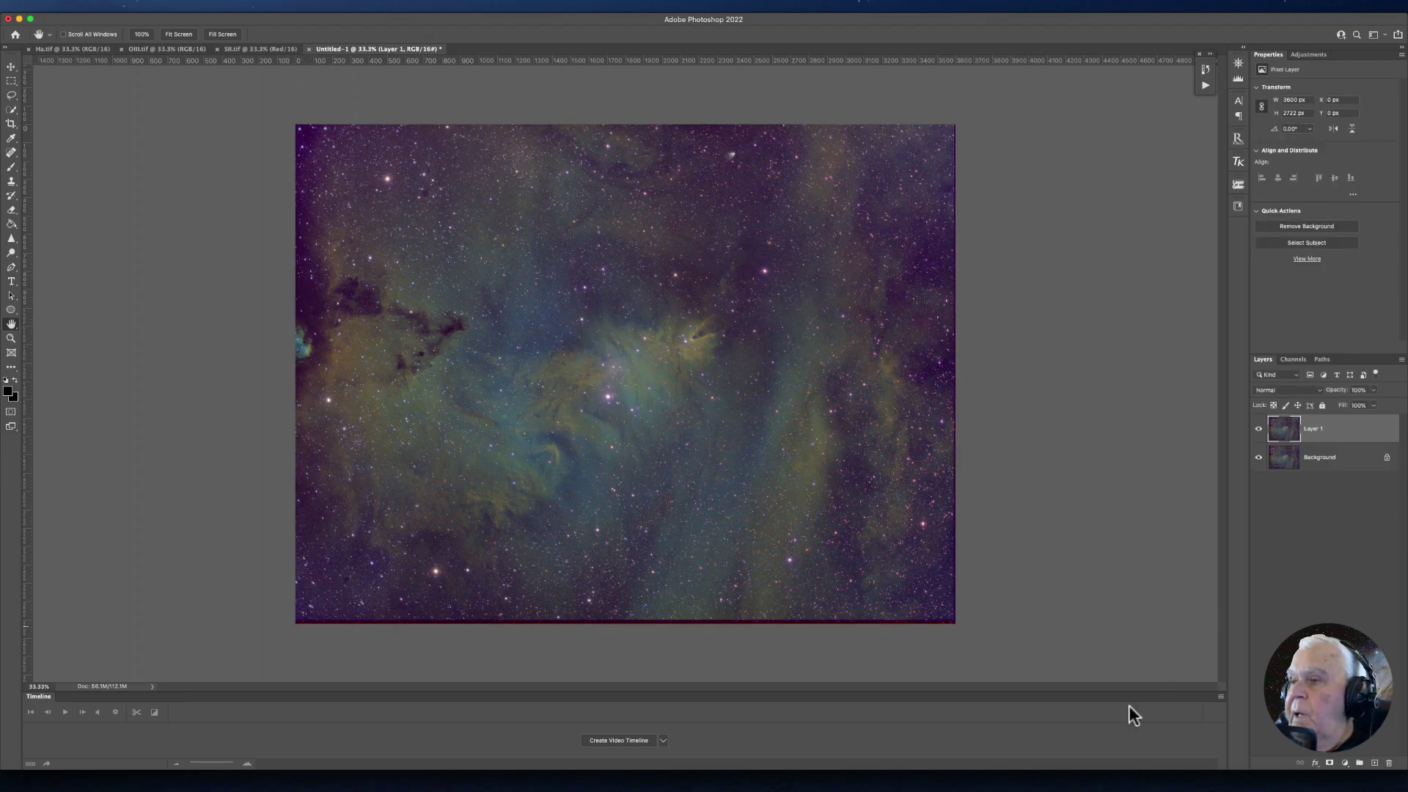
pyautogui.press('Delete')
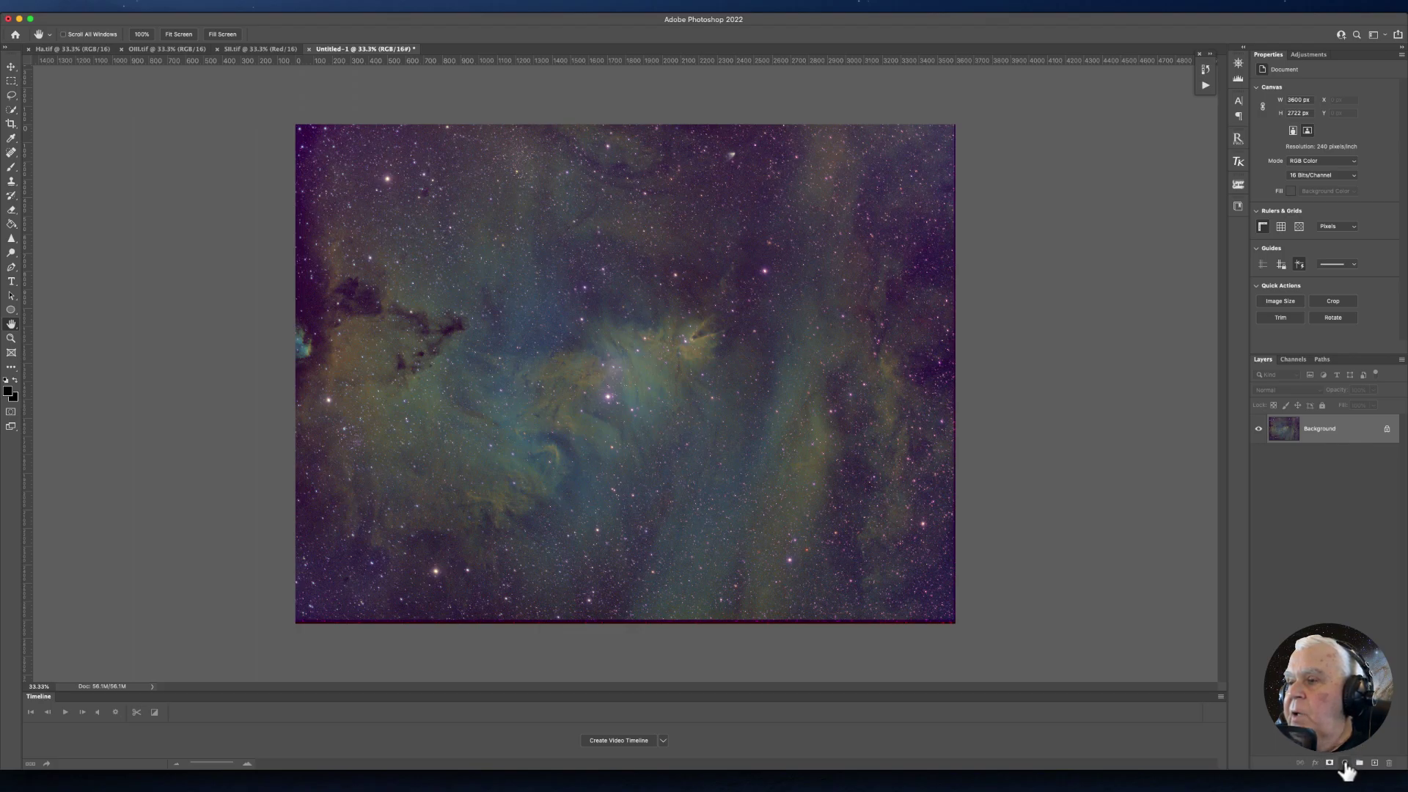
pyautogui.click(1345, 764)
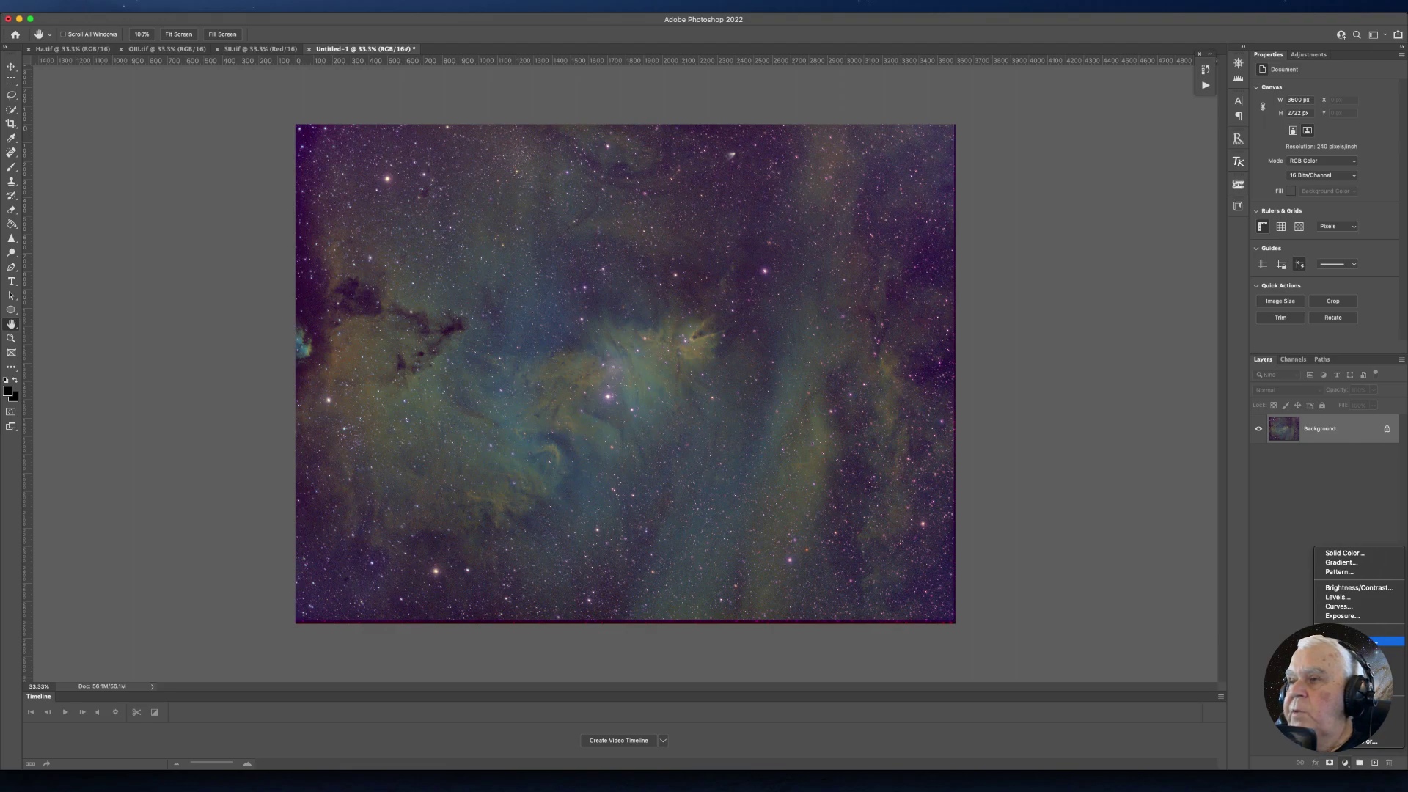
# Add a Hue/Saturation adjustment layer with Magentas saturation at -100, checking it zoomed in.
pyautogui.click(1357, 641)
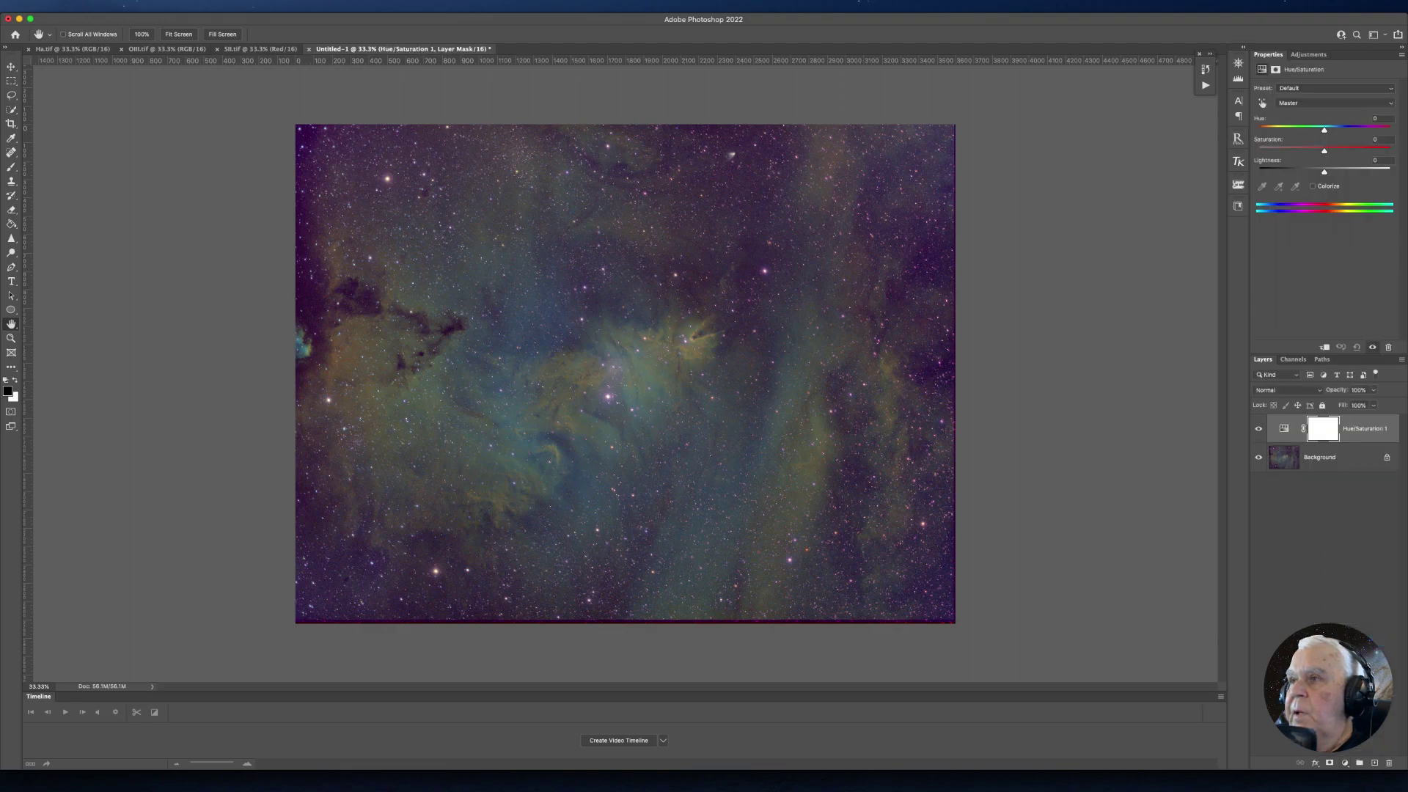
pyautogui.click(1392, 107)
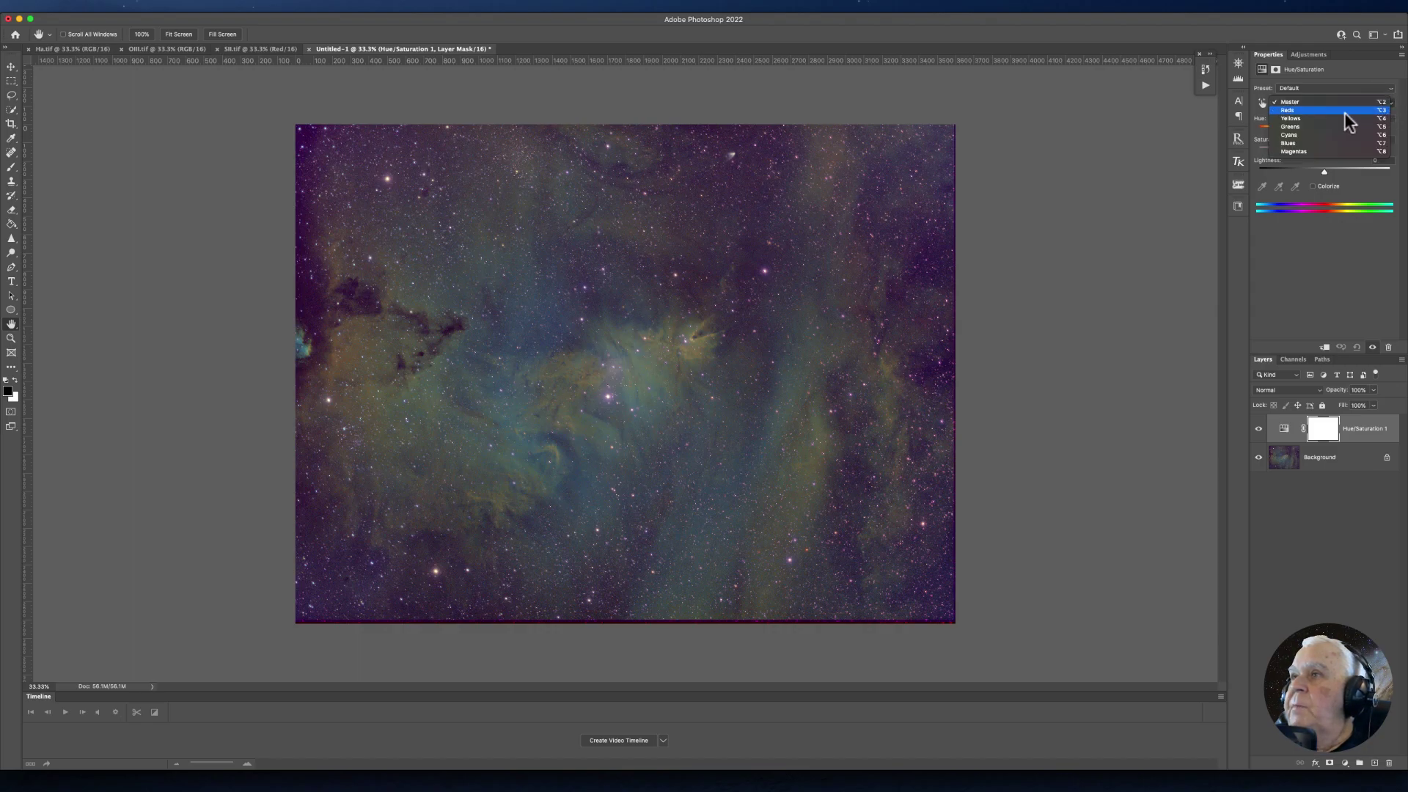
pyautogui.click(1303, 151)
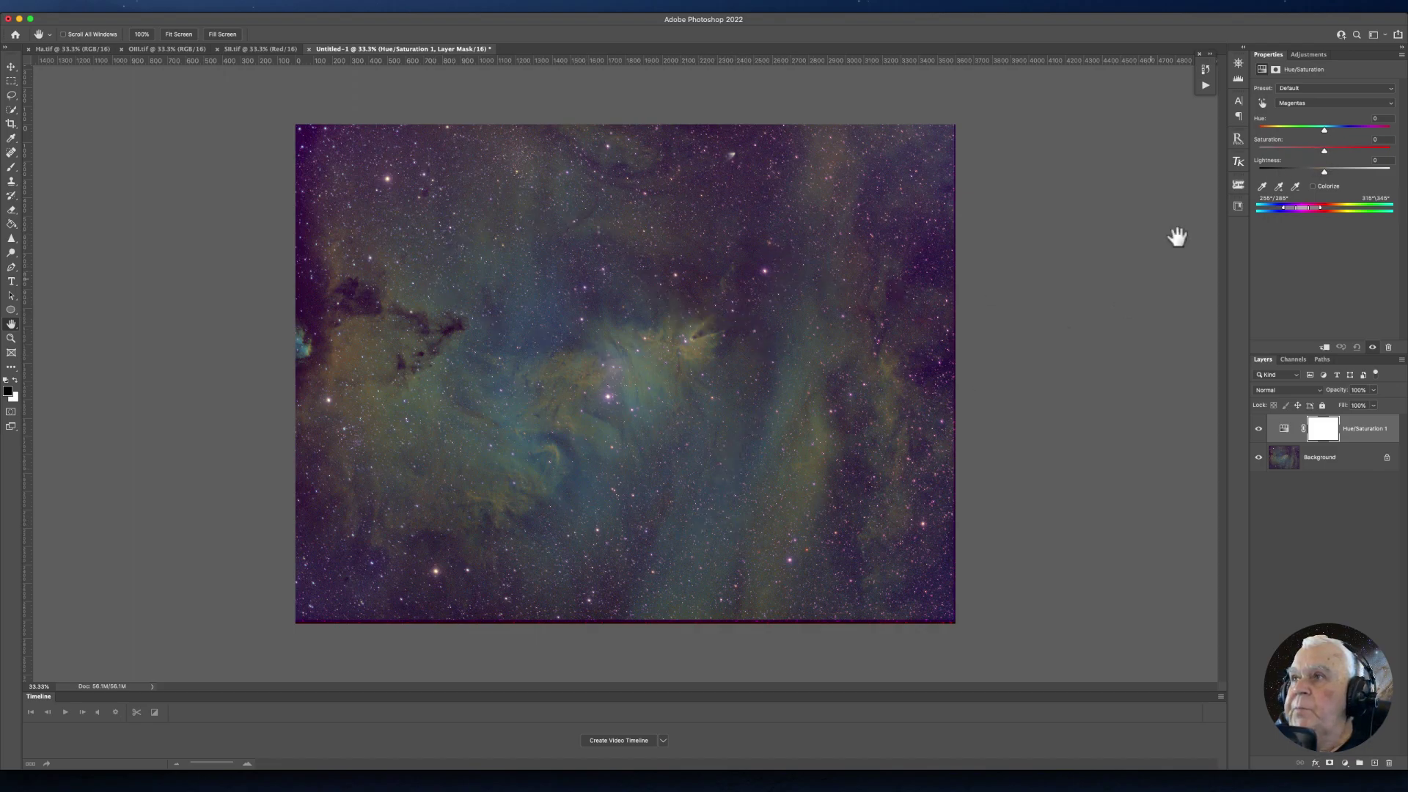
pyautogui.moveTo(1324, 153); pyautogui.dragTo(1113, 150)
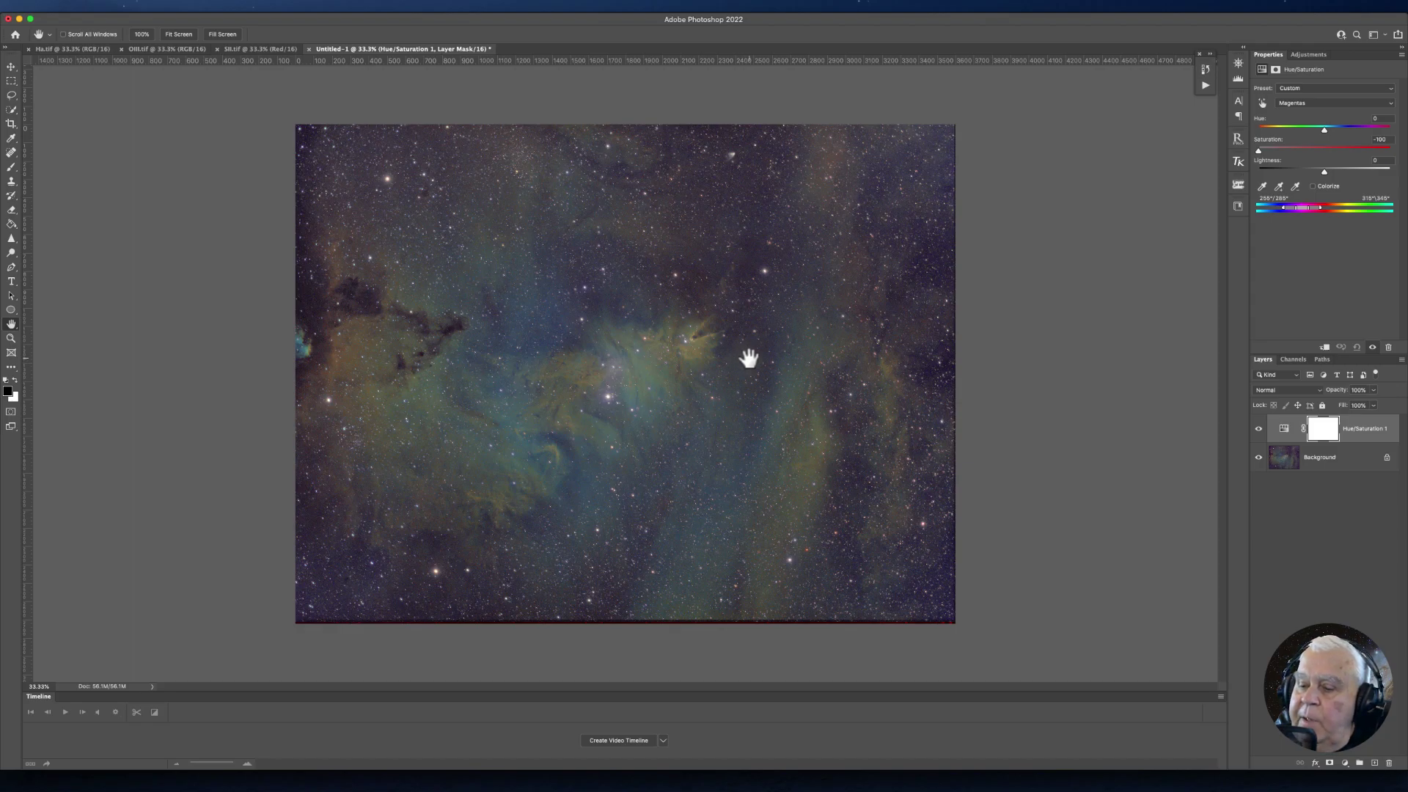
pyautogui.press('super+plus')
pyautogui.press('super+plus')
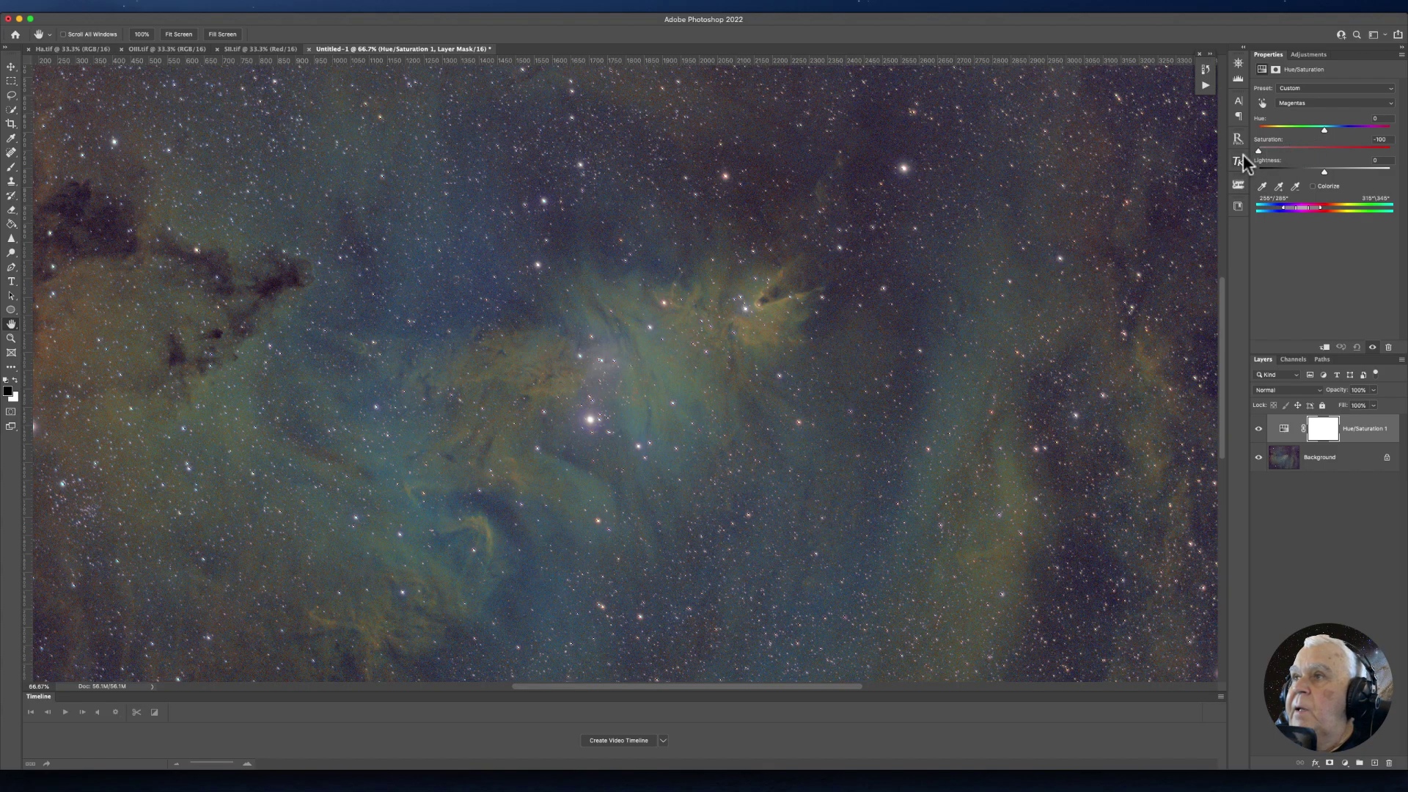
pyautogui.moveTo(1260, 149); pyautogui.dragTo(1326, 163)
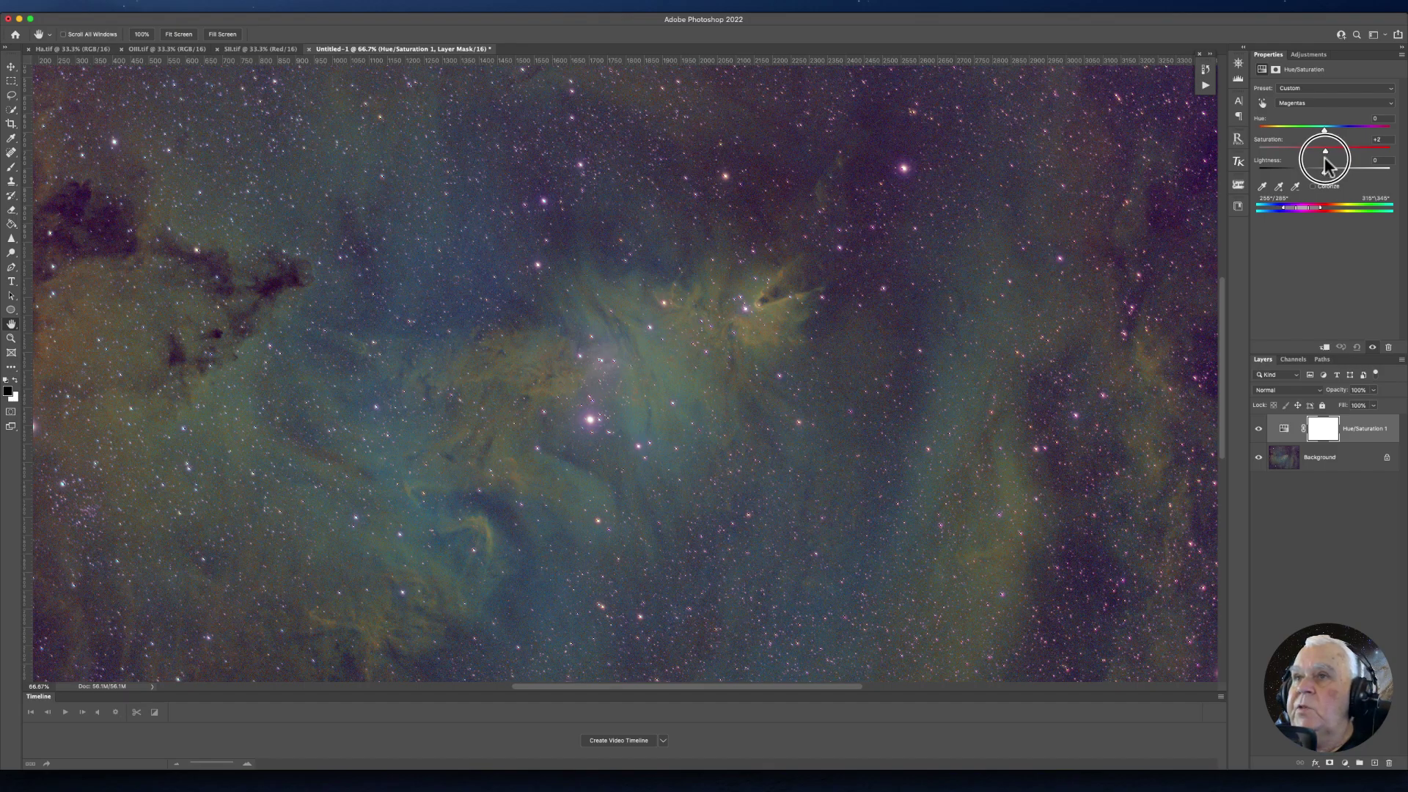
pyautogui.moveTo(1326, 163); pyautogui.dragTo(1198, 164)
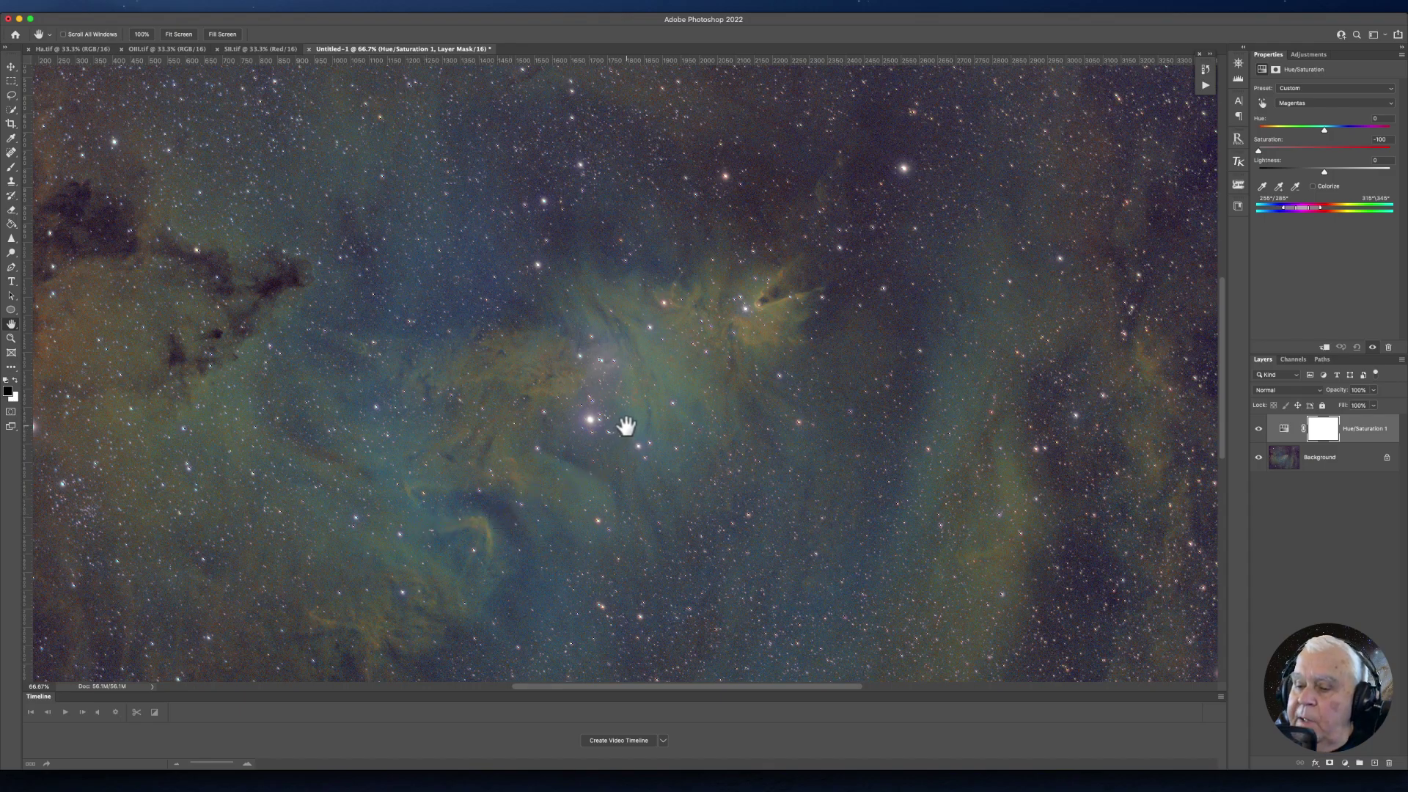
pyautogui.press('super+minus')
pyautogui.press('super+minus')
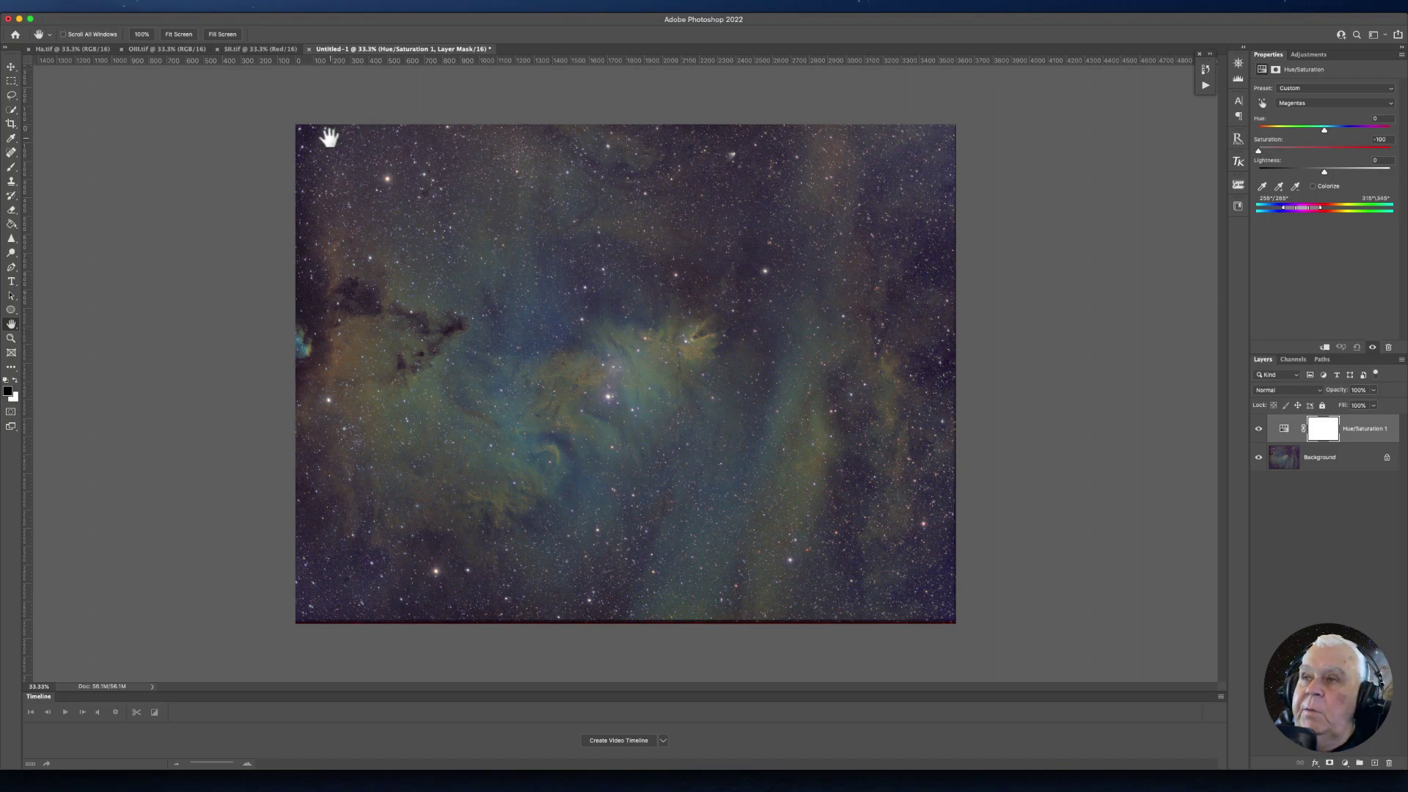
# Flatten the image and set up a PNG export with the DSS folder as destination.
pyautogui.click(173, 6)
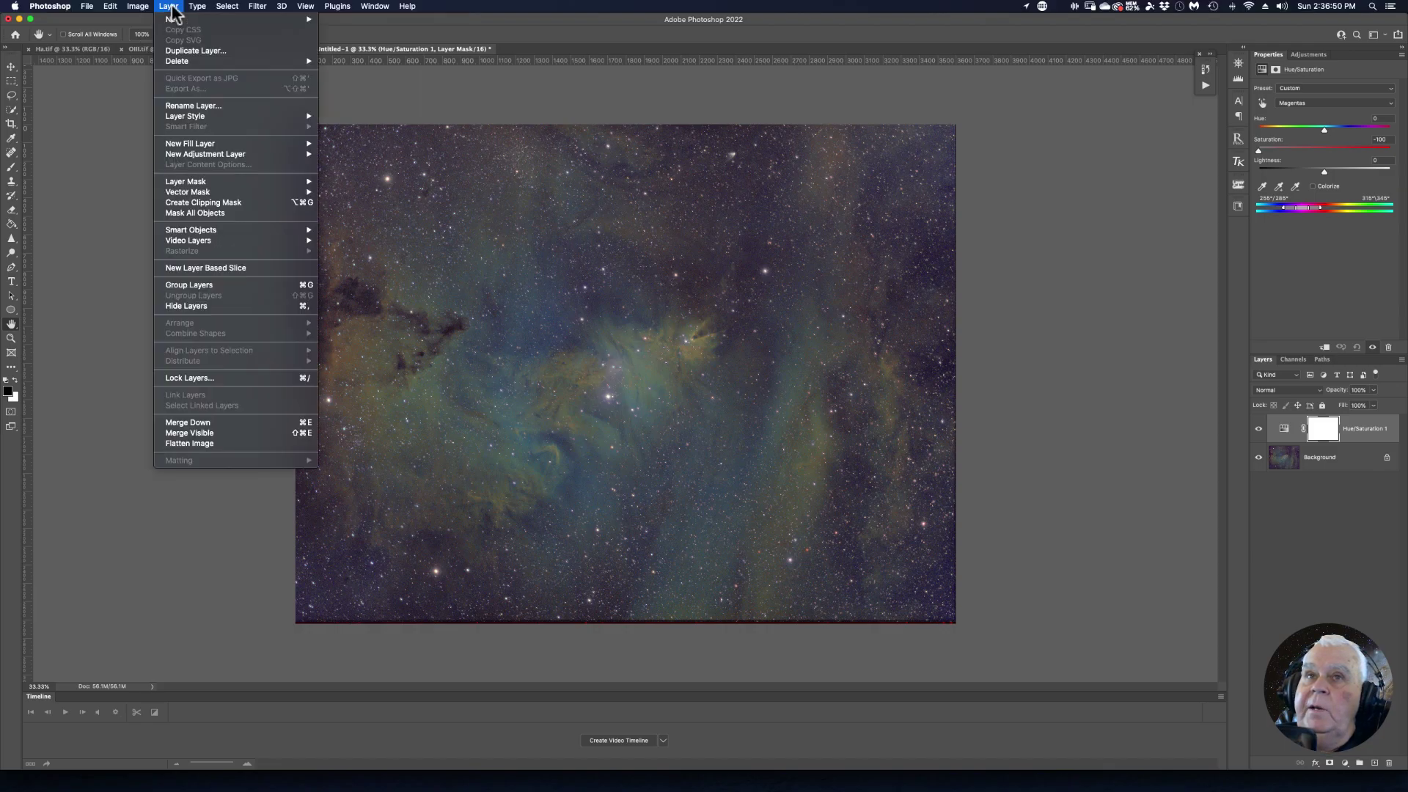
pyautogui.click(210, 444)
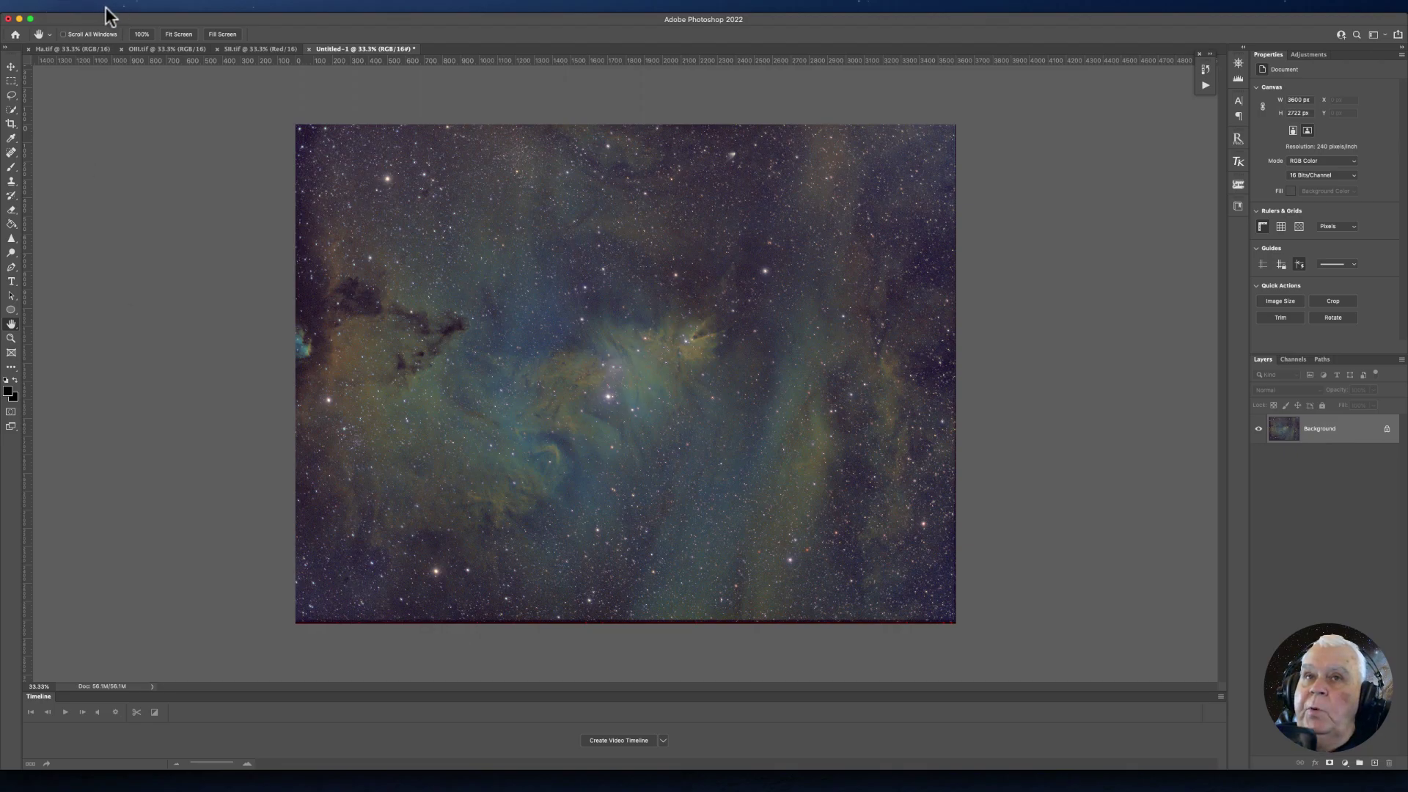
pyautogui.click(85, 6)
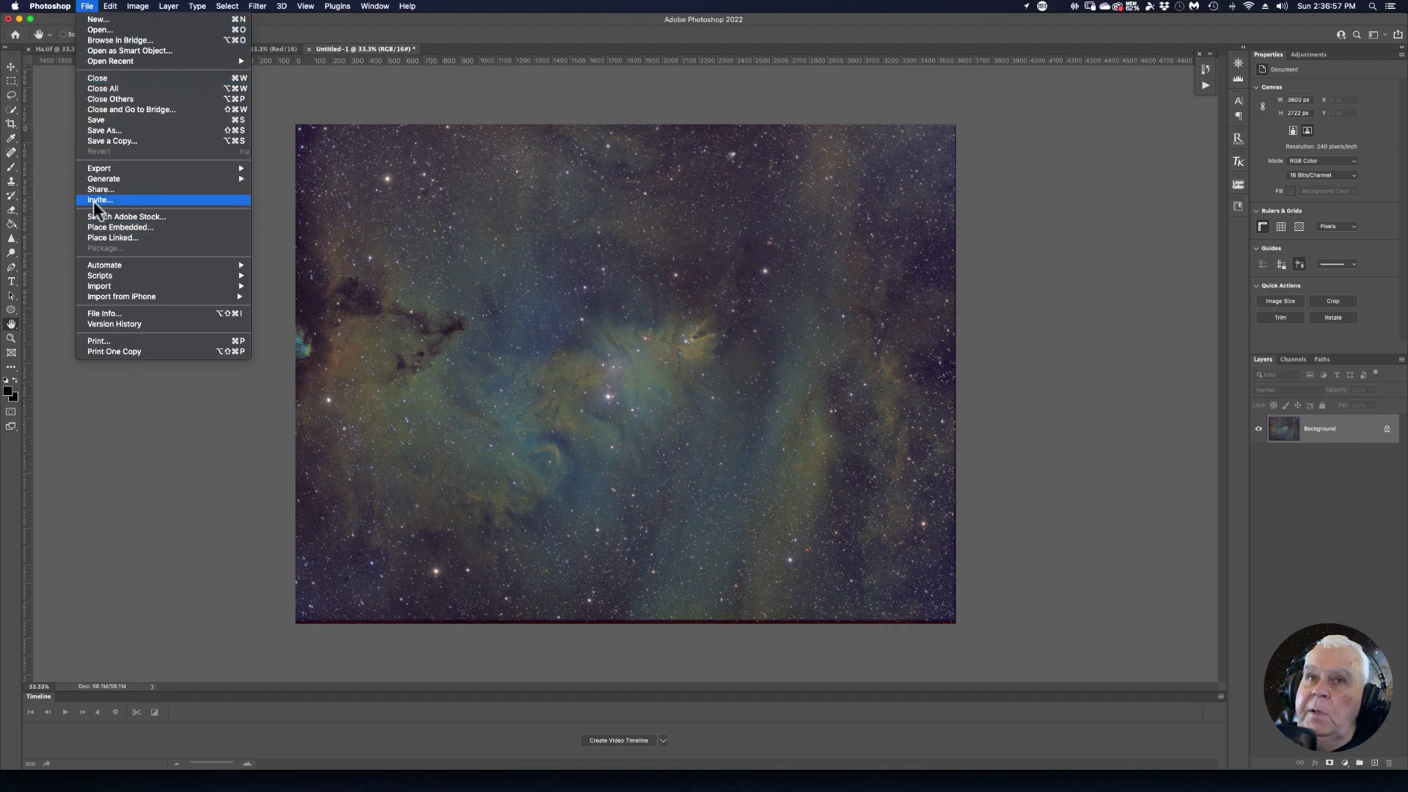
pyautogui.moveTo(105, 174)
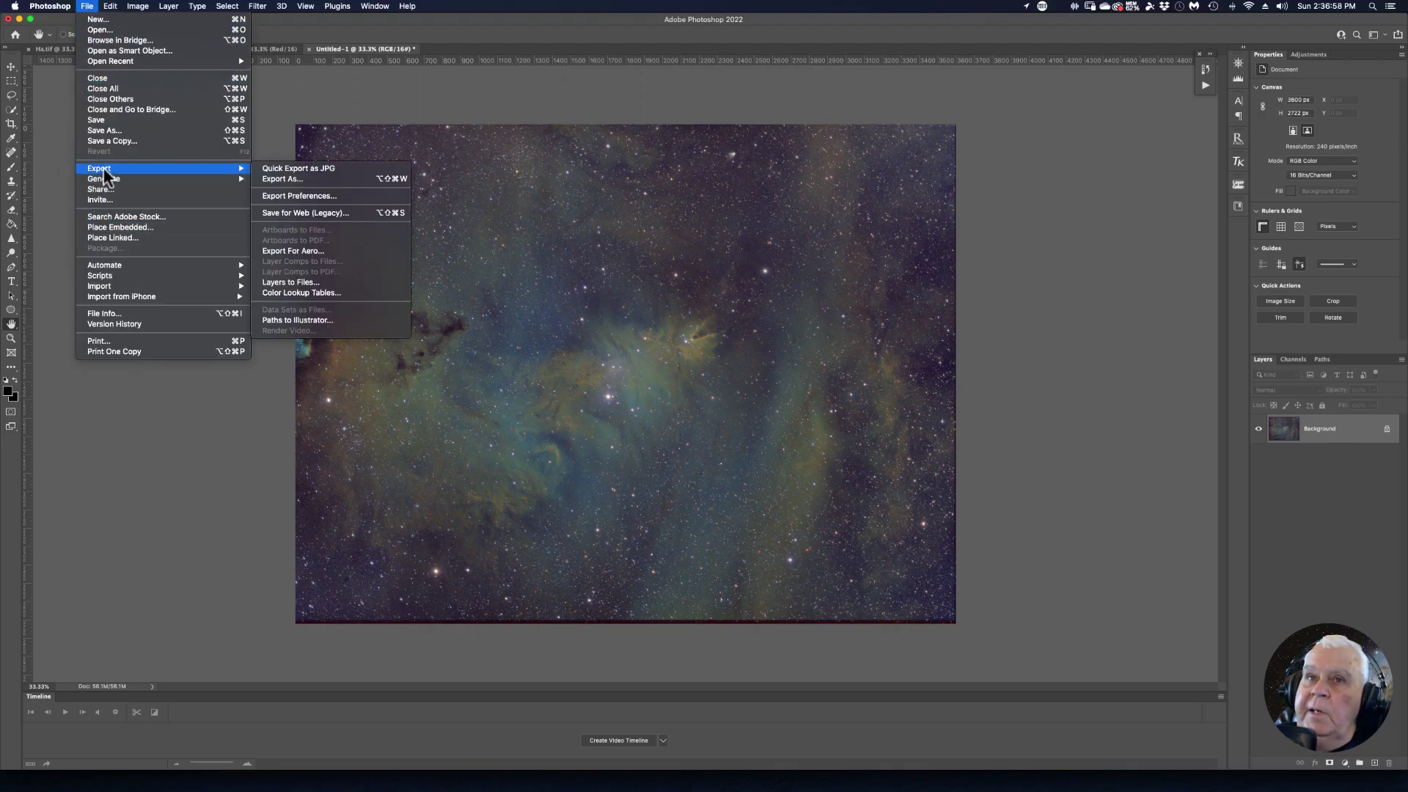
pyautogui.click(277, 179)
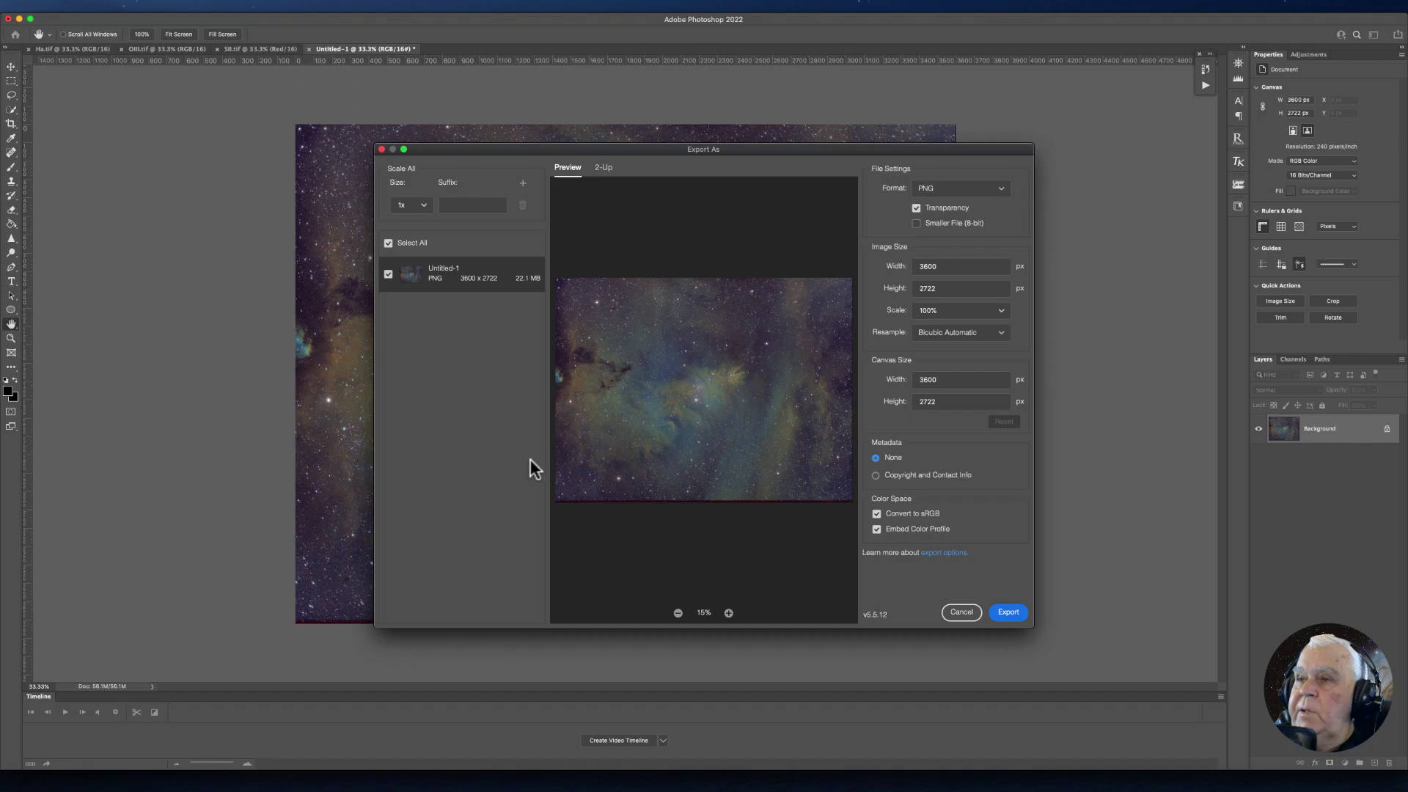
pyautogui.click(1008, 612)
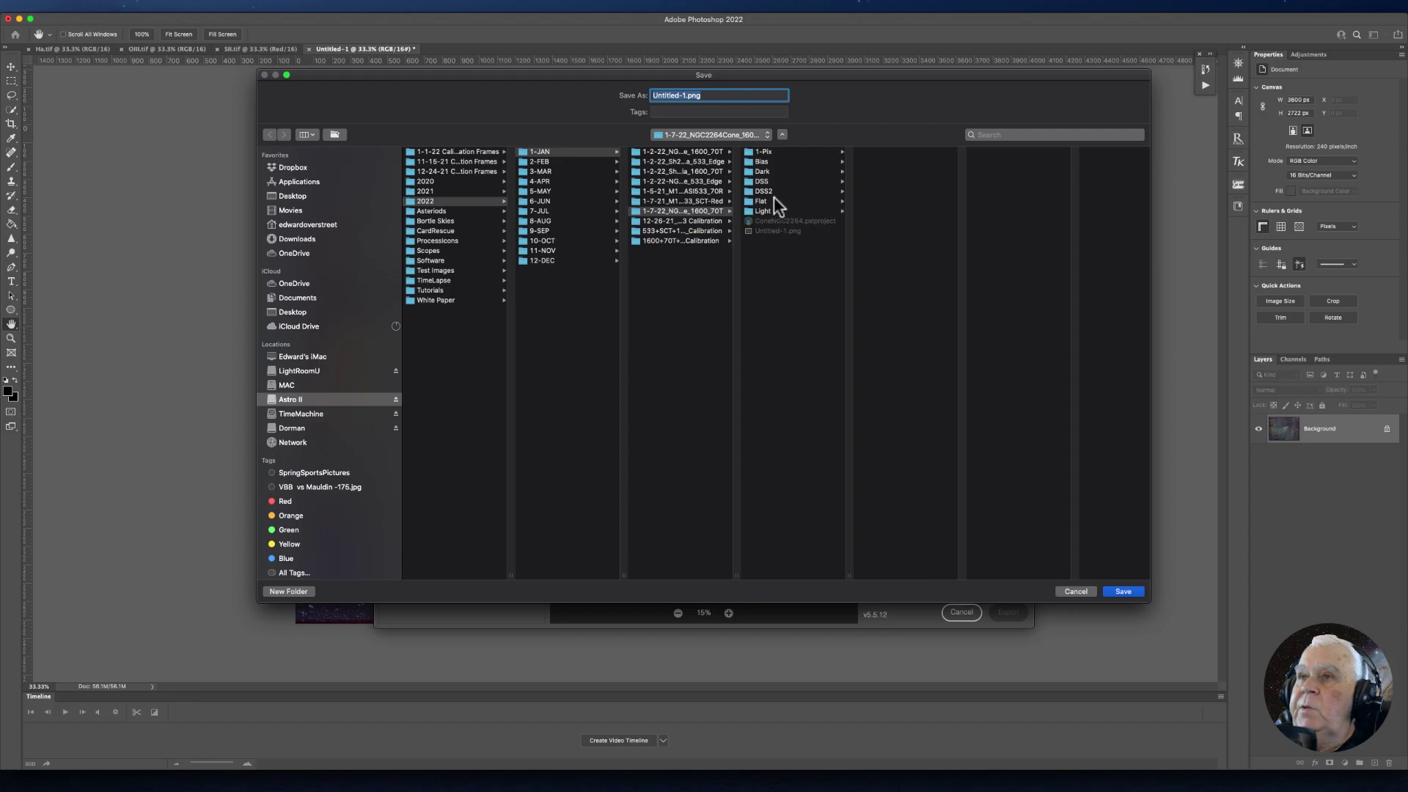
pyautogui.click(763, 181)
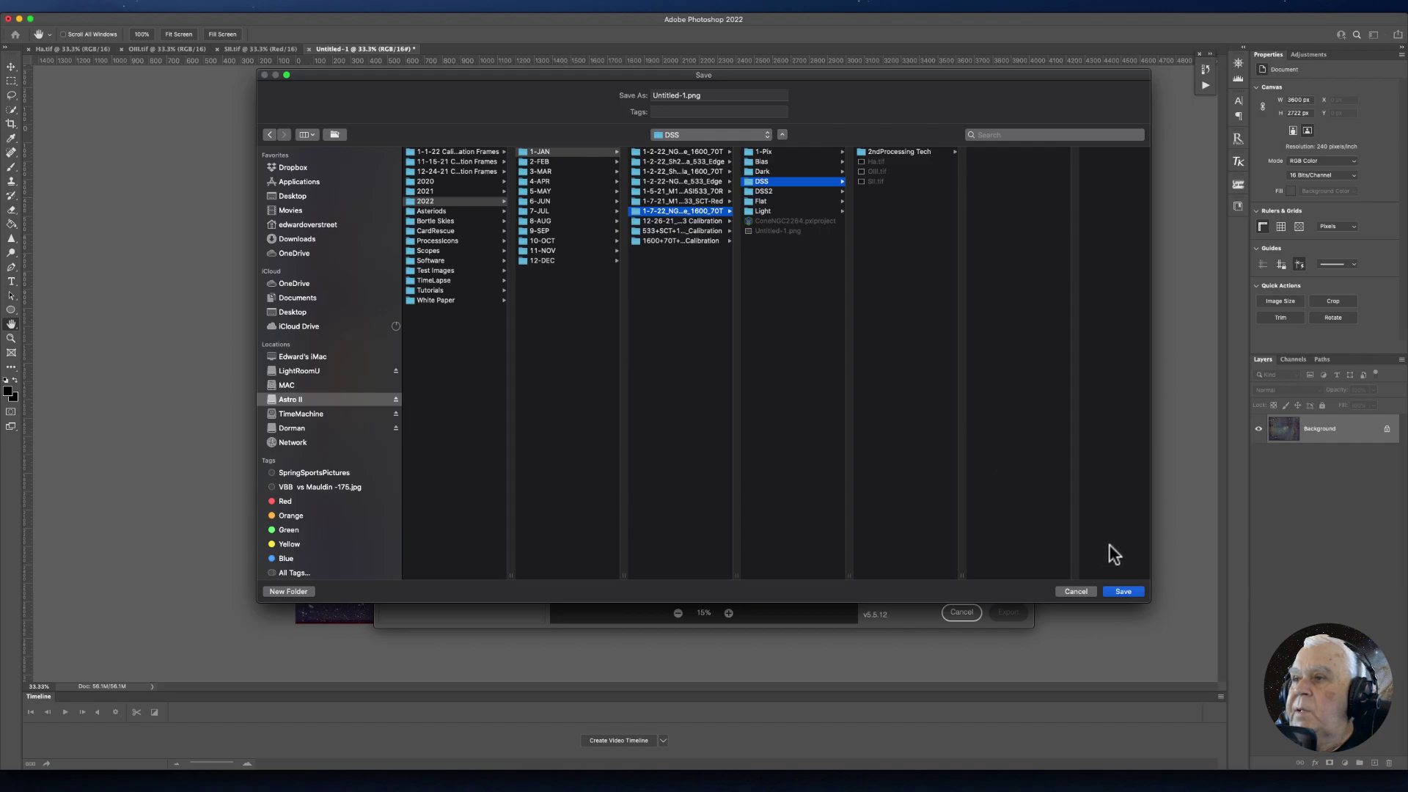
# Save the PNG export, dismiss the clipboard export warning, and switch to Lightroom.
pyautogui.click(1123, 592)
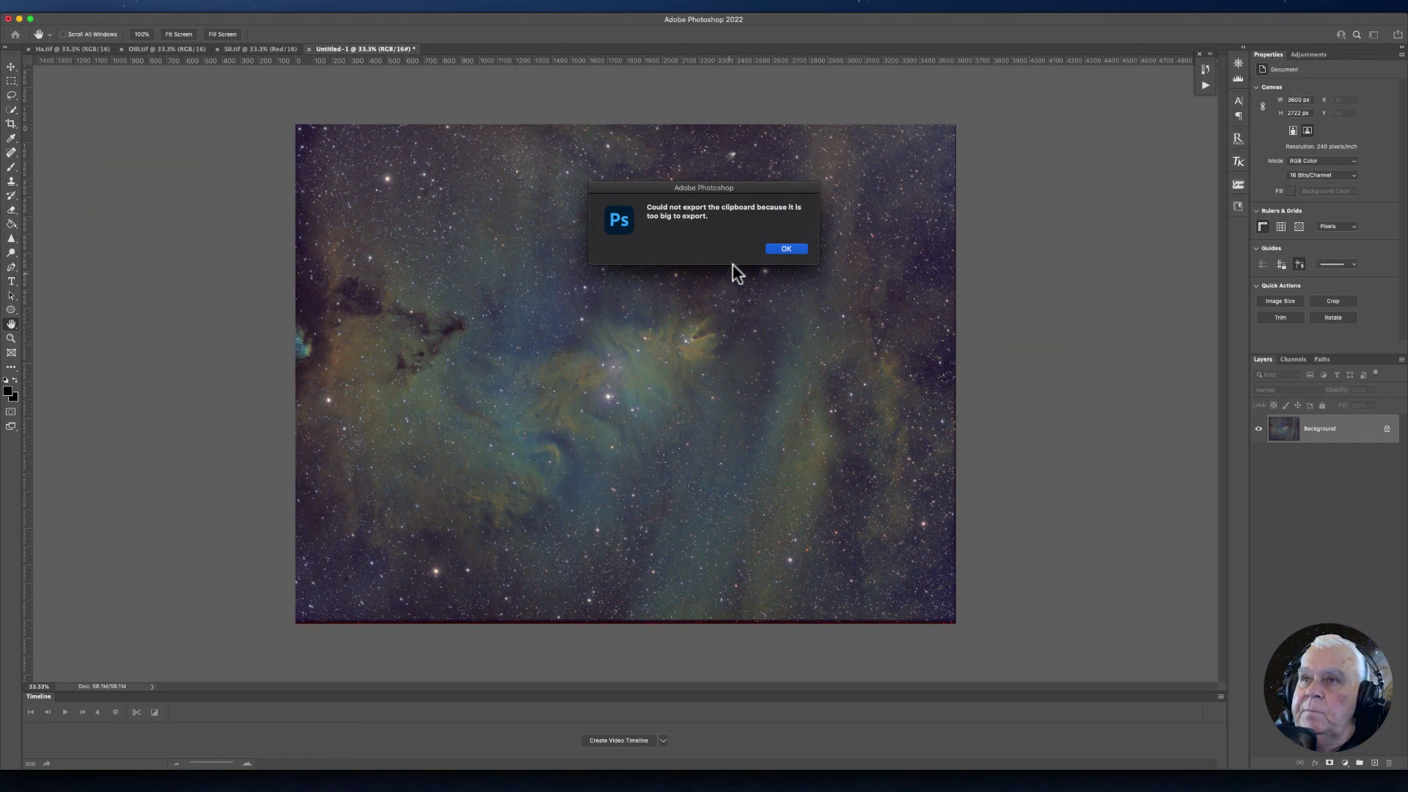
pyautogui.click(788, 249)
pyautogui.click(35, 771)
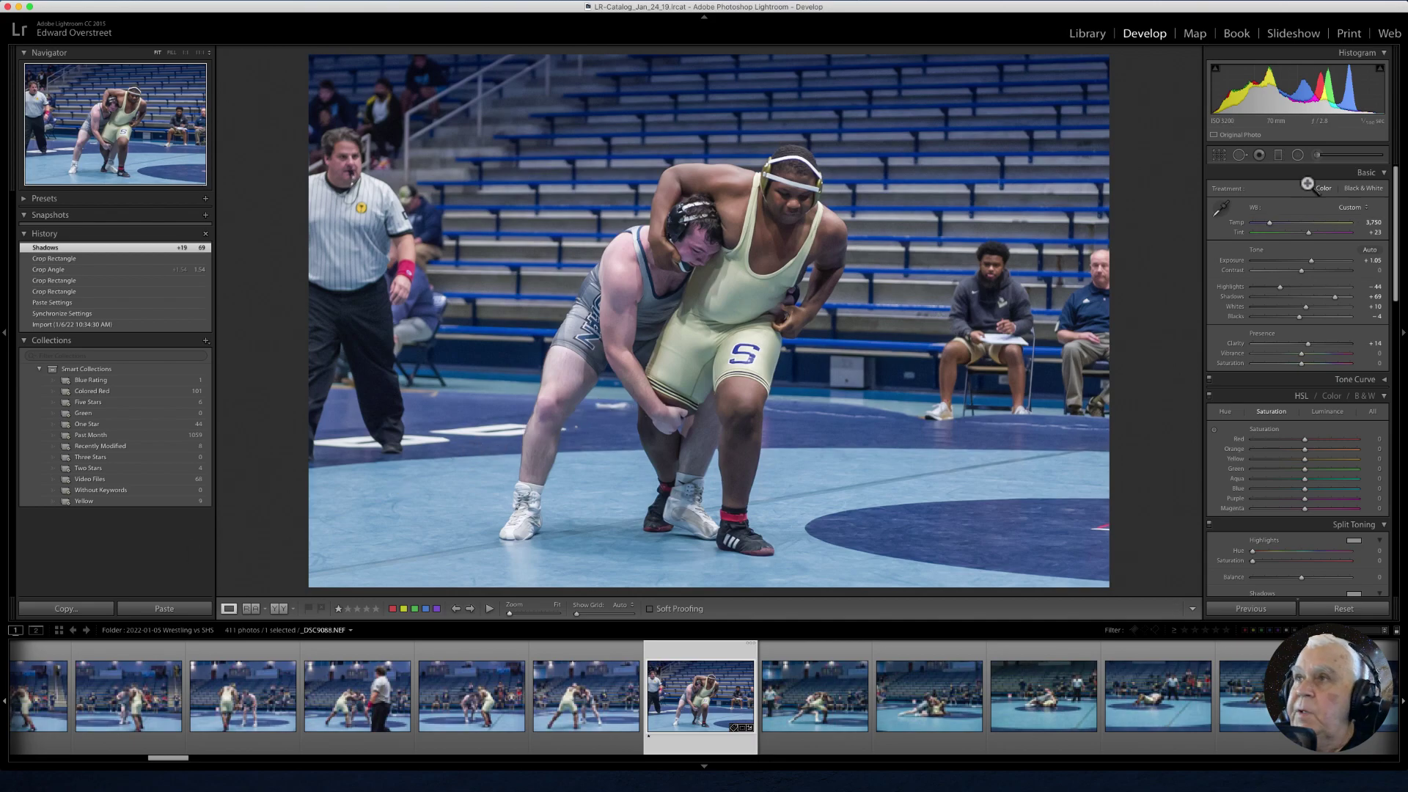
# Import the composite PNG from the 1-7-22_NGC2264Cone folder into the Lightroom Library.
pyautogui.click(1084, 34)
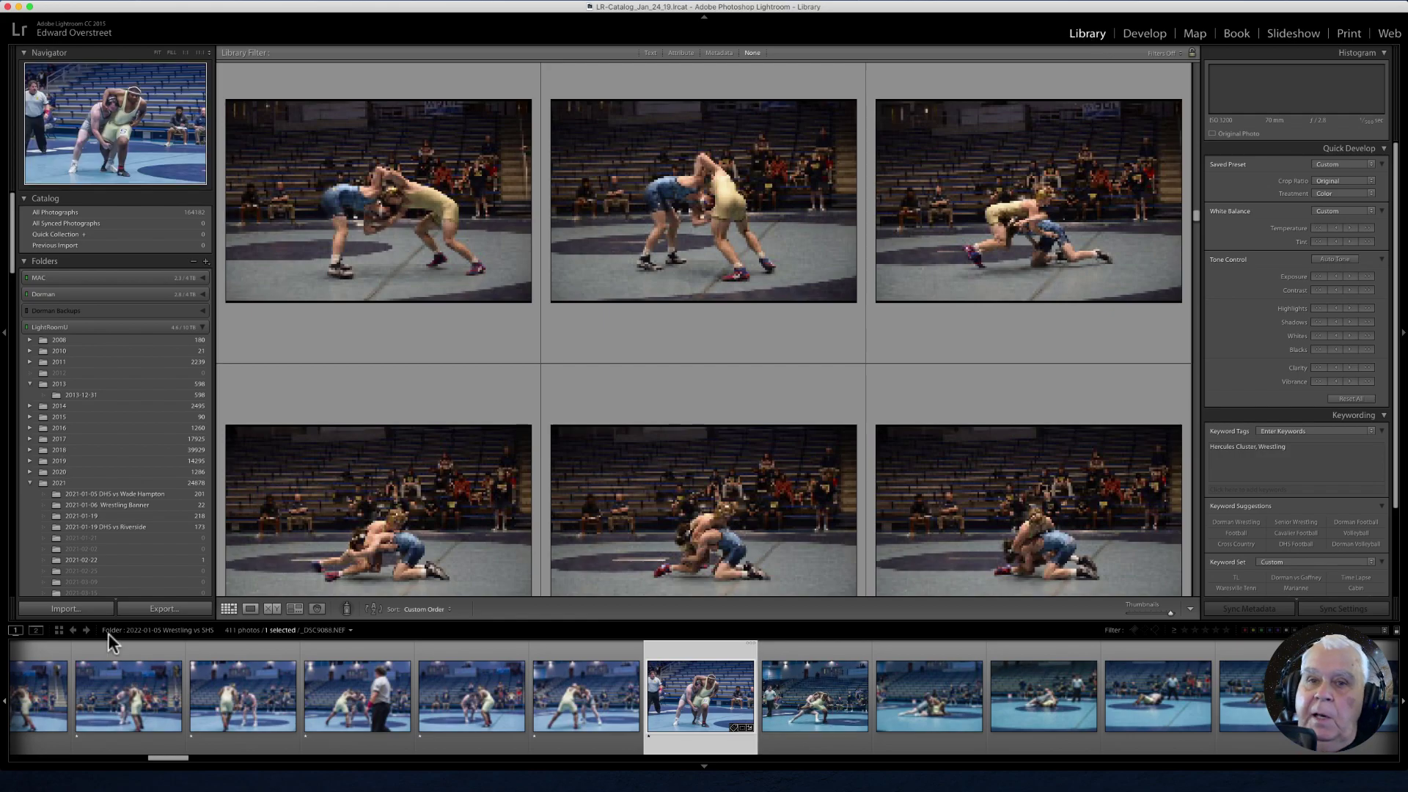
pyautogui.click(59, 609)
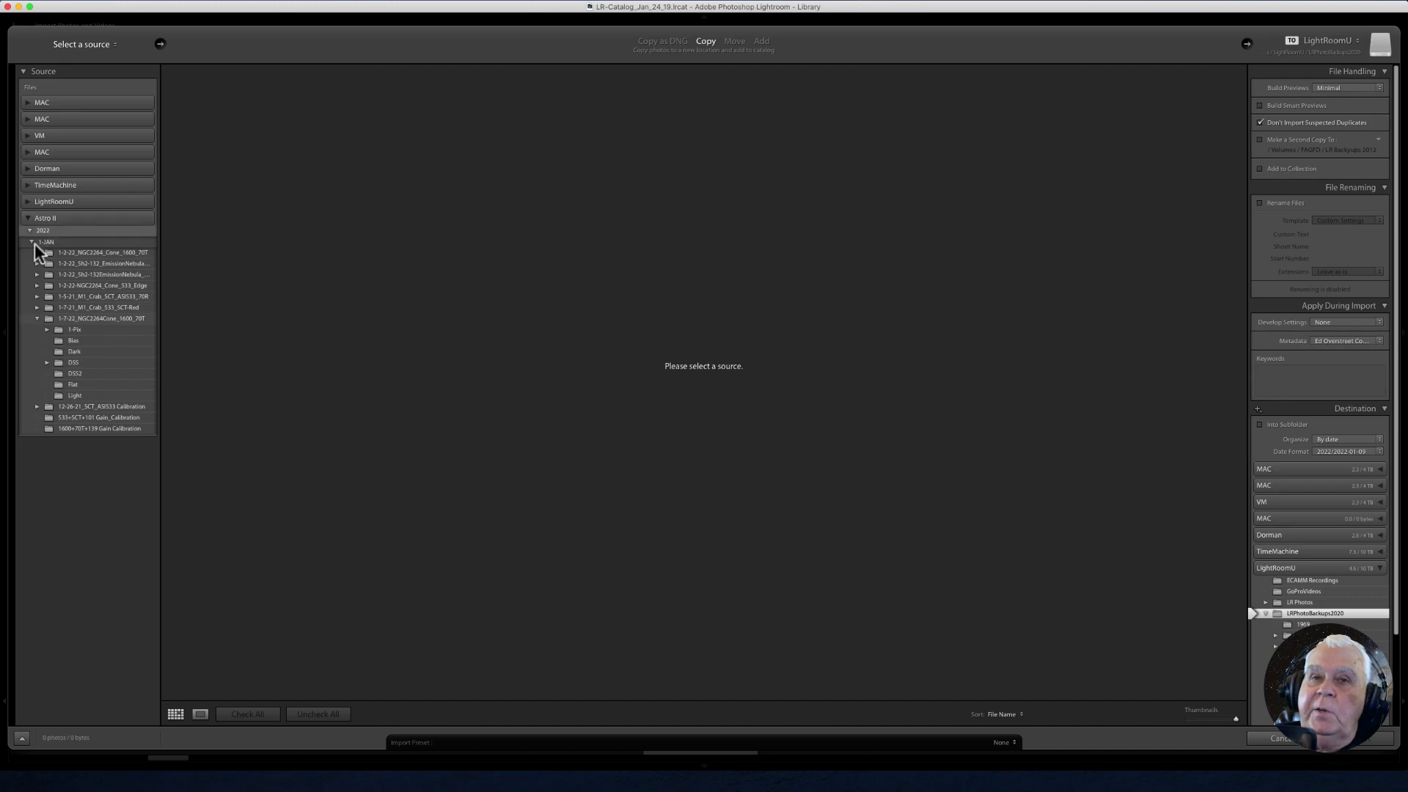
pyautogui.click(36, 319)
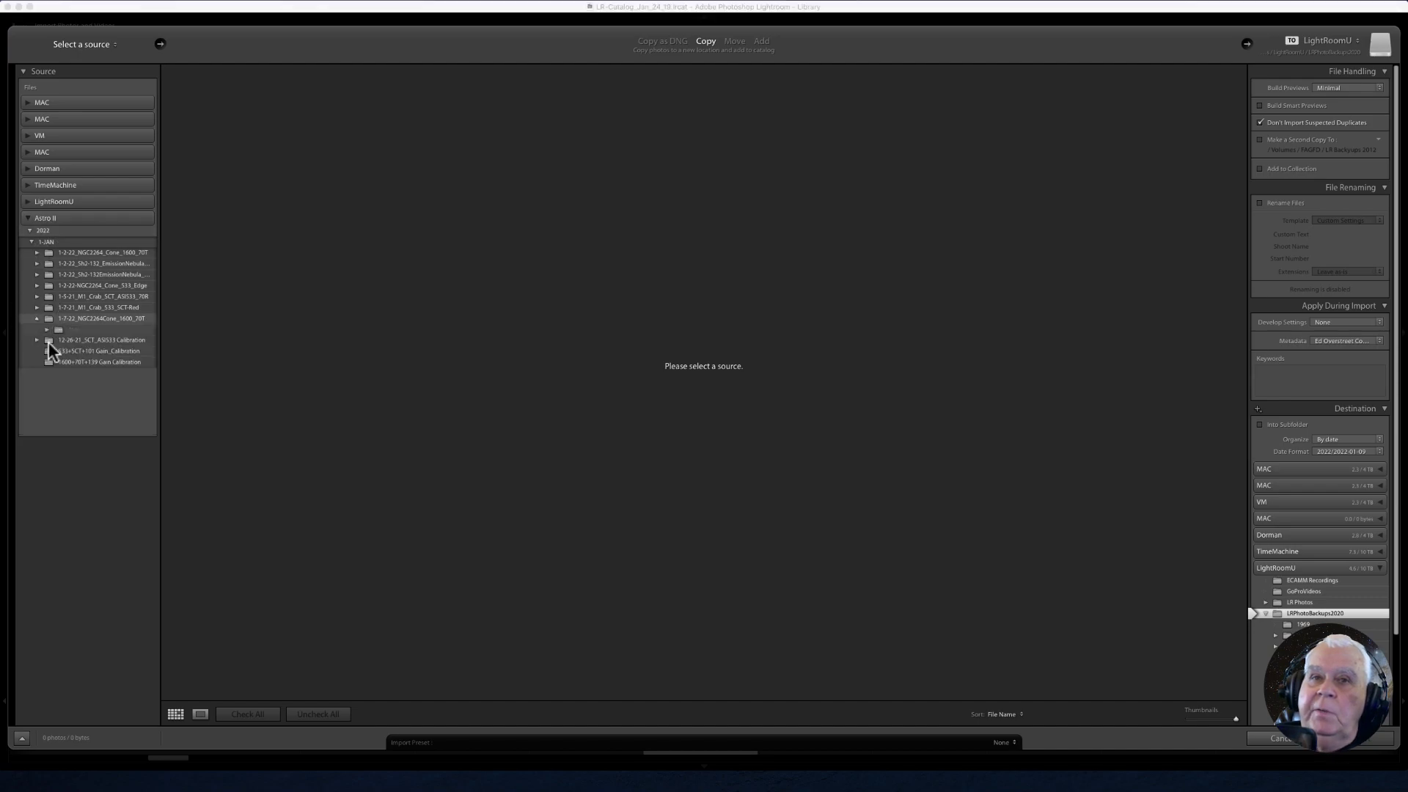
pyautogui.click(81, 320)
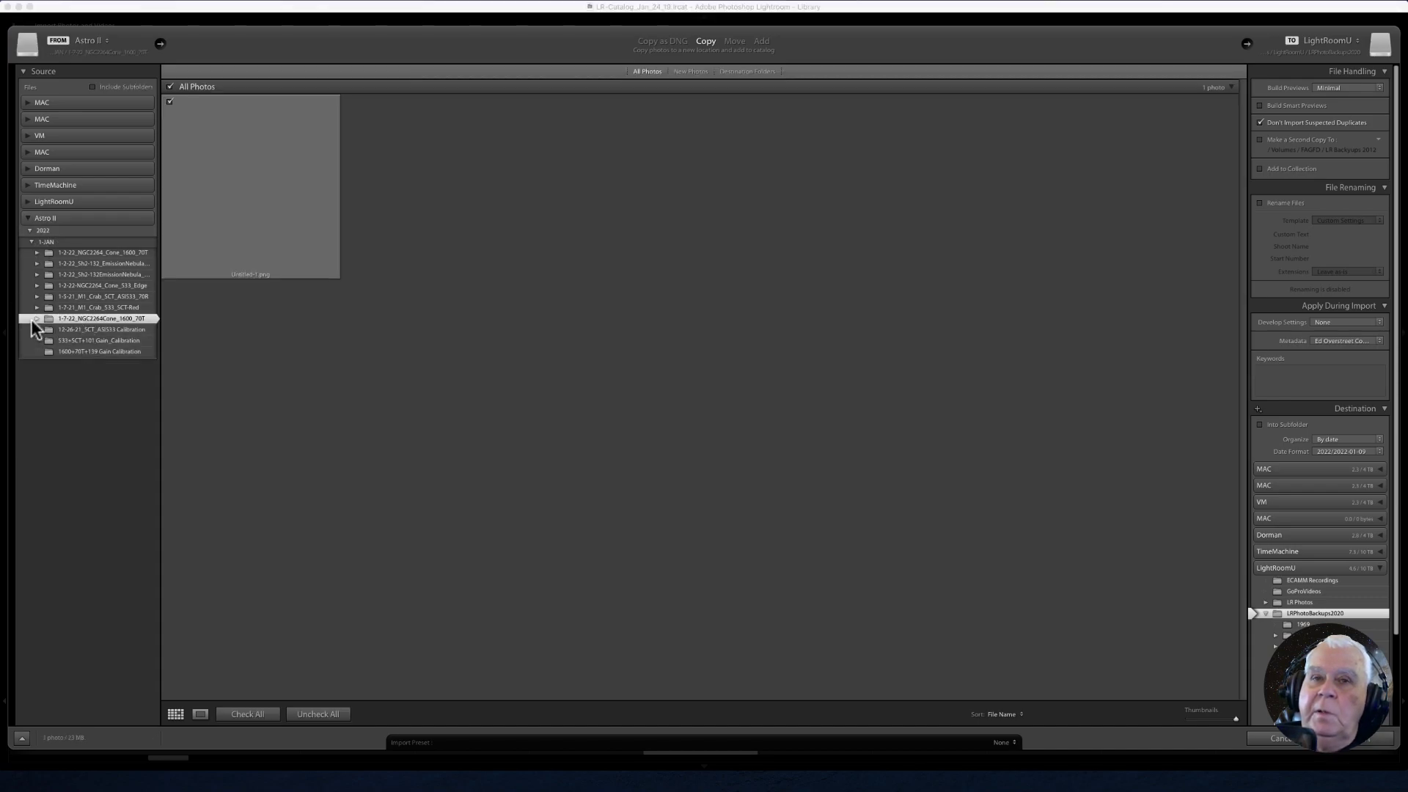
pyautogui.click(36, 319)
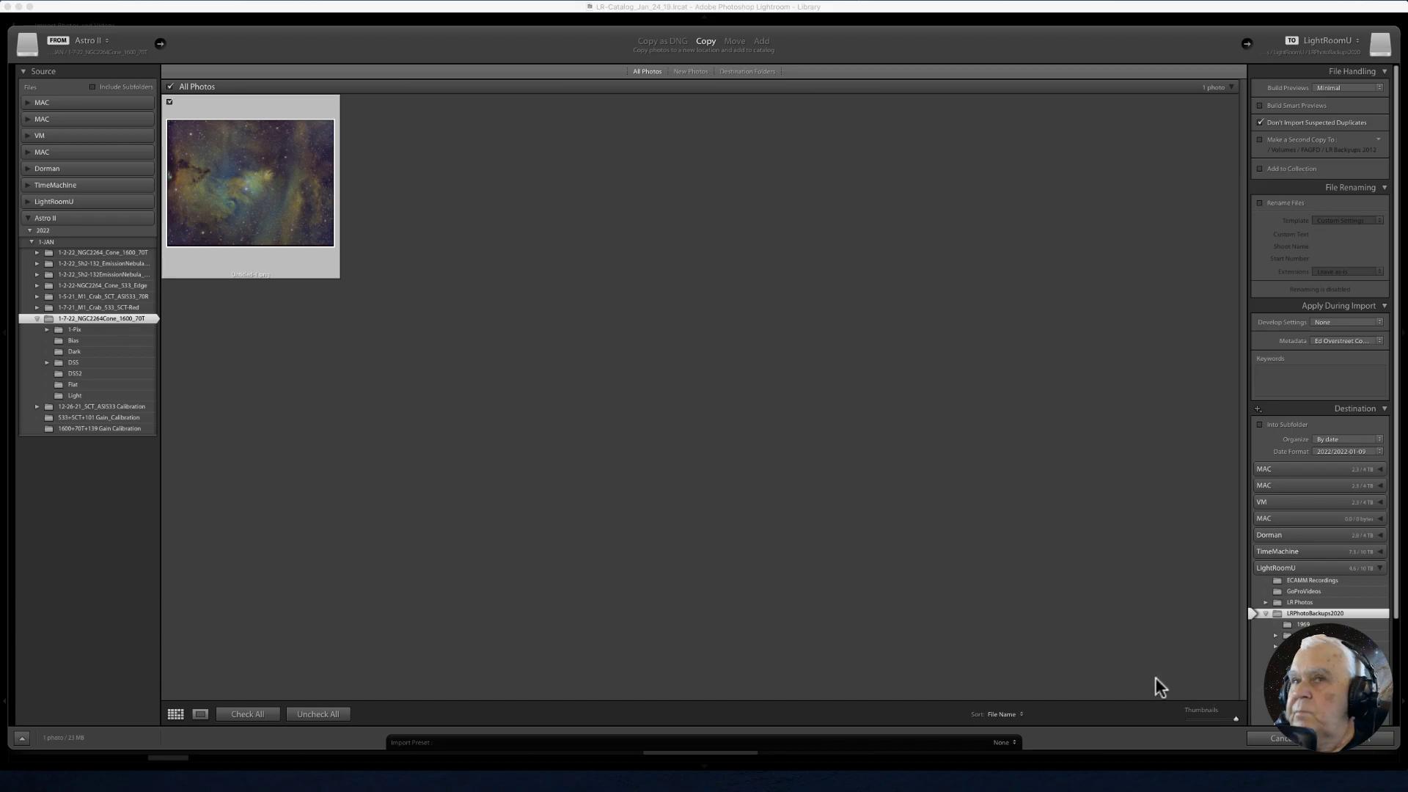
pyautogui.click(1379, 739)
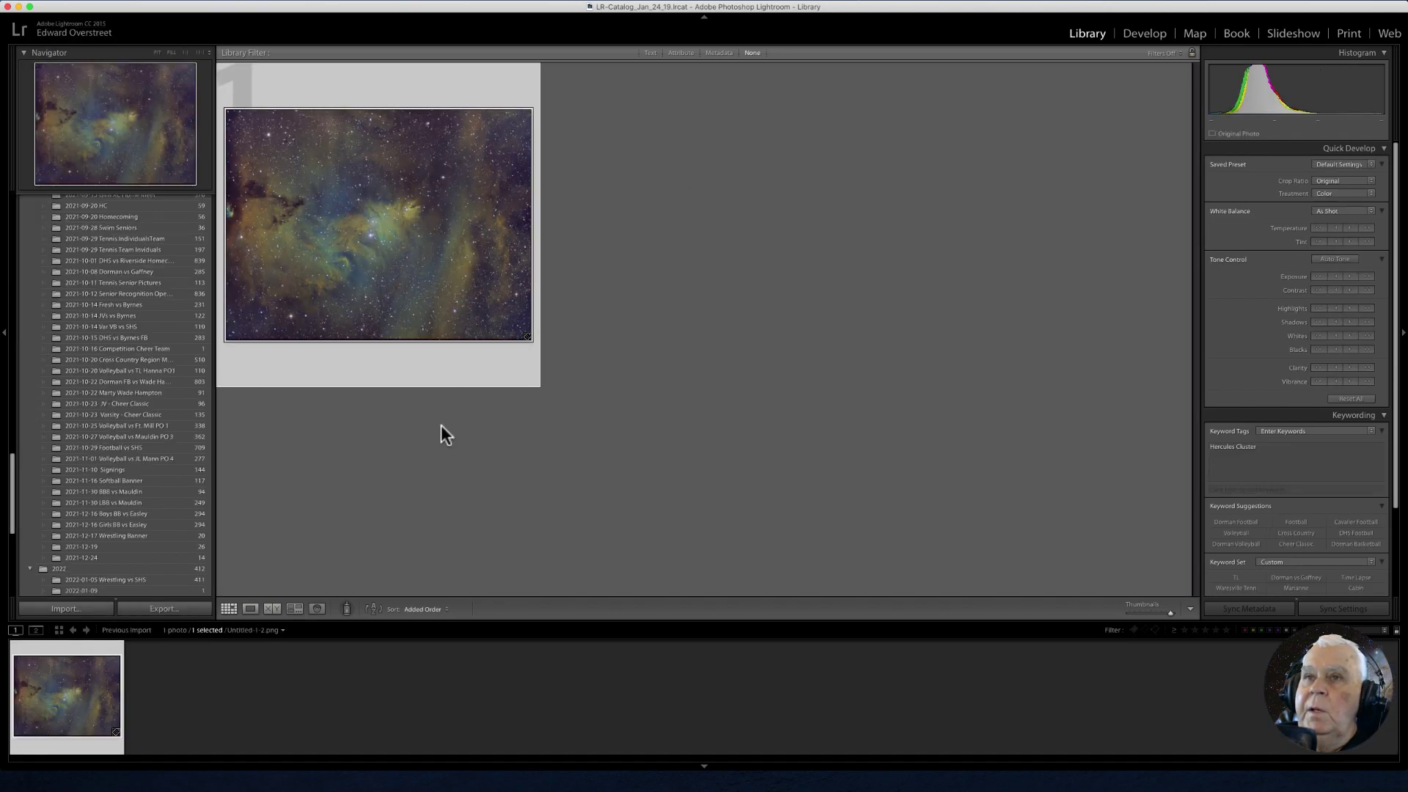
# Open the nebula in Develop and set Highlights -32 and Contrast +8.
pyautogui.click(1145, 34)
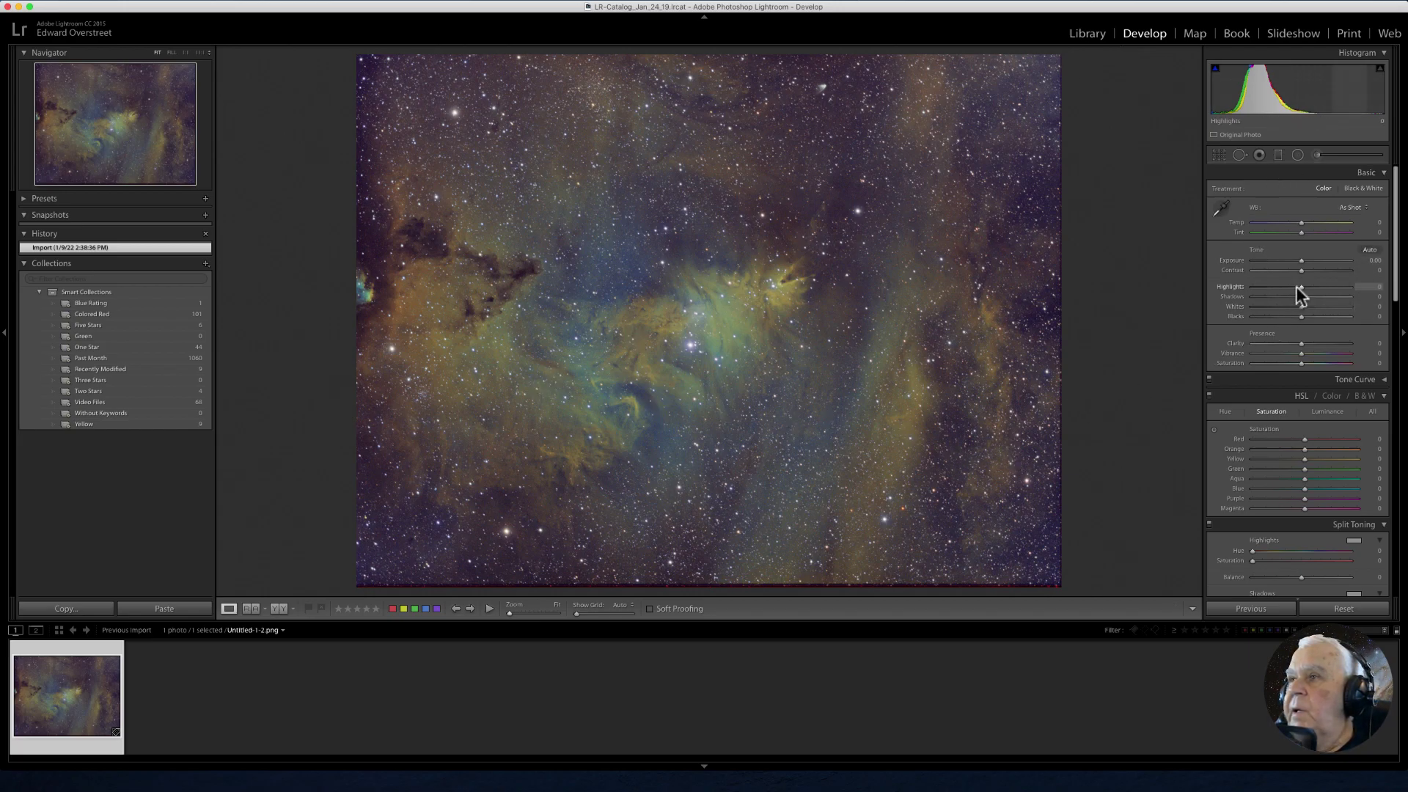
pyautogui.moveTo(1298, 286); pyautogui.dragTo(1289, 291)
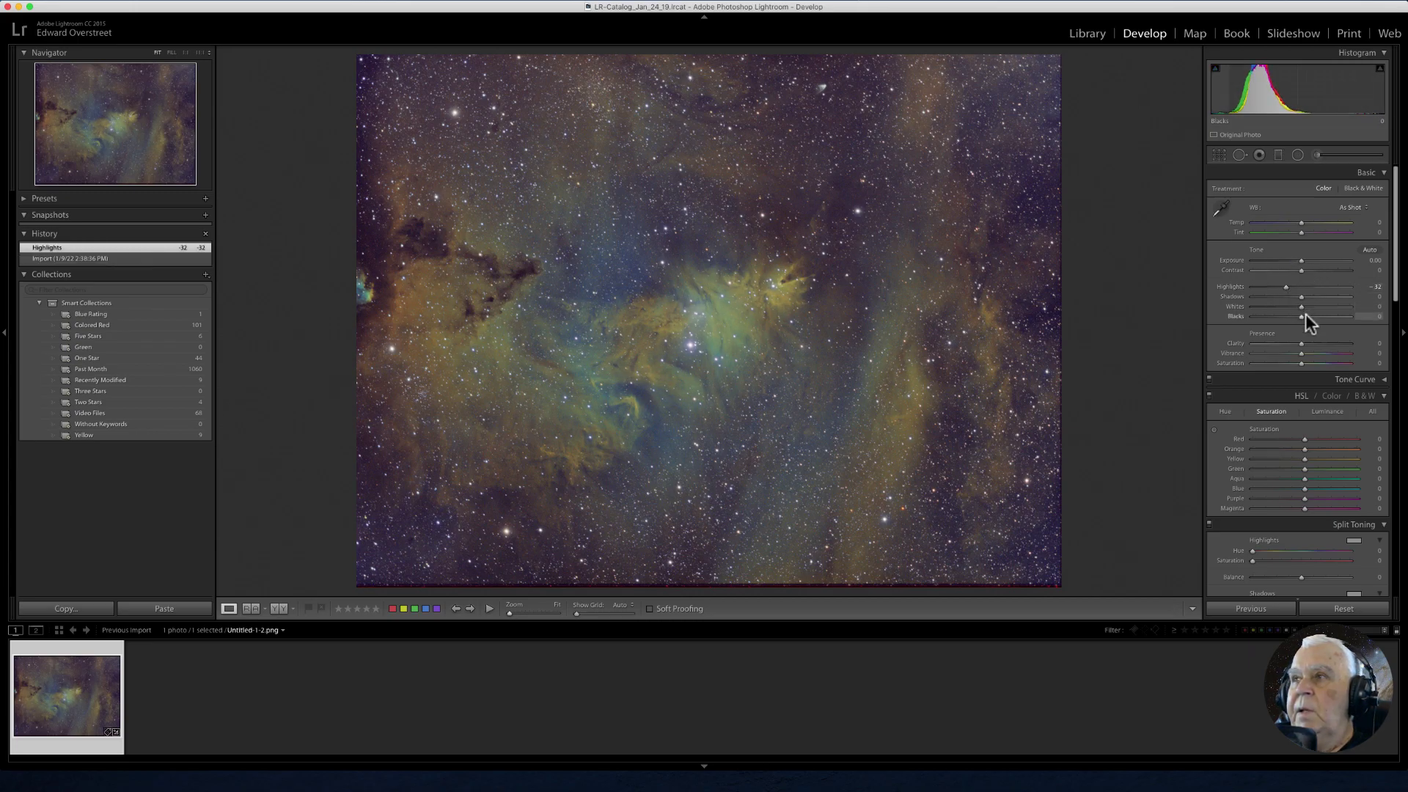
pyautogui.click(1301, 269)
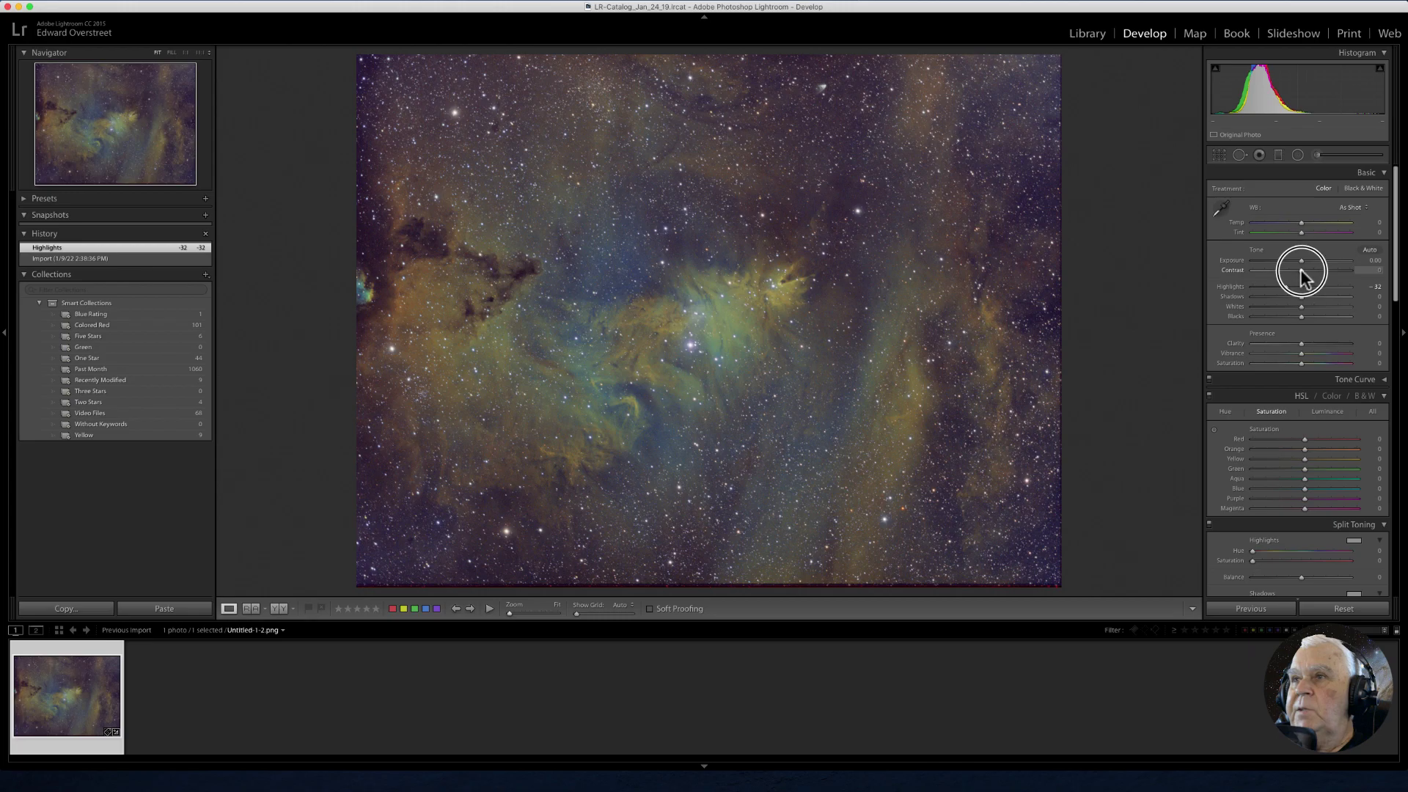
pyautogui.moveTo(1301, 270); pyautogui.dragTo(1305, 271)
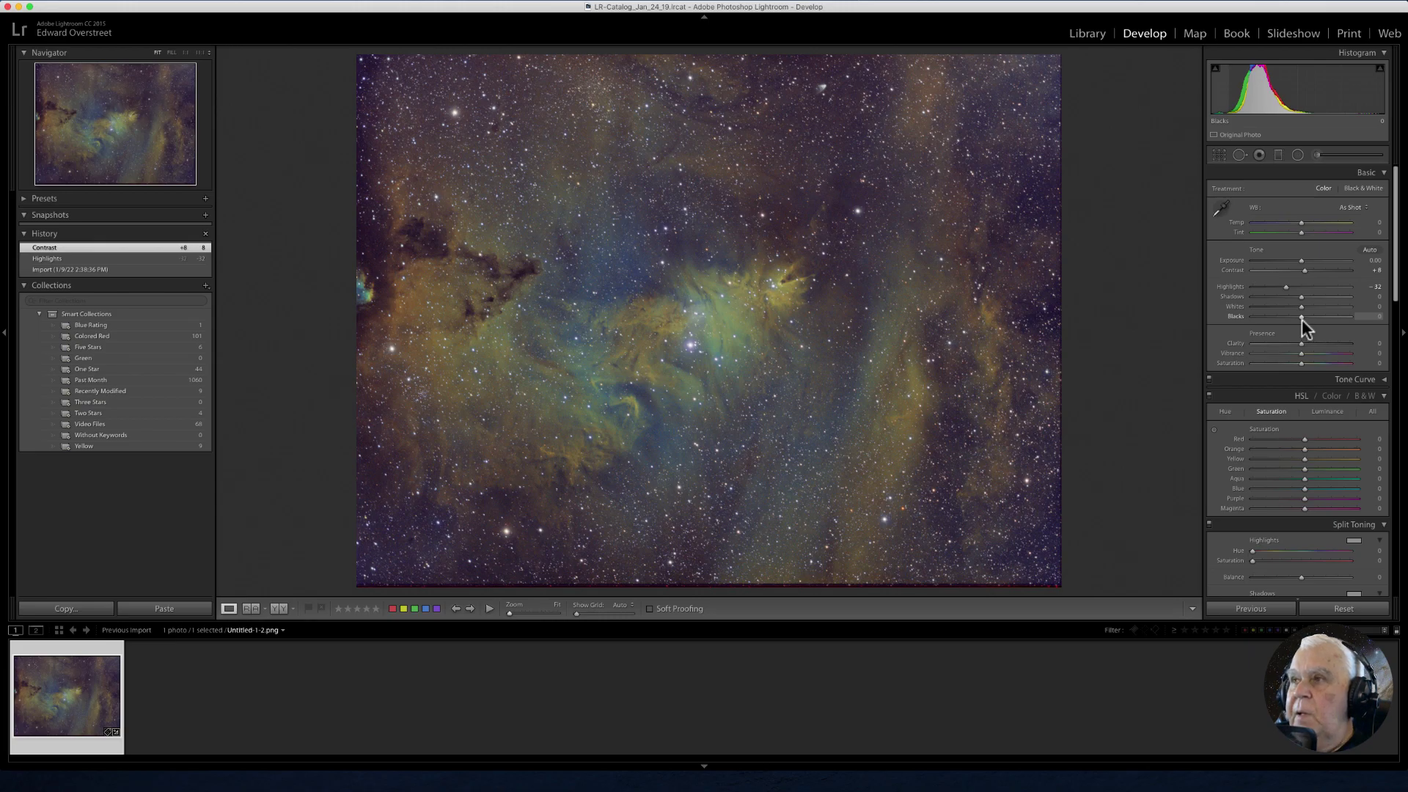
# Using the clipping preview, set Whites to +12 and Blacks to -60.
pyautogui.press('alt')
pyautogui.keyDown('alt'); pyautogui.click(1300, 303); pyautogui.keyUp('alt')
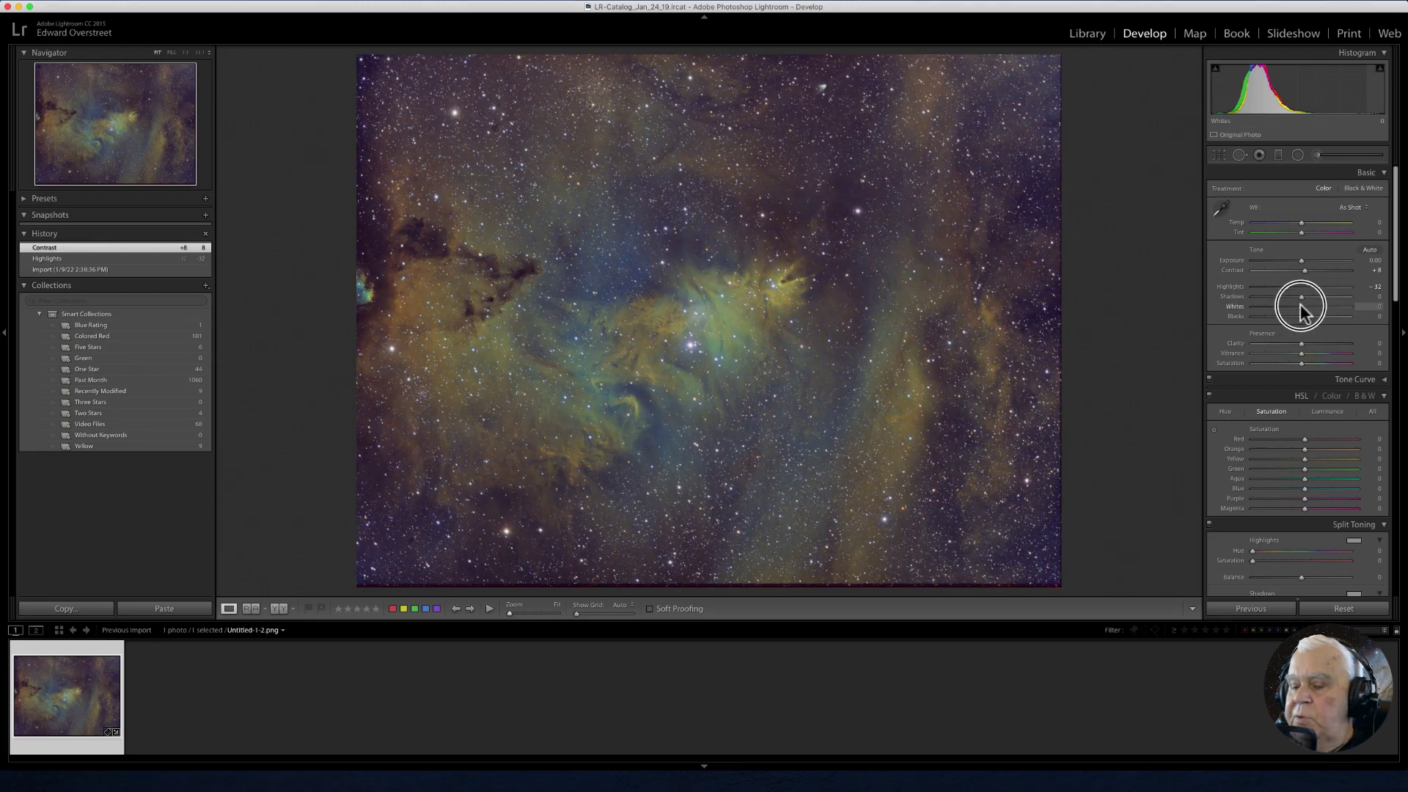
pyautogui.press('alt')
pyautogui.keyDown('alt'); pyautogui.click(1300, 306); pyautogui.keyUp('alt')
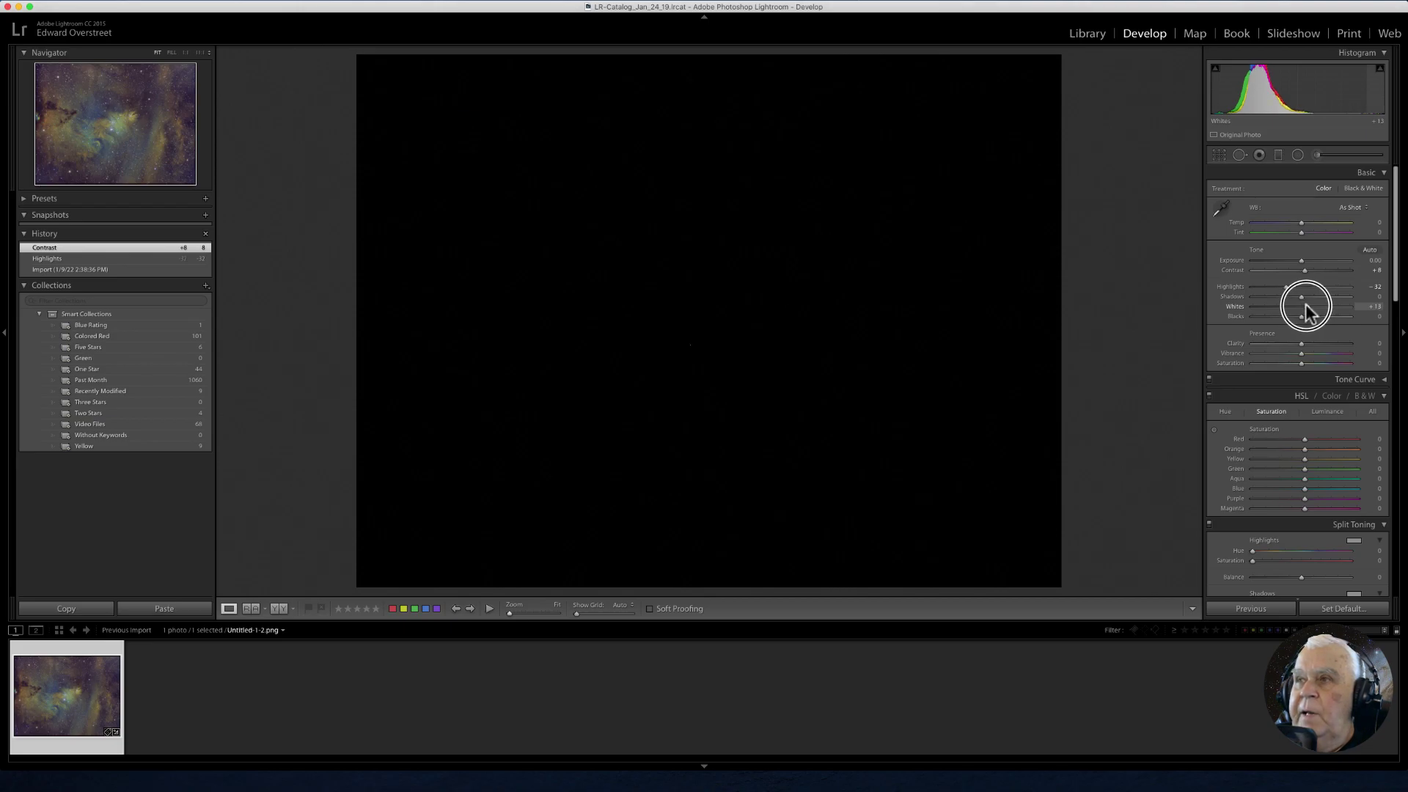
pyautogui.moveTo(1306, 303); pyautogui.dragTo(1305, 305)
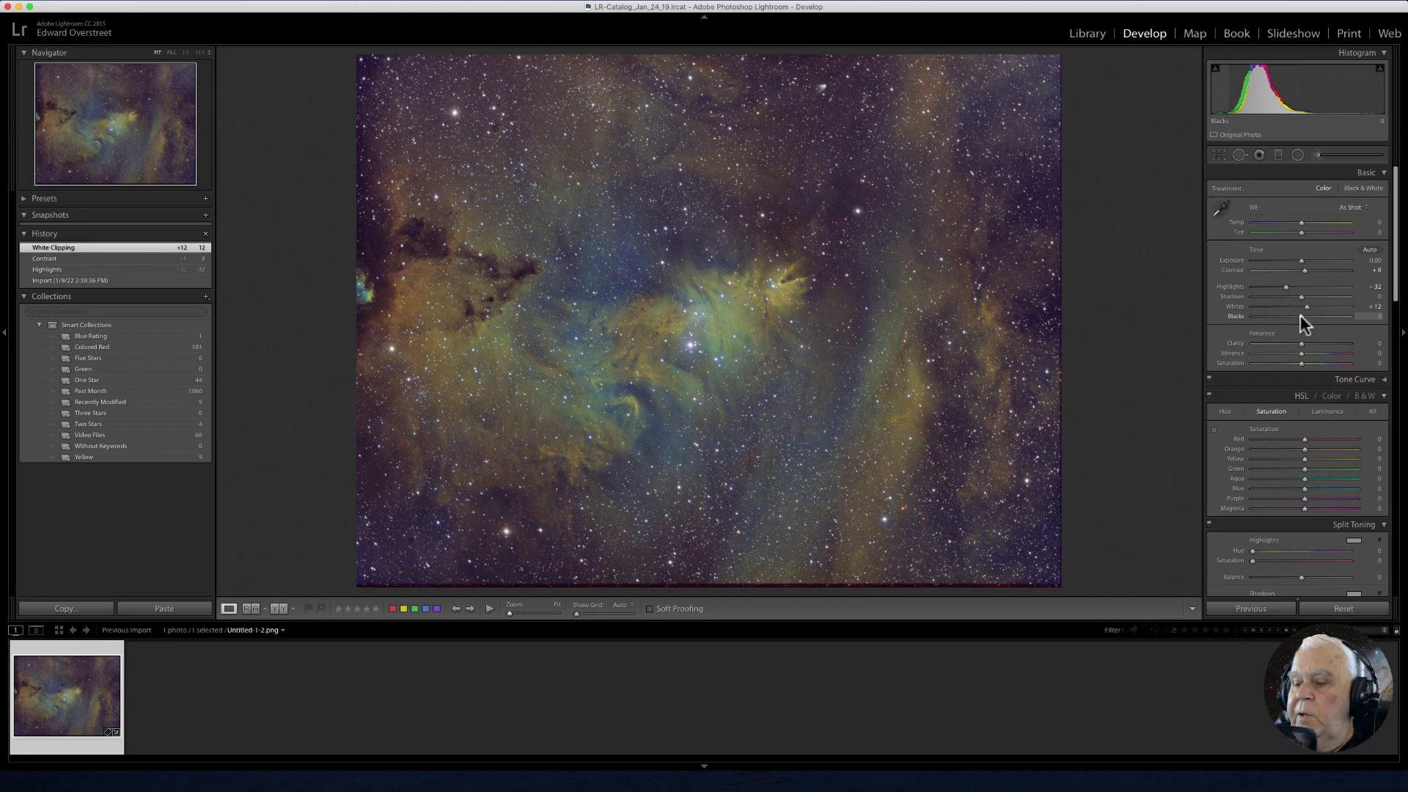
pyautogui.press('alt')
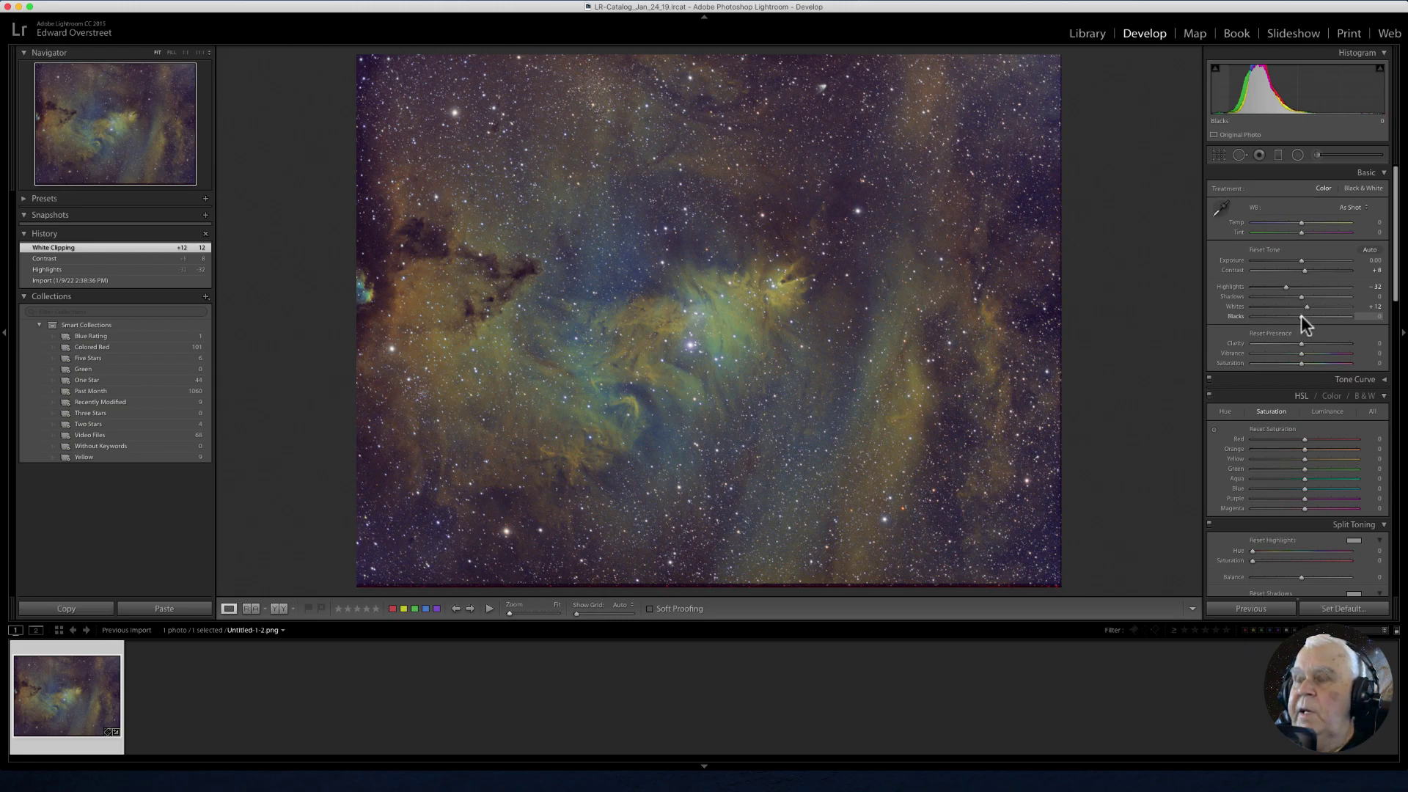
pyautogui.moveTo(1302, 316); pyautogui.dragTo(1272, 324)
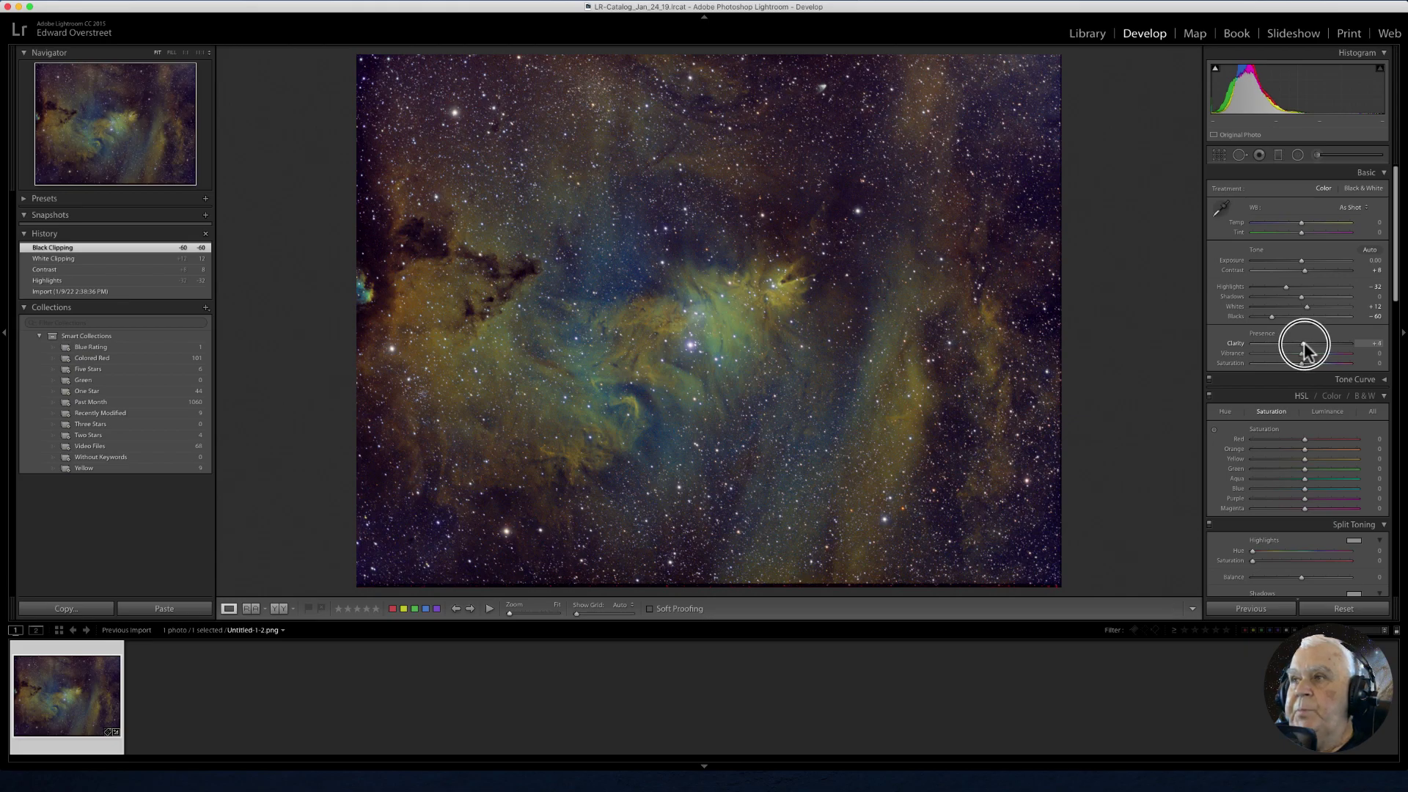
# Add Clarity +13, Vibrance +6 and Saturation +4.
pyautogui.moveTo(1306, 344)
pyautogui.mouseDown()
pyautogui.moveTo(1357, 349)
pyautogui.moveTo(1309, 351)
pyautogui.mouseUp()
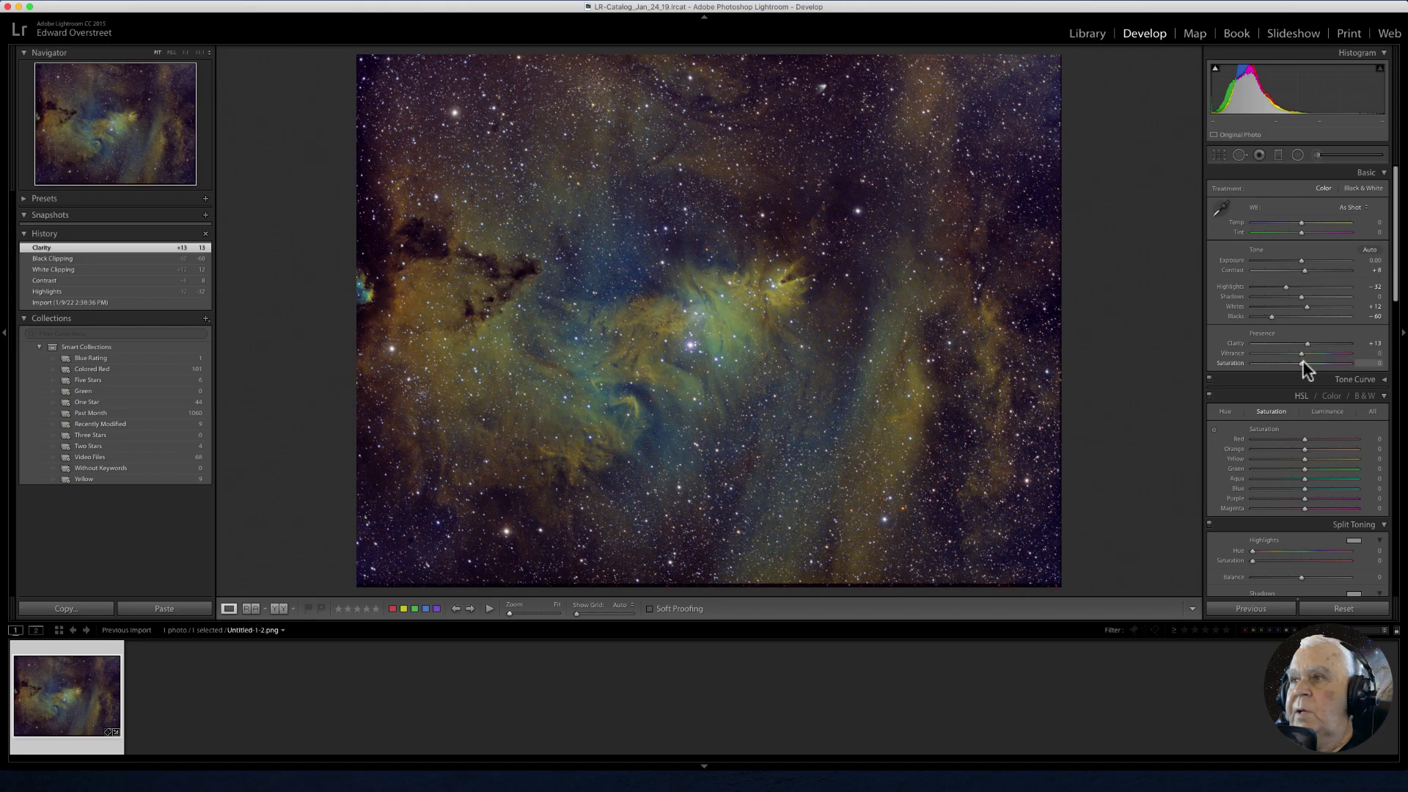
pyautogui.moveTo(1318, 364)
pyautogui.mouseDown()
pyautogui.moveTo(1291, 367)
pyautogui.moveTo(1308, 367)
pyautogui.moveTo(1302, 354)
pyautogui.mouseUp()
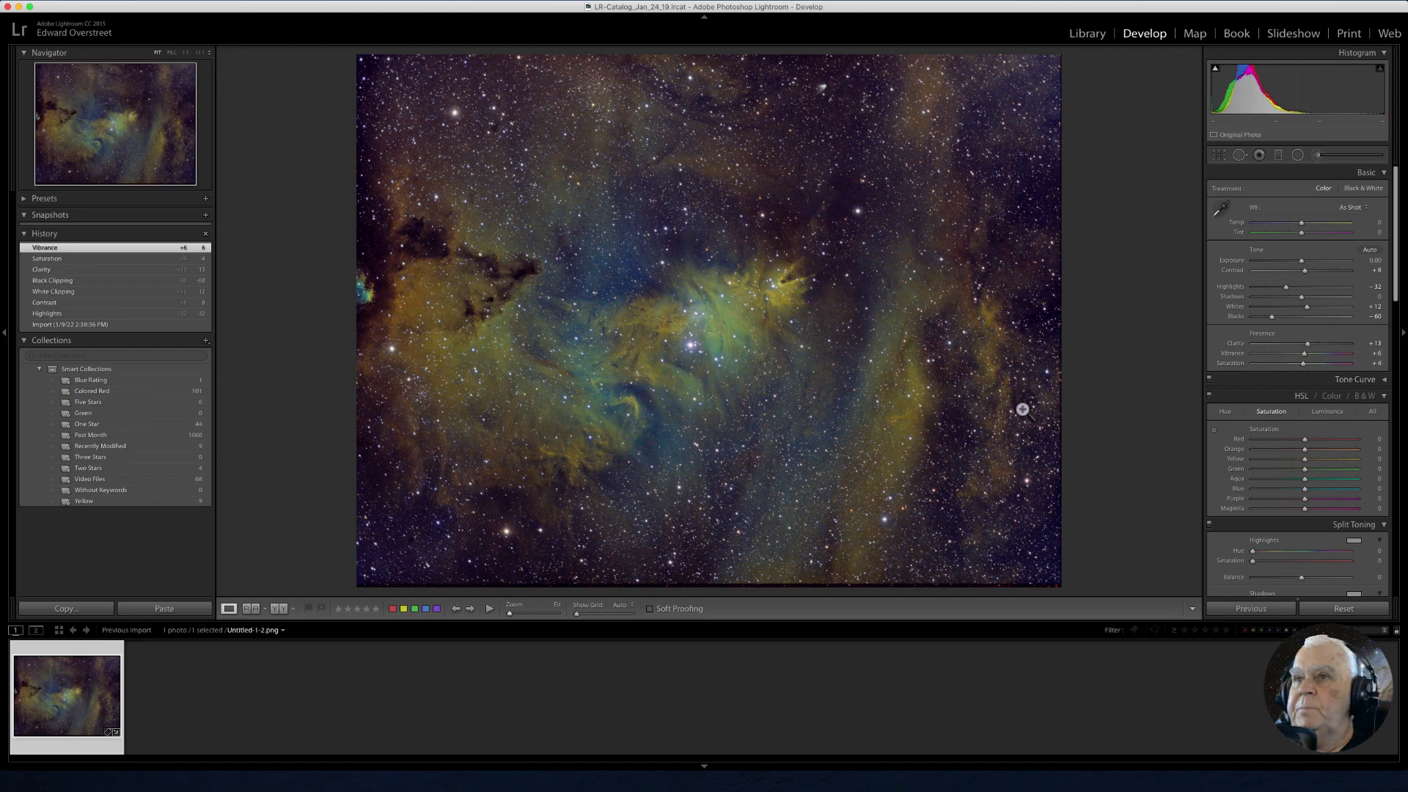
pyautogui.moveTo(1396, 258); pyautogui.dragTo(1396, 298)
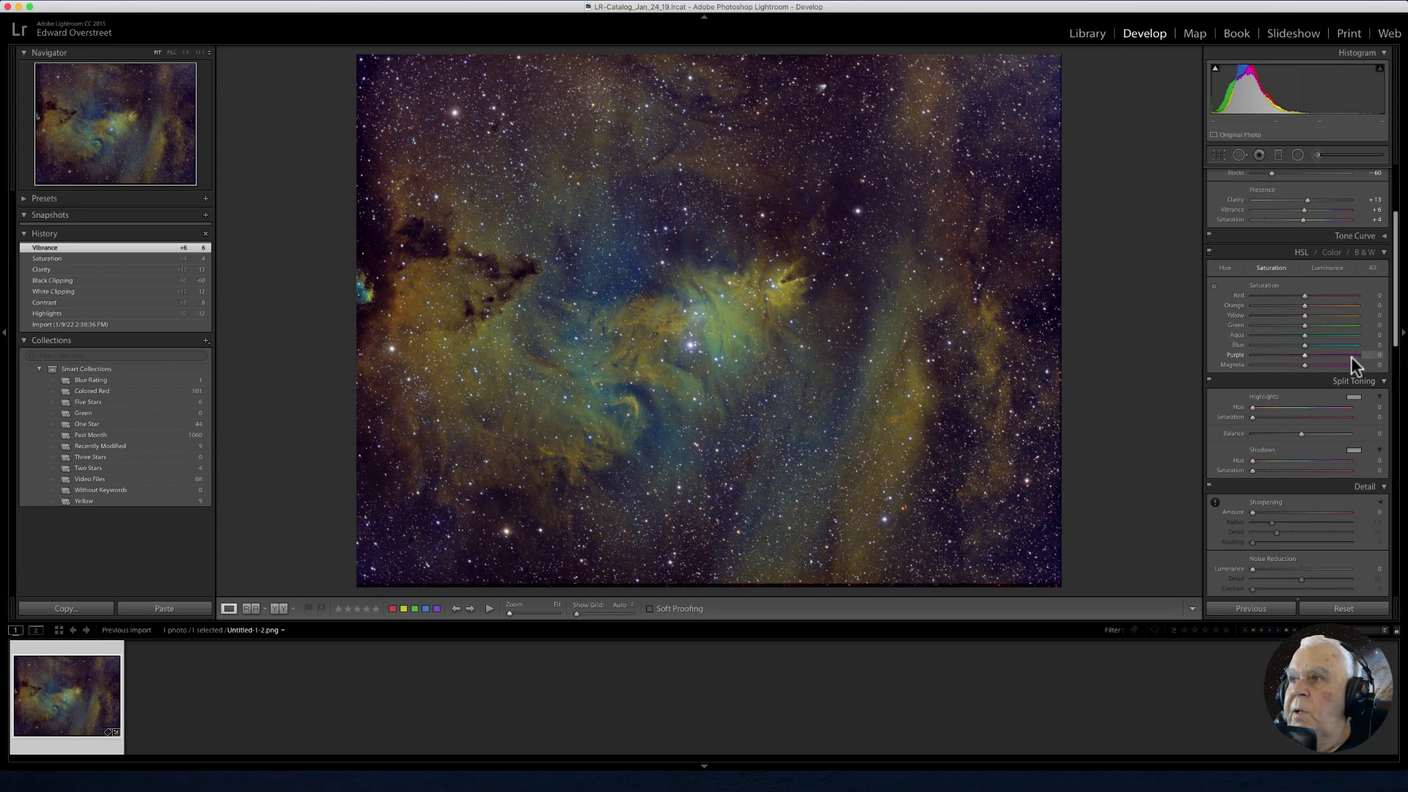
# In HSL Saturation, drag on the nebula's yellow areas to set Yellow saturation to -45.
pyautogui.click(1322, 267)
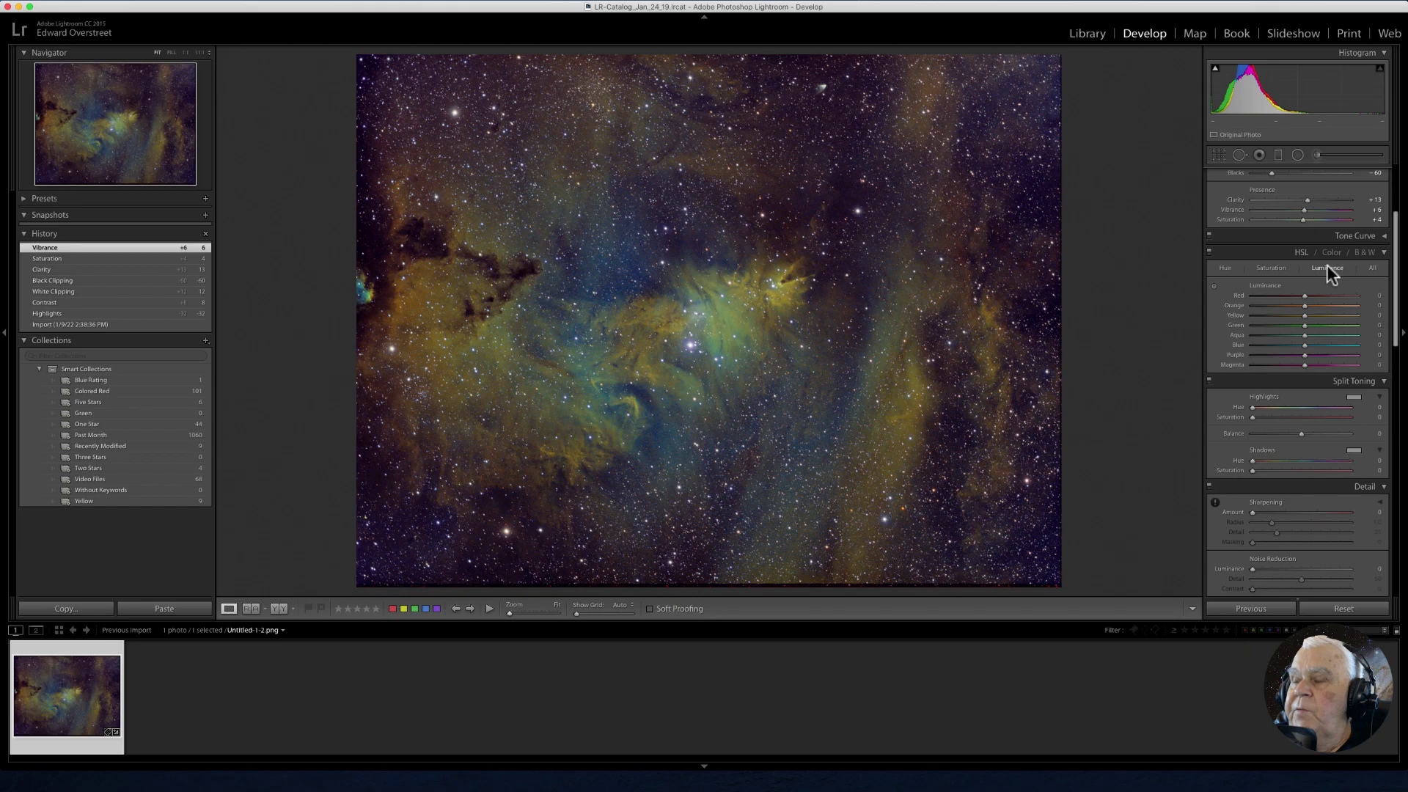
pyautogui.click(1271, 269)
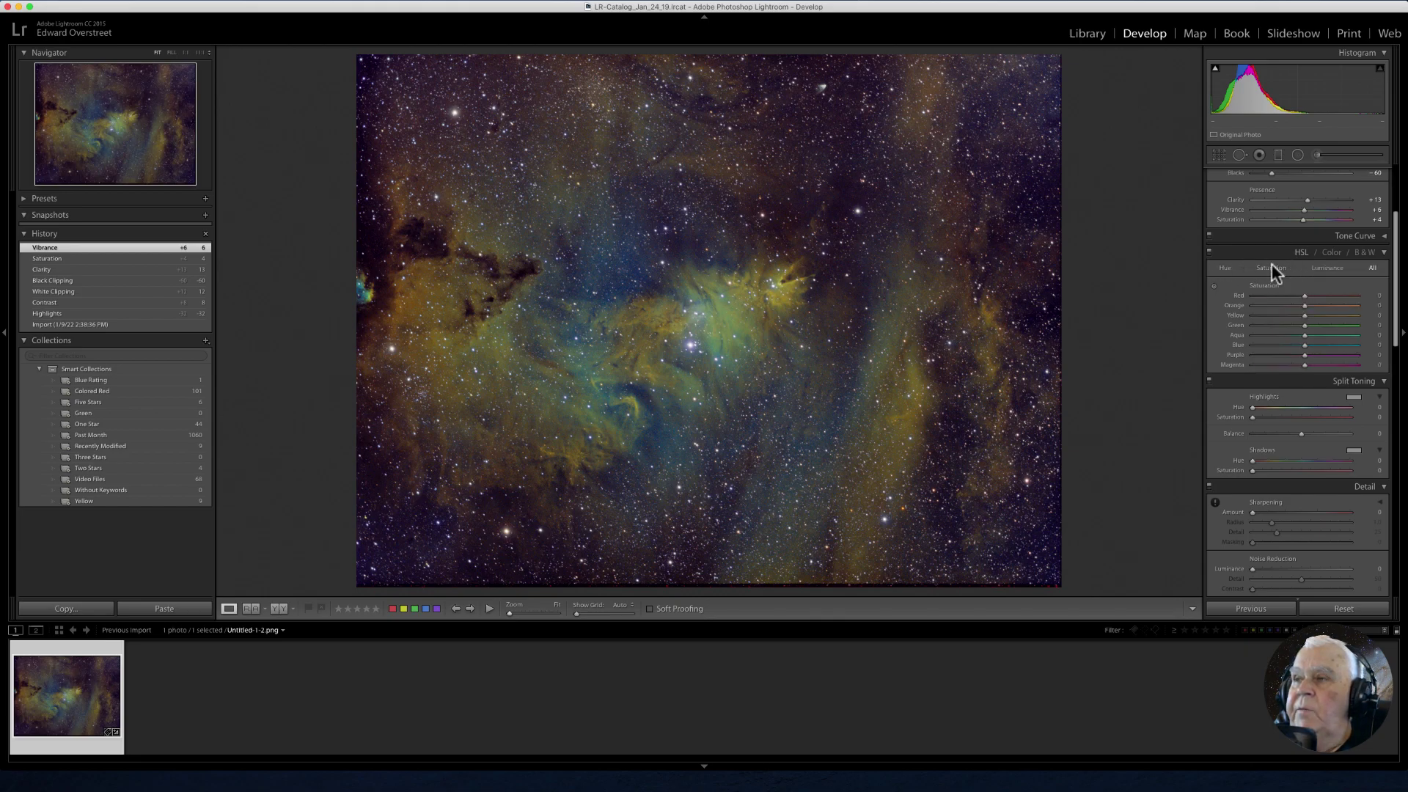
pyautogui.click(1372, 268)
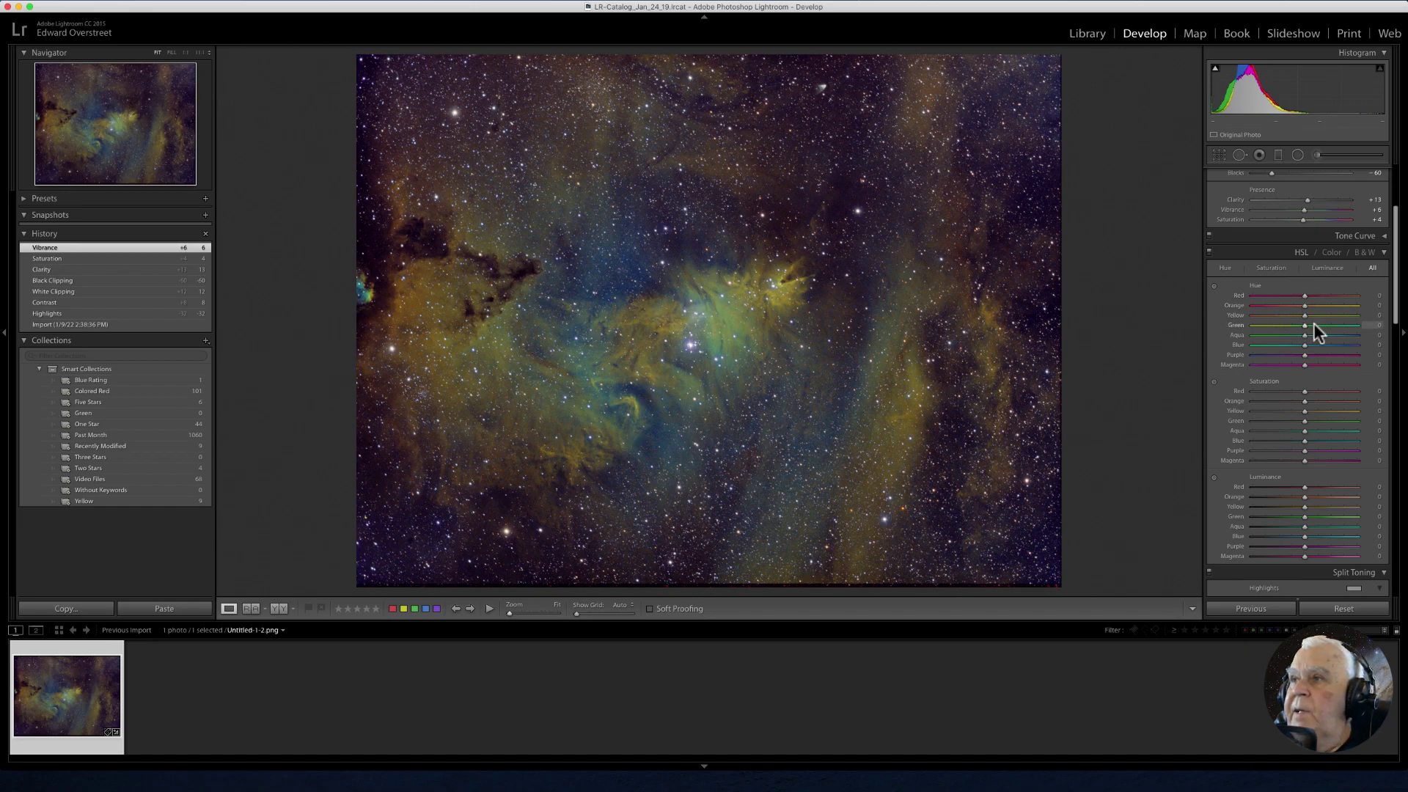
pyautogui.click(770, 294)
pyautogui.click(792, 296)
pyautogui.click(1264, 266)
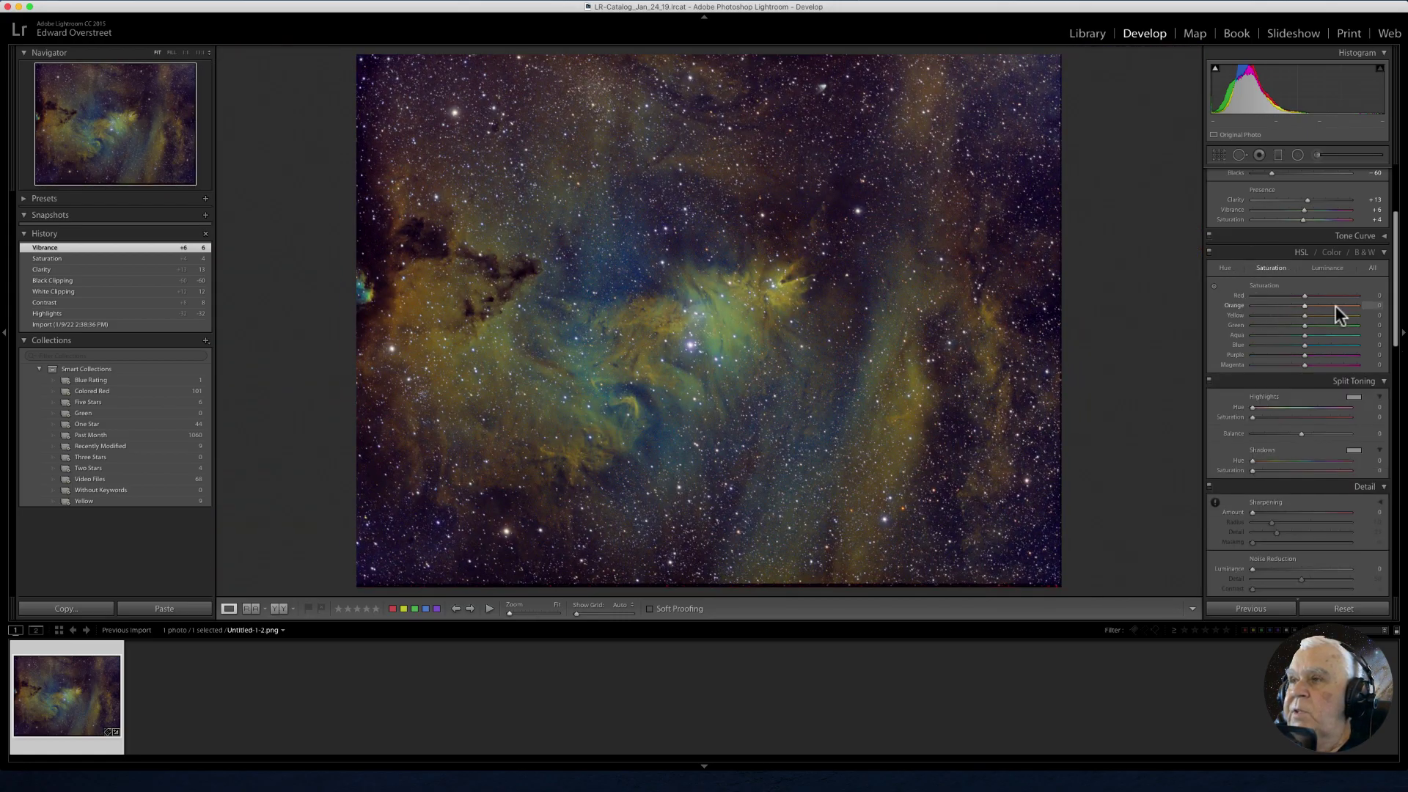
pyautogui.click(1214, 287)
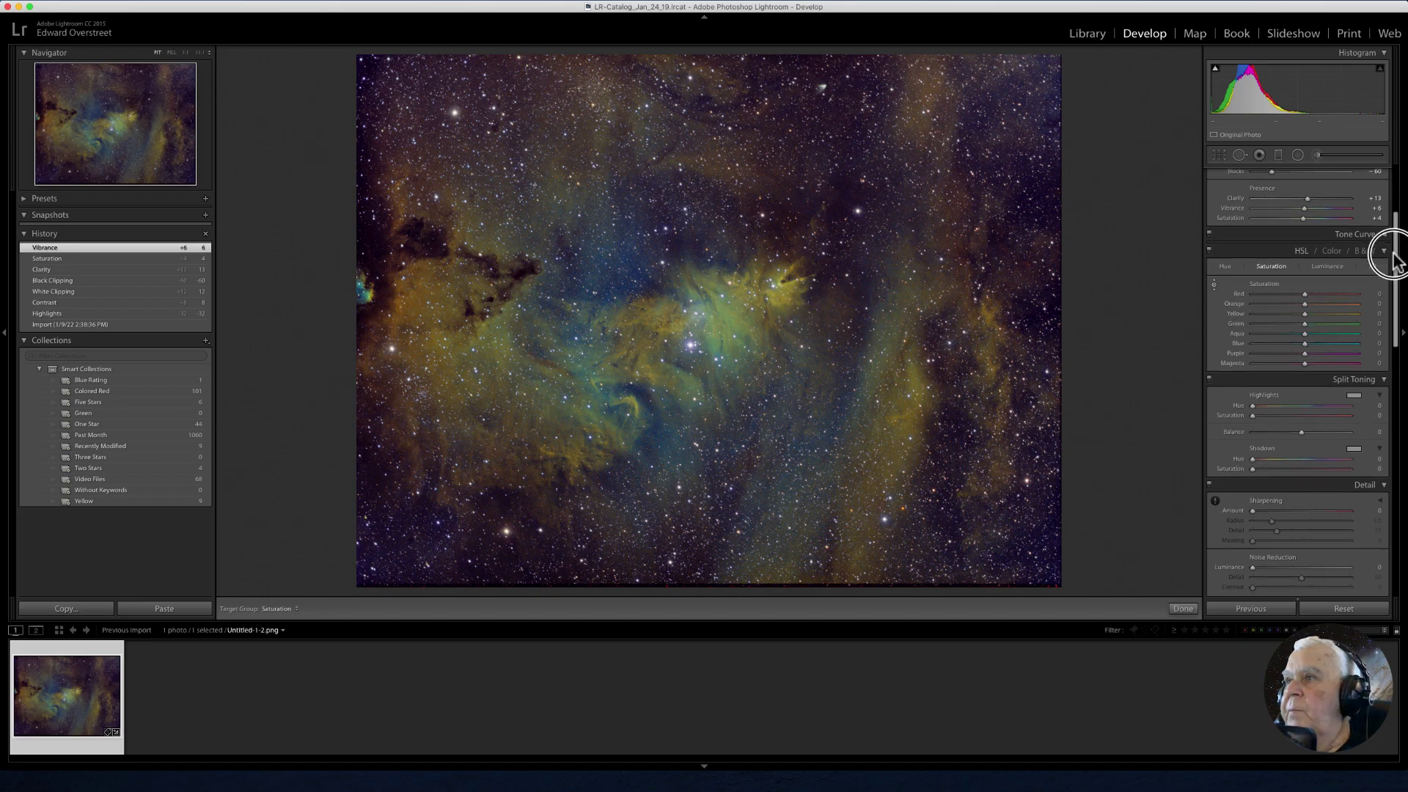
pyautogui.scroll(-1, 1386, 253)
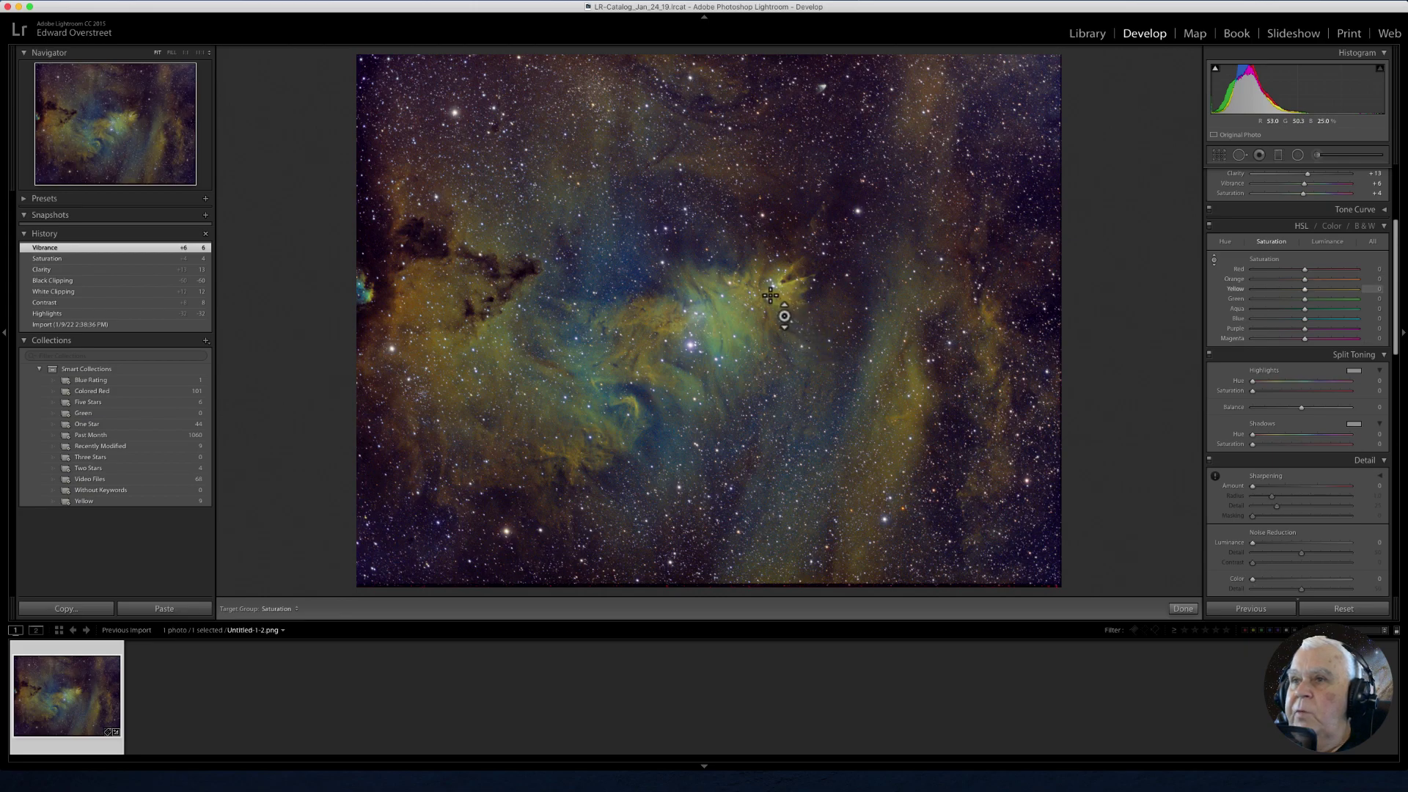
pyautogui.moveTo(776, 296); pyautogui.dragTo(814, 248)
pyautogui.moveTo(817, 247)
pyautogui.mouseDown()
pyautogui.moveTo(814, 220)
pyautogui.moveTo(807, 299)
pyautogui.moveTo(802, 233)
pyautogui.moveTo(800, 270)
pyautogui.moveTo(799, 257)
pyautogui.mouseUp()
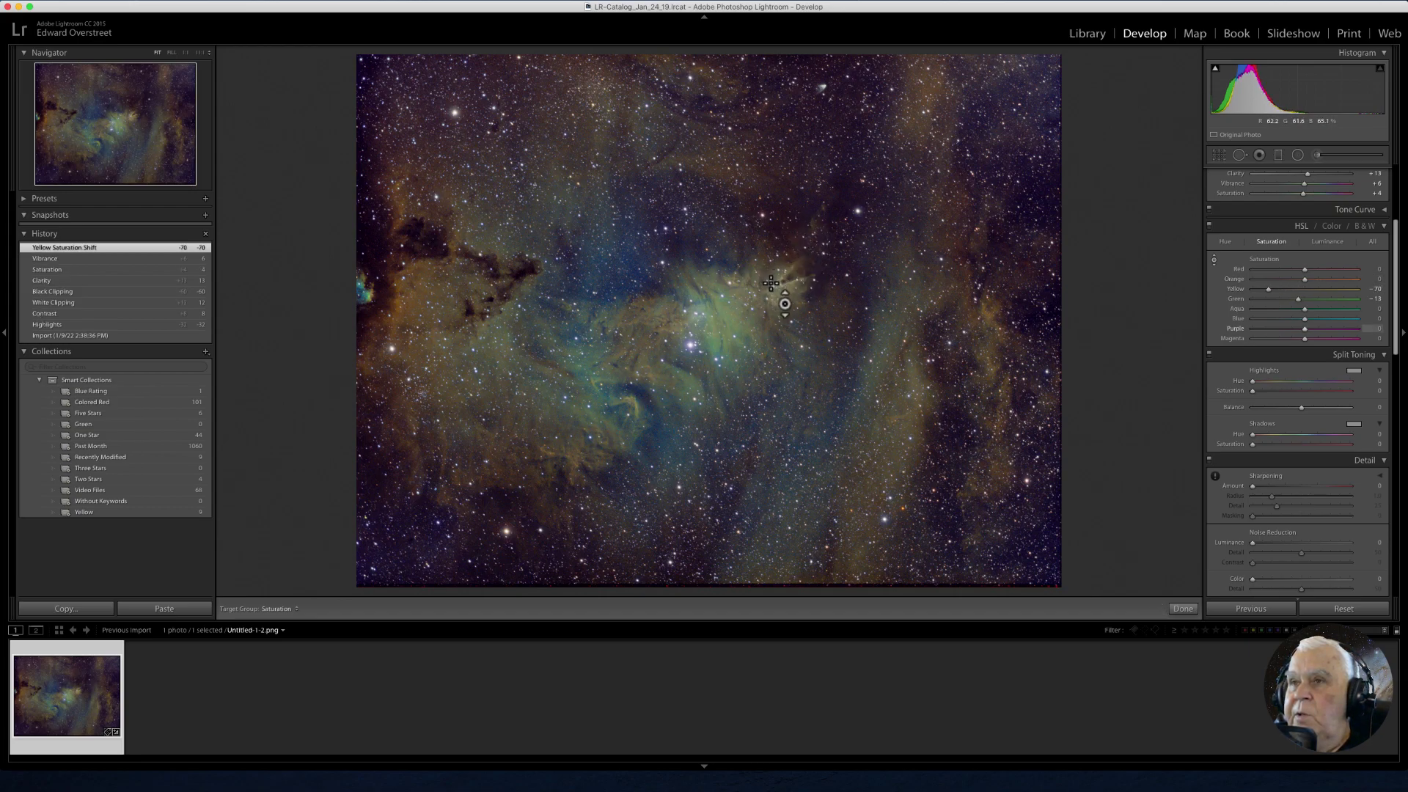
pyautogui.click(775, 279)
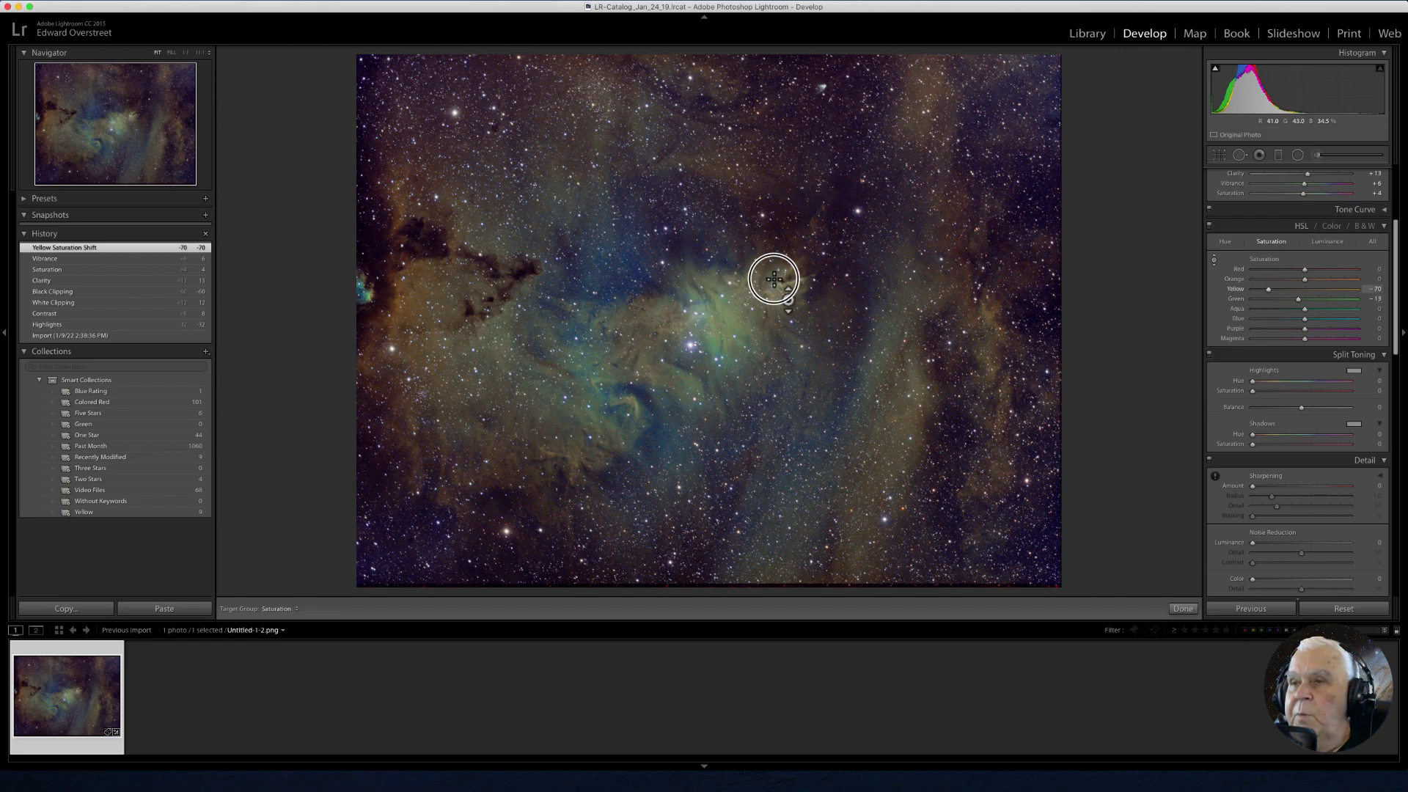
pyautogui.moveTo(775, 279); pyautogui.dragTo(776, 236)
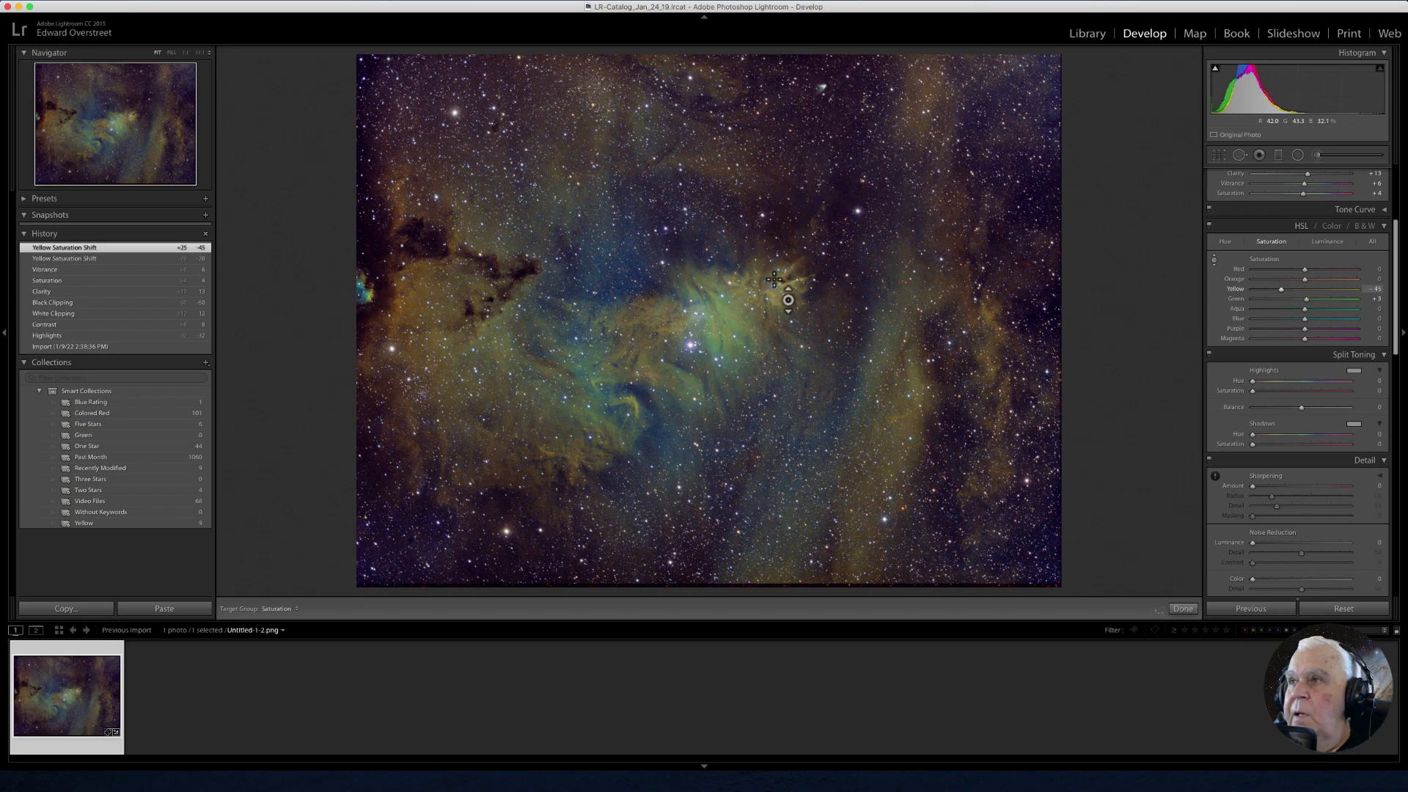
# In HSL Luminance, drag on the yellow areas to darken Yellow to -20.
pyautogui.click(1325, 242)
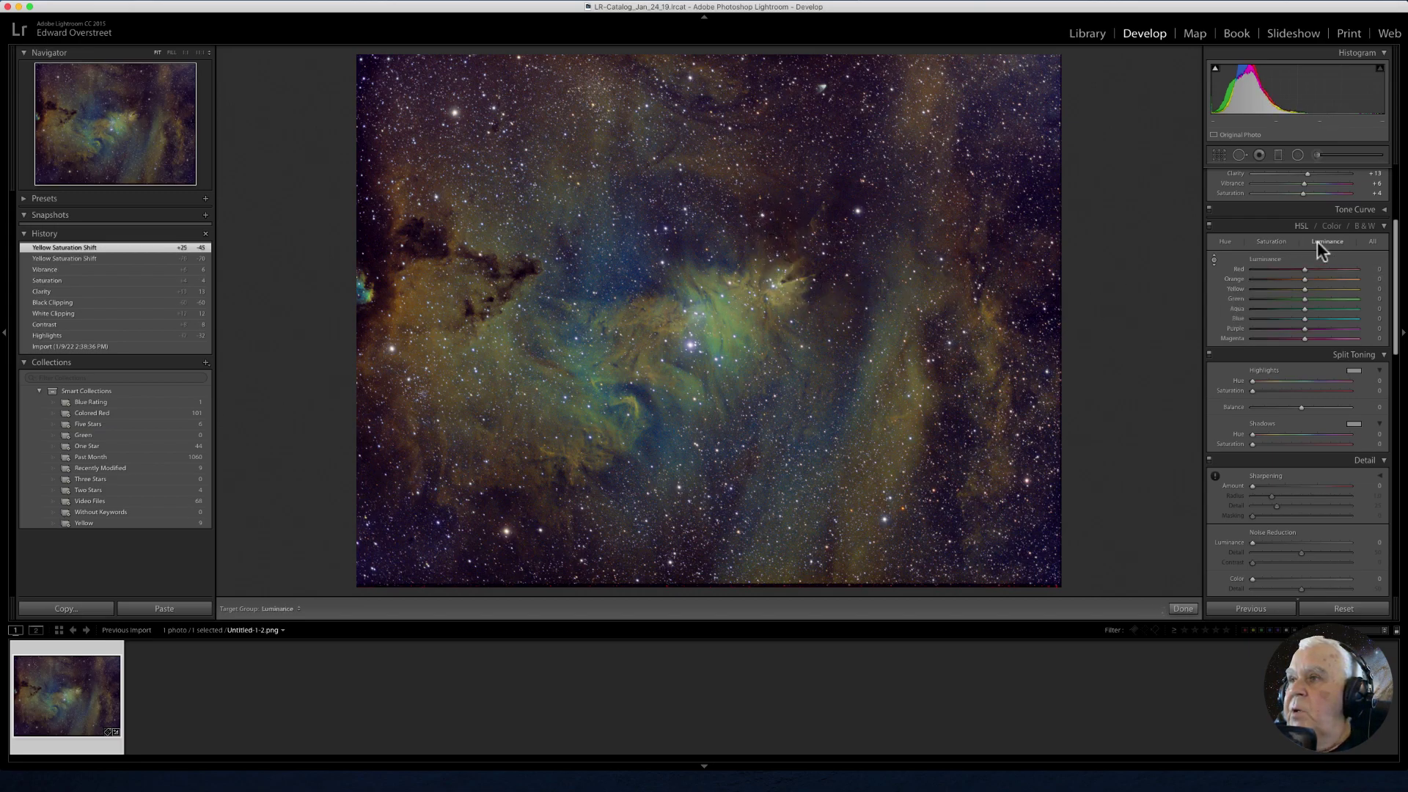
pyautogui.click(1213, 261)
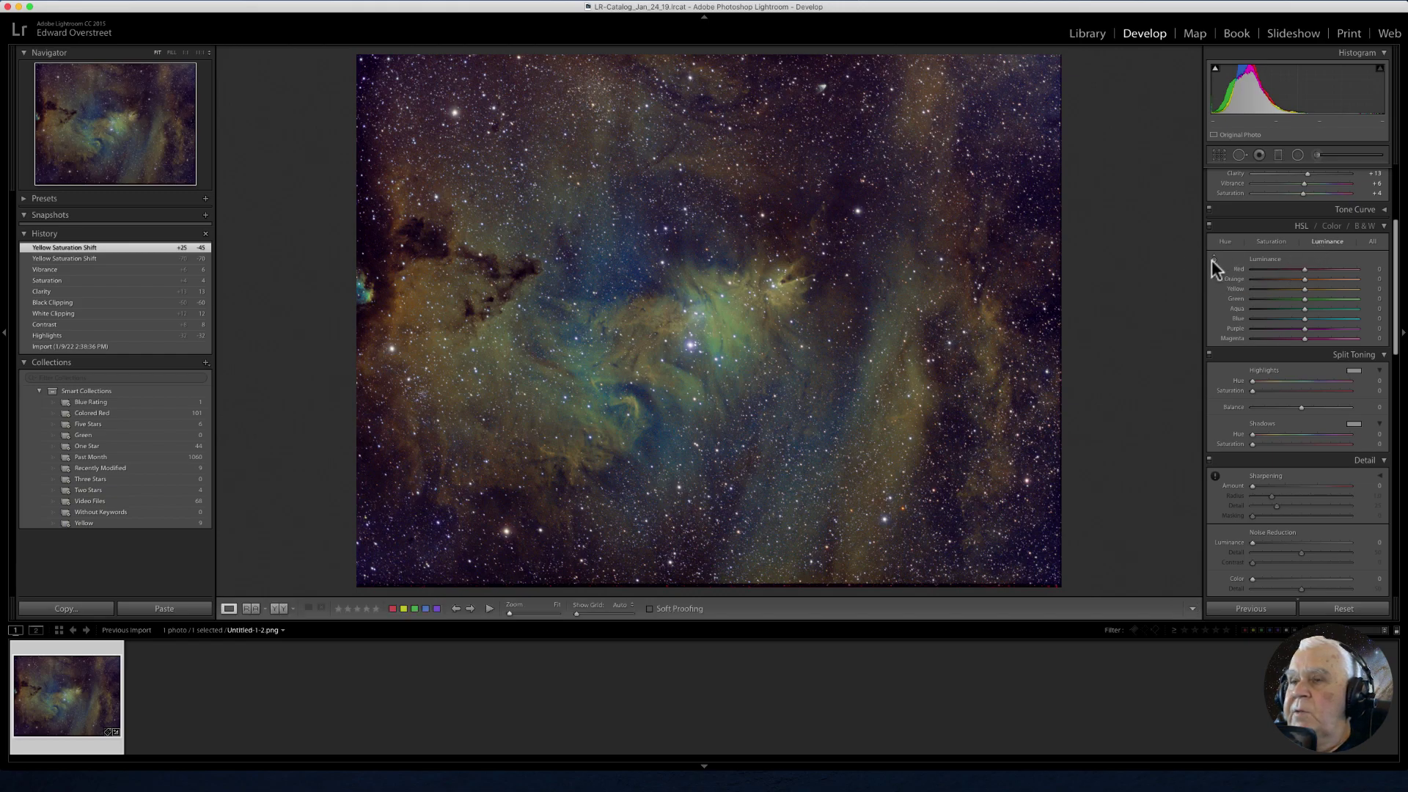
pyautogui.click(775, 278)
pyautogui.click(775, 280)
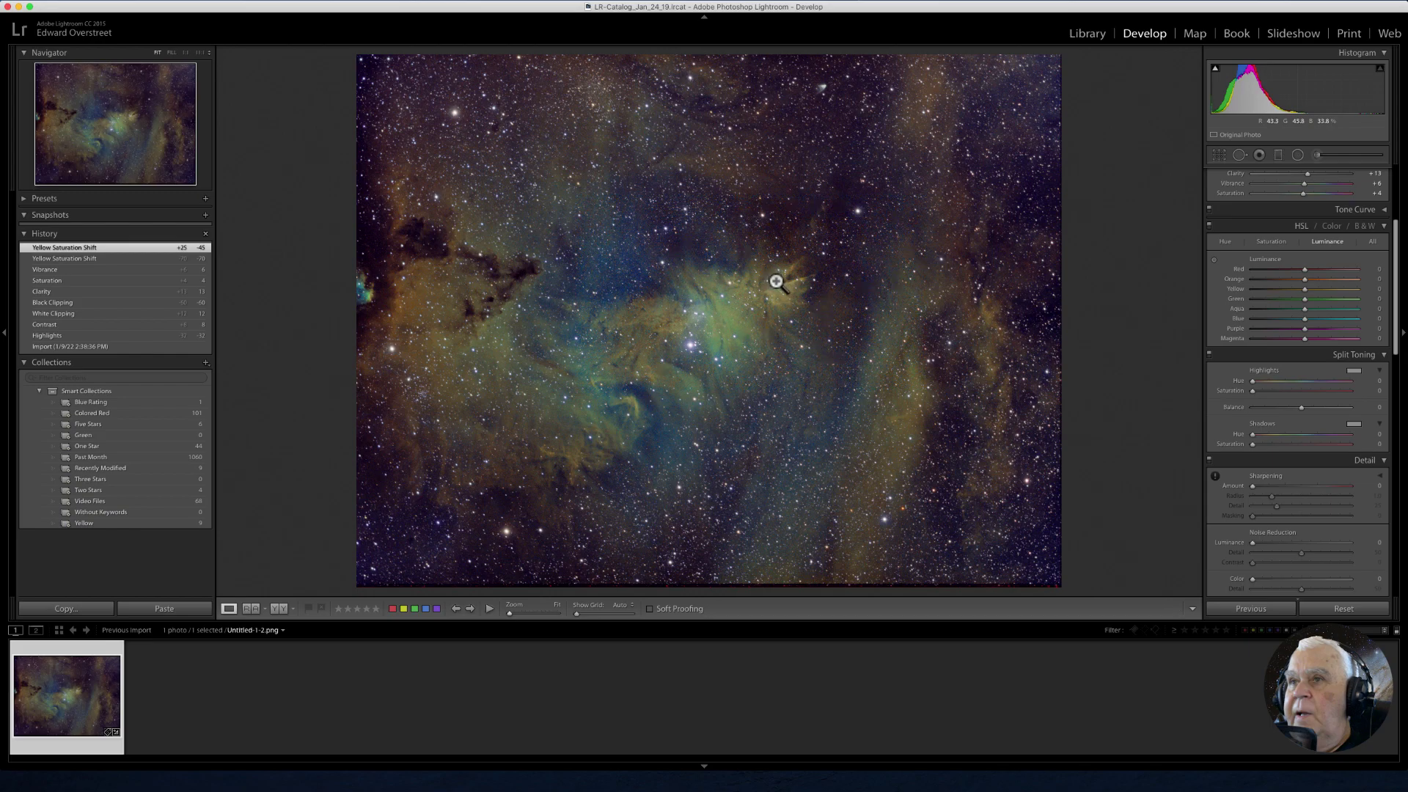
pyautogui.click(1214, 262)
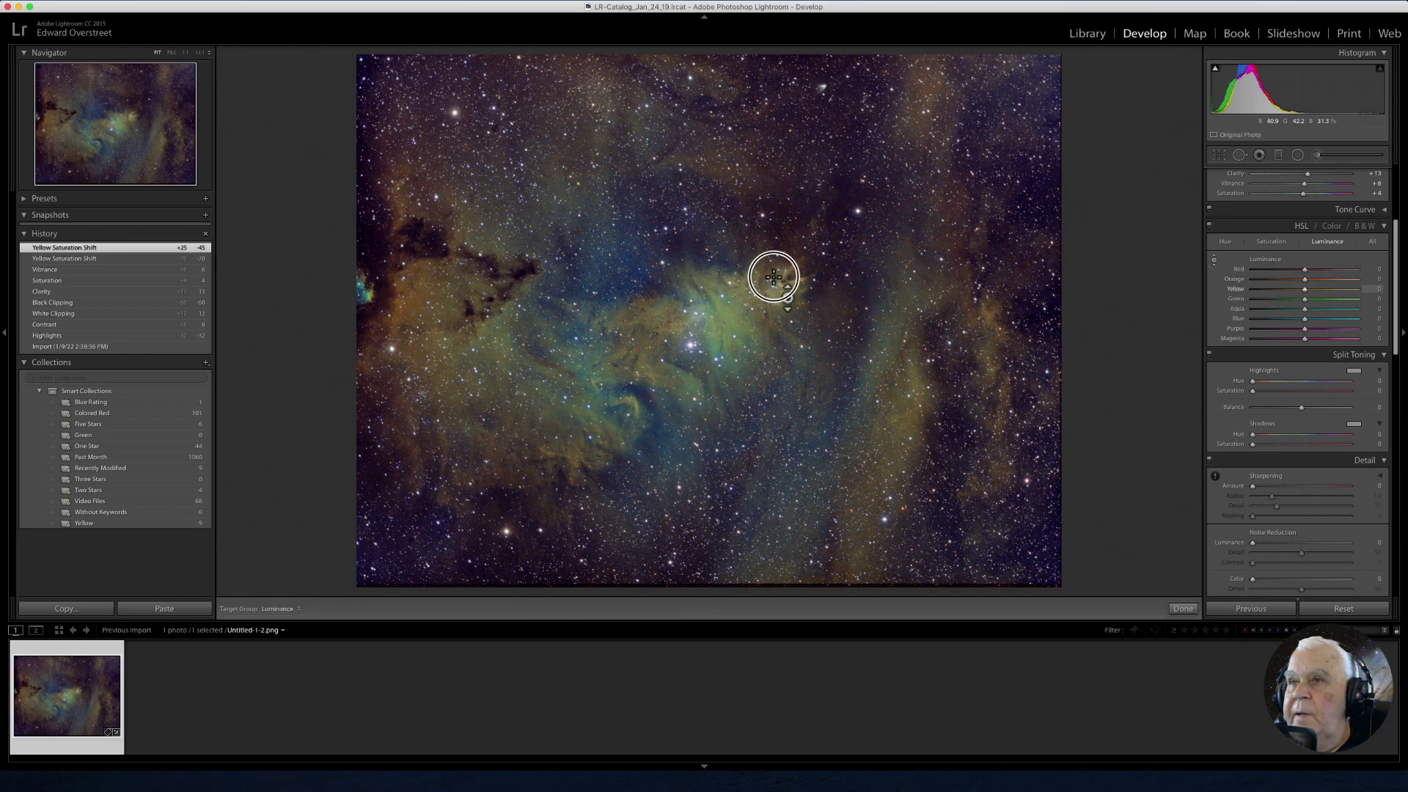
pyautogui.moveTo(773, 277); pyautogui.dragTo(778, 285)
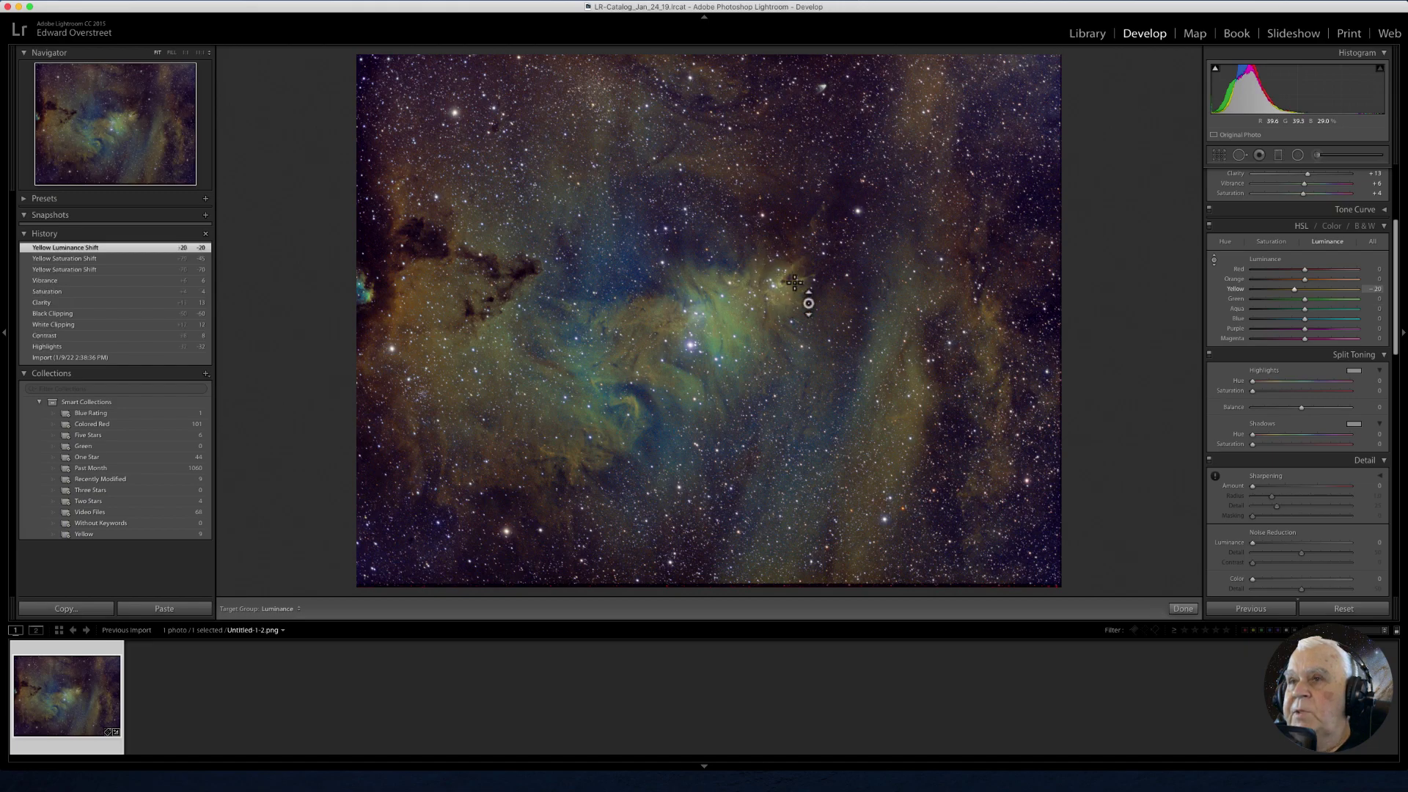
# With the targeted adjustment tool, raise Blue saturation to +8 and Blue luminance to +15.
pyautogui.click(1265, 244)
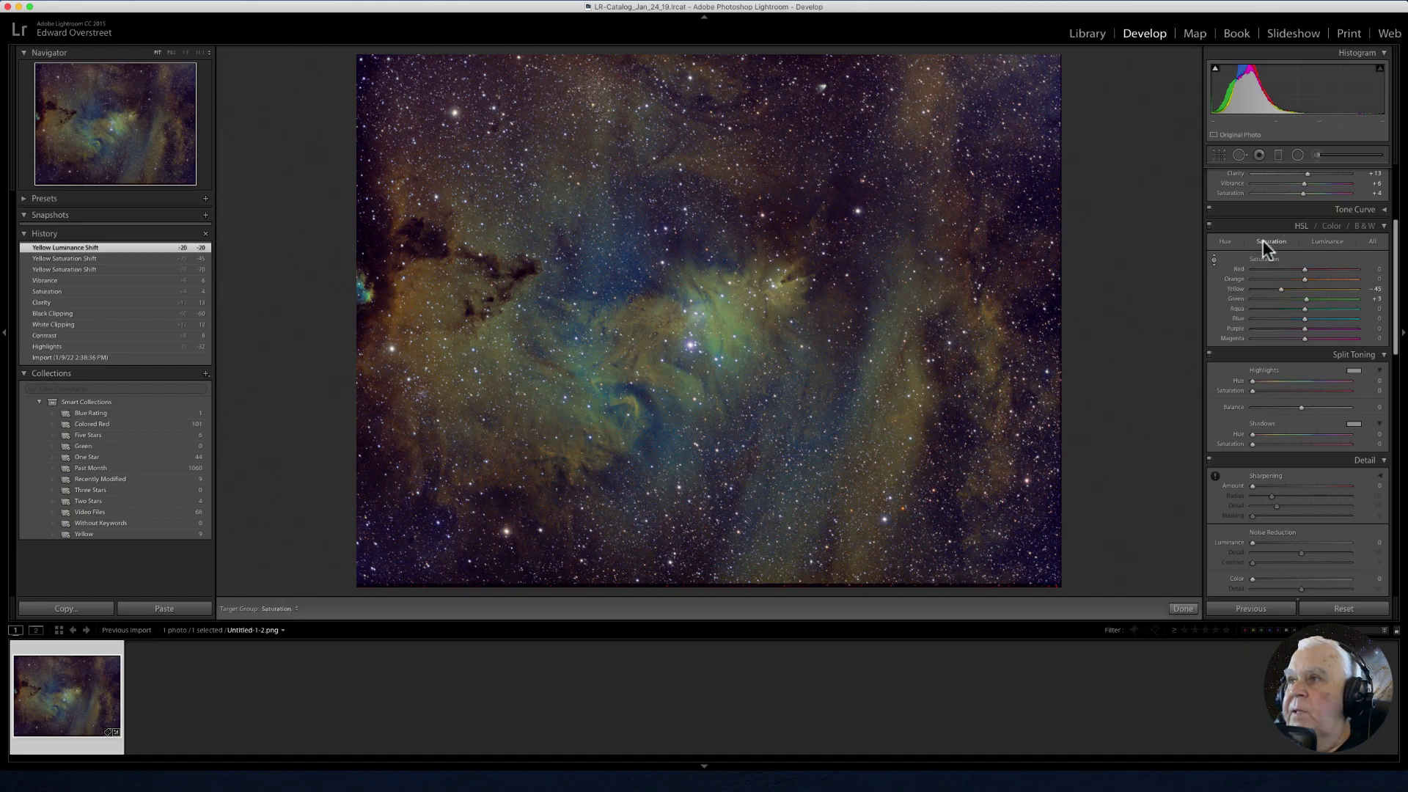
pyautogui.click(1214, 261)
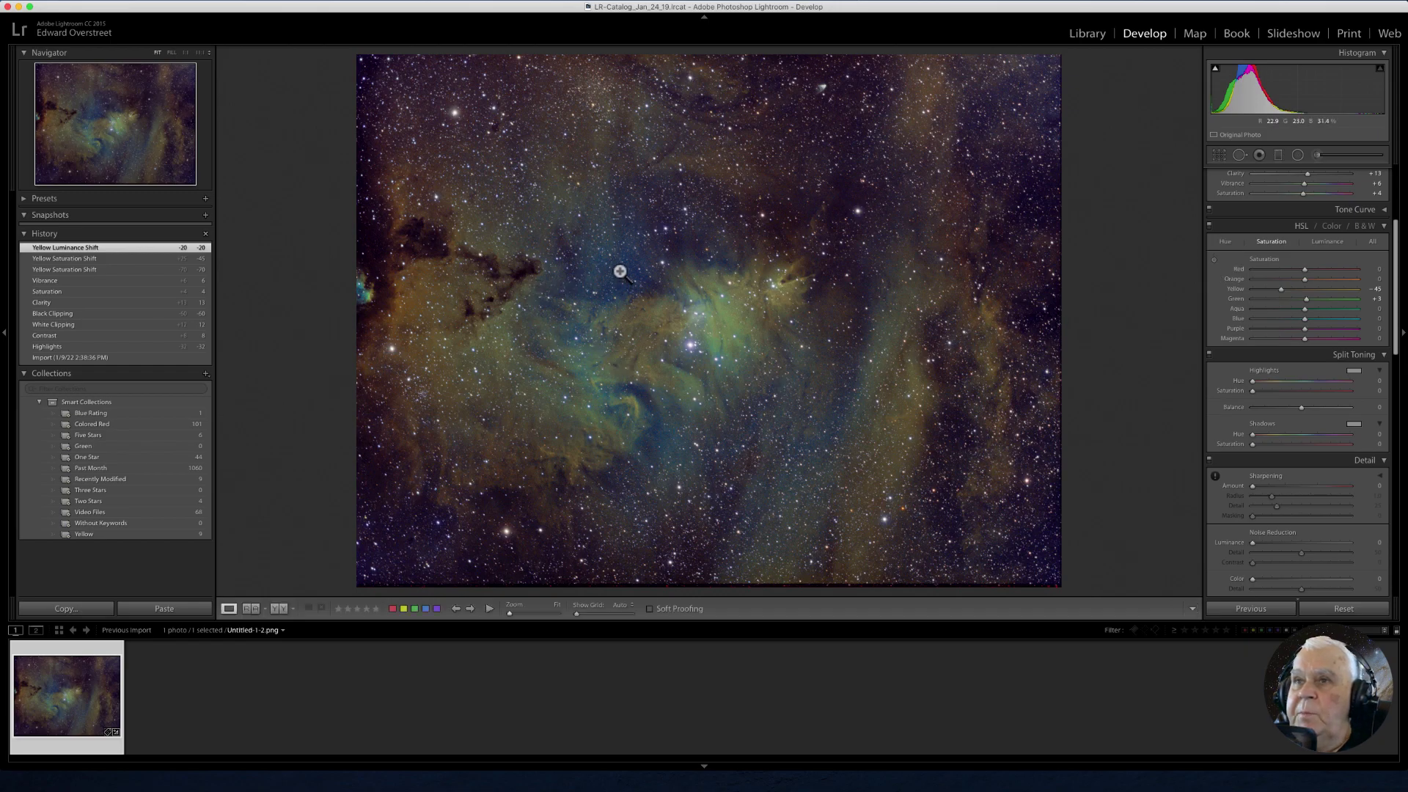
pyautogui.click(1214, 261)
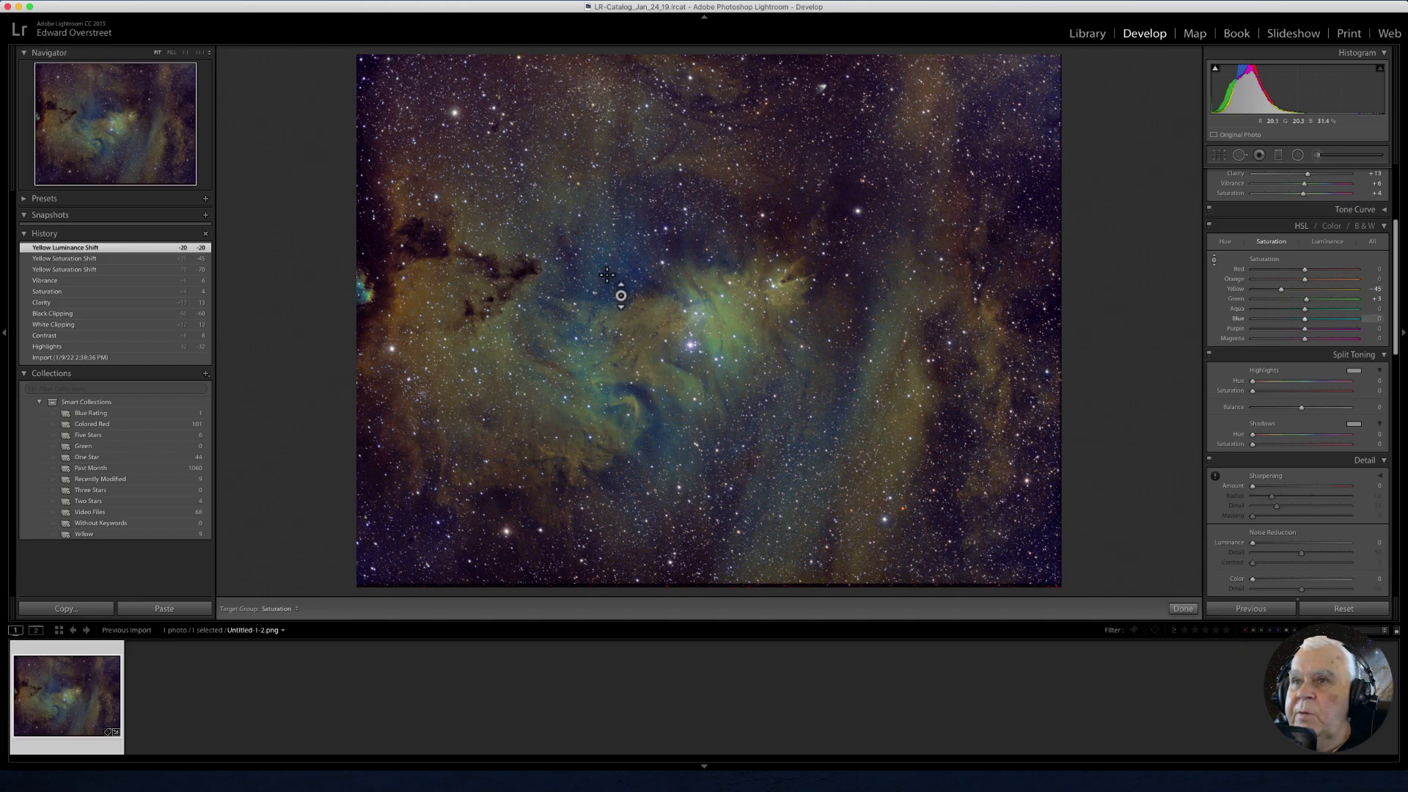
pyautogui.moveTo(613, 277); pyautogui.dragTo(617, 171)
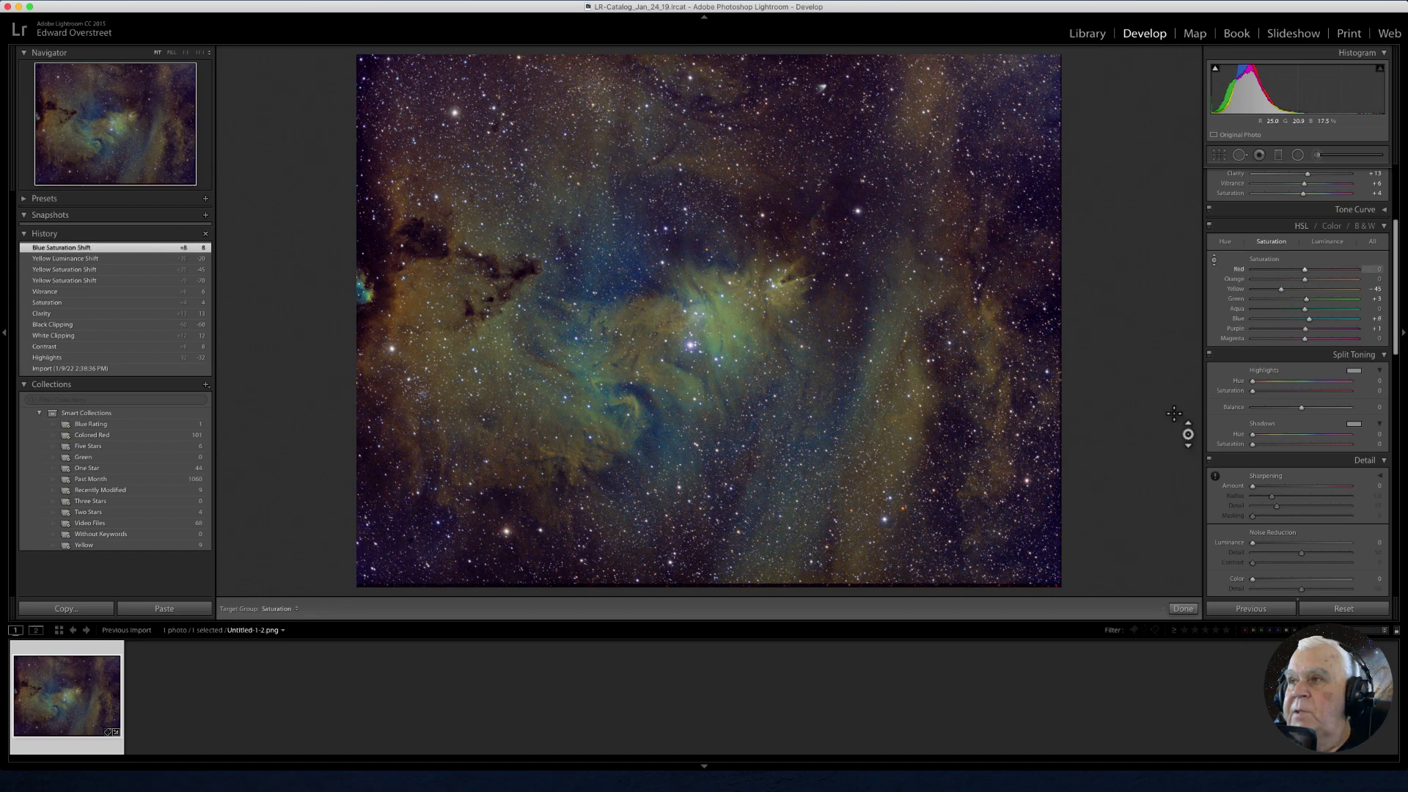
pyautogui.click(1329, 243)
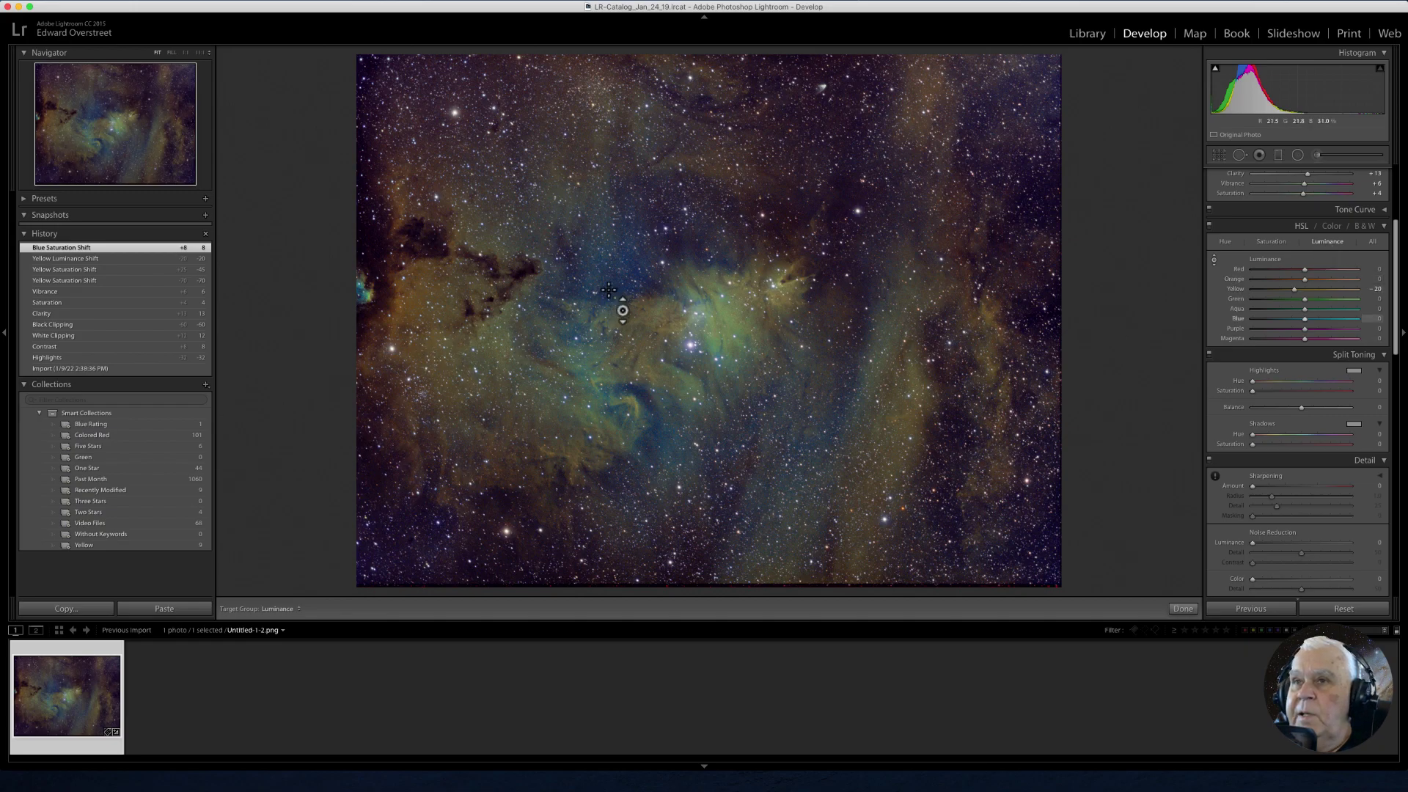
pyautogui.moveTo(617, 279)
pyautogui.mouseDown()
pyautogui.moveTo(625, 210)
pyautogui.moveTo(616, 278)
pyautogui.mouseUp()
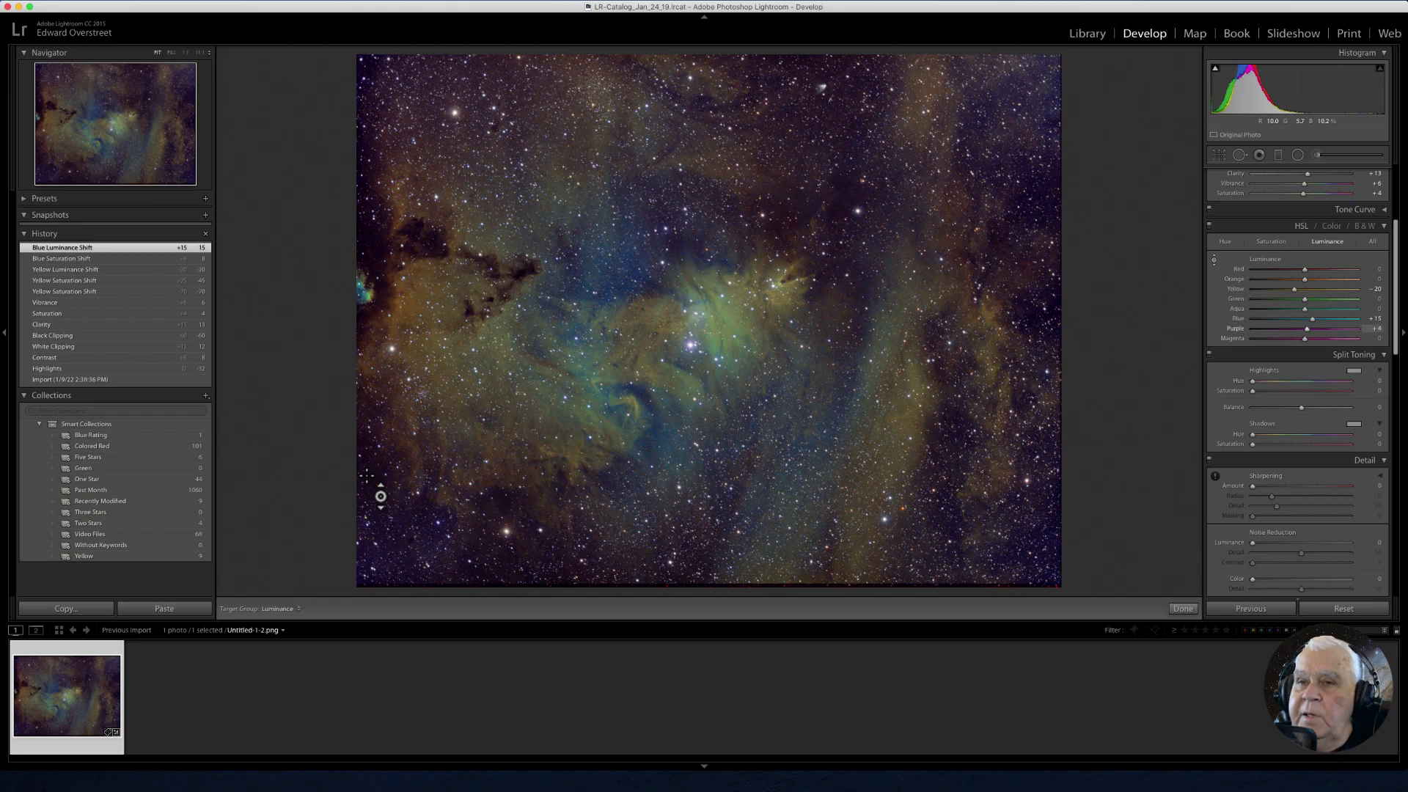
# Lower Purple saturation to -14, then darken Purple luminance to -39 and Magenta to -87.
pyautogui.click(1269, 245)
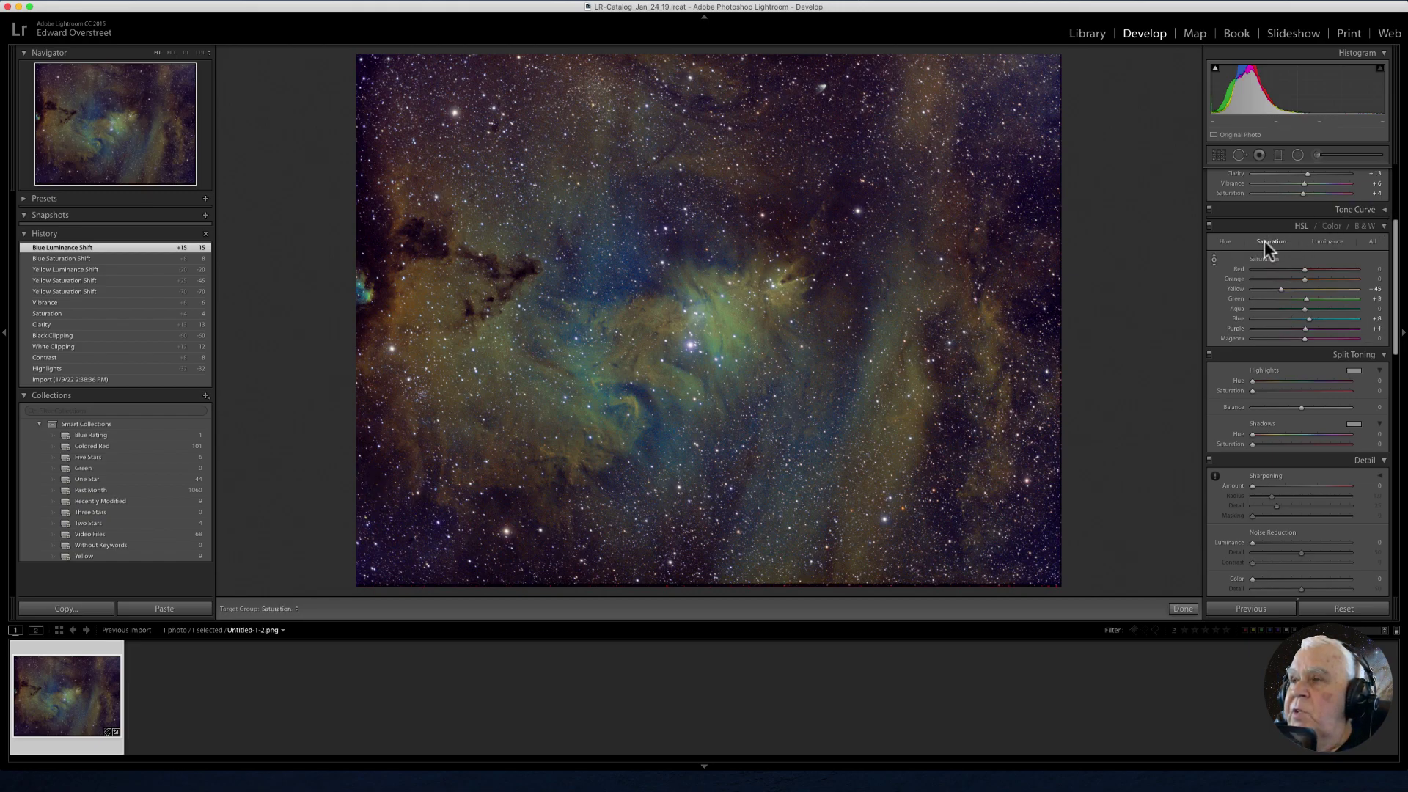
pyautogui.click(1213, 258)
pyautogui.click(1214, 260)
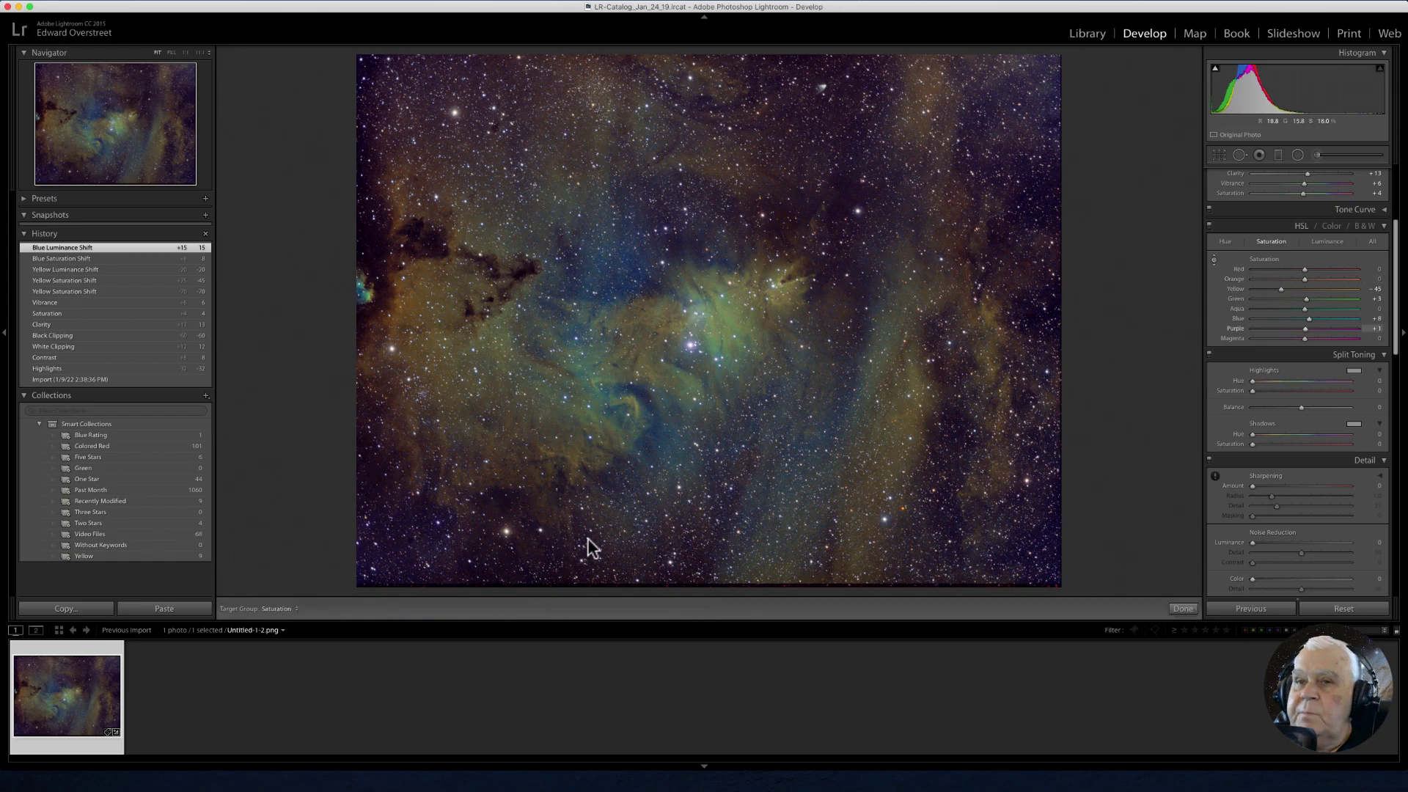
pyautogui.moveTo(374, 497); pyautogui.dragTo(372, 493)
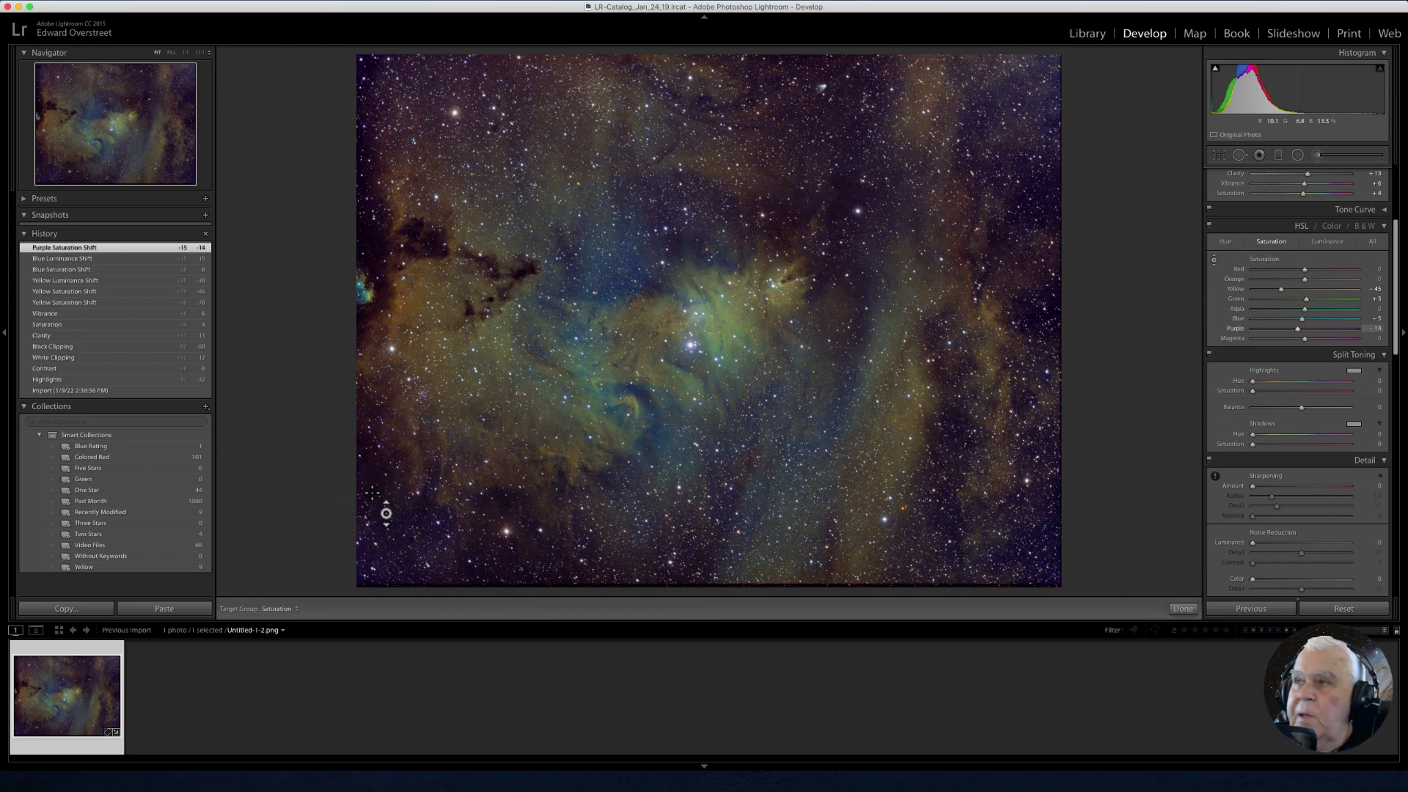
pyautogui.click(1325, 241)
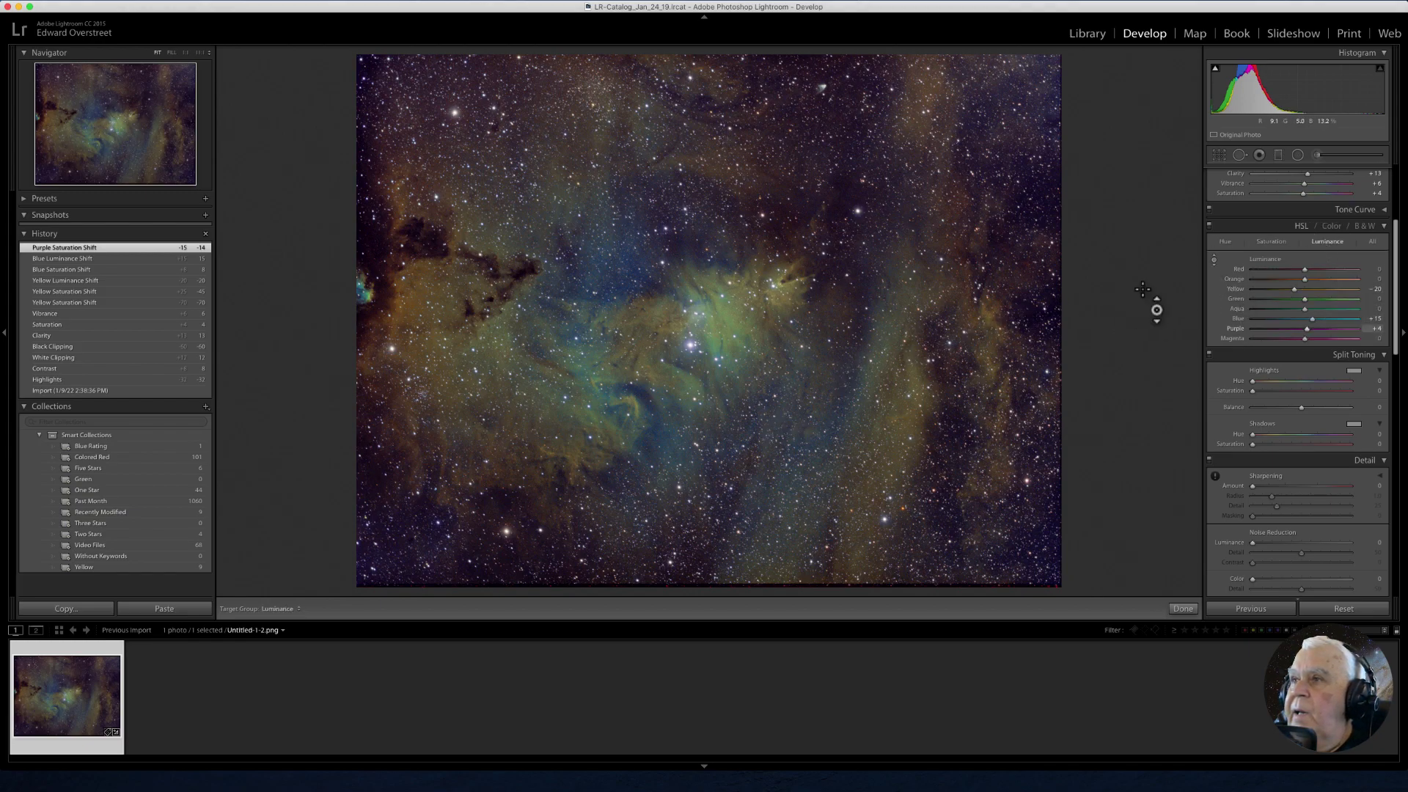
pyautogui.click(1214, 259)
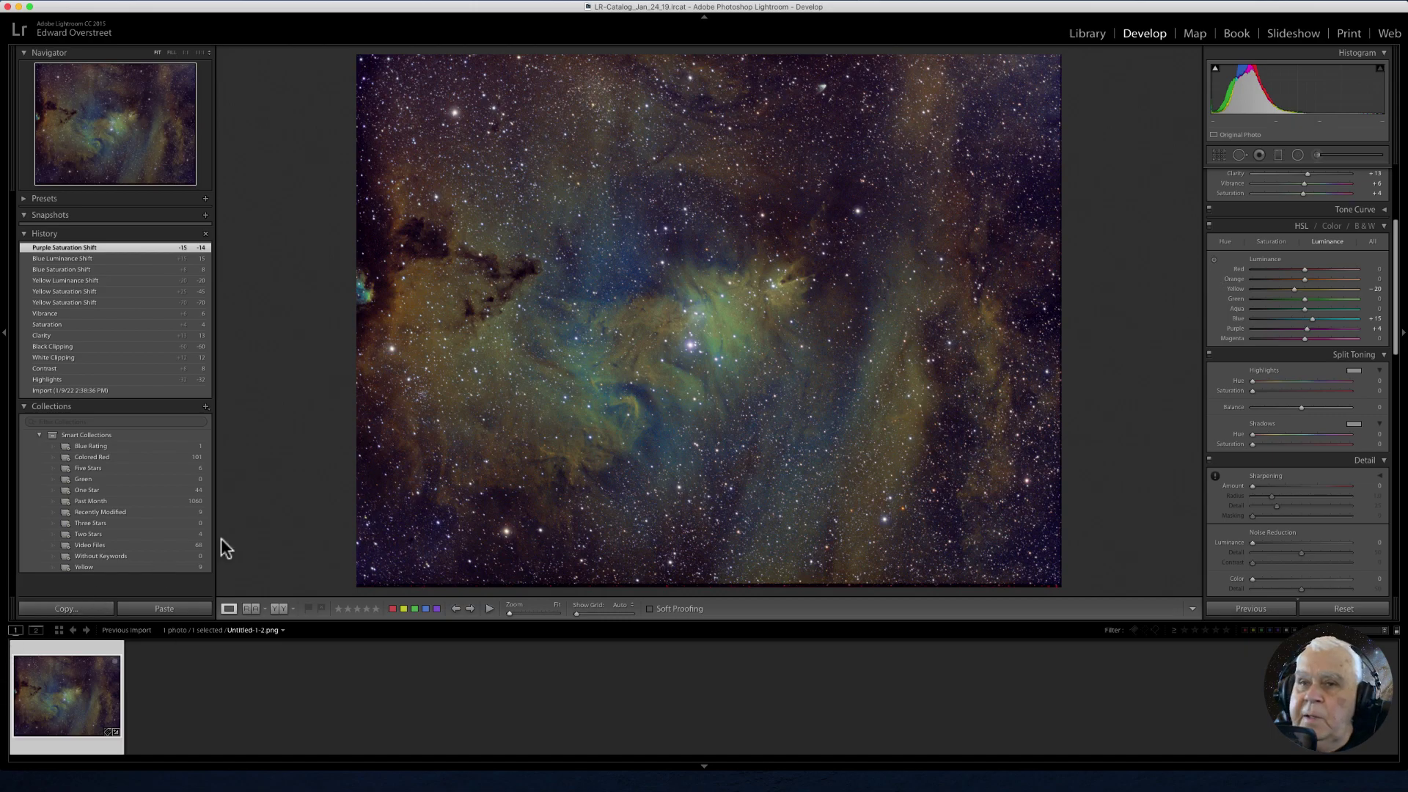
pyautogui.click(1215, 259)
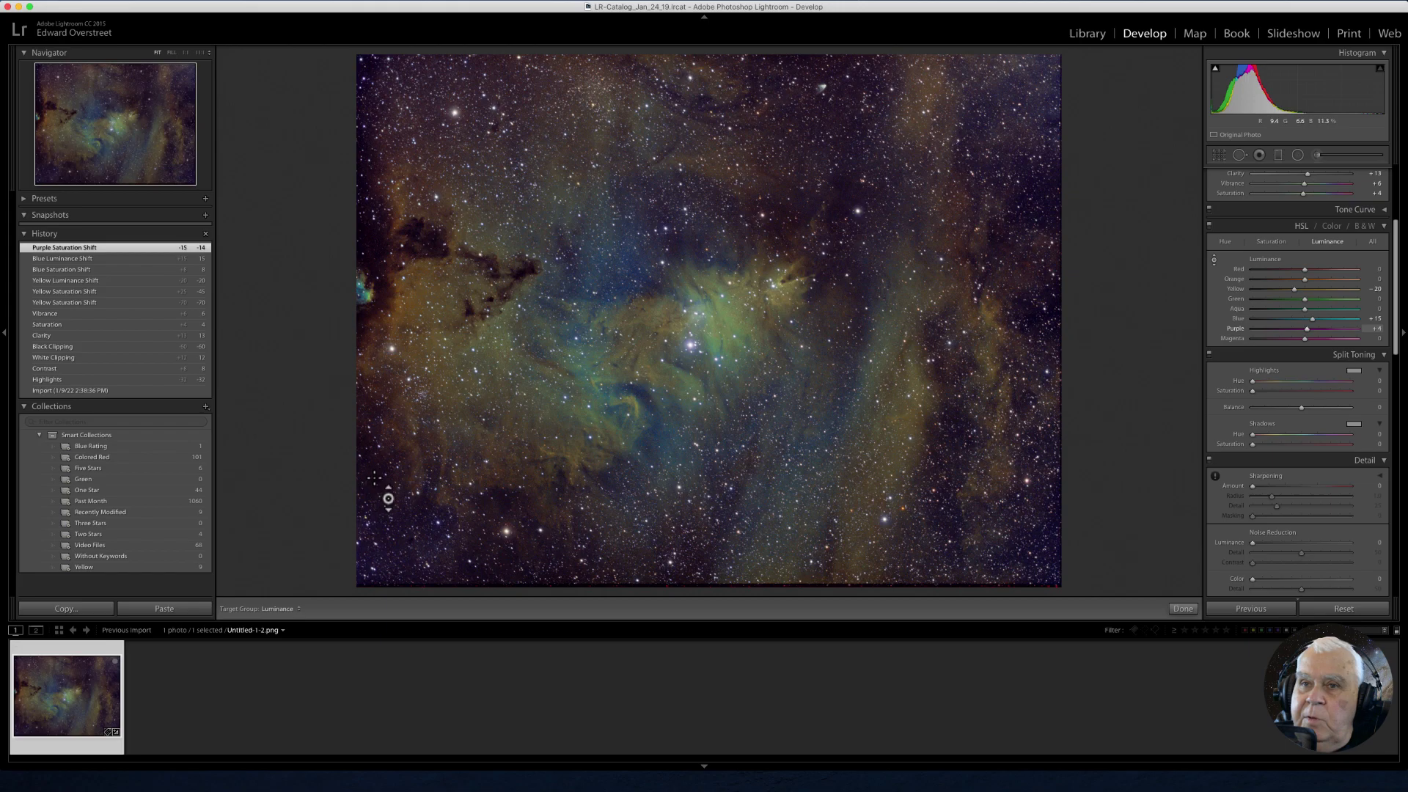
pyautogui.moveTo(370, 476); pyautogui.dragTo(371, 527)
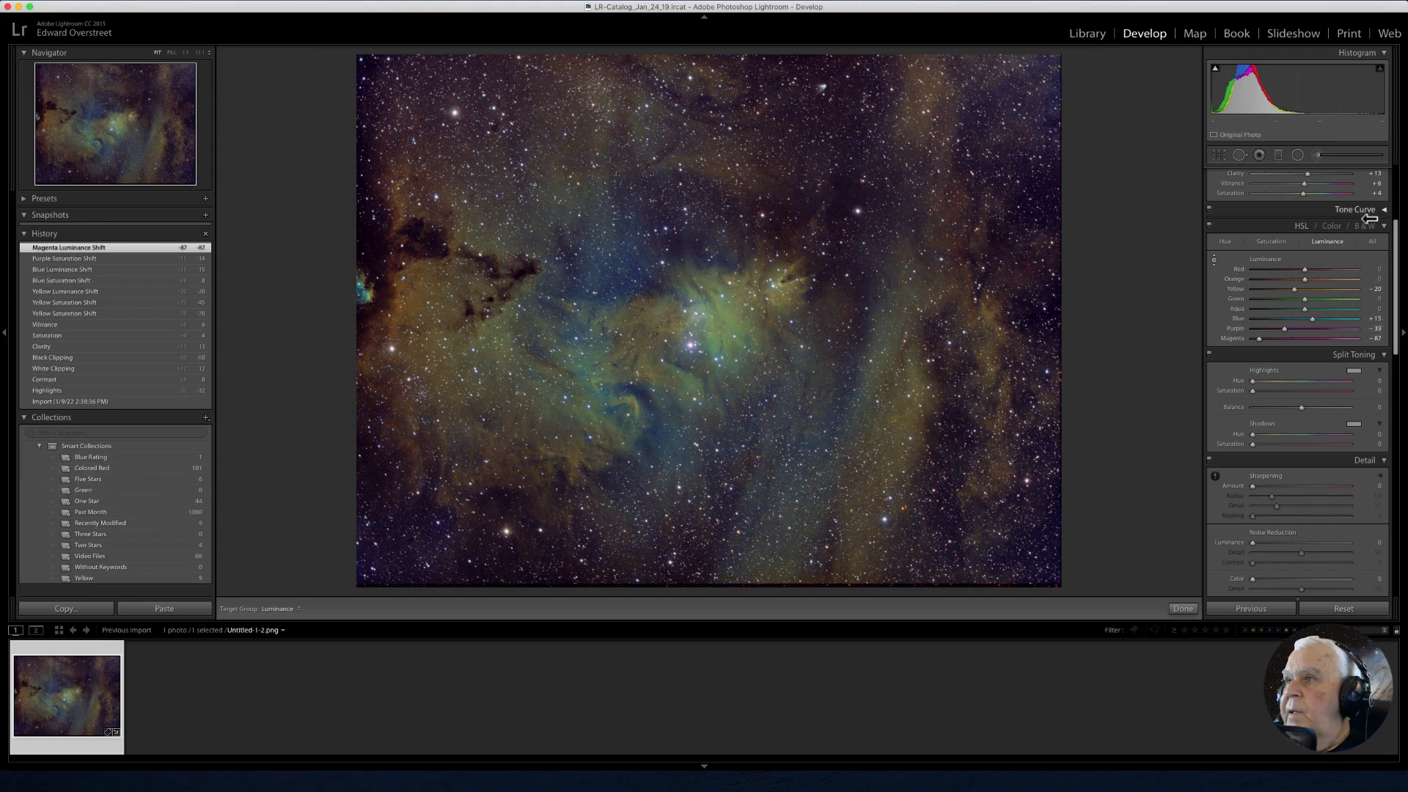
pyautogui.moveTo(1397, 231); pyautogui.dragTo(1395, 330)
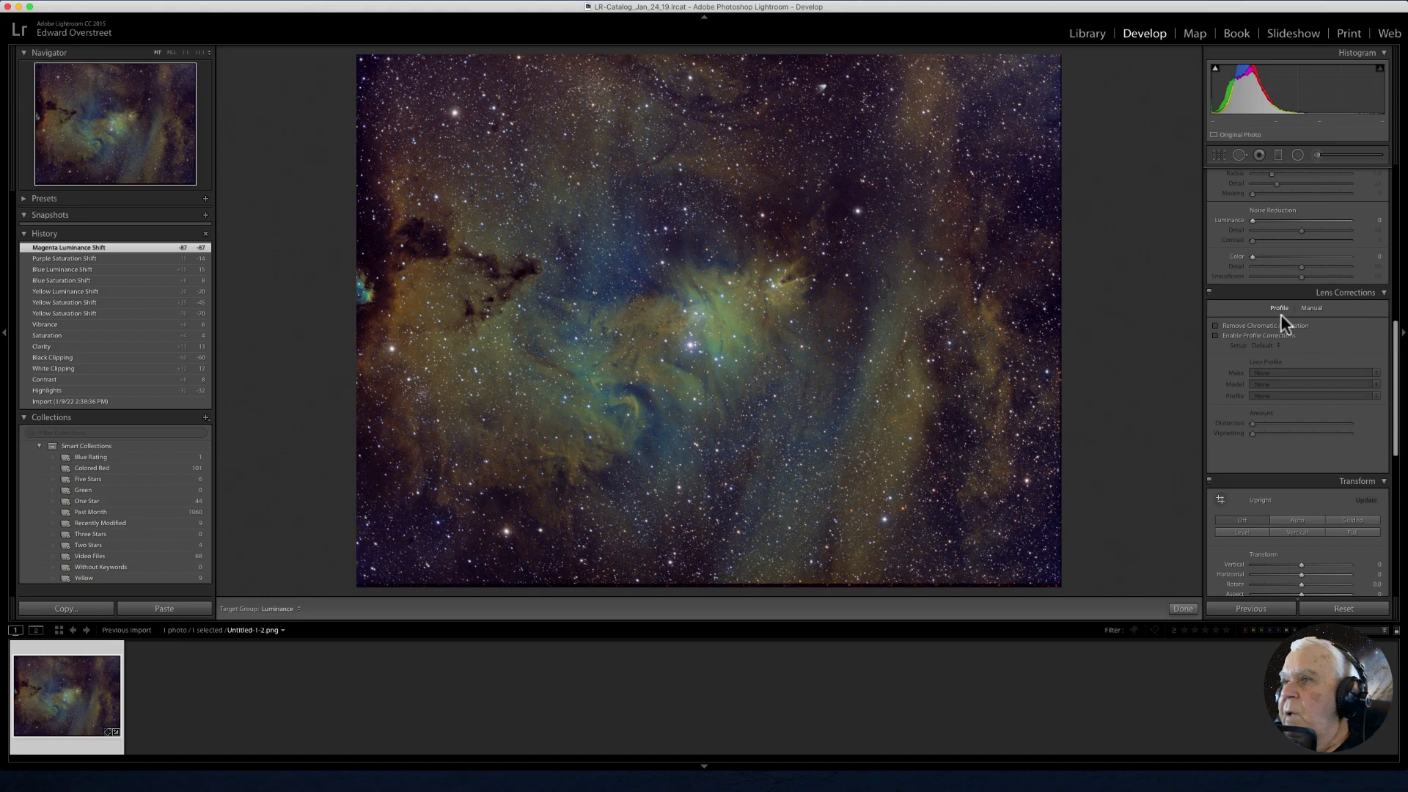
# Tick Remove Chromatic Aberration in Lens Corrections and enlarge the nebula photo to fill the view.
pyautogui.click(1216, 327)
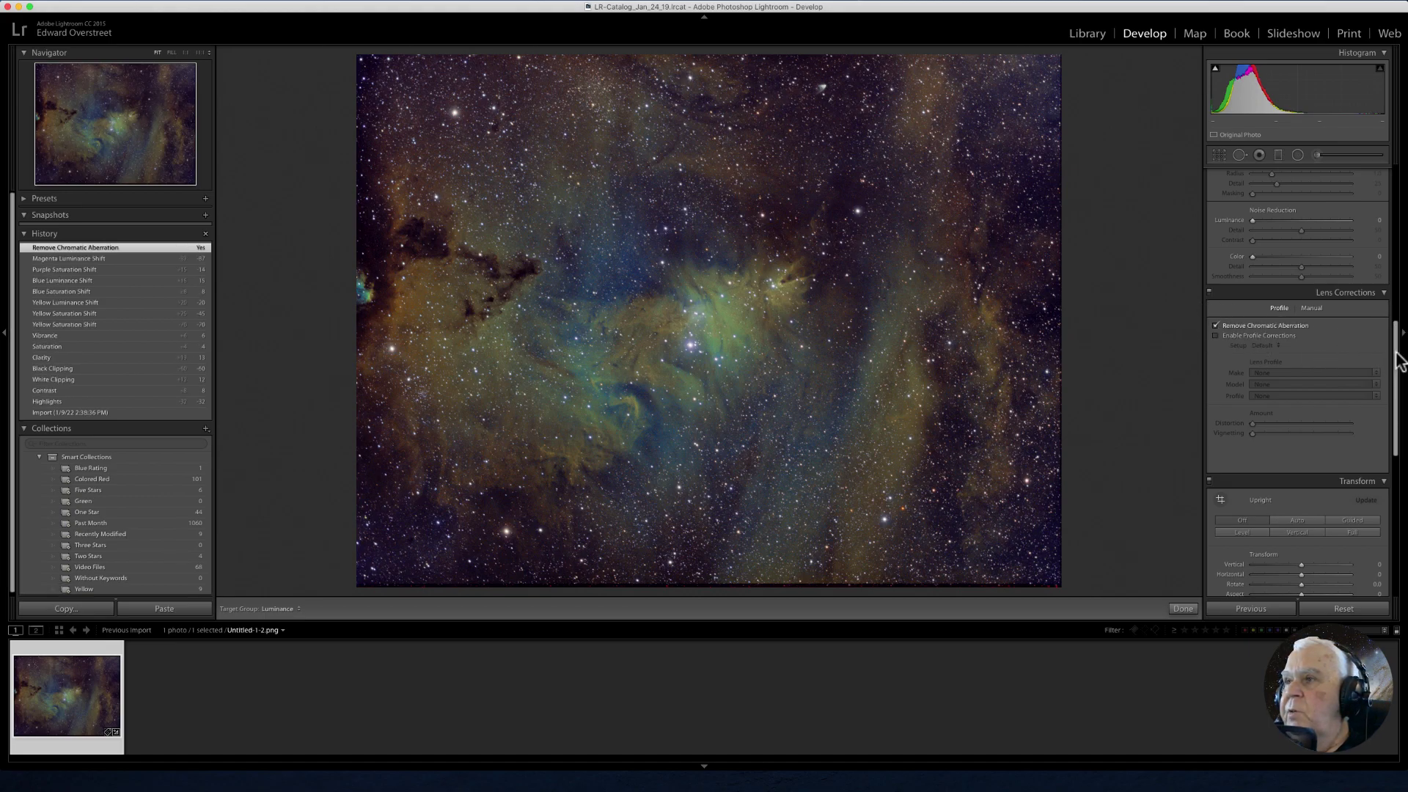
pyautogui.moveTo(1396, 347); pyautogui.dragTo(1397, 281)
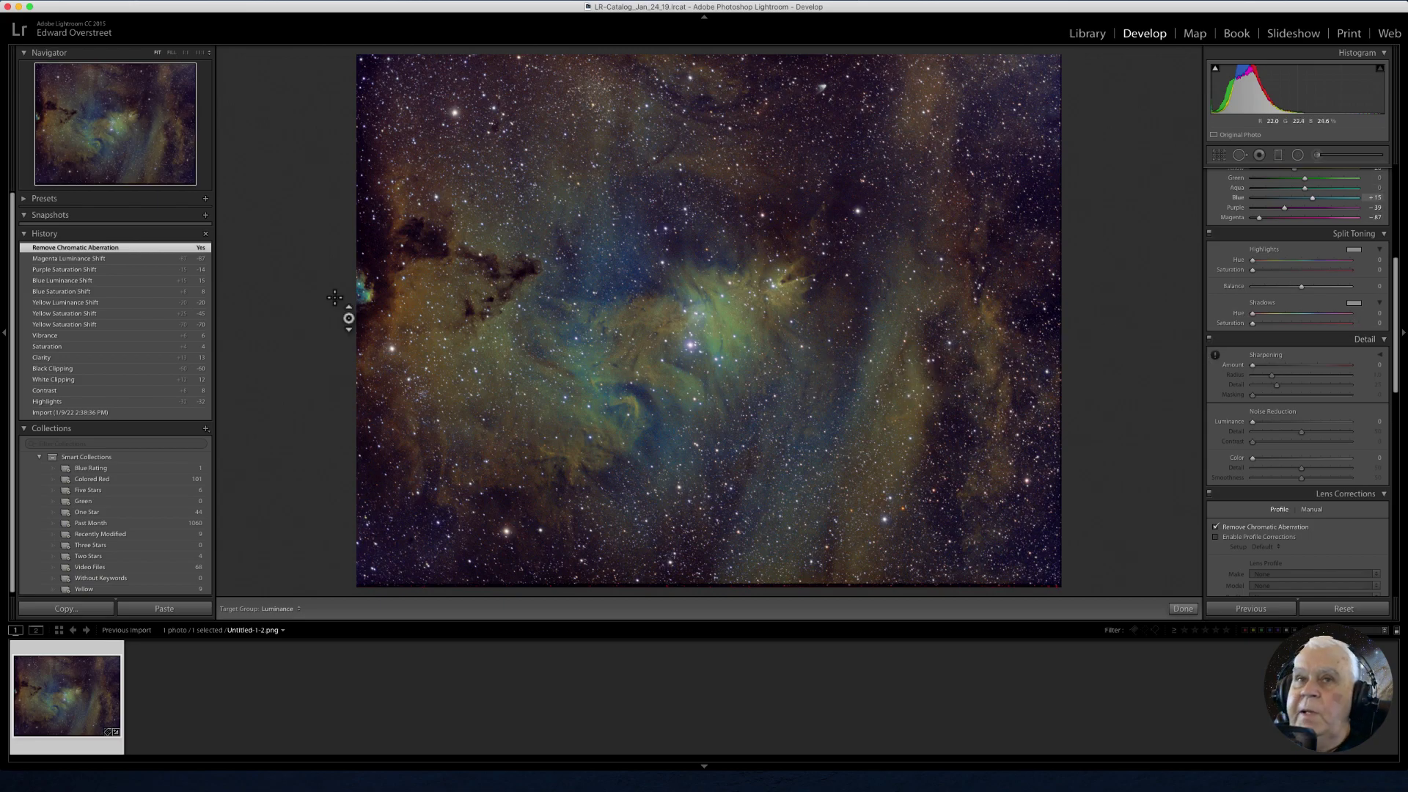
pyautogui.click(172, 52)
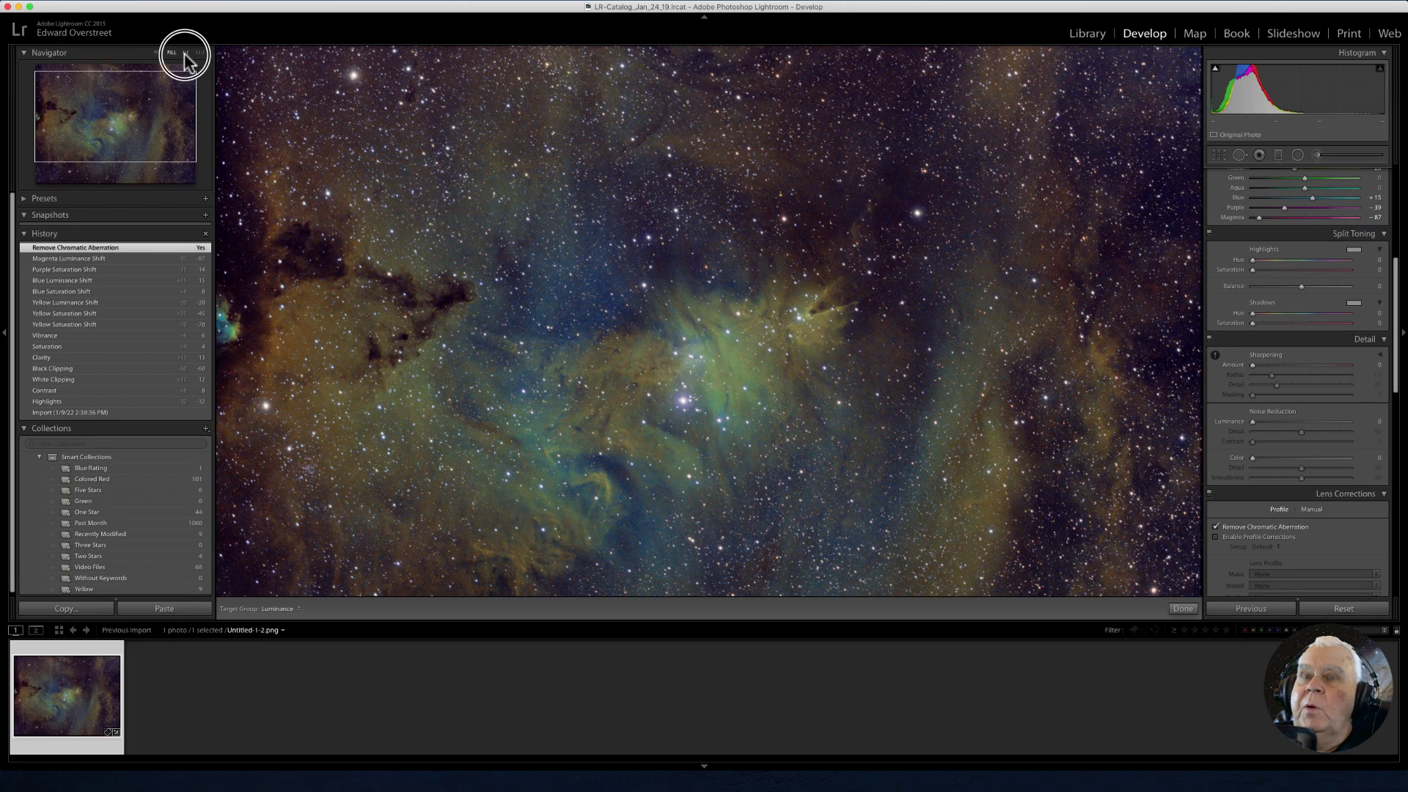
# At 1:1 zoom, set noise reduction Luminance 48, Detail 46, Contrast 17, Color 44, Color Detail 76.
pyautogui.click(185, 53)
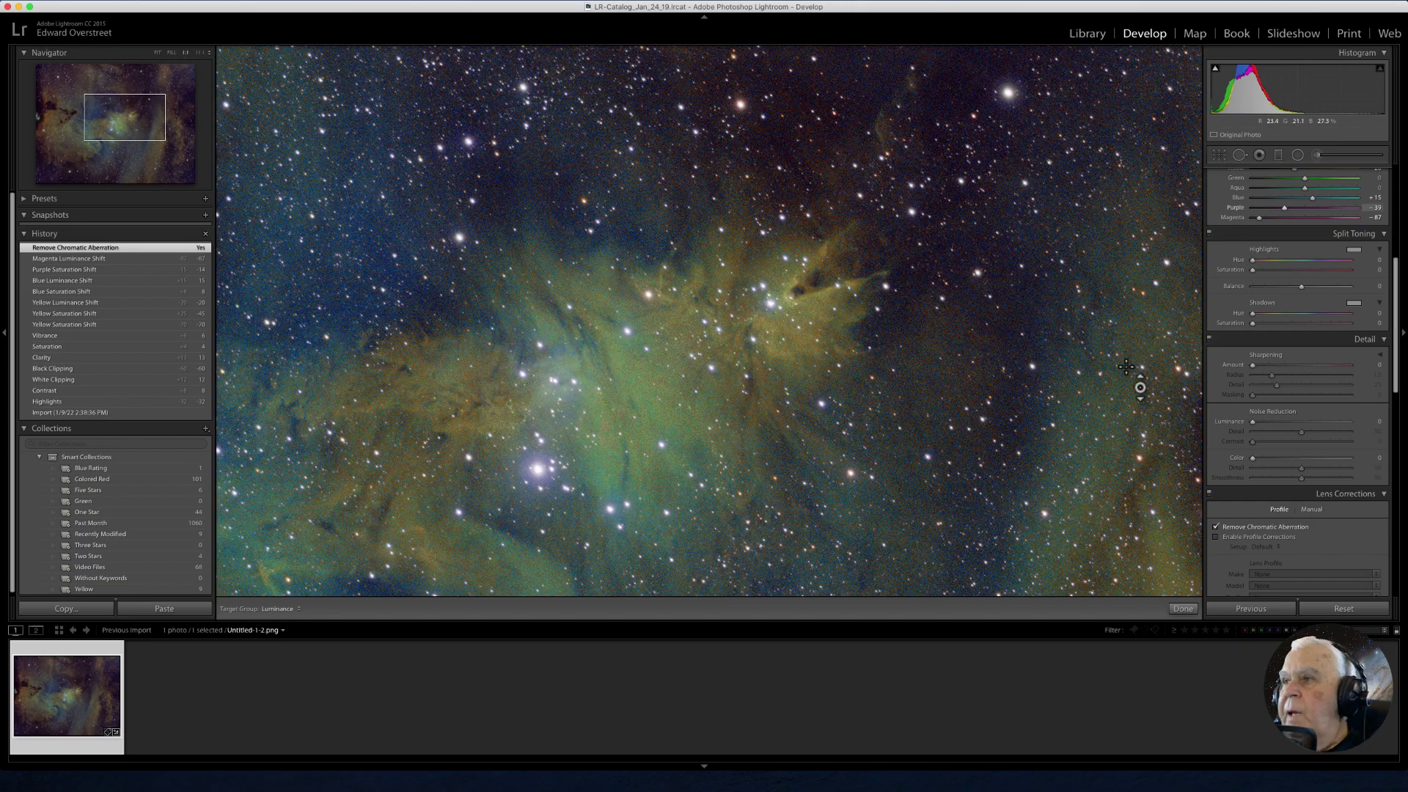
pyautogui.moveTo(1253, 421); pyautogui.dragTo(1262, 424)
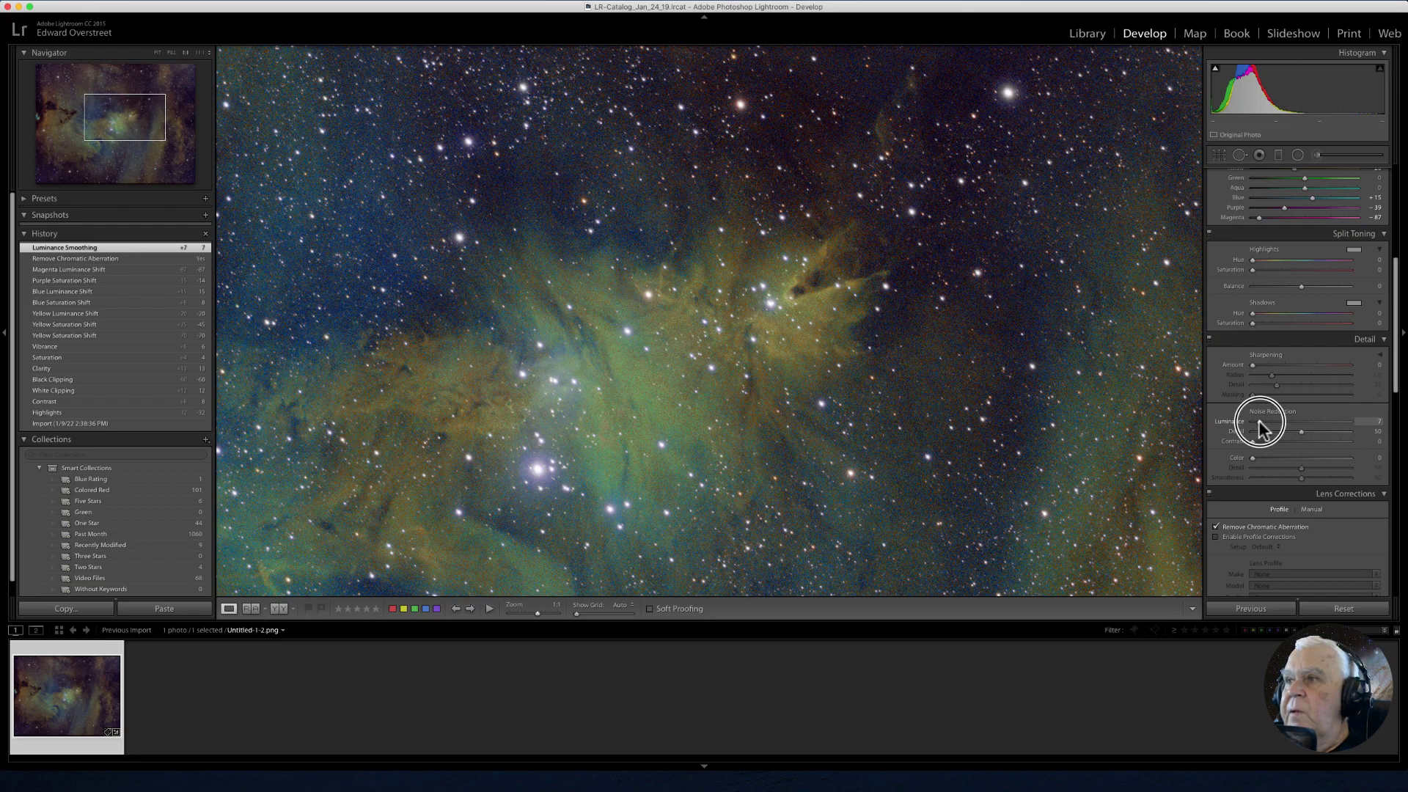
pyautogui.moveTo(1259, 423); pyautogui.dragTo(1275, 423)
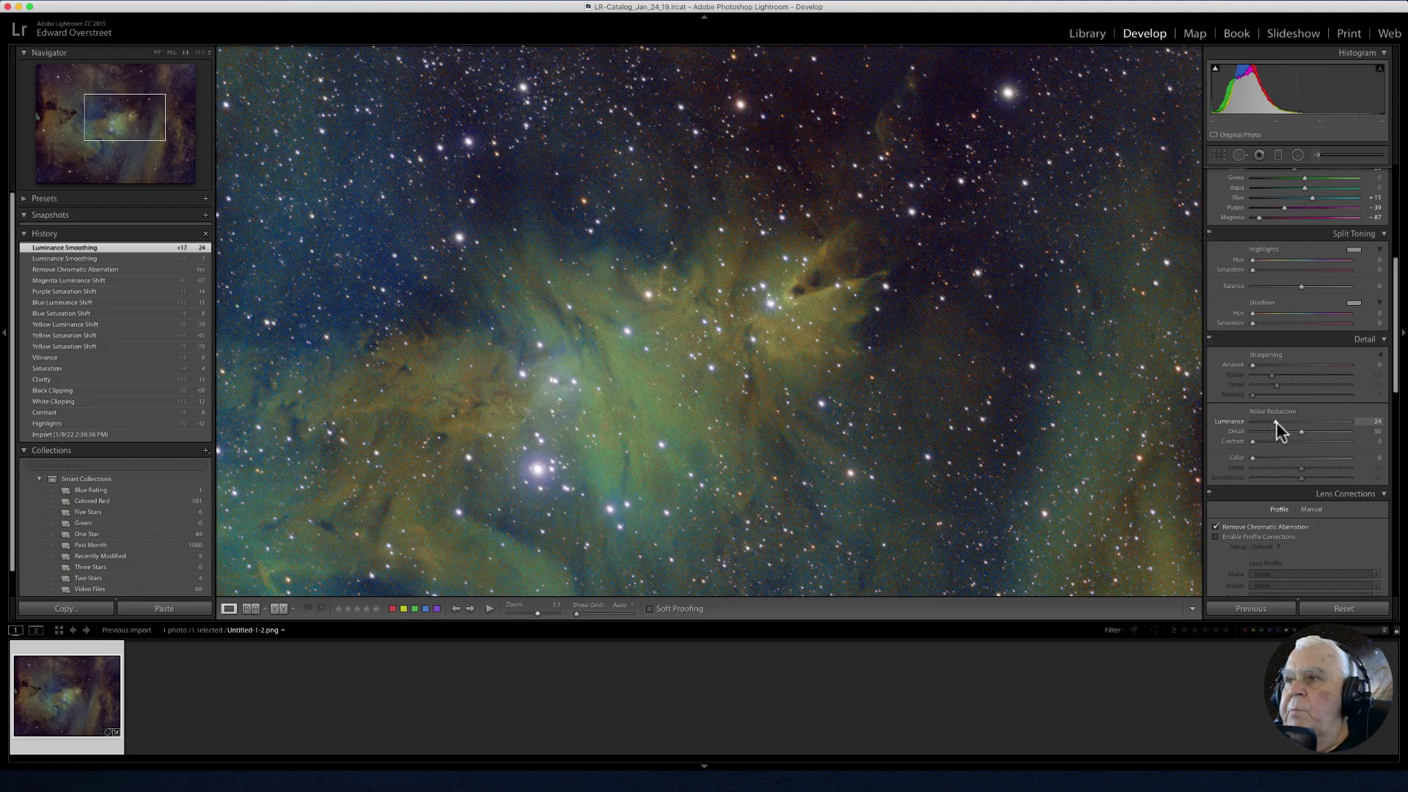
pyautogui.moveTo(1276, 421); pyautogui.dragTo(1287, 424)
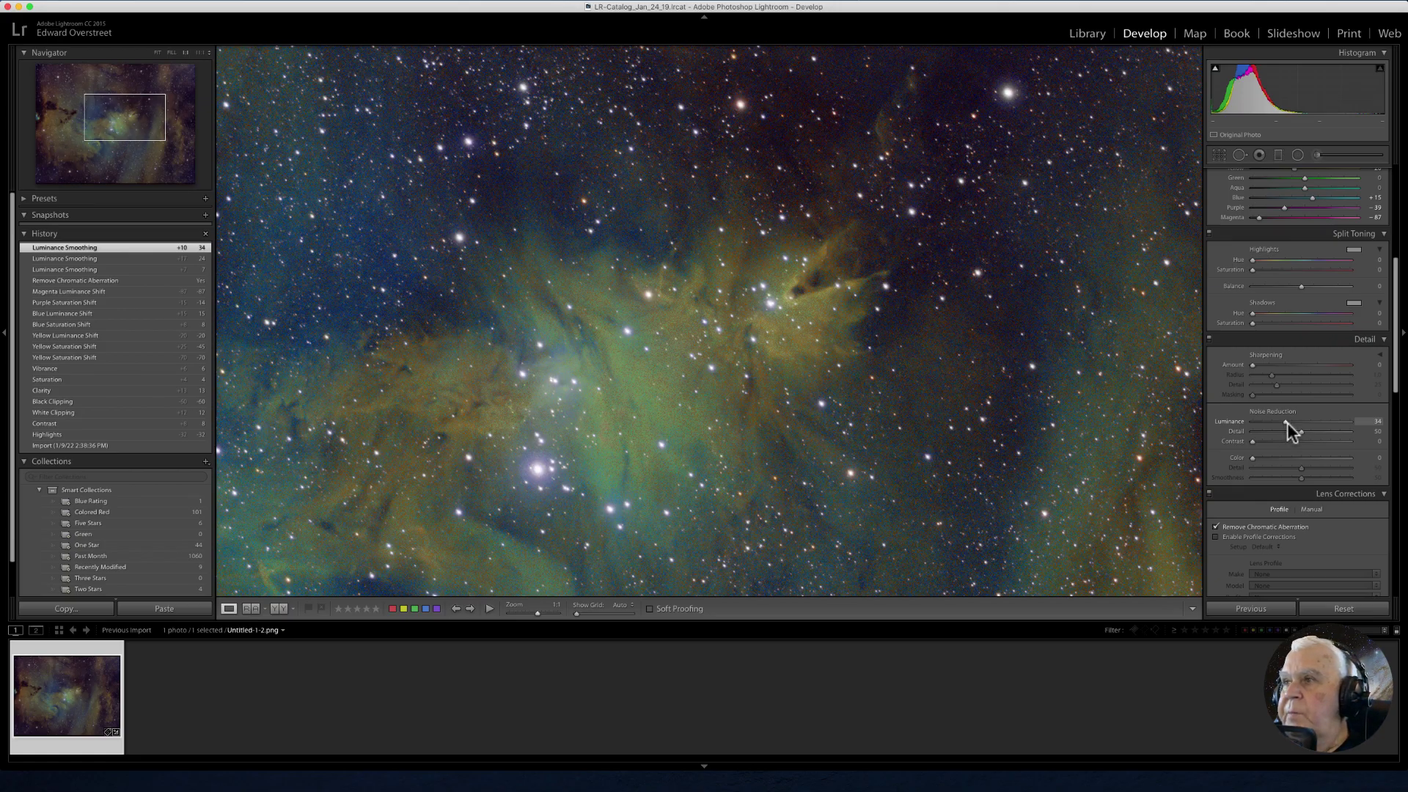
pyautogui.moveTo(1284, 421); pyautogui.dragTo(1292, 424)
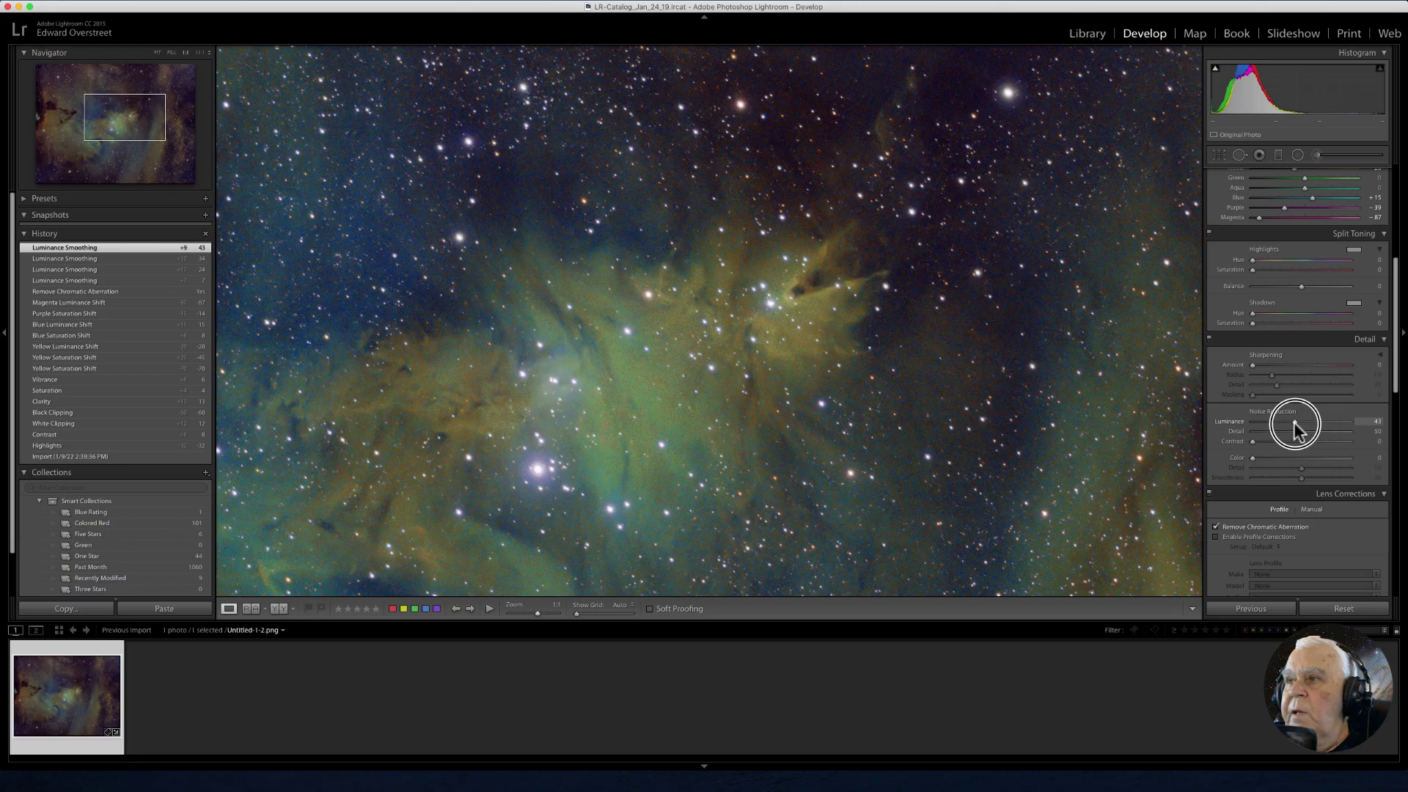
pyautogui.moveTo(1295, 424); pyautogui.dragTo(1299, 422)
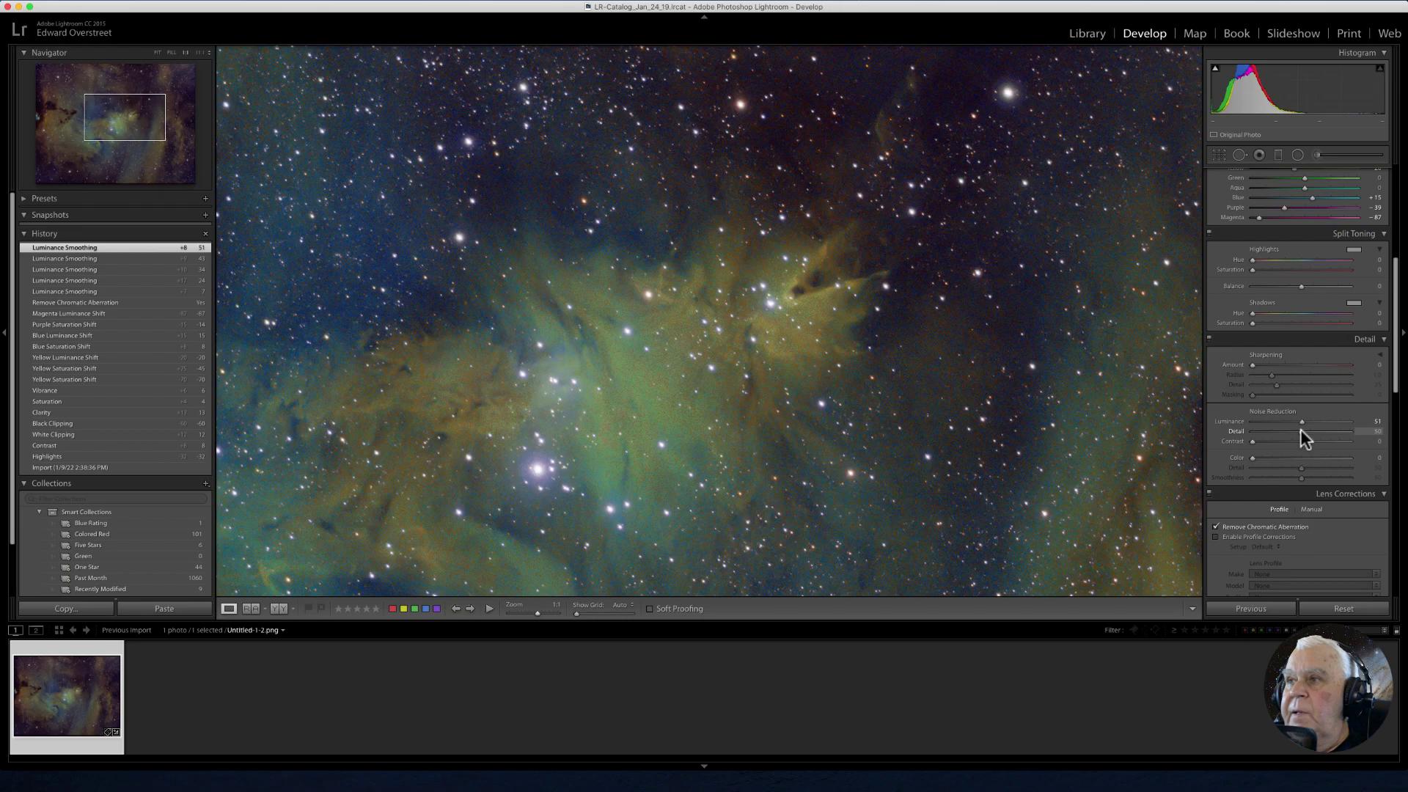
pyautogui.moveTo(1301, 430); pyautogui.dragTo(1290, 433)
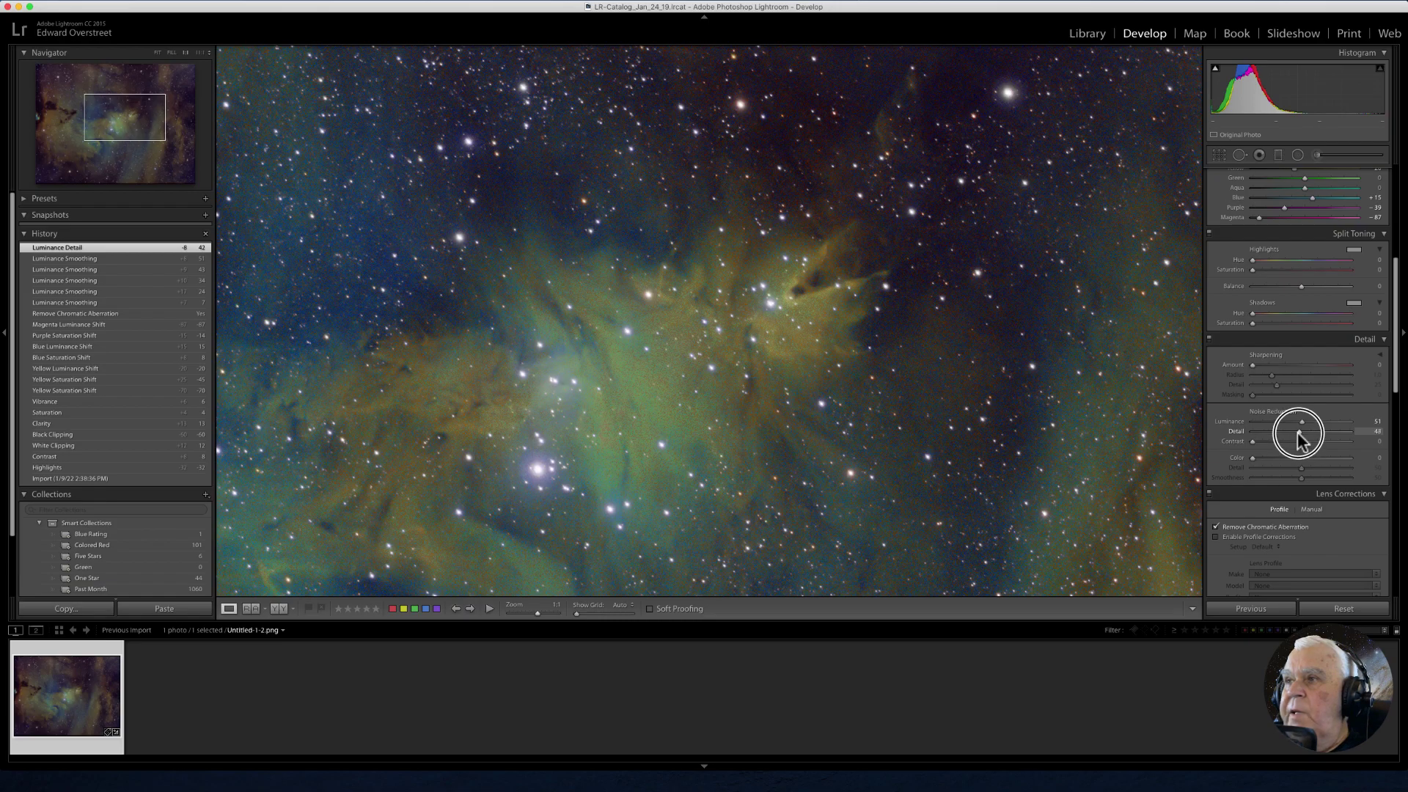
pyautogui.moveTo(1300, 439); pyautogui.dragTo(1307, 467)
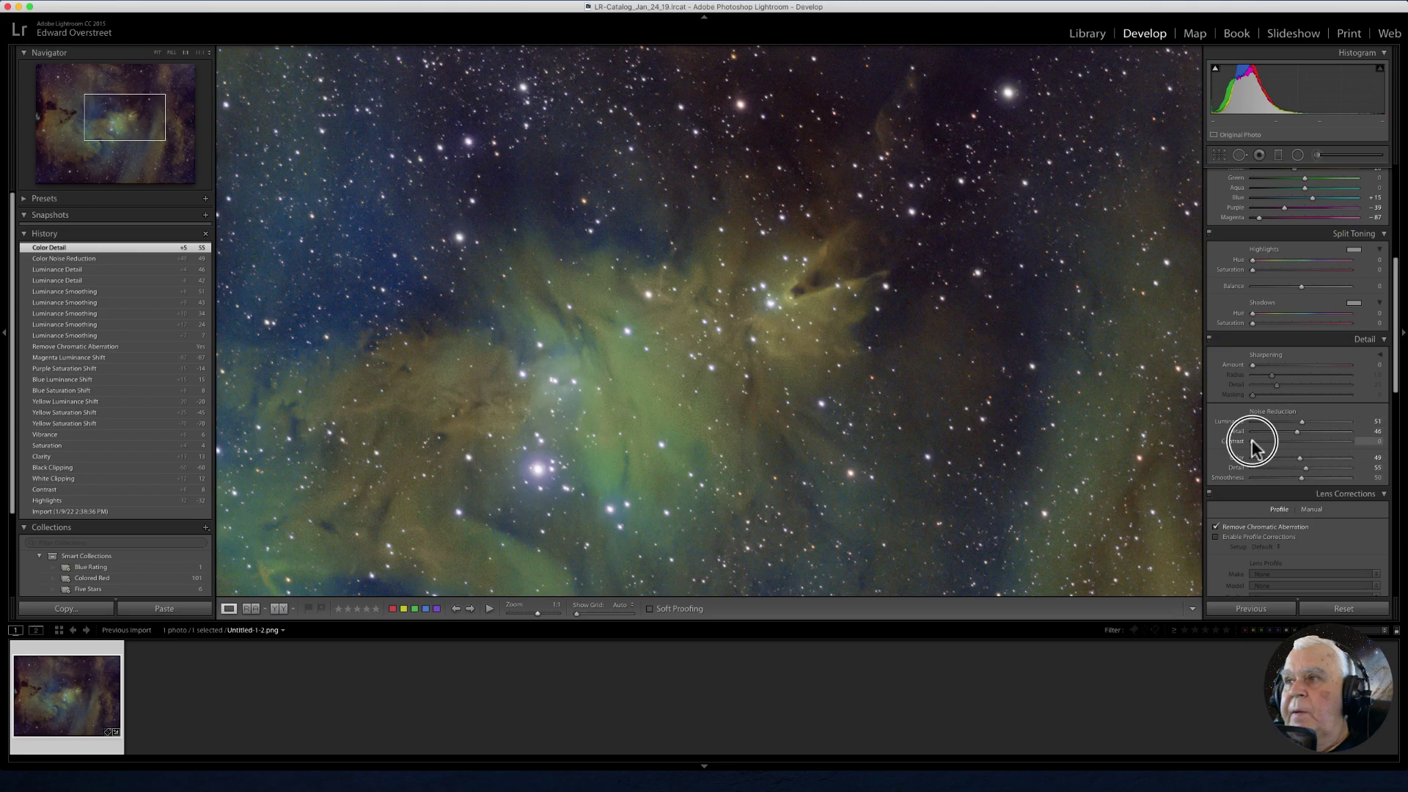
pyautogui.moveTo(1266, 439); pyautogui.dragTo(1329, 464)
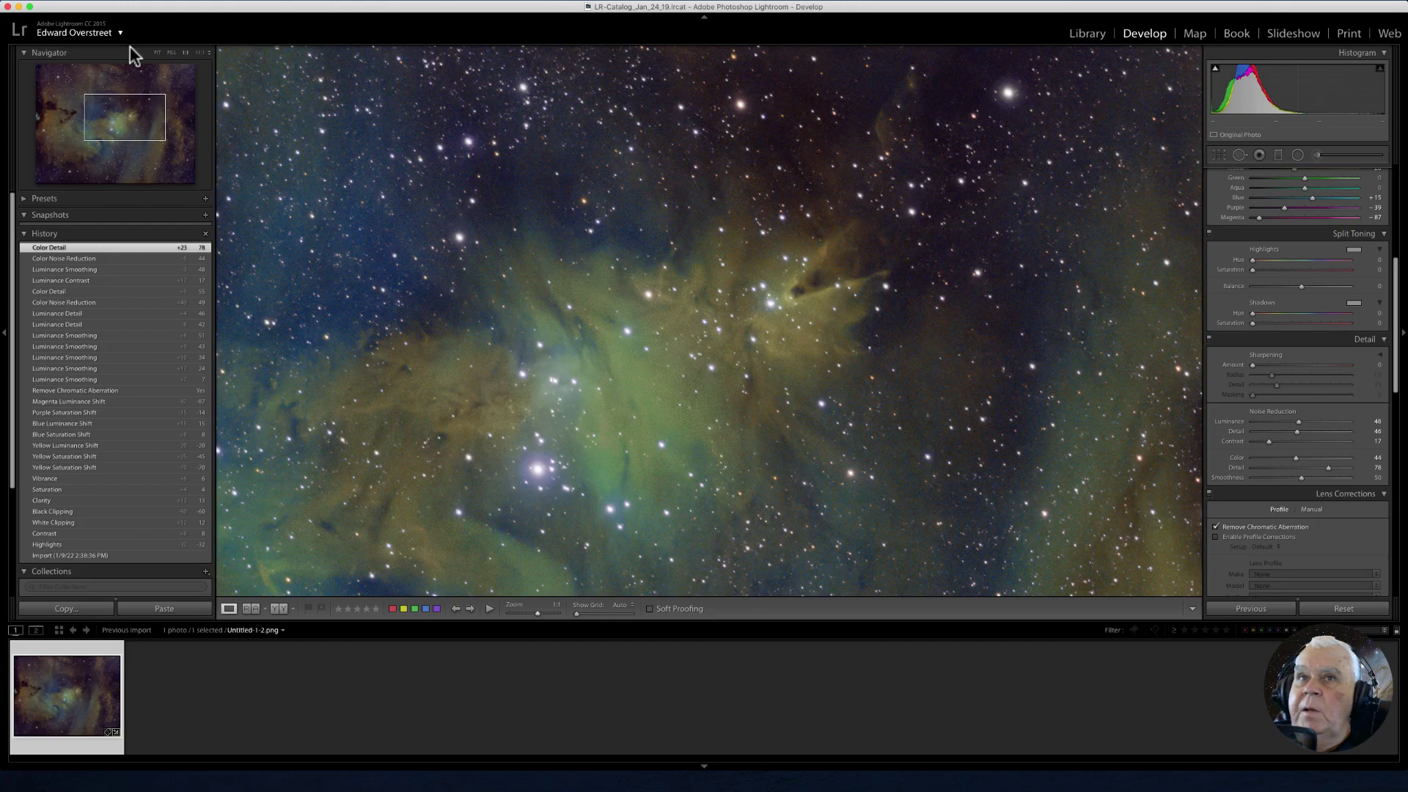
pyautogui.click(157, 52)
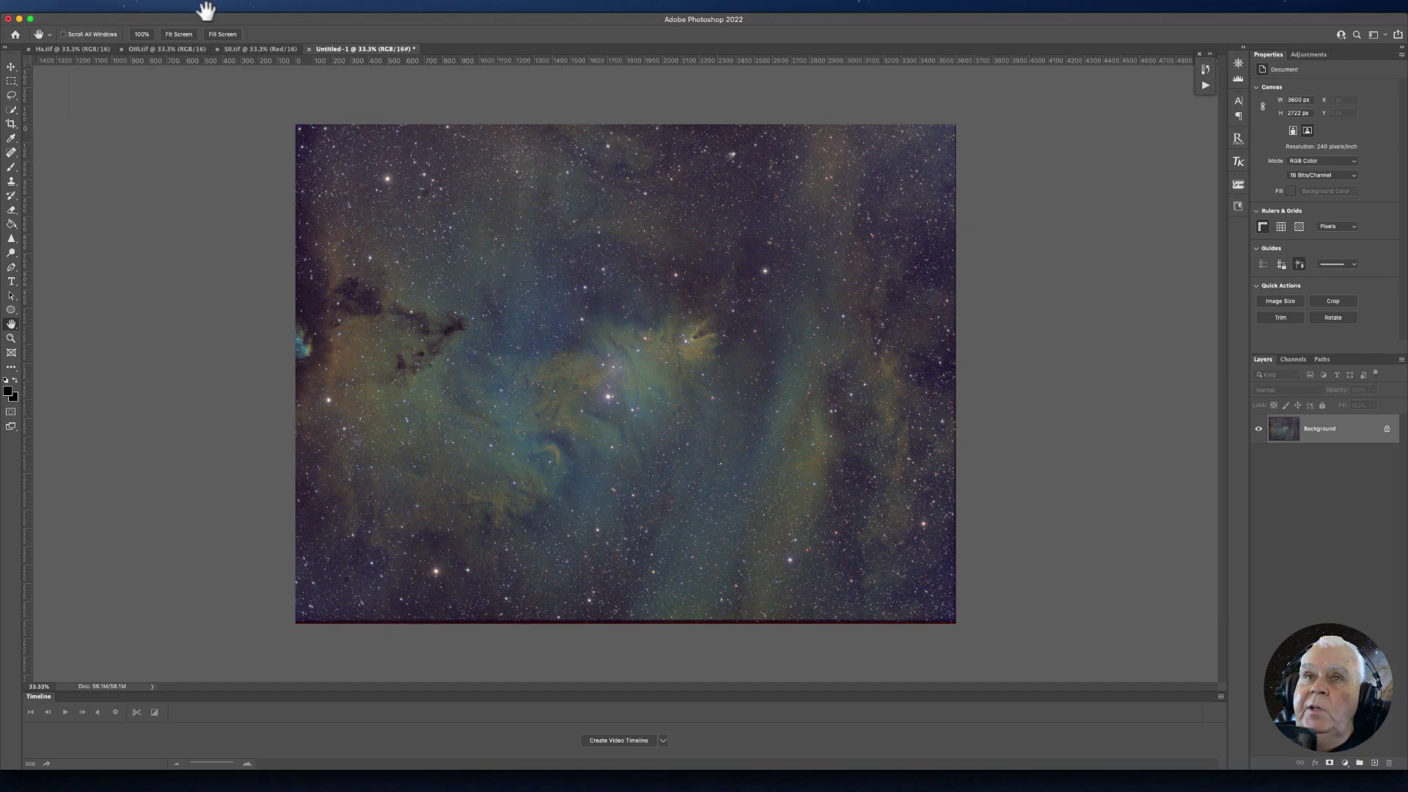
# Close Untitled-1 without saving, then close the SII, OIII and Ha documents.
pyautogui.click(309, 49)
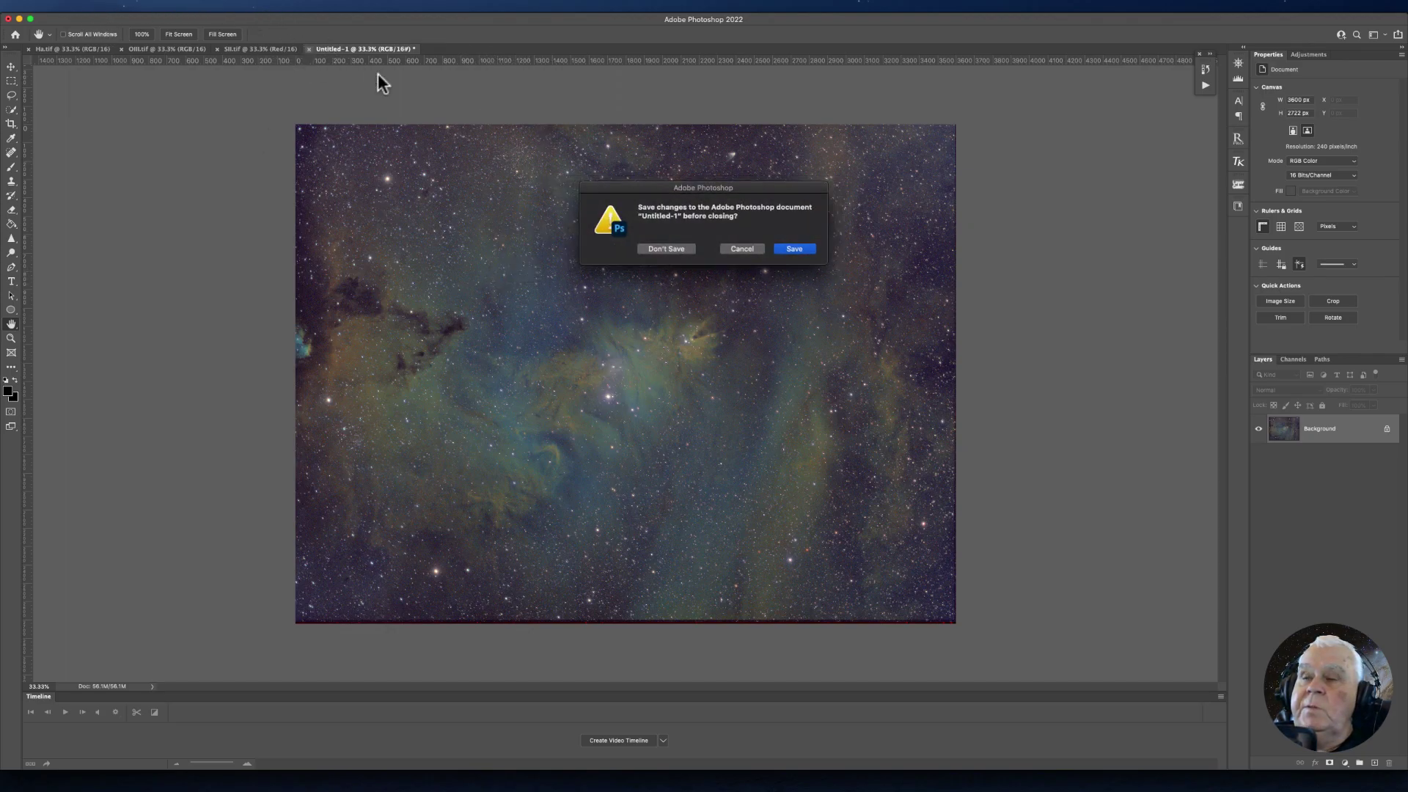
pyautogui.click(658, 248)
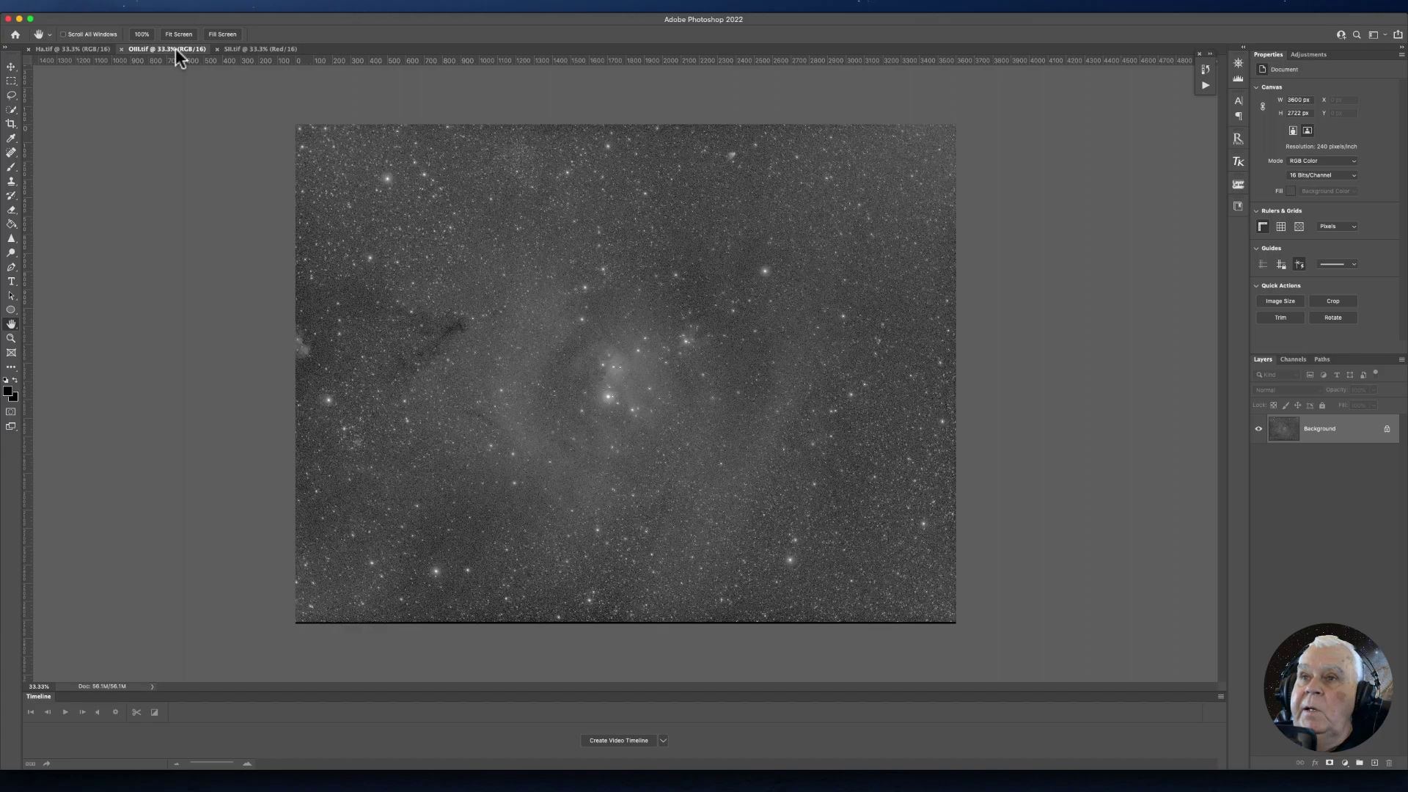
pyautogui.click(84, 50)
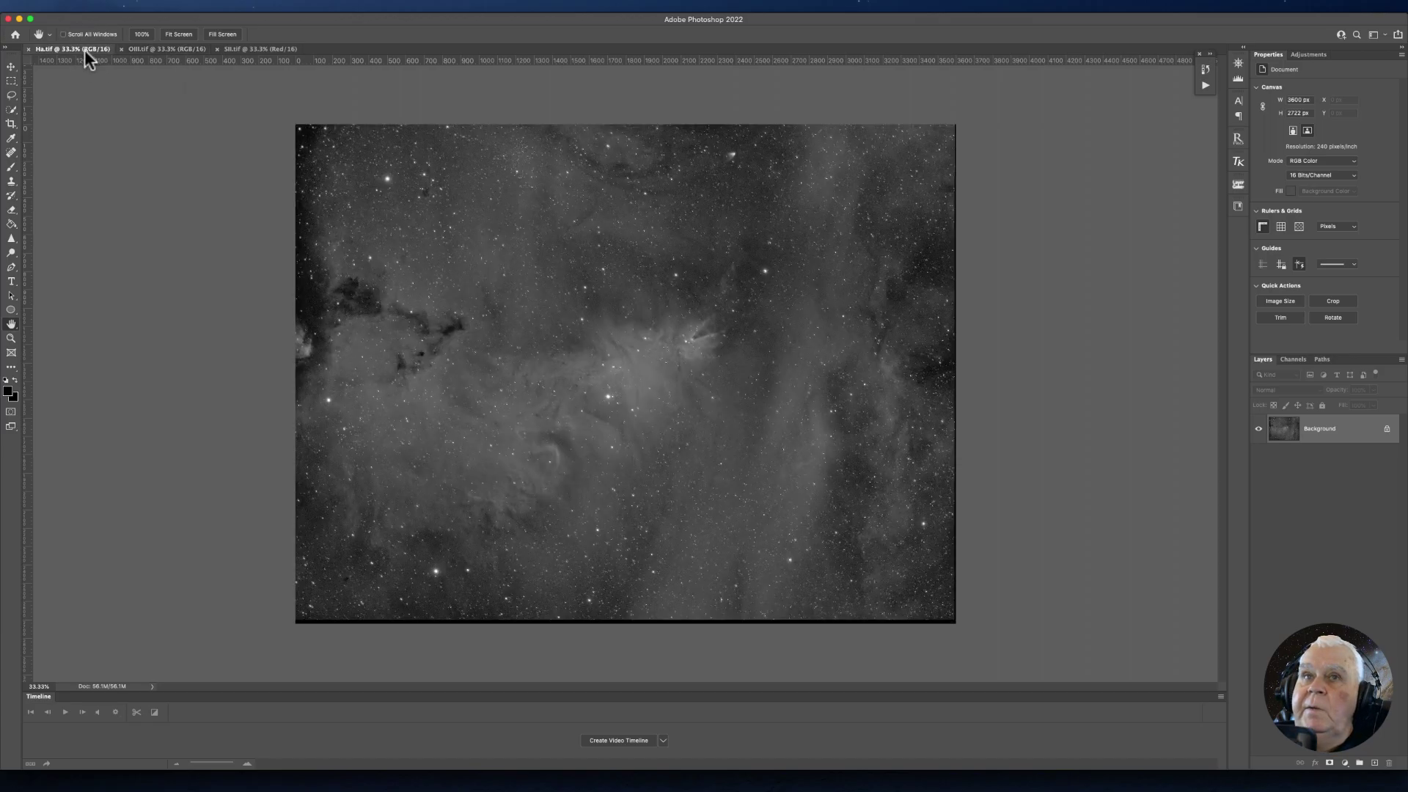
pyautogui.click(167, 48)
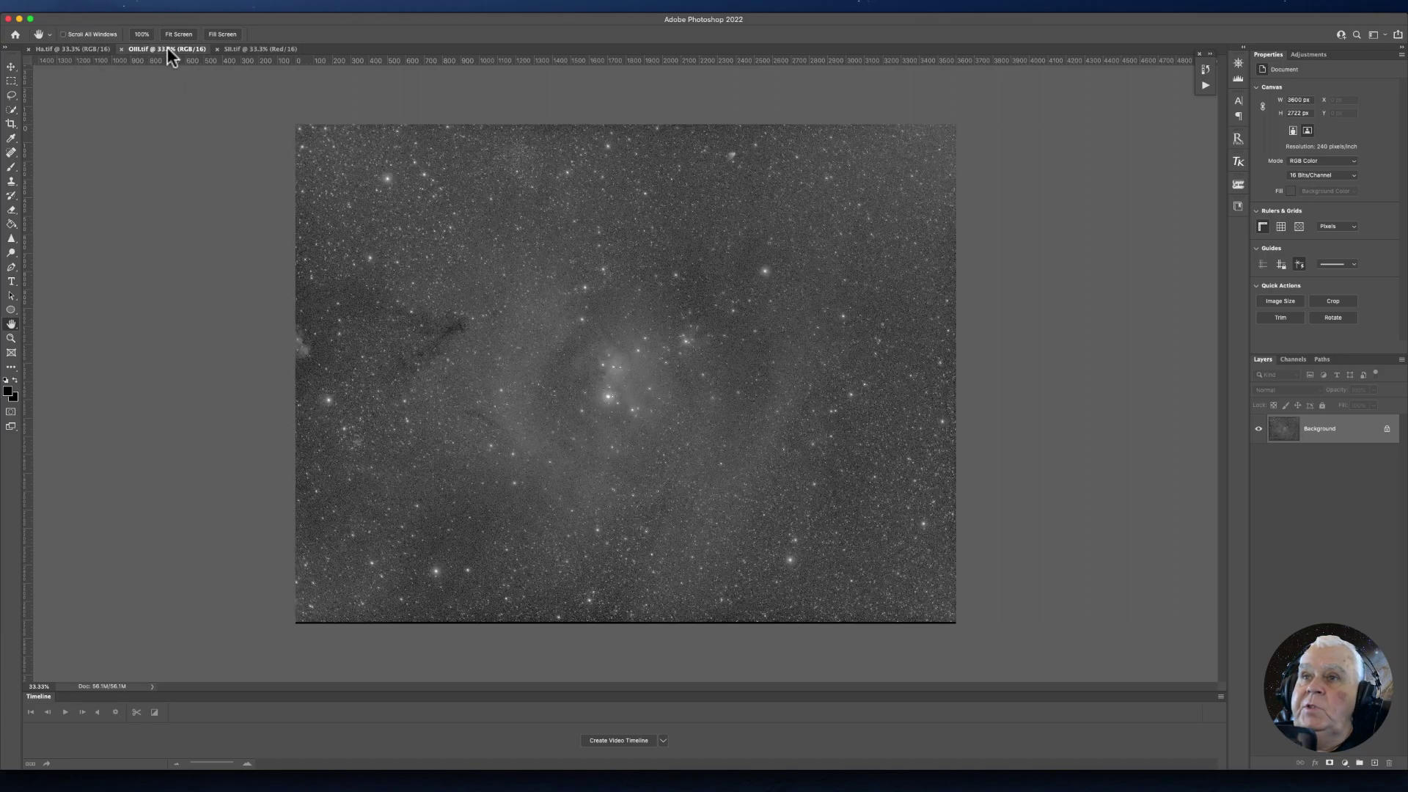
pyautogui.click(268, 49)
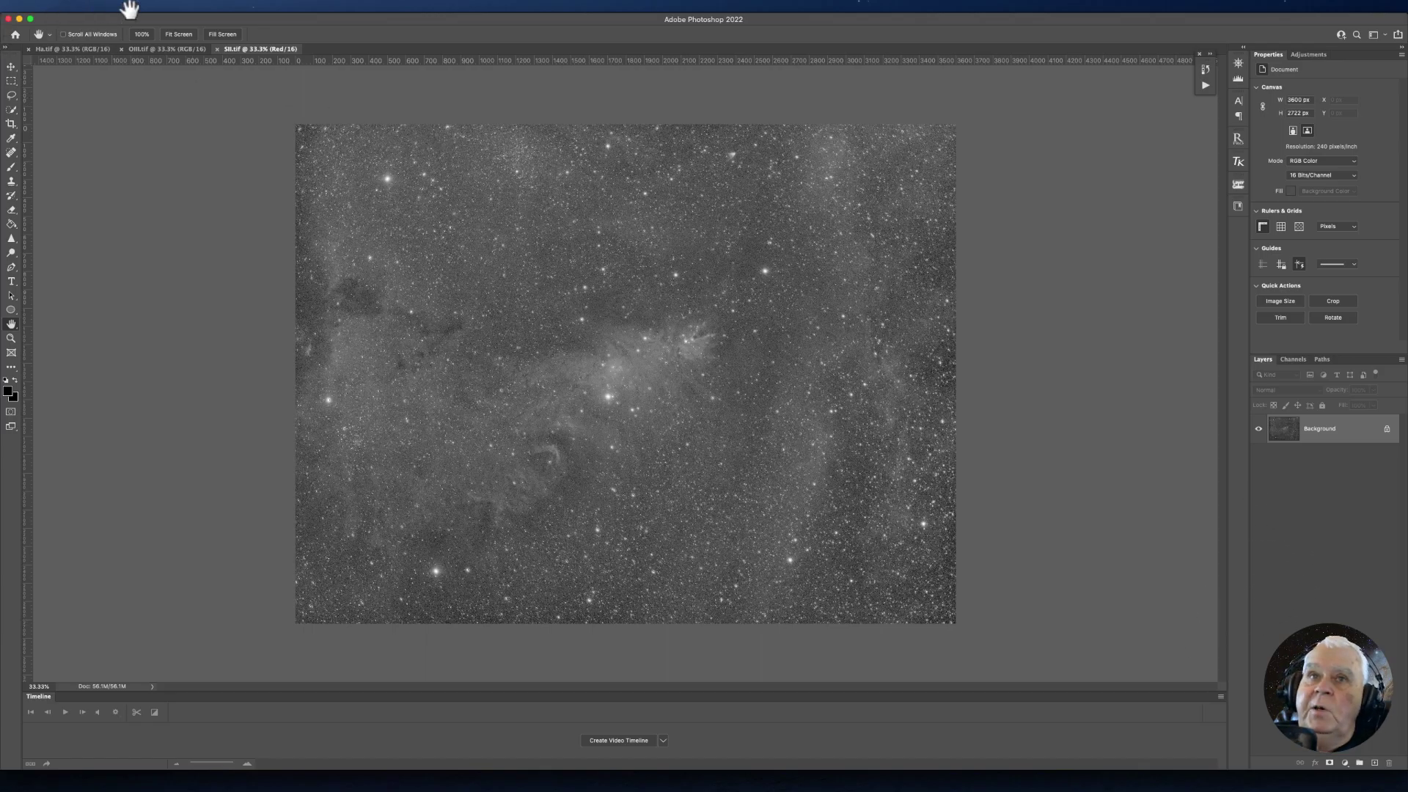
pyautogui.click(217, 49)
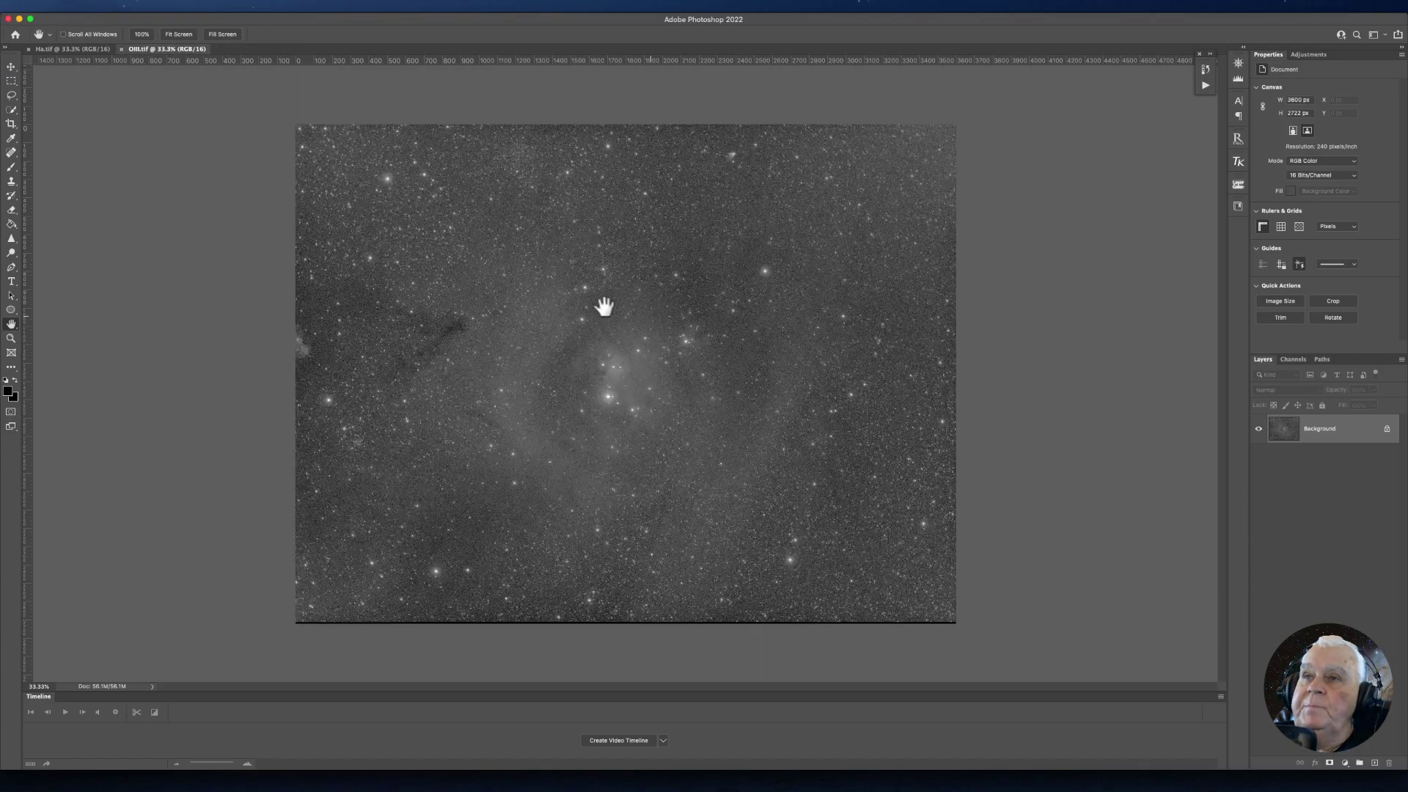
pyautogui.click(116, 49)
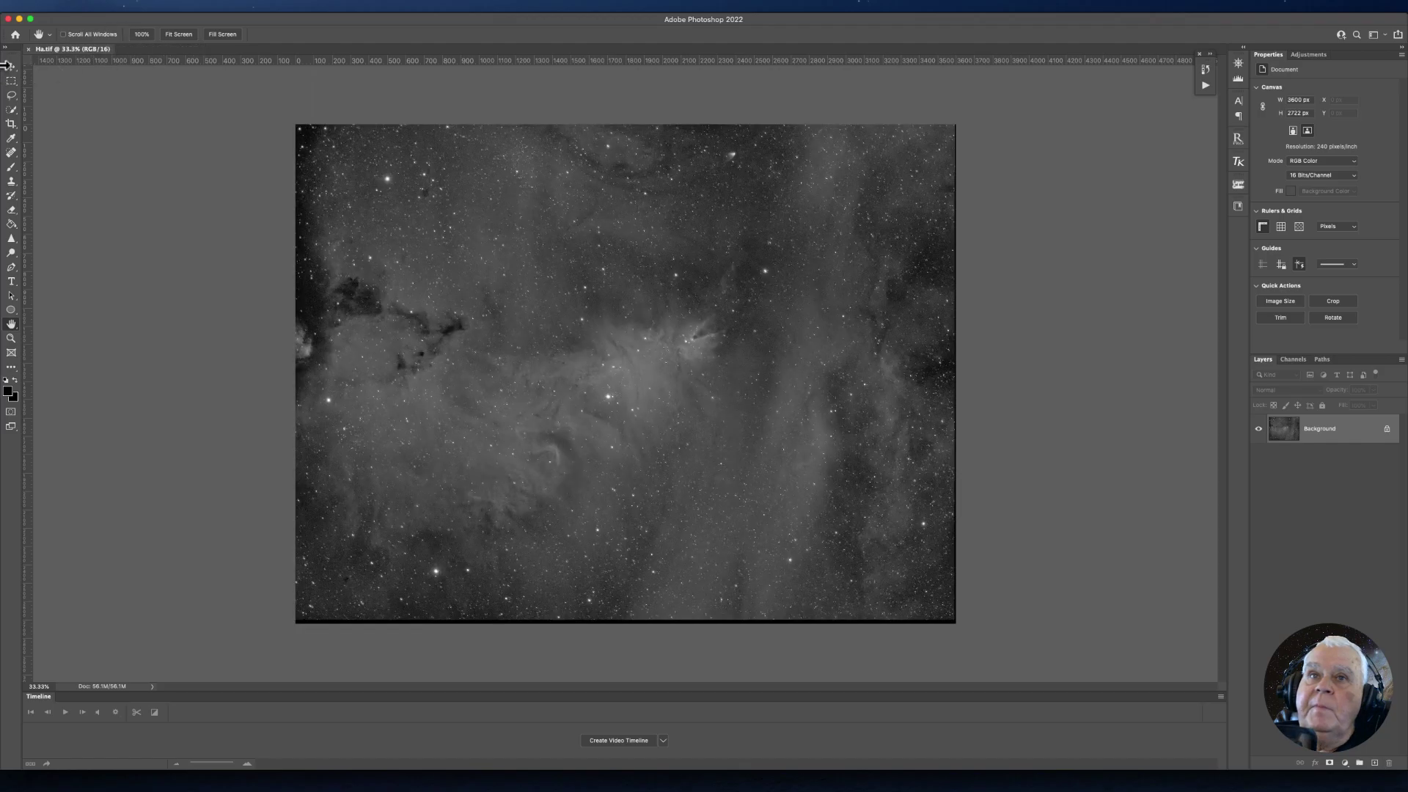
pyautogui.click(29, 48)
# Open Ha.tif, OIII.tif and SII.tif together from the 2ndProcessing Tech folder and view each.
pyautogui.click(87, 6)
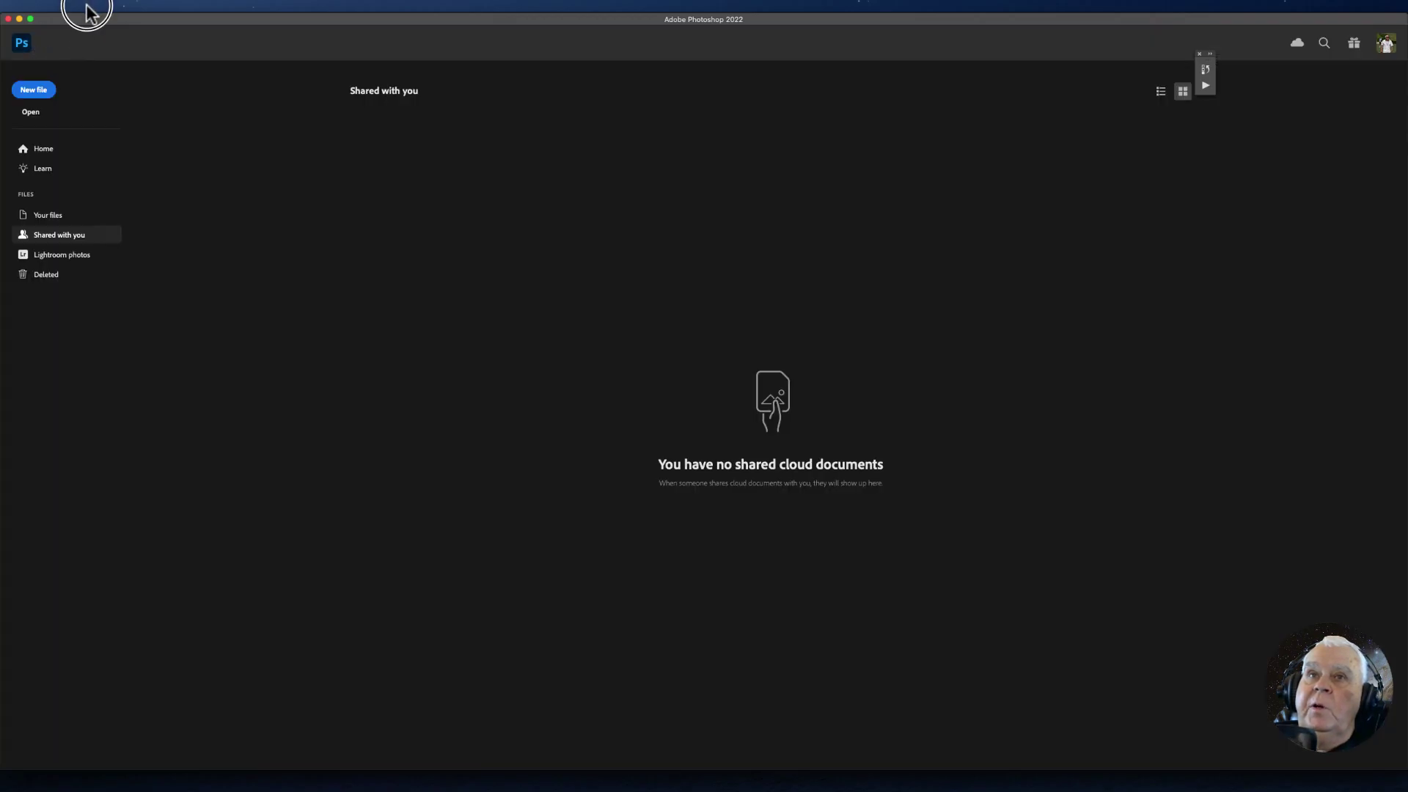
pyautogui.click(100, 30)
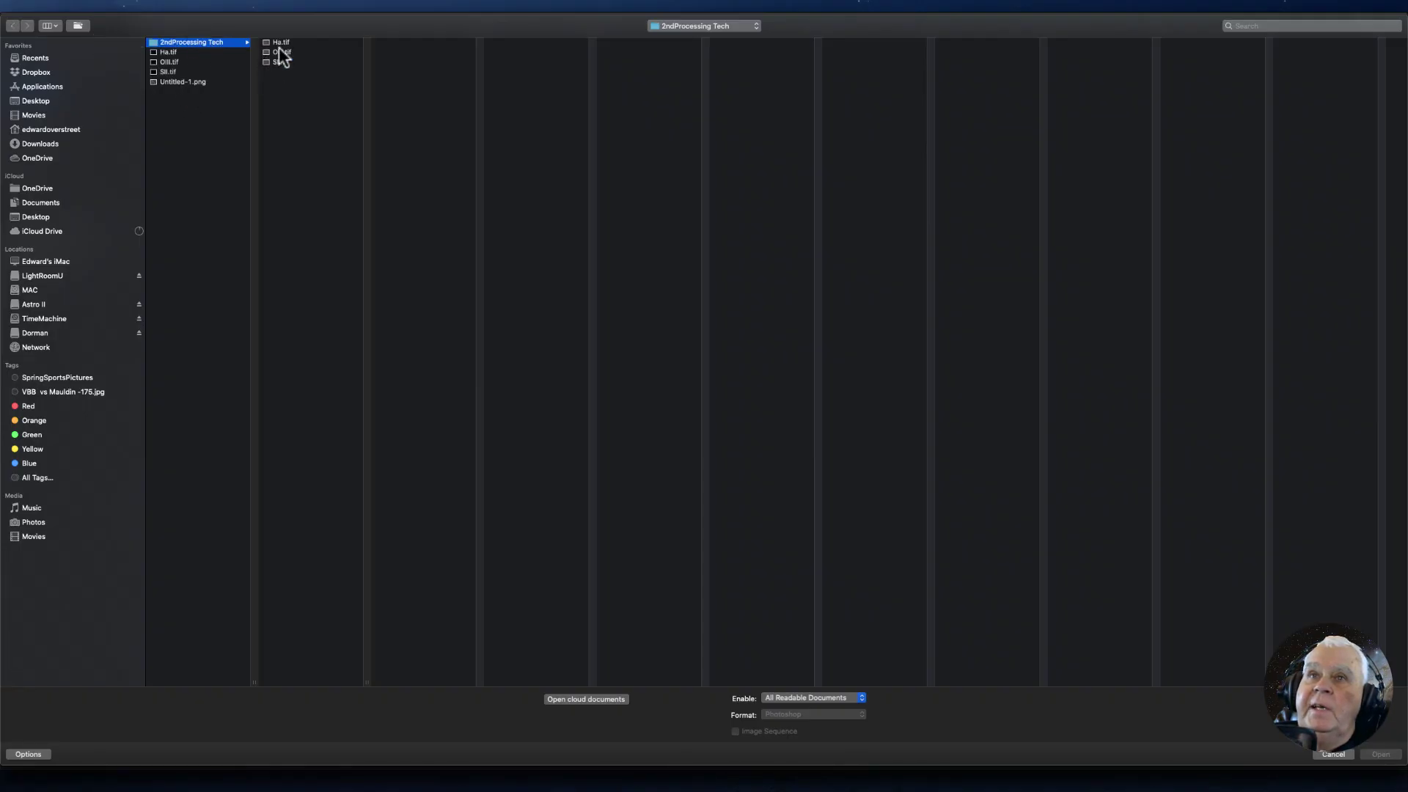
pyautogui.click(284, 41)
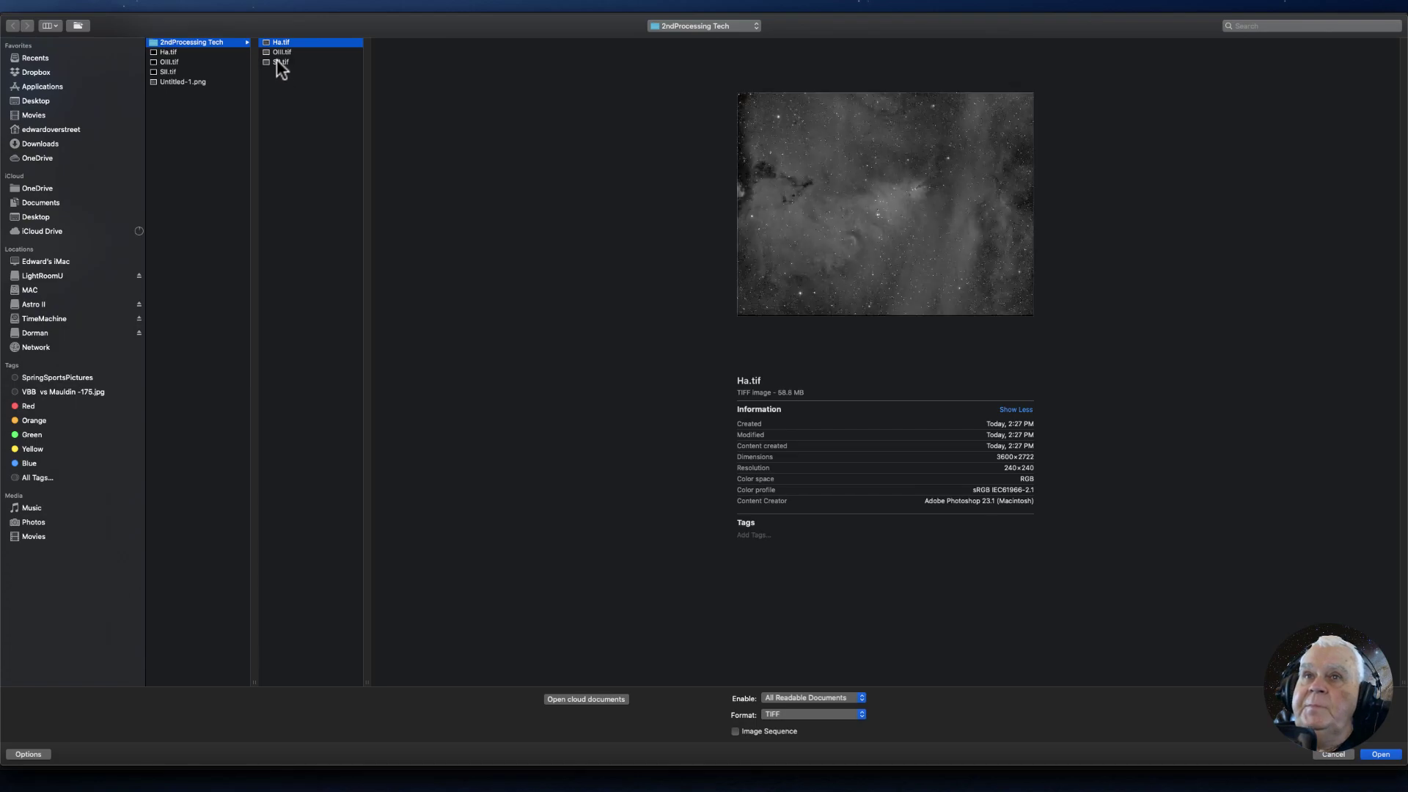
pyautogui.keyDown('shift'); pyautogui.click(280, 62); pyautogui.keyUp('shift')
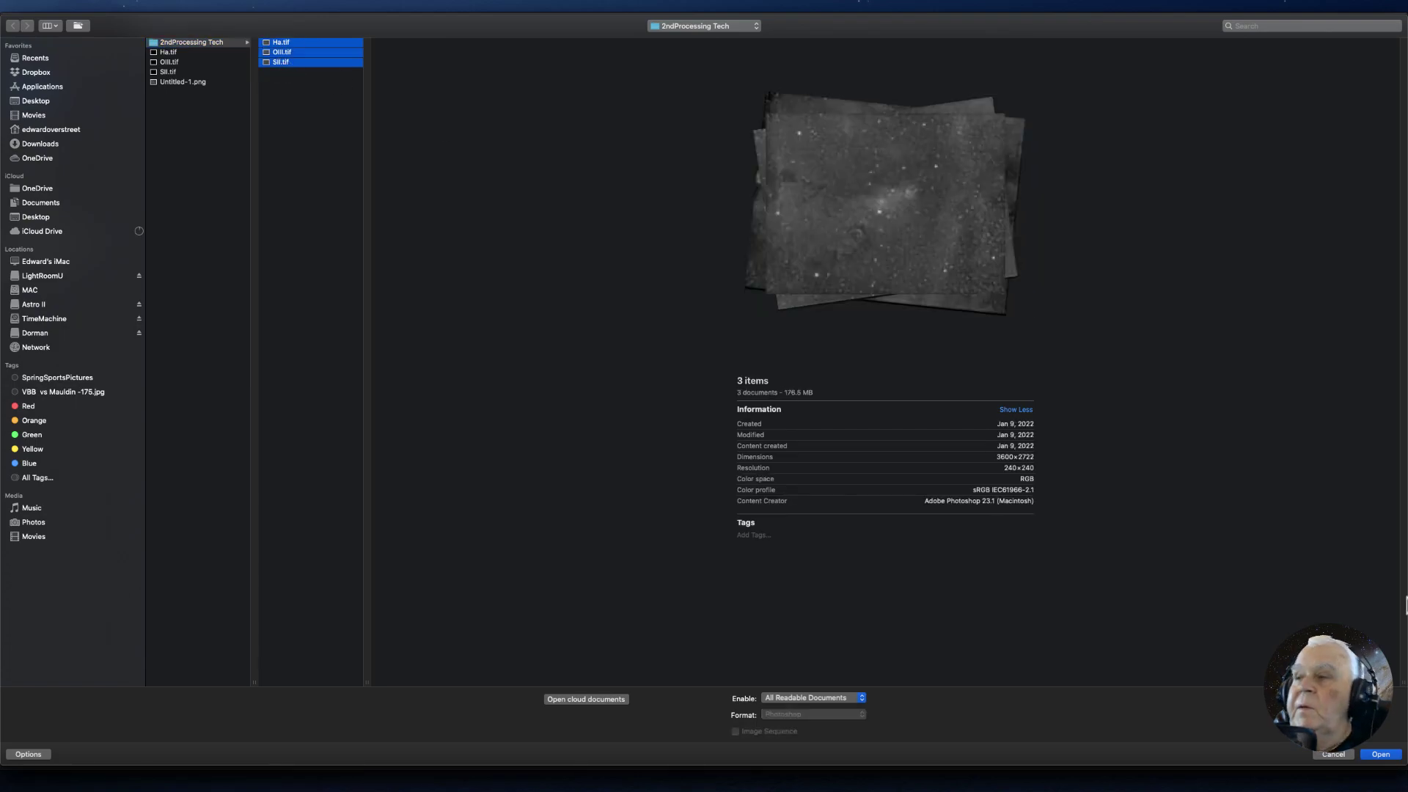
pyautogui.click(1381, 756)
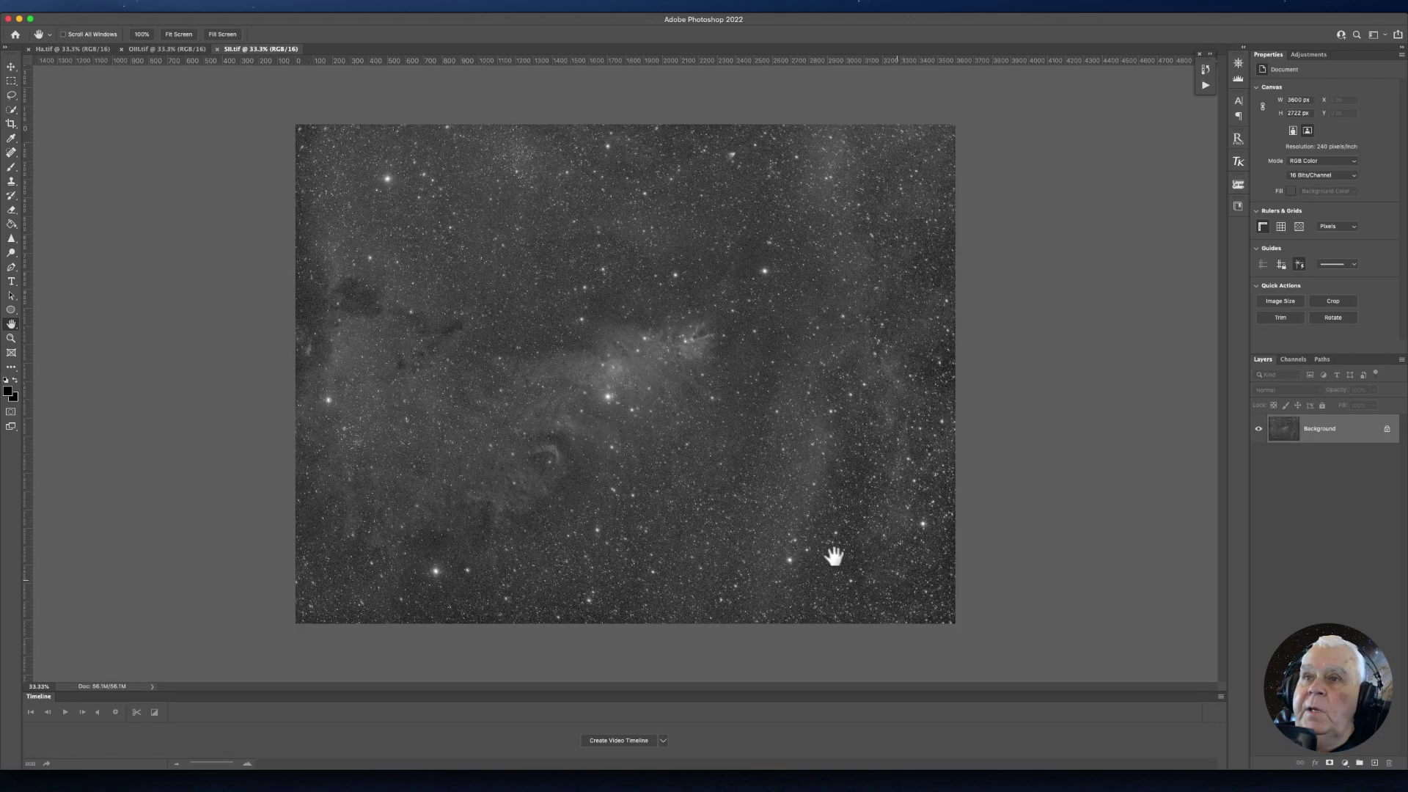
pyautogui.click(76, 50)
pyautogui.click(144, 50)
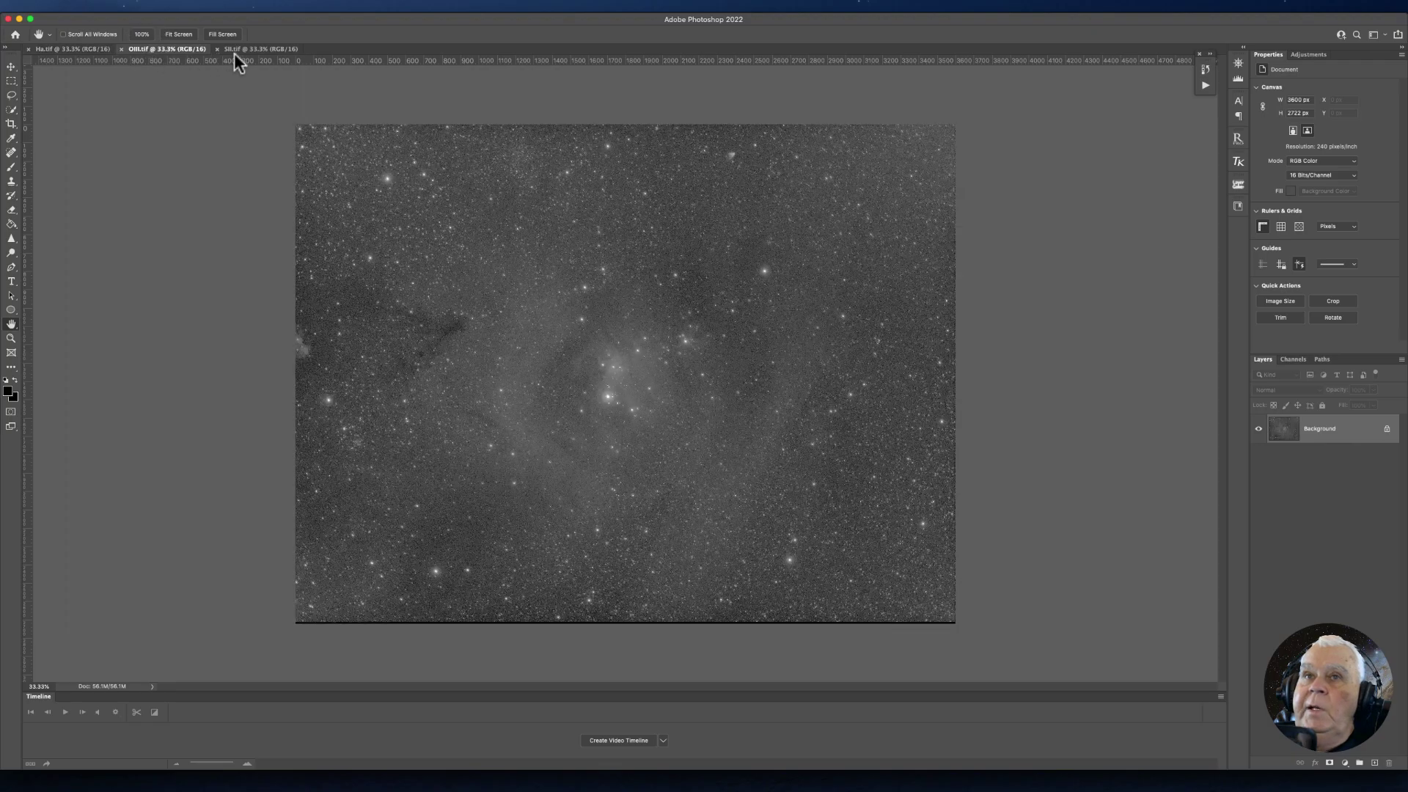
pyautogui.click(242, 51)
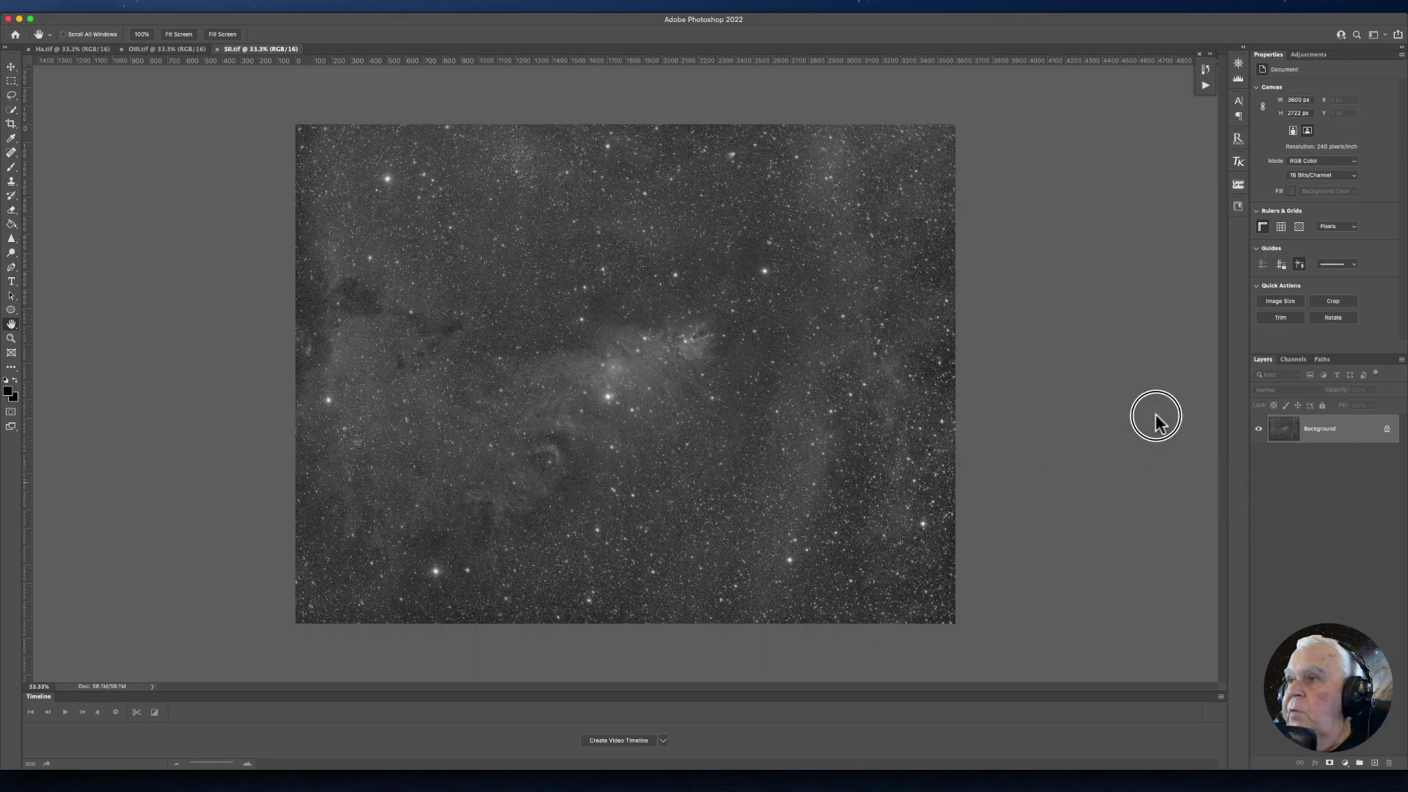
# Convert the Ha.tif Background into an editable layer named Ha.
pyautogui.click(73, 48)
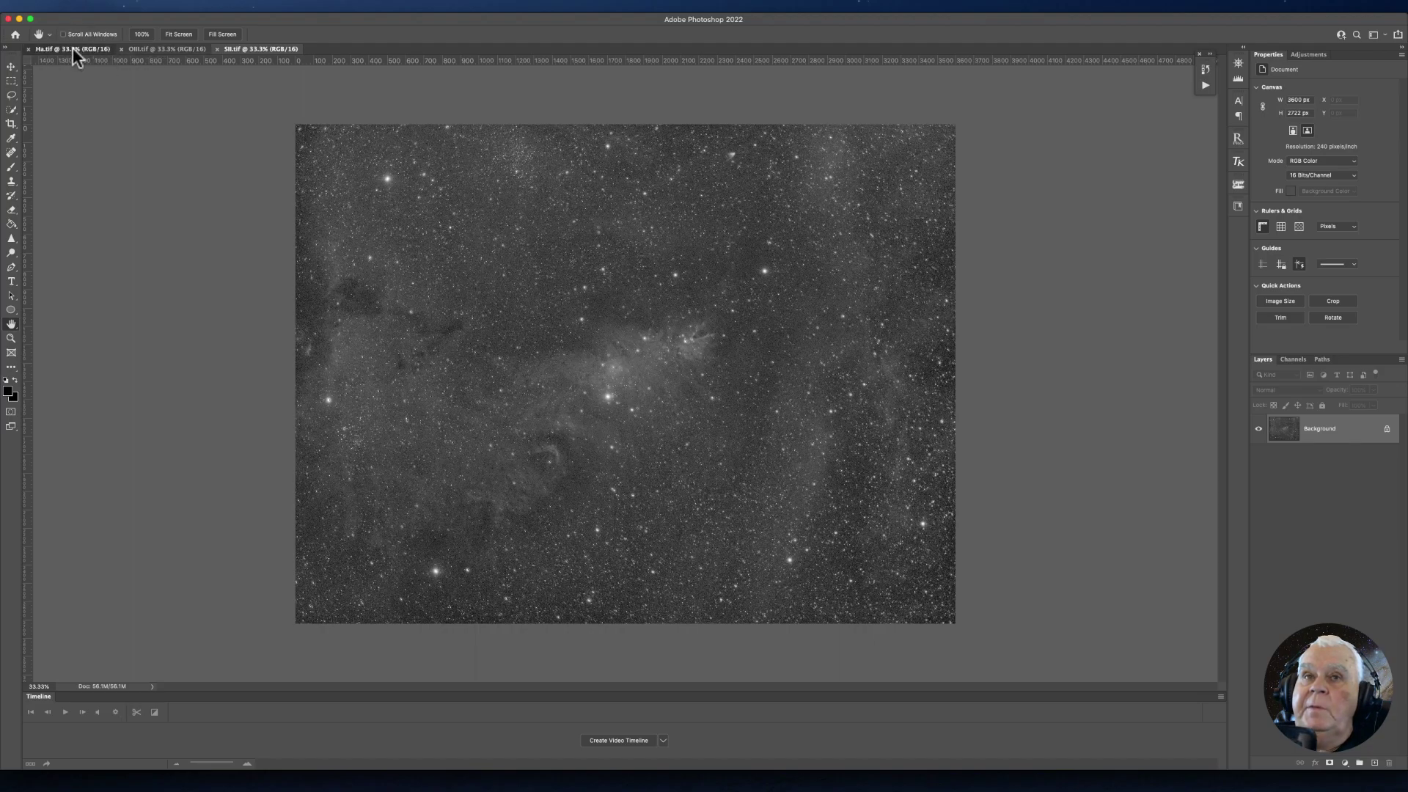
pyautogui.rightClick(1318, 431)
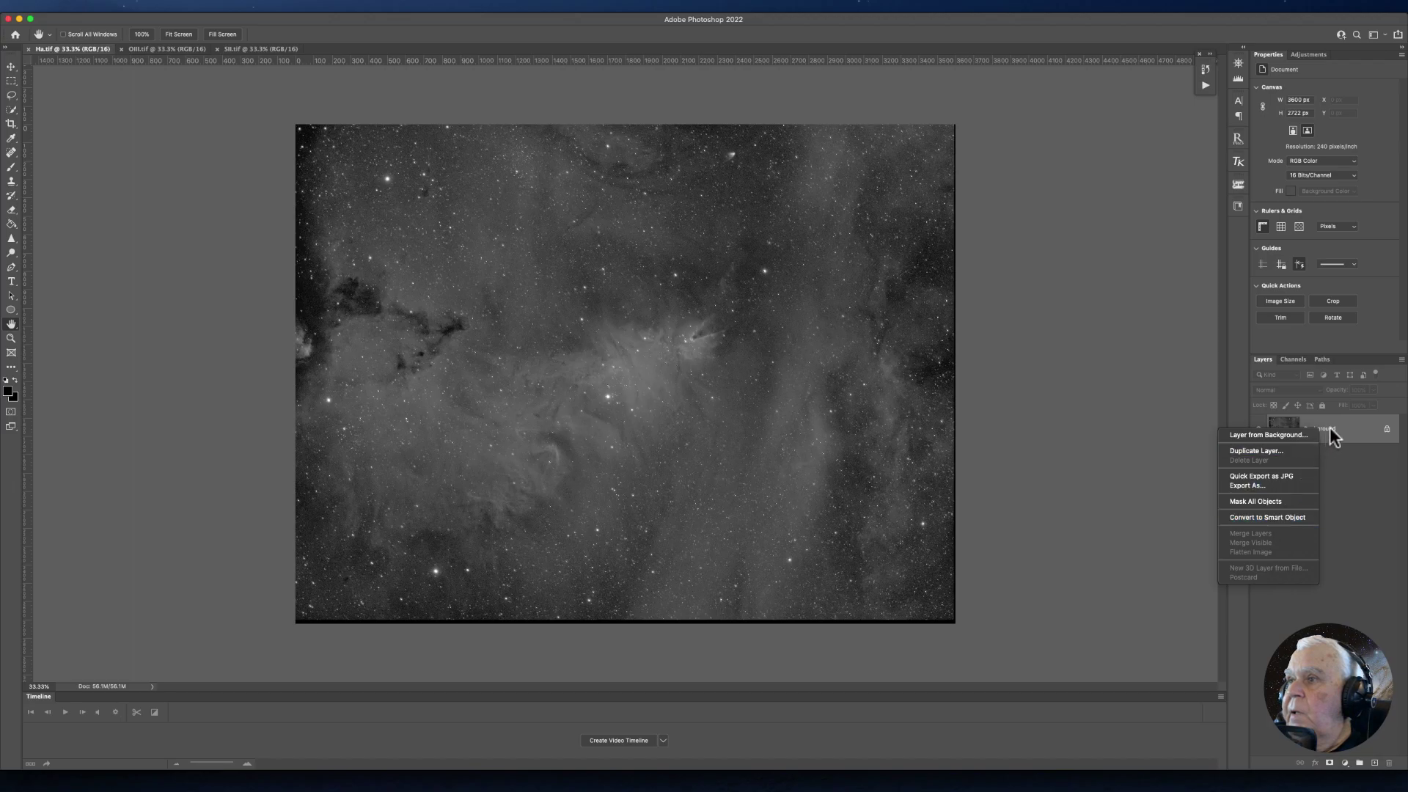
pyautogui.click(1330, 427)
pyautogui.doubleClick(1333, 431)
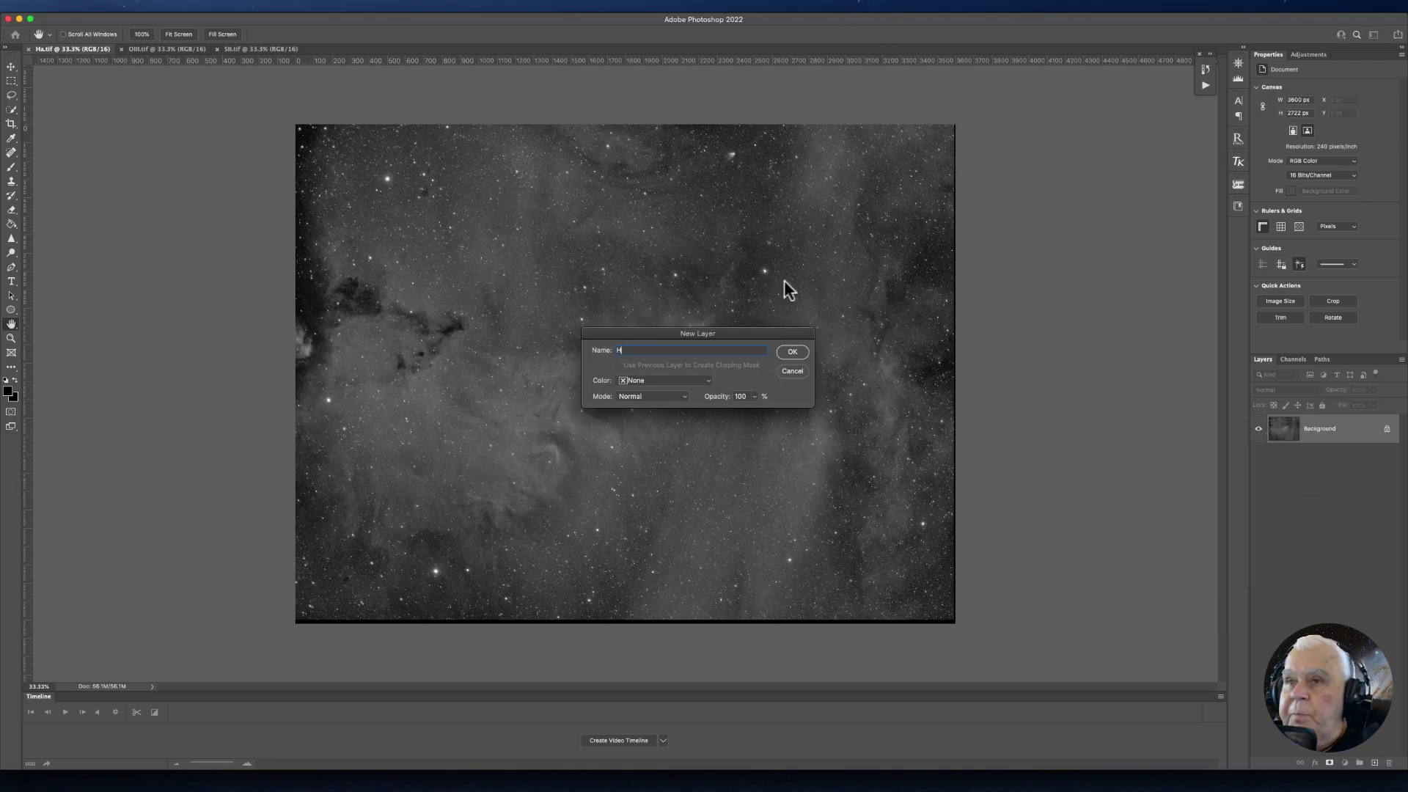
pyautogui.write('Ha')
pyautogui.press('Return')
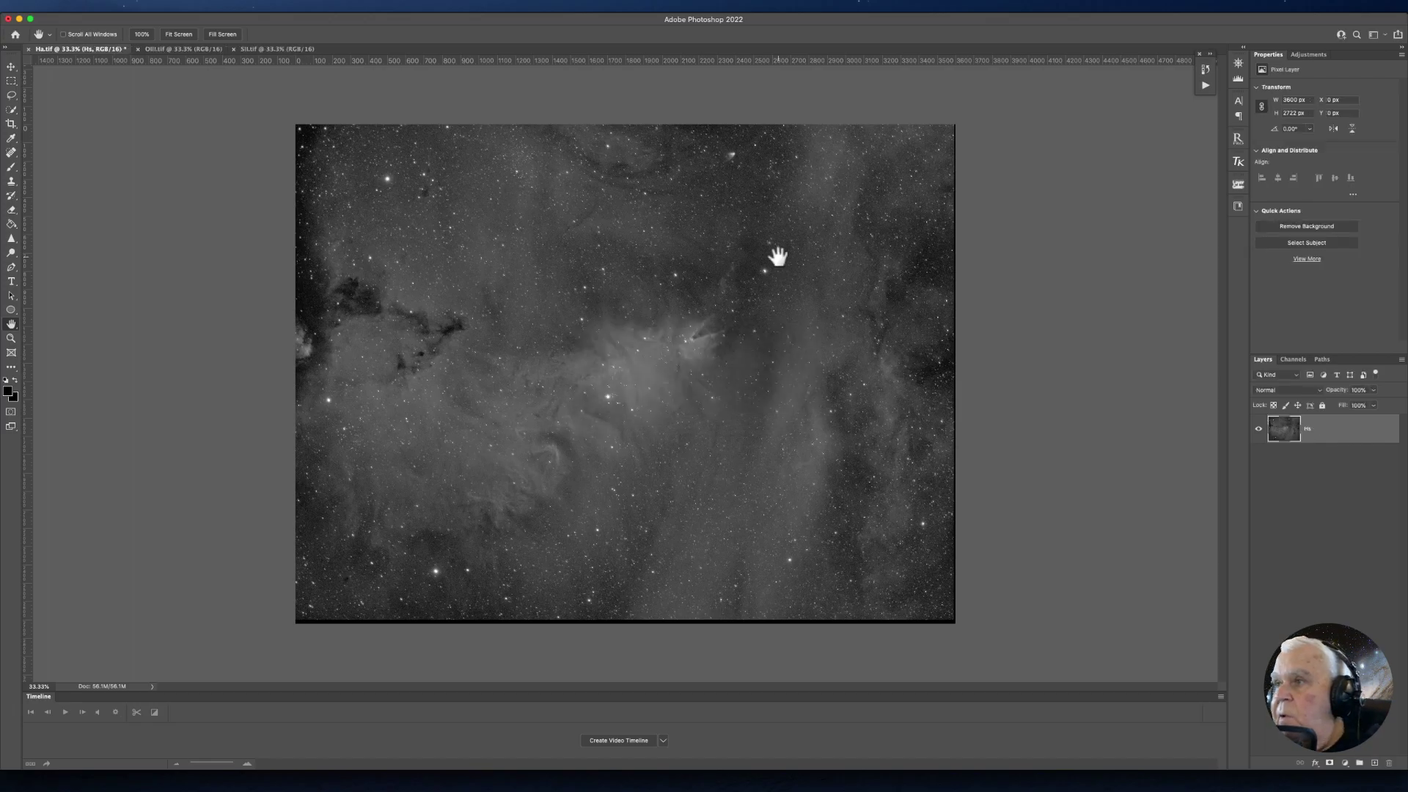
pyautogui.doubleClick(1308, 429)
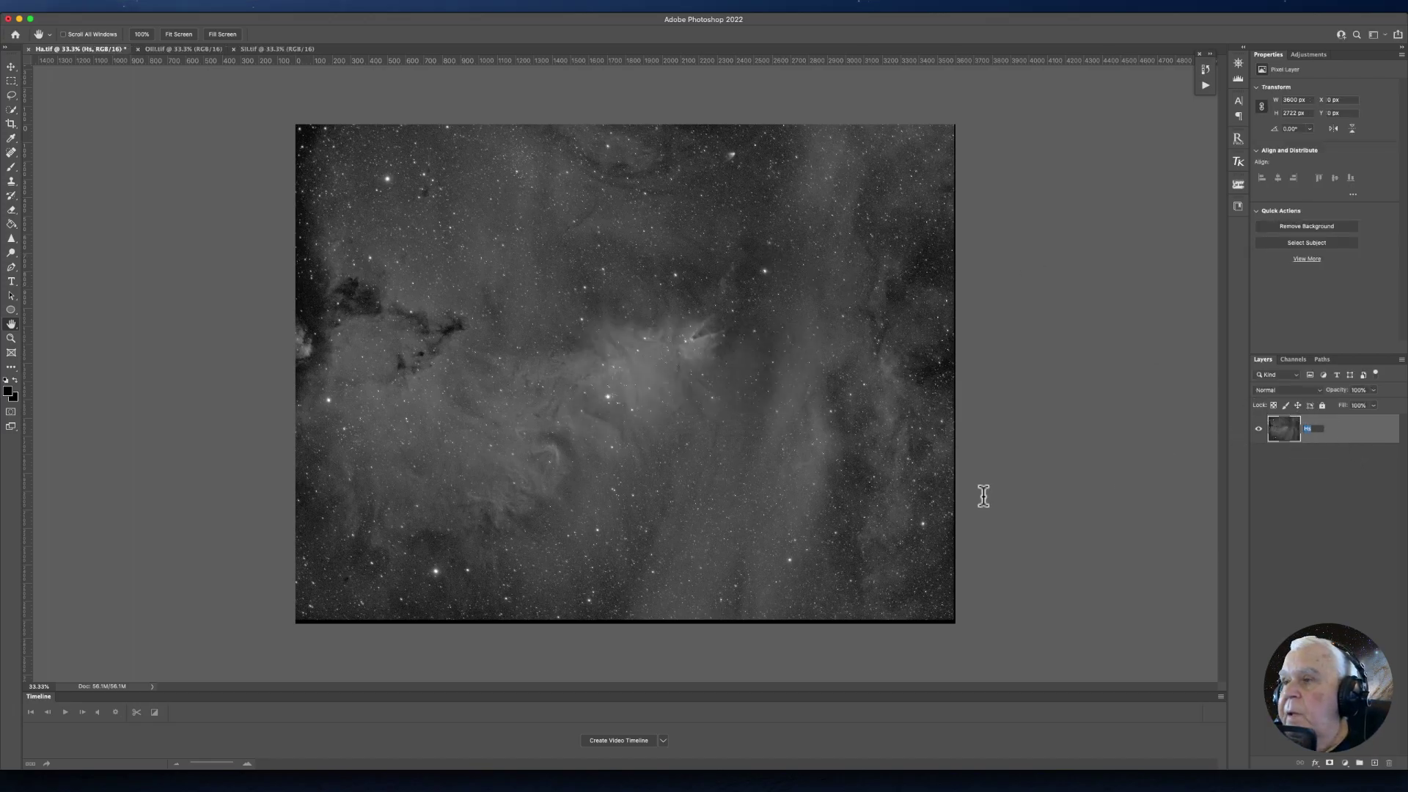
pyautogui.write('H')
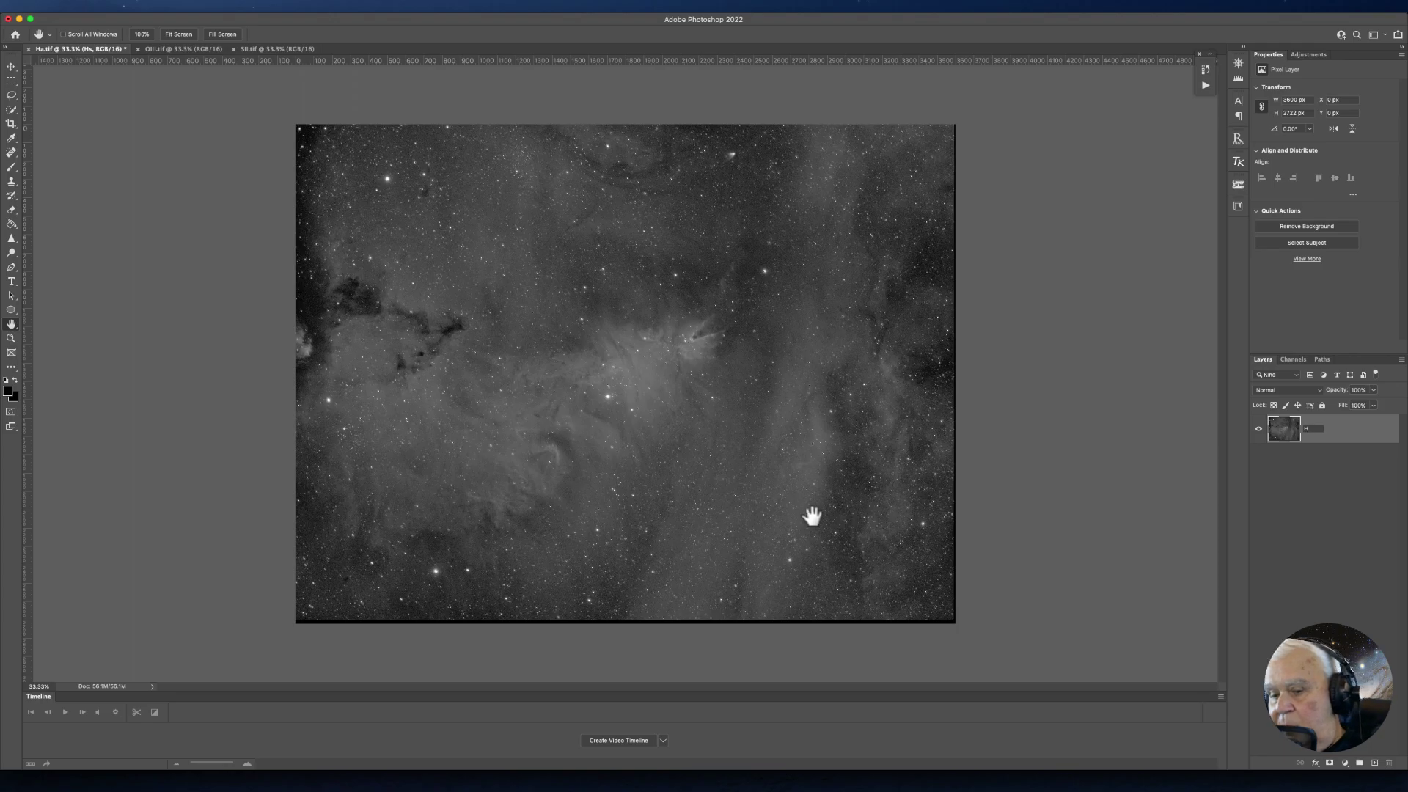
pyautogui.write('a')
pyautogui.press('Return')
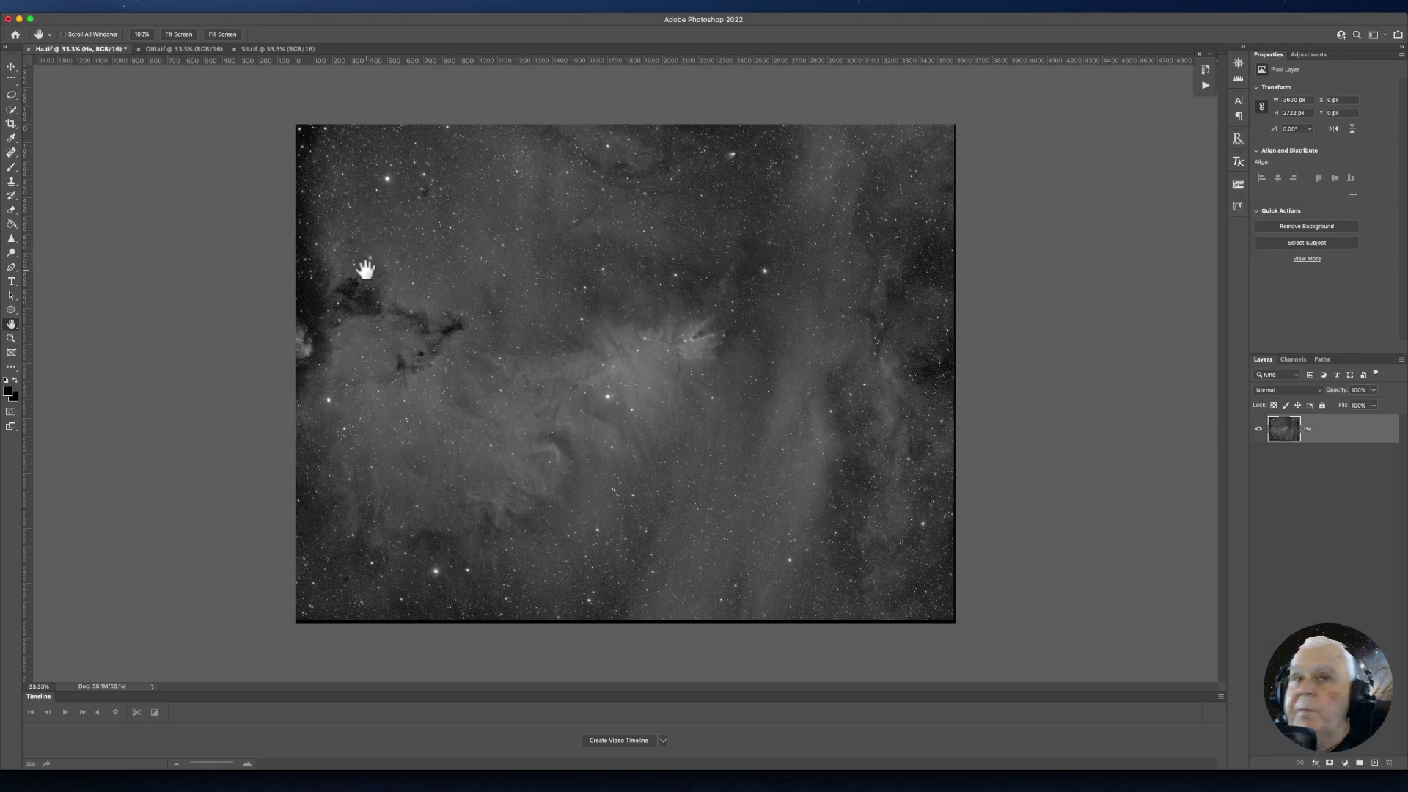
# Select all of the OIII image and copy it.
pyautogui.click(156, 49)
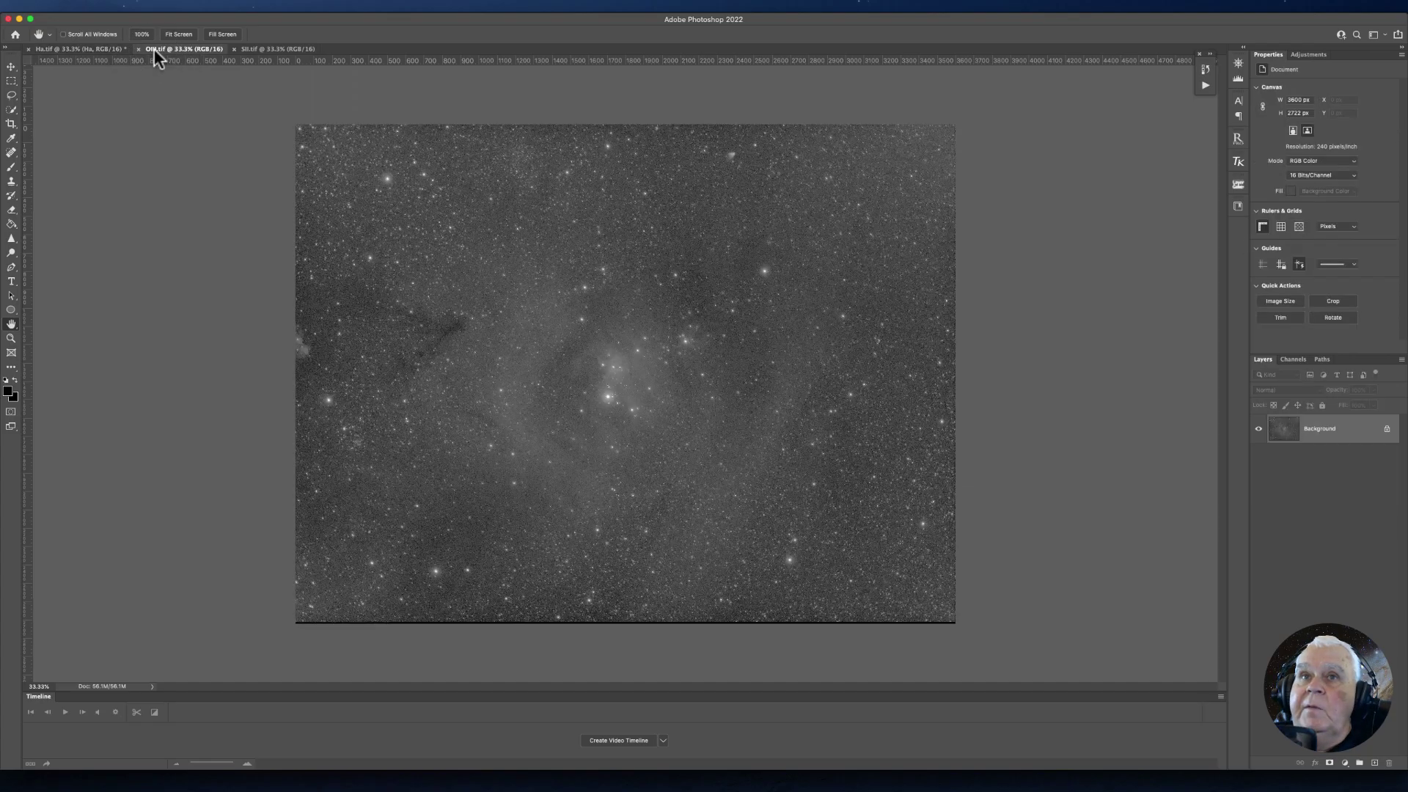
pyautogui.click(220, 5)
pyautogui.click(224, 20)
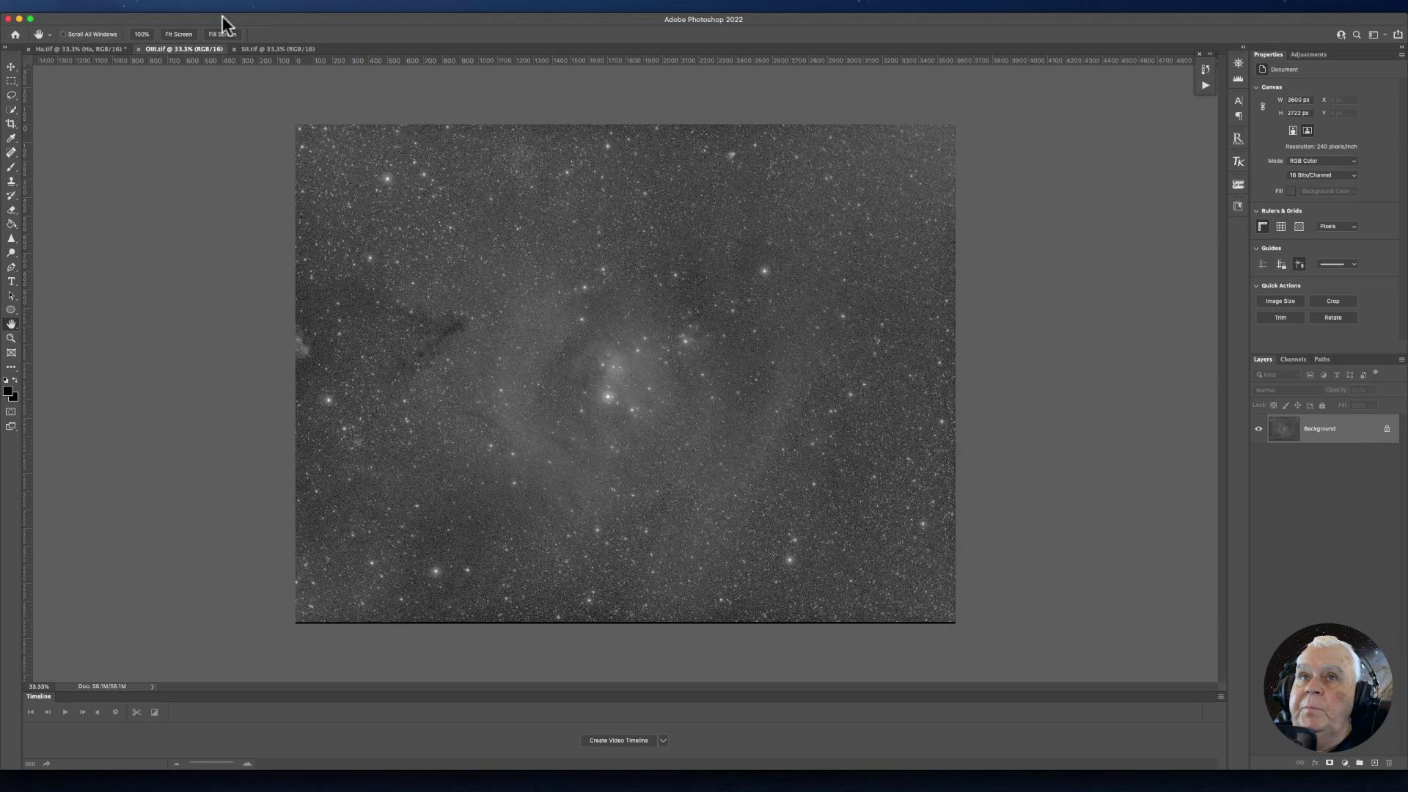
pyautogui.click(116, 4)
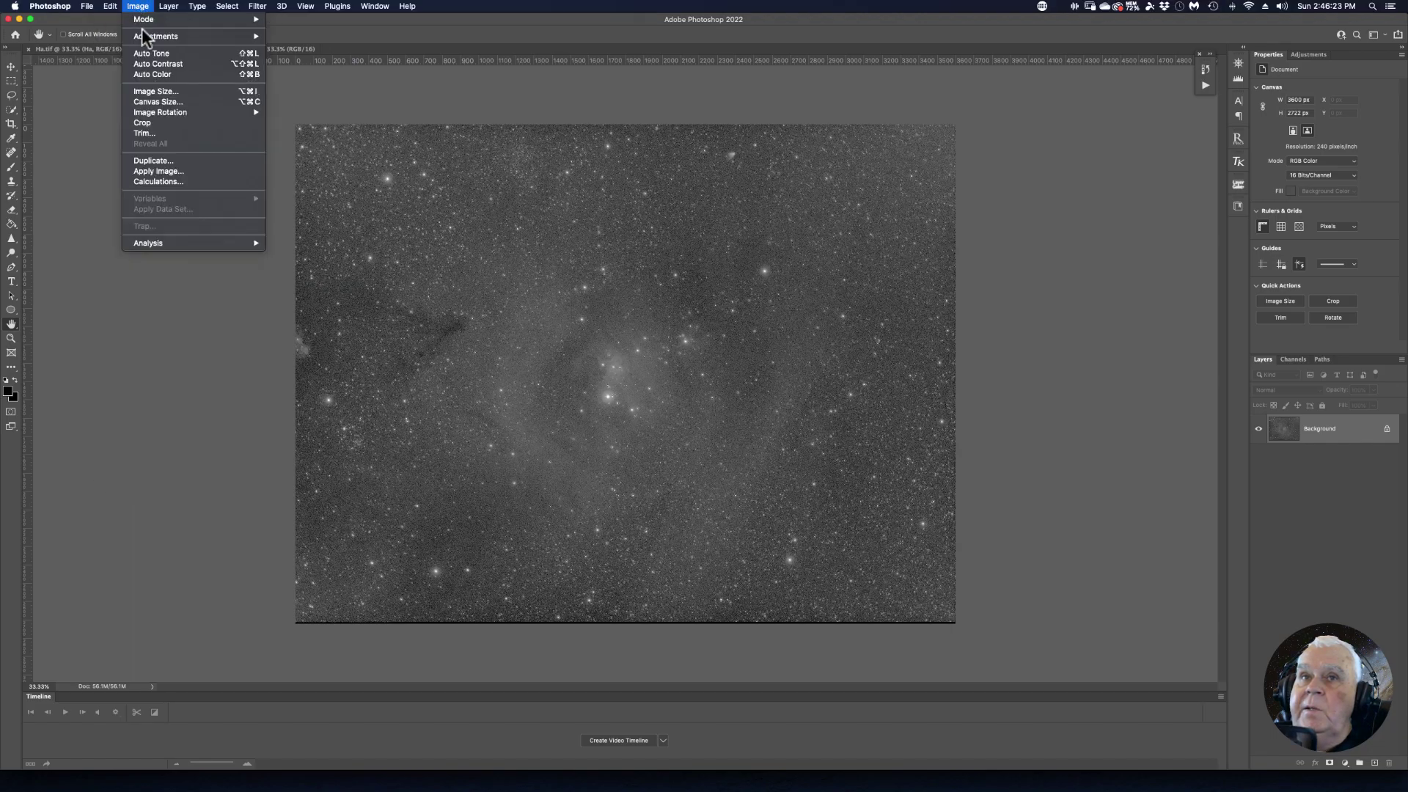
pyautogui.click(116, 85)
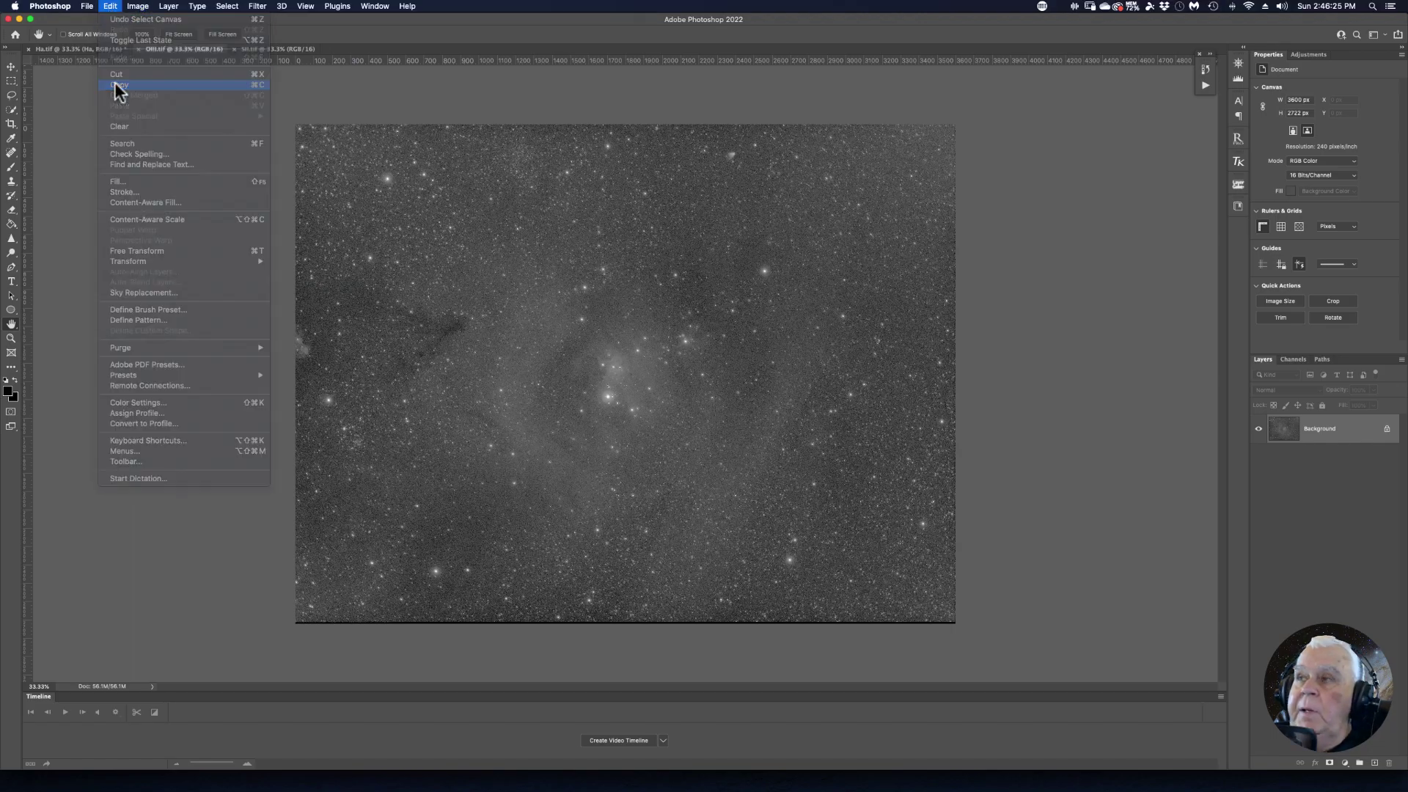
# Paste the OIII image into Ha.tif and name the new layer OIII.
pyautogui.click(55, 48)
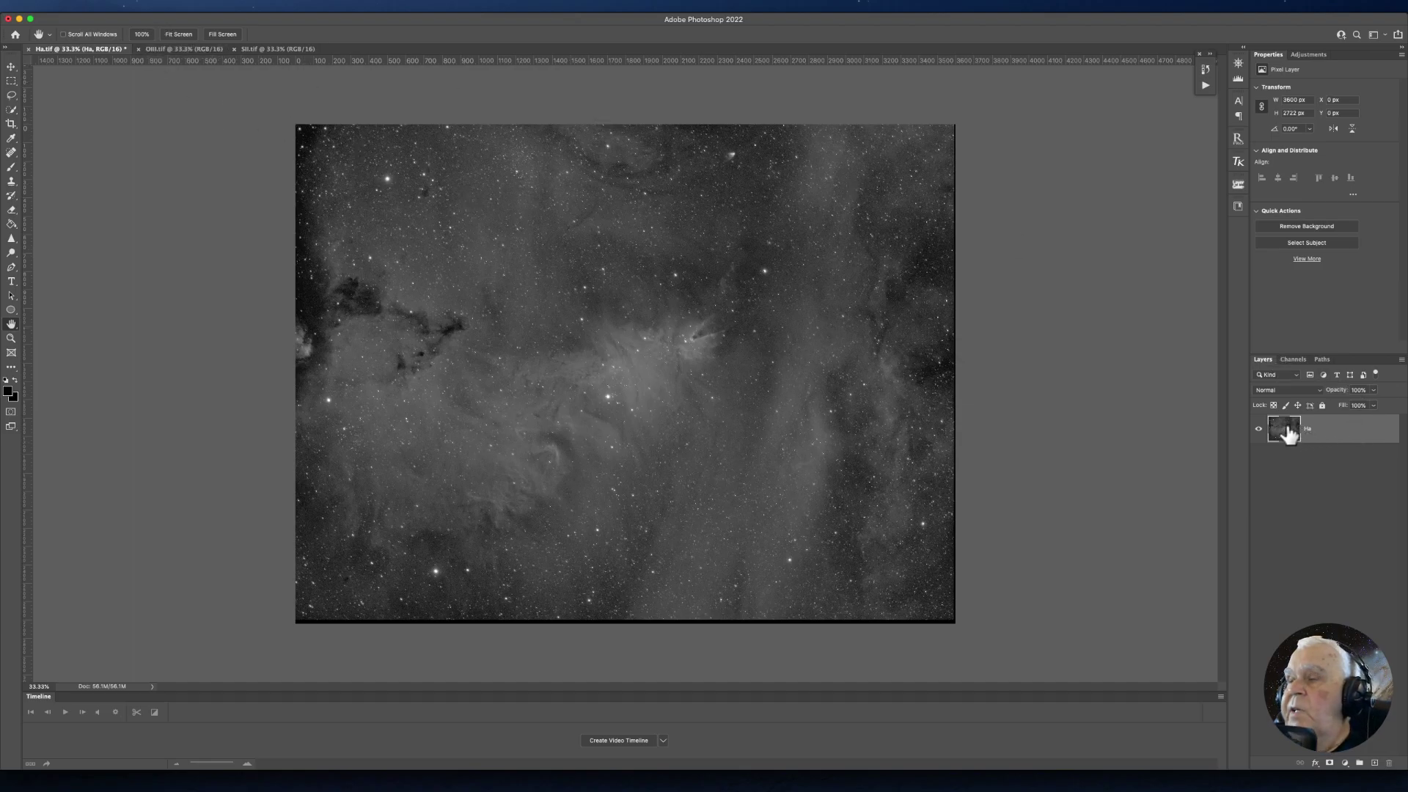
pyautogui.click(110, 6)
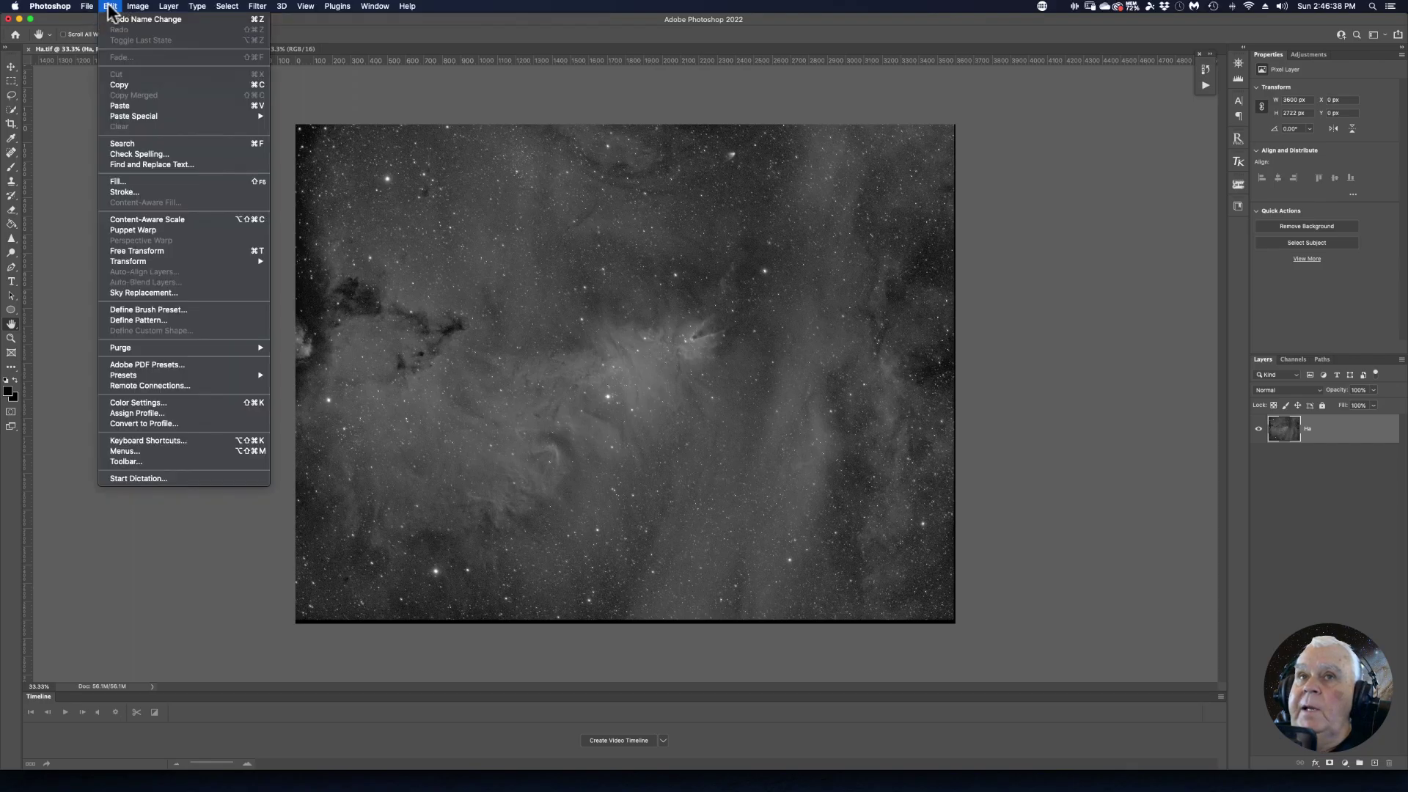
pyautogui.click(124, 107)
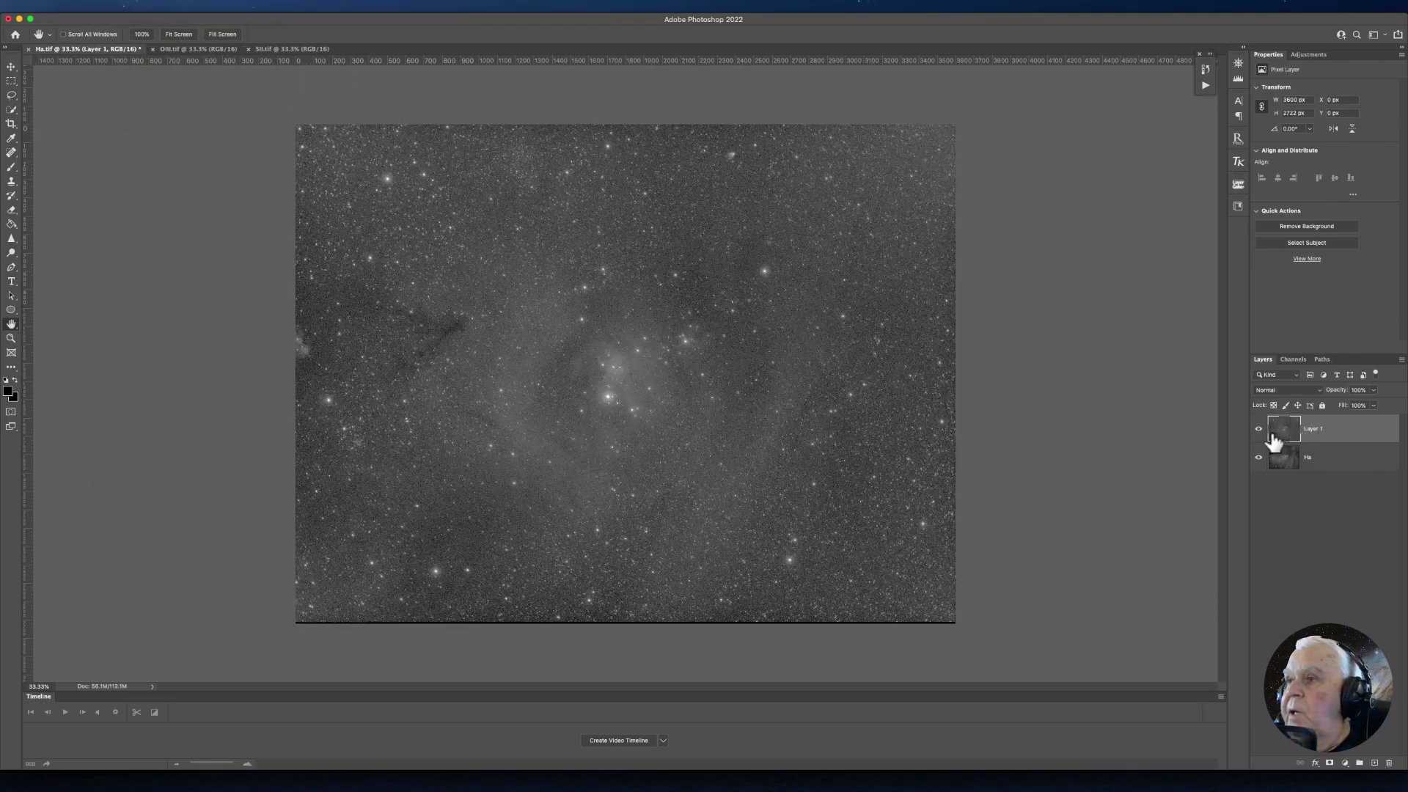
pyautogui.doubleClick(1314, 431)
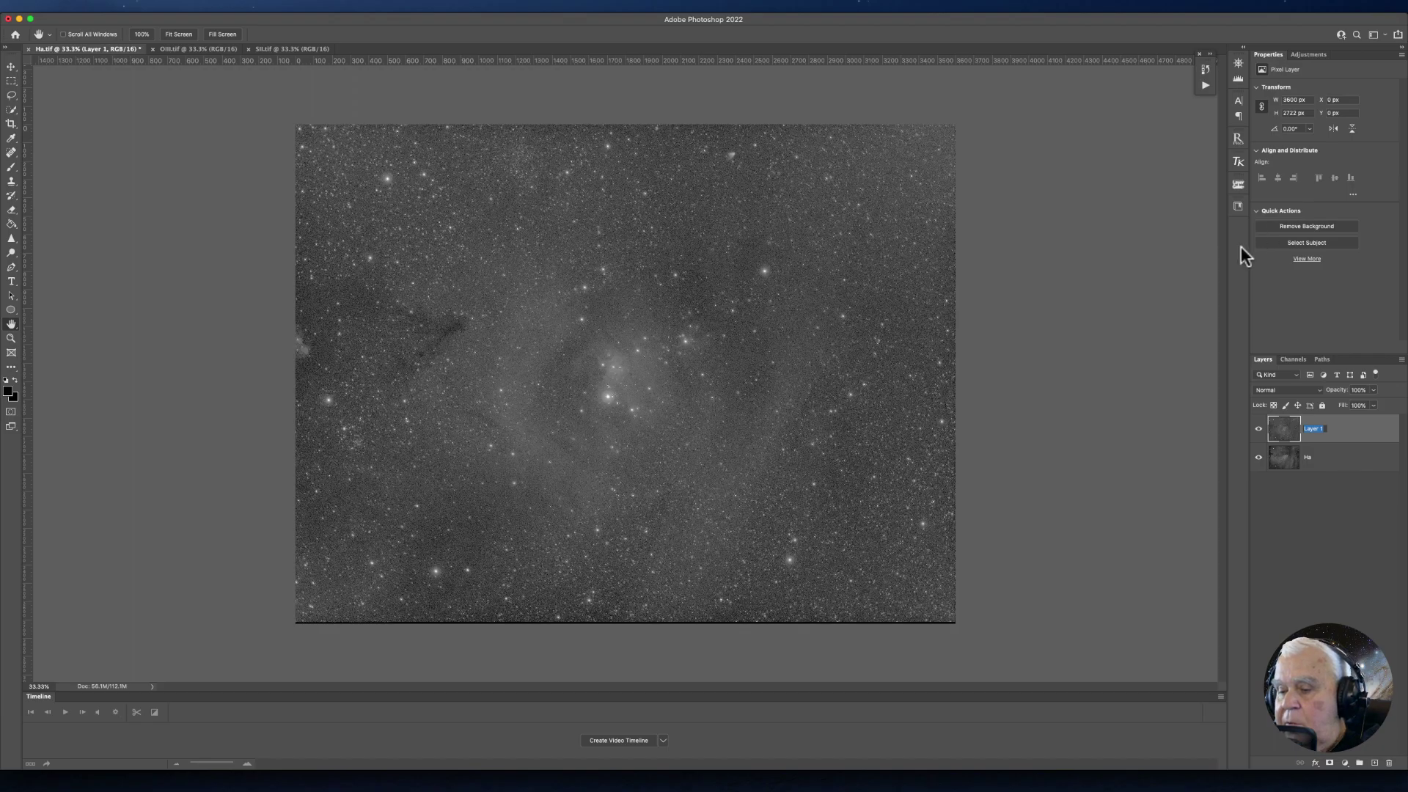
pyautogui.write('OIII')
pyautogui.press('Return')
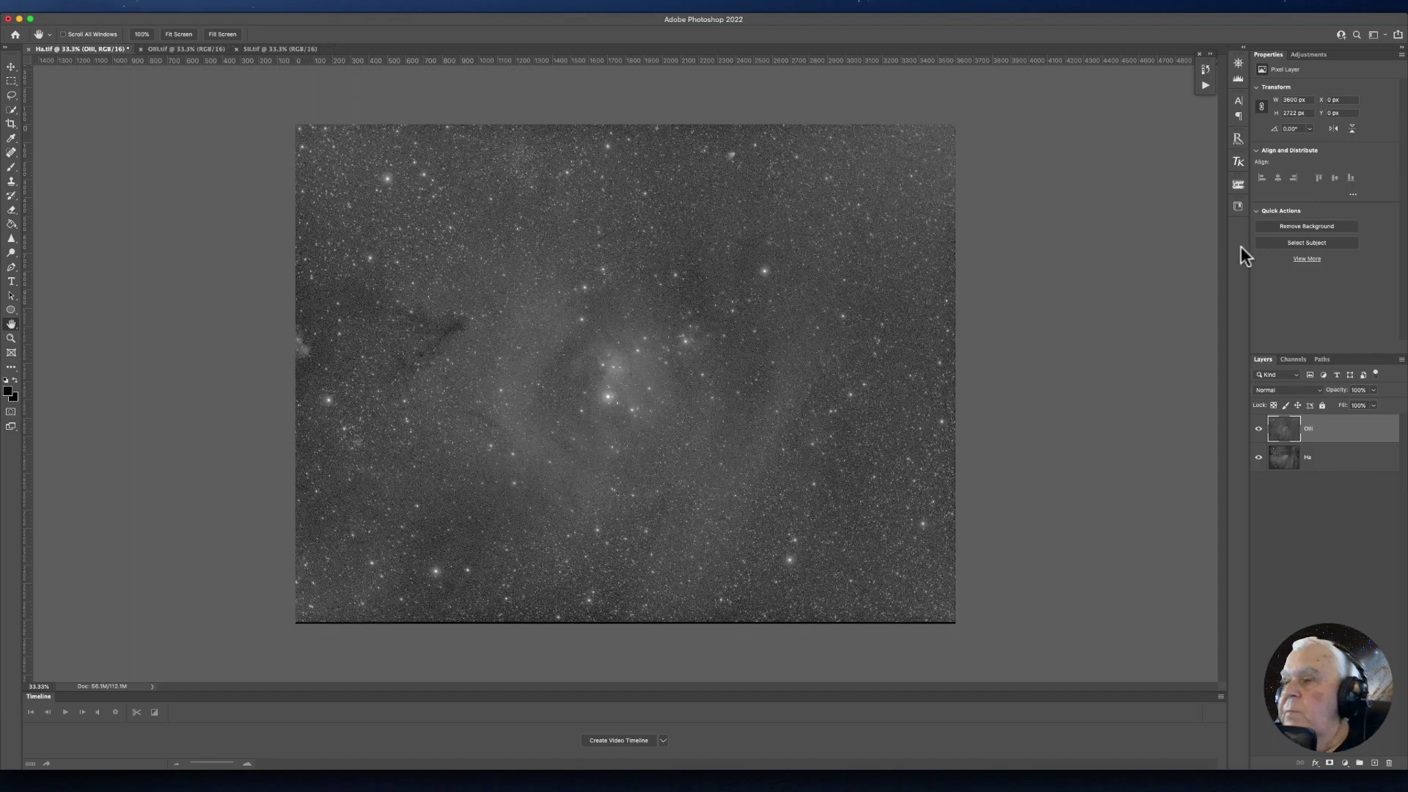
# Toggle the OIII and Ha layers' visibility to compare them, leaving both visible.
pyautogui.click(1259, 430)
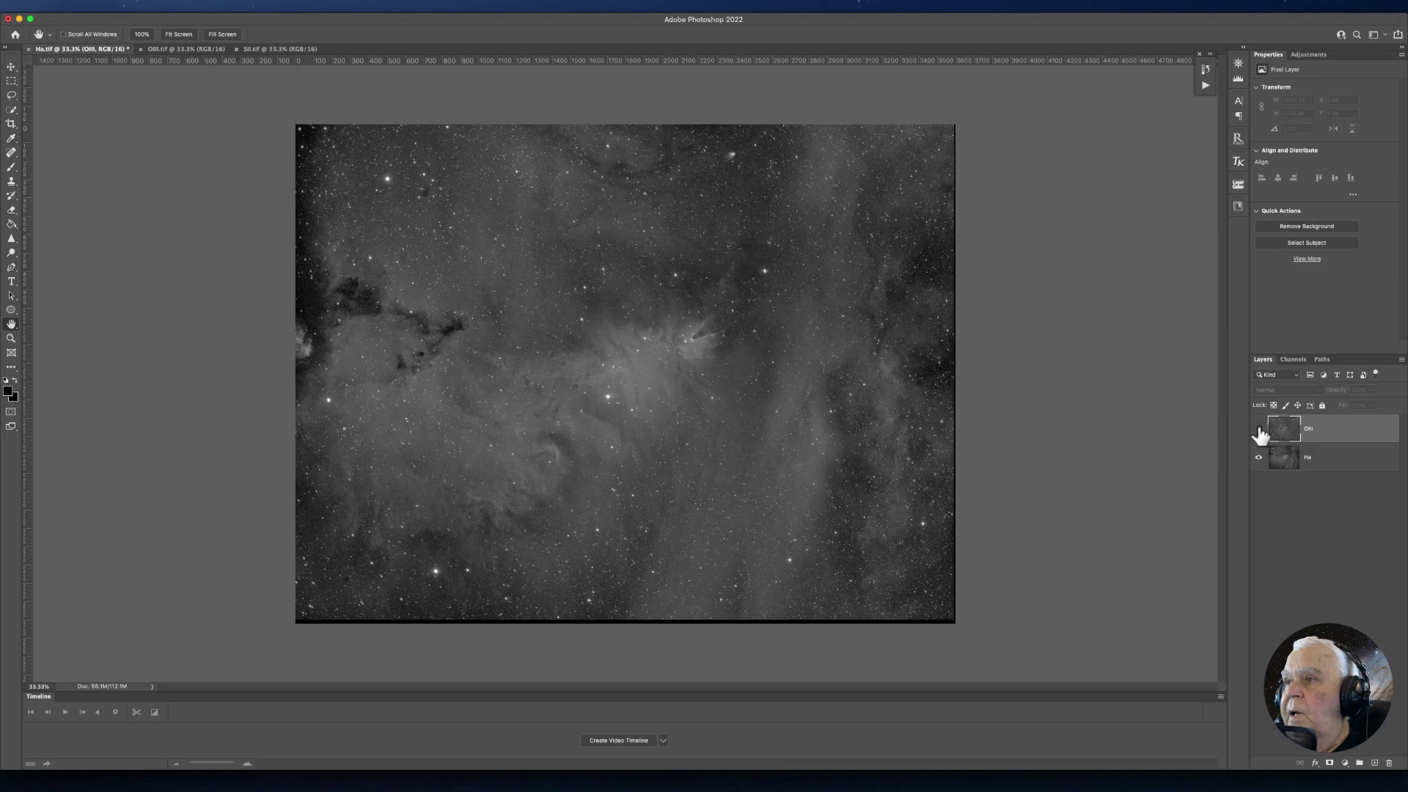
pyautogui.click(1259, 430)
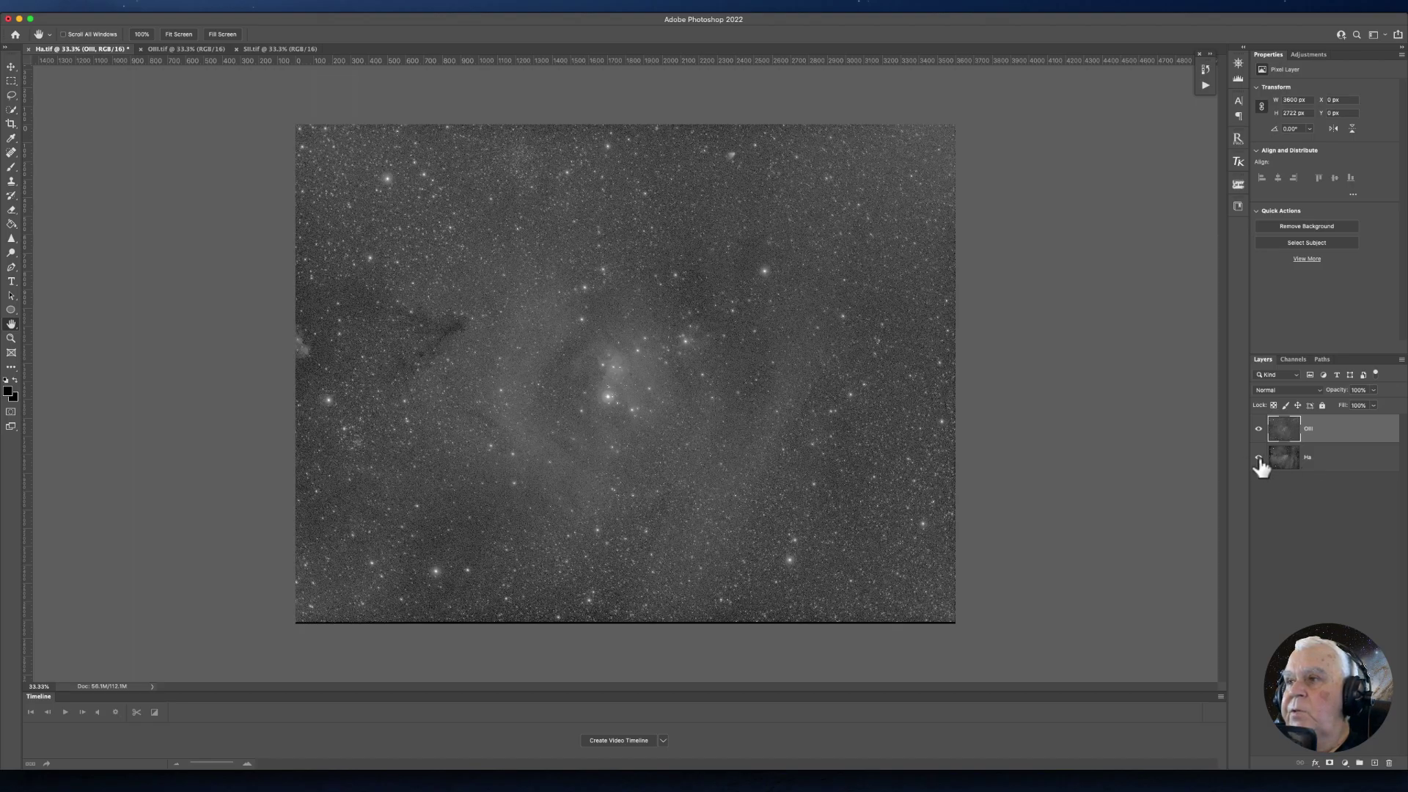
pyautogui.click(1258, 458)
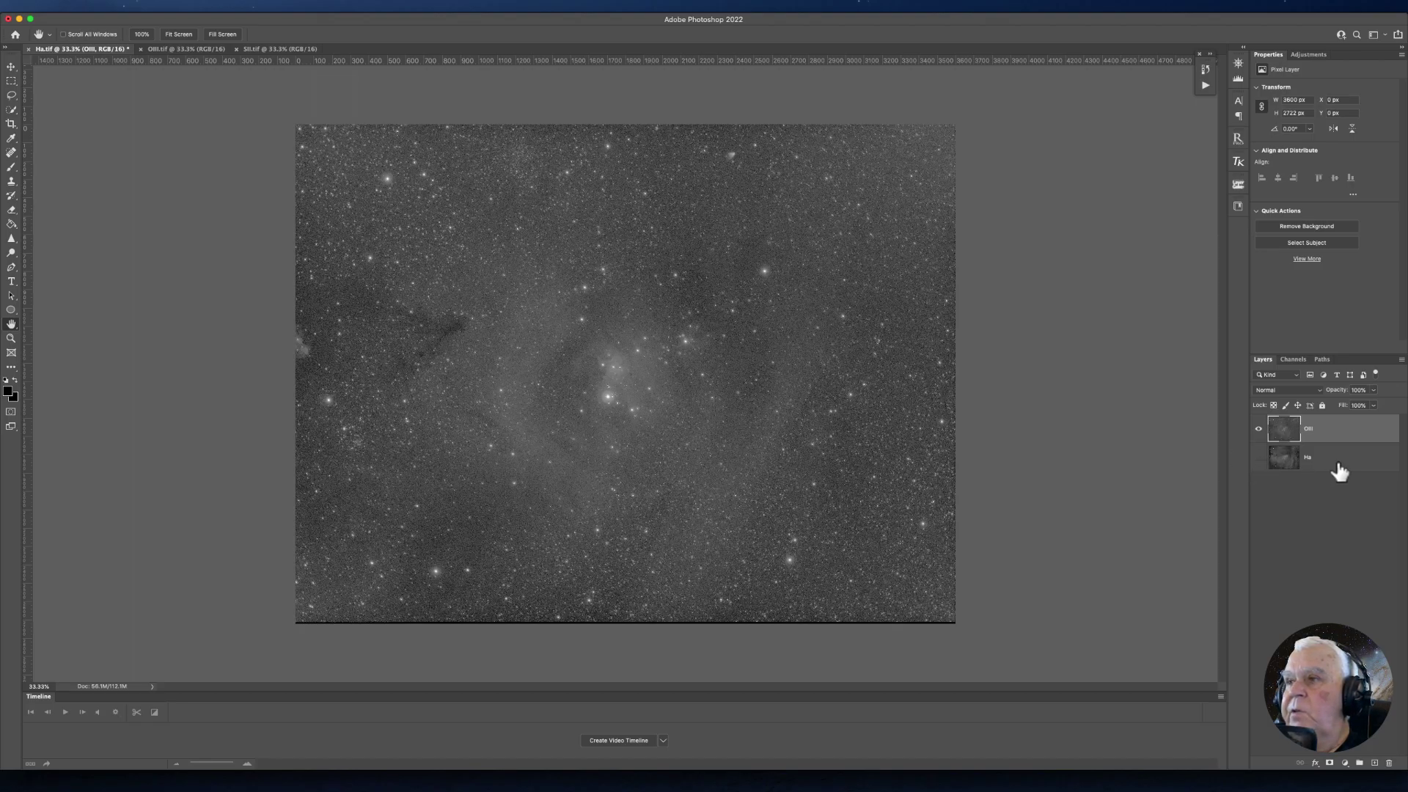
pyautogui.click(1259, 458)
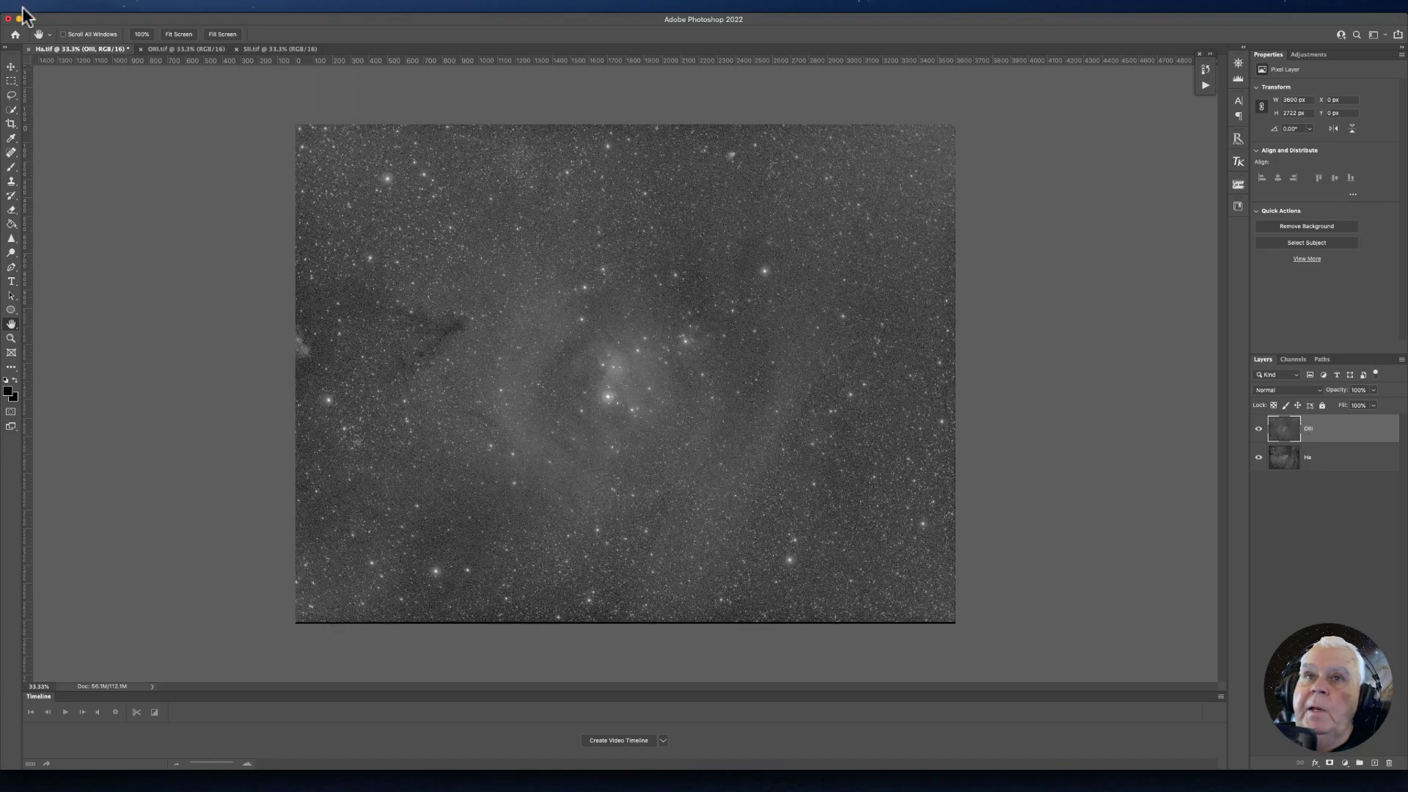
# Select all of the SII image and copy it.
pyautogui.click(261, 48)
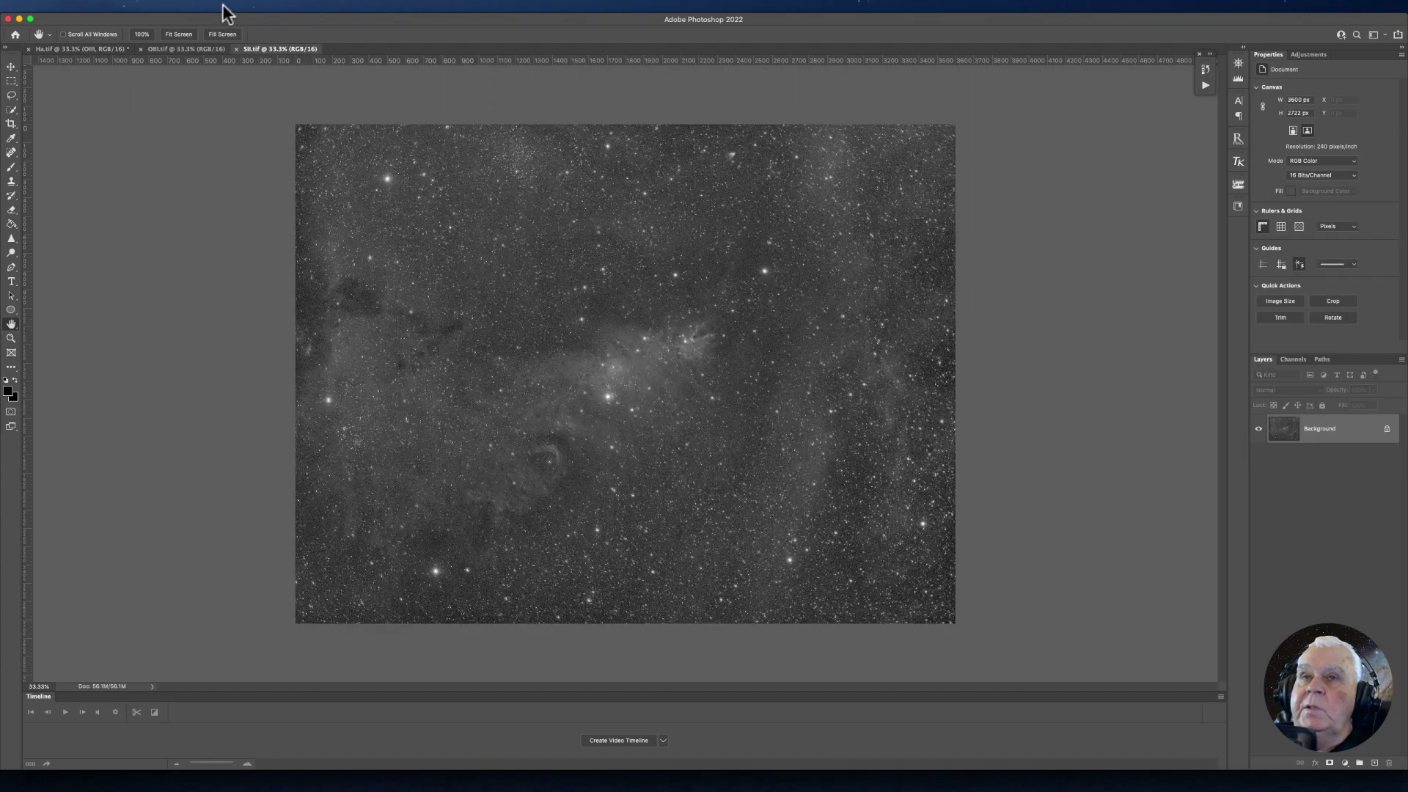
pyautogui.click(226, 6)
pyautogui.click(228, 19)
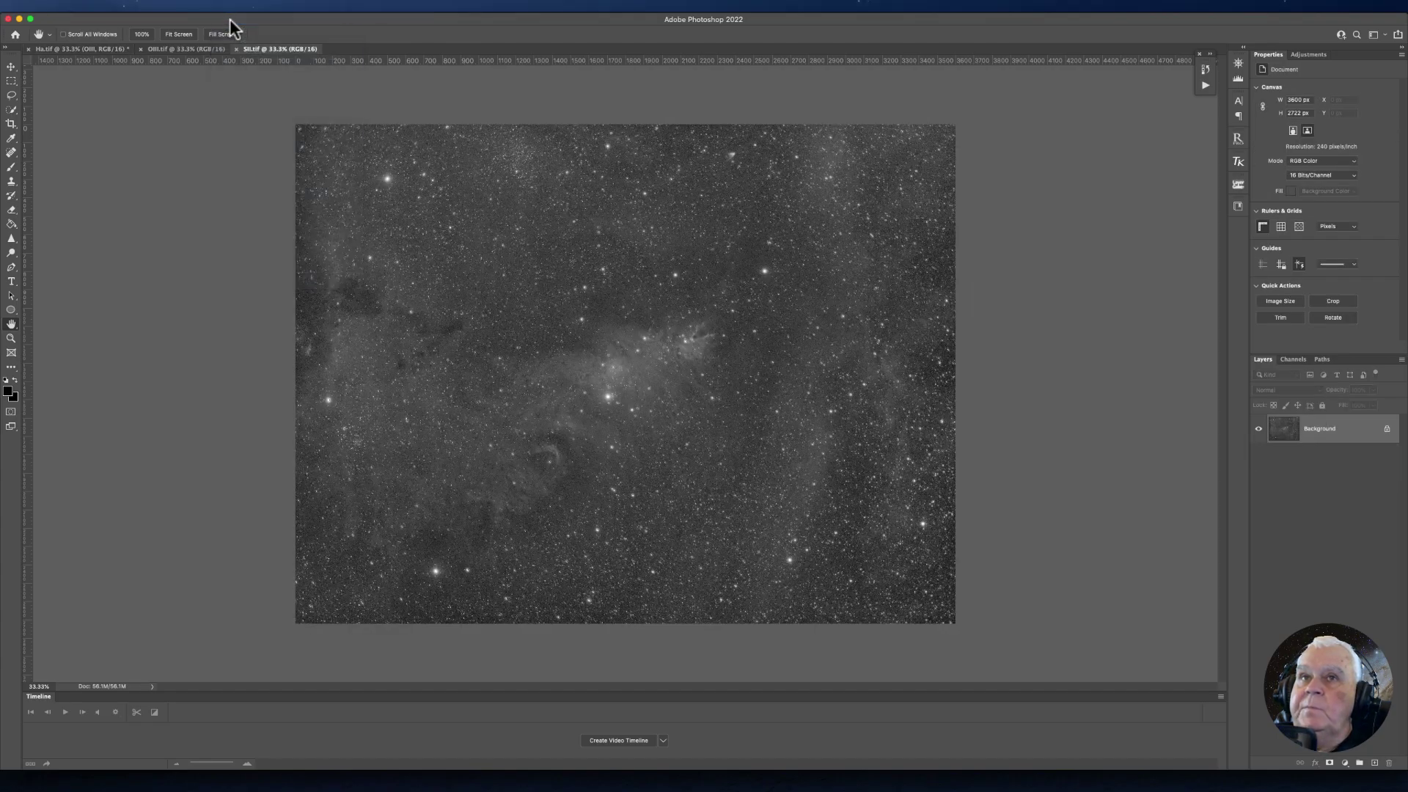
pyautogui.click(109, 6)
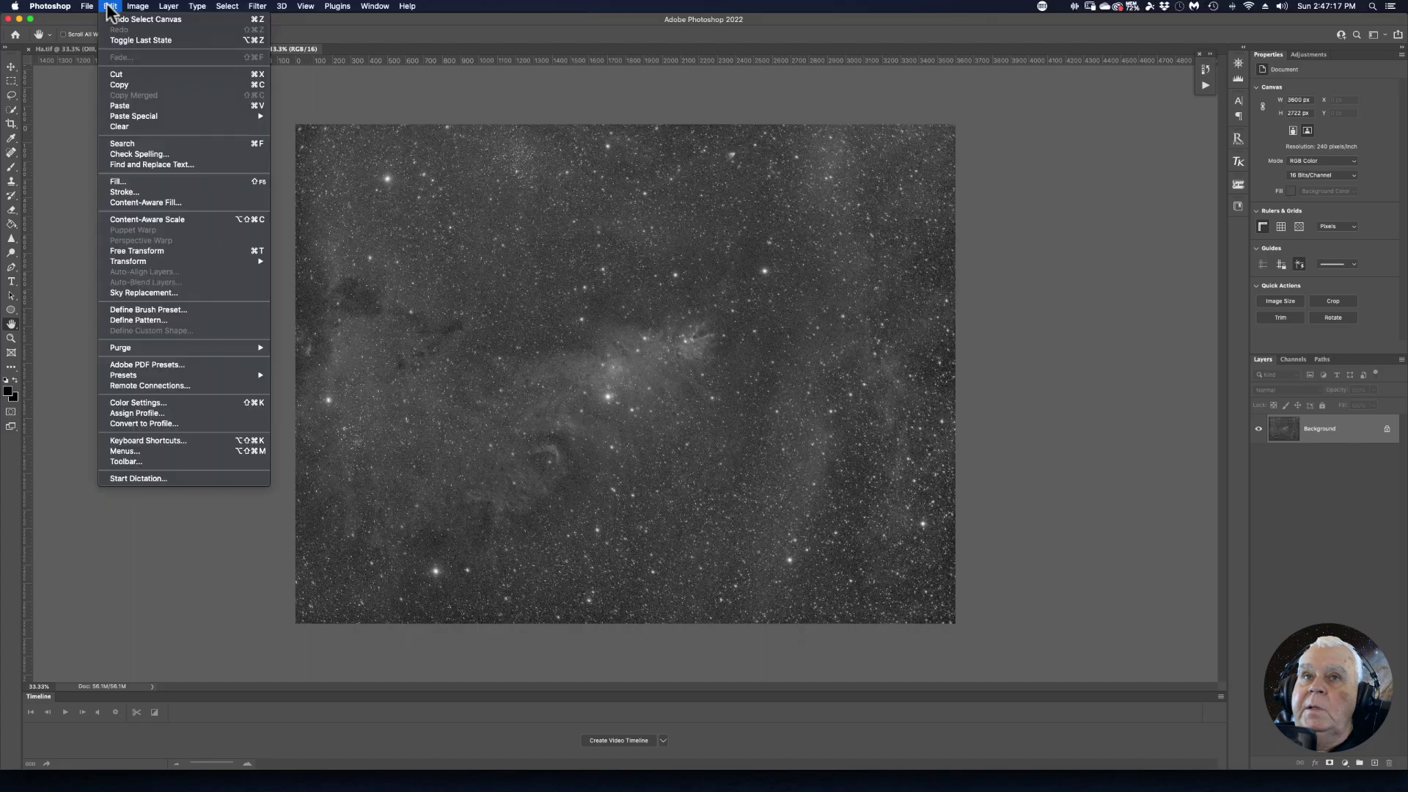
pyautogui.click(122, 84)
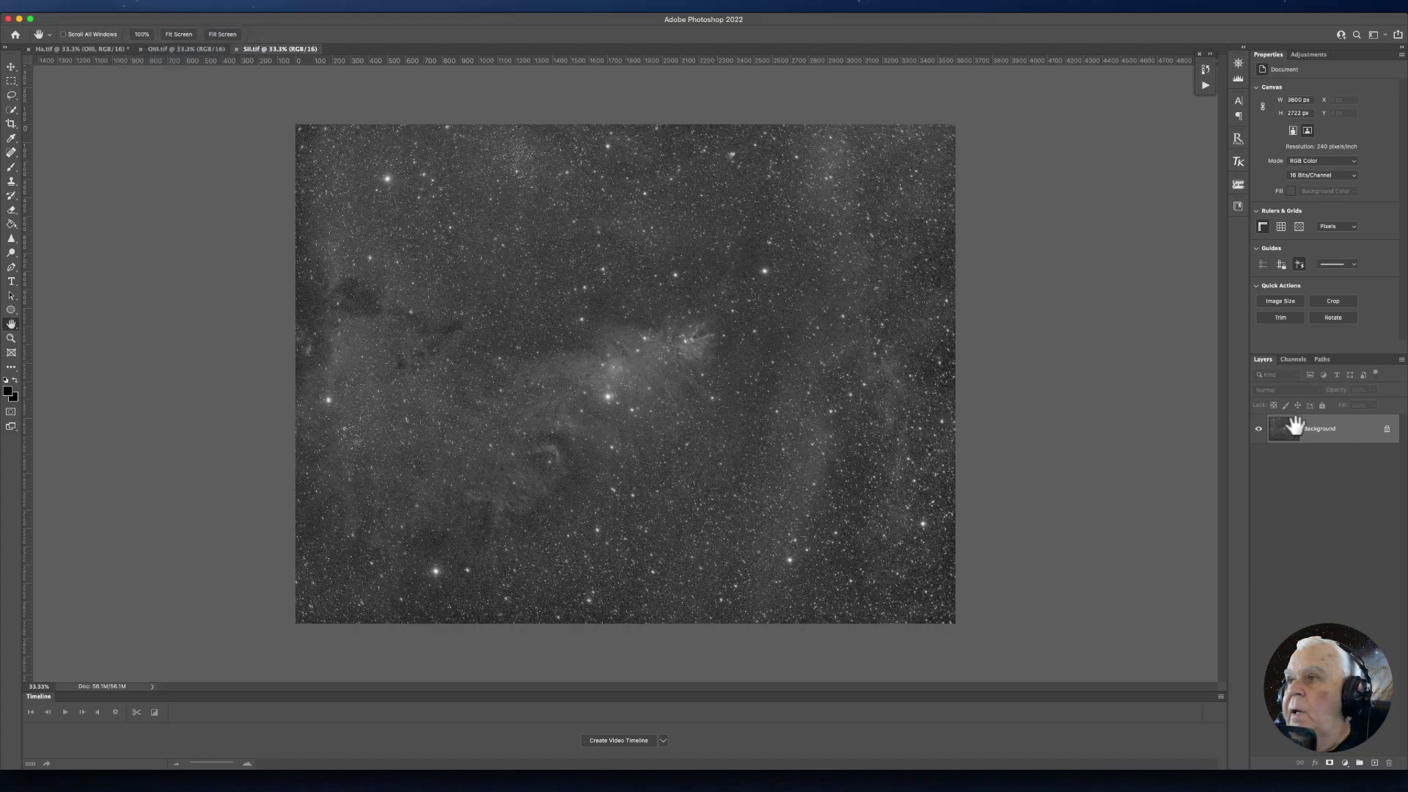
# Paste the SII image into Ha.tif as a new layer named SIII.
pyautogui.click(62, 49)
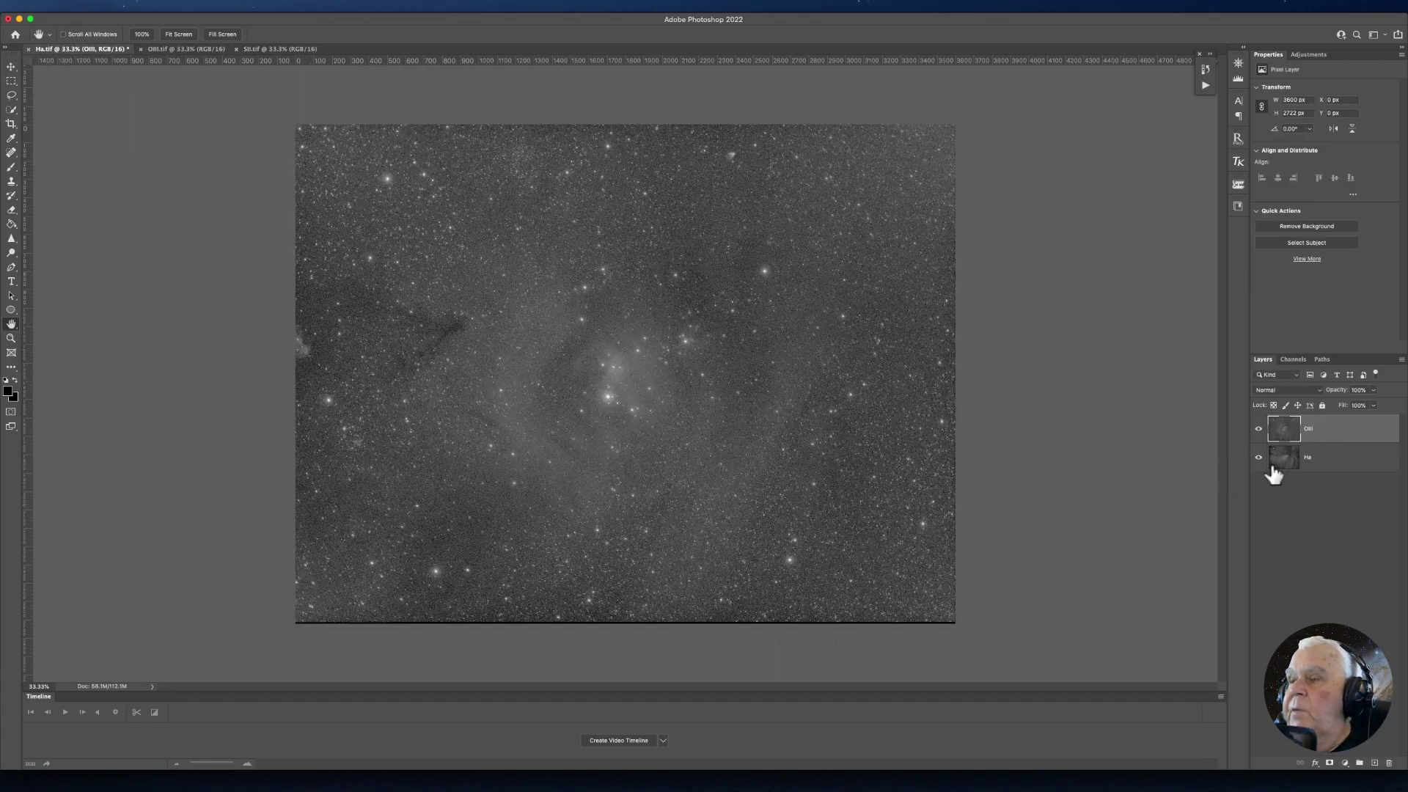
pyautogui.click(110, 6)
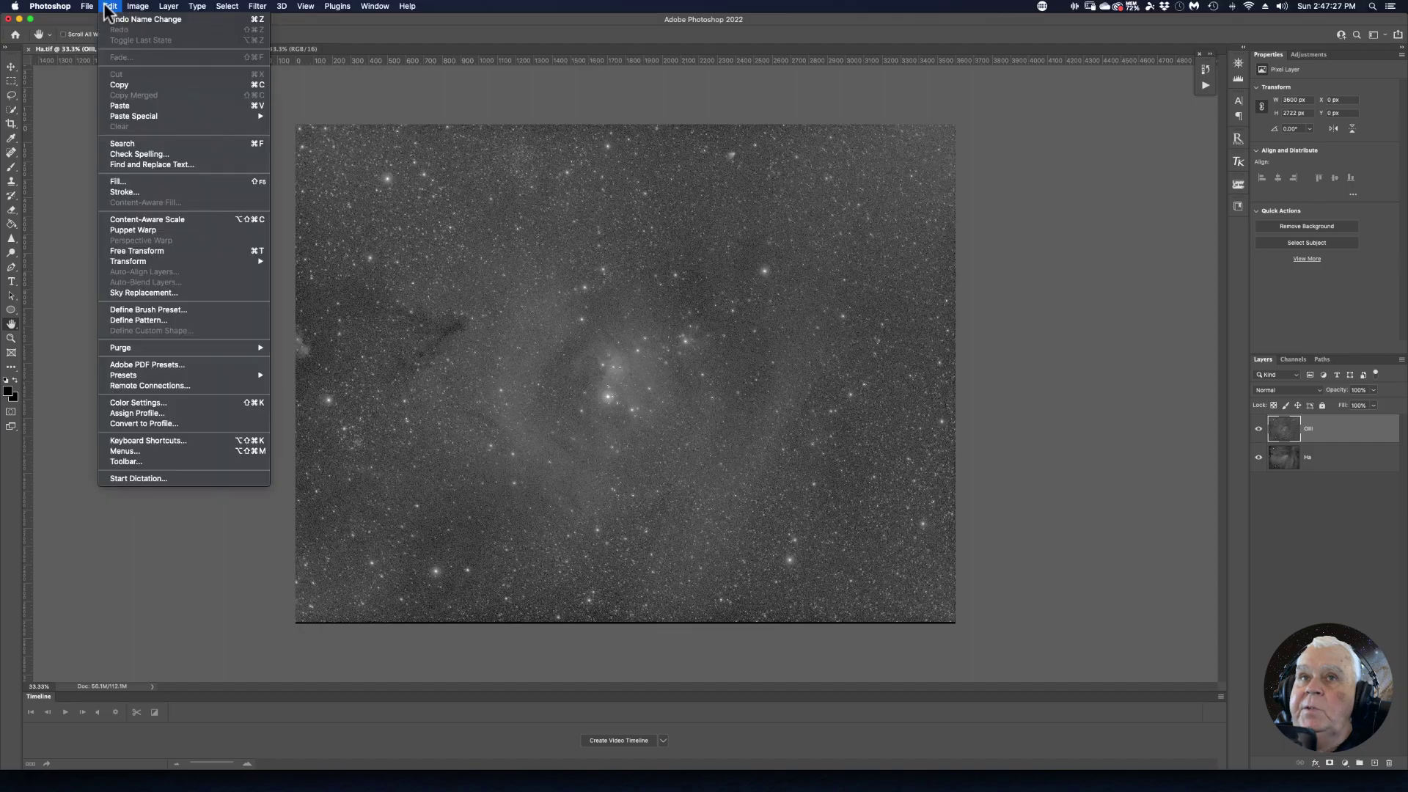
pyautogui.click(120, 105)
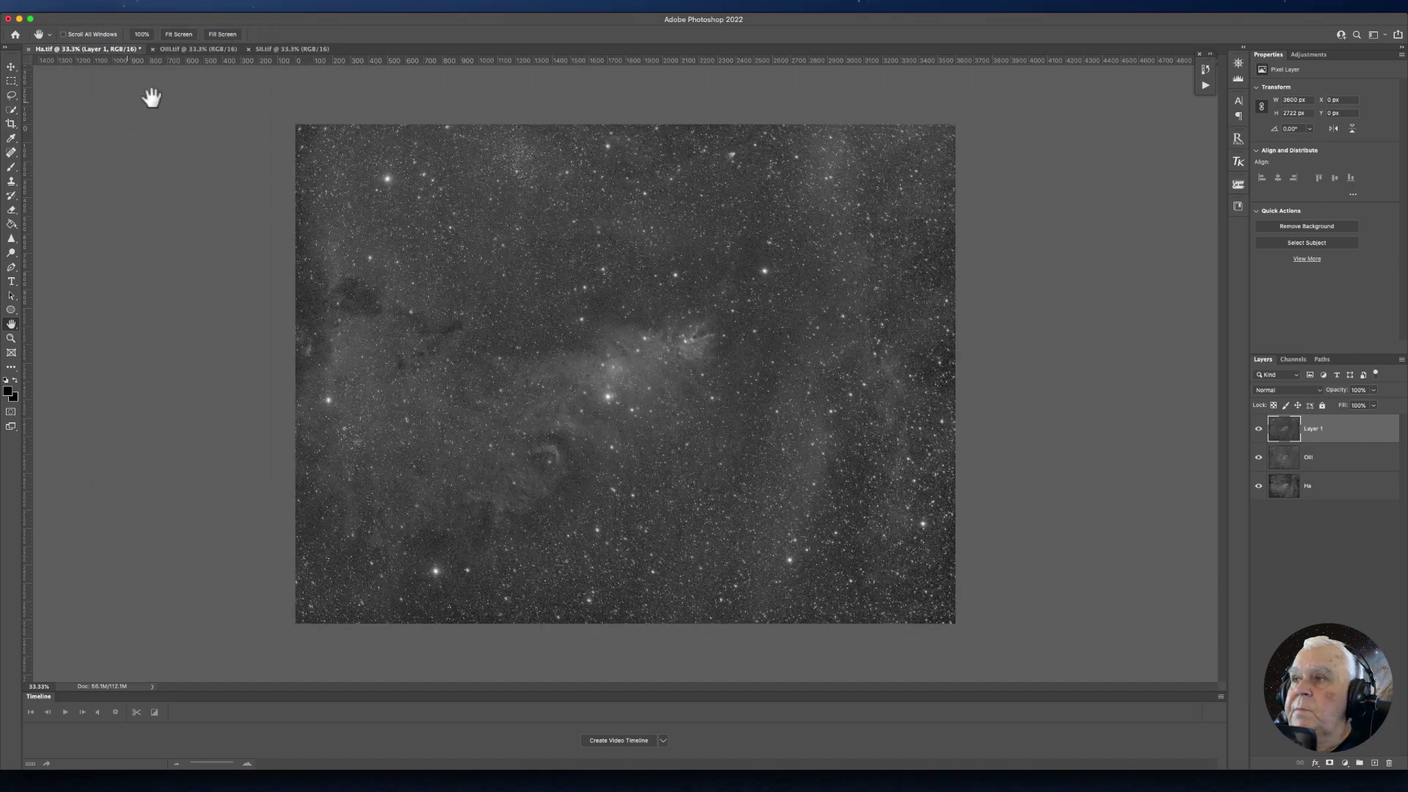
pyautogui.doubleClick(1312, 431)
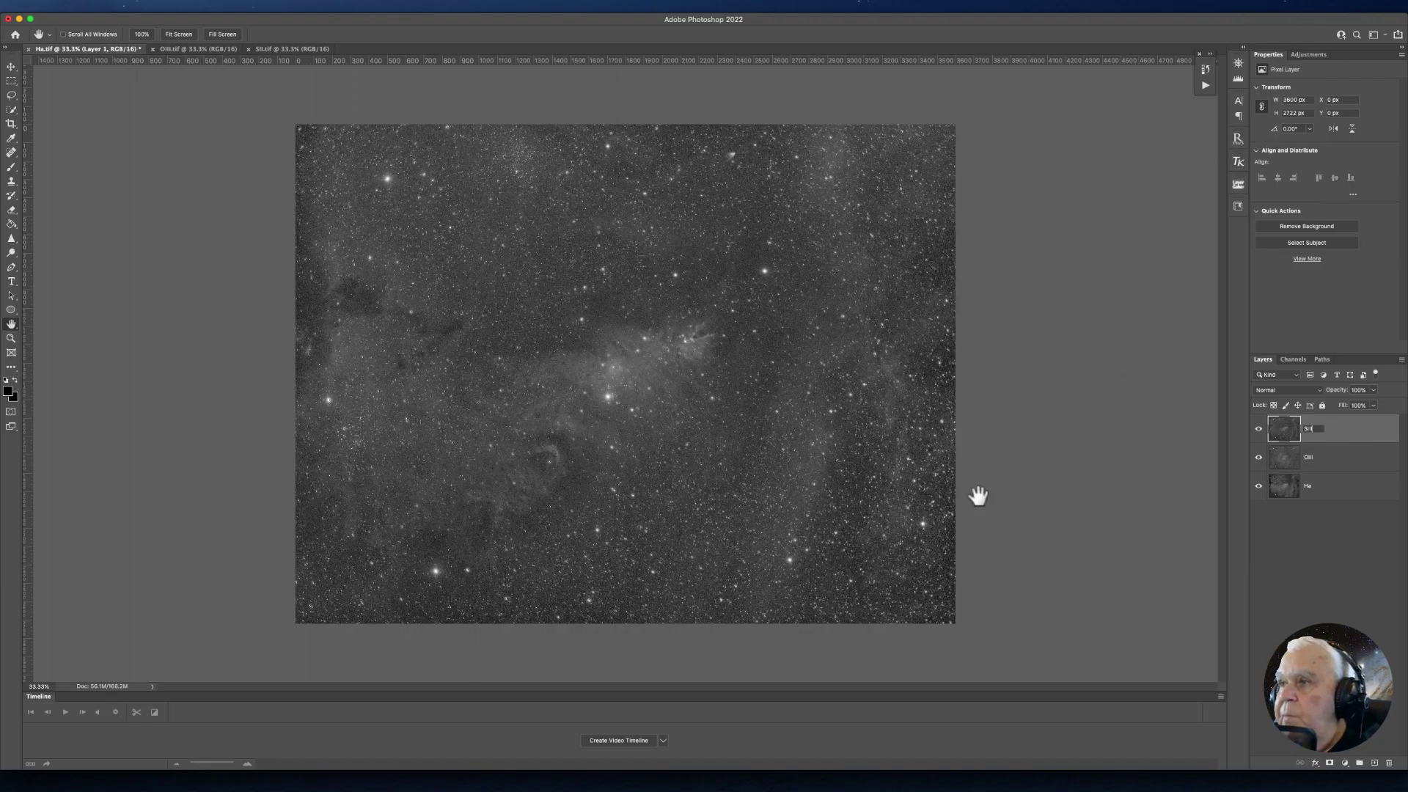
pyautogui.press('Return')
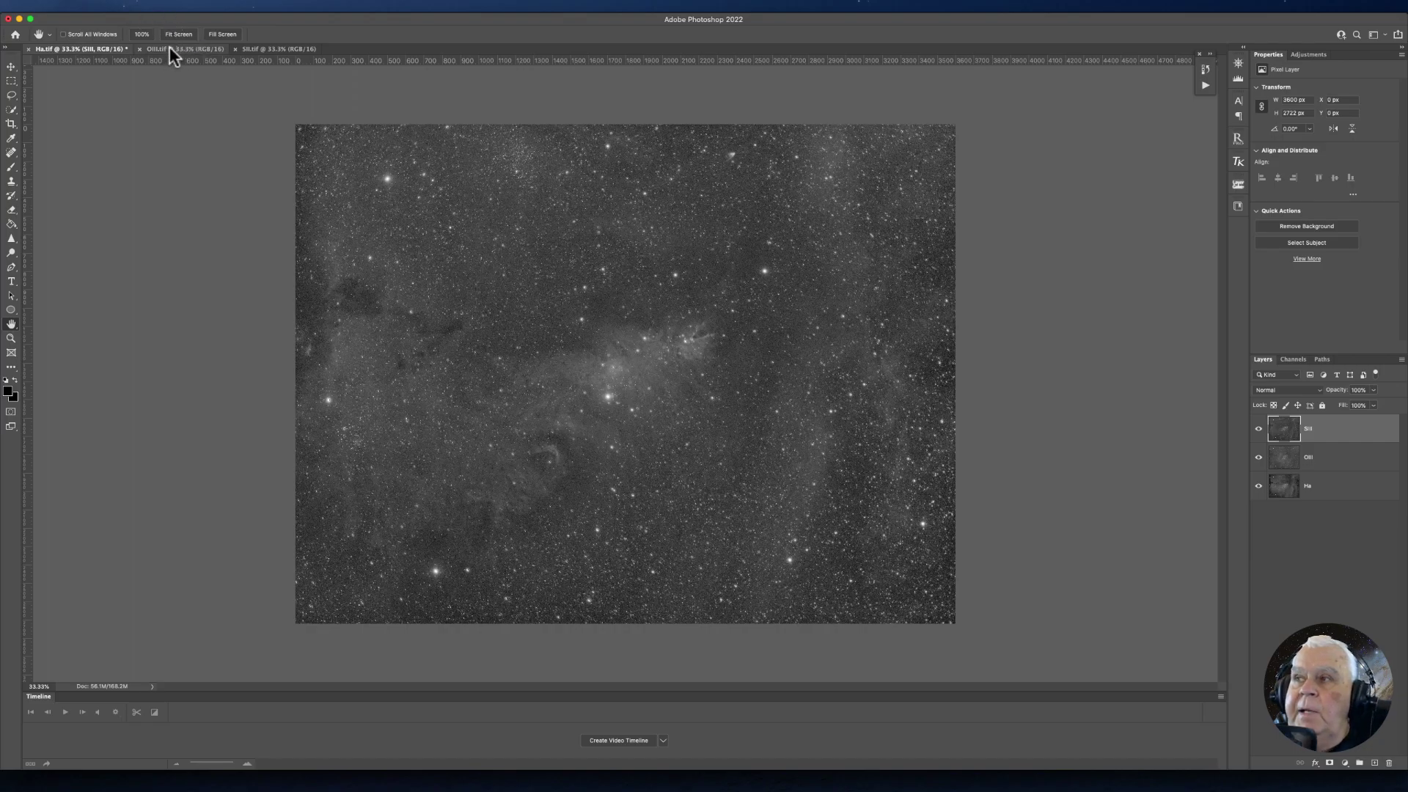
# Look over the Image menu's colour mode options, then open the new adjustment layer menu.
pyautogui.click(138, 6)
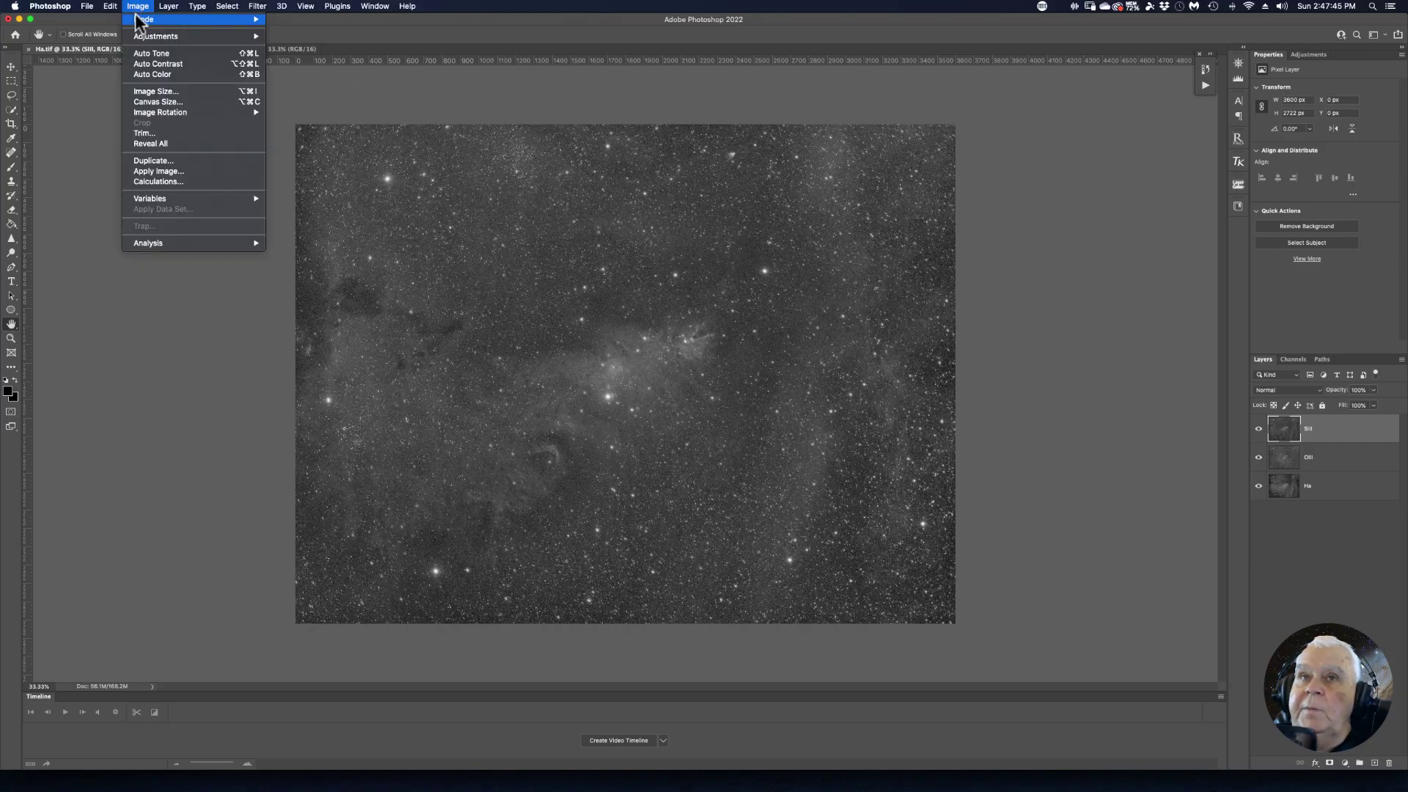
pyautogui.click(165, 359)
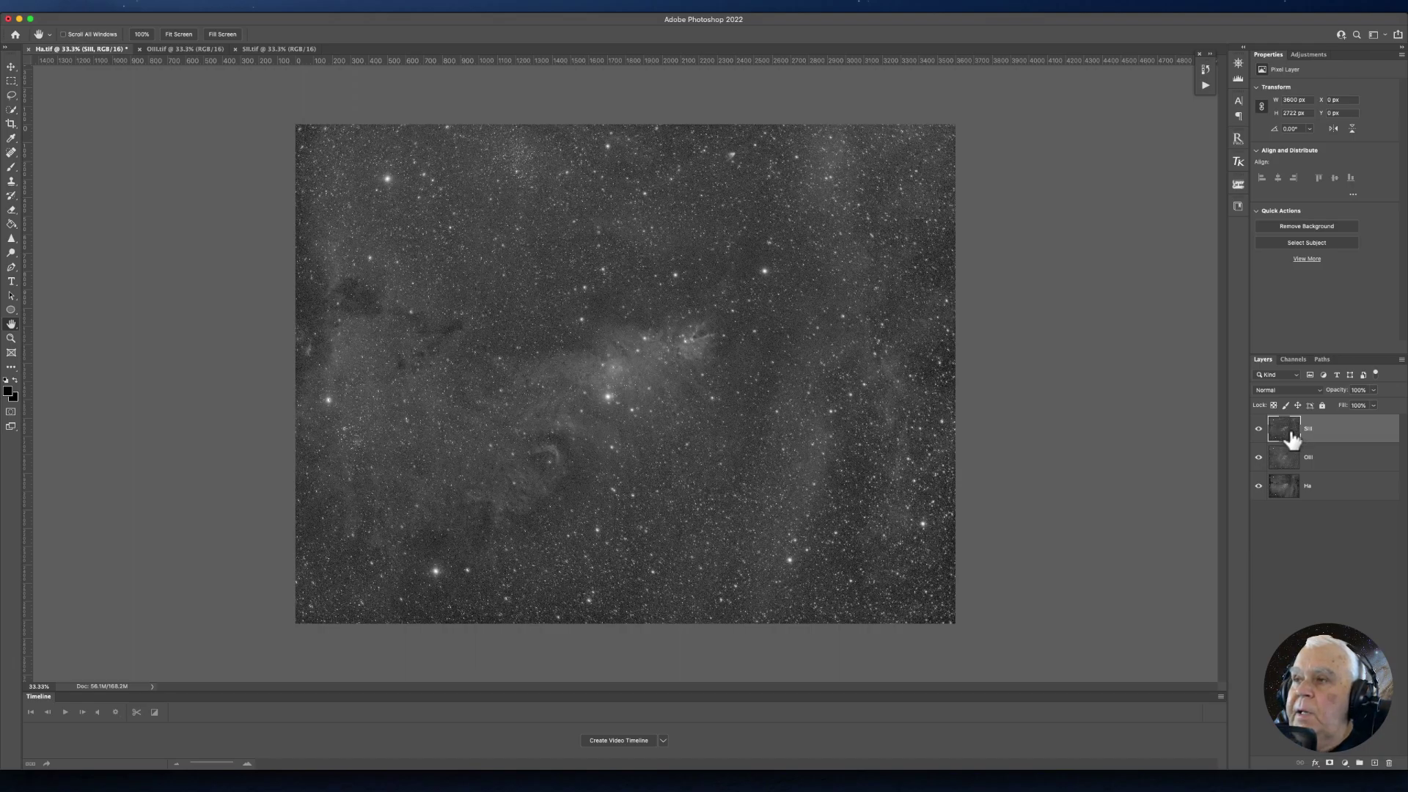
pyautogui.click(1344, 763)
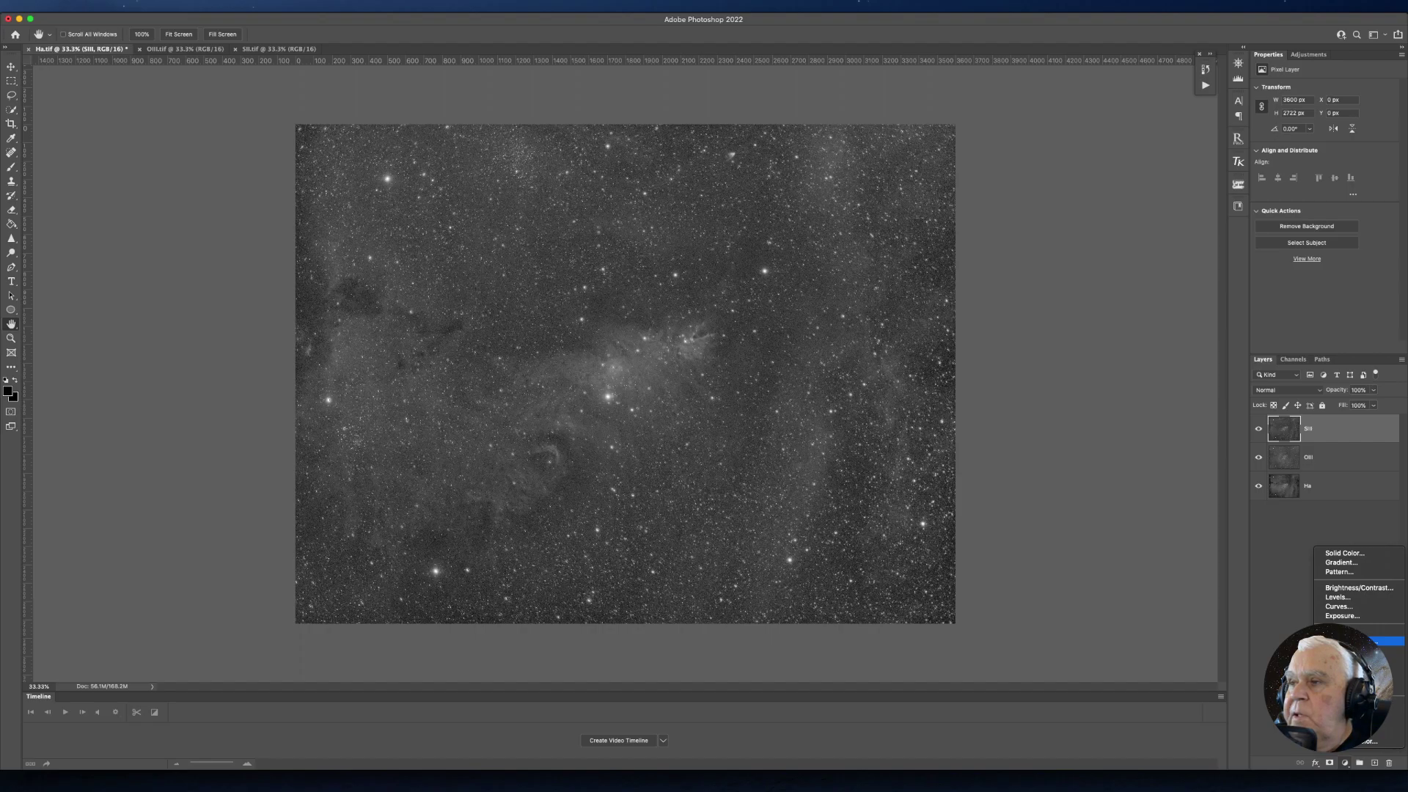
# Add a colorized Hue/Saturation layer with Hue 360, Saturation 100 and Lightness -51.
pyautogui.click(1373, 641)
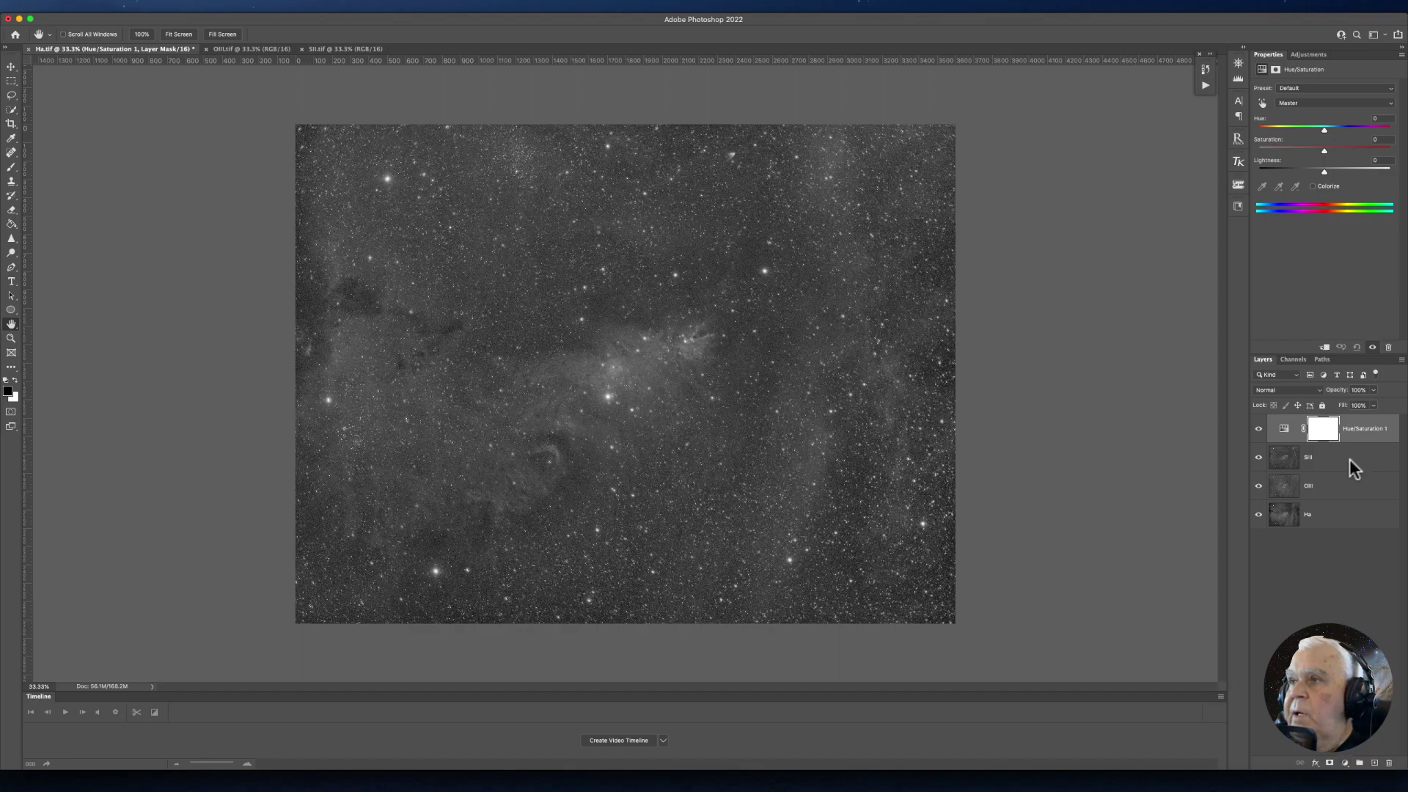
pyautogui.click(1313, 186)
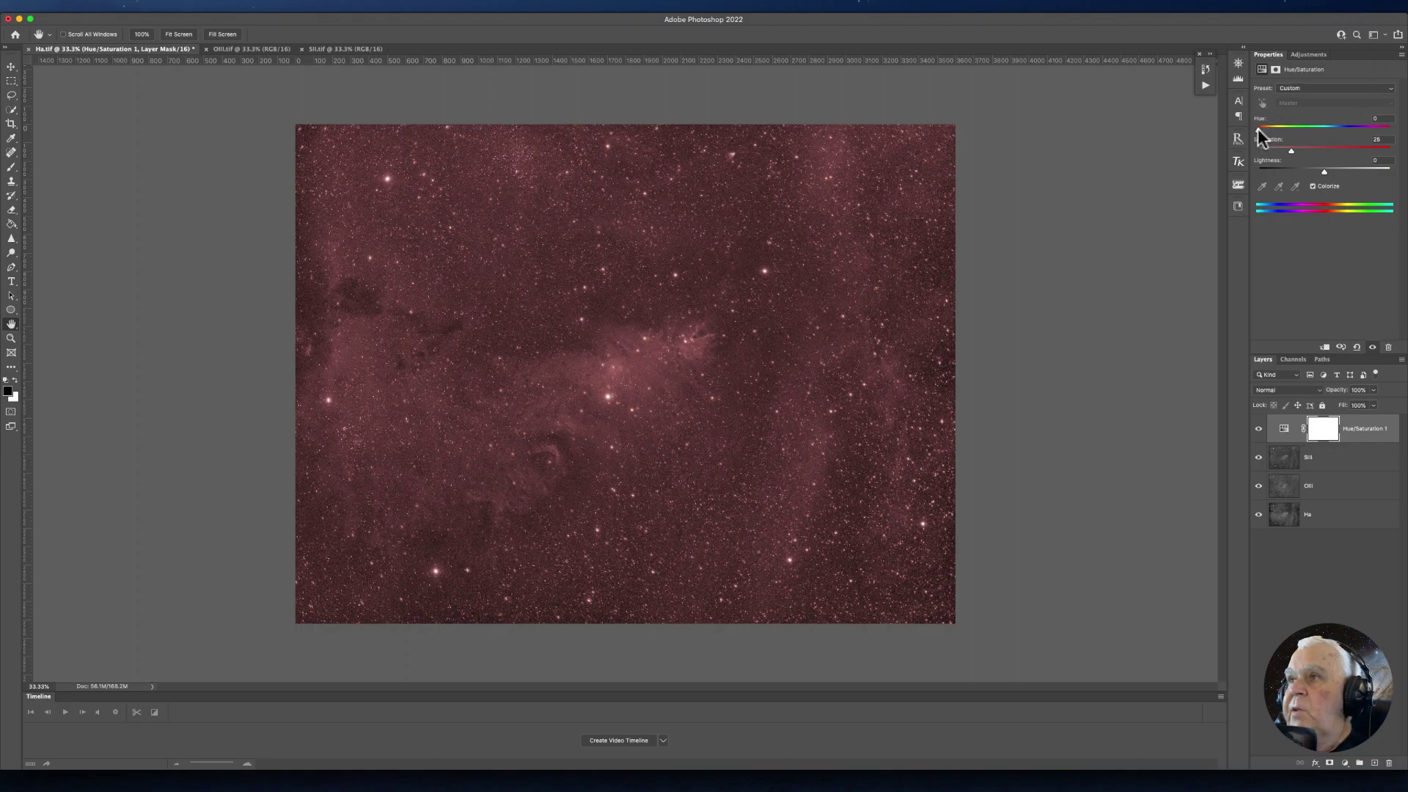
pyautogui.moveTo(1259, 128); pyautogui.dragTo(1402, 130)
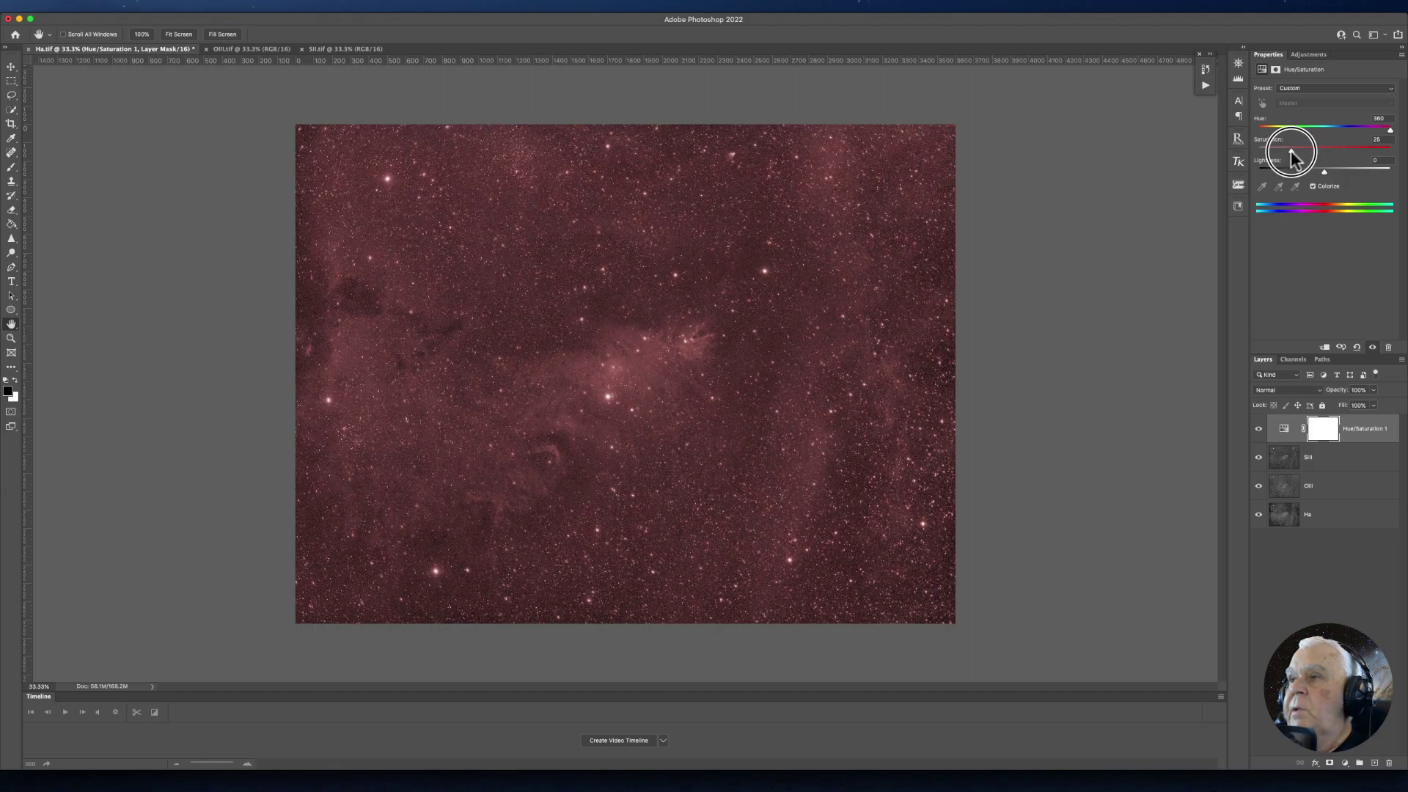
pyautogui.moveTo(1291, 151); pyautogui.dragTo(1395, 146)
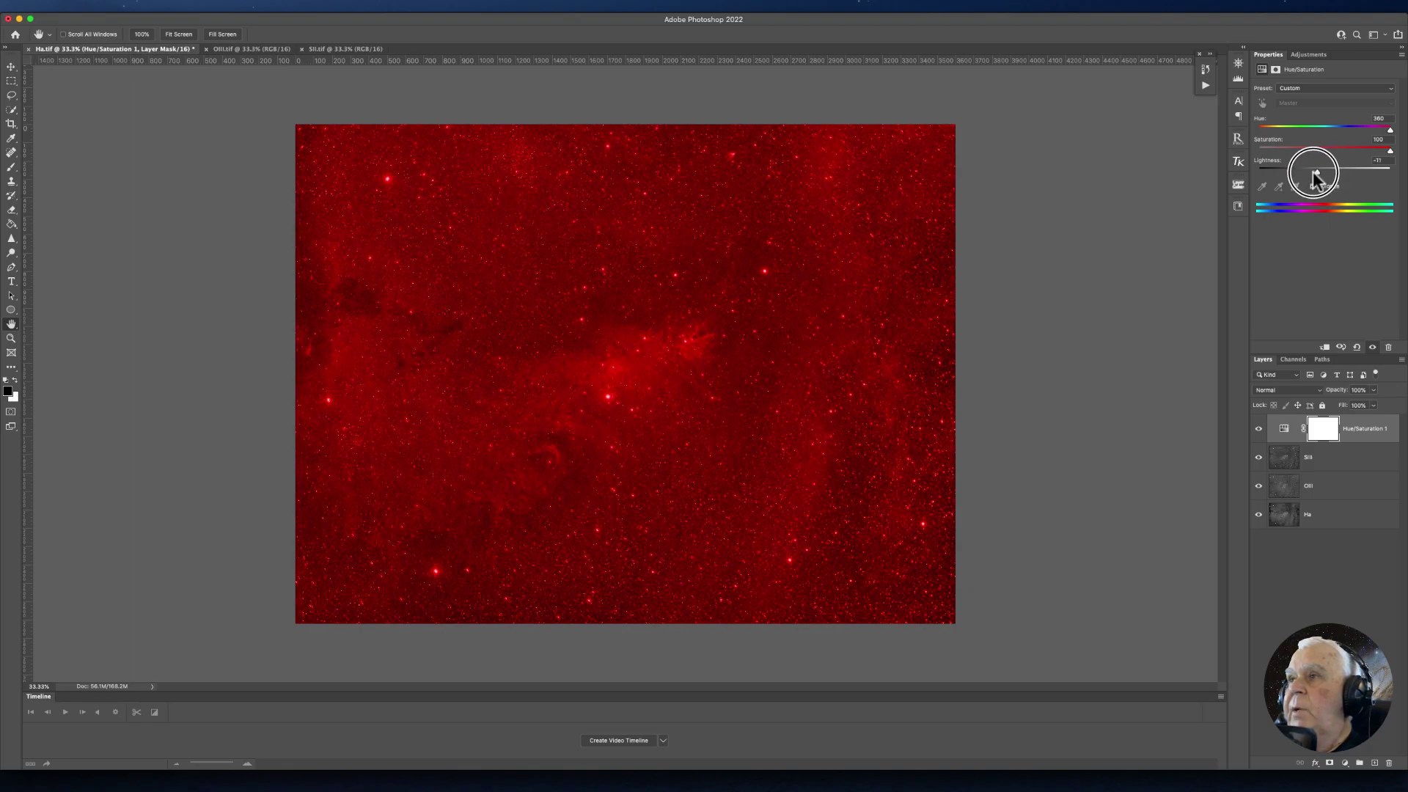
pyautogui.moveTo(1299, 172); pyautogui.dragTo(1288, 171)
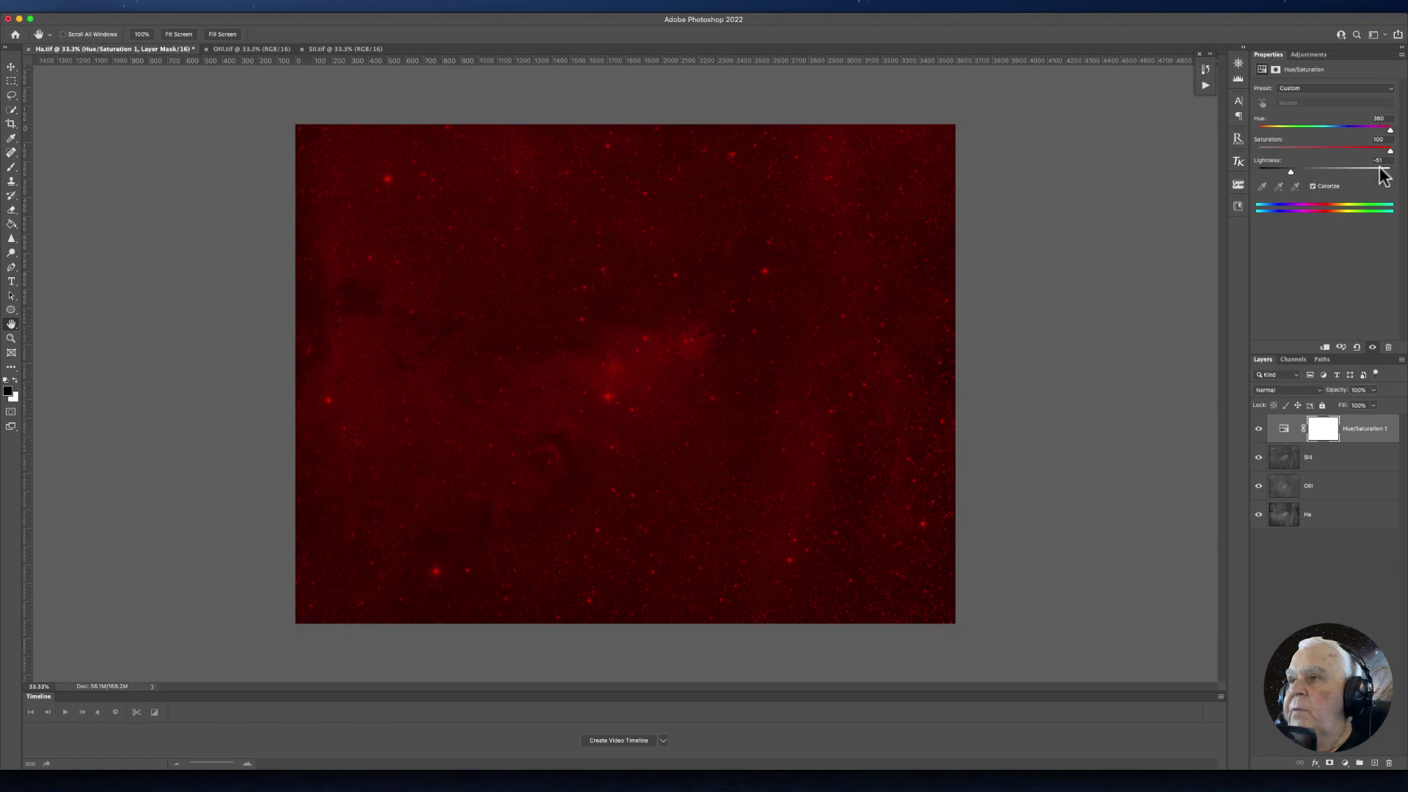
pyautogui.click(1368, 436)
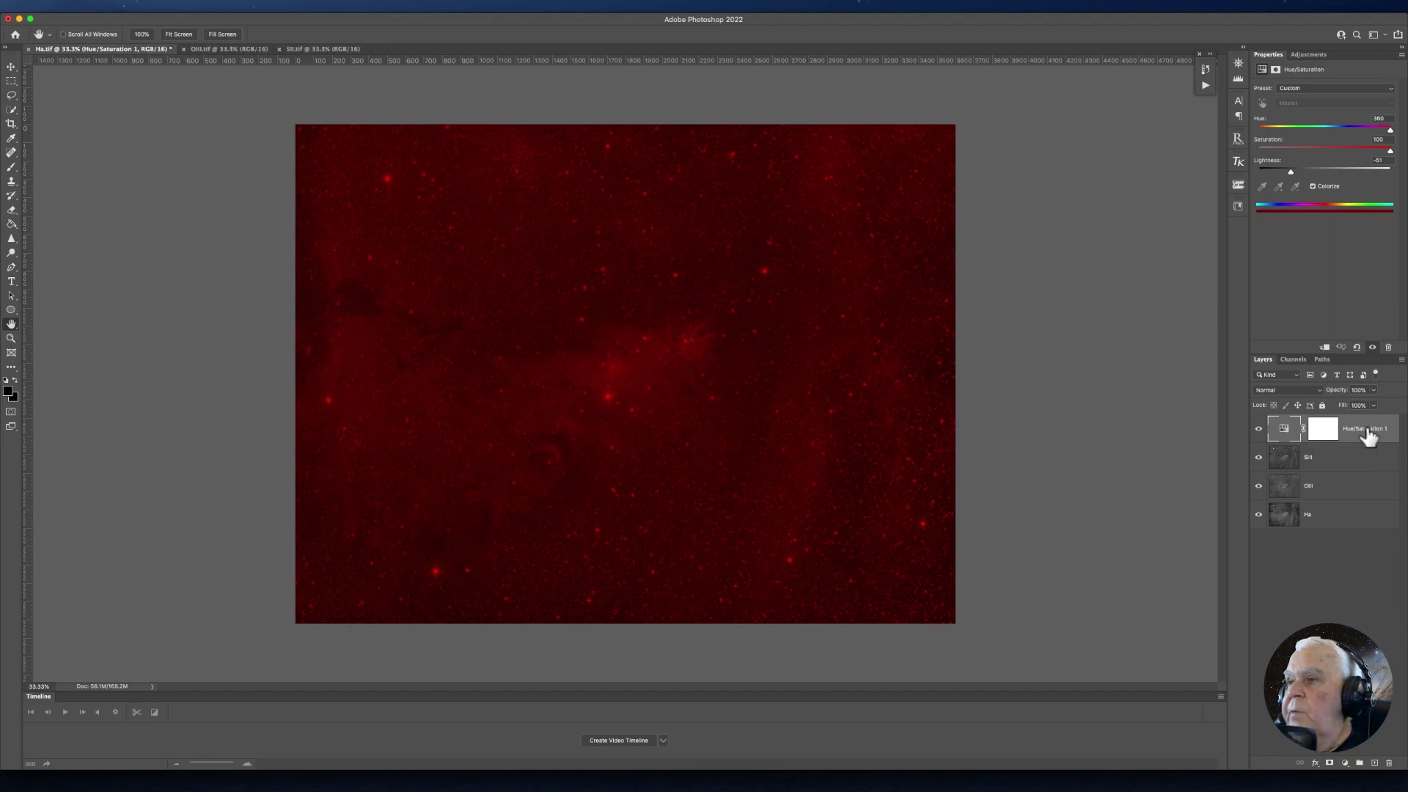
# Clip Hue/Saturation 1 to the SIII layer and set SIII's blend mode to Screen.
pyautogui.rightClick(1368, 436)
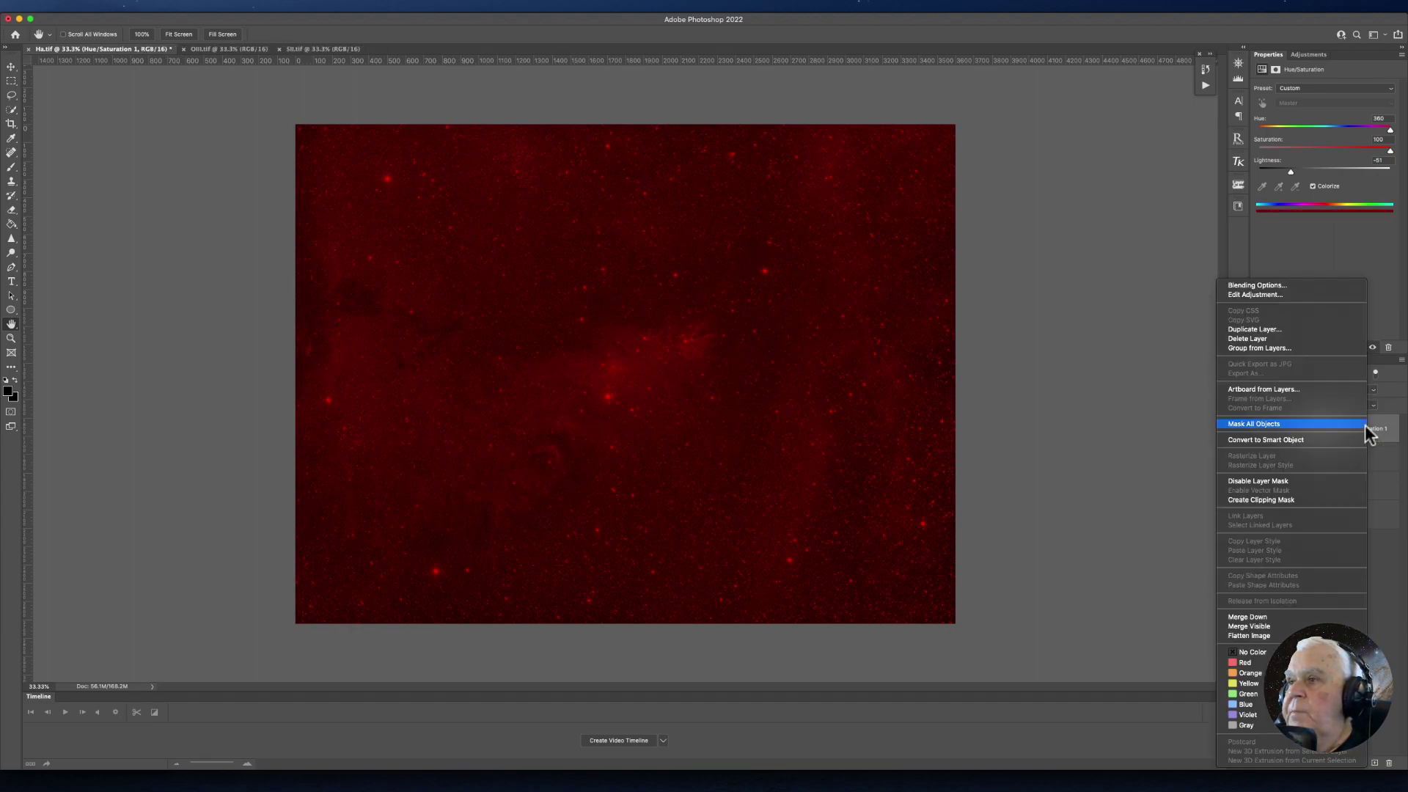
pyautogui.click(1248, 499)
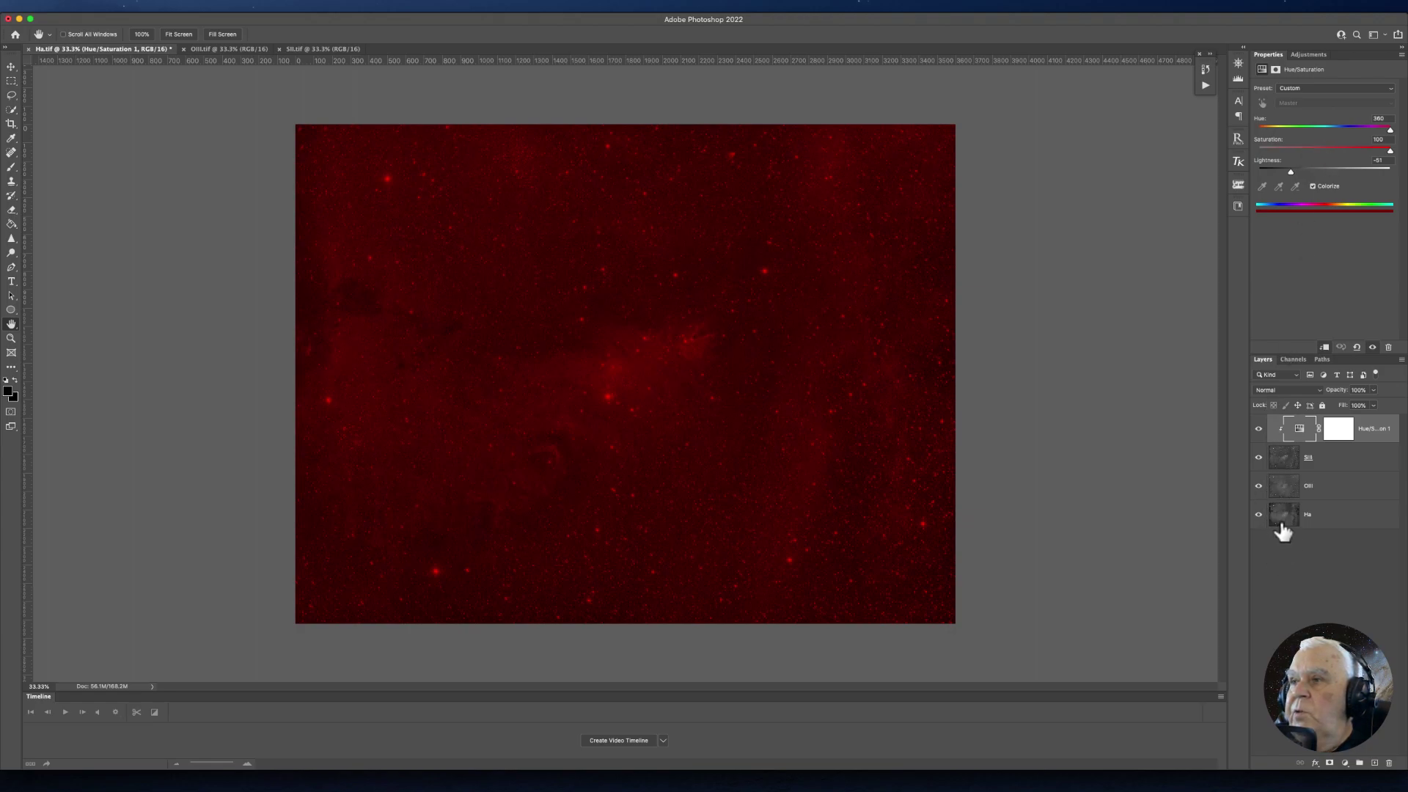
pyautogui.click(1283, 462)
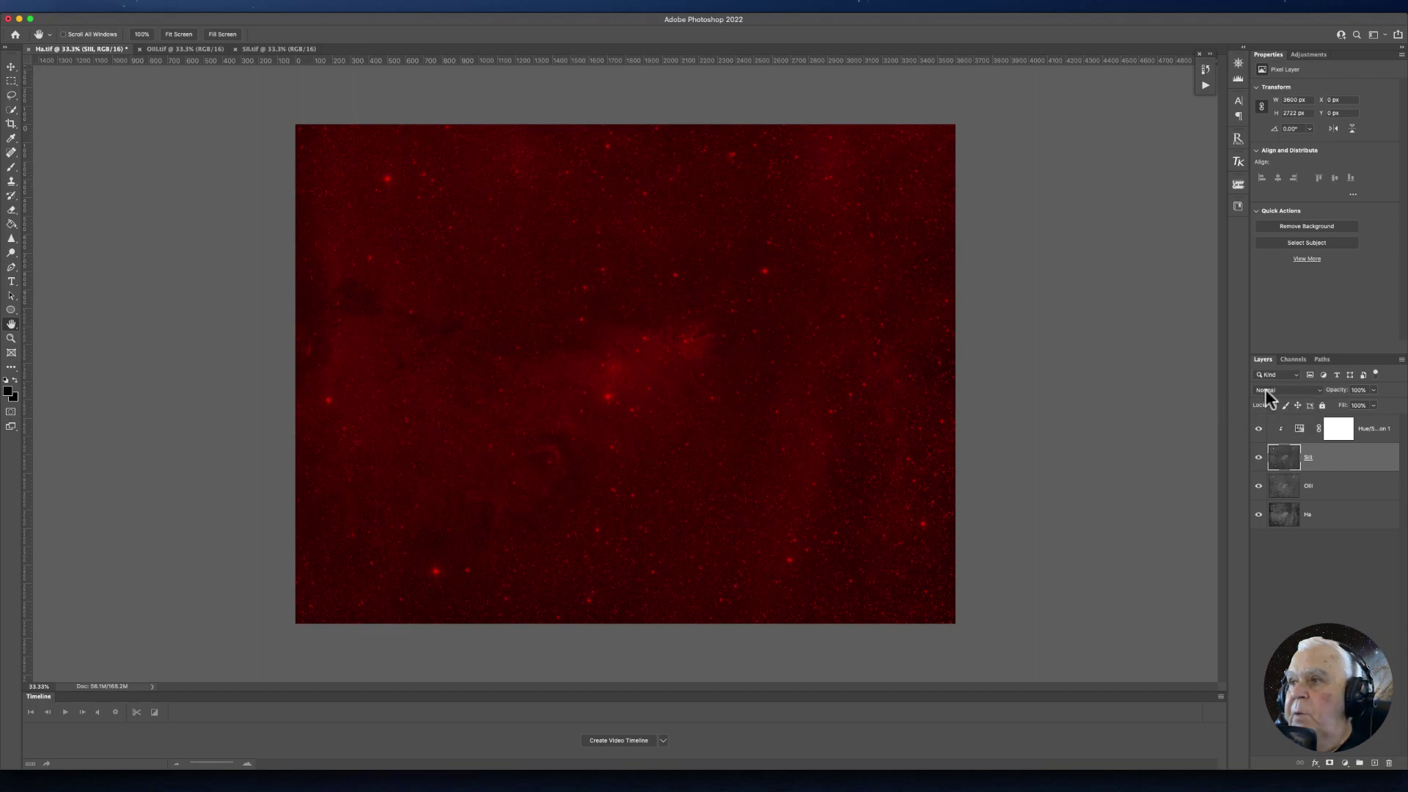
pyautogui.click(1319, 389)
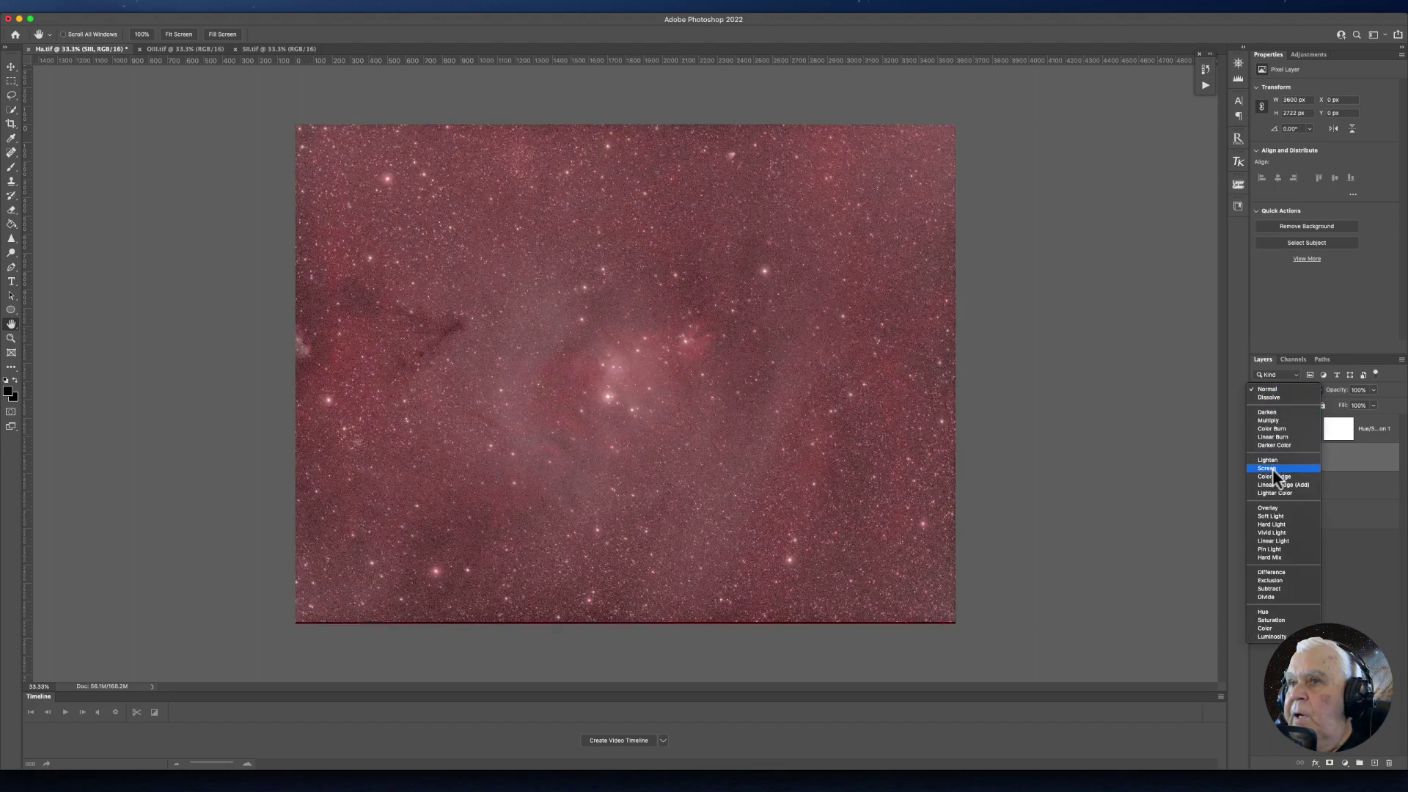
pyautogui.click(1274, 469)
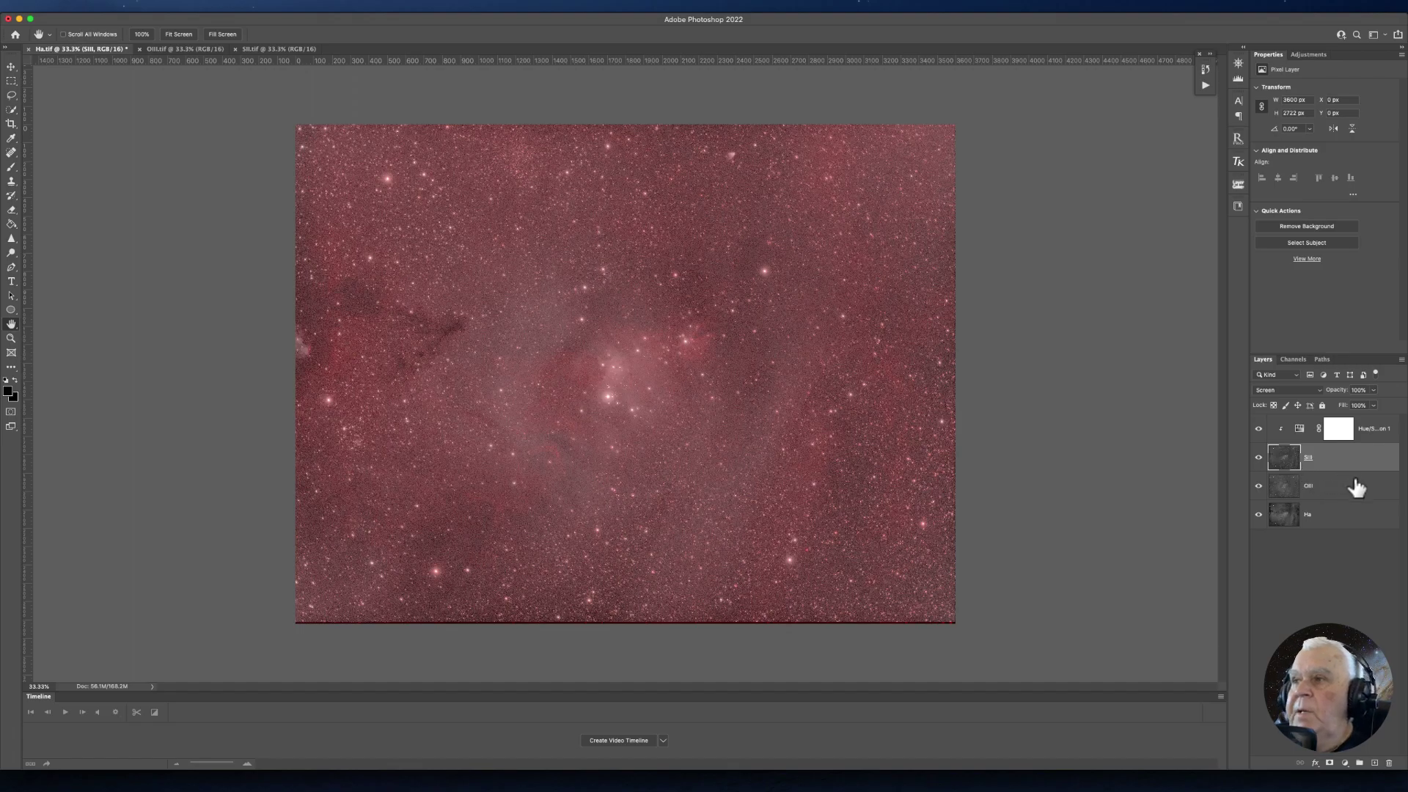
pyautogui.click(1288, 493)
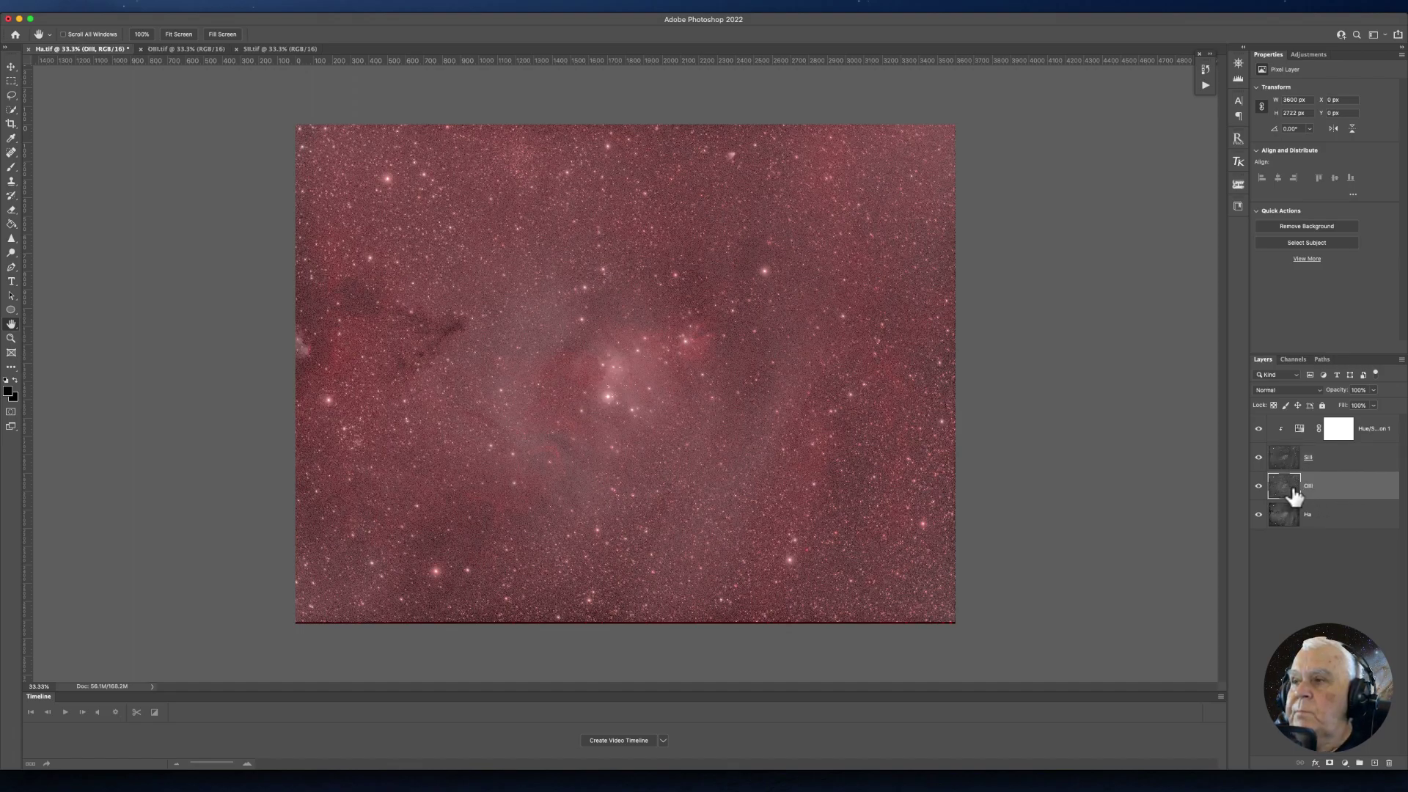
# Add a colorized Hue/Saturation layer above OIII, tinted blue at saturation 100.
pyautogui.click(1345, 764)
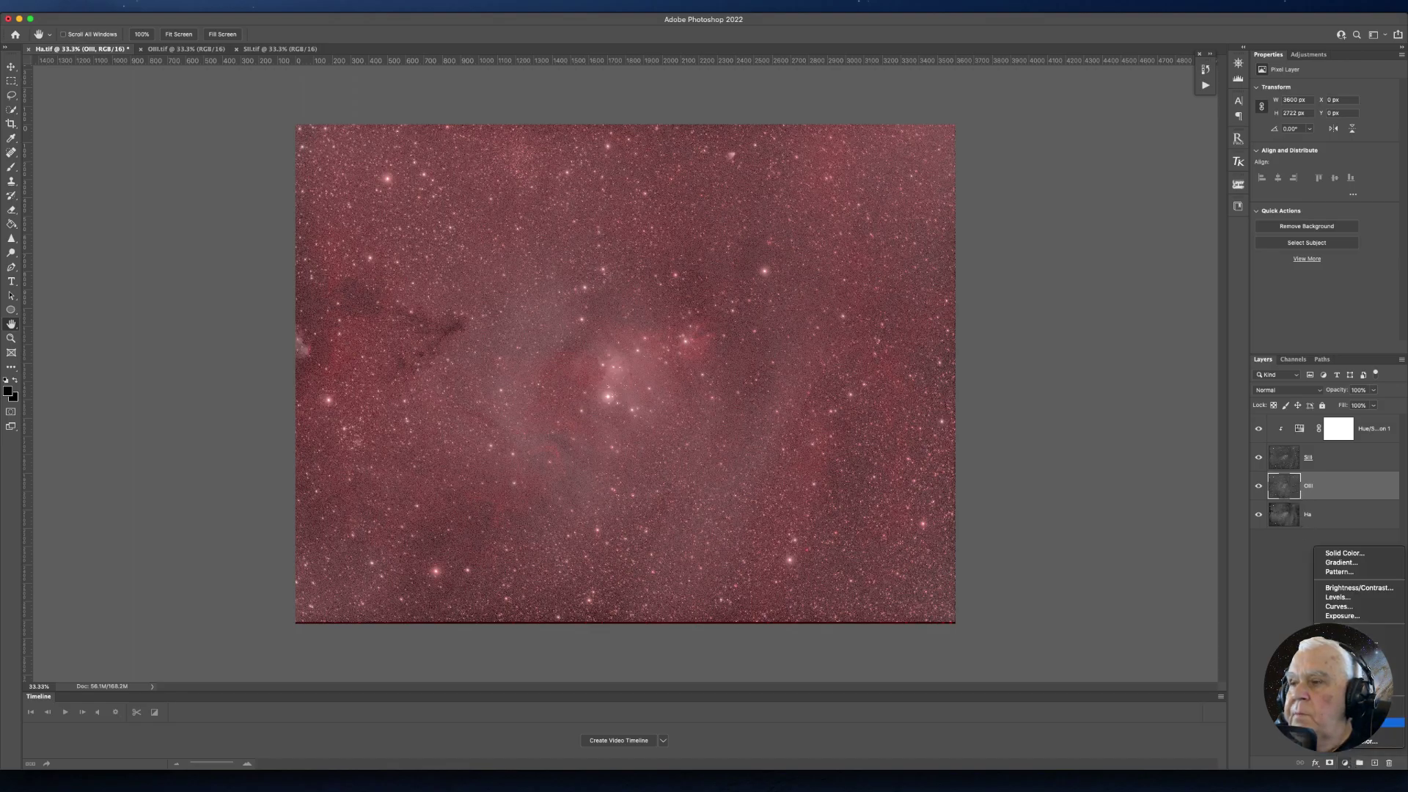
pyautogui.click(1382, 642)
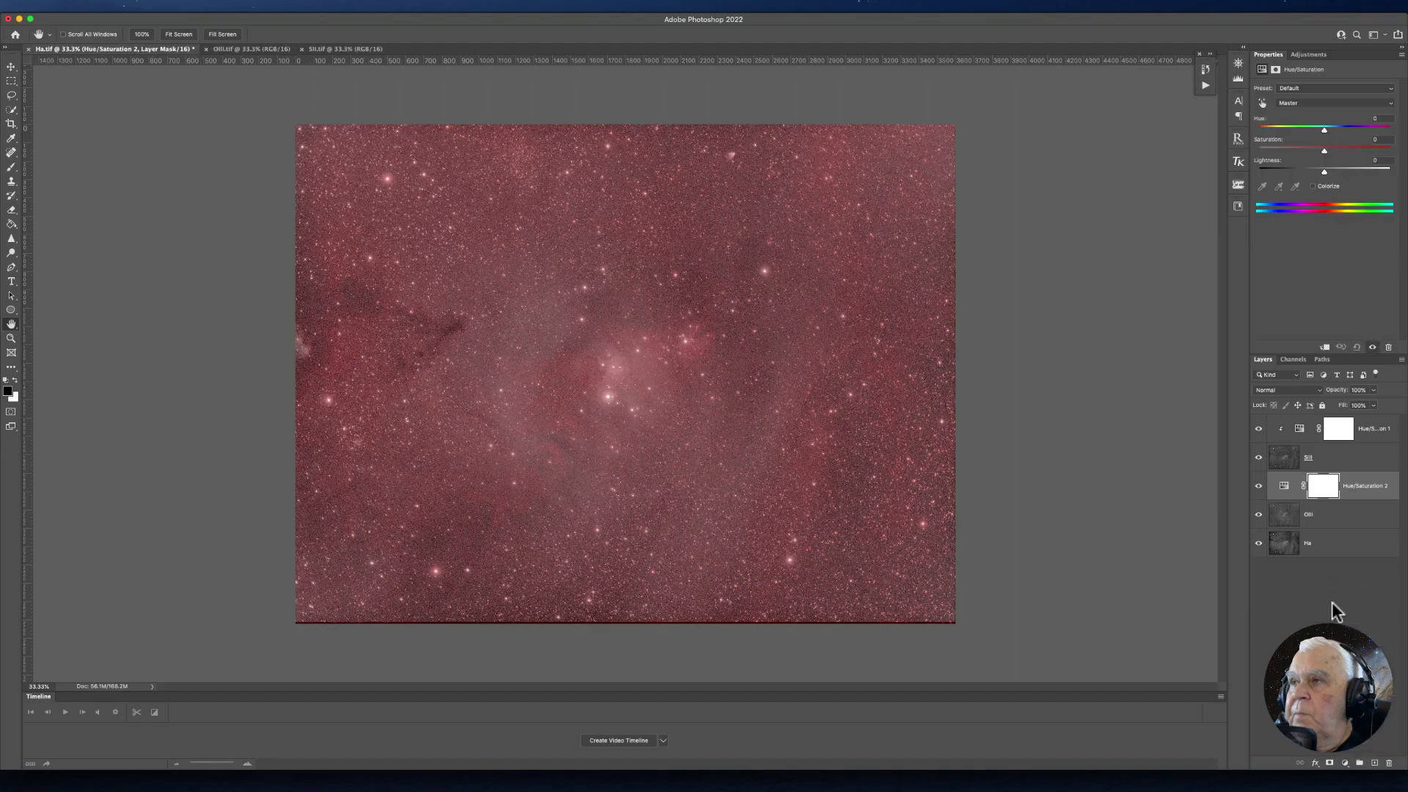
pyautogui.click(1313, 187)
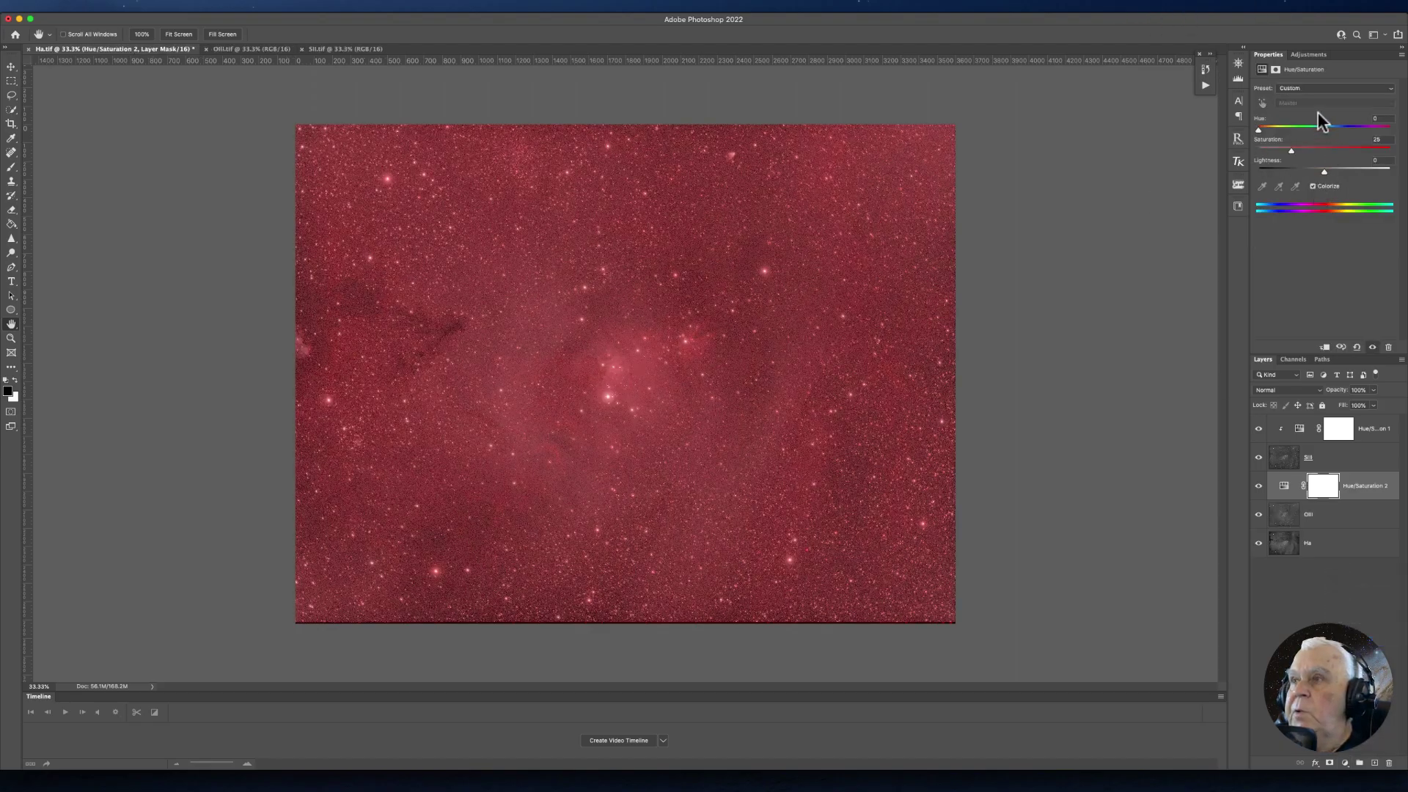
pyautogui.moveTo(1257, 130); pyautogui.dragTo(1344, 137)
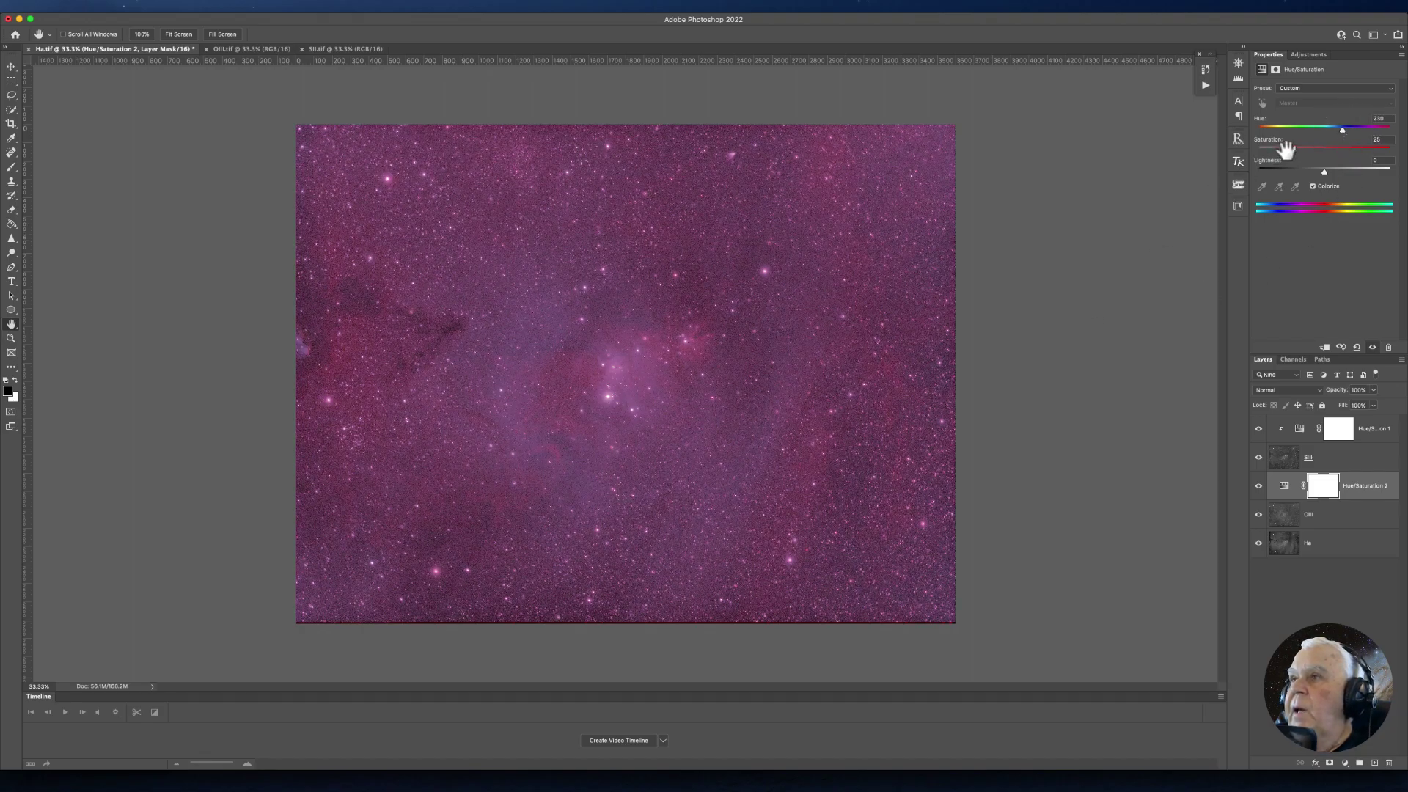
pyautogui.moveTo(1312, 150); pyautogui.dragTo(1402, 163)
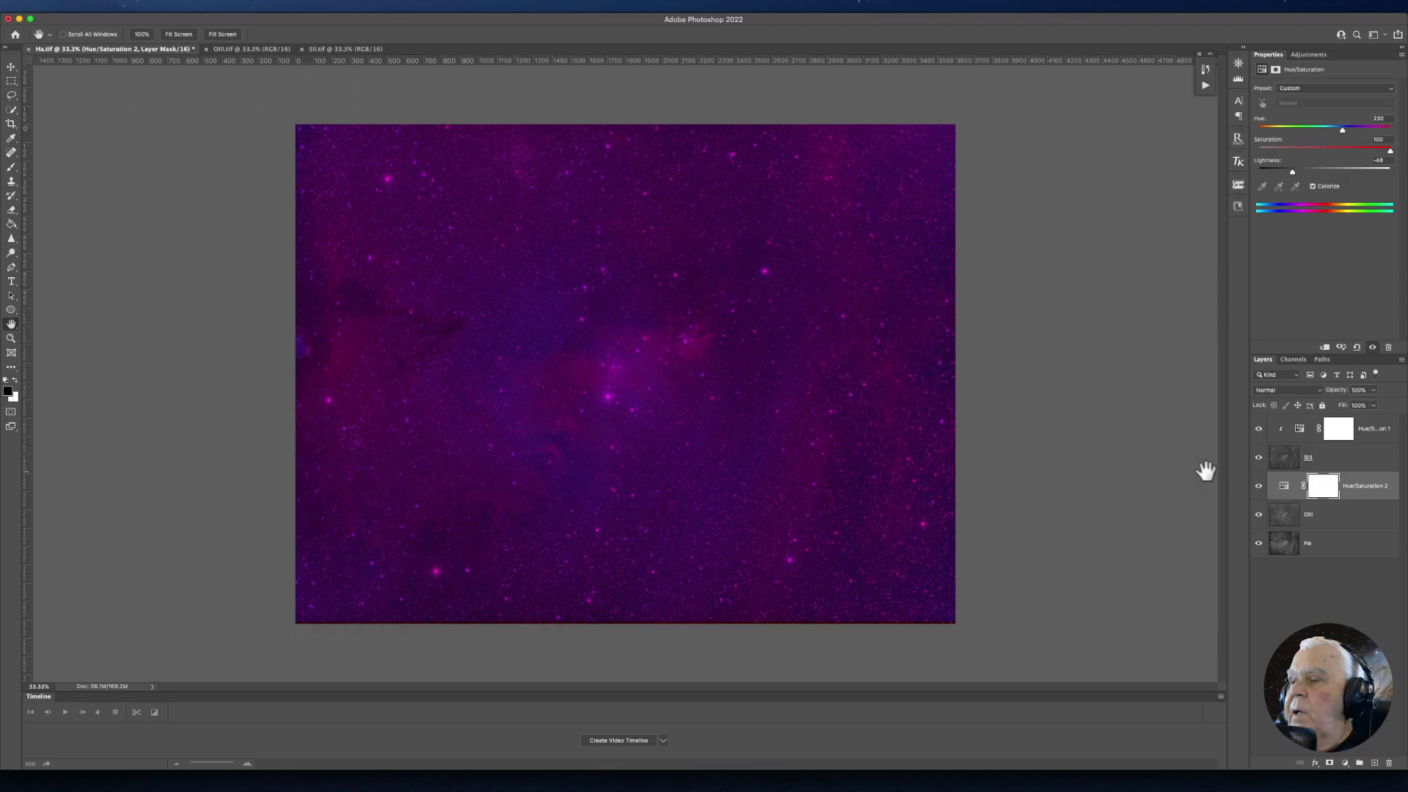
# Hide the SII layer and clip Hue/Saturation 2 to the OIII layer.
pyautogui.click(1259, 457)
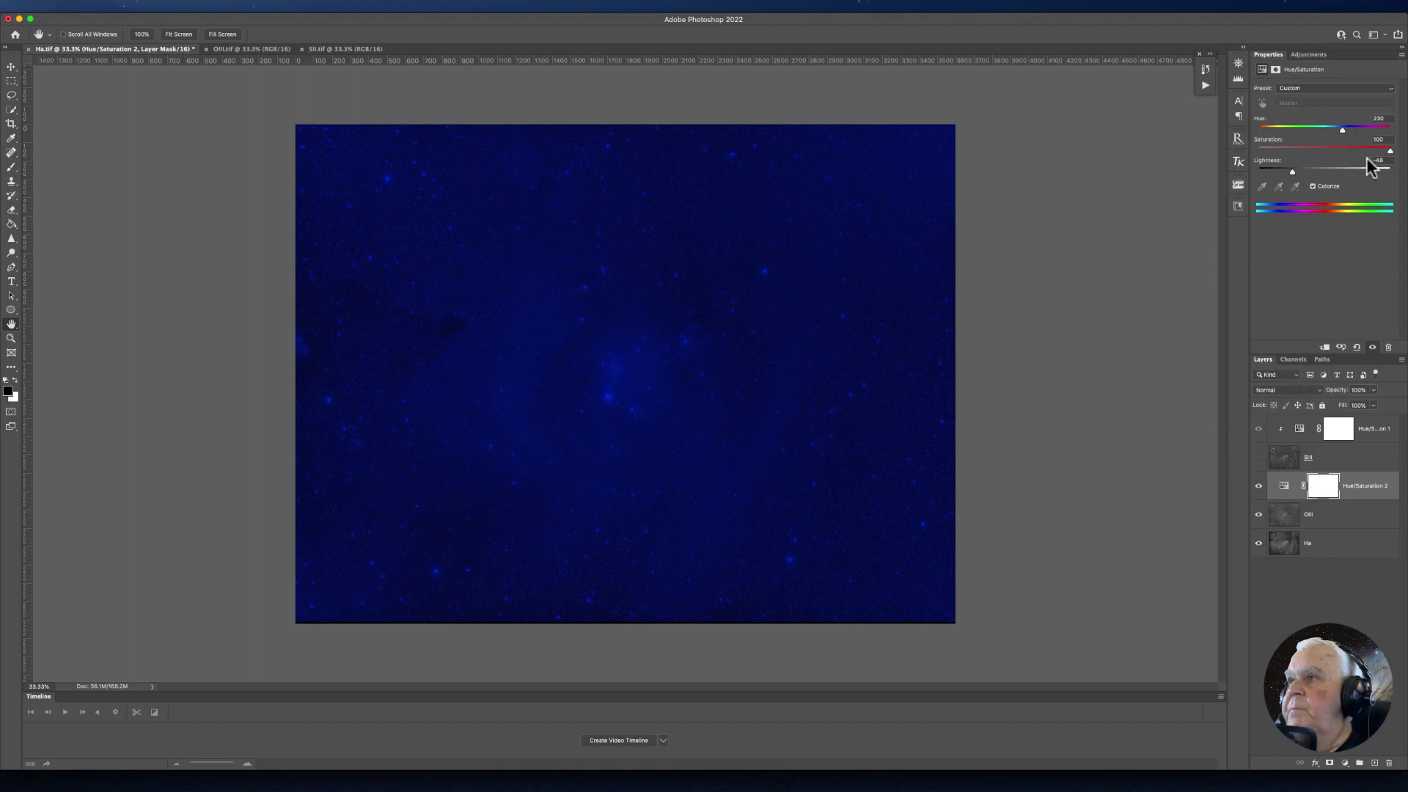
pyautogui.rightClick(1348, 483)
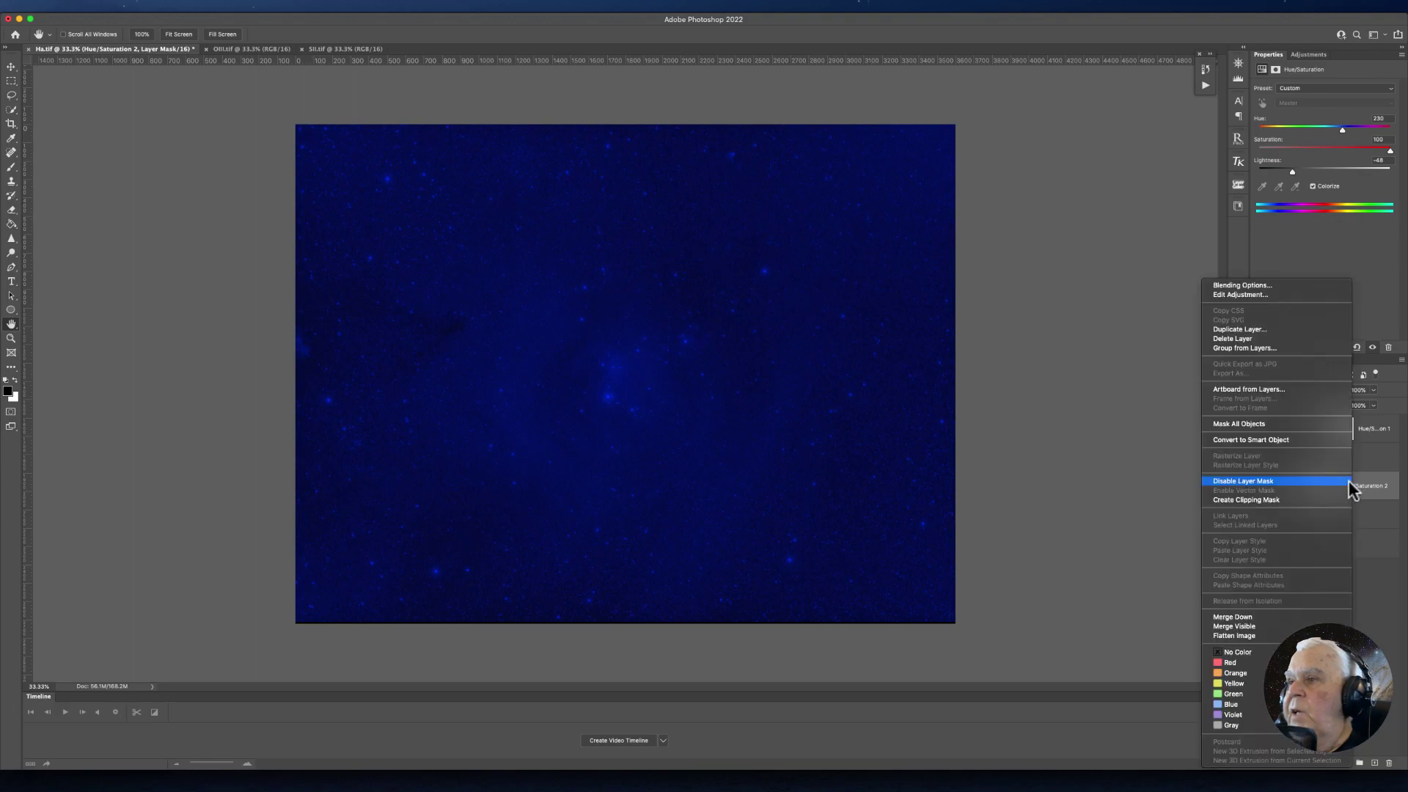
pyautogui.click(1282, 500)
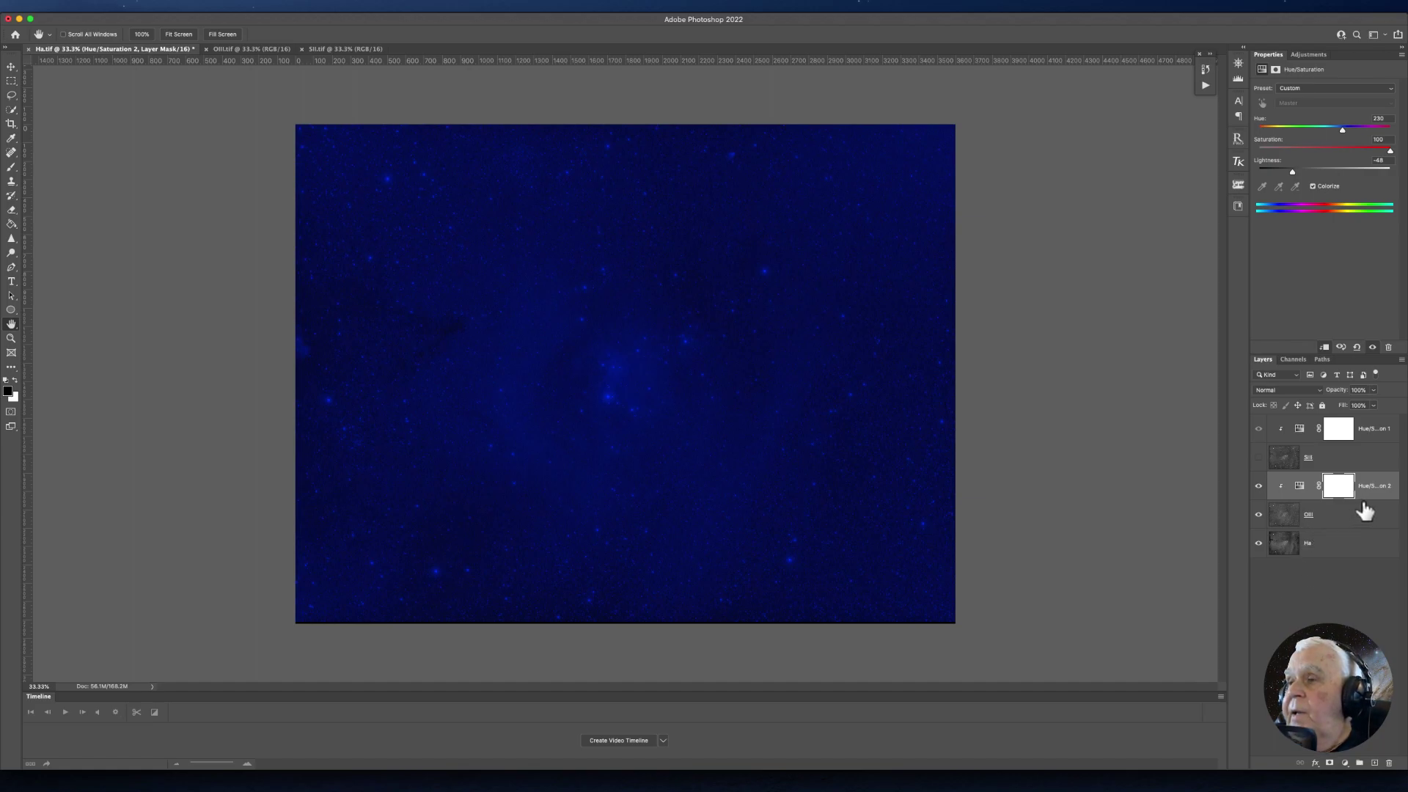
# Set OIII to Screen blending, hide it, and select the Ha layer.
pyautogui.click(1285, 518)
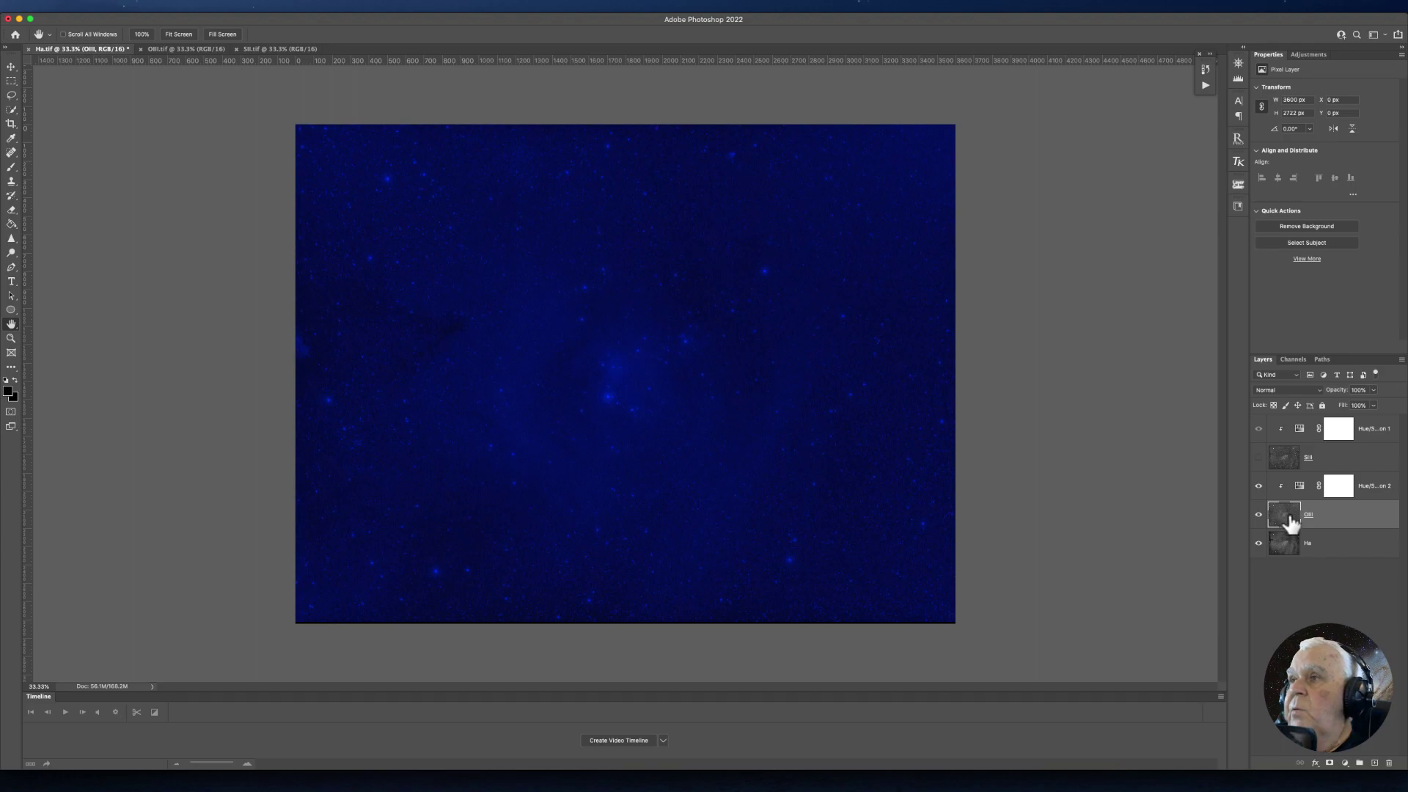
pyautogui.click(1318, 391)
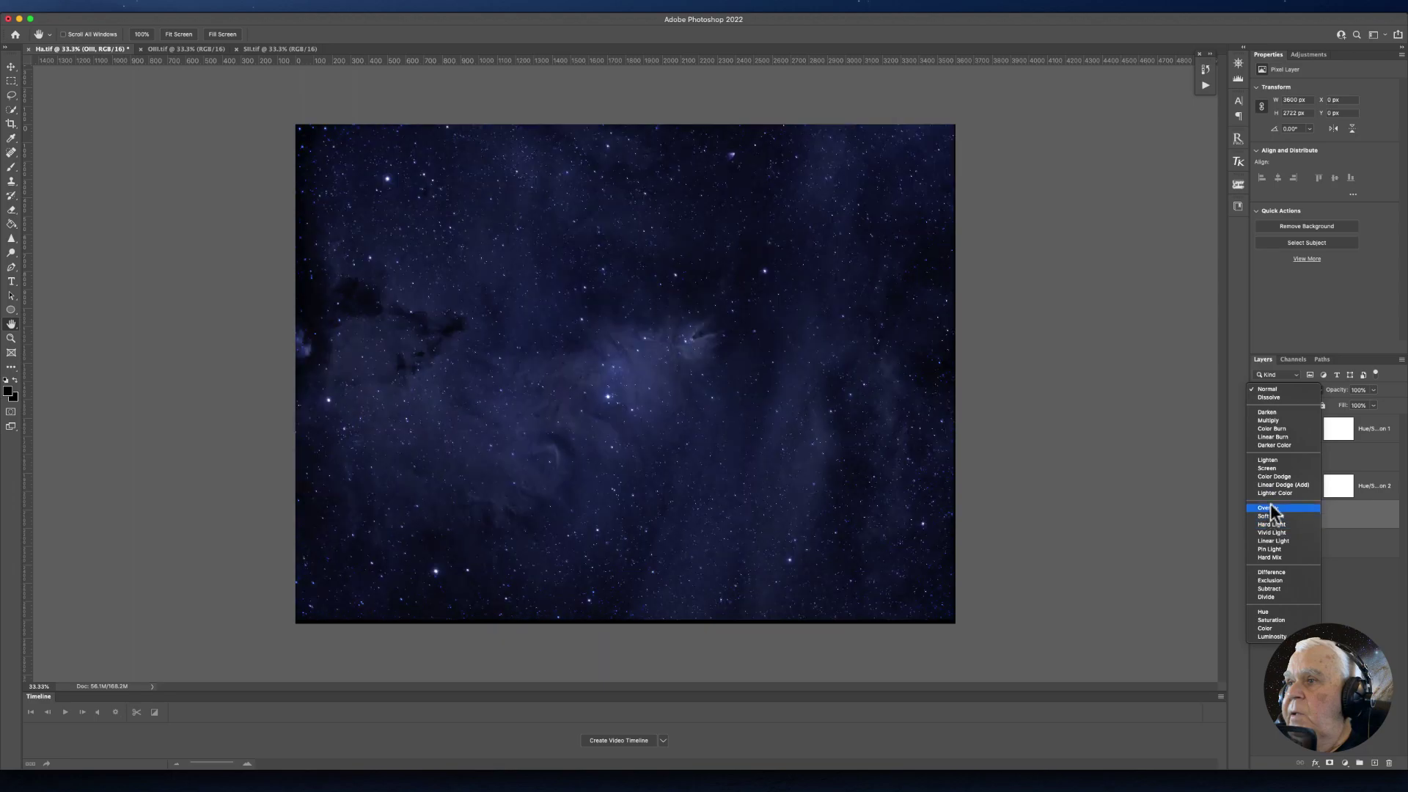
pyautogui.click(1270, 468)
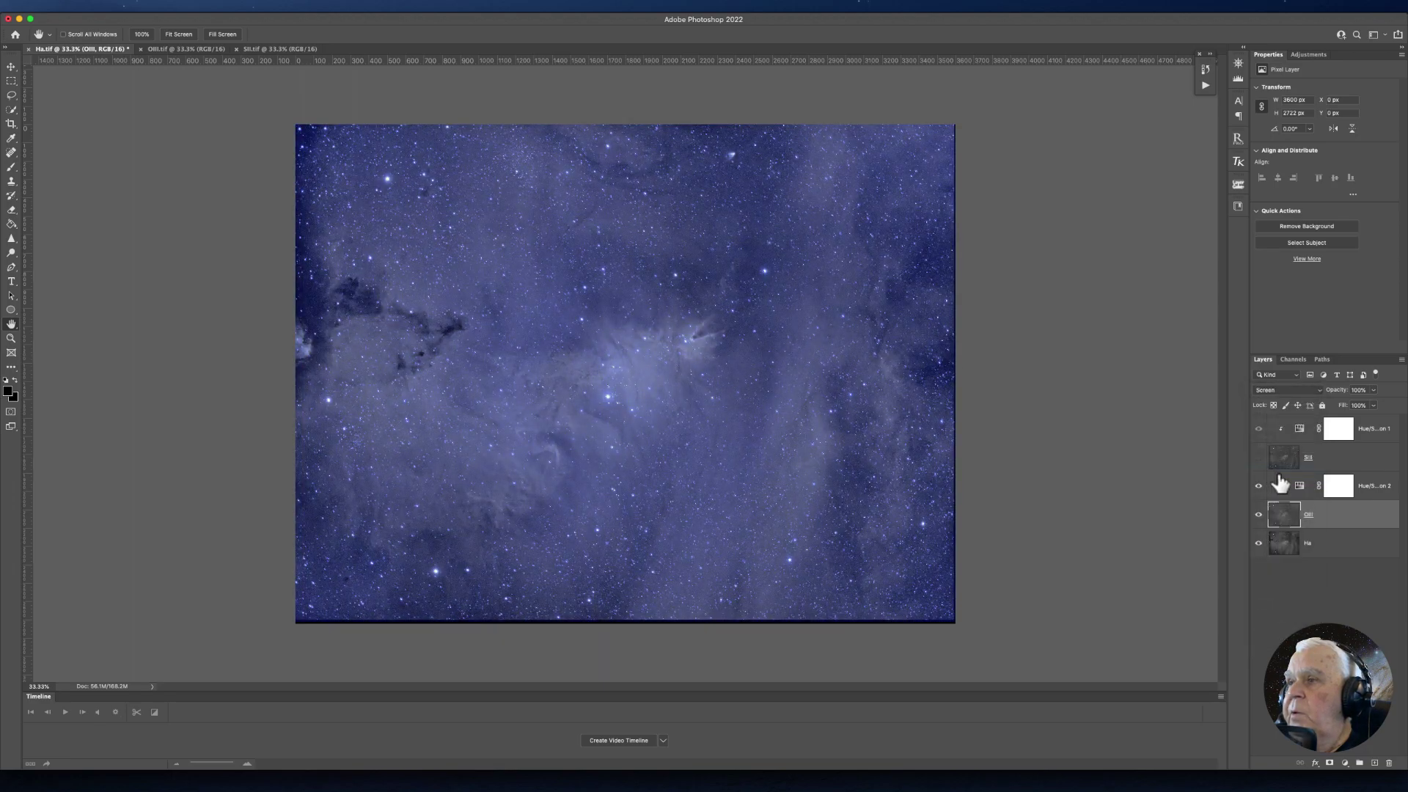
pyautogui.click(1258, 514)
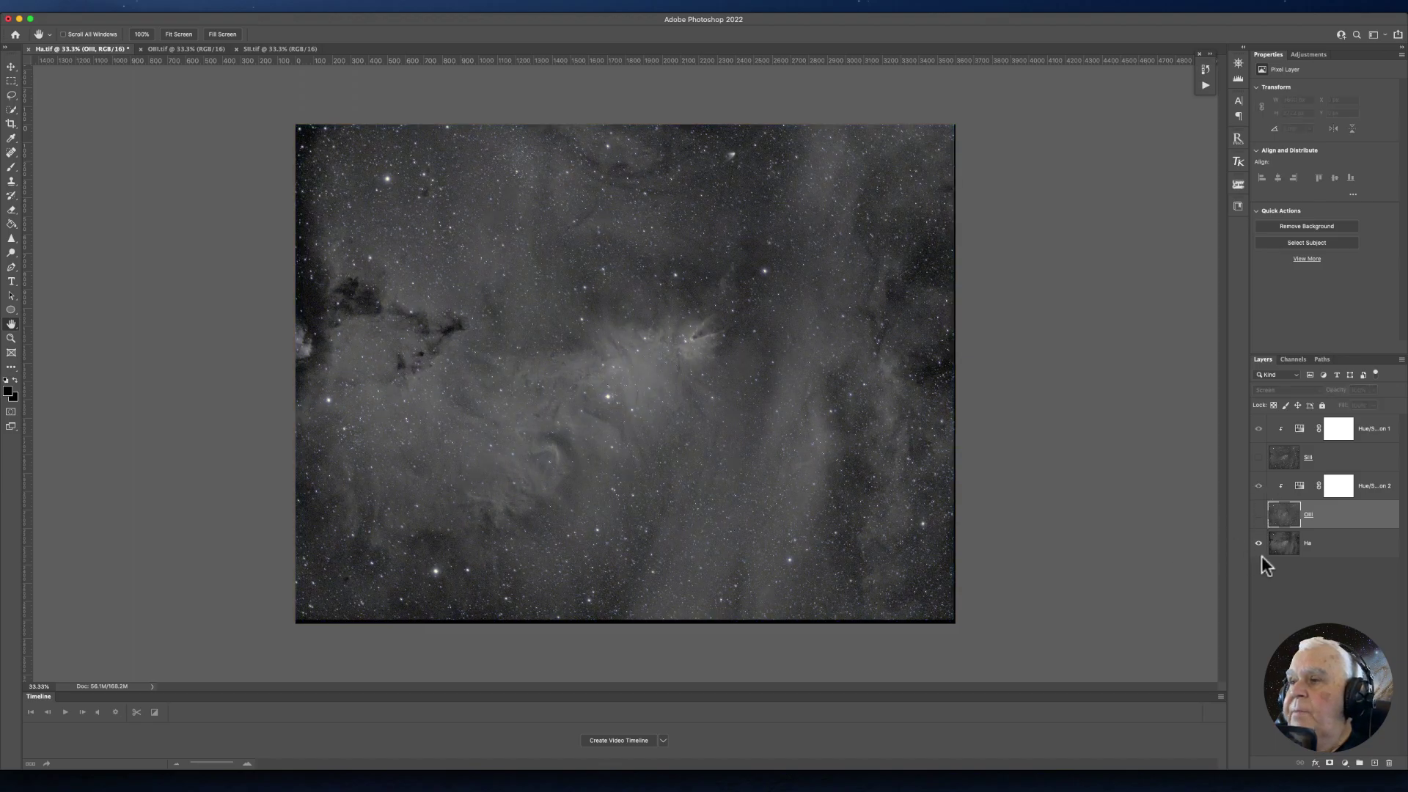
pyautogui.click(1292, 550)
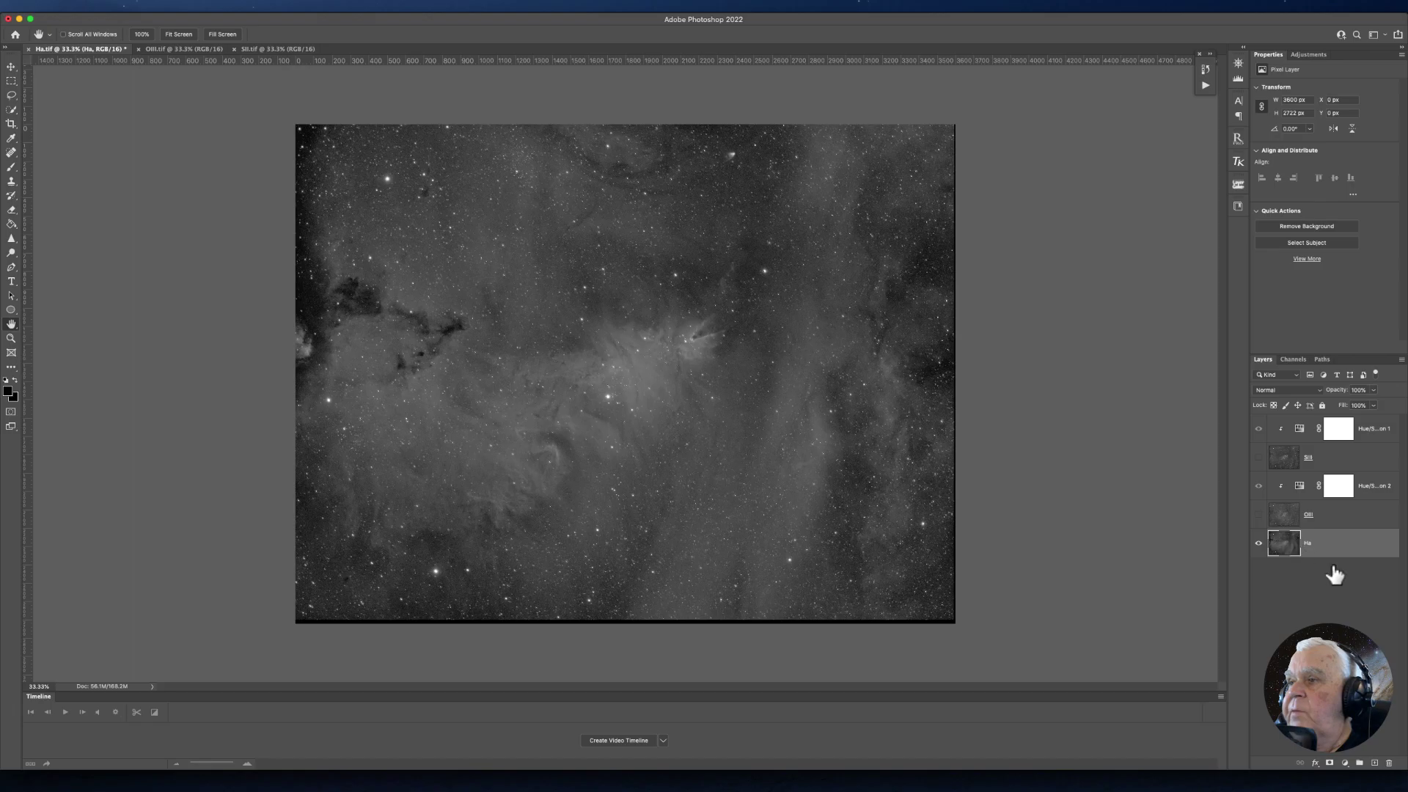
# Add a colorized Hue/Saturation layer above Ha with a green hue of 135.
pyautogui.click(1345, 764)
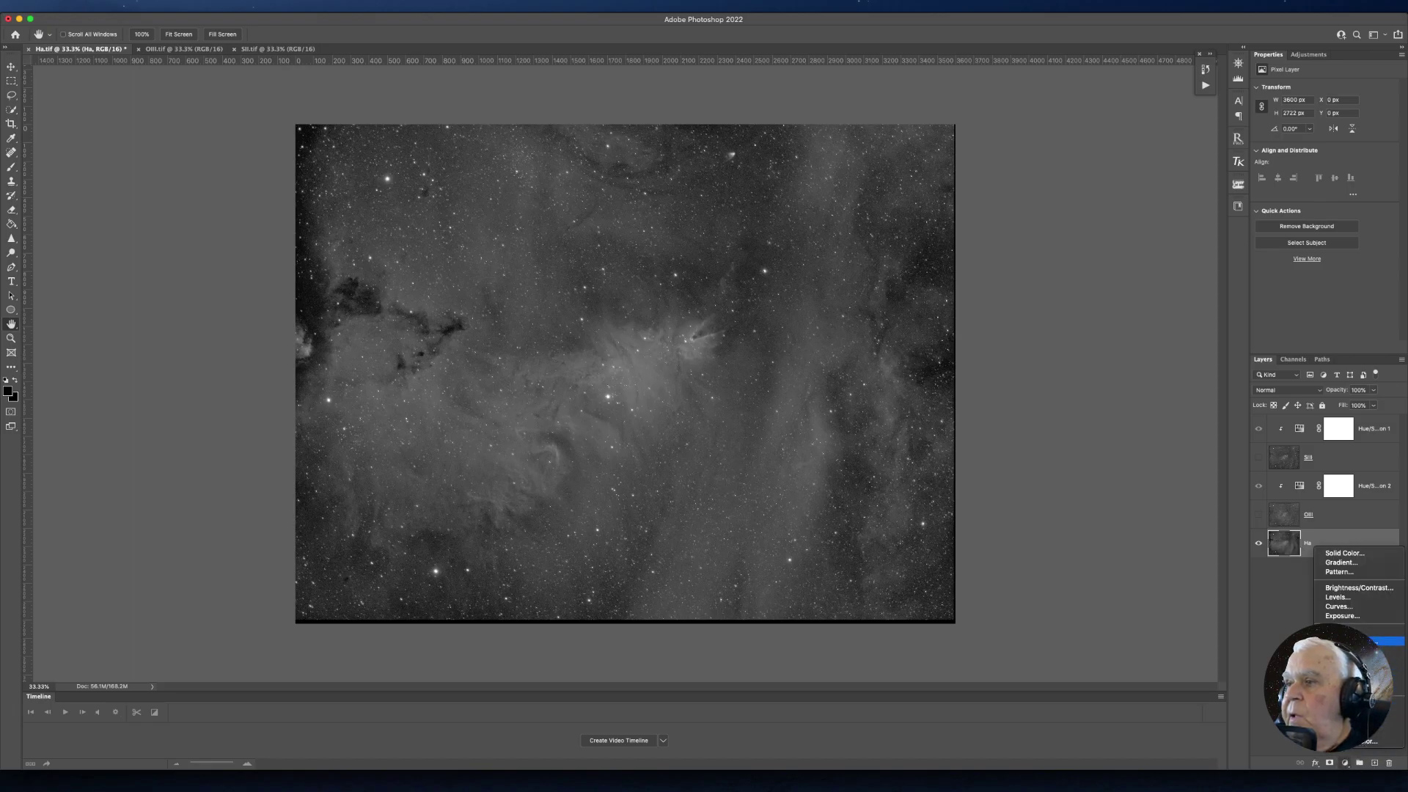
pyautogui.click(1379, 641)
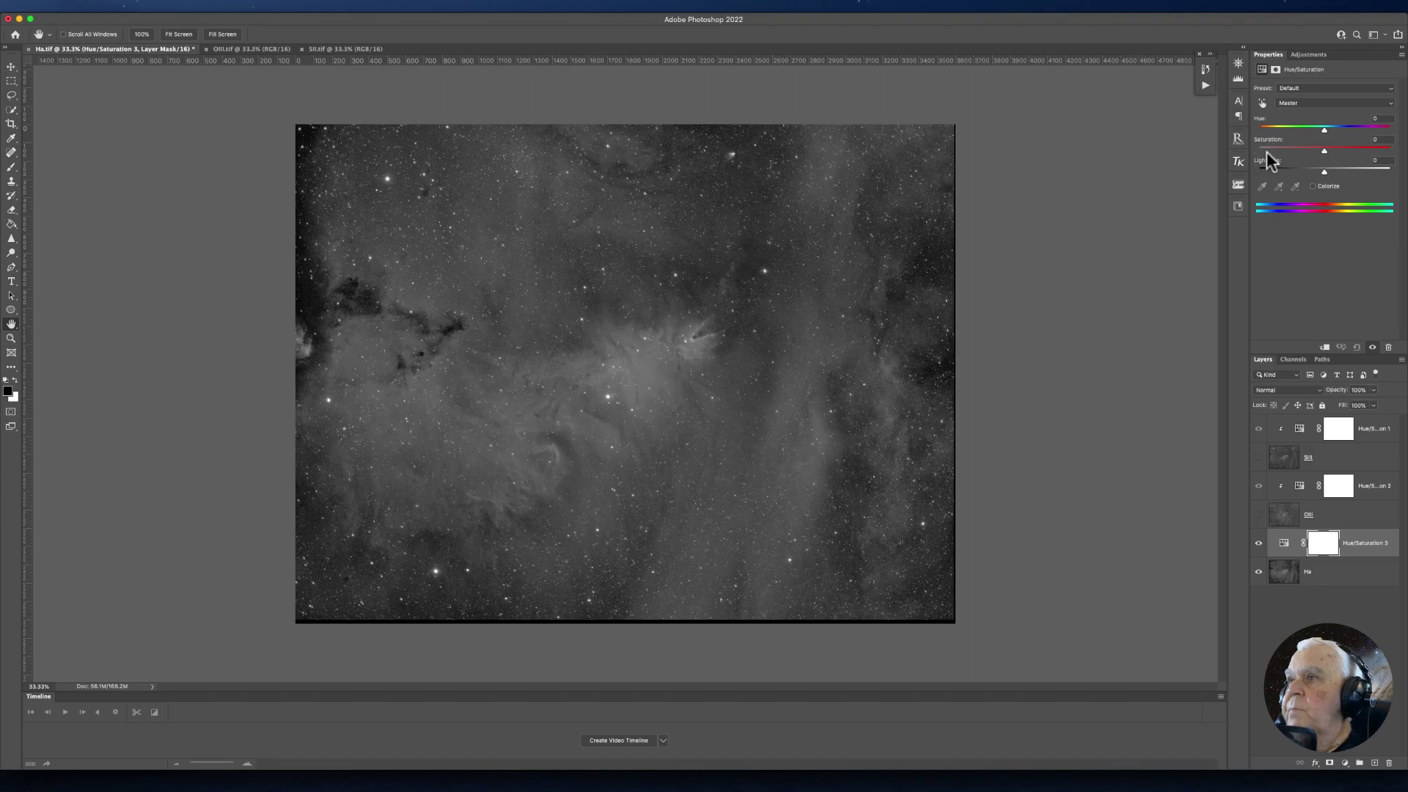
pyautogui.click(1310, 186)
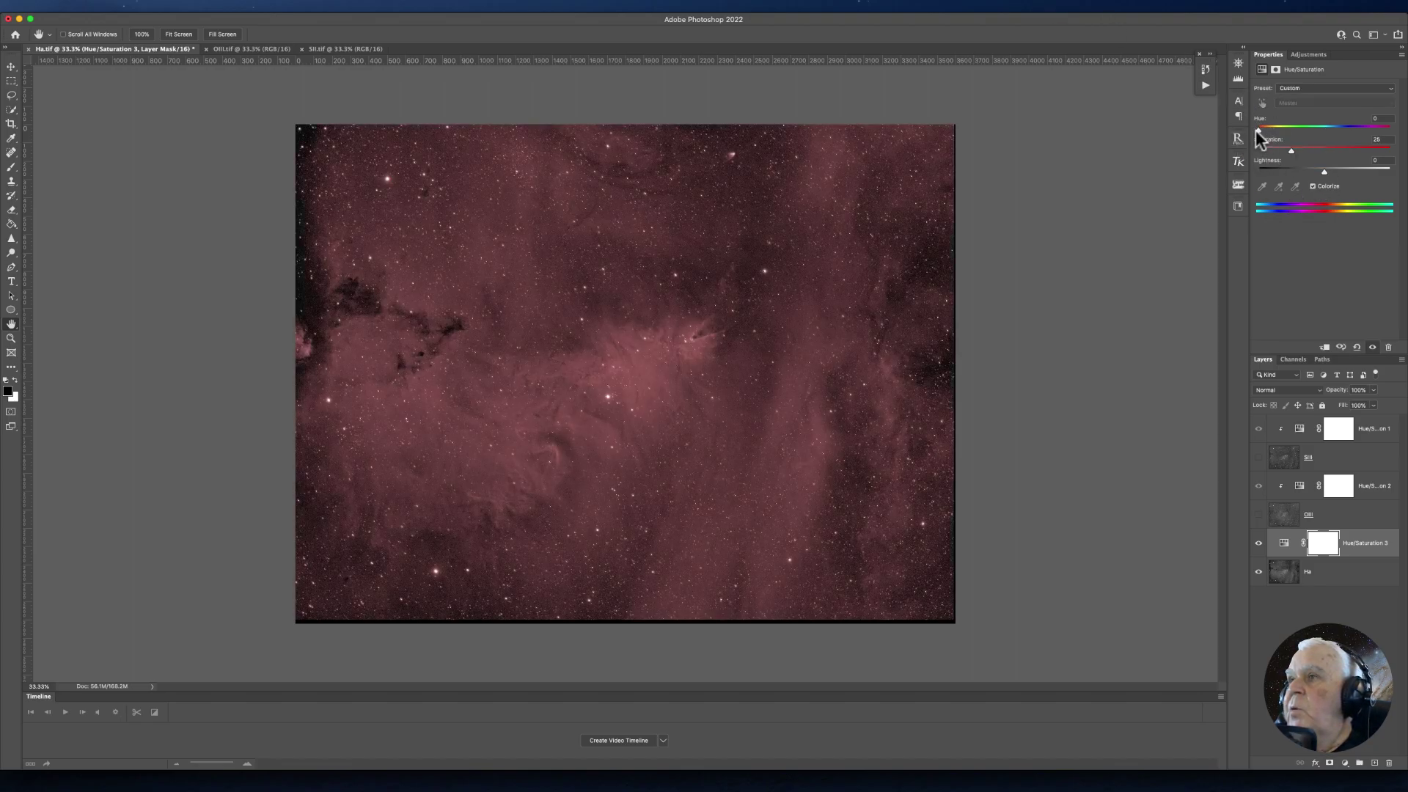
pyautogui.moveTo(1256, 130); pyautogui.dragTo(1283, 175)
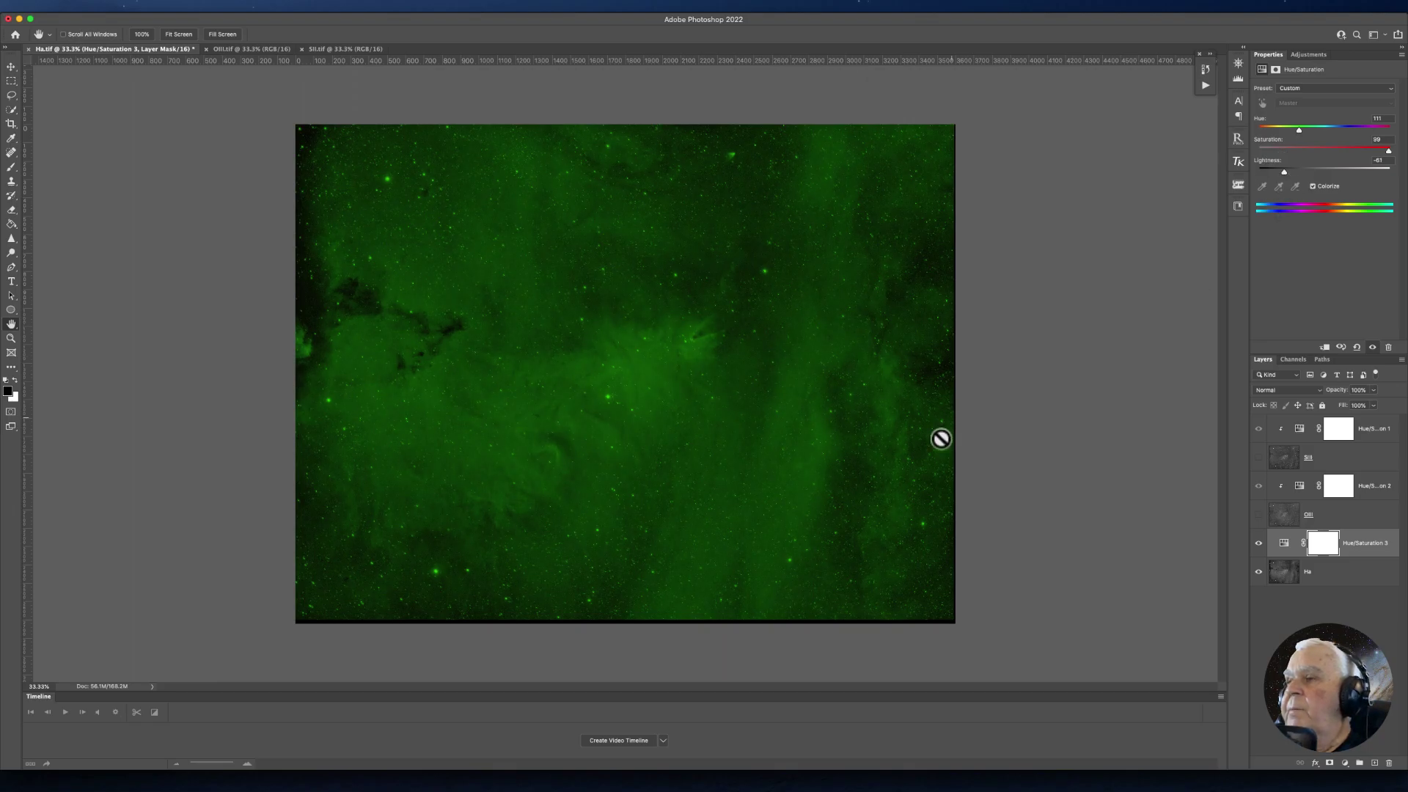
# Clip Hue/Saturation 3 to Ha, set Ha to Screen, and show OIII and SII.
pyautogui.rightClick(1354, 550)
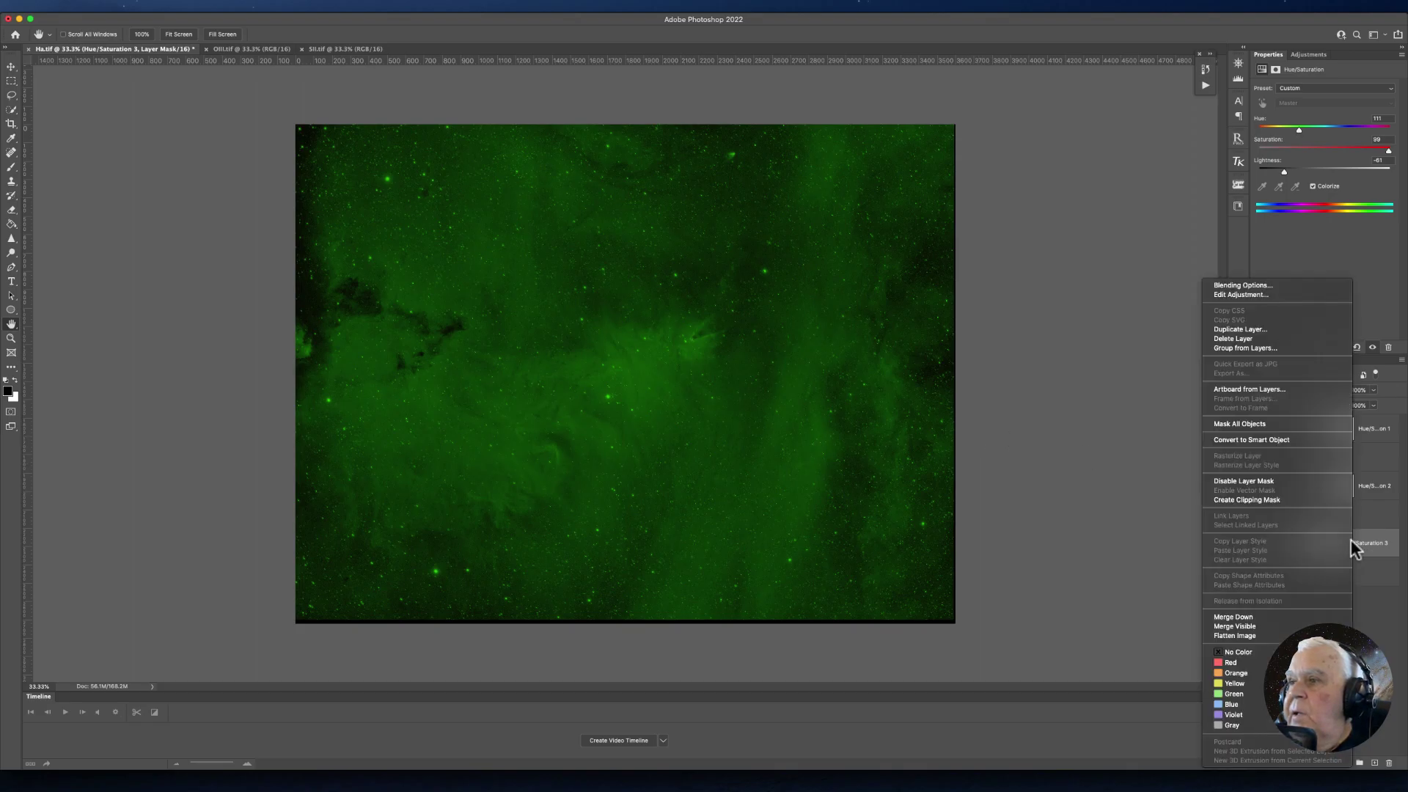
pyautogui.click(1261, 500)
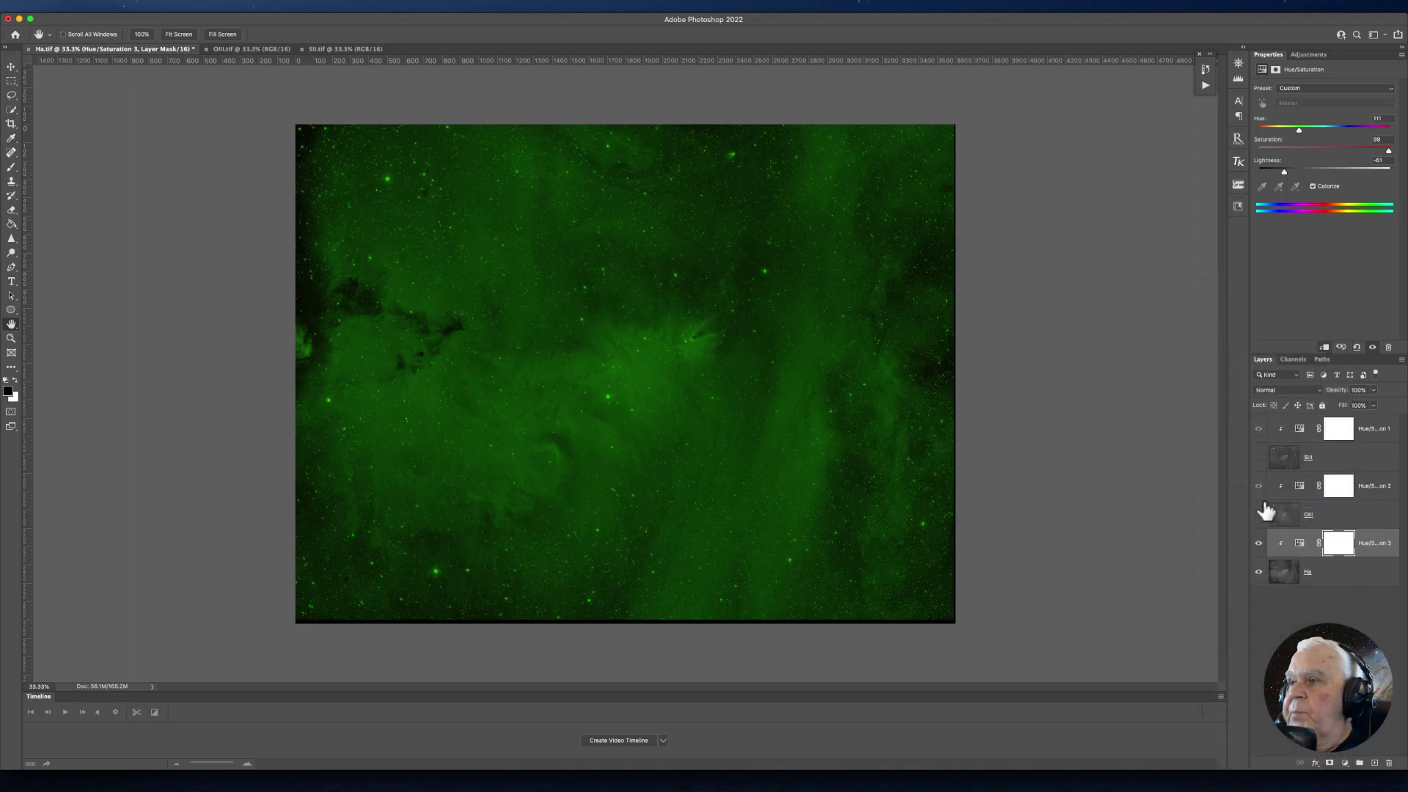
pyautogui.click(1285, 576)
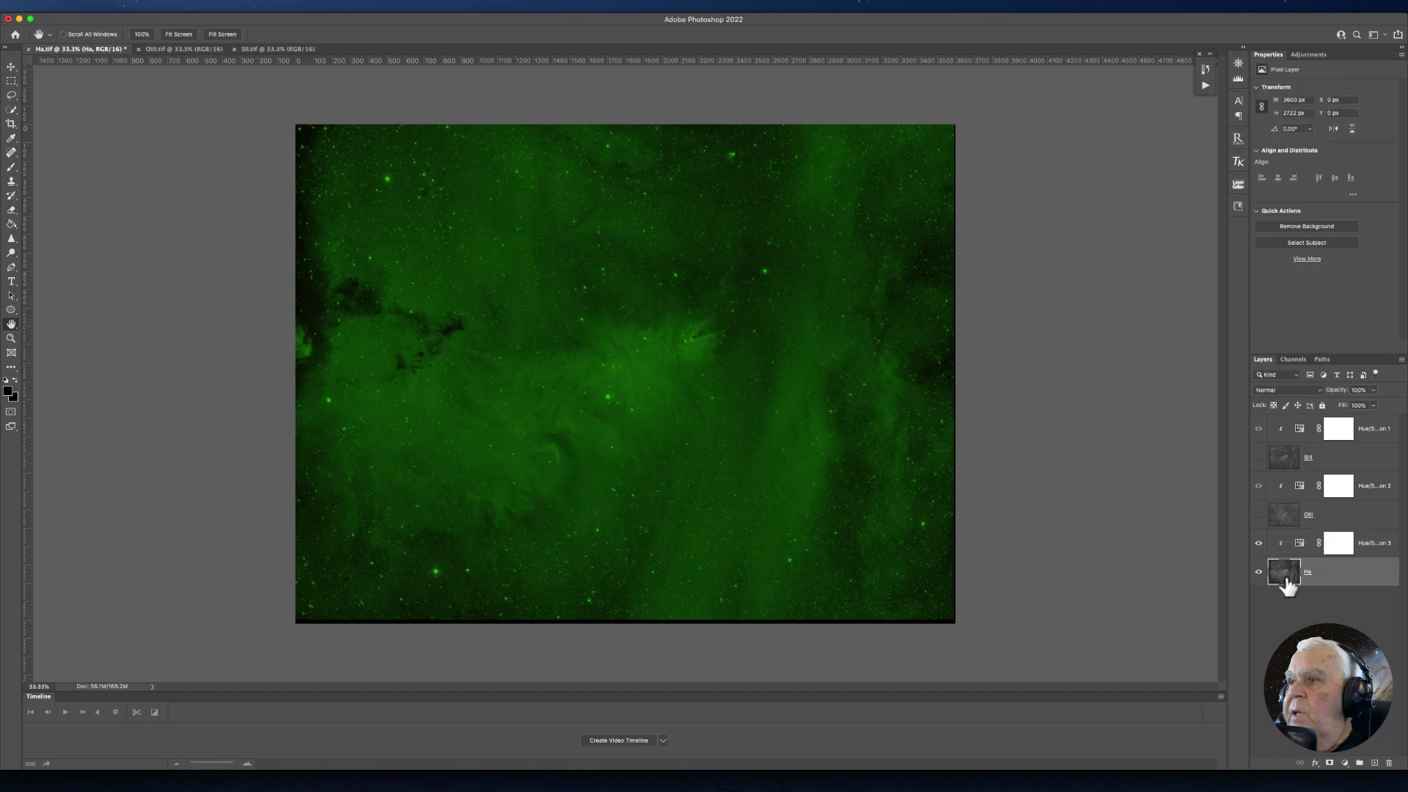
pyautogui.click(1318, 390)
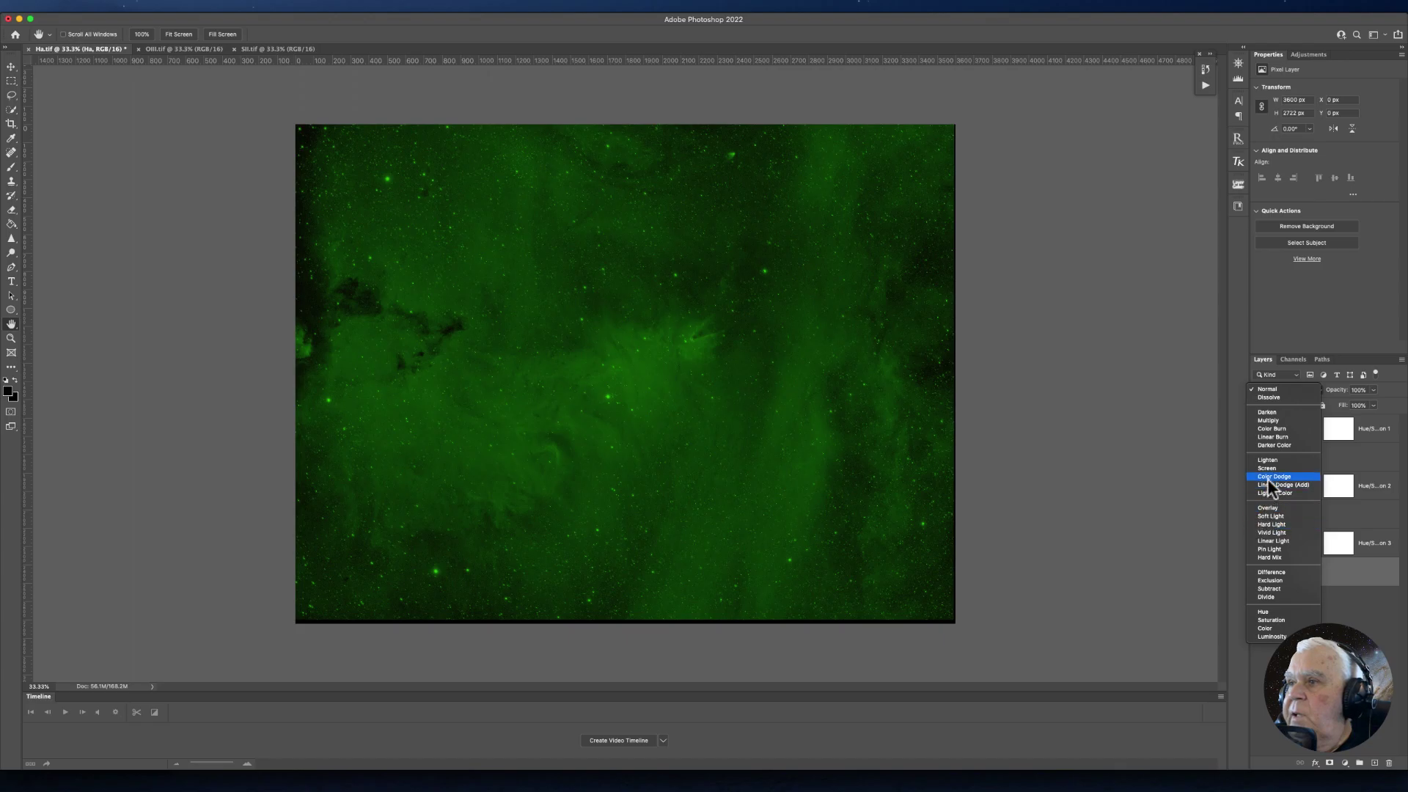
pyautogui.click(1266, 468)
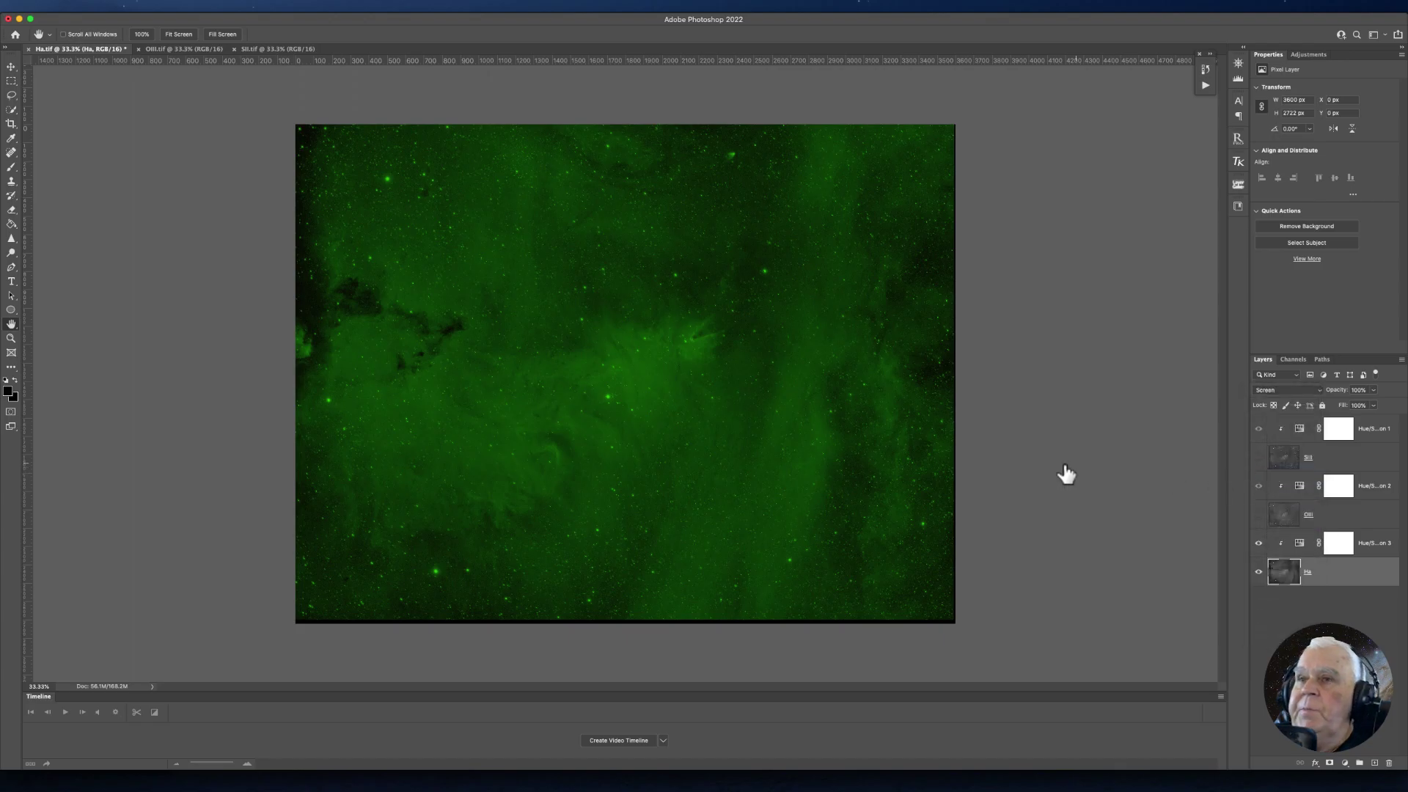
pyautogui.click(1259, 515)
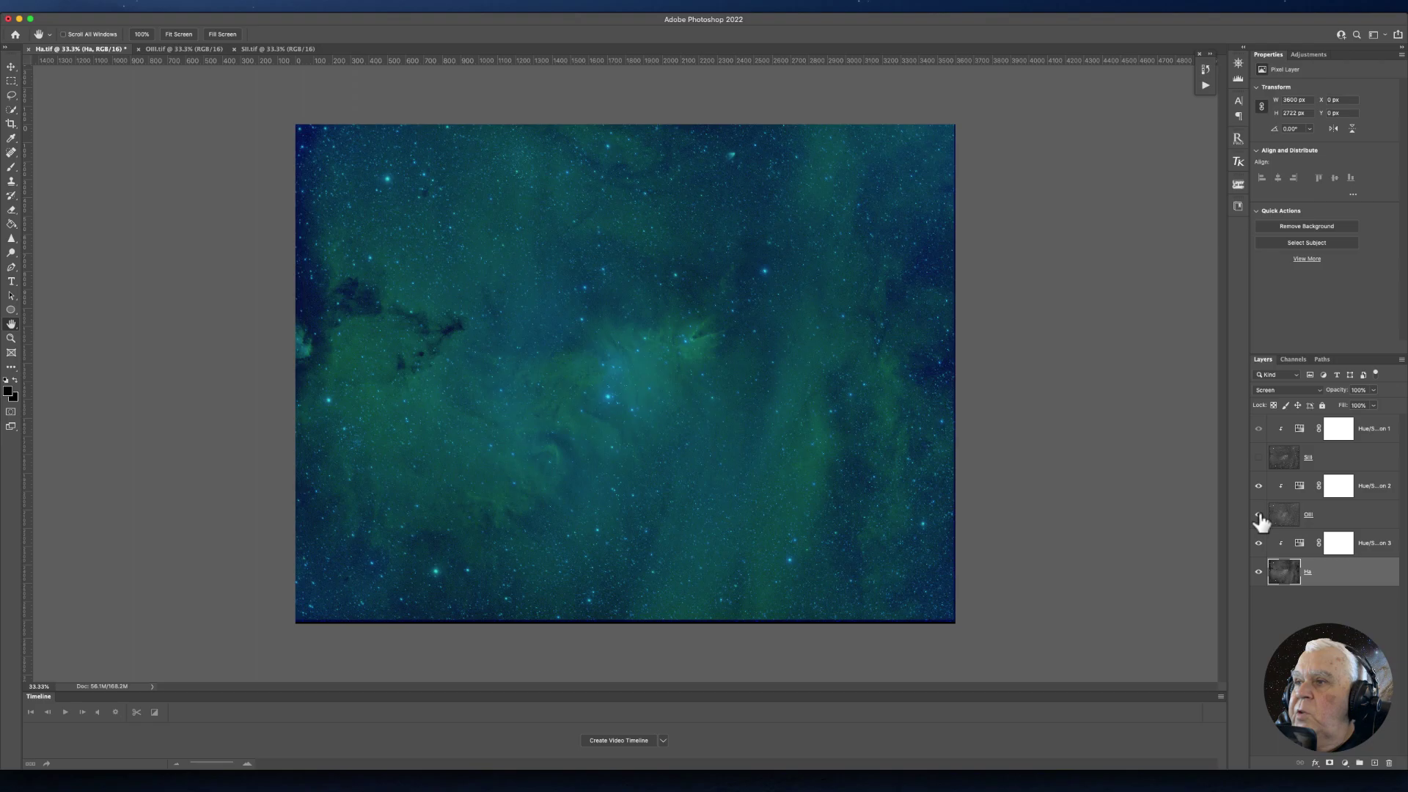
pyautogui.click(1260, 458)
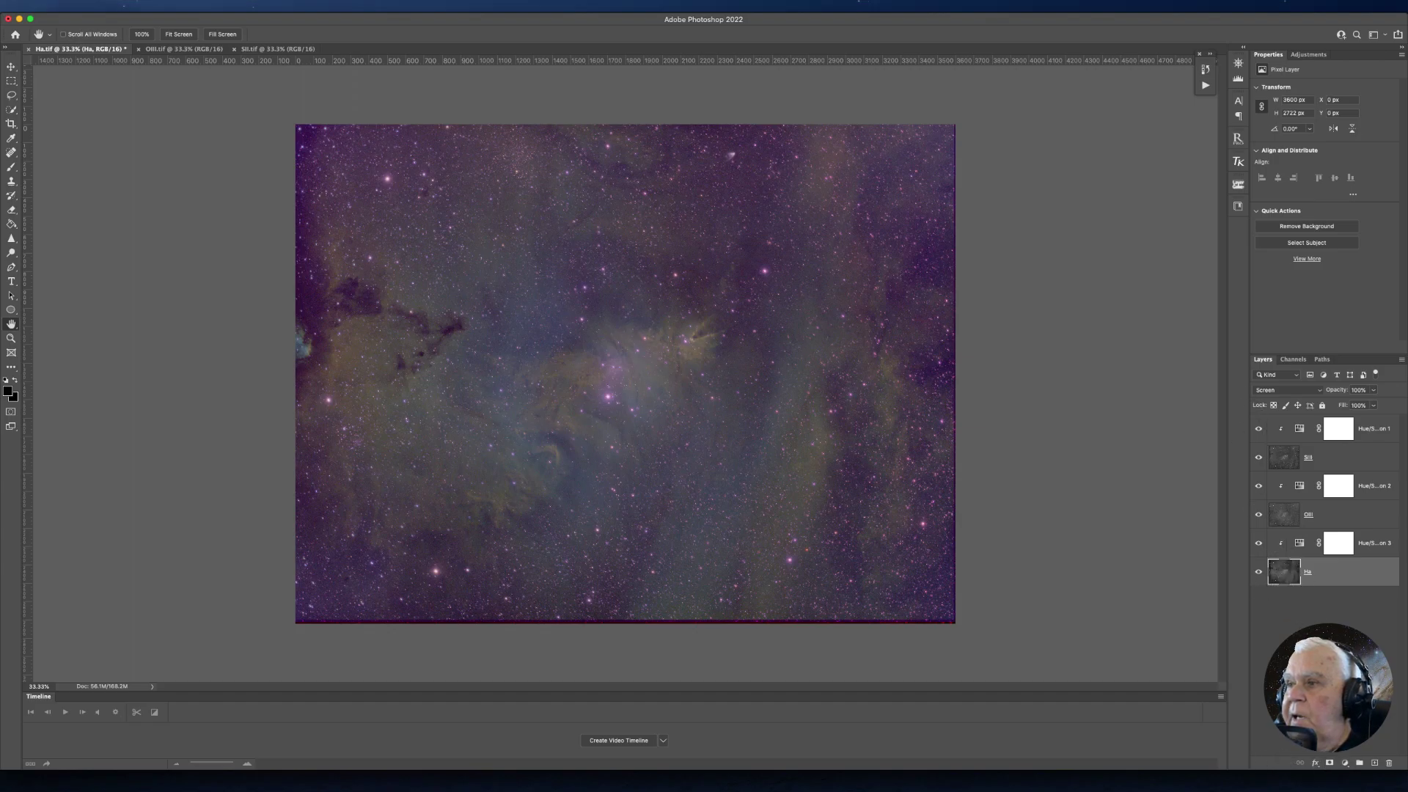
# Add Curves adjustment layers above the Ha, OIII and SII layers in turn.
pyautogui.click(1345, 764)
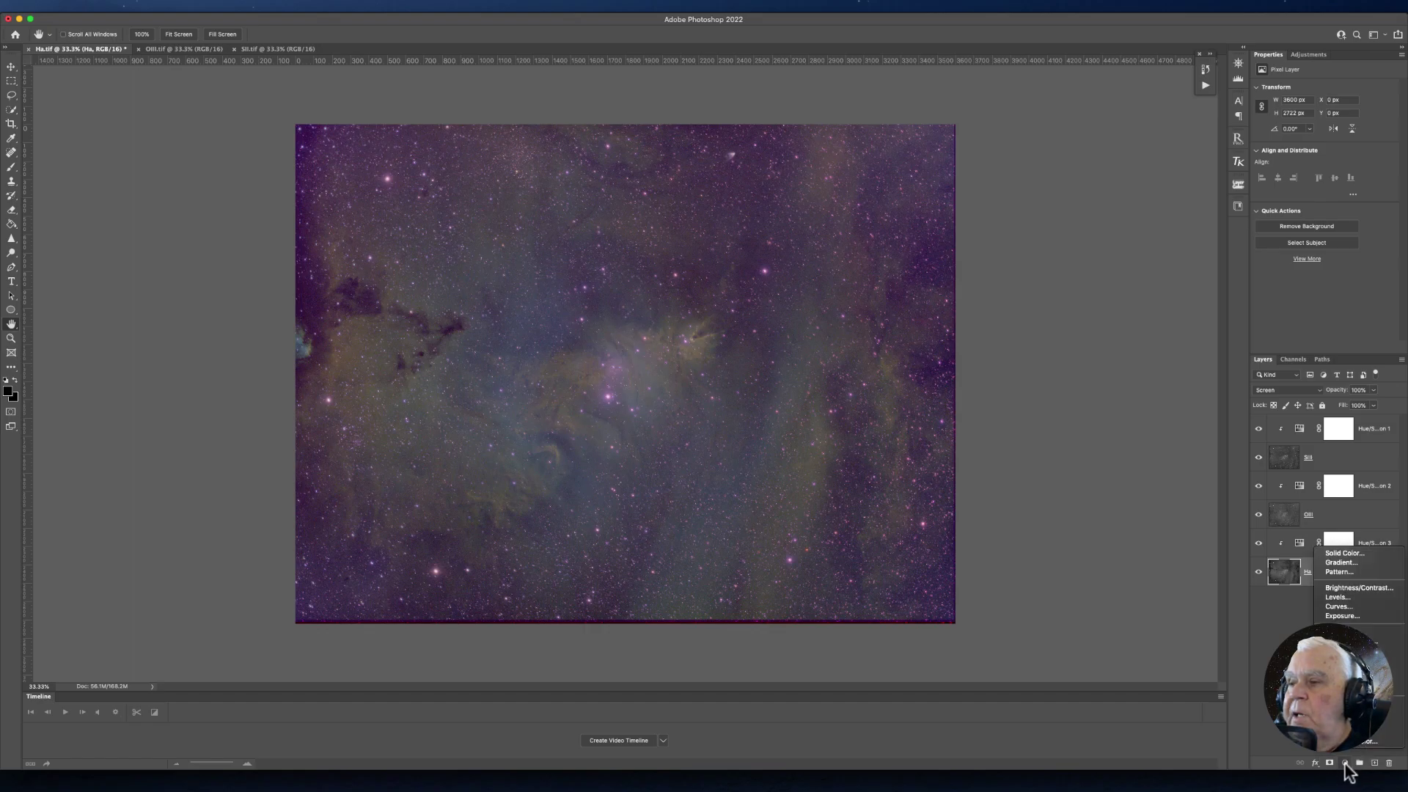
pyautogui.click(1336, 607)
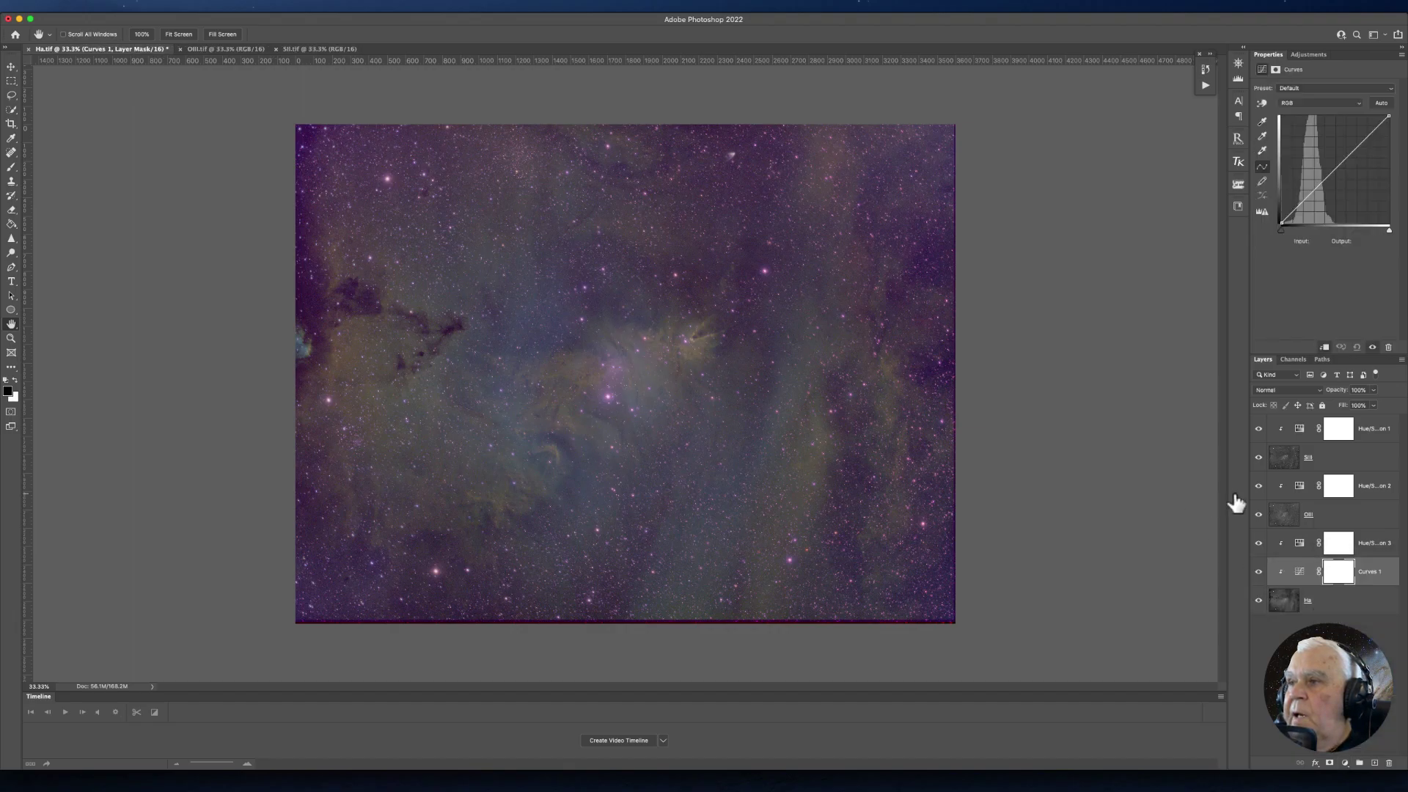
pyautogui.click(1284, 517)
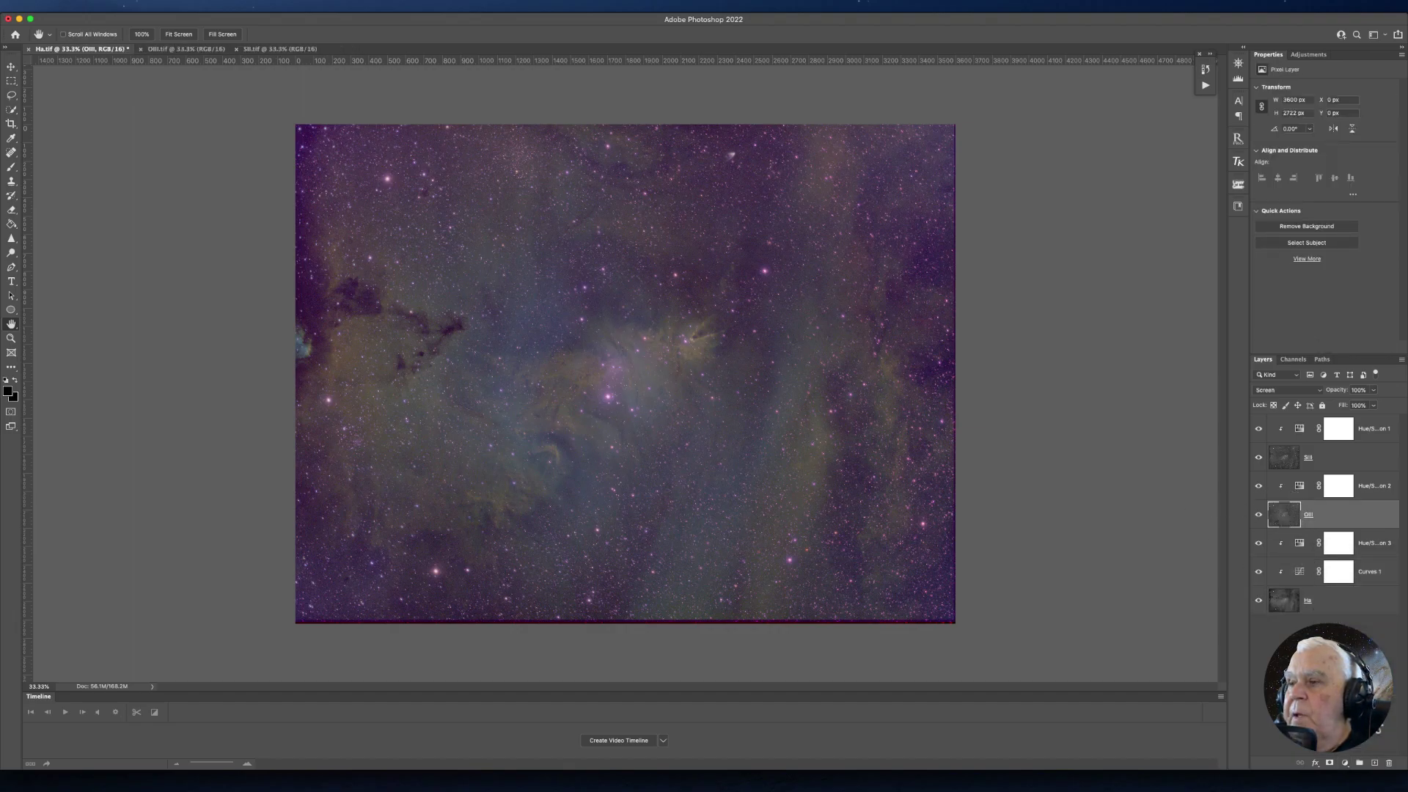
pyautogui.click(1346, 764)
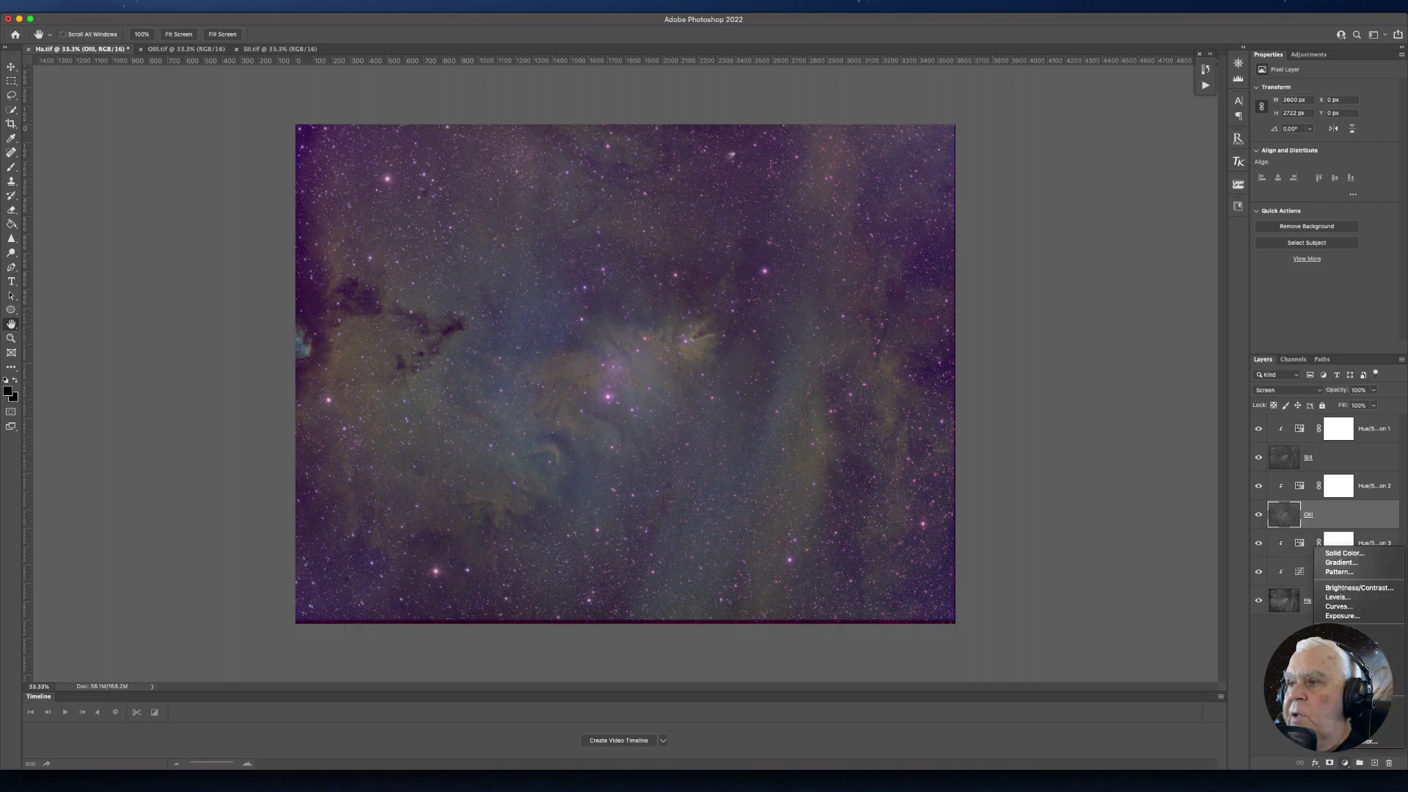
pyautogui.click(1349, 607)
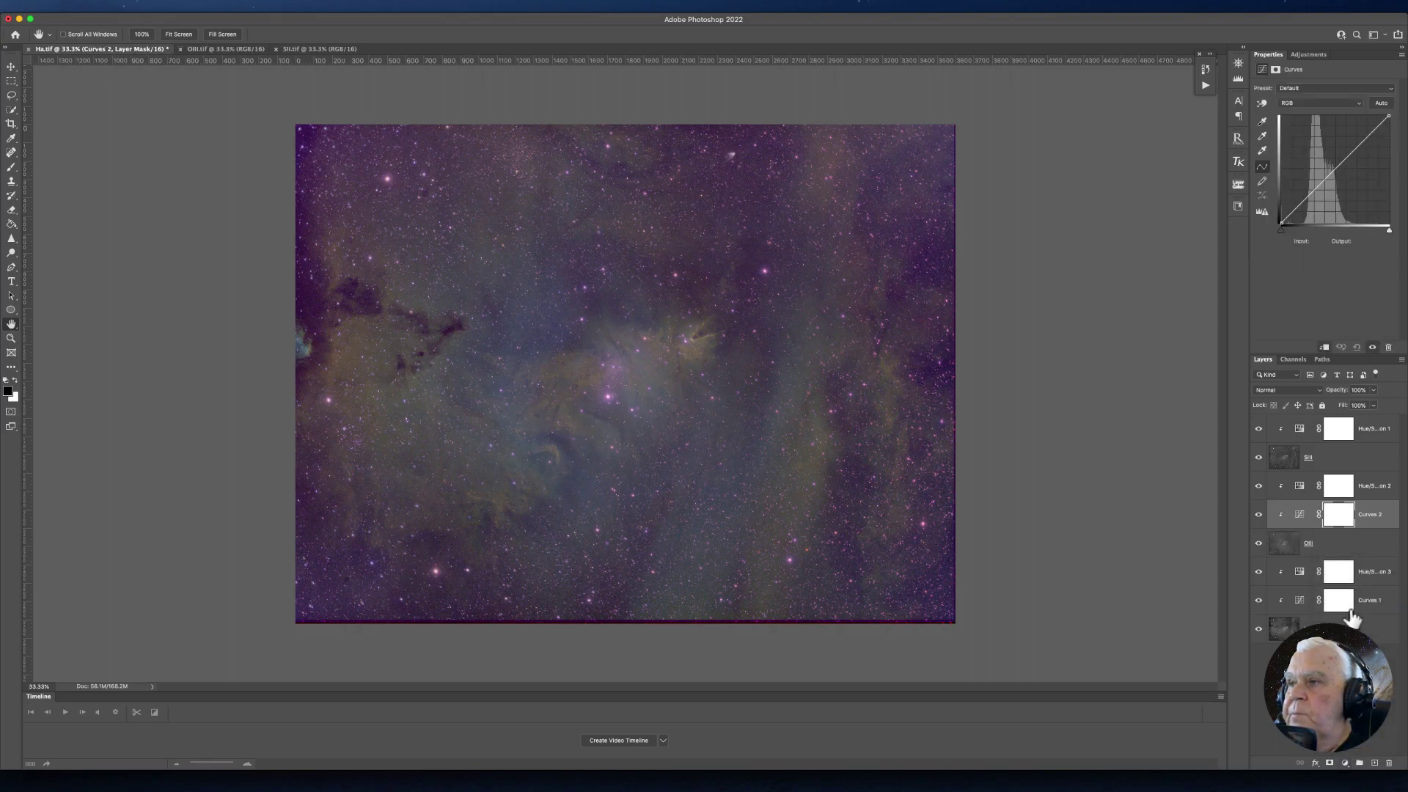
pyautogui.click(1285, 462)
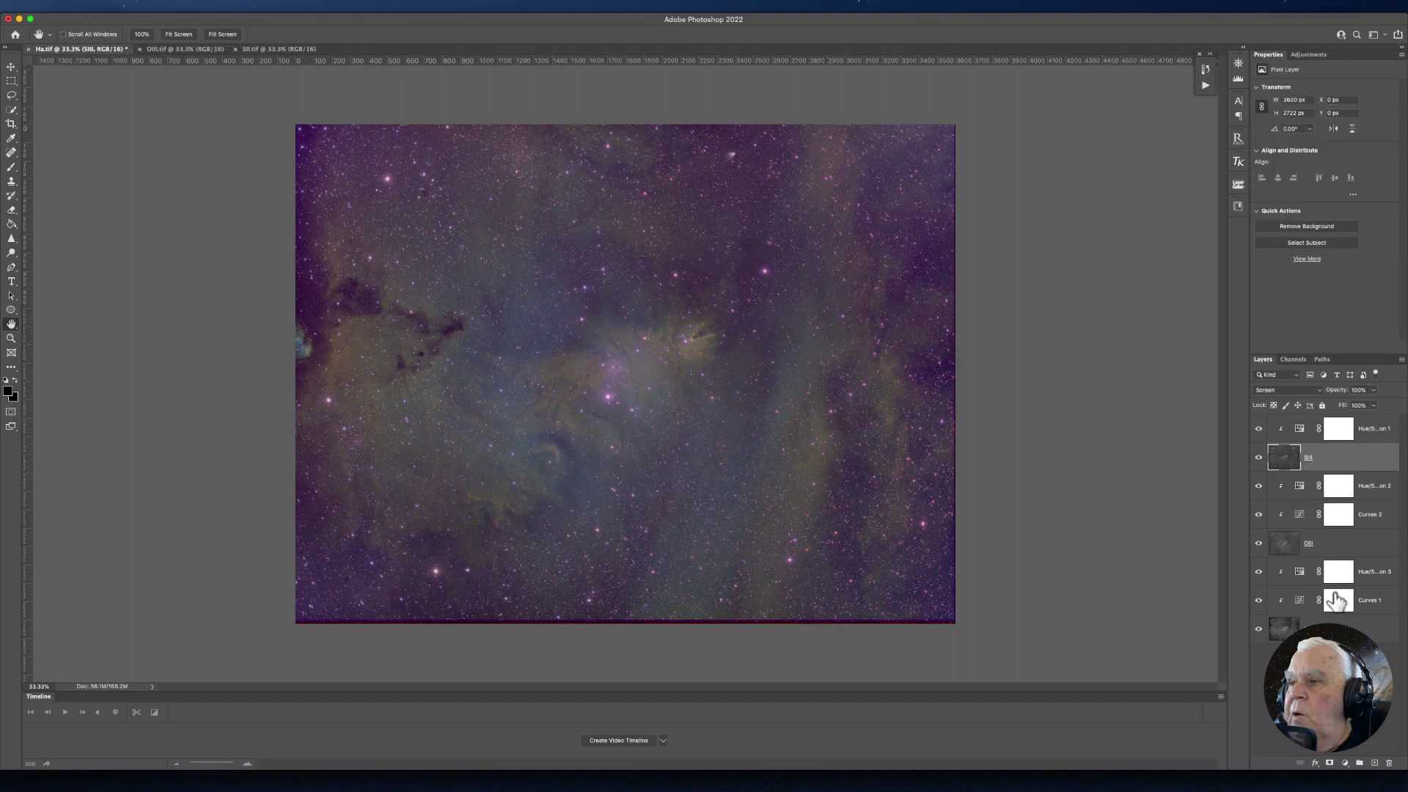
pyautogui.click(1345, 764)
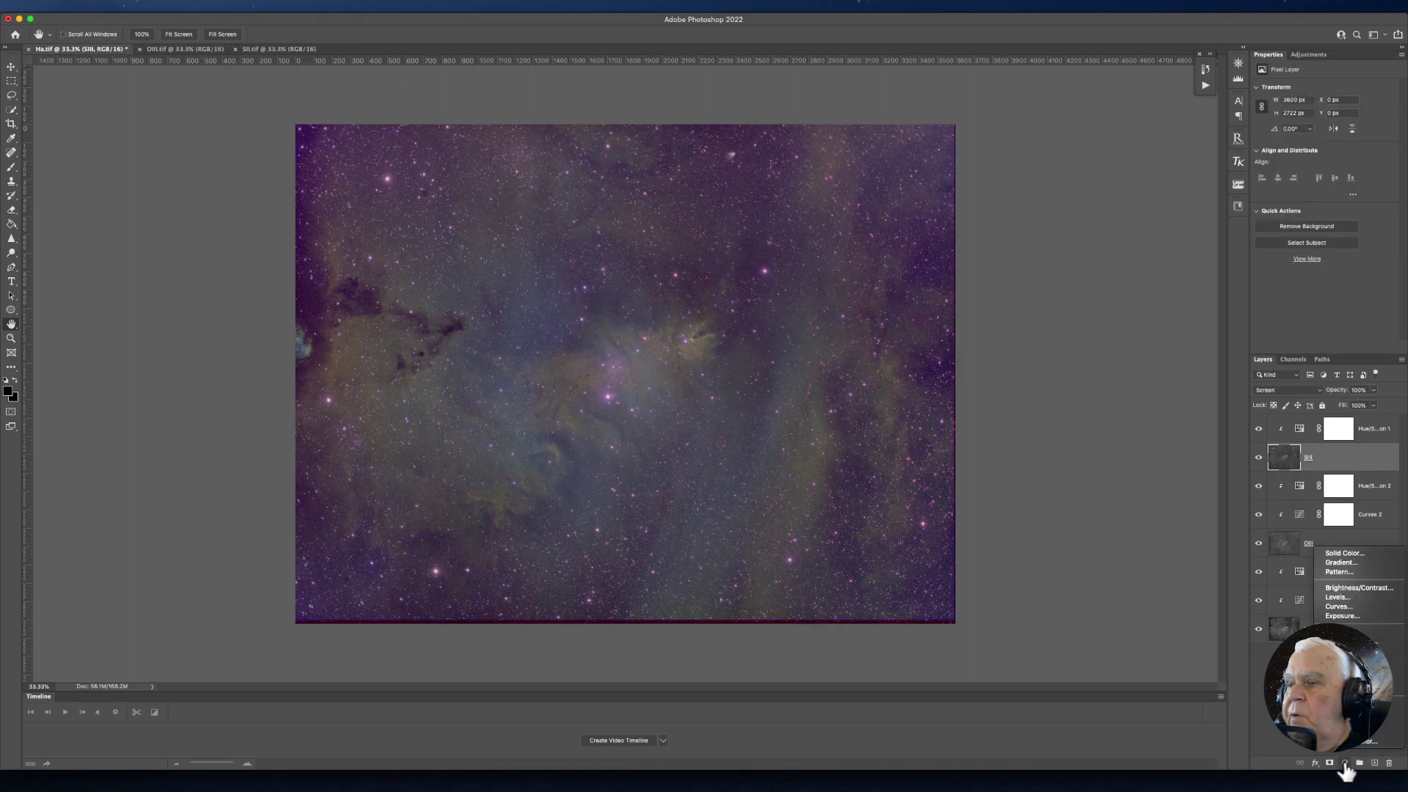
pyautogui.click(1338, 608)
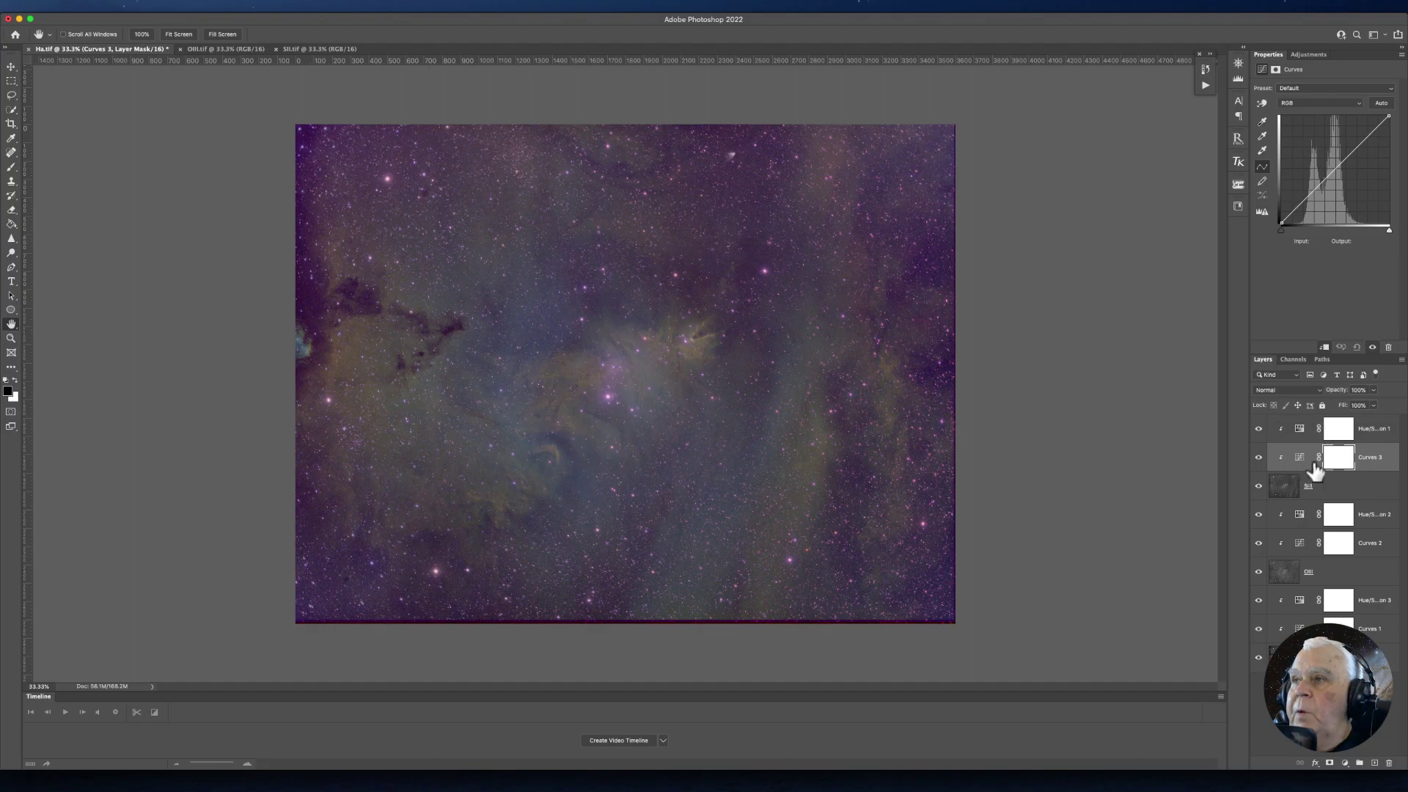
# Raise the midtones on the Curves 3 curve to brighten the SII layer.
pyautogui.click(1344, 459)
pyautogui.click(1341, 461)
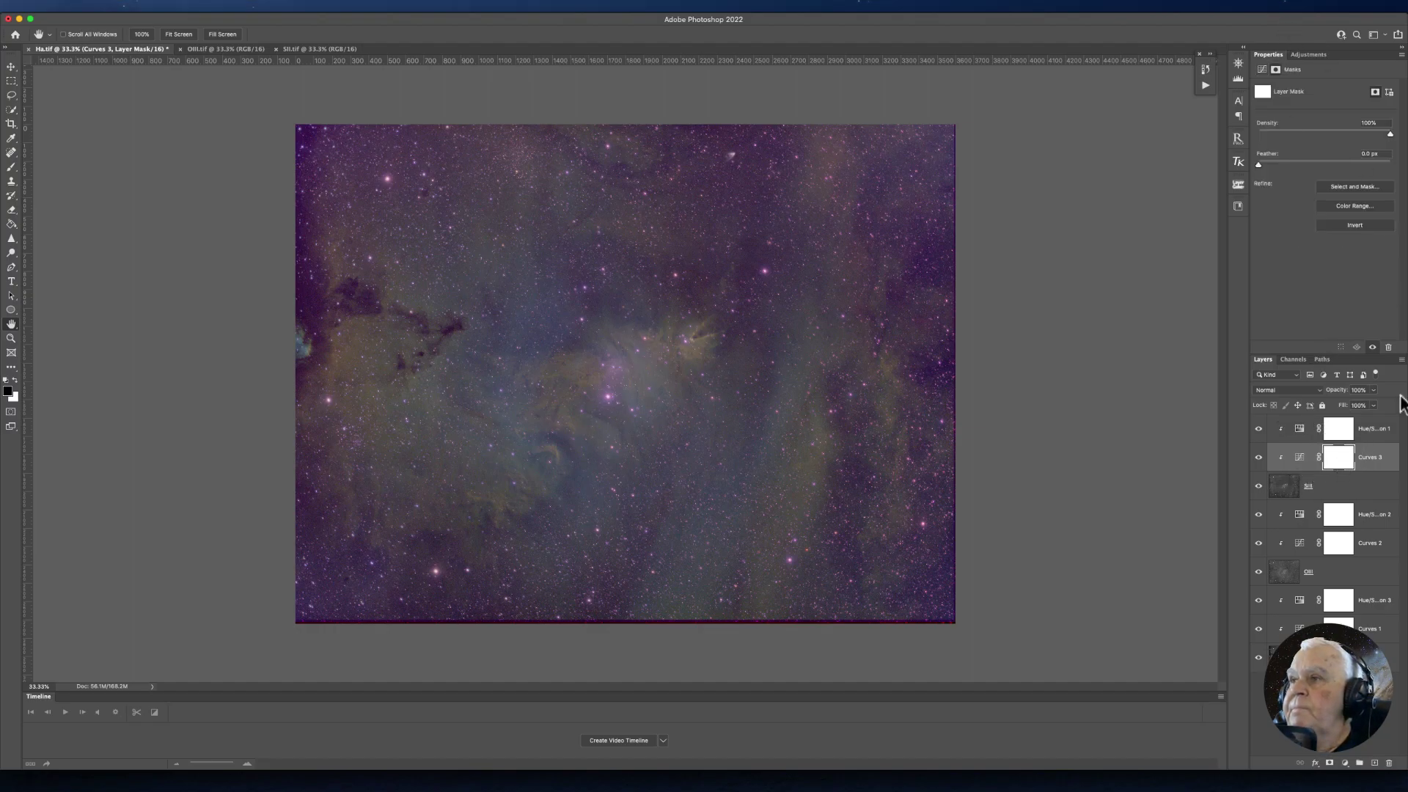
pyautogui.click(1302, 458)
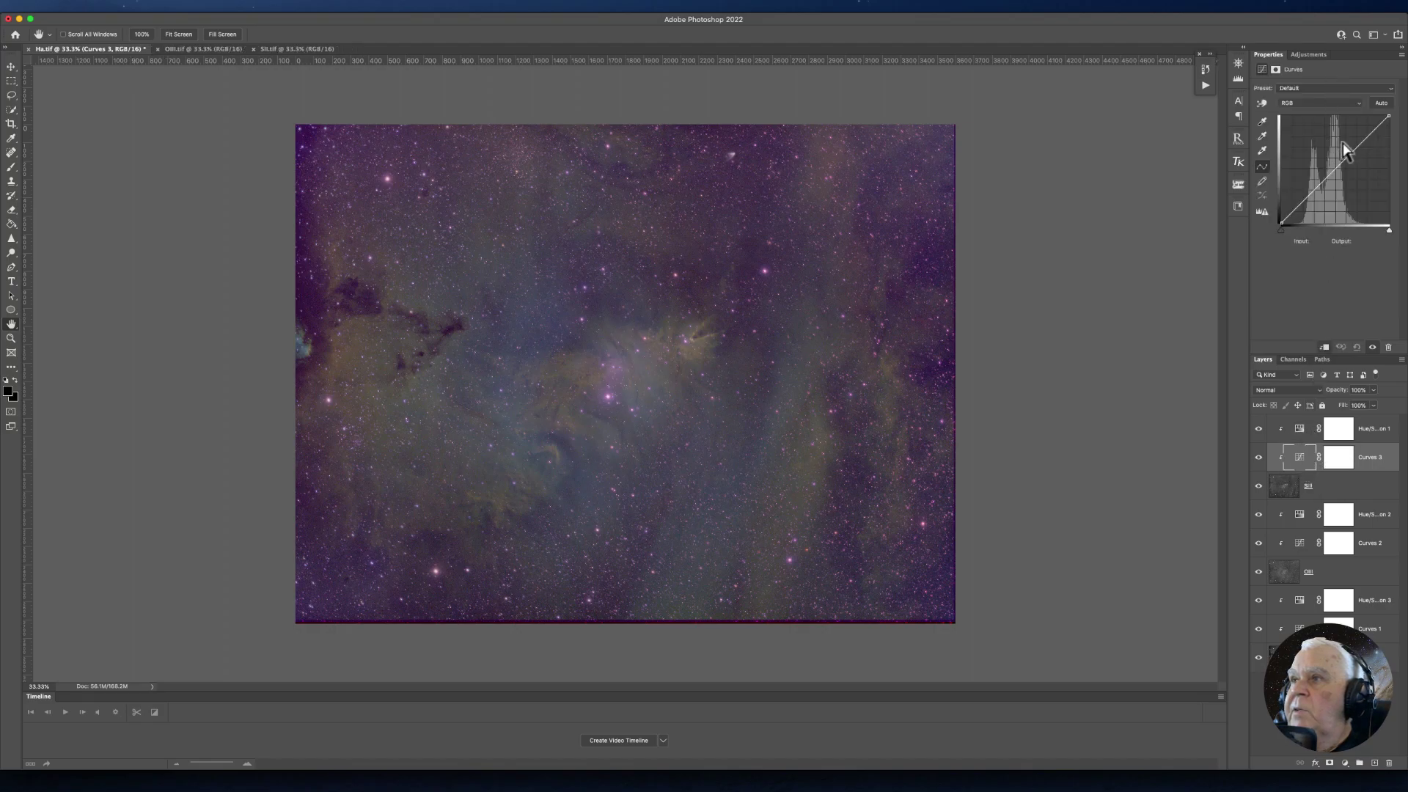
pyautogui.moveTo(1330, 176); pyautogui.dragTo(1301, 209)
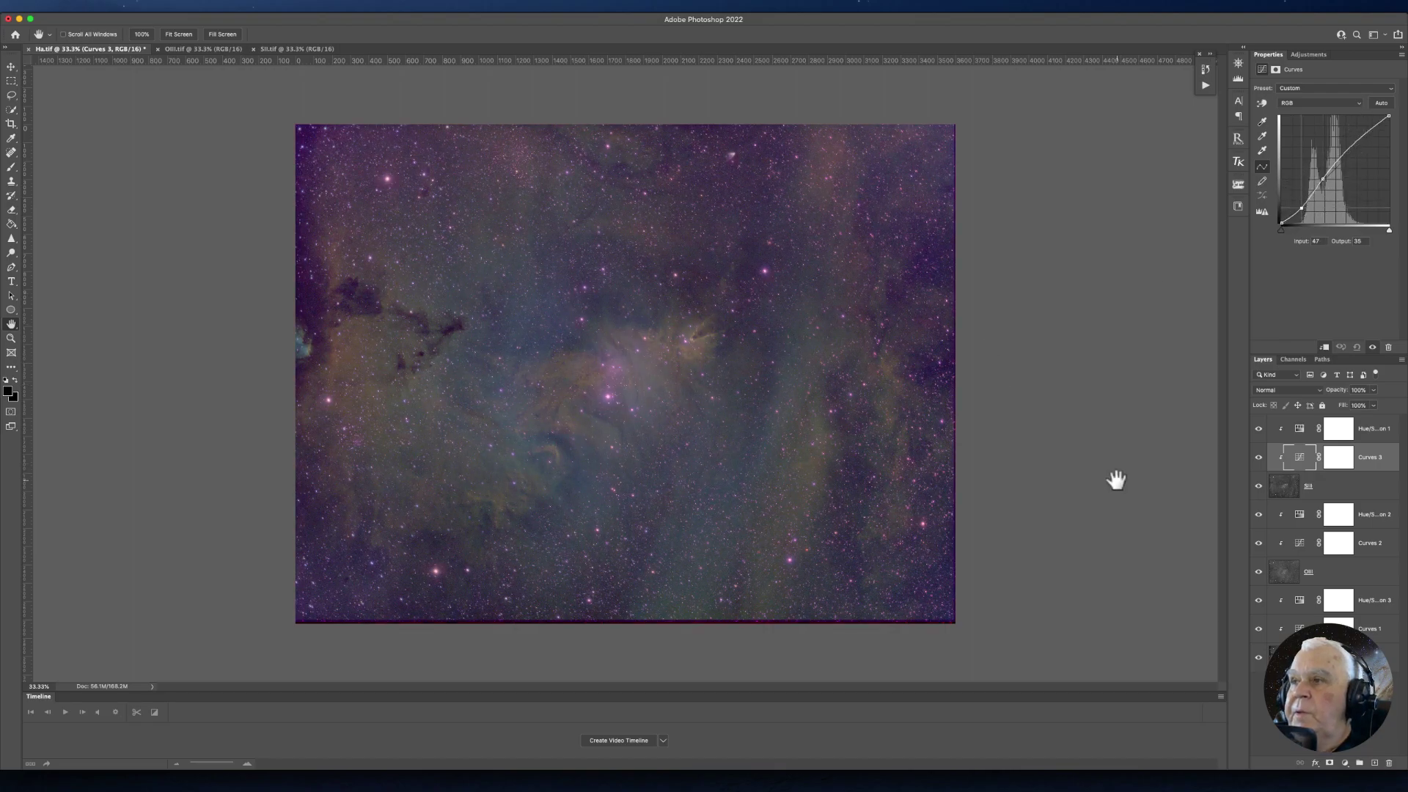
# Lower Hue/Saturation 1's Lightness to −53, keeping Saturation at 100.
pyautogui.click(1299, 433)
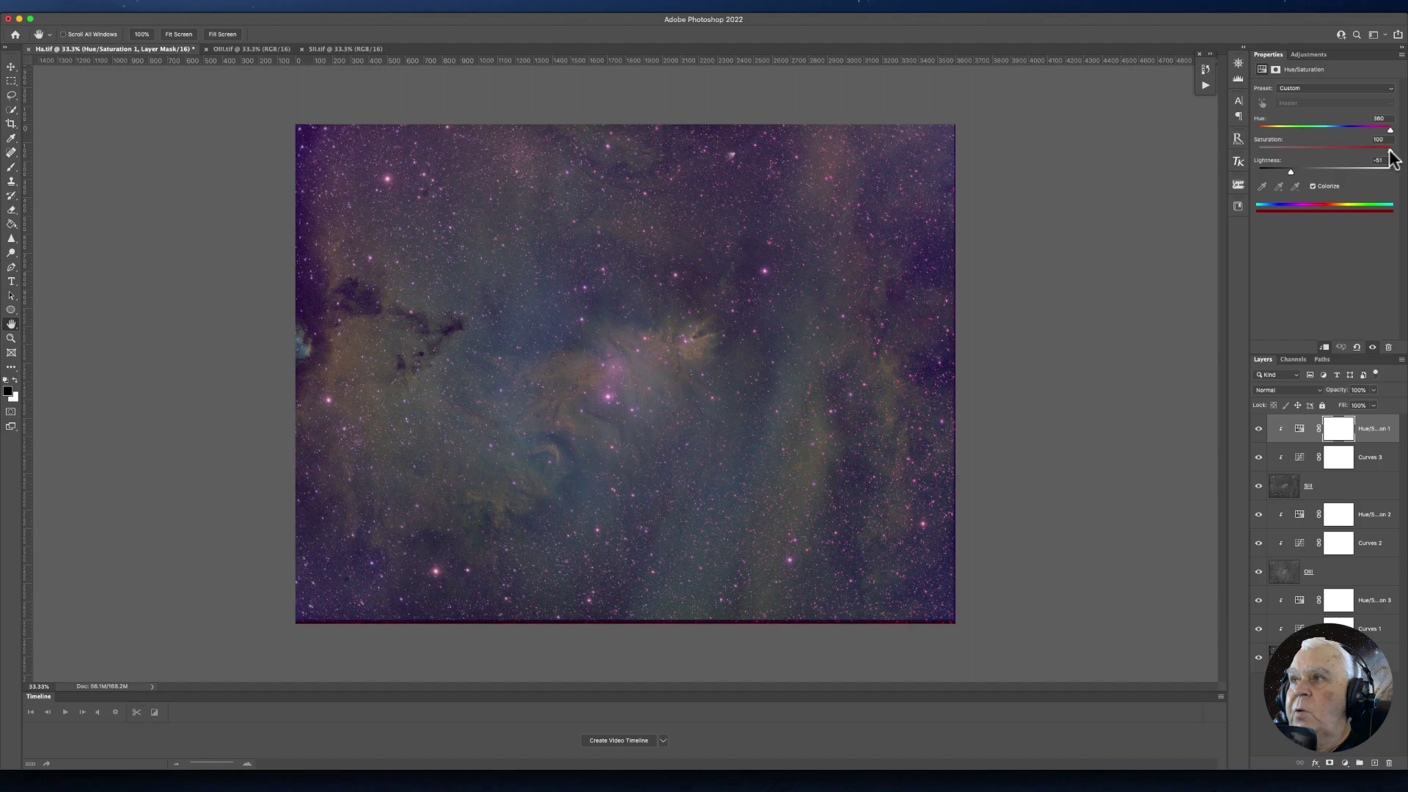
pyautogui.moveTo(1390, 156)
pyautogui.mouseDown()
pyautogui.moveTo(1338, 133)
pyautogui.moveTo(1406, 136)
pyautogui.mouseUp()
pyautogui.moveTo(1310, 166)
pyautogui.mouseDown()
pyautogui.moveTo(1322, 164)
pyautogui.moveTo(1274, 175)
pyautogui.moveTo(1309, 176)
pyautogui.moveTo(1292, 176)
pyautogui.mouseUp()
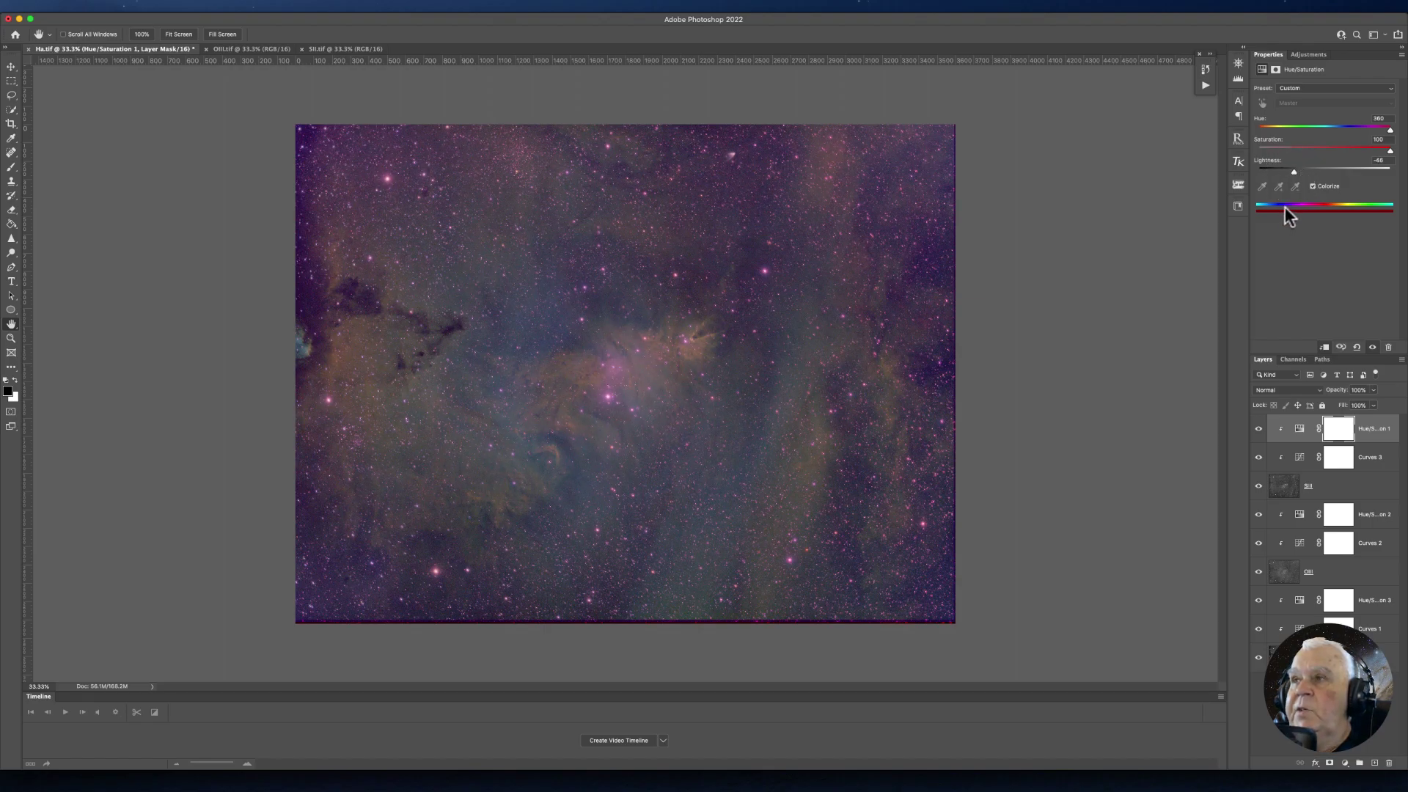
pyautogui.moveTo(1292, 174); pyautogui.dragTo(1291, 175)
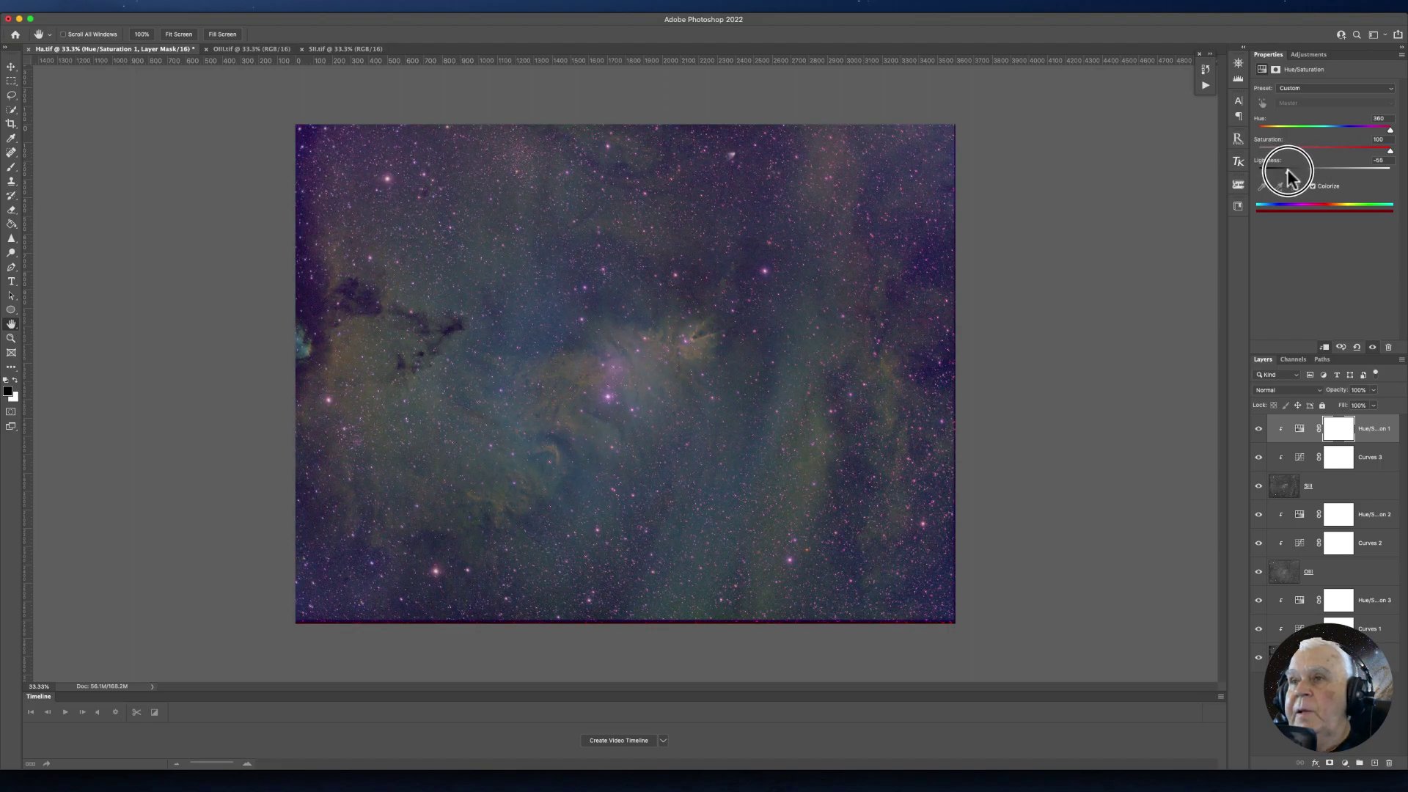
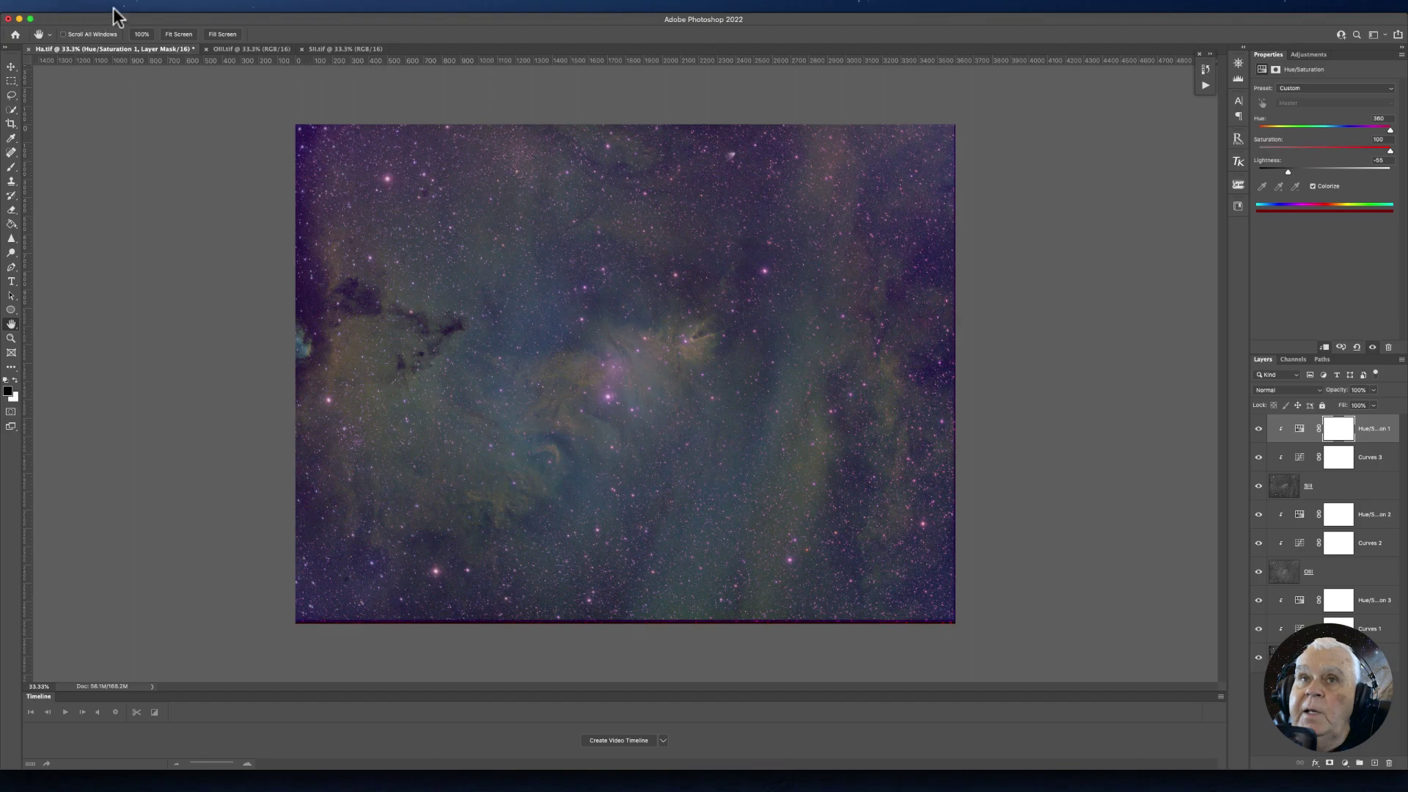
# Flatten all of Ha.tif's Hue/Saturation, Curves and image layers into one Background layer.
pyautogui.click(162, 7)
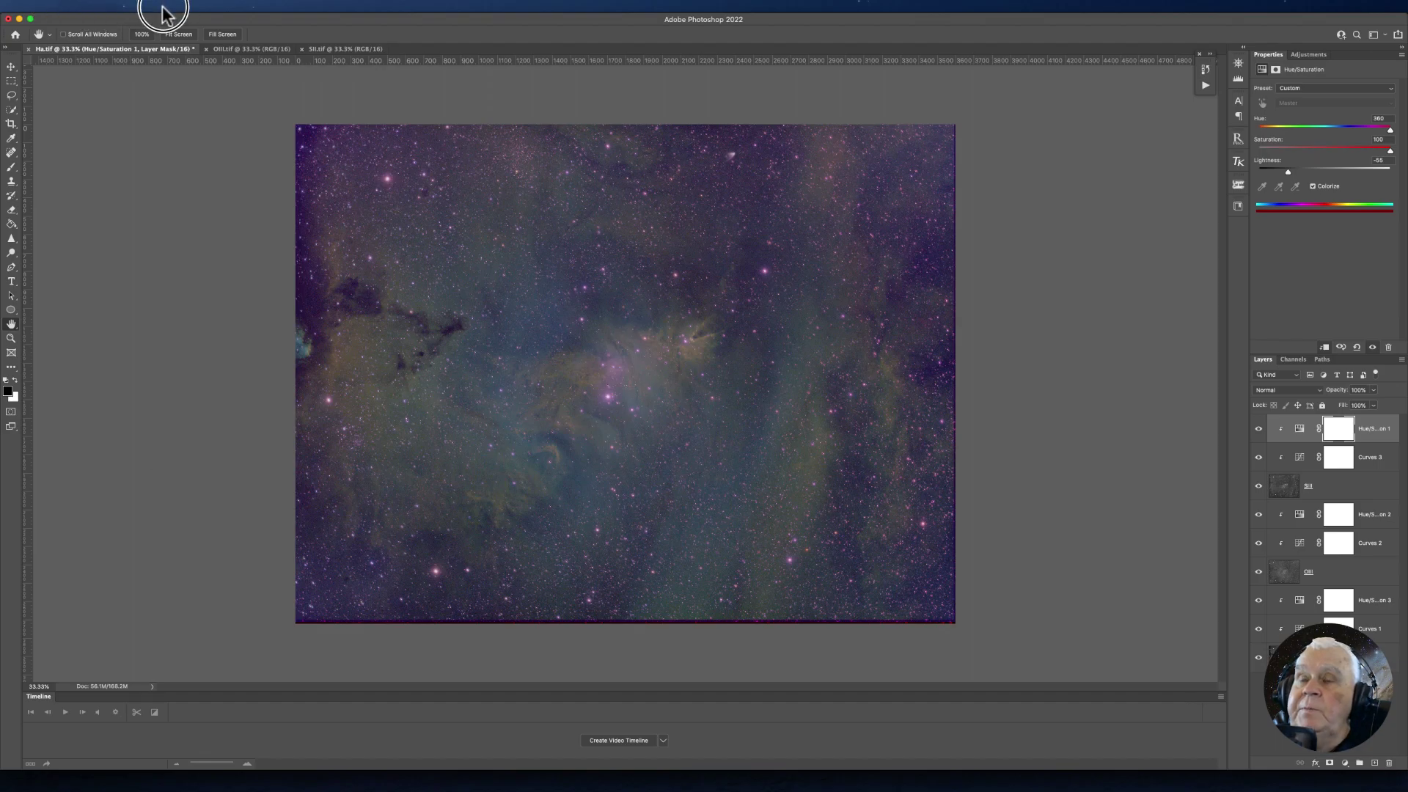
pyautogui.click(191, 449)
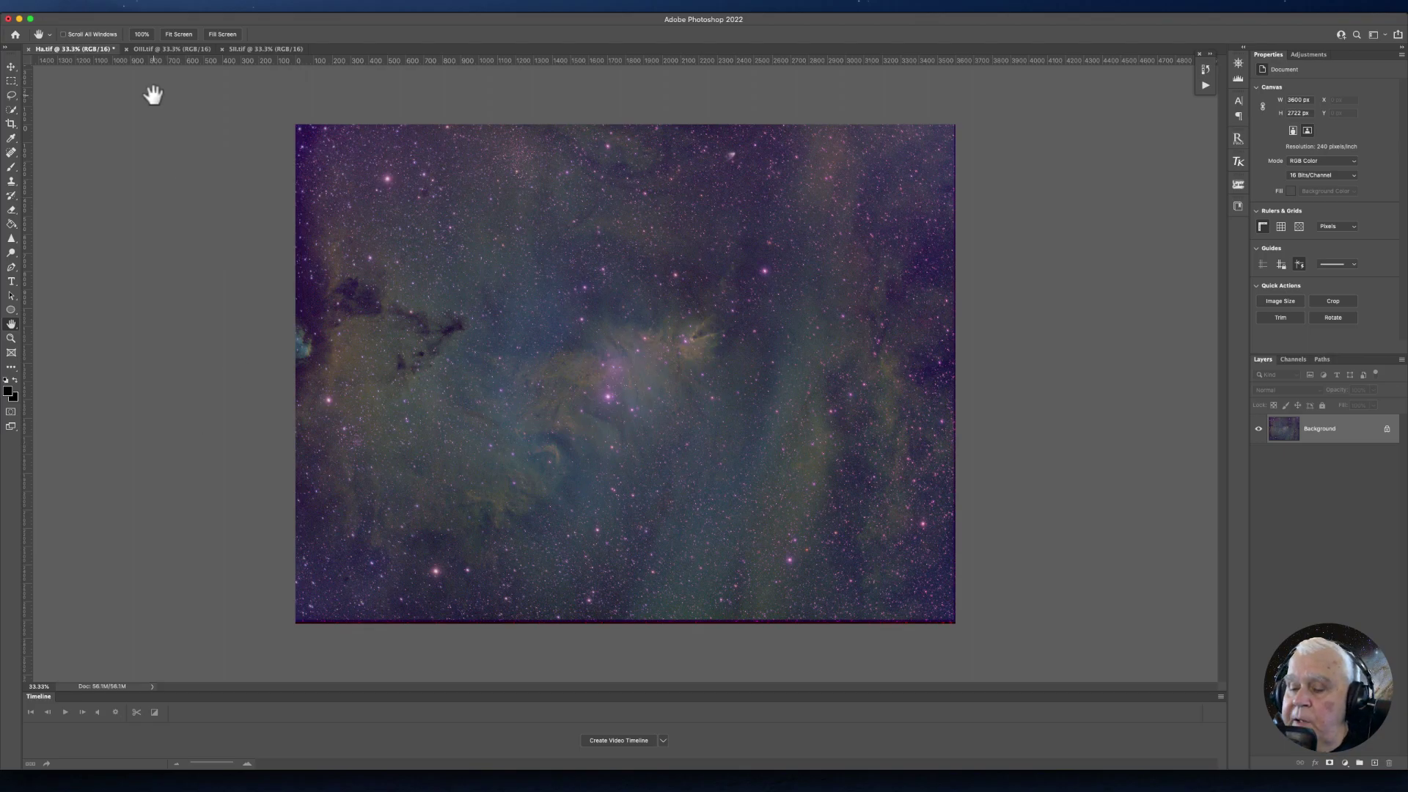
# Add a Hue/Saturation layer with Magentas saturation at -100, then flatten it into Background.
pyautogui.click(1344, 763)
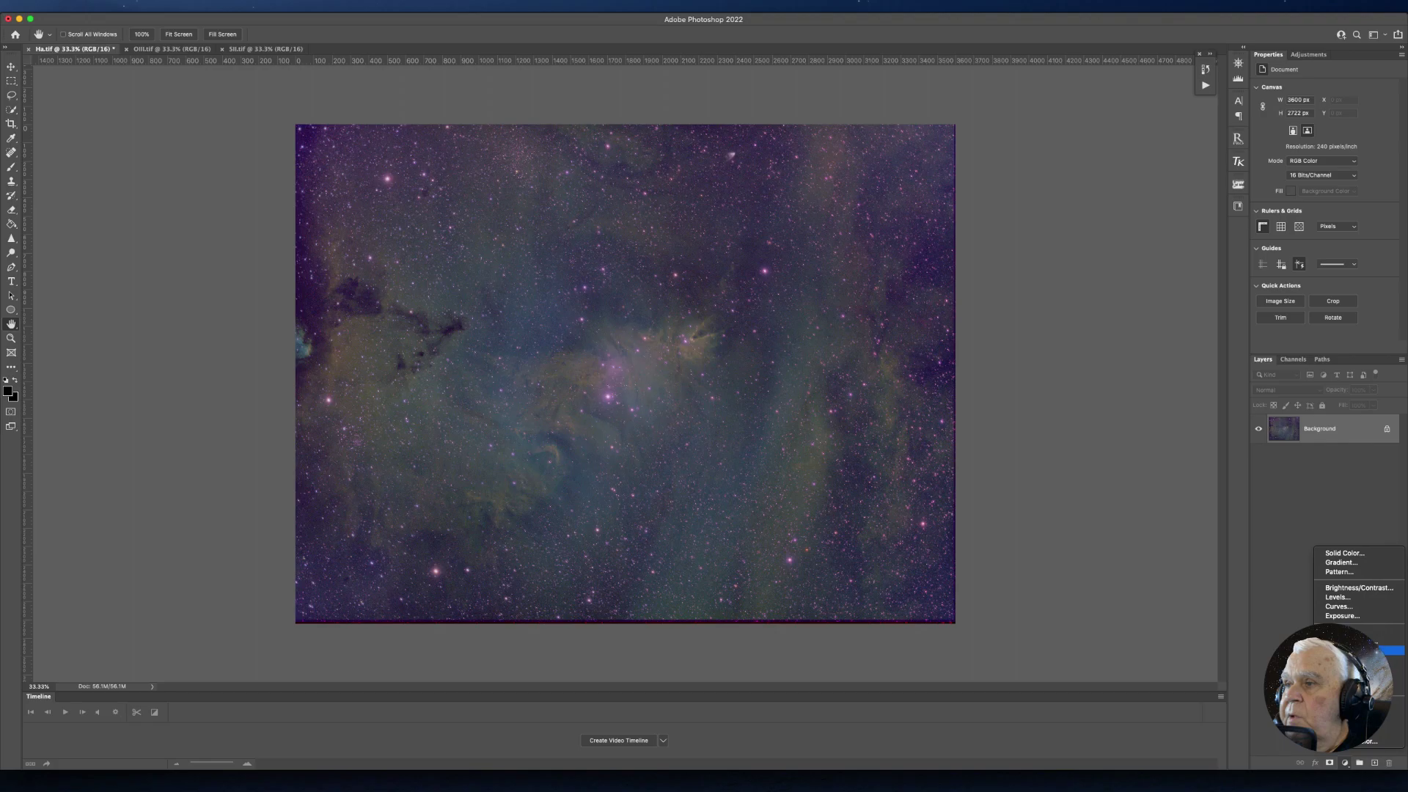
pyautogui.click(1387, 650)
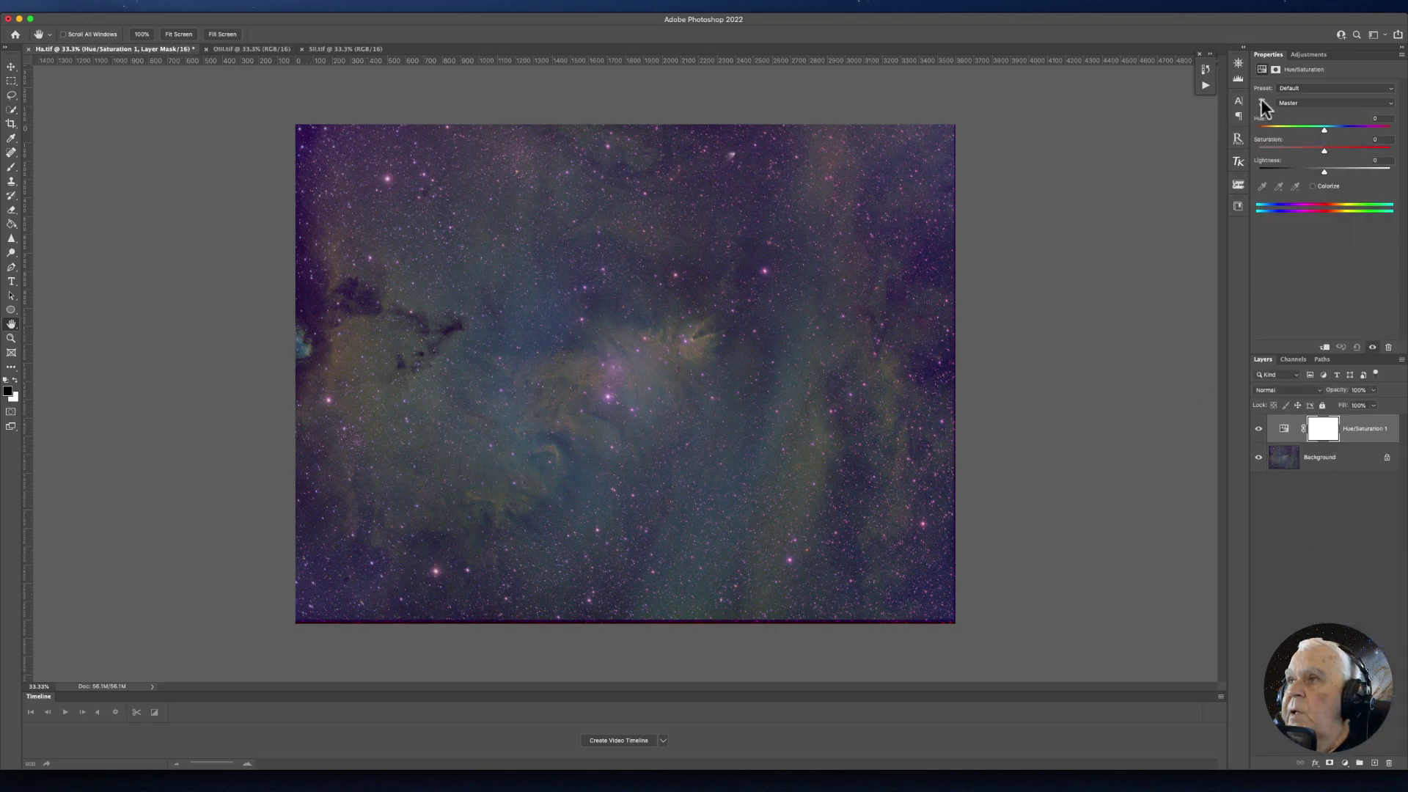
pyautogui.click(1388, 104)
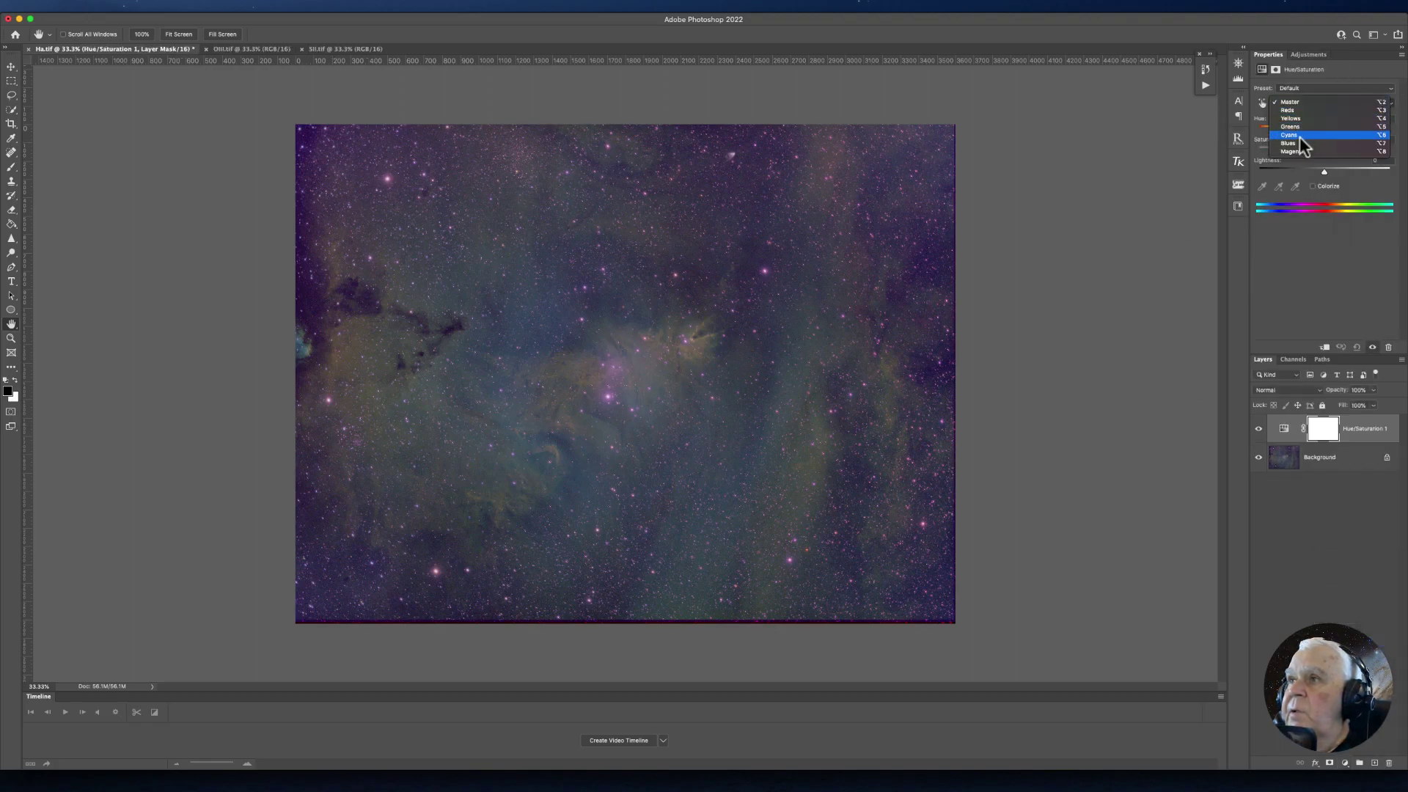
pyautogui.click(1292, 151)
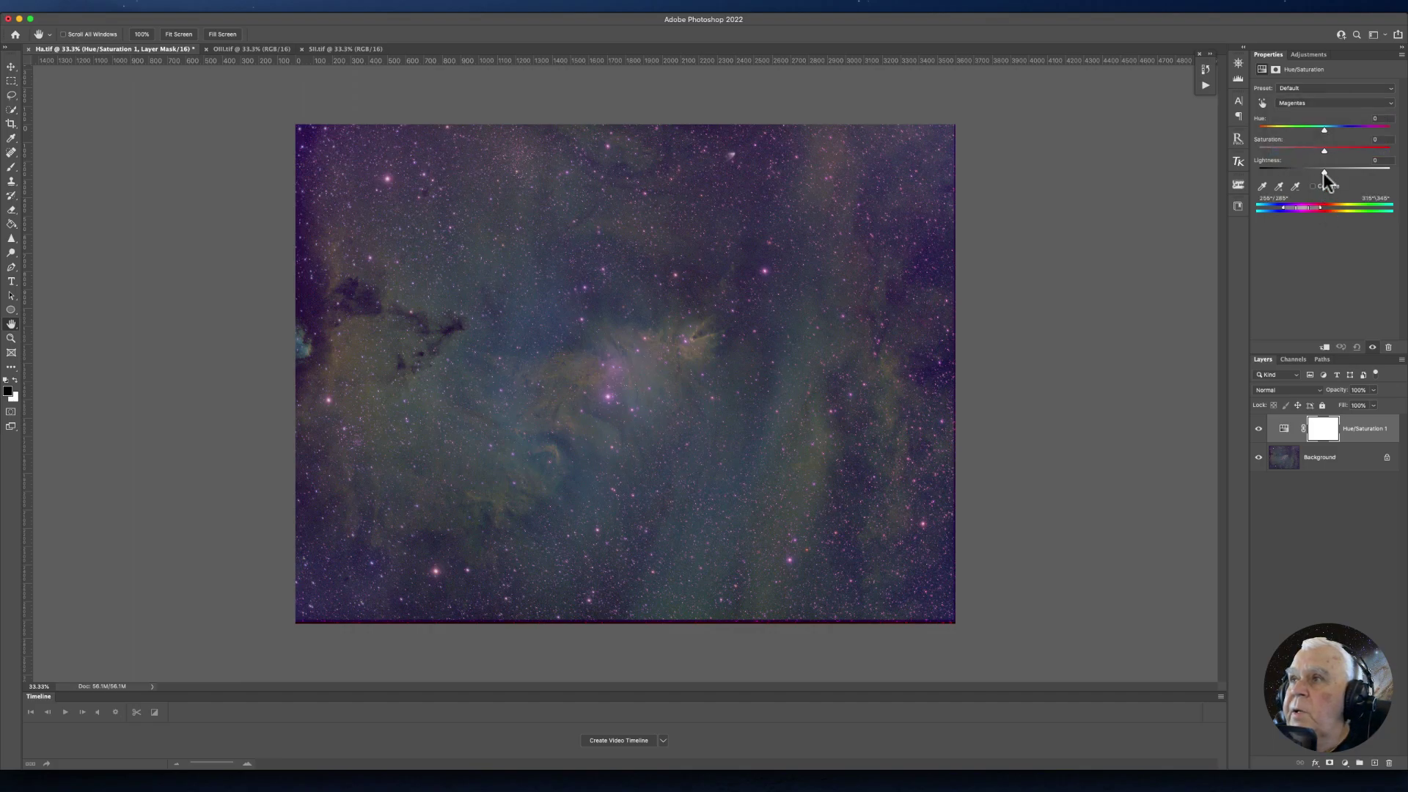
pyautogui.moveTo(1324, 150); pyautogui.dragTo(1163, 151)
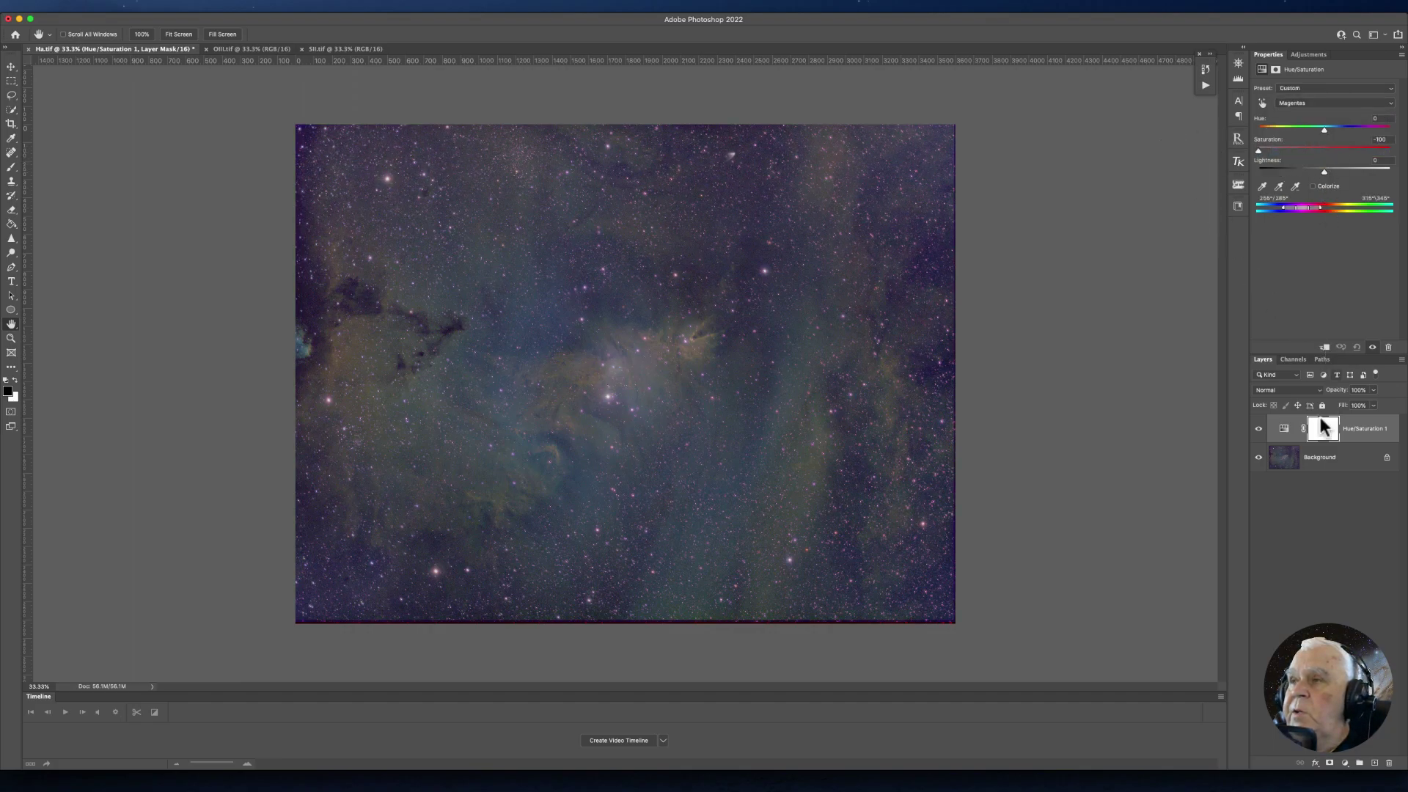
pyautogui.click(168, 6)
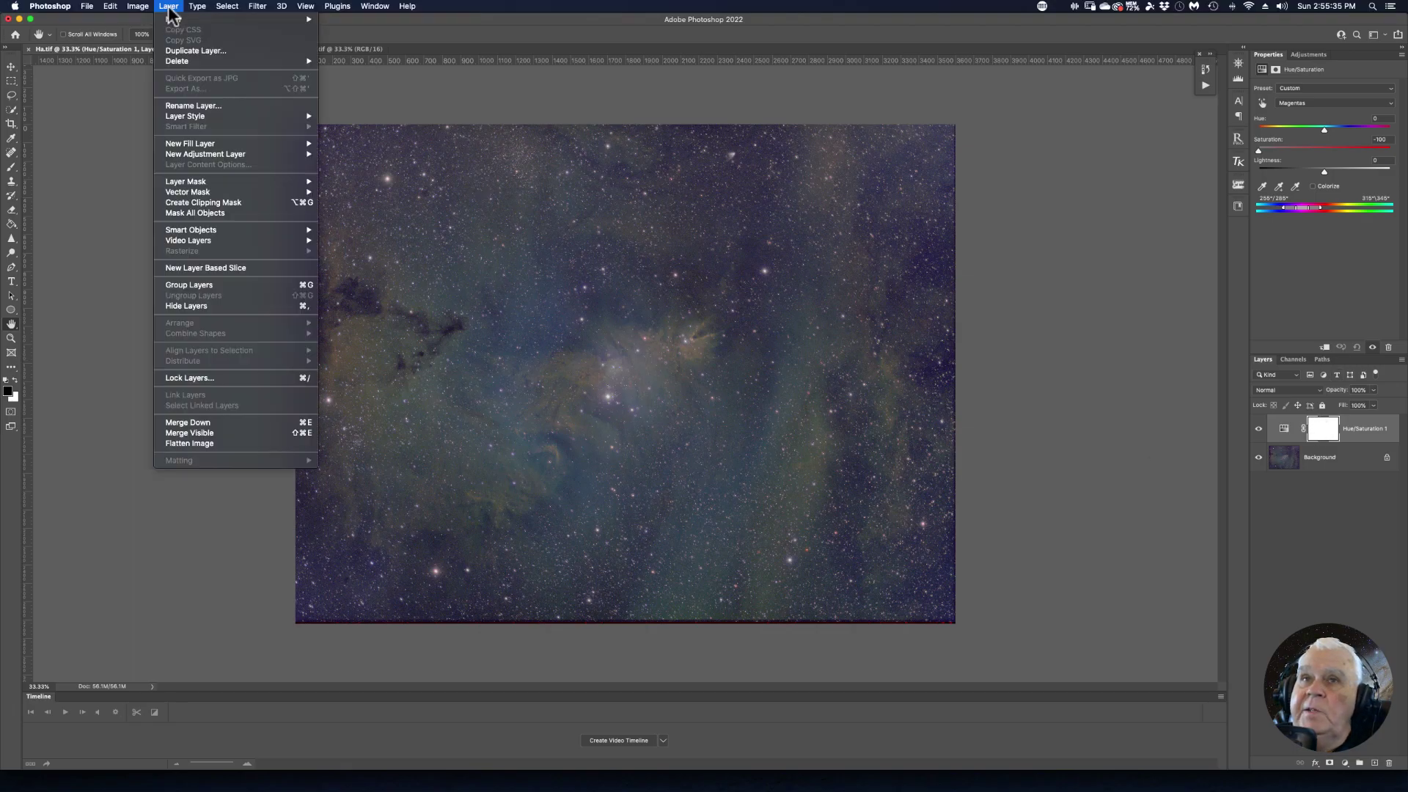
pyautogui.click(176, 443)
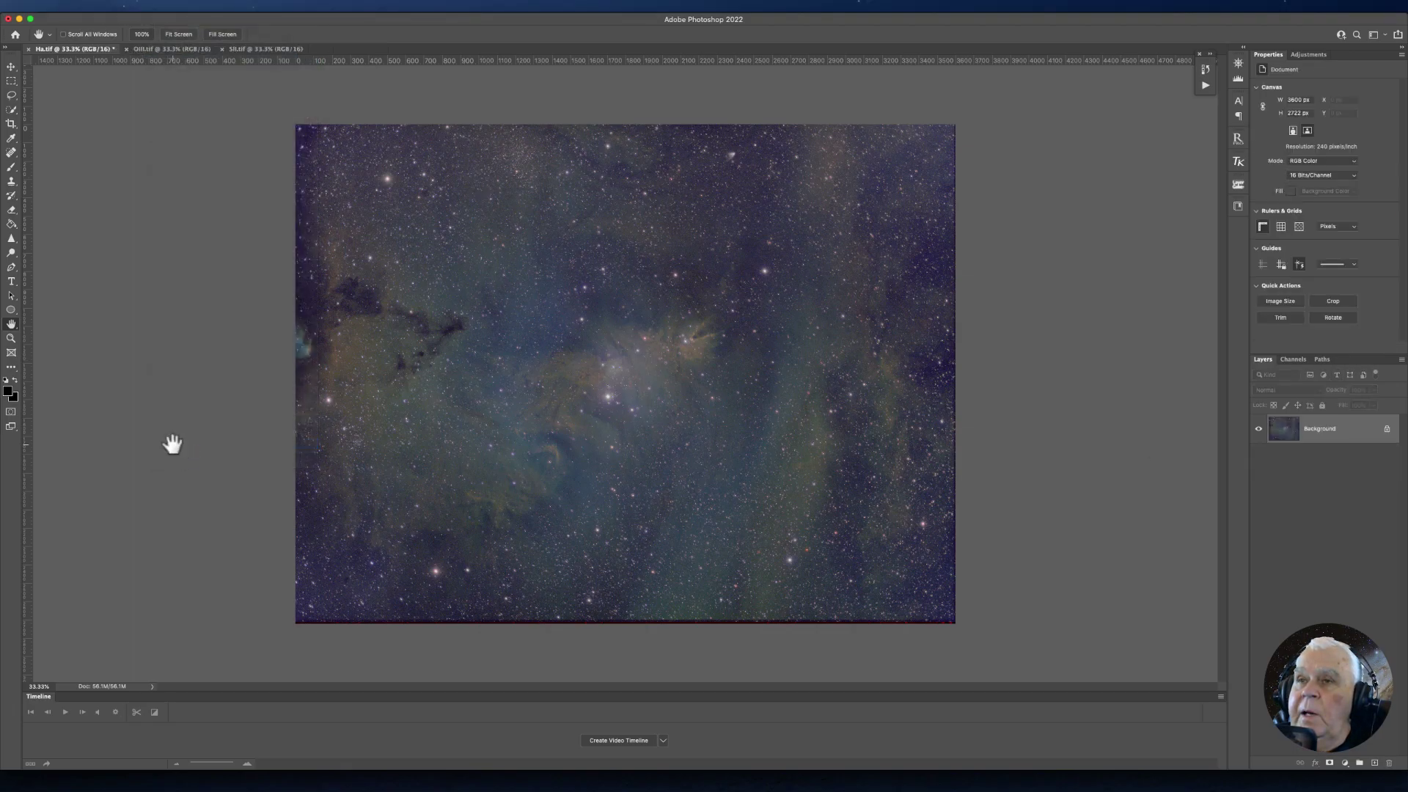
# Start a Selective Color adjustment and set Greens to Cyan -85 and Magenta -42.
pyautogui.click(138, 5)
pyautogui.moveTo(146, 36)
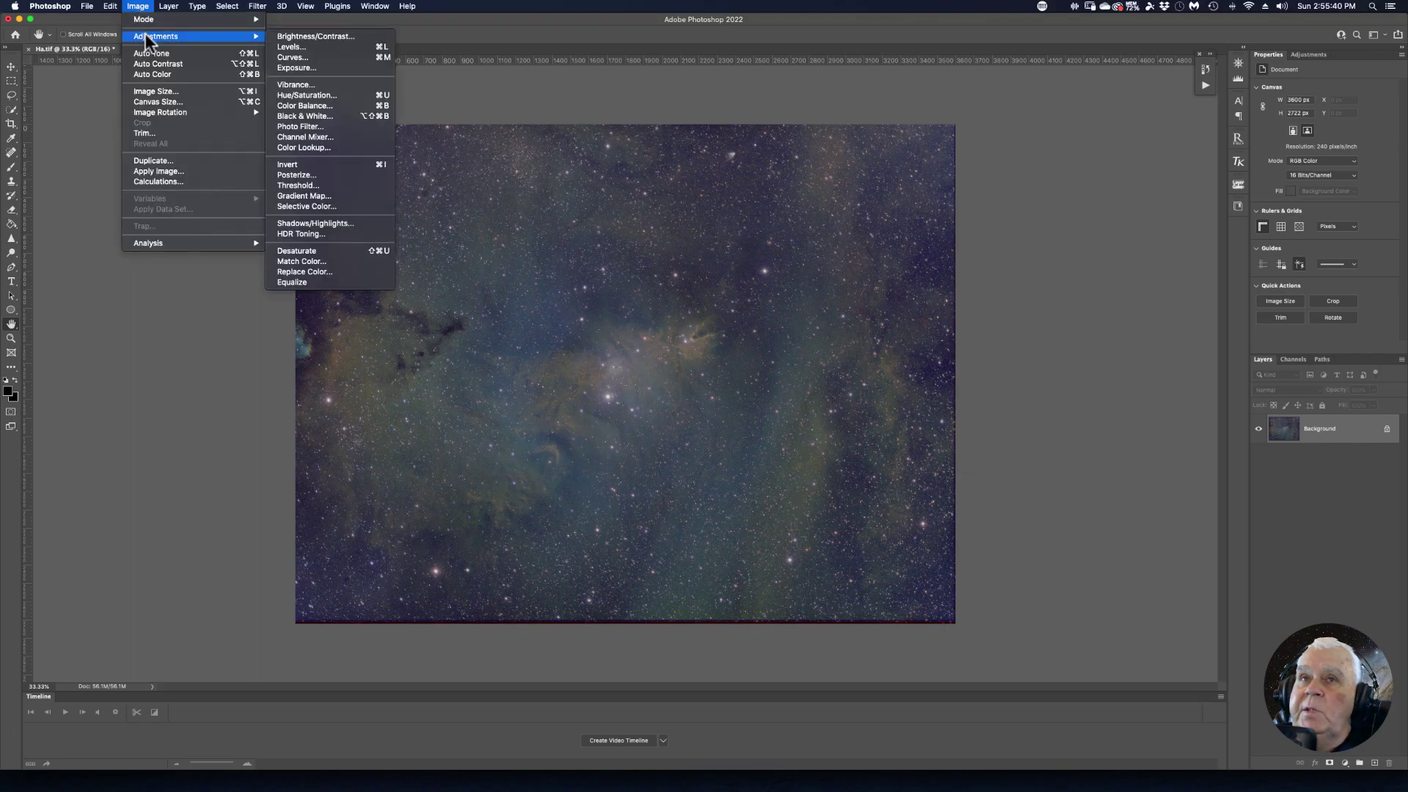
pyautogui.click(302, 206)
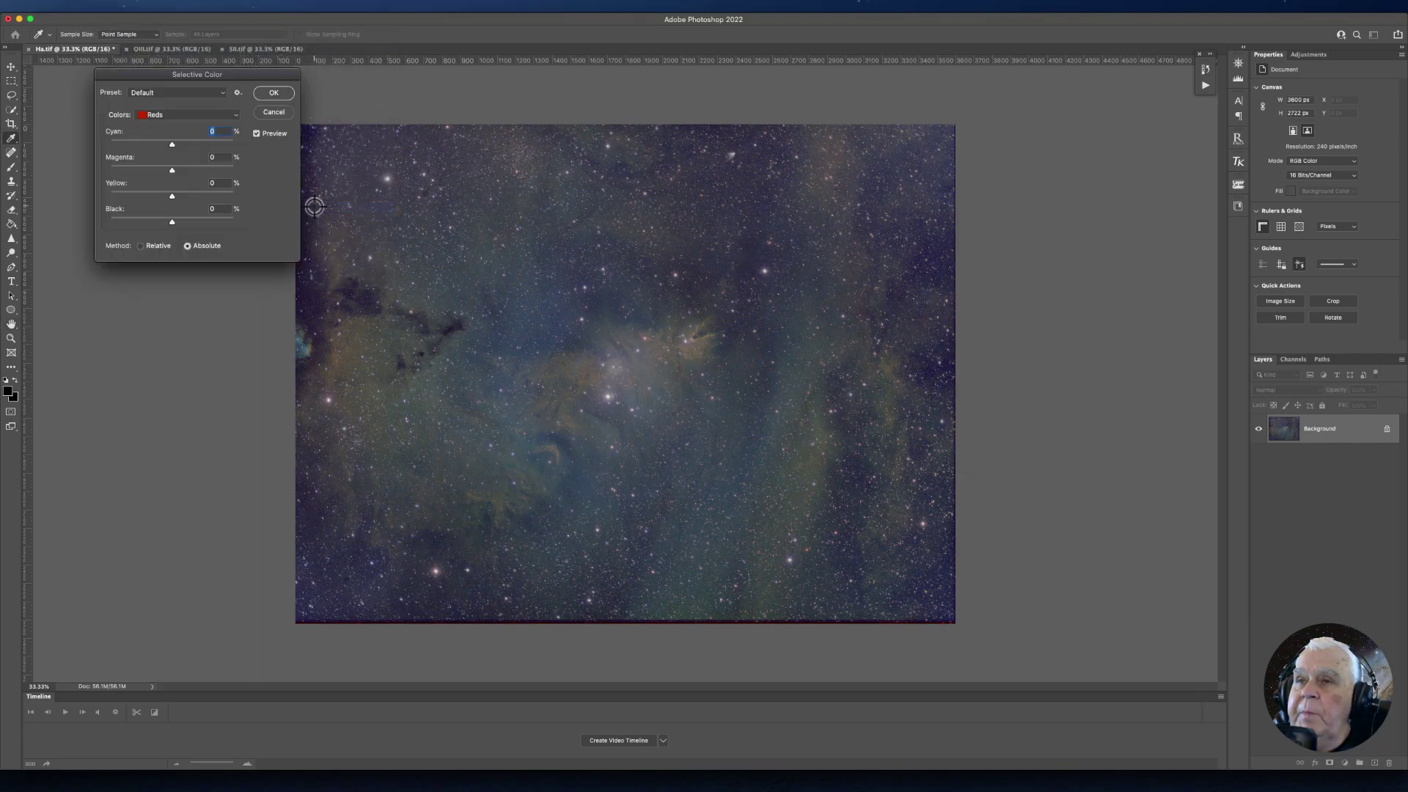
pyautogui.moveTo(161, 78); pyautogui.dragTo(1020, 183)
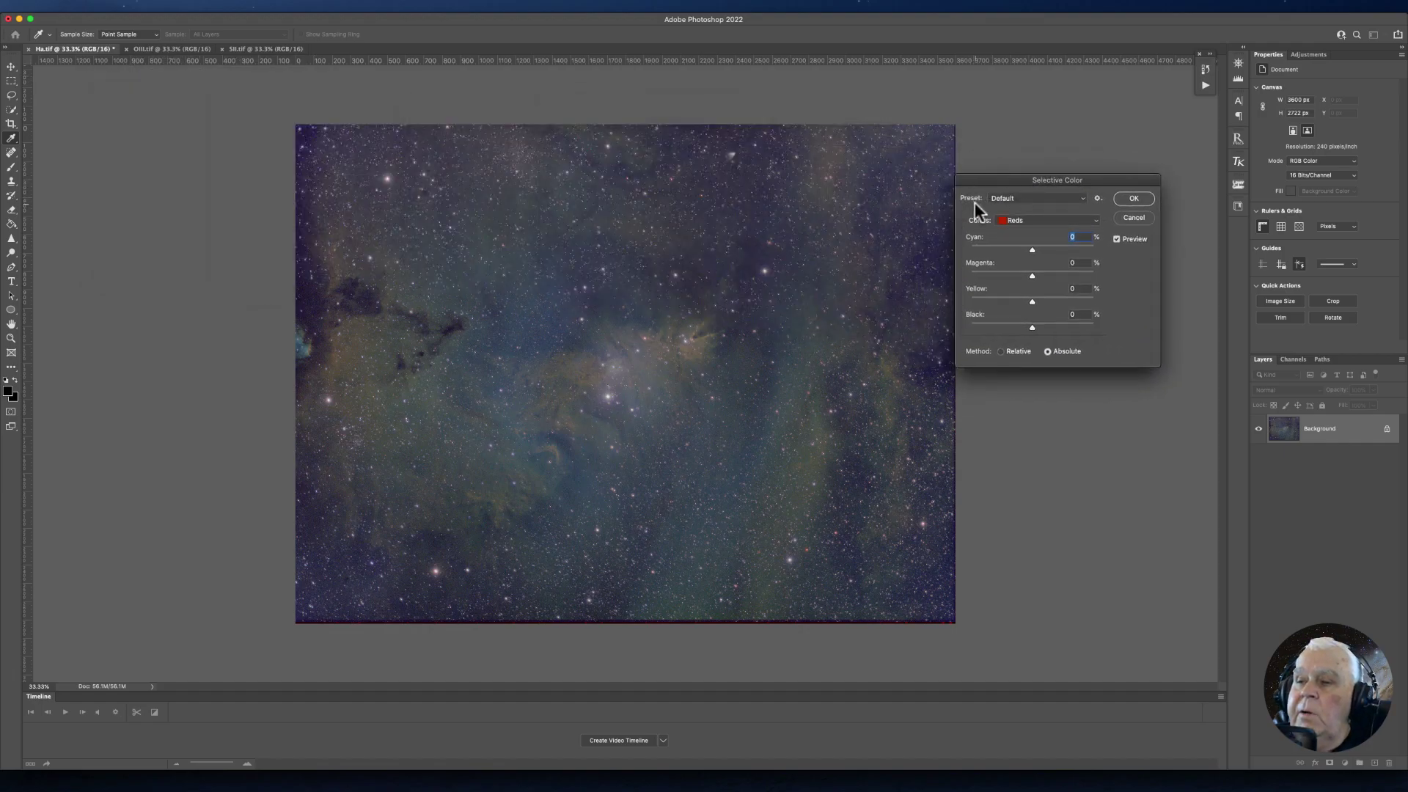
pyautogui.click(1094, 221)
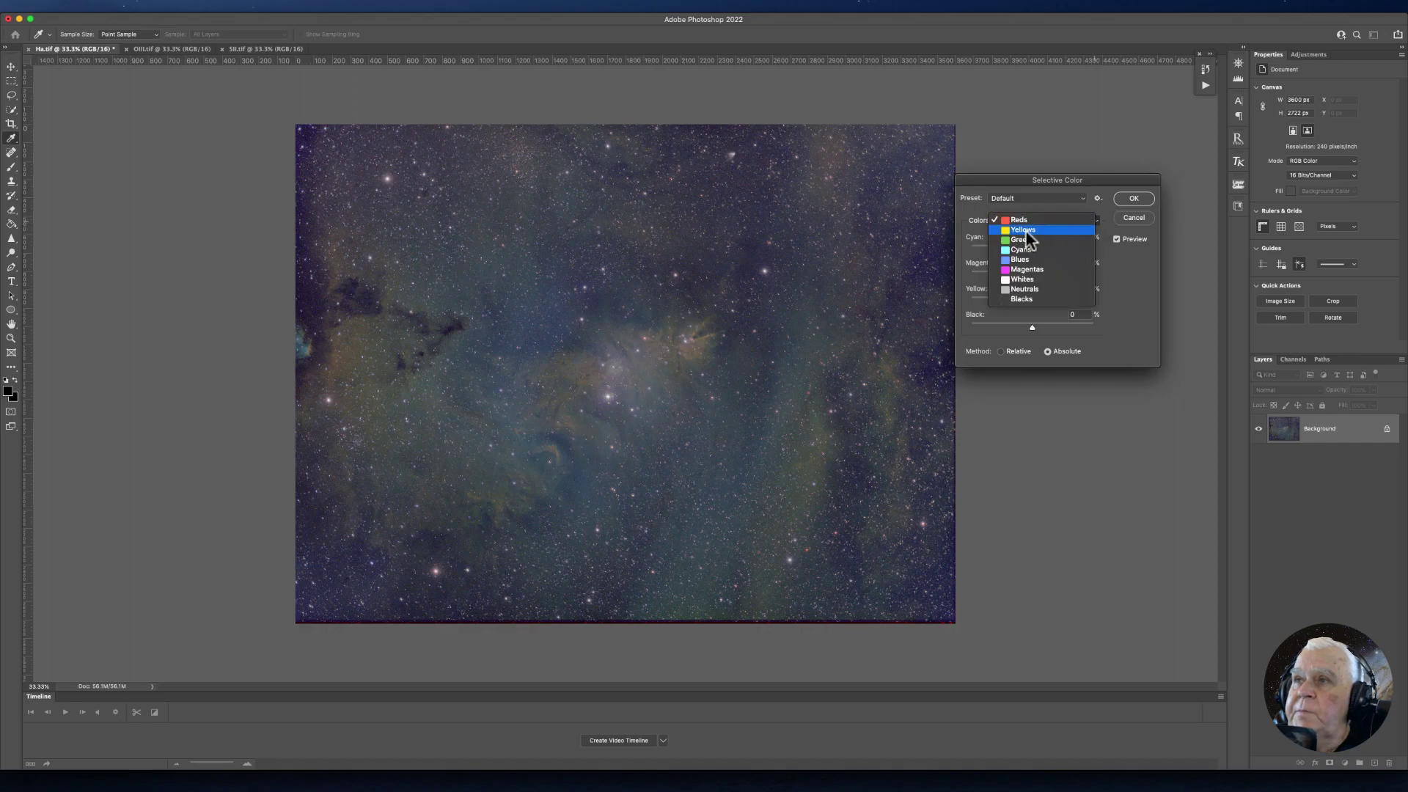
pyautogui.click(1027, 242)
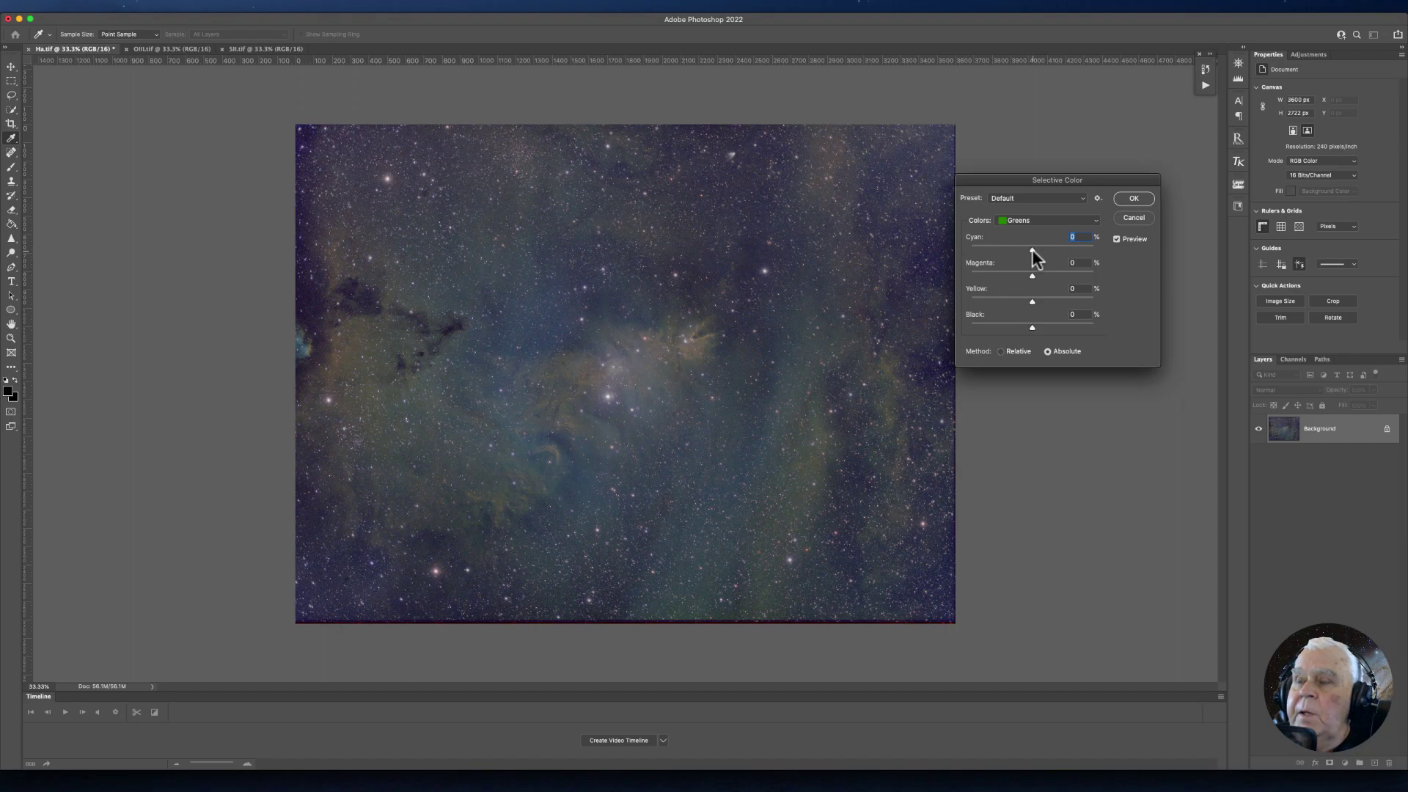
pyautogui.moveTo(1032, 249); pyautogui.dragTo(968, 249)
pyautogui.moveTo(1032, 275); pyautogui.dragTo(1010, 275)
# Set Yellows to Cyan -100 and Magenta +18, then apply the correction.
pyautogui.click(1095, 223)
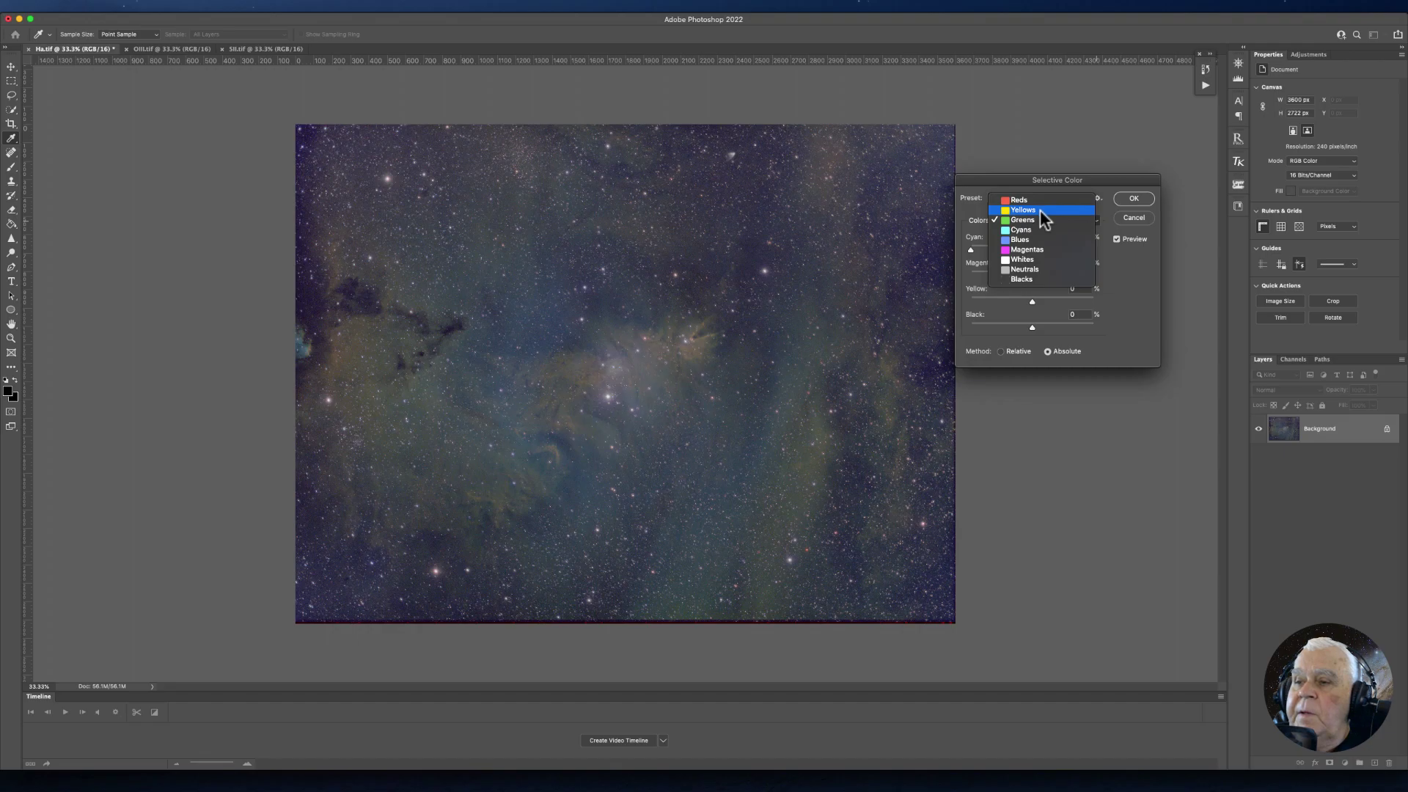
pyautogui.click(1037, 209)
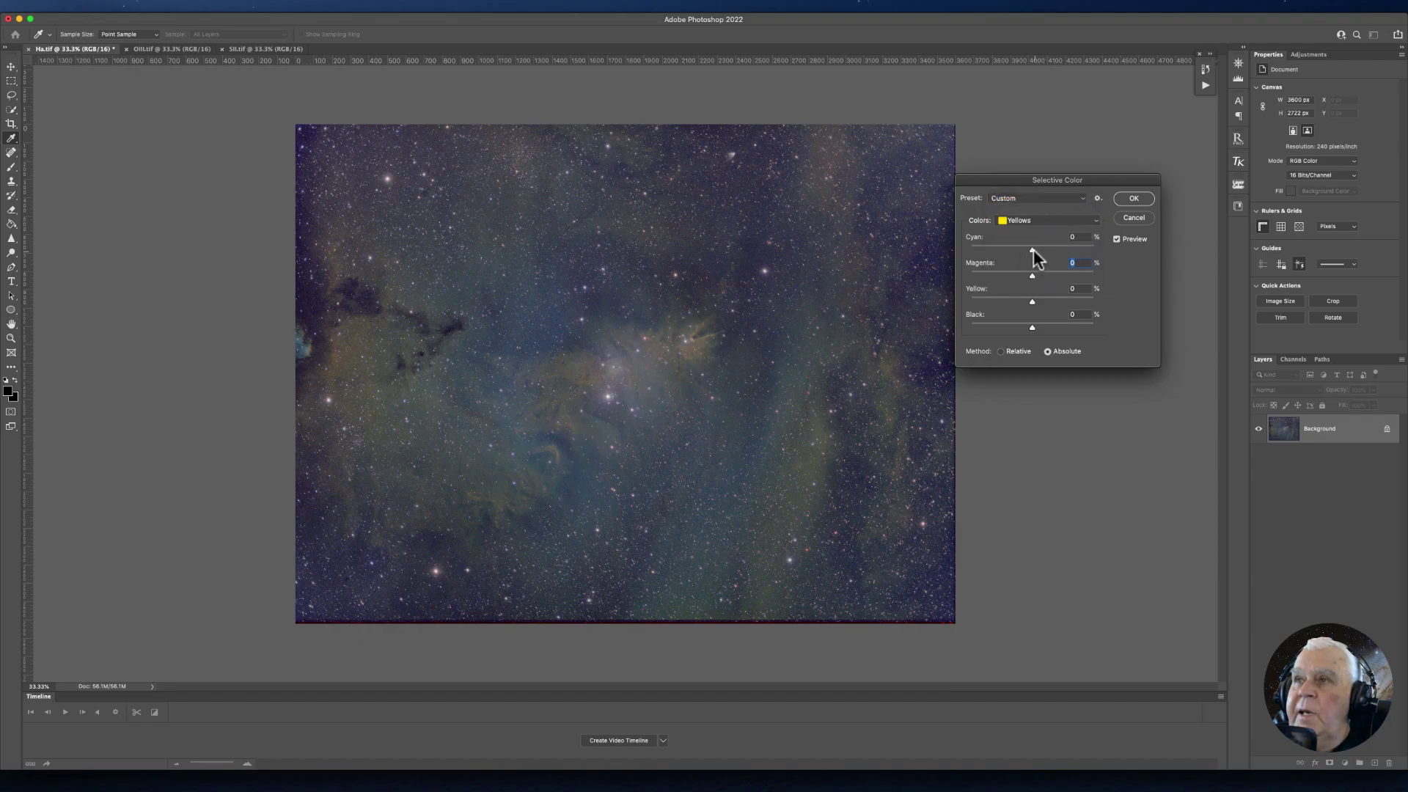
pyautogui.moveTo(1032, 249); pyautogui.dragTo(939, 242)
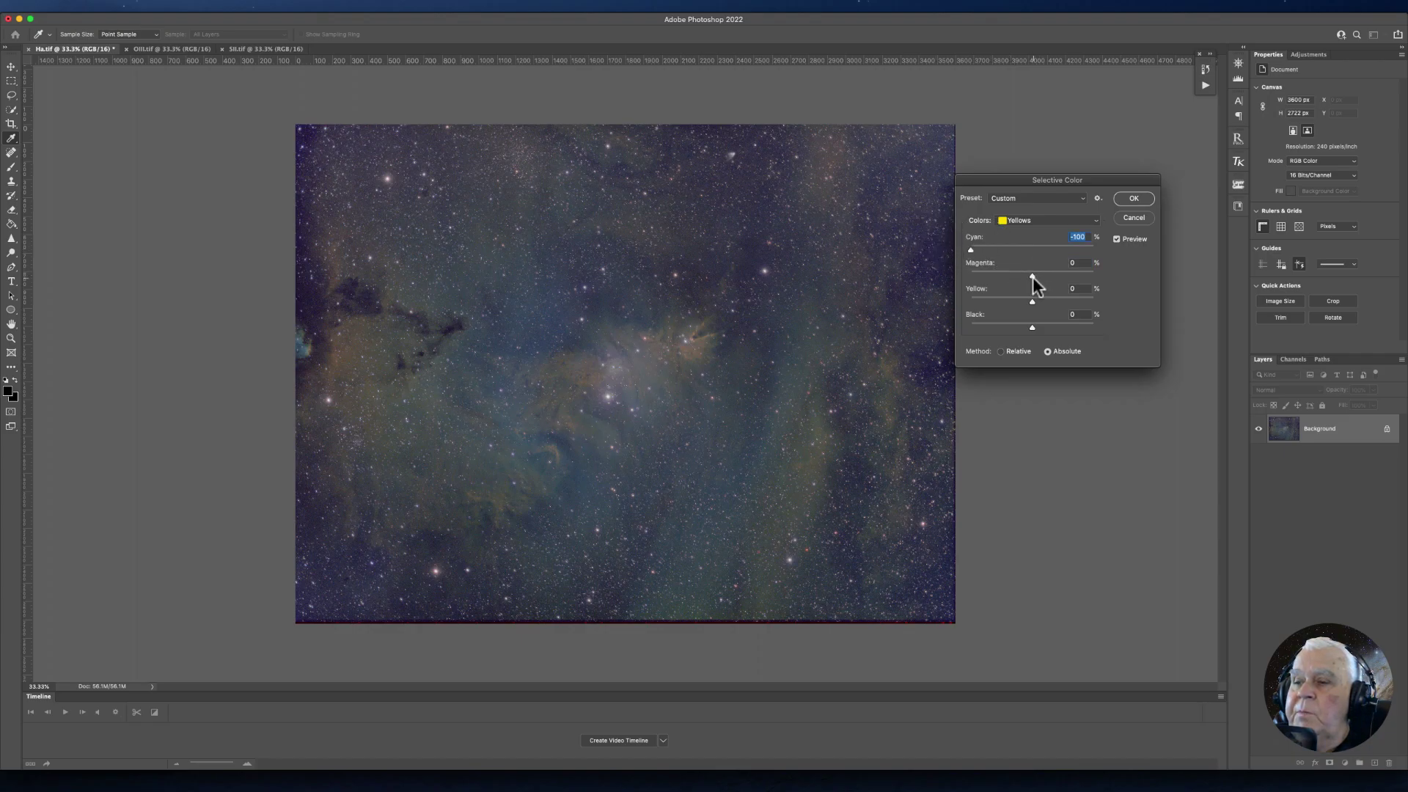
pyautogui.moveTo(1032, 276)
pyautogui.mouseDown()
pyautogui.moveTo(1069, 271)
pyautogui.moveTo(1049, 273)
pyautogui.mouseUp()
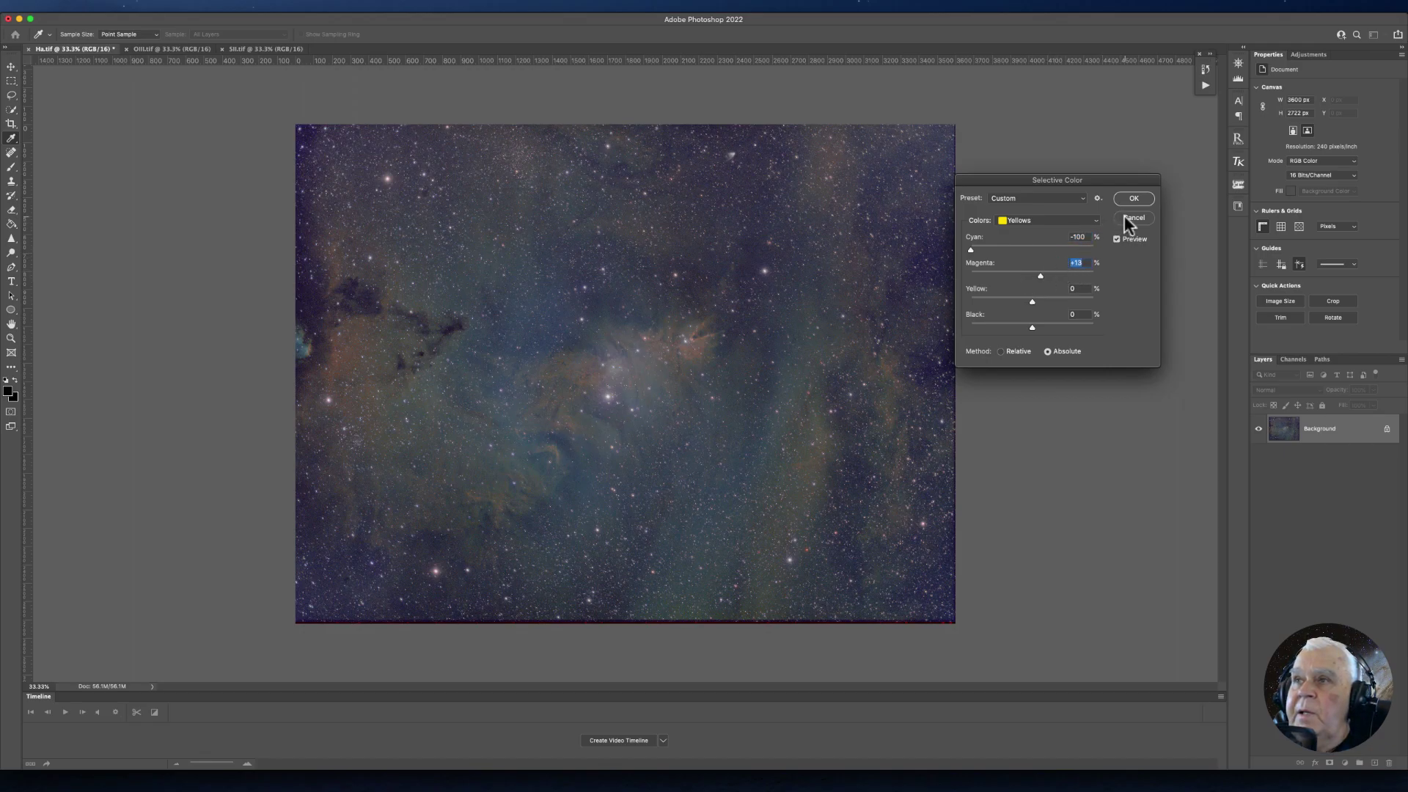
pyautogui.click(1133, 199)
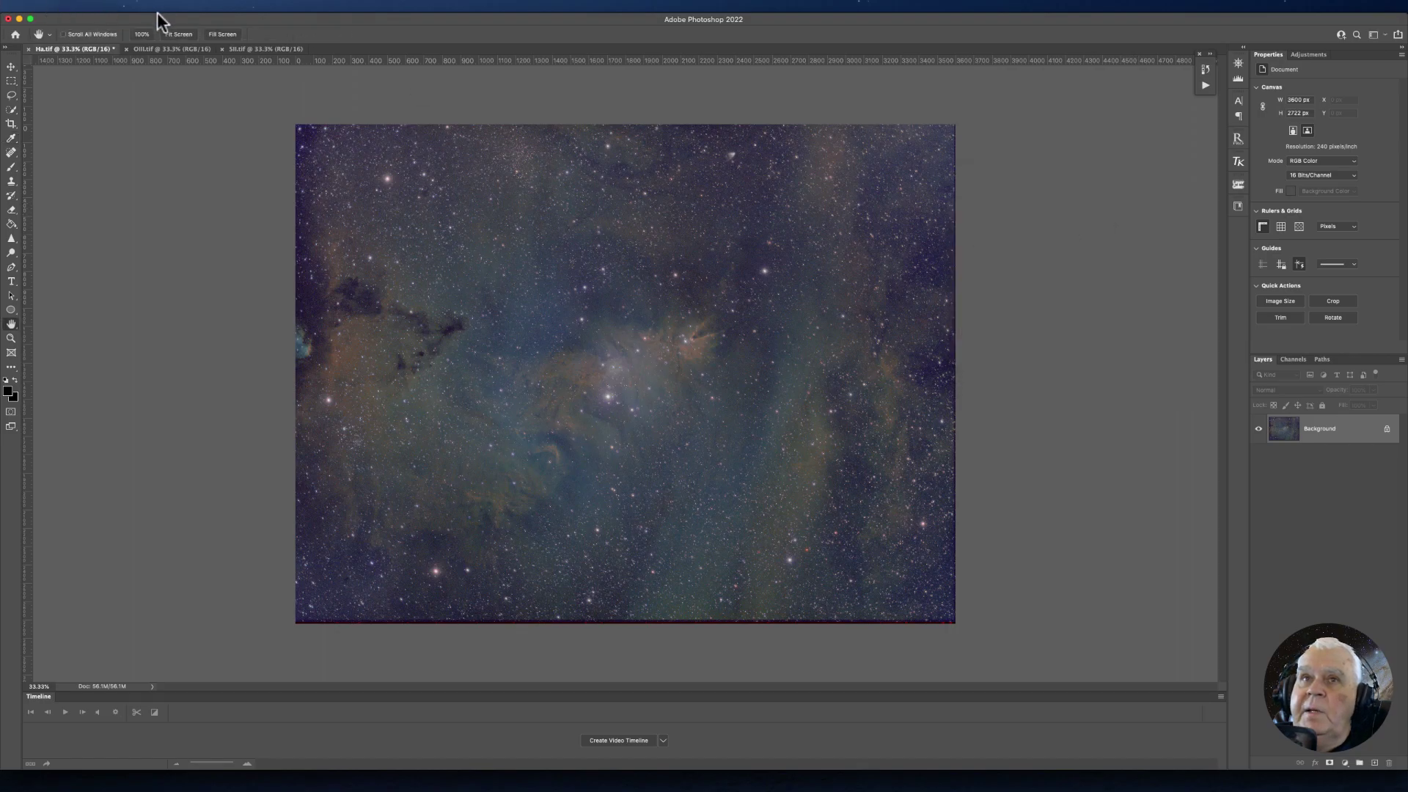
# Apply a second Selective Color pass on Cyans with Yellow -72 and Black -27.
pyautogui.click(136, 6)
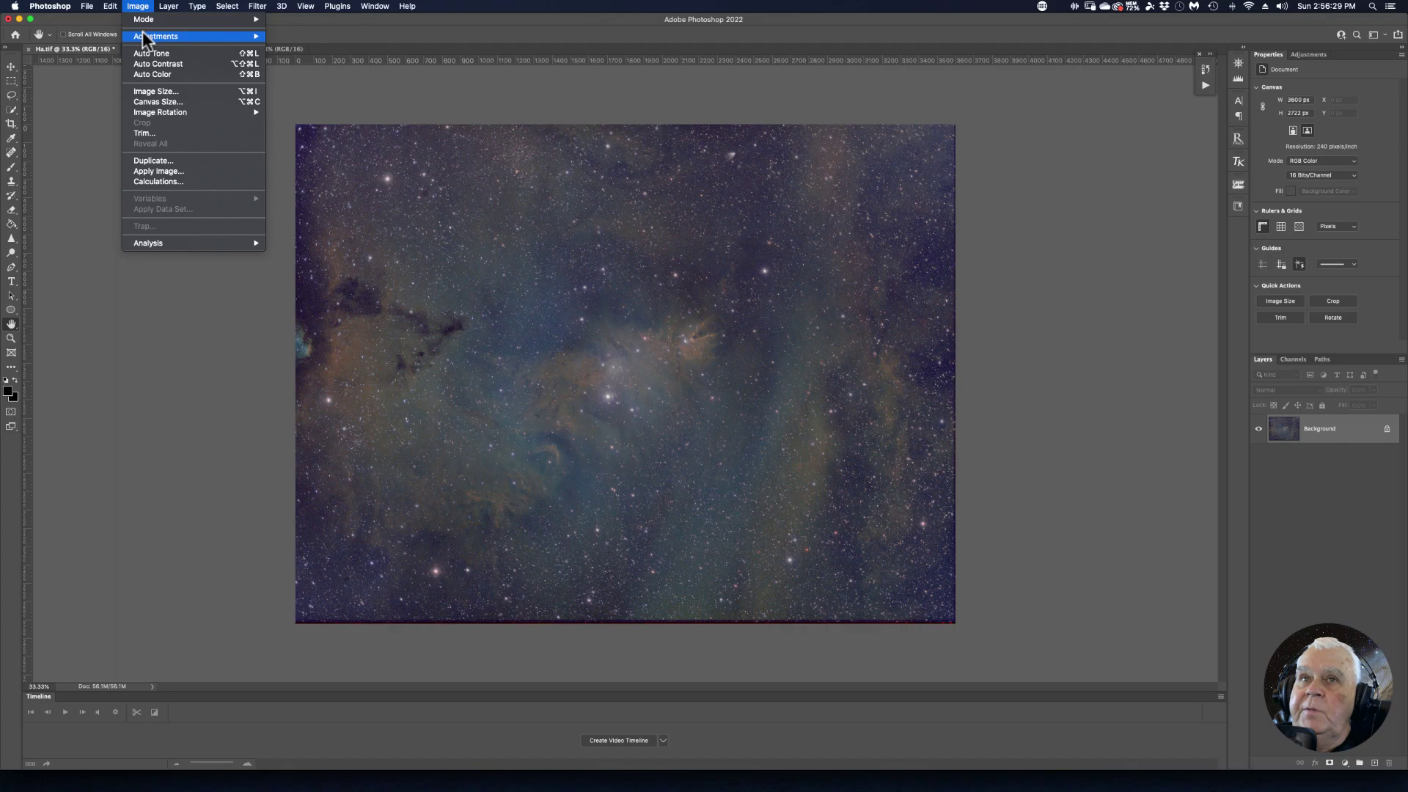
pyautogui.moveTo(227, 36)
pyautogui.click(301, 206)
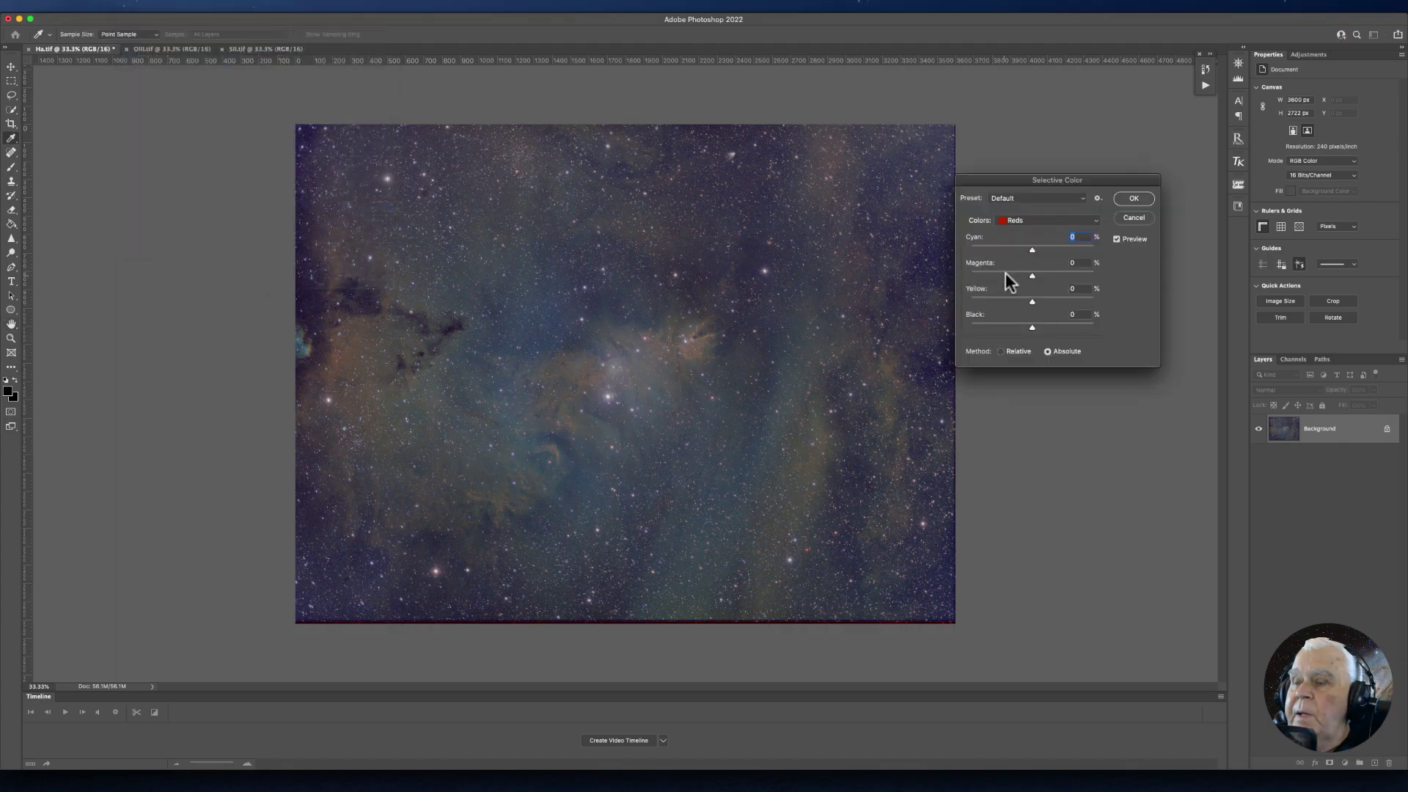
pyautogui.click(1098, 218)
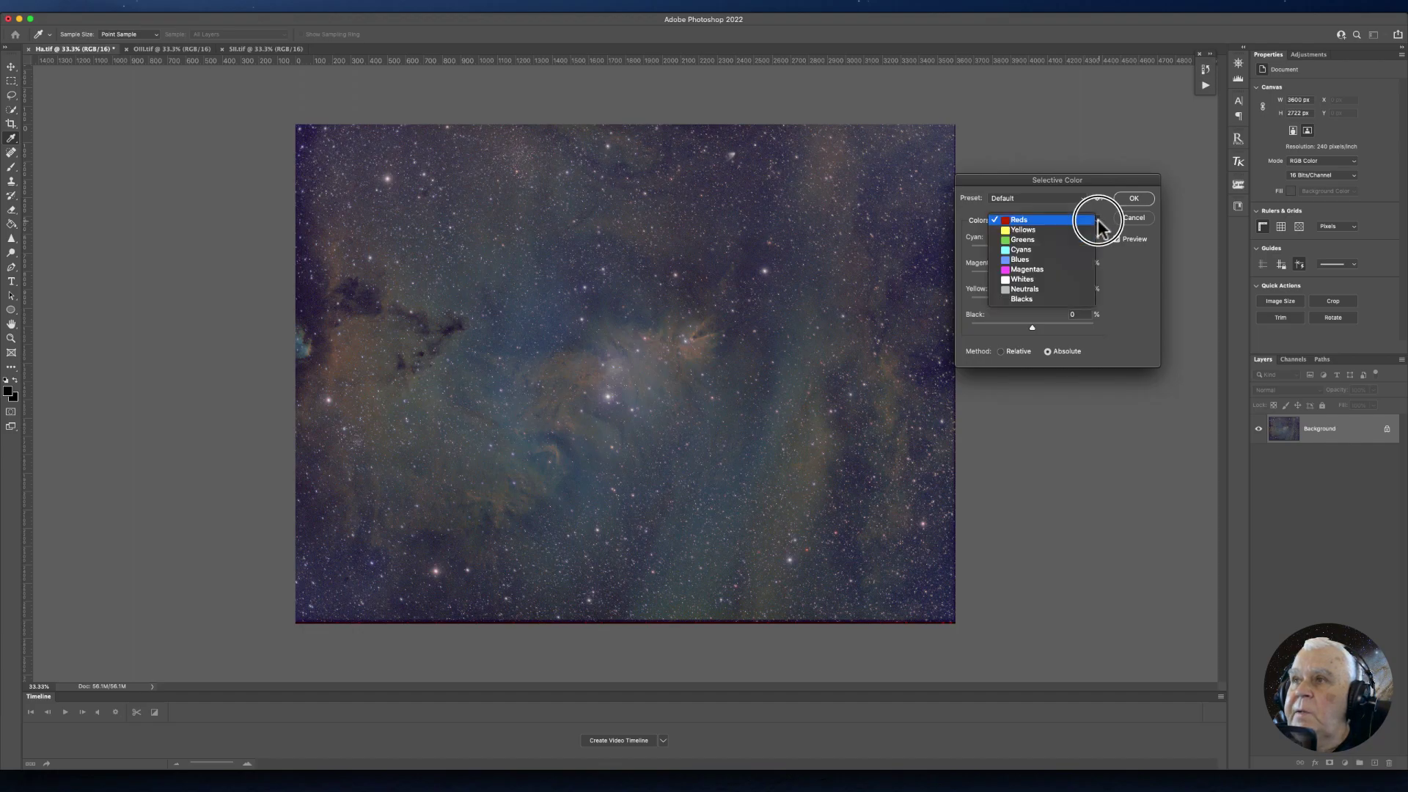
pyautogui.click(1025, 248)
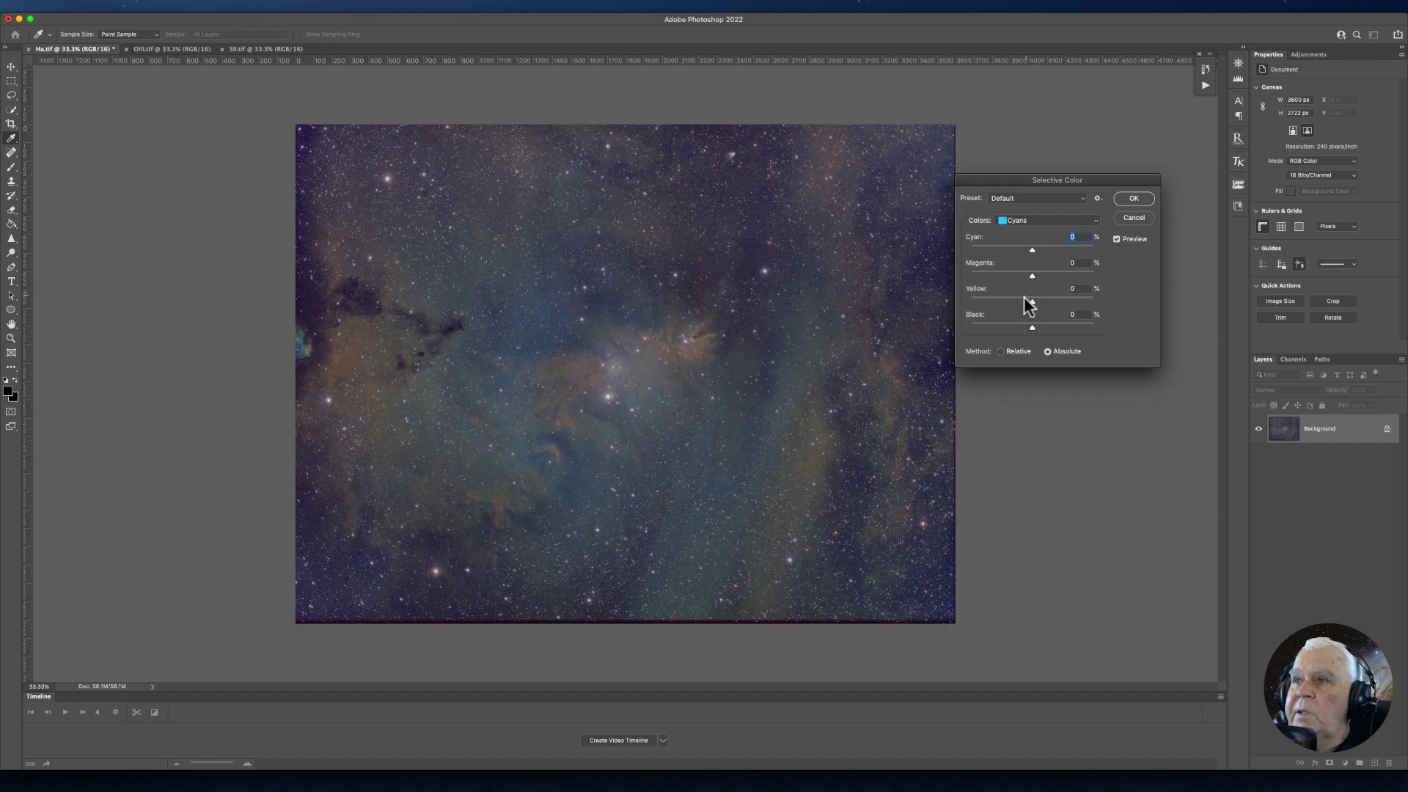
pyautogui.moveTo(1032, 302); pyautogui.dragTo(986, 306)
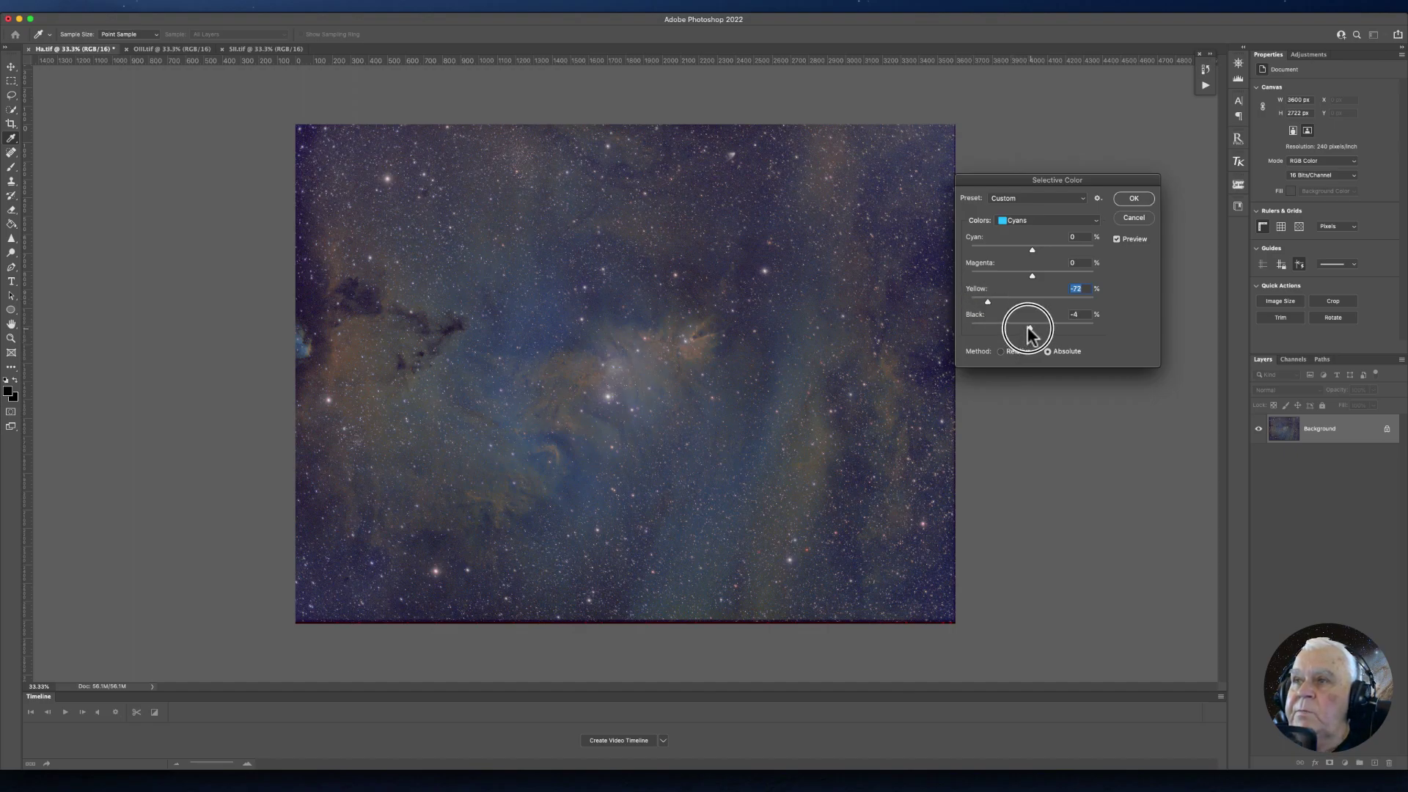
pyautogui.moveTo(1018, 329)
pyautogui.mouseDown()
pyautogui.moveTo(982, 328)
pyautogui.moveTo(1015, 321)
pyautogui.mouseUp()
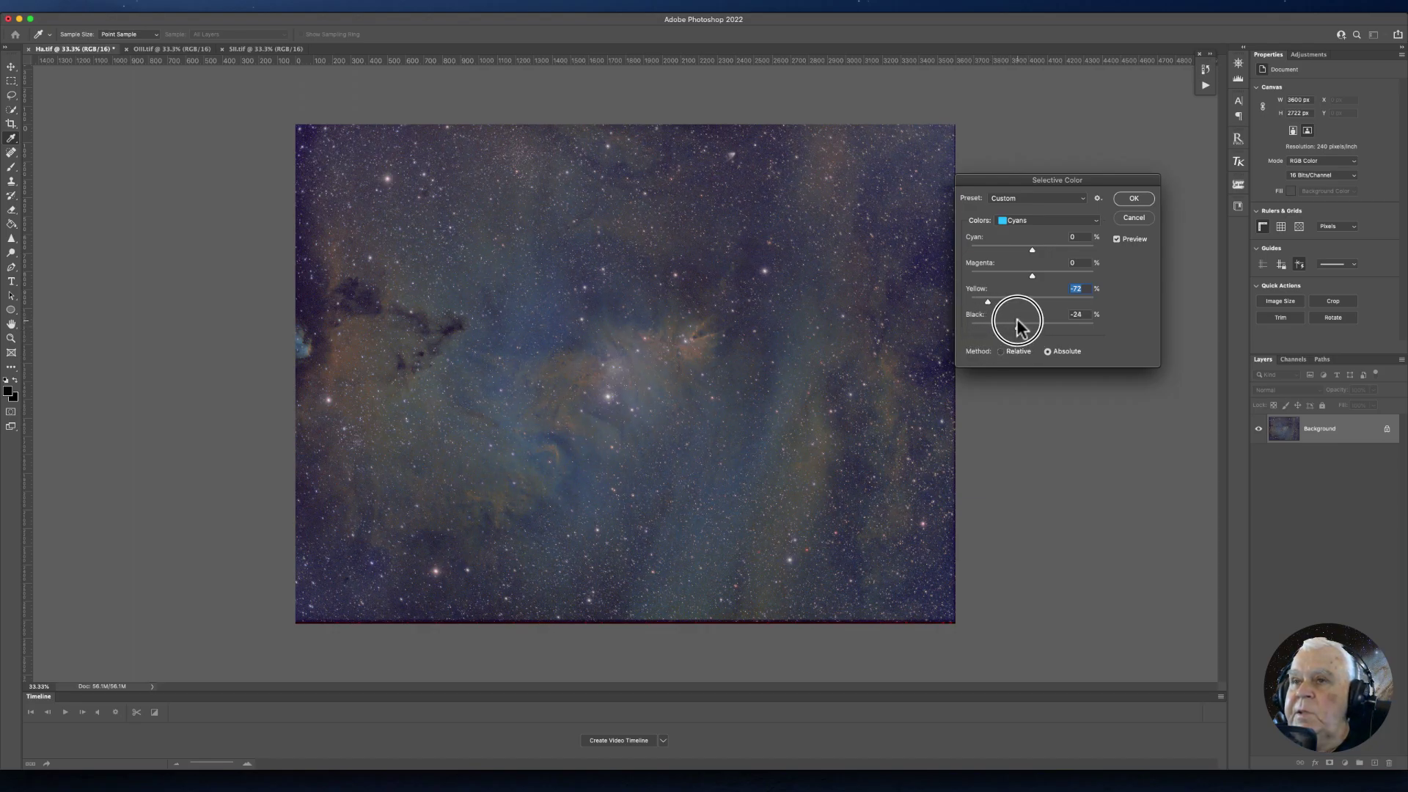
pyautogui.click(1134, 198)
pyautogui.press('h')
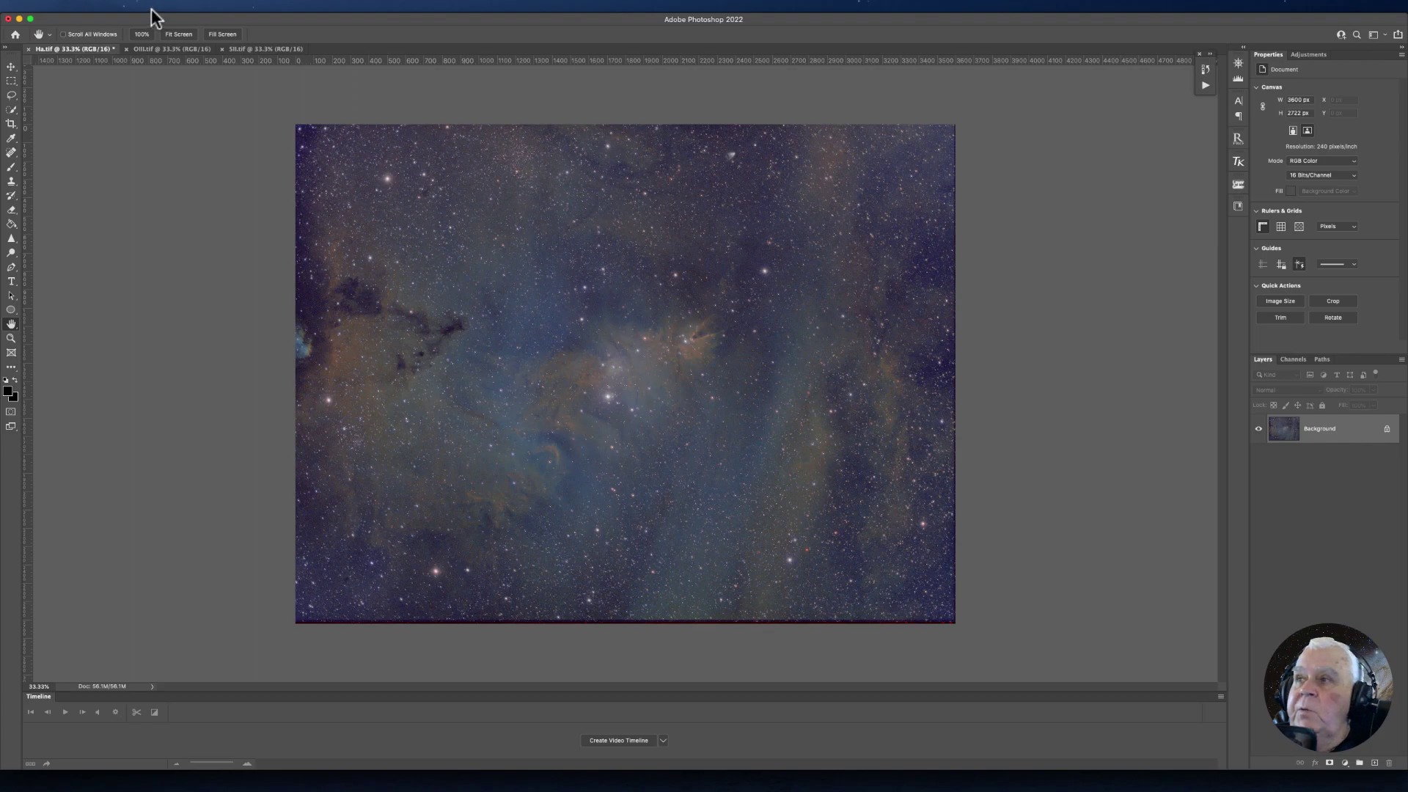
# Add a Curves adjustment layer and set a shadow point at about Input 52, Output 47.
pyautogui.click(1345, 763)
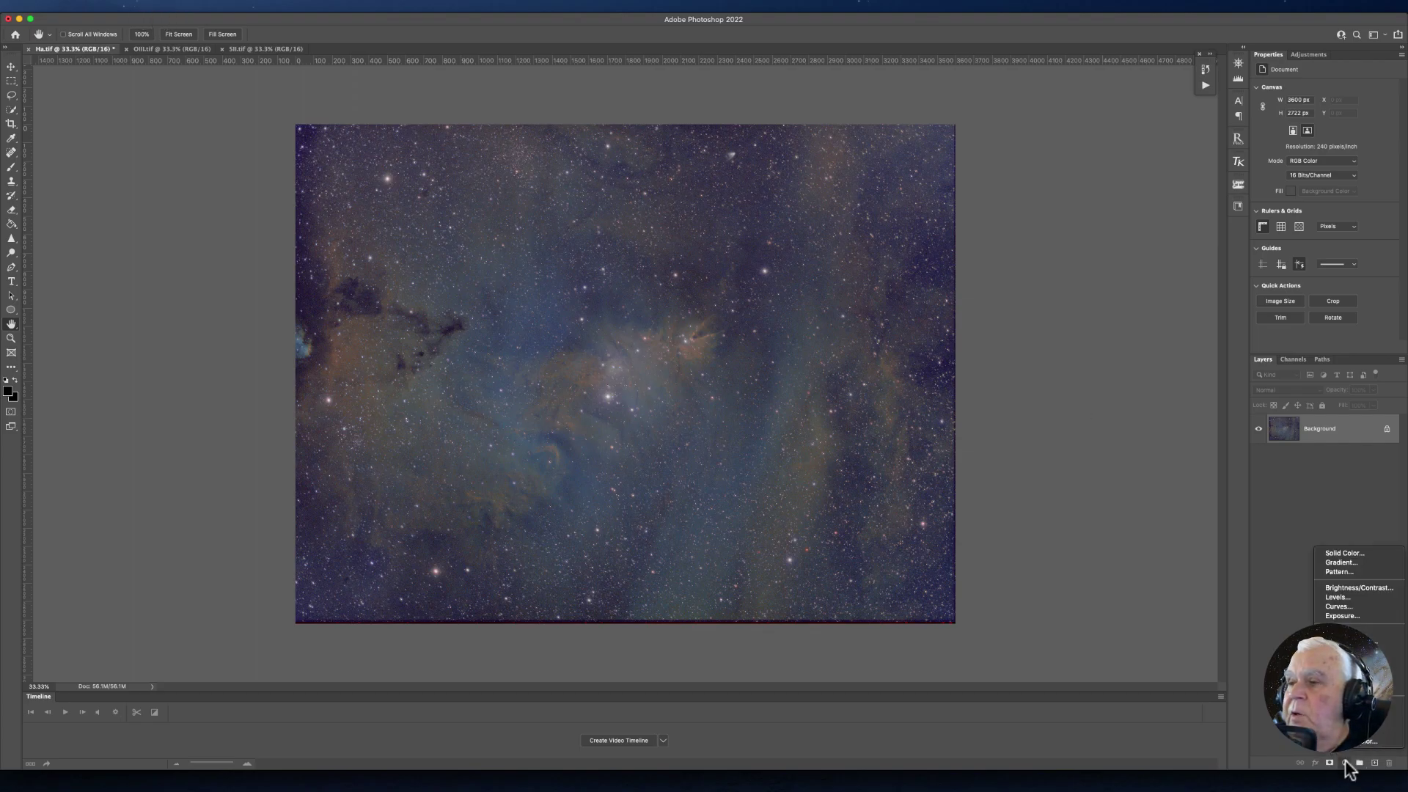
pyautogui.click(1339, 606)
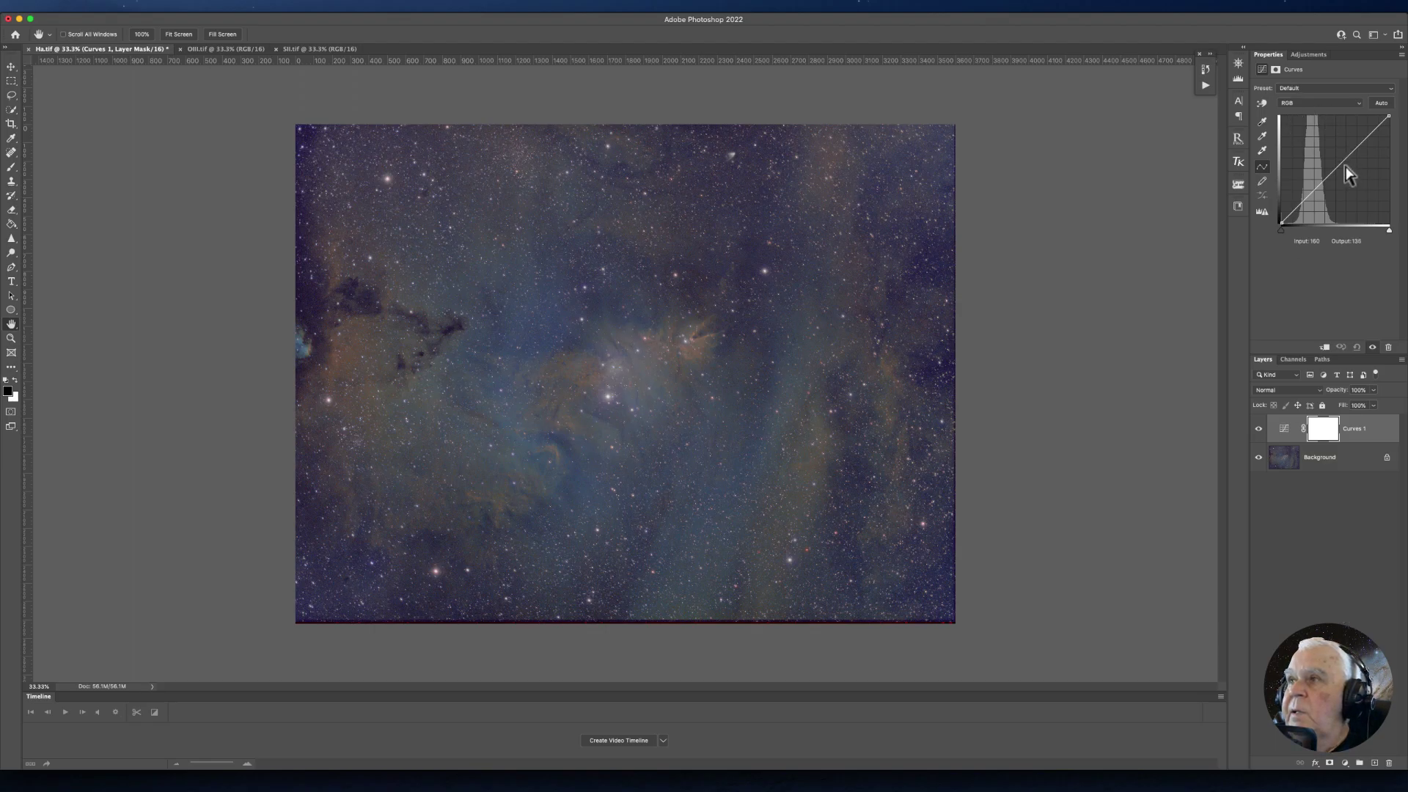
pyautogui.moveTo(1343, 161); pyautogui.dragTo(1298, 208)
pyautogui.moveTo(1338, 157); pyautogui.dragTo(1345, 157)
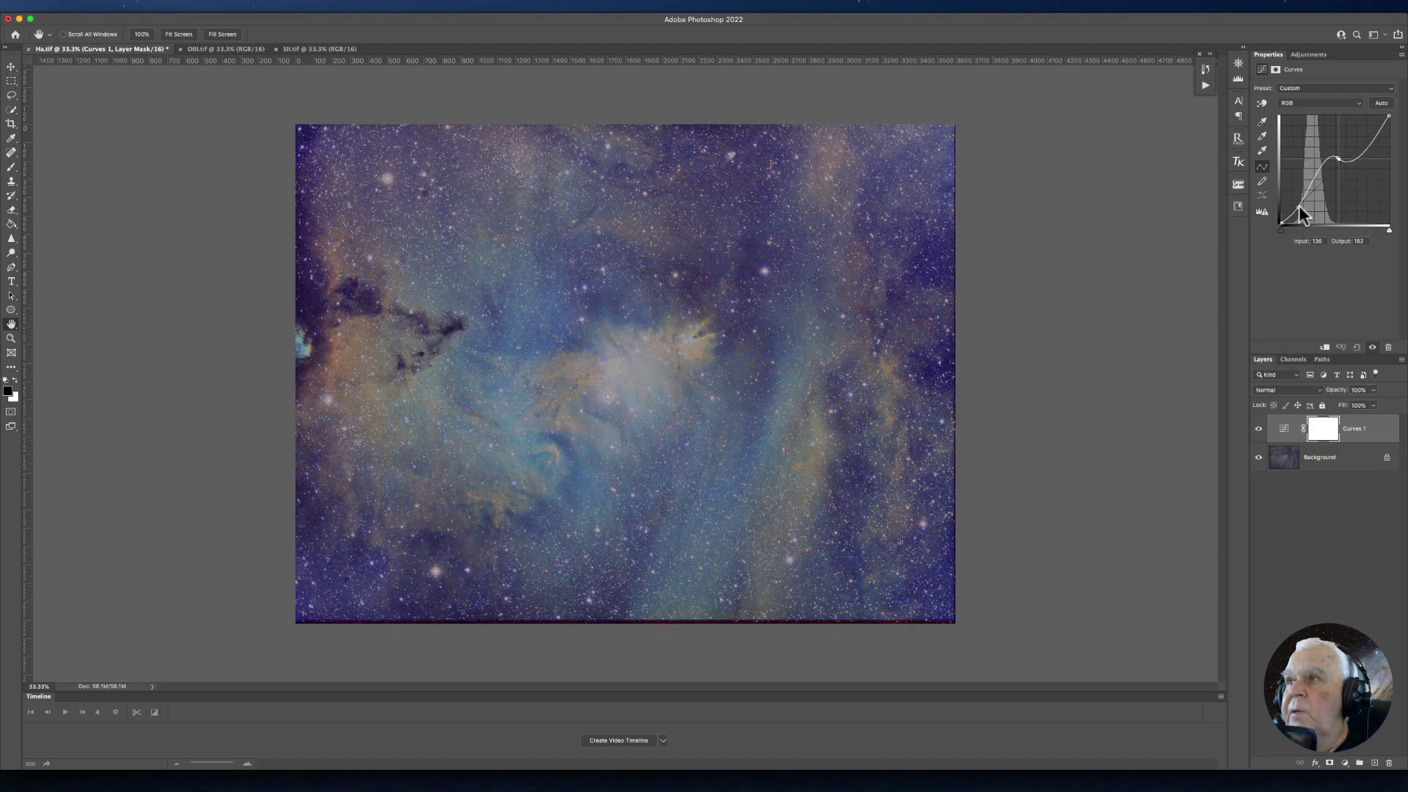
pyautogui.moveTo(1300, 205); pyautogui.dragTo(1298, 208)
pyautogui.moveTo(1197, 208); pyautogui.dragTo(1197, 208)
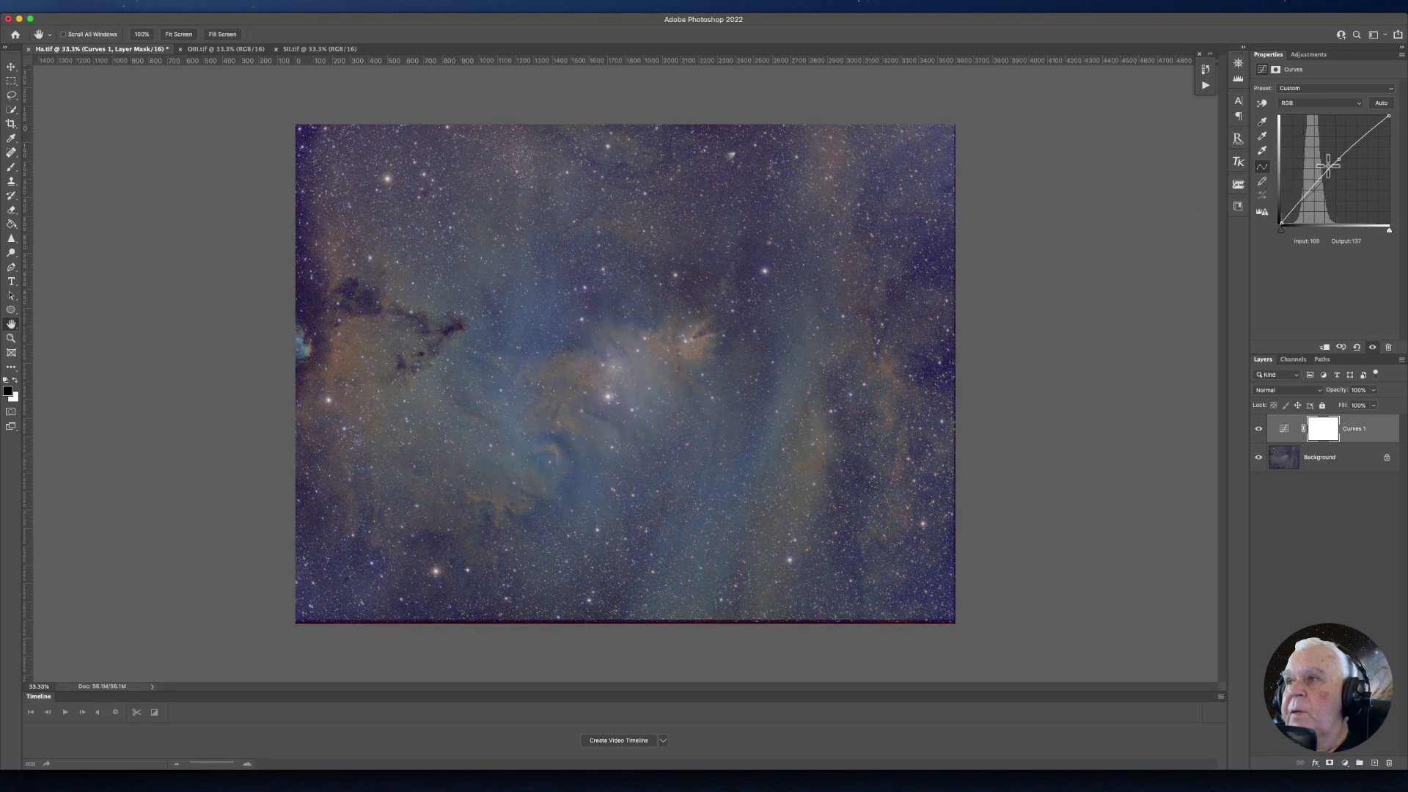
pyautogui.moveTo(1340, 156); pyautogui.dragTo(1190, 163)
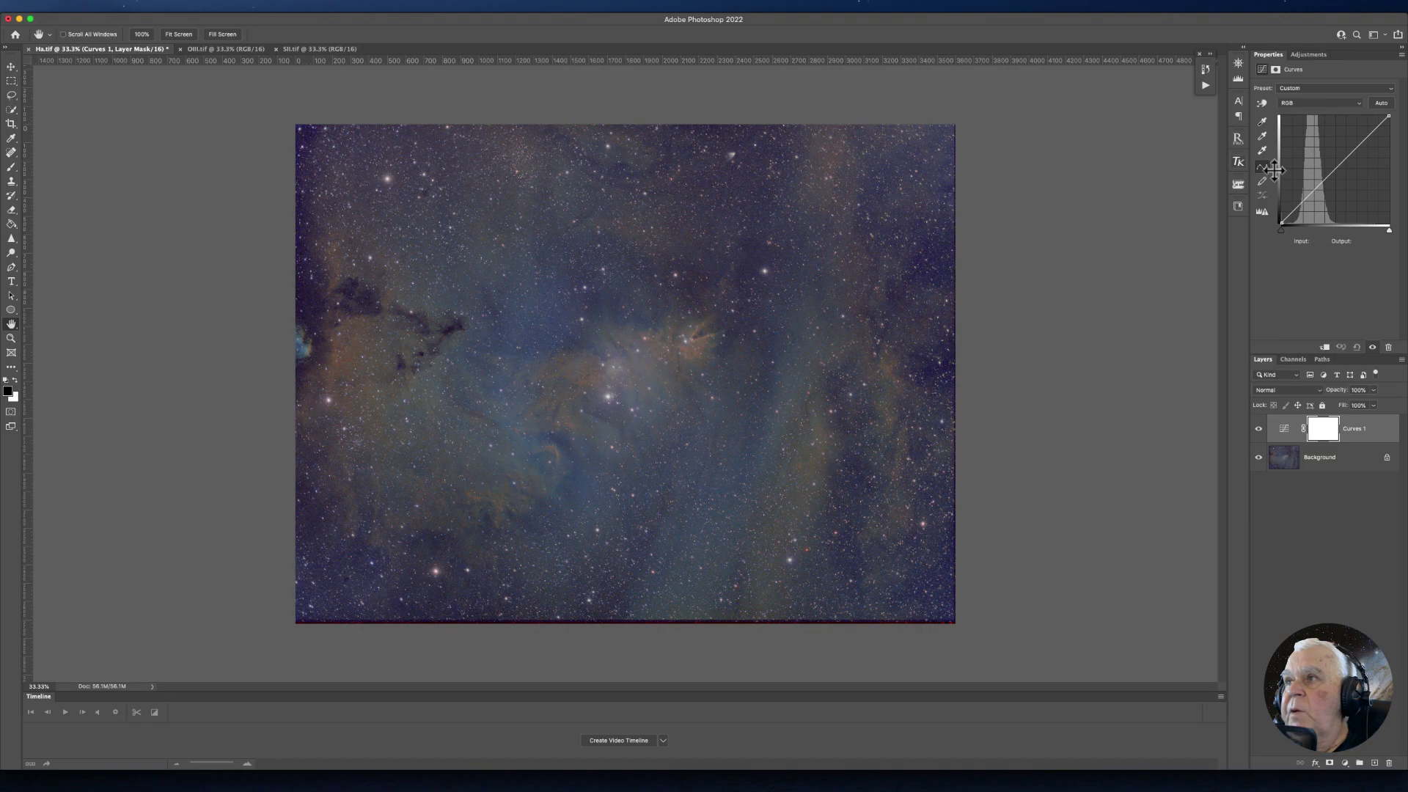
pyautogui.moveTo(1303, 202); pyautogui.dragTo(1321, 183)
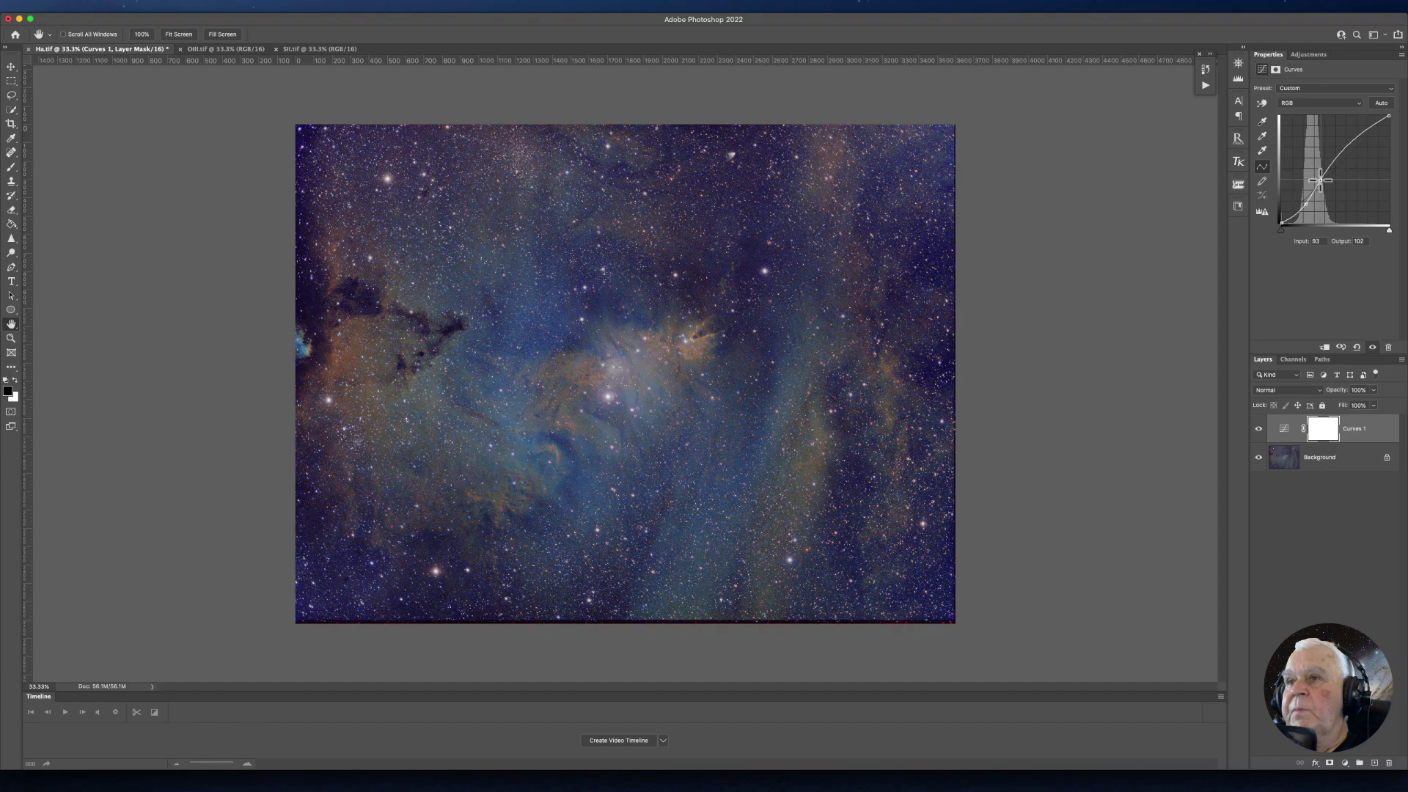
pyautogui.moveTo(1305, 206); pyautogui.dragTo(1304, 203)
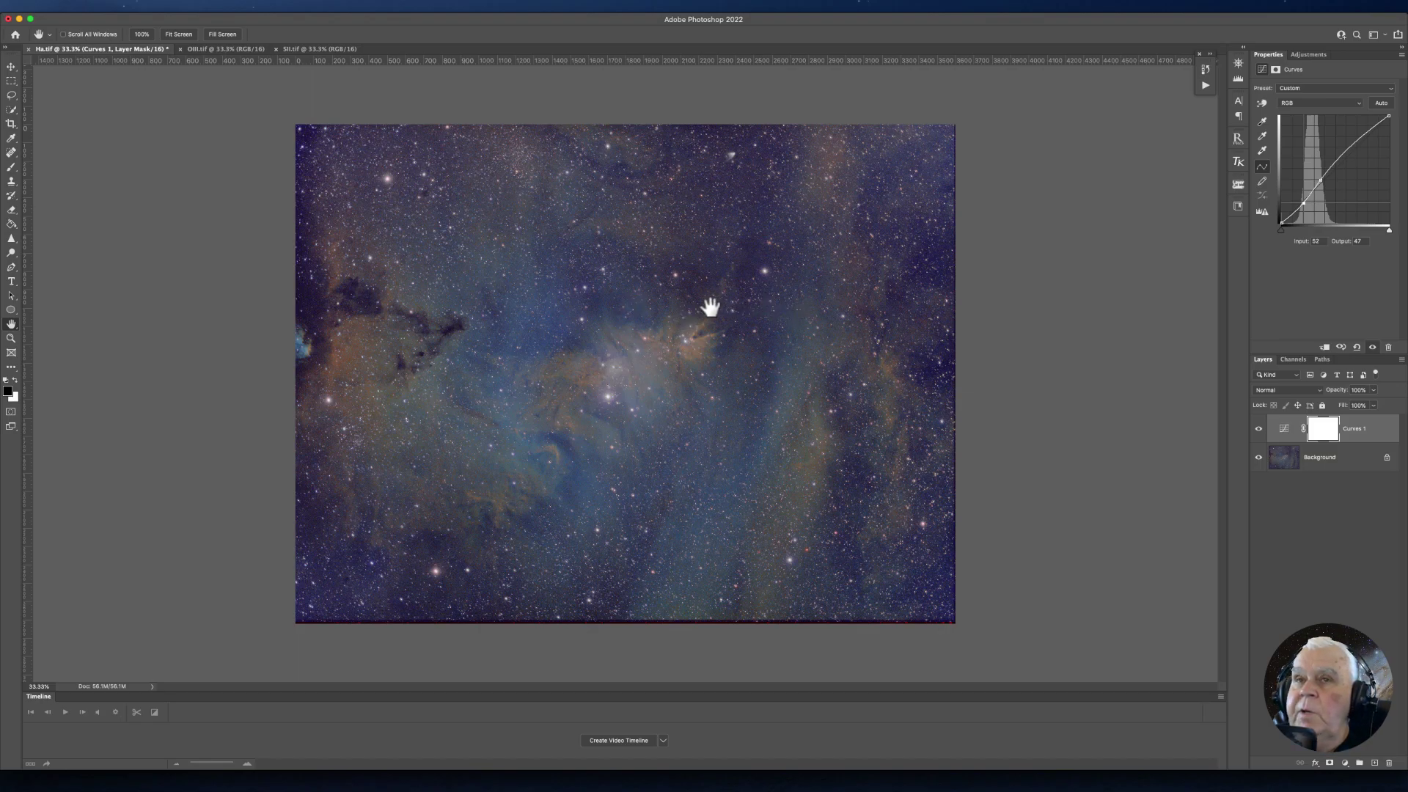
# Preview the Reduce Noise filter, then close it without applying.
pyautogui.click(258, 7)
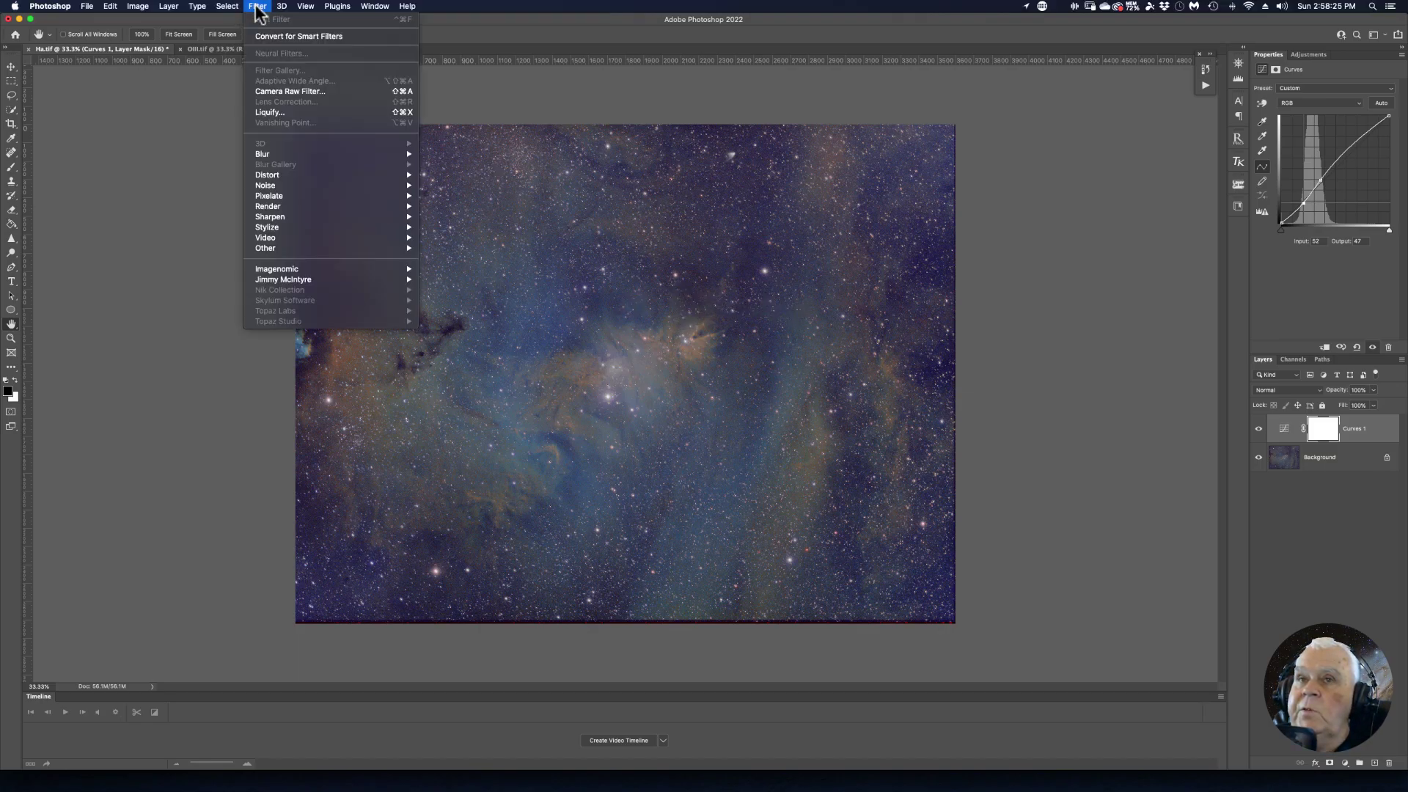
pyautogui.moveTo(268, 185)
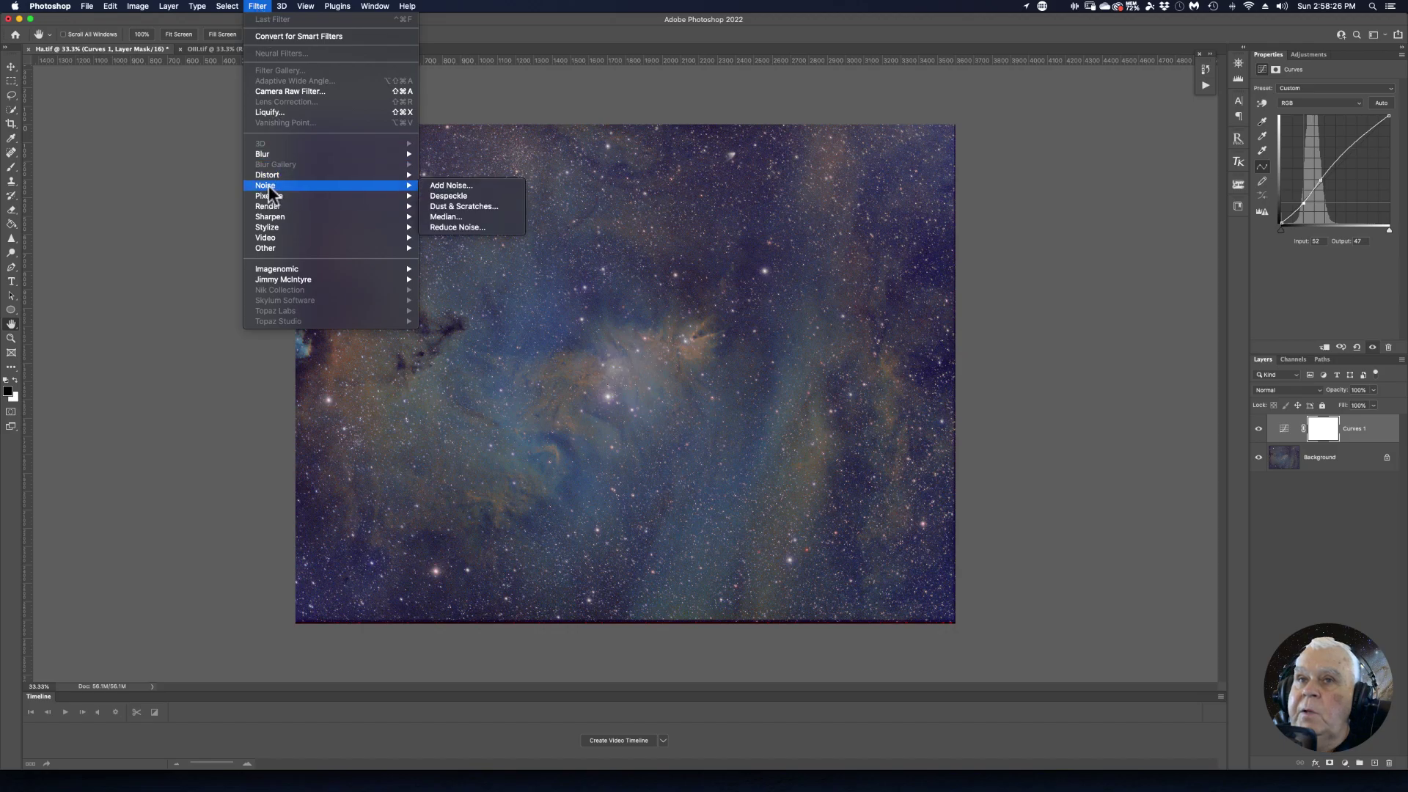
pyautogui.click(442, 223)
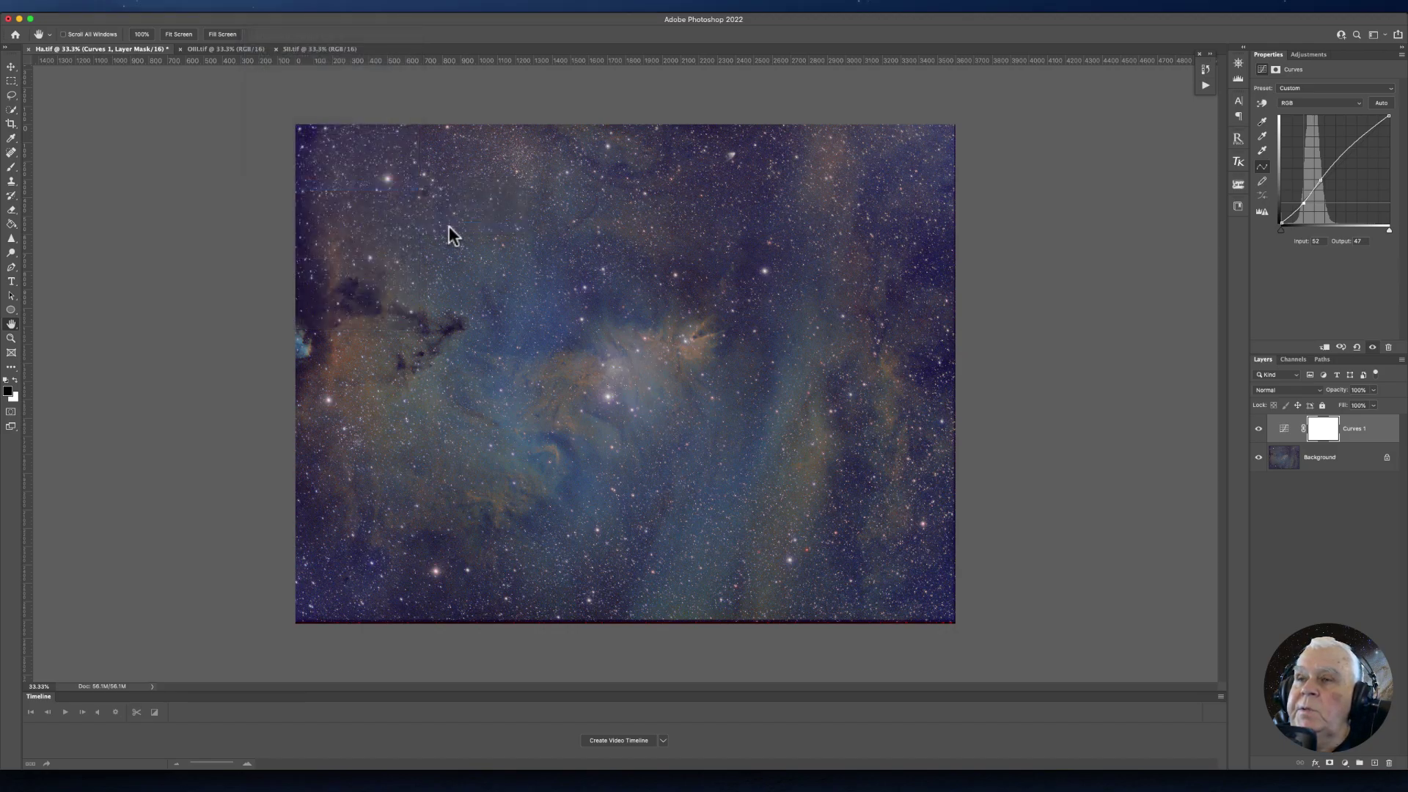
pyautogui.moveTo(913, 114); pyautogui.dragTo(631, 128)
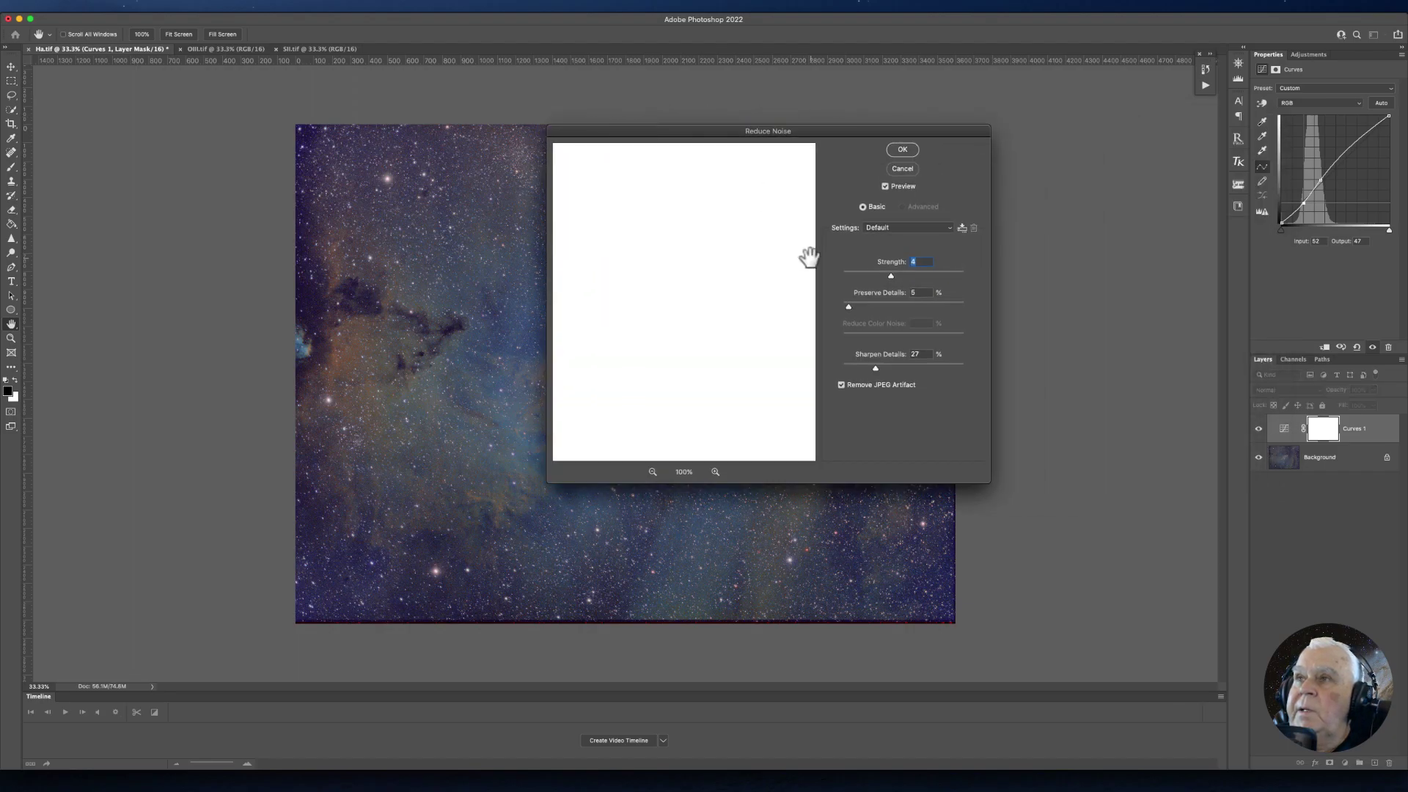
pyautogui.moveTo(665, 131); pyautogui.dragTo(751, 139)
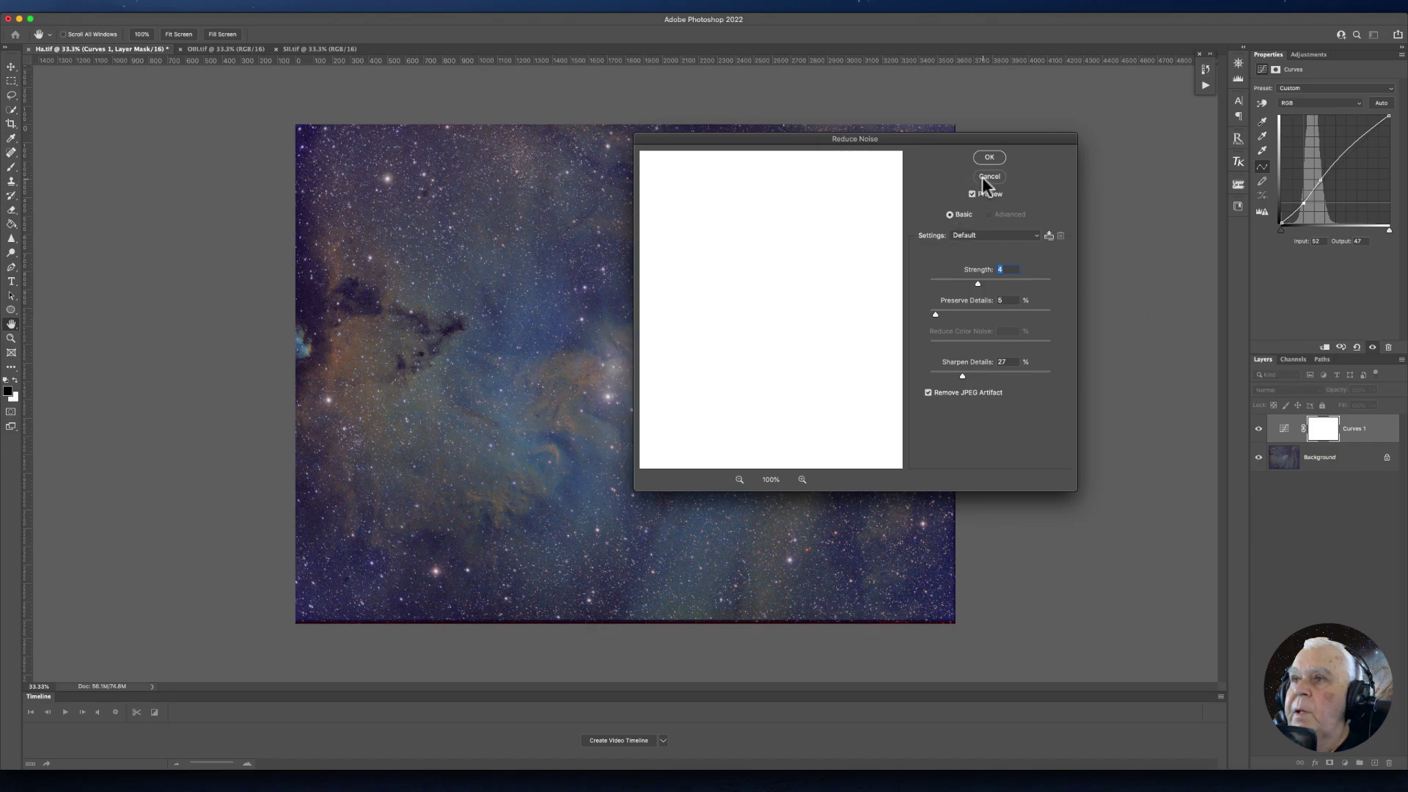
pyautogui.click(989, 157)
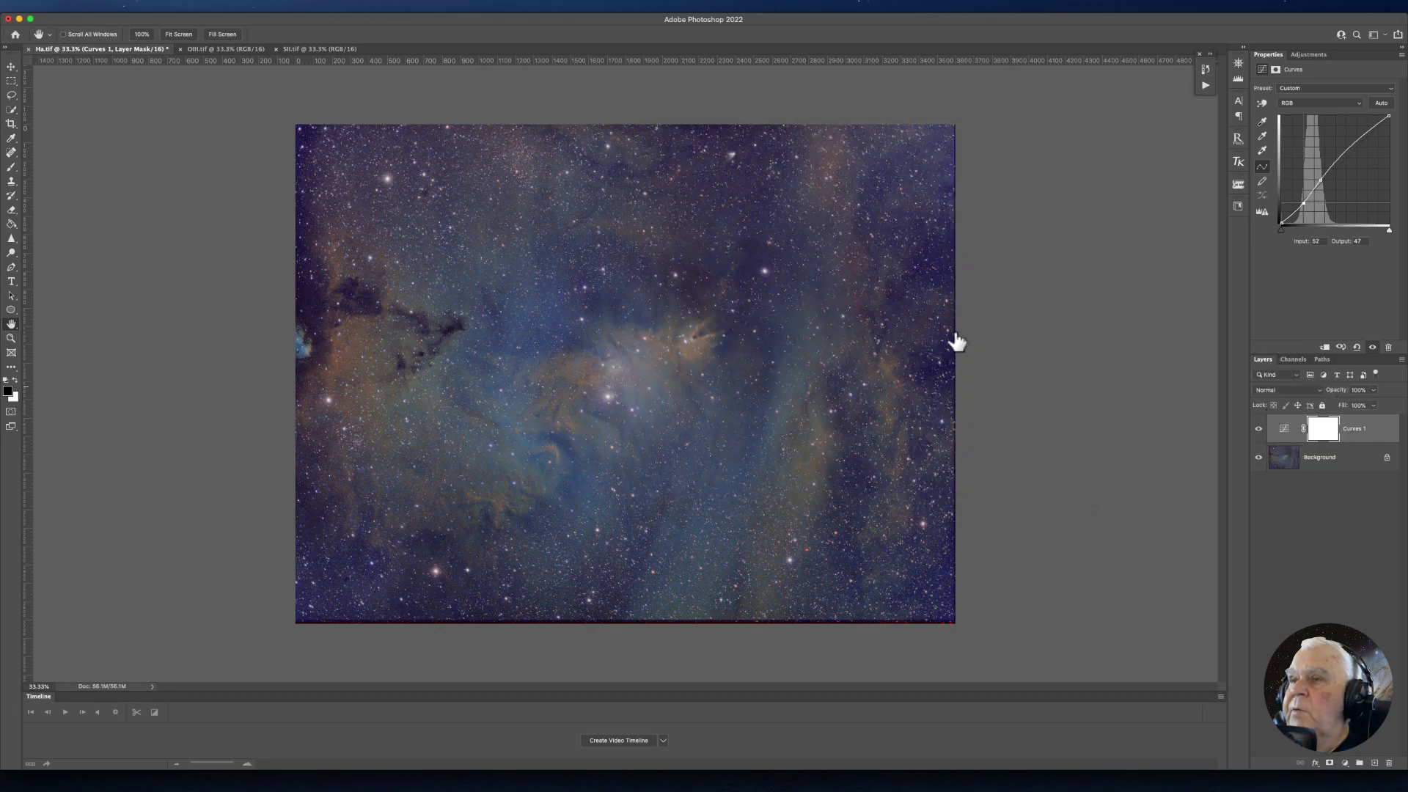
# Flatten the Curves adjustment into a single Background layer.
pyautogui.click(167, 9)
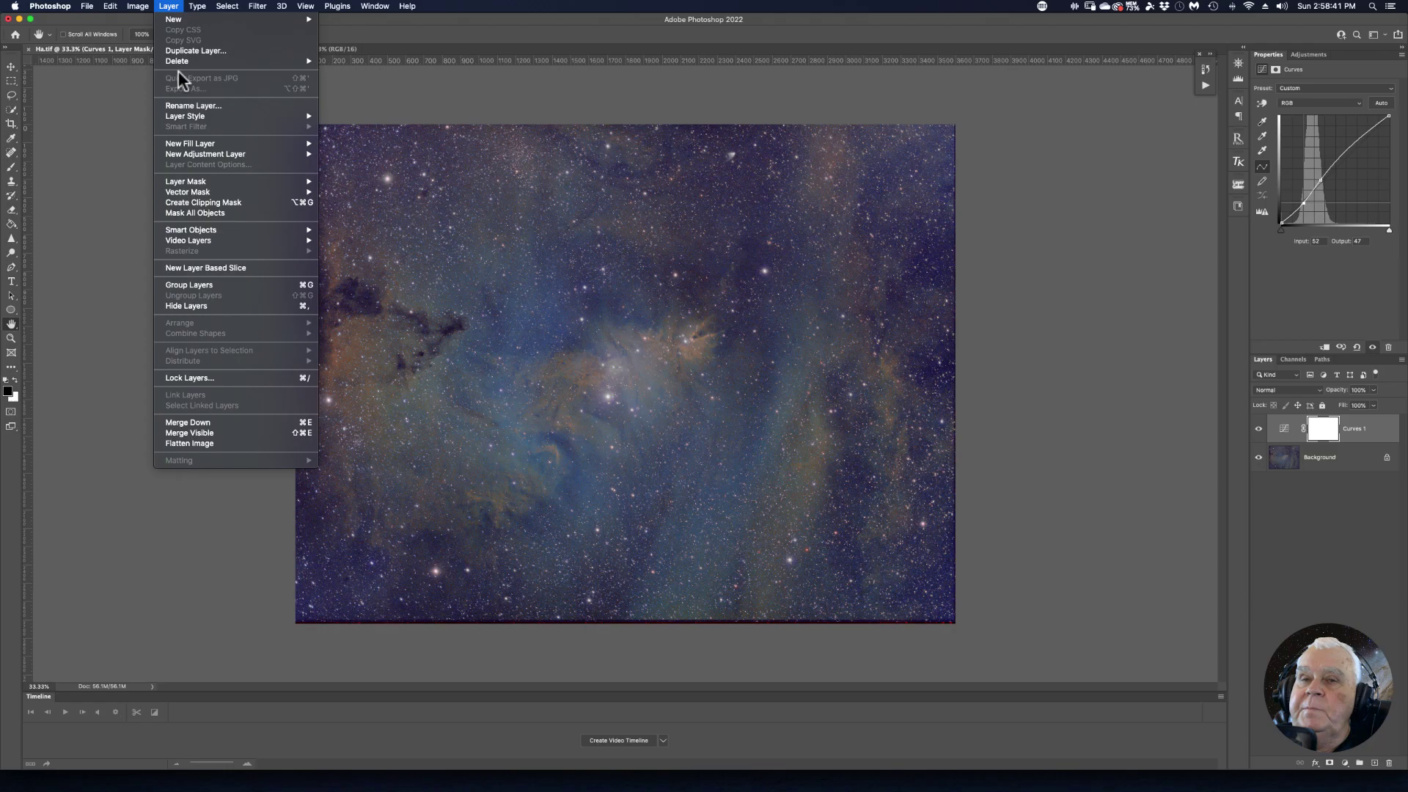
pyautogui.click(218, 442)
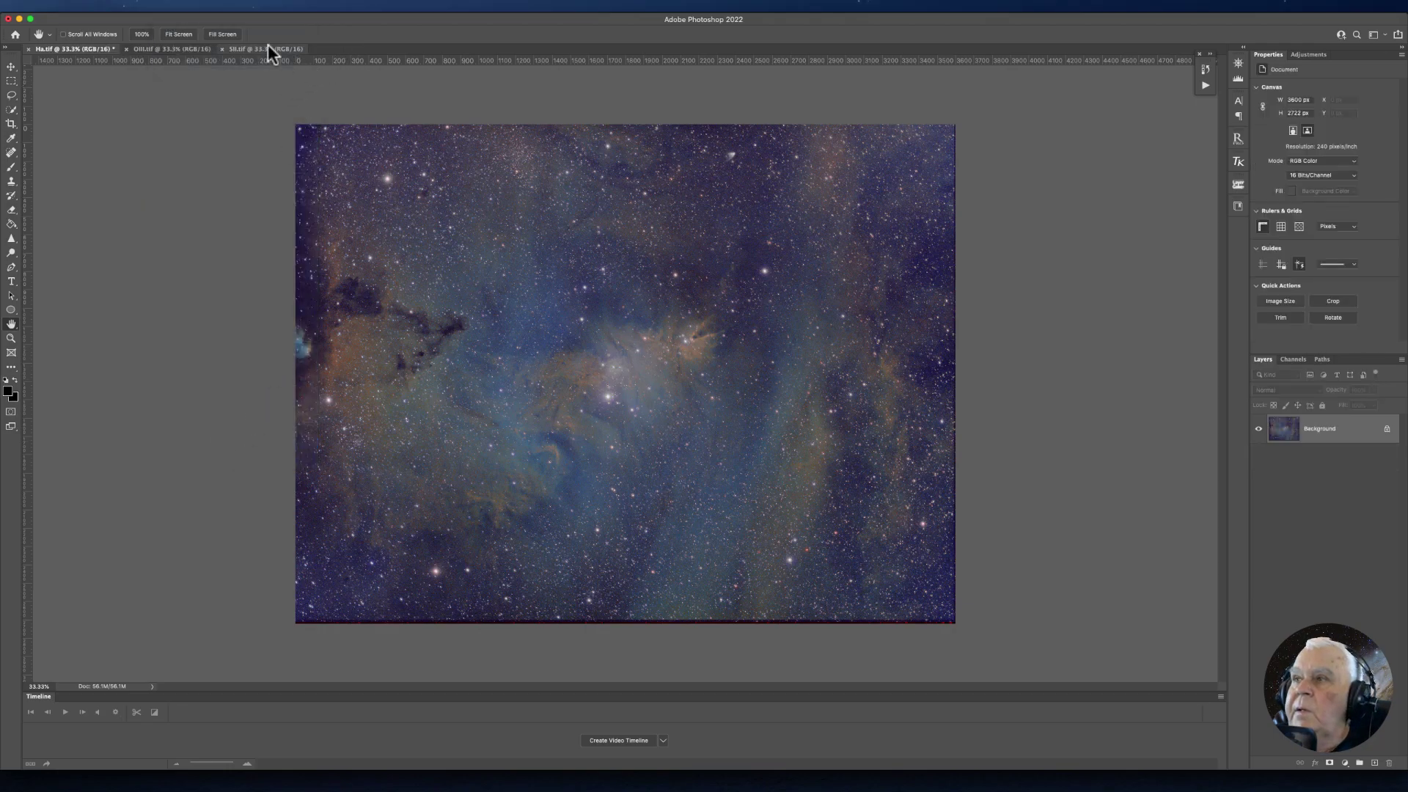
pyautogui.click(257, 6)
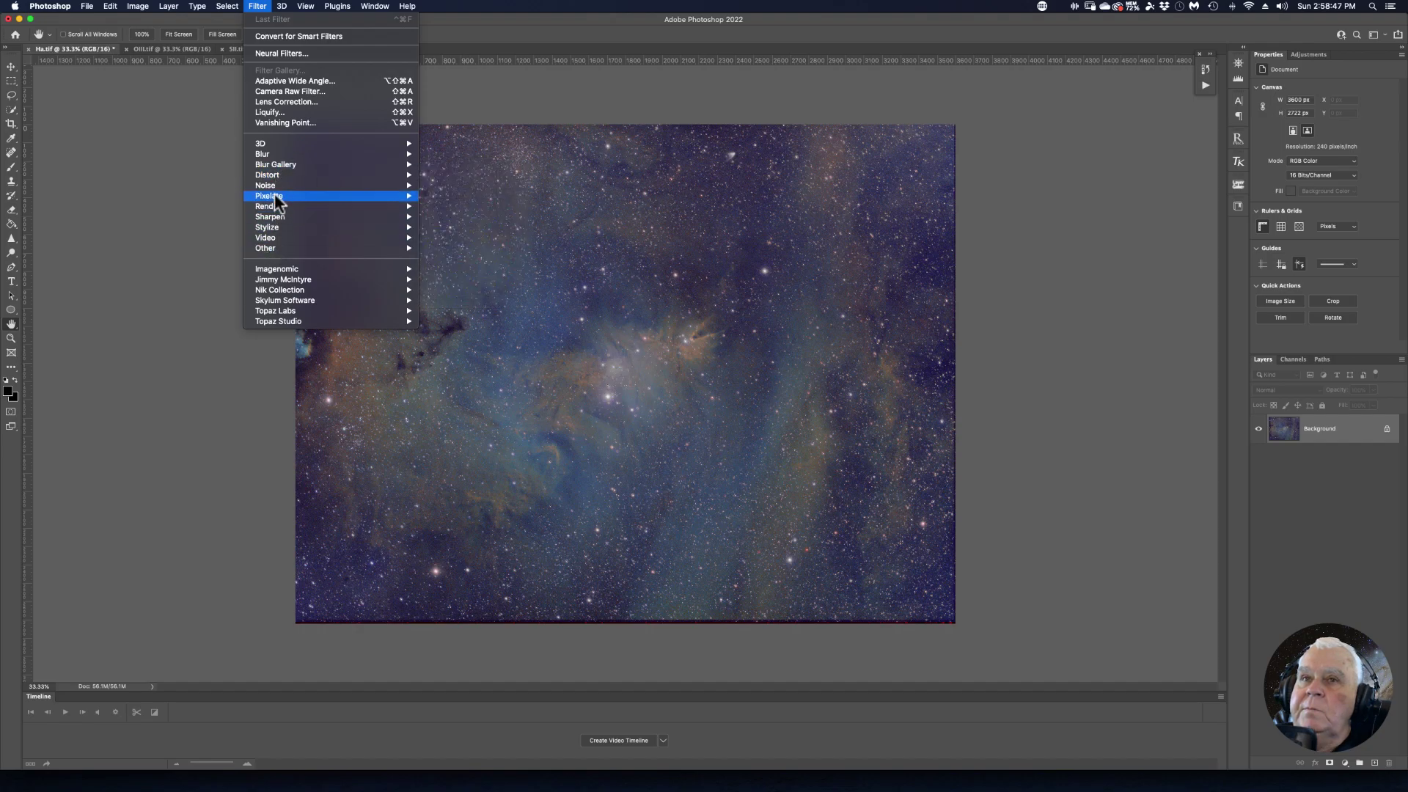
# Apply Reduce Noise with Strength 4, Preserve Details 23%, Color Noise 25% and Sharpen 27%.
pyautogui.moveTo(273, 186)
pyautogui.click(461, 228)
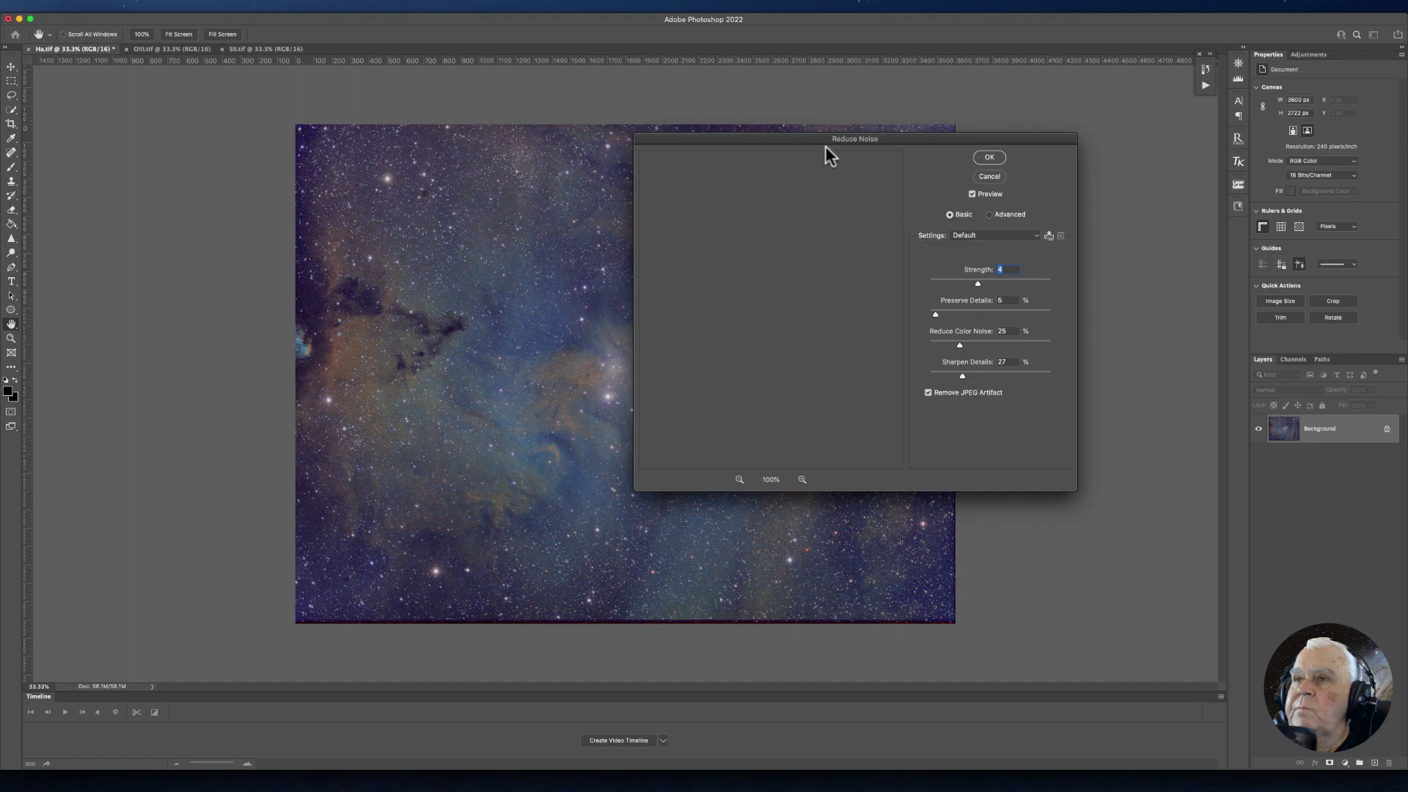
pyautogui.moveTo(763, 138); pyautogui.dragTo(658, 127)
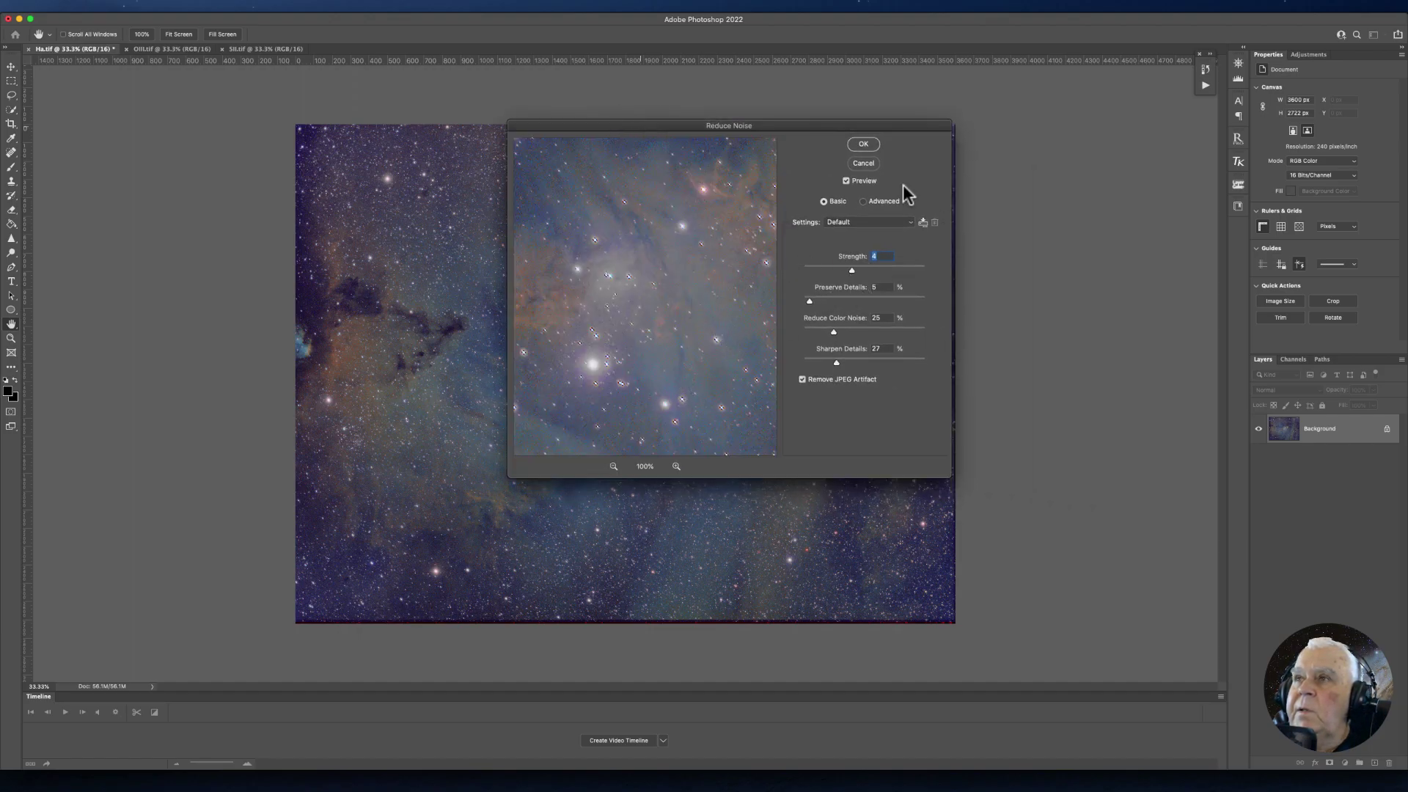
pyautogui.moveTo(651, 319); pyautogui.dragTo(704, 305)
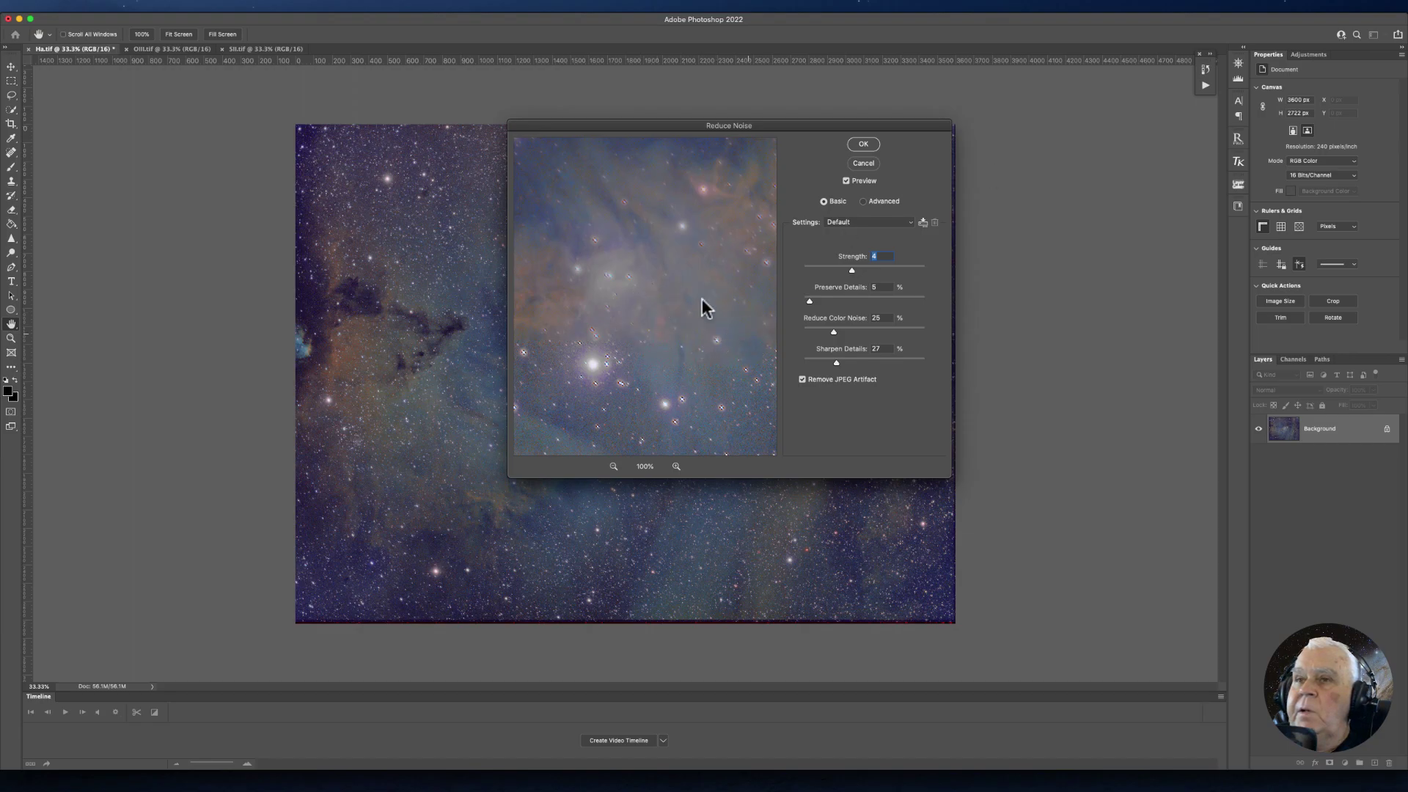
pyautogui.moveTo(610, 125); pyautogui.dragTo(823, 132)
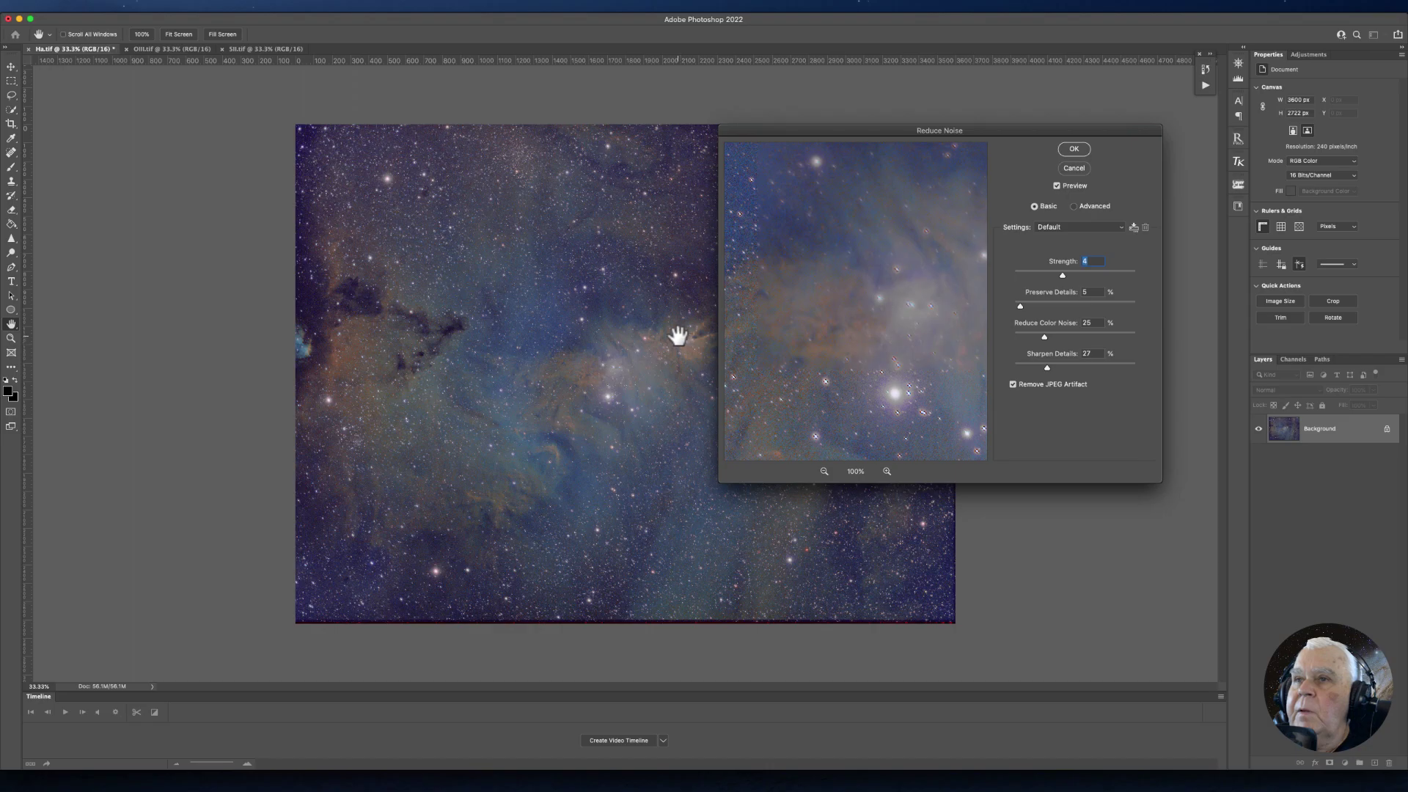
pyautogui.moveTo(791, 131); pyautogui.dragTo(439, 164)
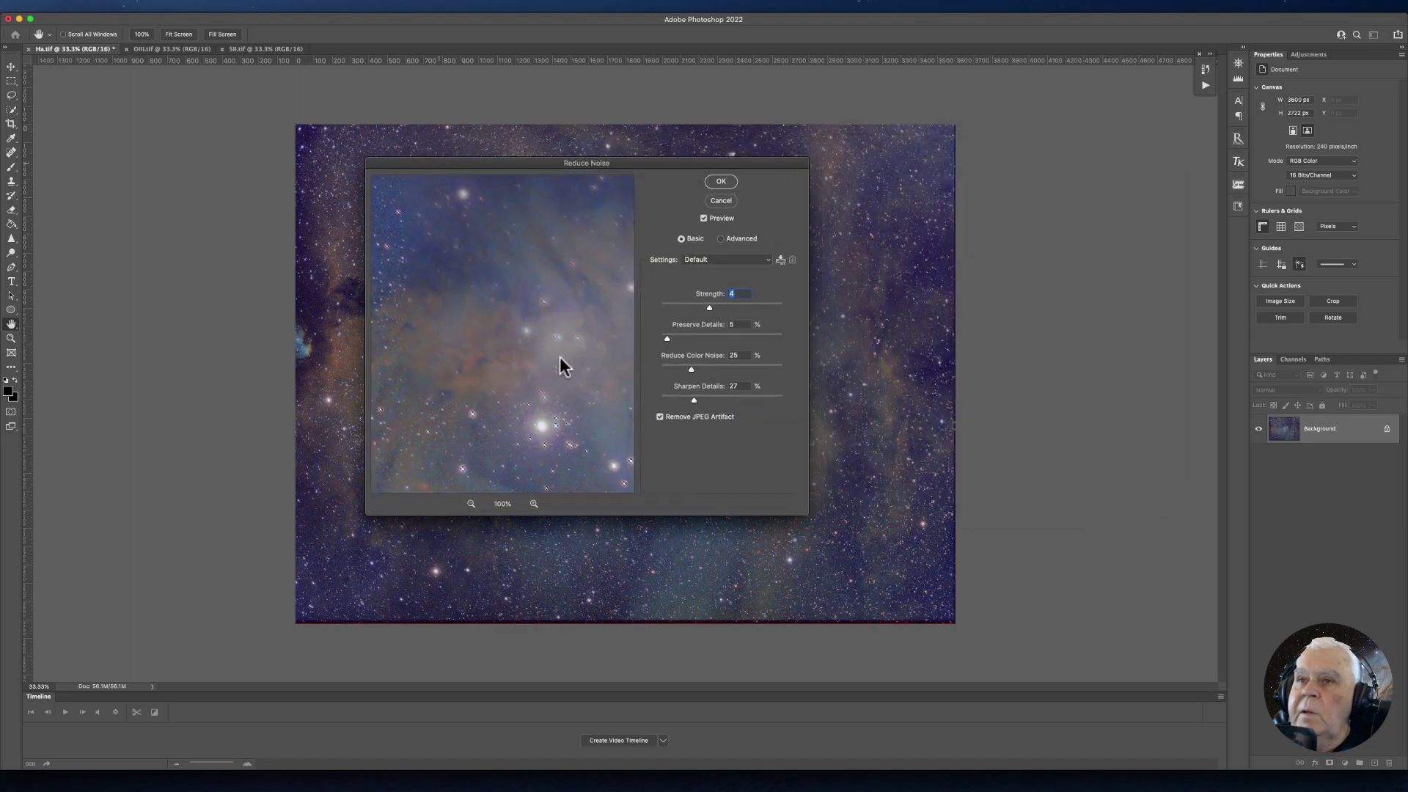
pyautogui.click(597, 267)
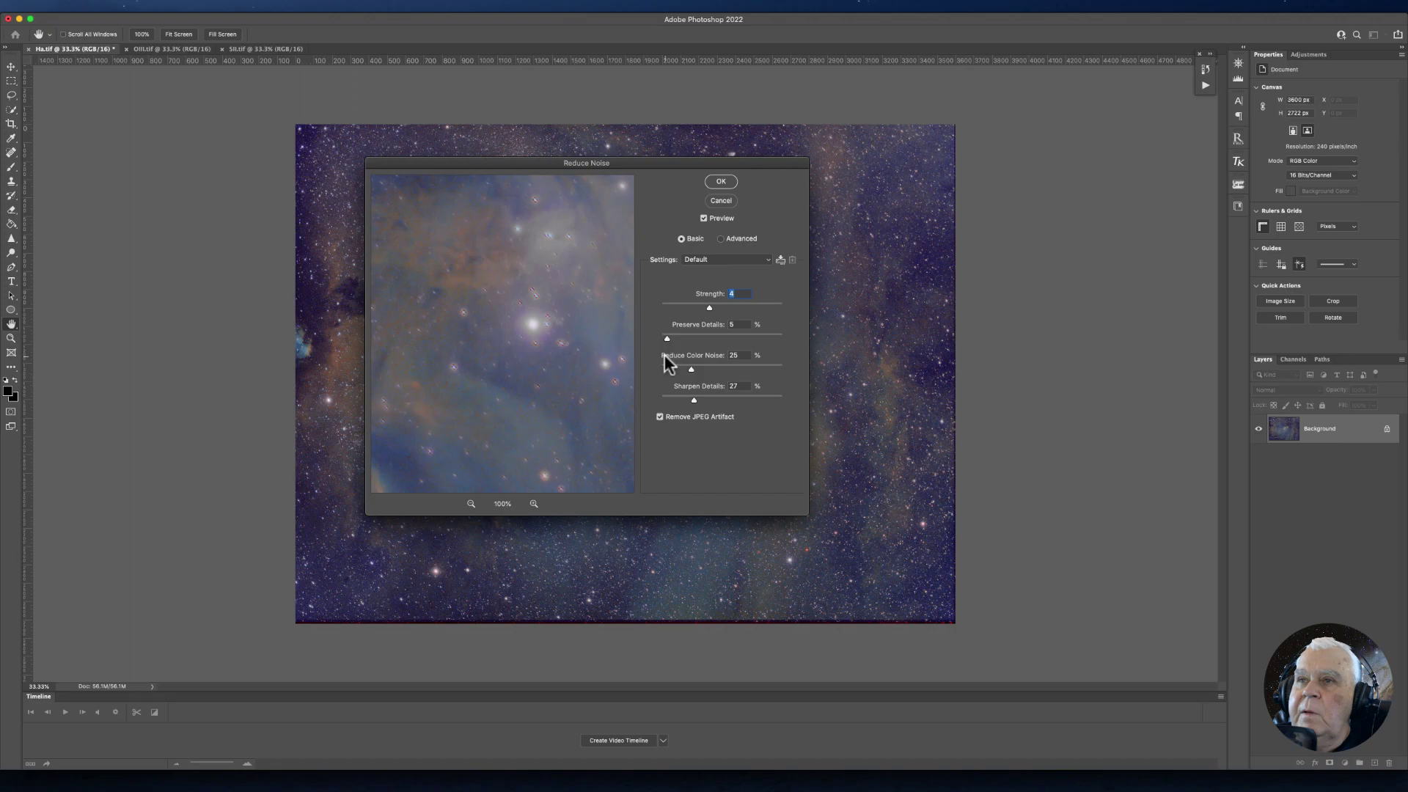
pyautogui.moveTo(668, 341); pyautogui.dragTo(677, 307)
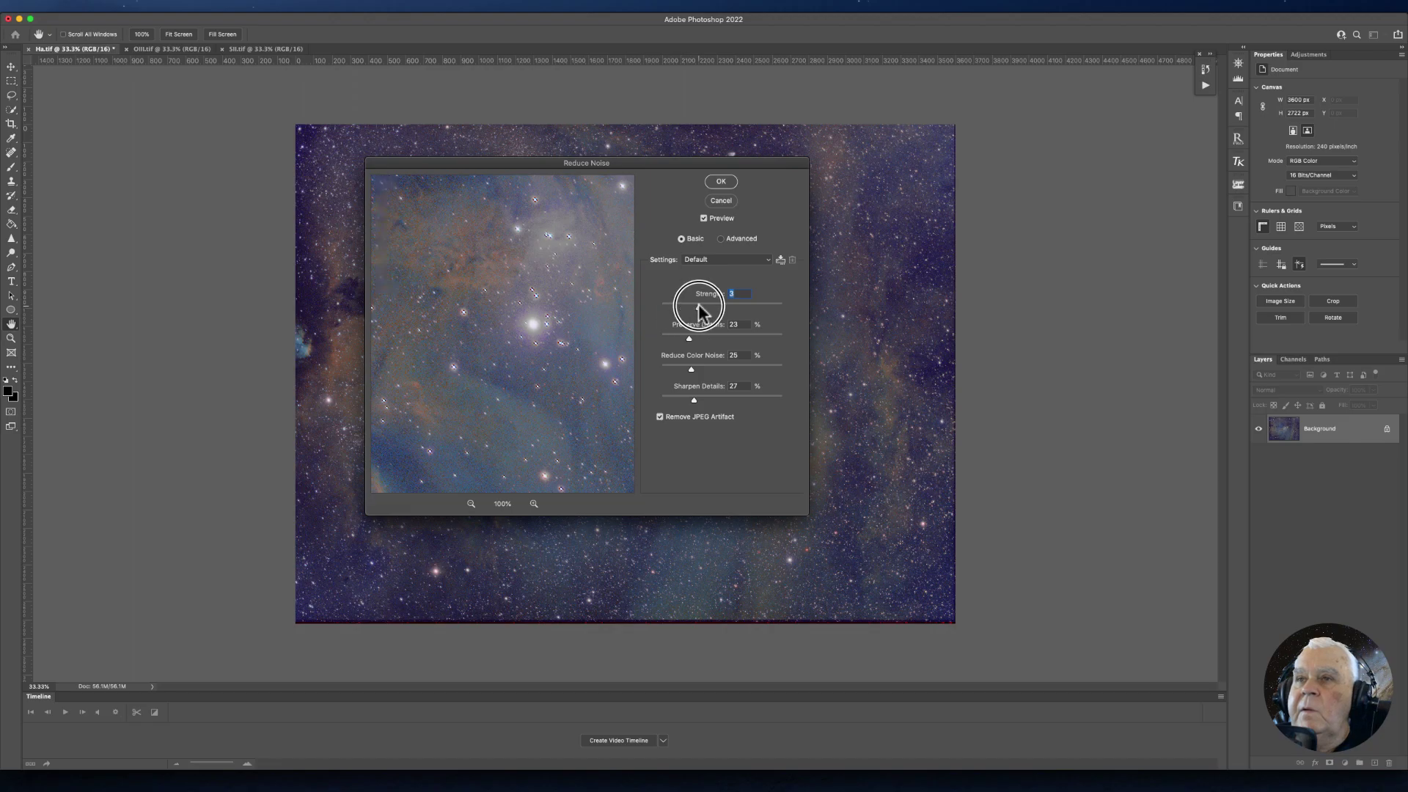
pyautogui.moveTo(701, 305); pyautogui.dragTo(709, 305)
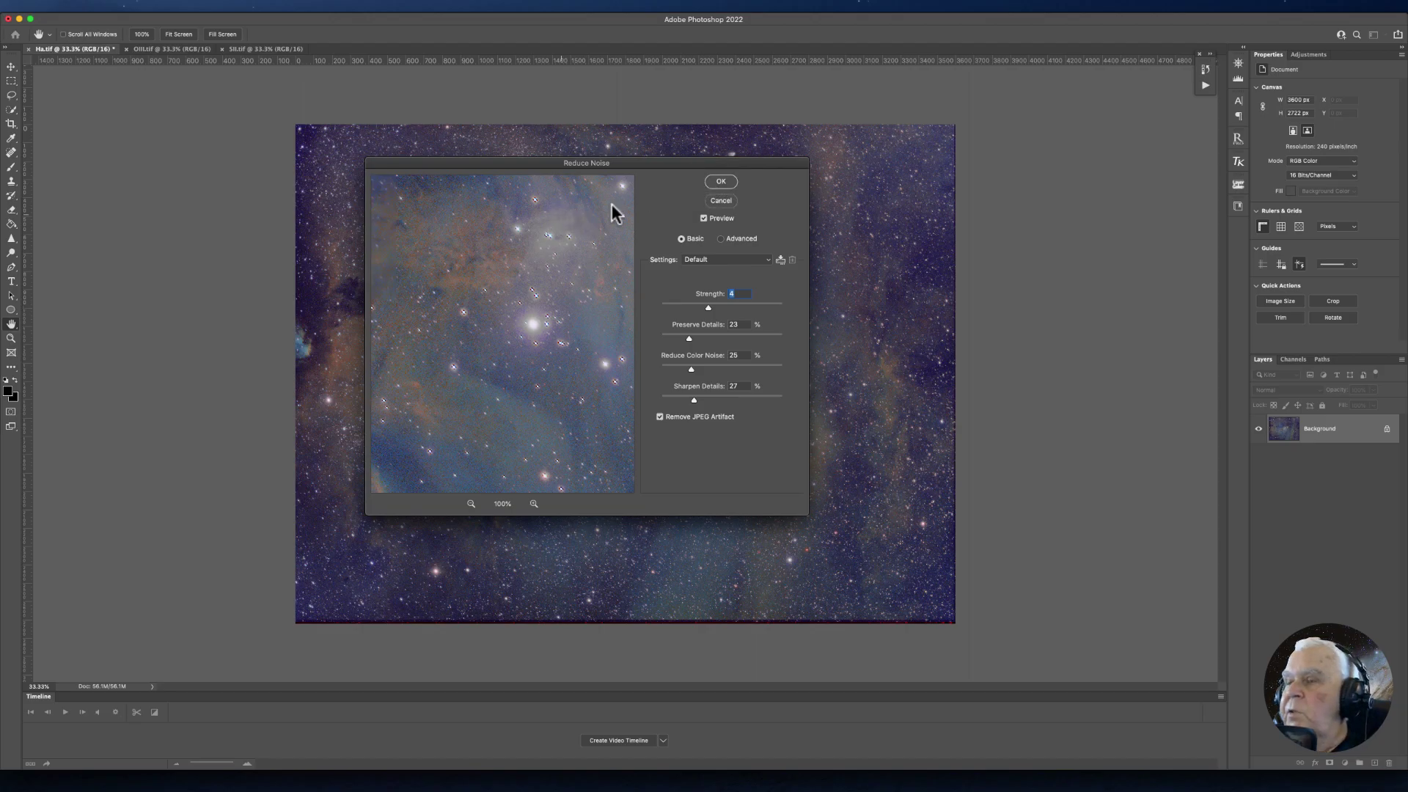
pyautogui.click(711, 182)
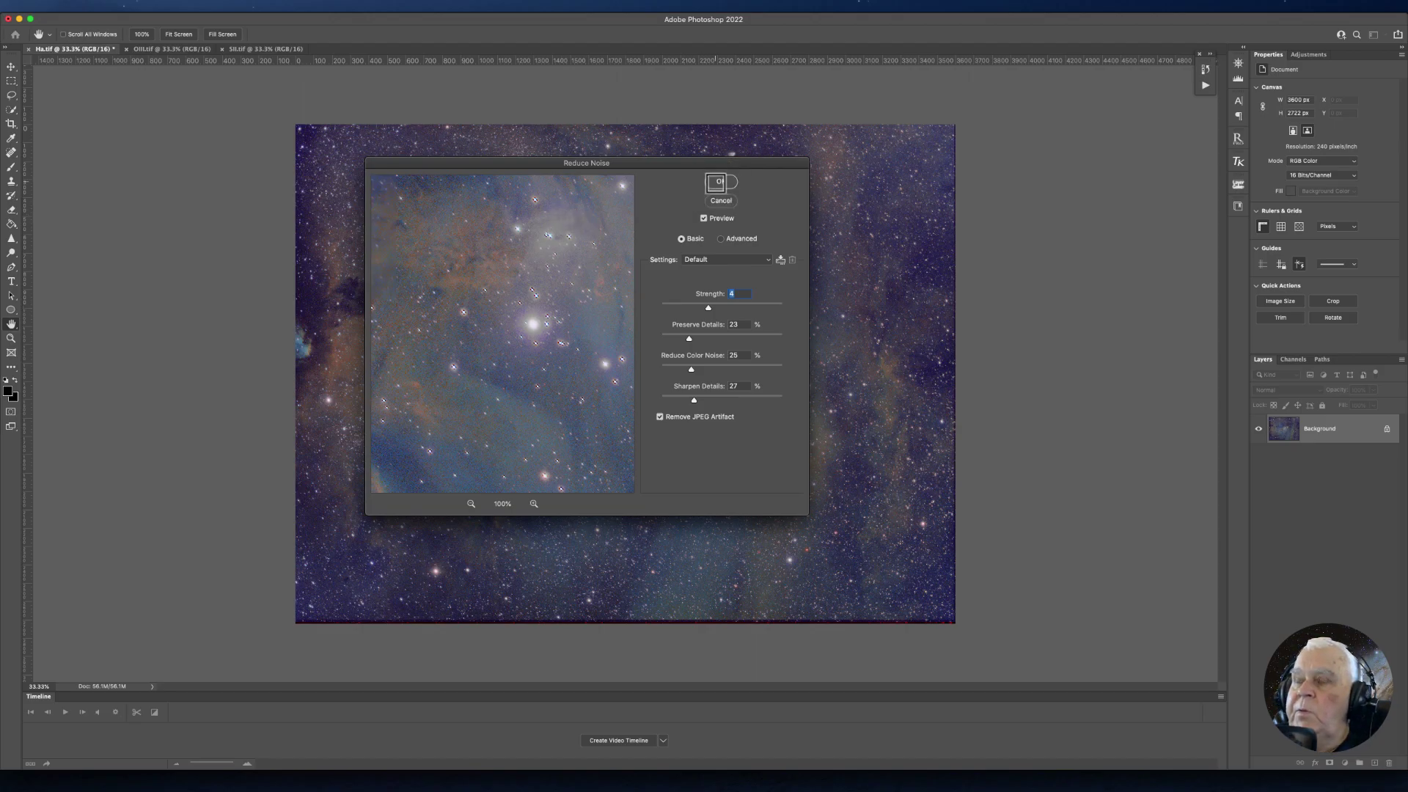
pyautogui.click(726, 182)
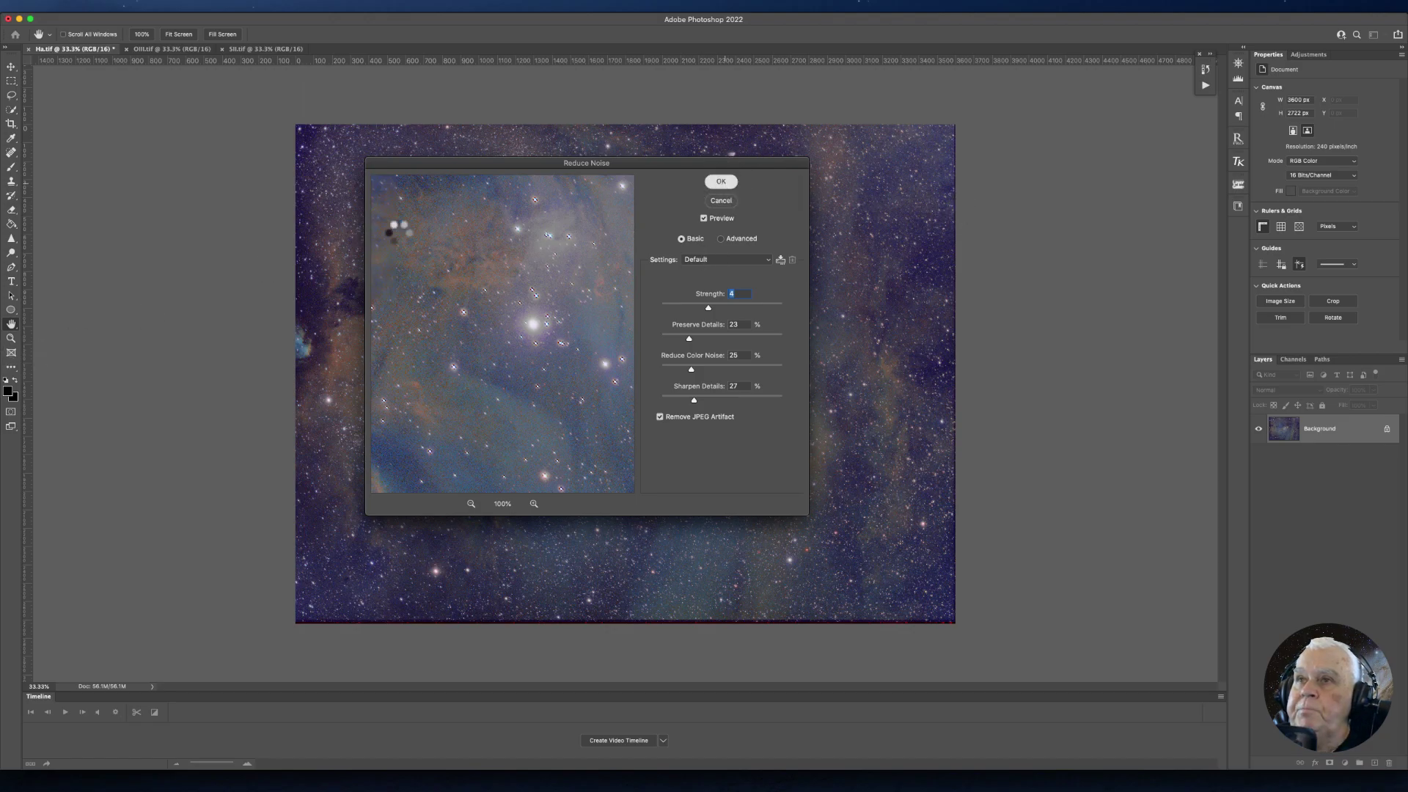
pyautogui.click(722, 181)
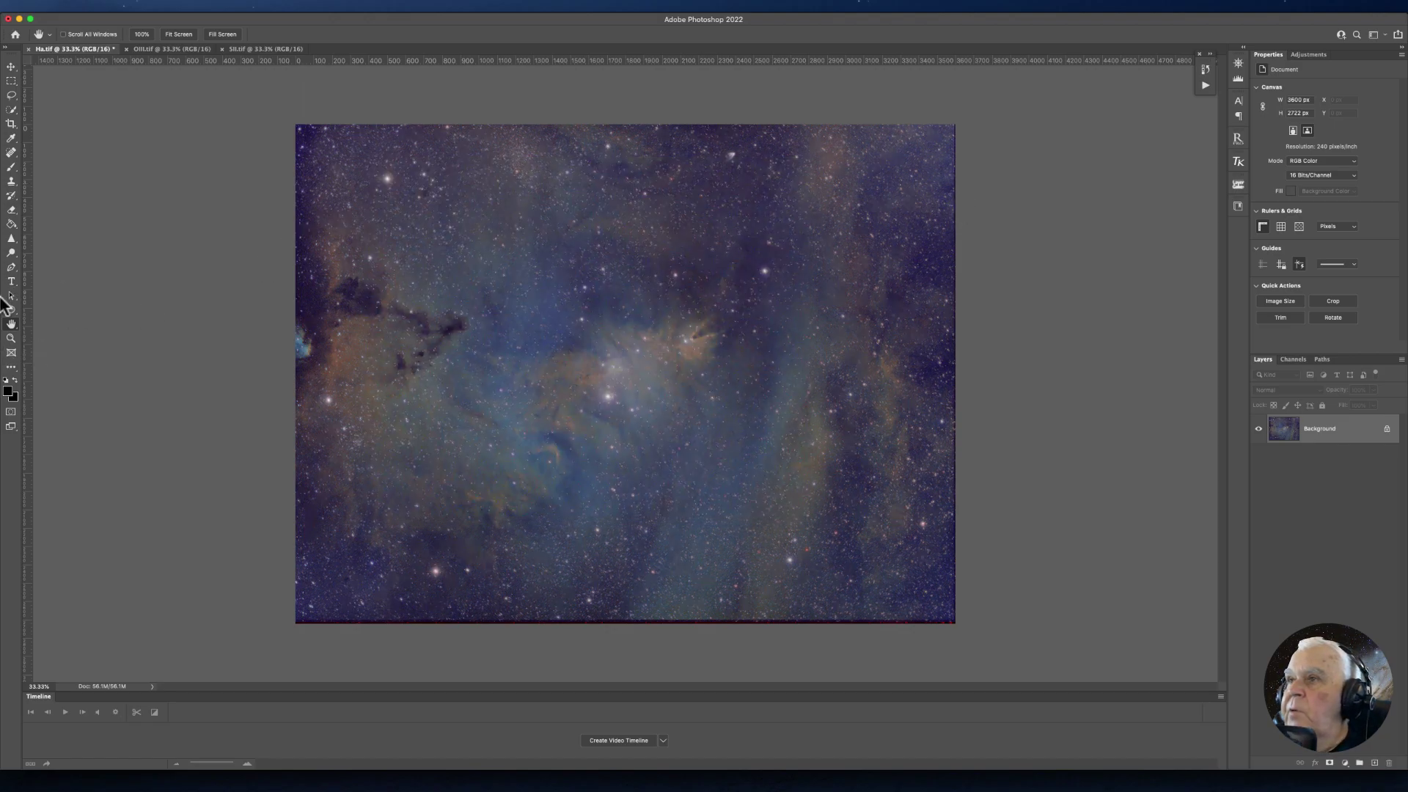